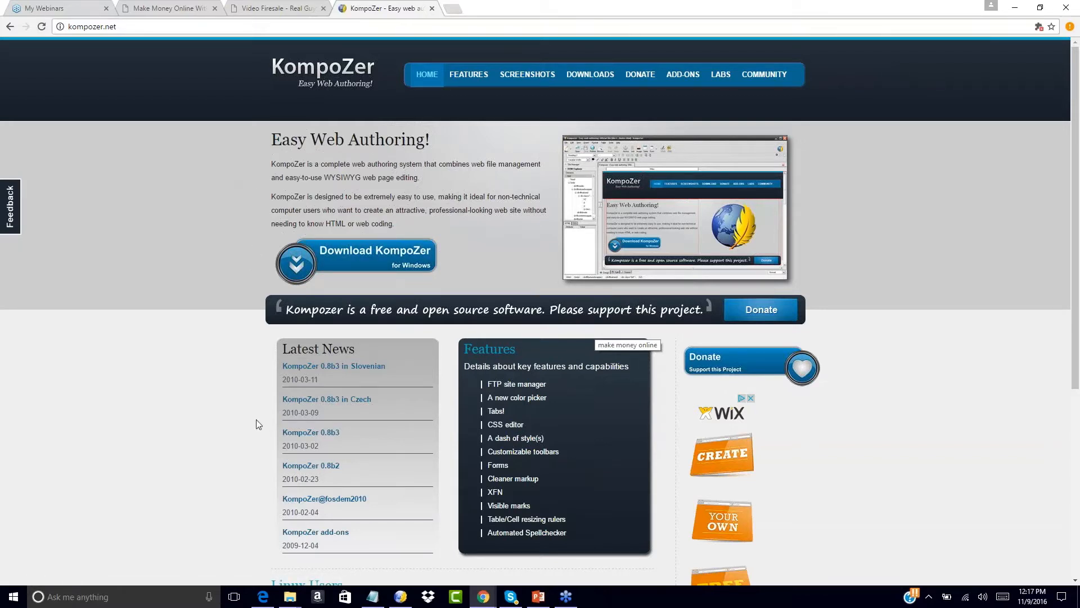
- In KompoZer, open index.html from My Products > Your First Funnel > Squeeze Page
{"action": "mouse_move", "coordinate": [403, 603]}
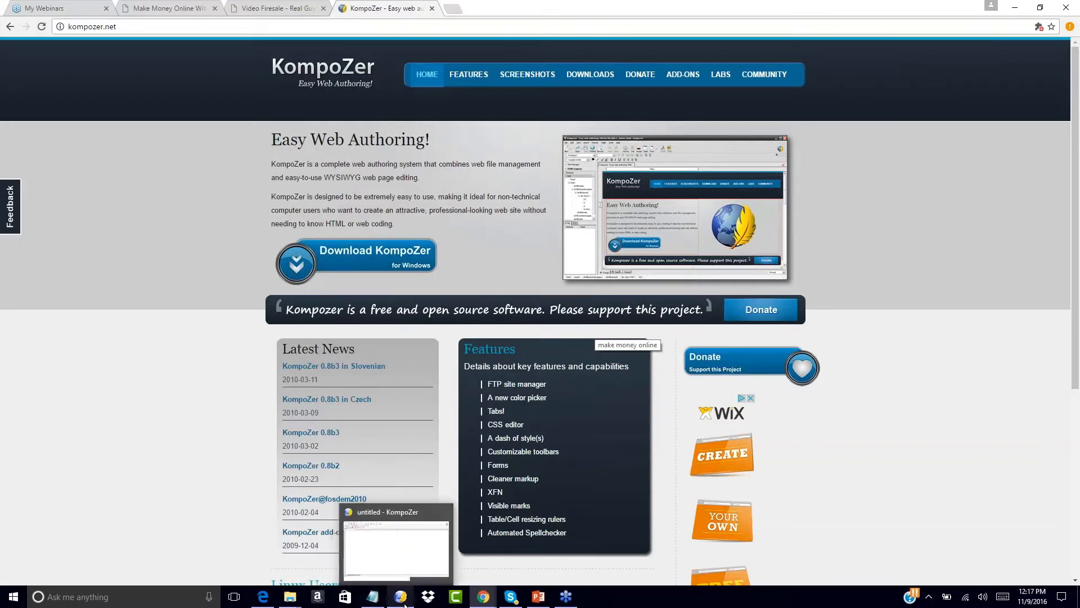
{"action": "left_click", "coordinate": [405, 605]}
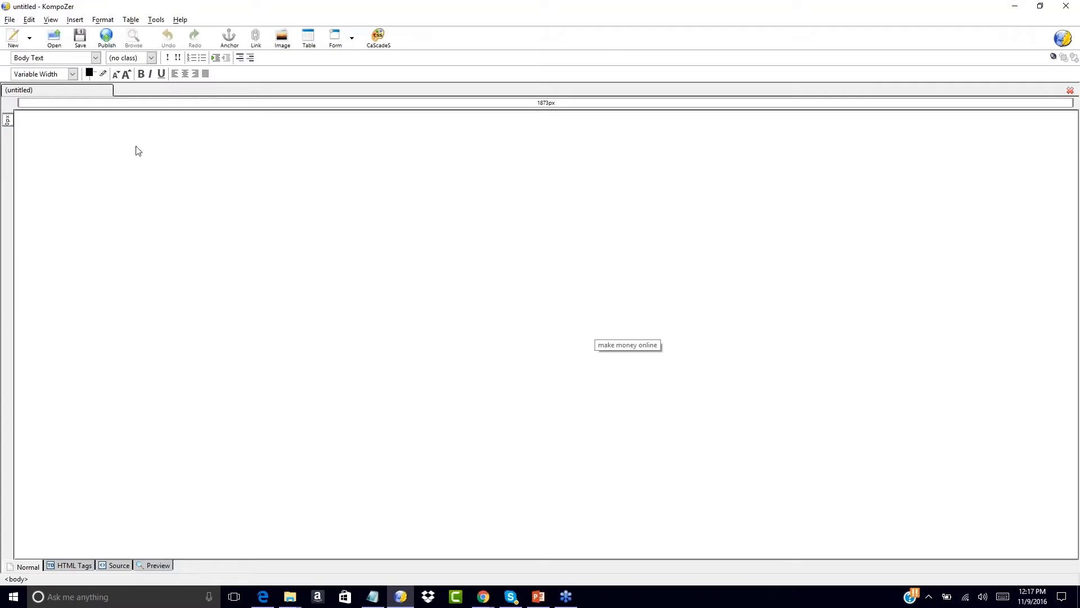
{"action": "left_click", "coordinate": [54, 41]}
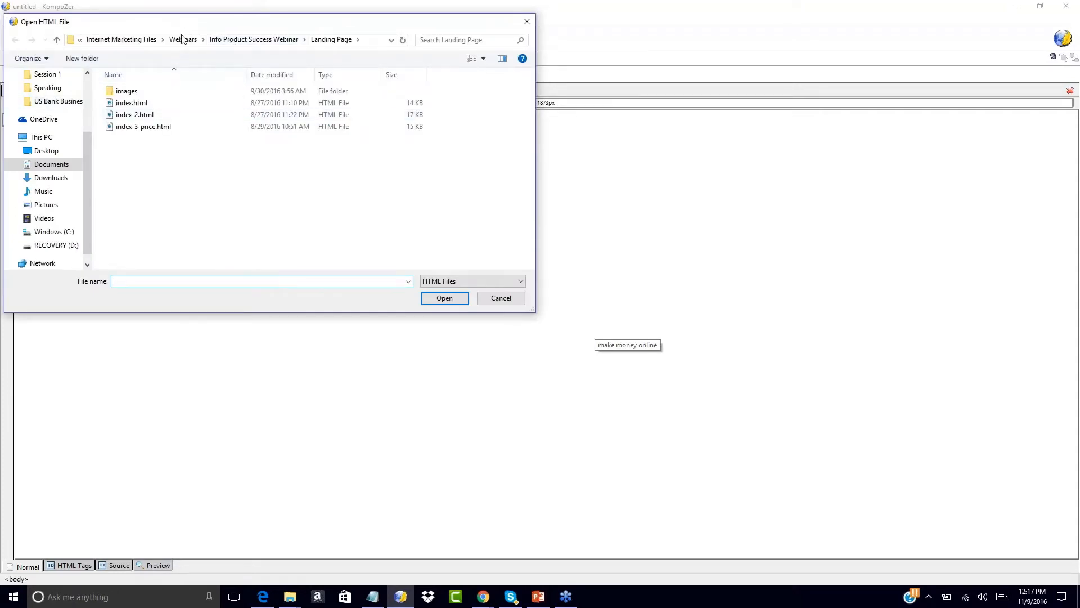
{"action": "left_click", "coordinate": [132, 41]}
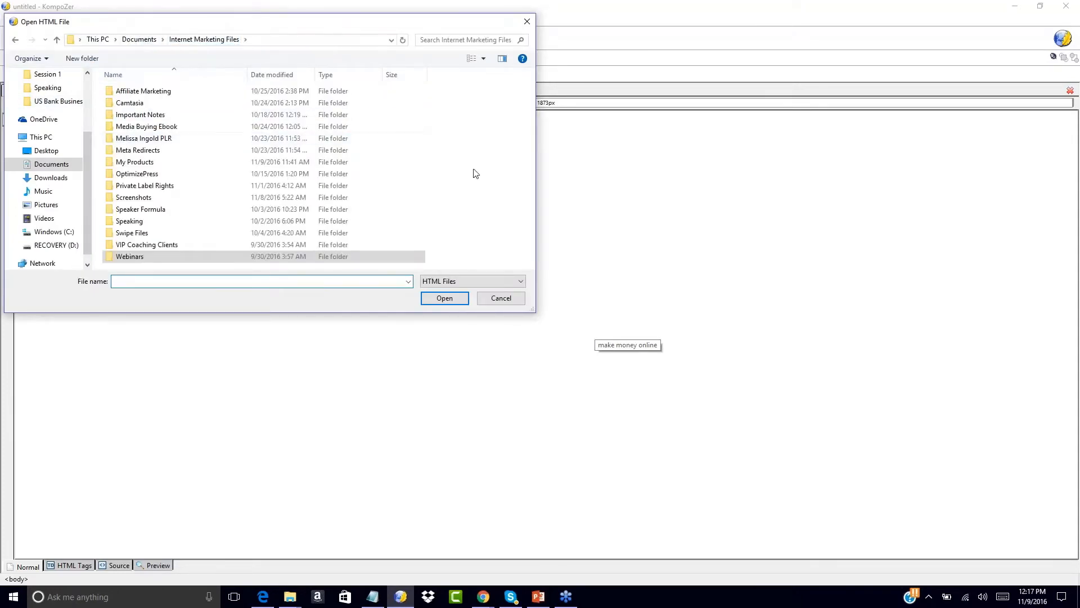
{"action": "double_click", "coordinate": [126, 164]}
{"action": "scroll", "coordinate": [443, 204], "scroll_direction": "down", "scroll_amount": 10}
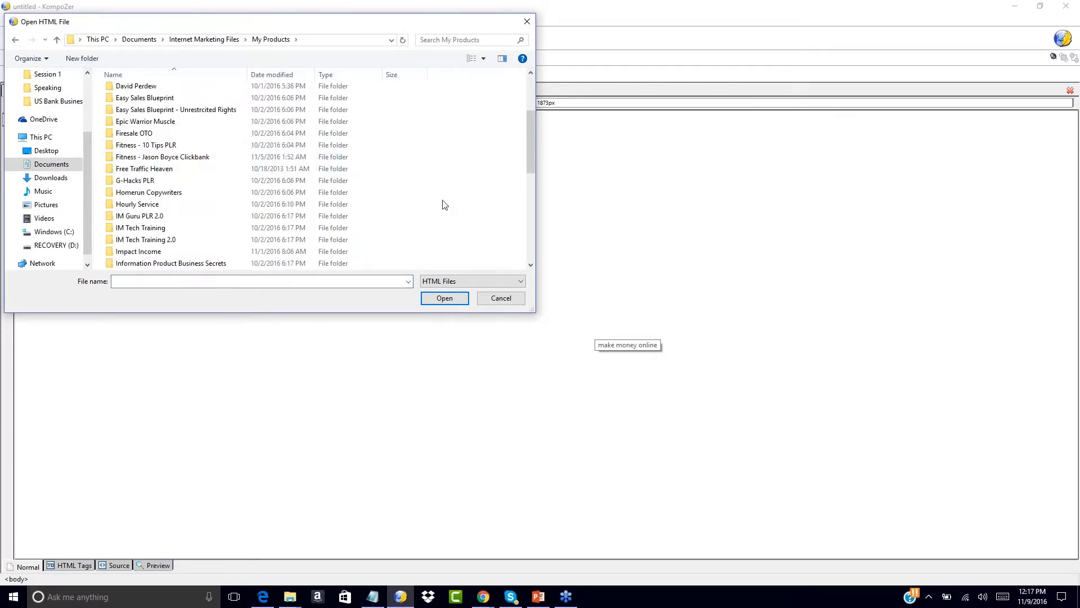
{"action": "double_click", "coordinate": [137, 265]}
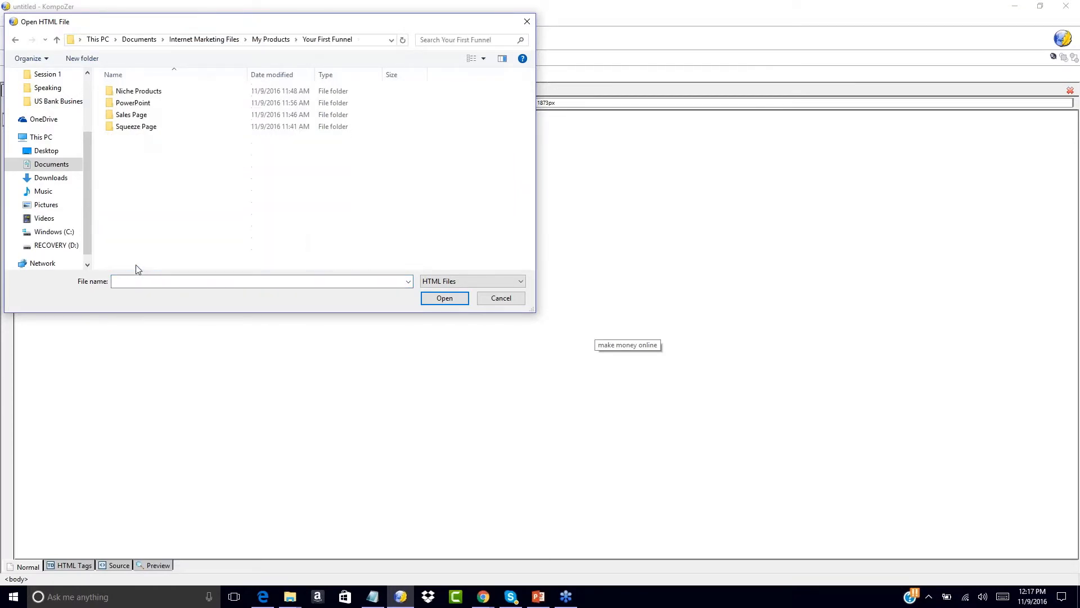
{"action": "left_click", "coordinate": [137, 129]}
{"action": "double_click", "coordinate": [136, 128]}
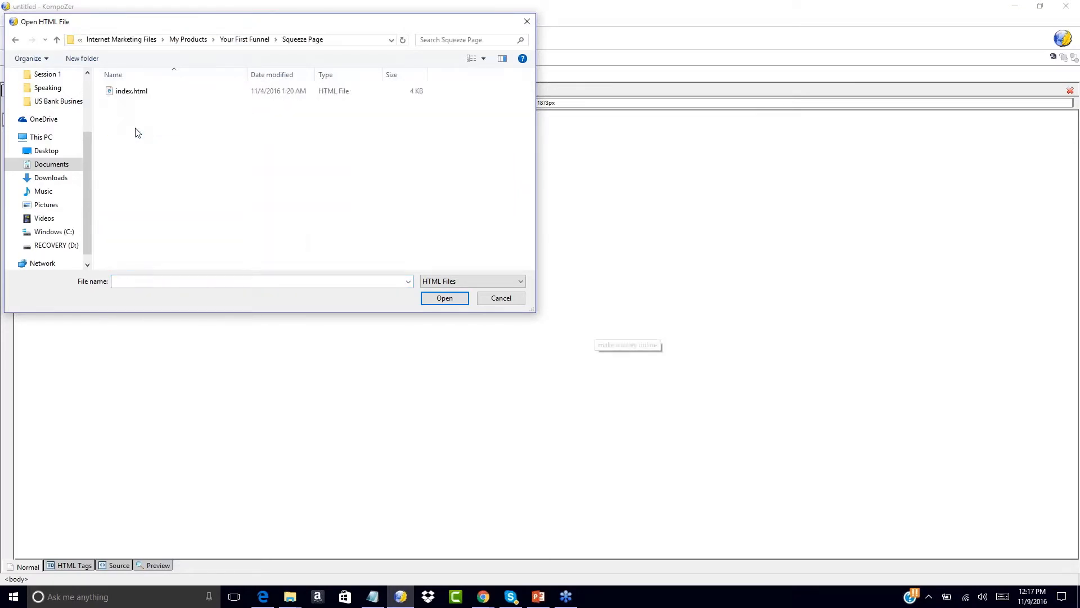
{"action": "double_click", "coordinate": [125, 90]}
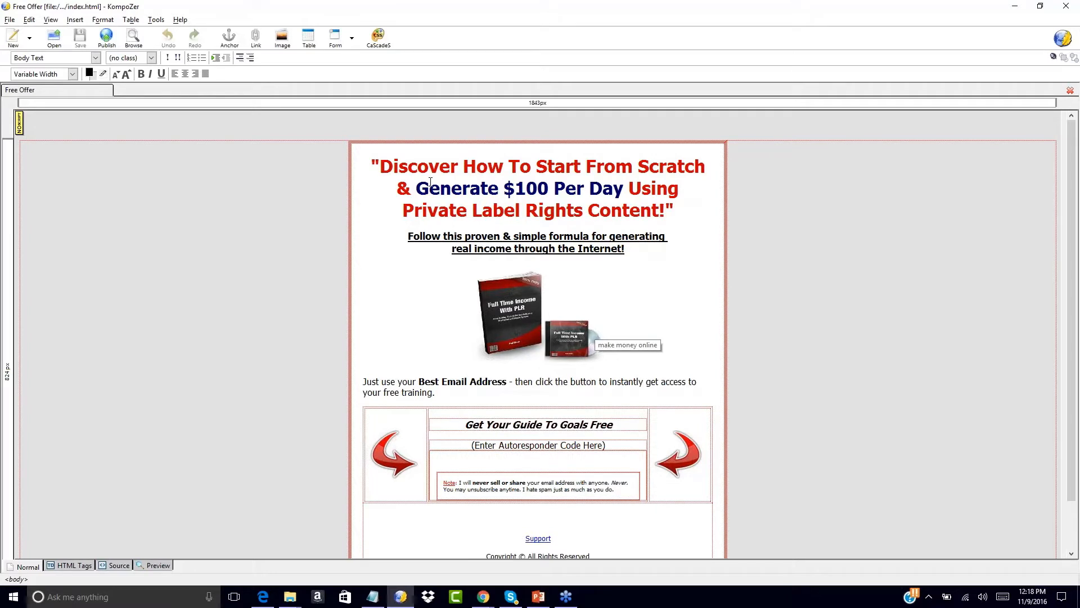
{"action": "left_click", "coordinate": [382, 166]}
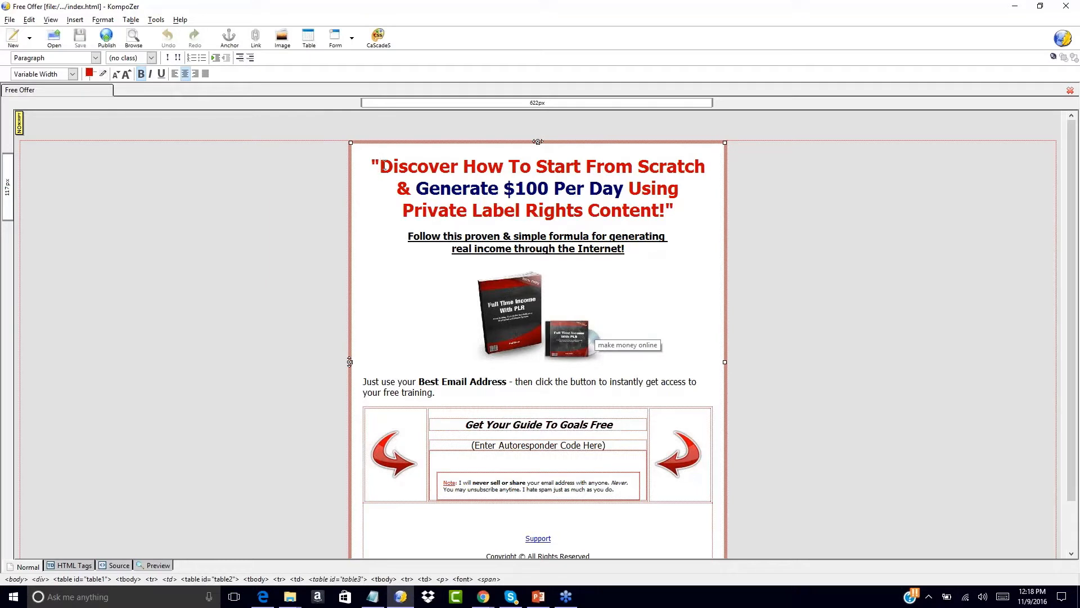
{"action": "scroll", "coordinate": [535, 215], "scroll_direction": "down", "scroll_amount": 2}
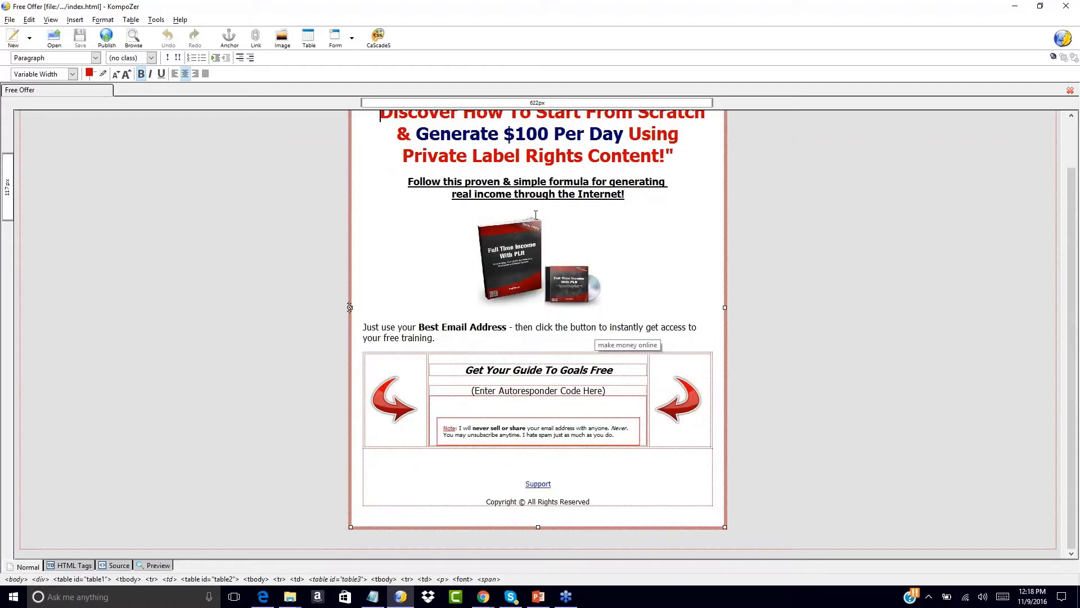
{"action": "scroll", "coordinate": [506, 178], "scroll_direction": "up", "scroll_amount": 2}
{"action": "left_click", "coordinate": [505, 175]}
{"action": "right_click", "coordinate": [505, 175]}
{"action": "left_click", "coordinate": [378, 205]}
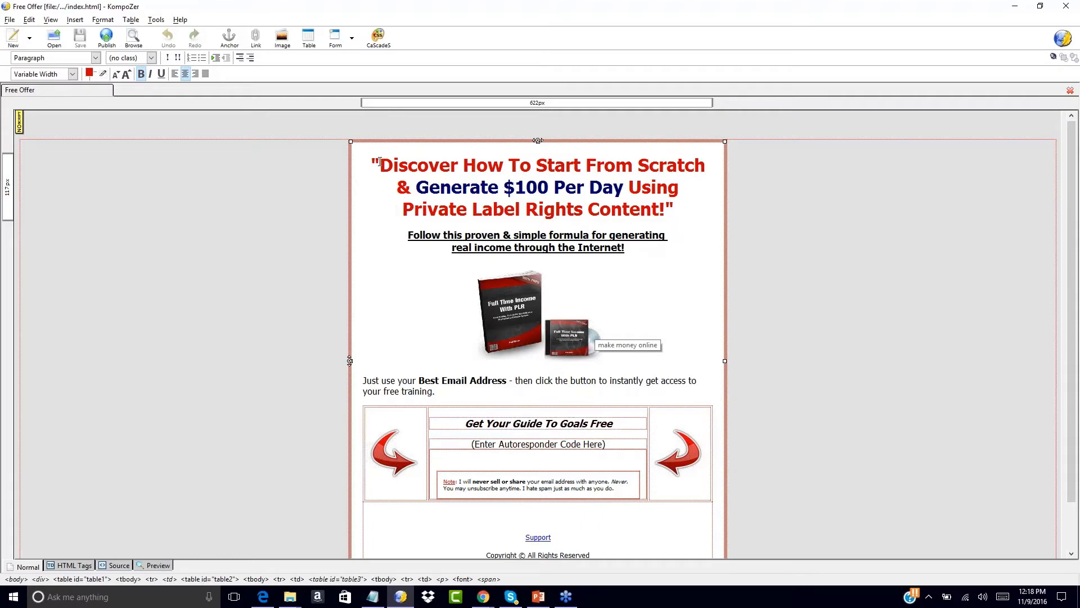
{"action": "left_click_drag", "start_coordinate": [380, 162], "coordinate": [604, 166]}
{"action": "left_click_drag", "start_coordinate": [430, 177], "coordinate": [628, 187]}
{"action": "left_click_drag", "start_coordinate": [435, 188], "coordinate": [621, 187]}
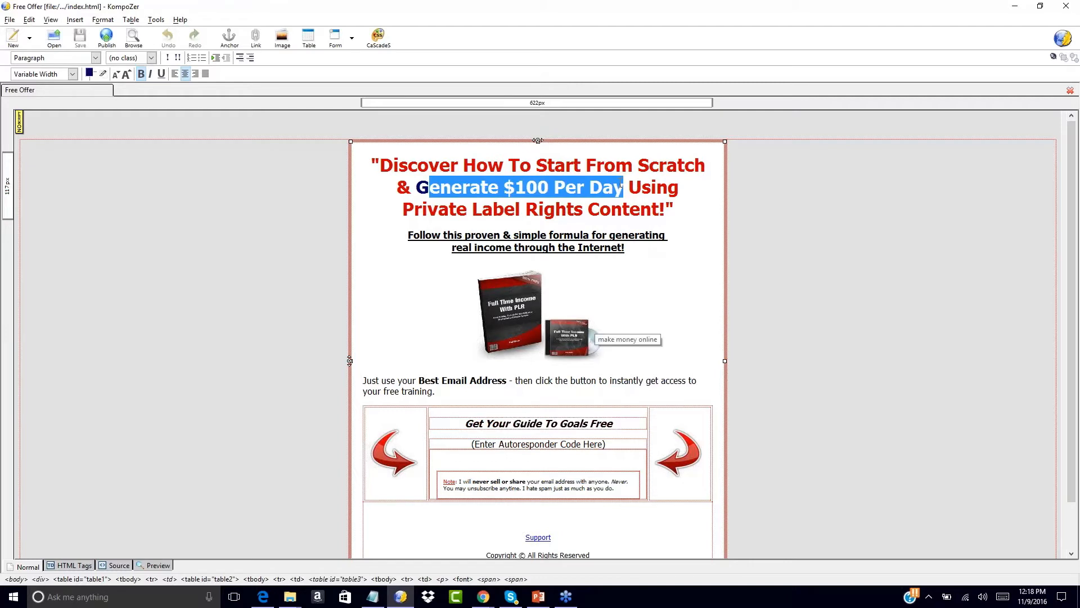
{"action": "type", "text": "enerate "}
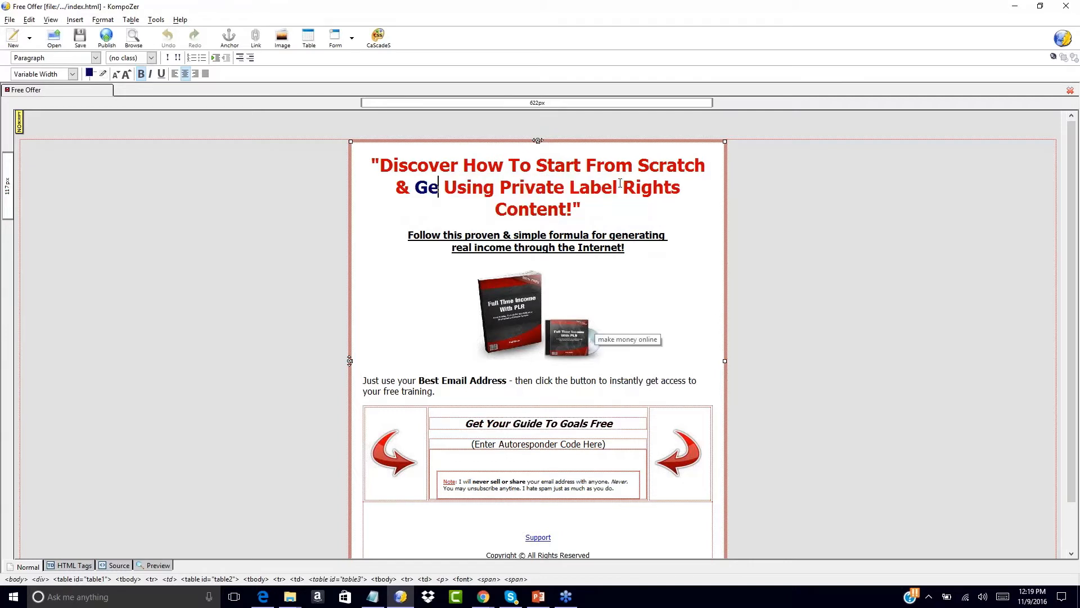
{"action": "type", "text": "Income "}
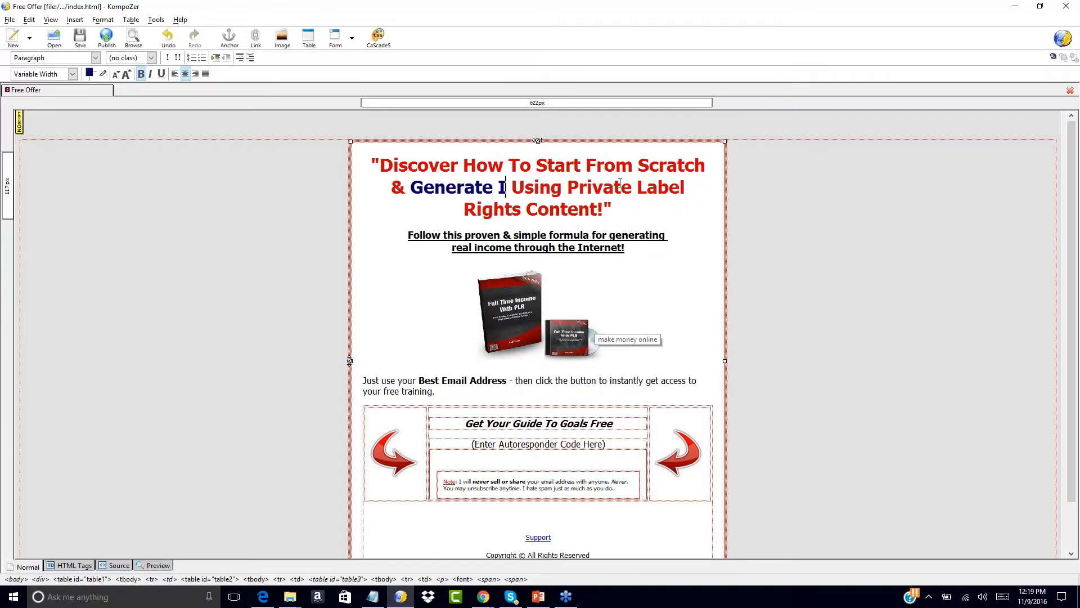
{"action": "type", "text": "Online"}
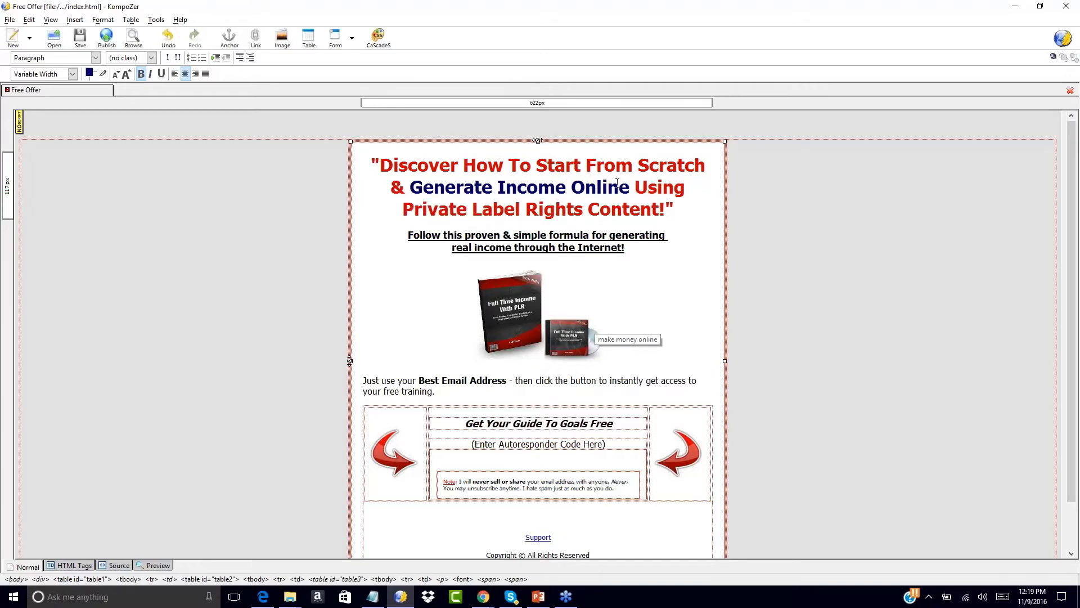
{"action": "key", "text": "BackSpace"}
{"action": "key", "text": "ctrl+z"}
{"action": "key", "text": "ctrl+z"}
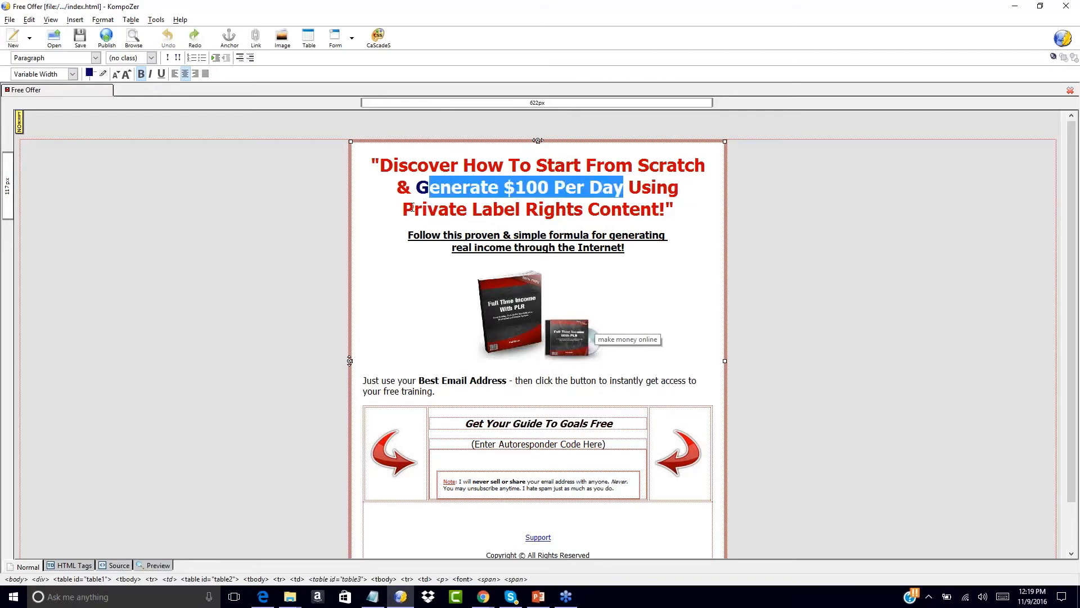
{"action": "left_click", "coordinate": [509, 187]}
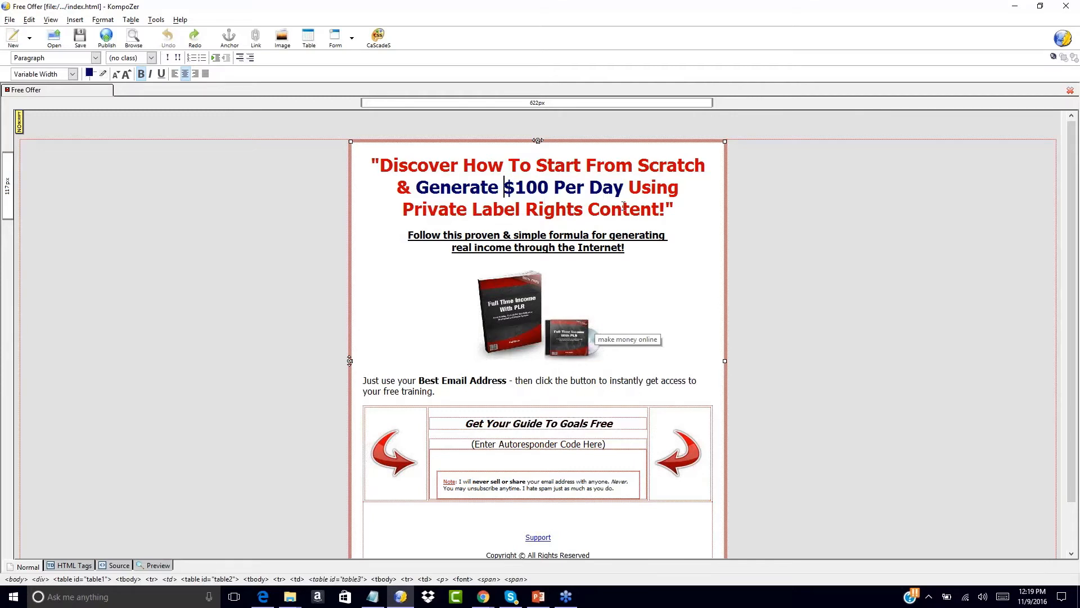
{"action": "left_click", "coordinate": [666, 208]}
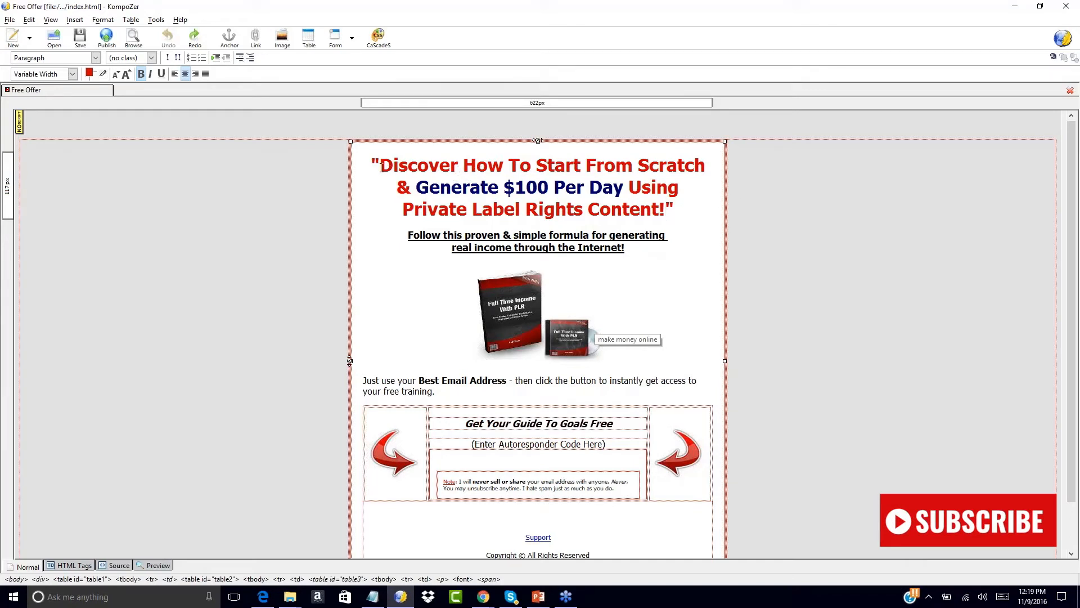
{"action": "left_click_drag", "start_coordinate": [381, 167], "coordinate": [673, 210]}
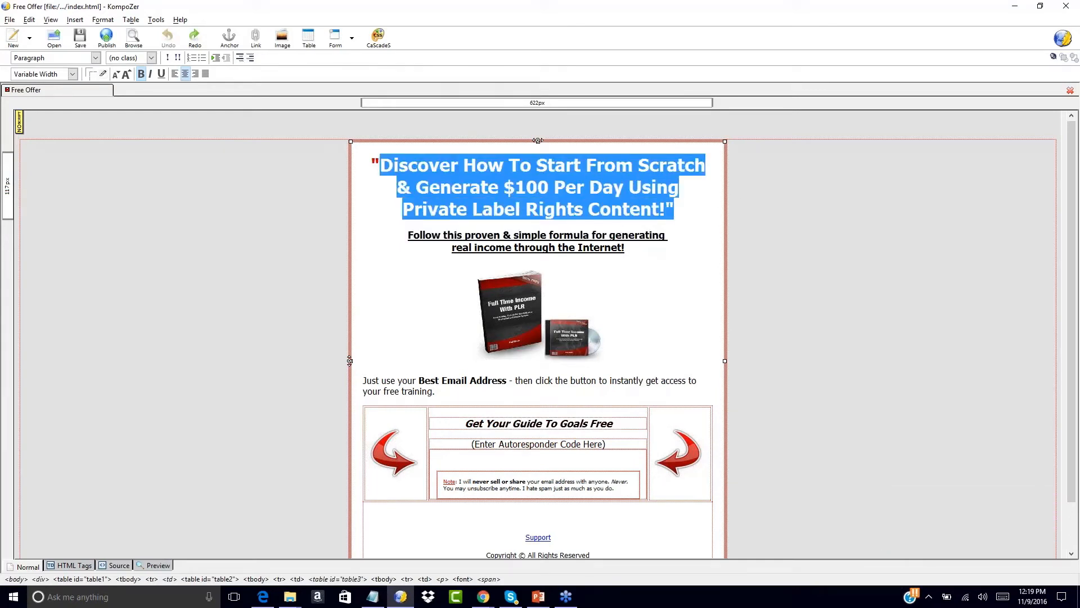
{"action": "left_click", "coordinate": [1070, 174]}
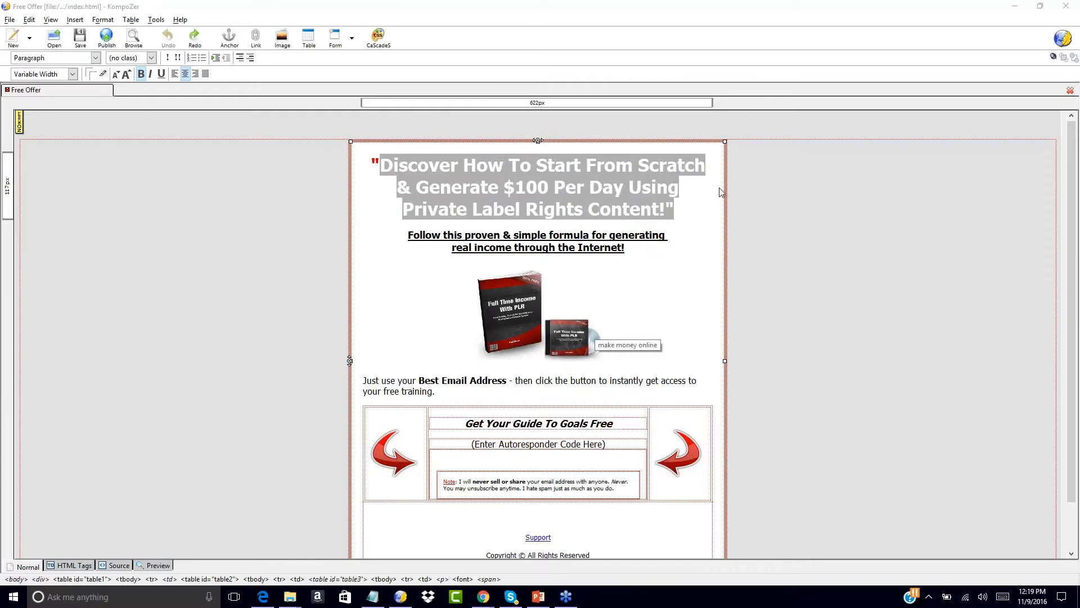
{"action": "left_click", "coordinate": [583, 209]}
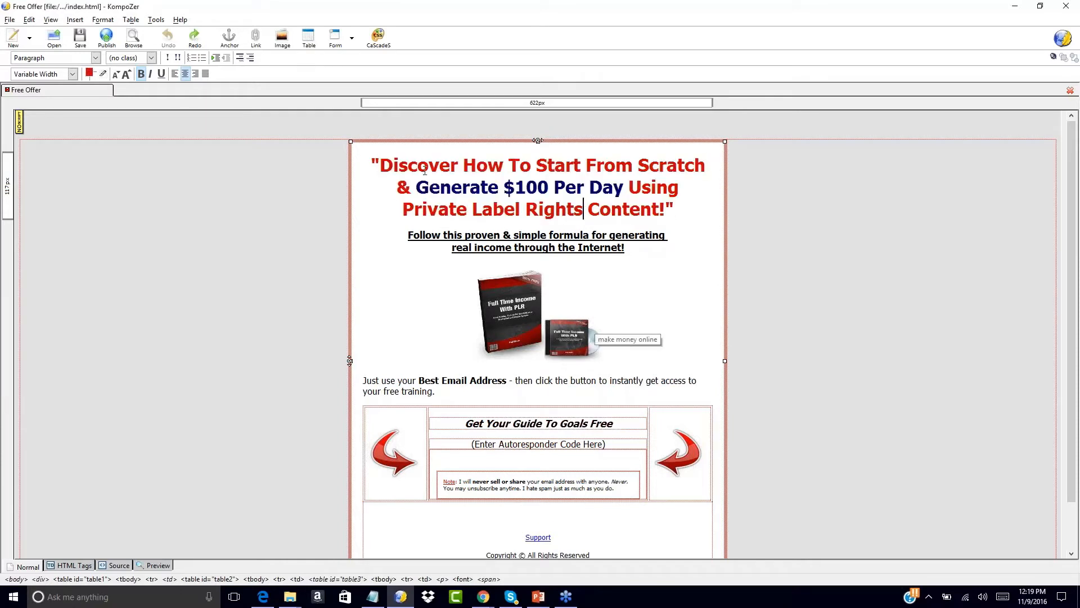
{"action": "left_click", "coordinate": [379, 164]}
{"action": "left_click", "coordinate": [515, 302]}
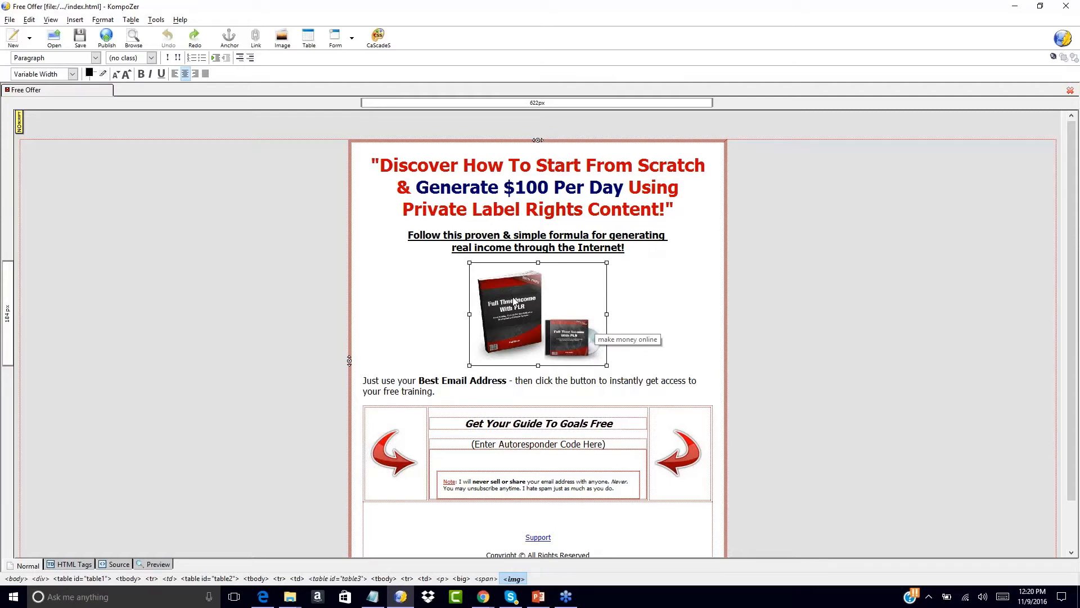
- Select the table cell holding the page content, then clear the selection
{"action": "left_click", "coordinate": [620, 295]}
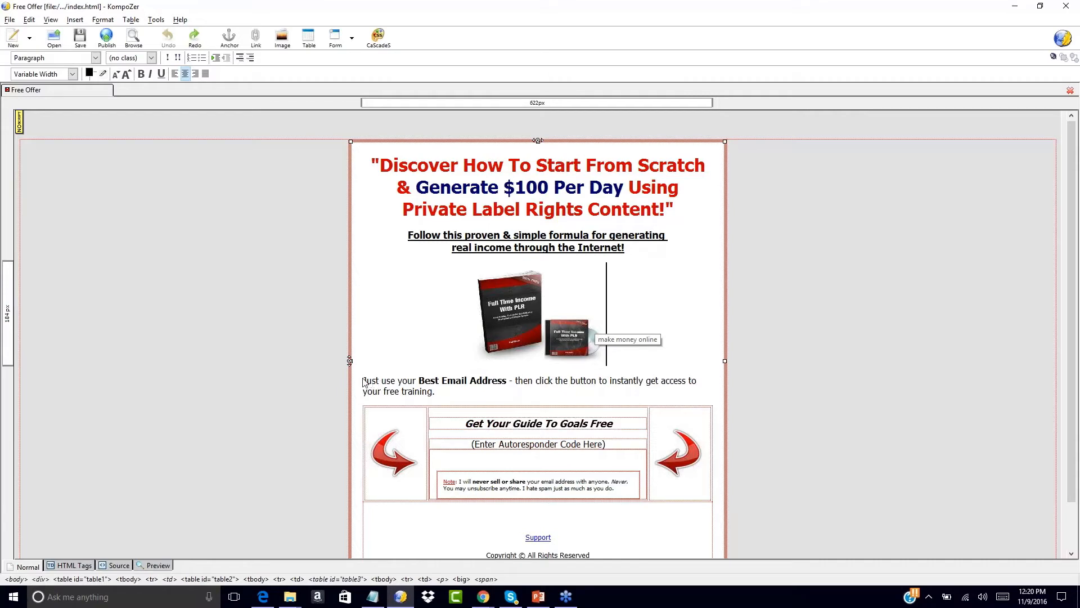
{"action": "left_click_drag", "start_coordinate": [363, 380], "coordinate": [444, 400]}
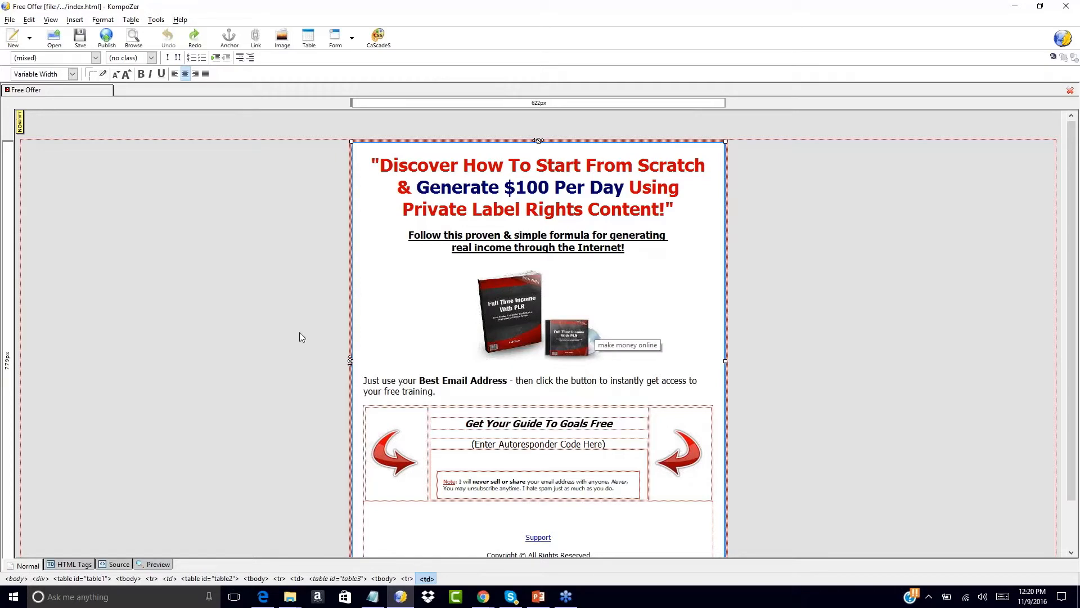
{"action": "left_click", "coordinate": [288, 305]}
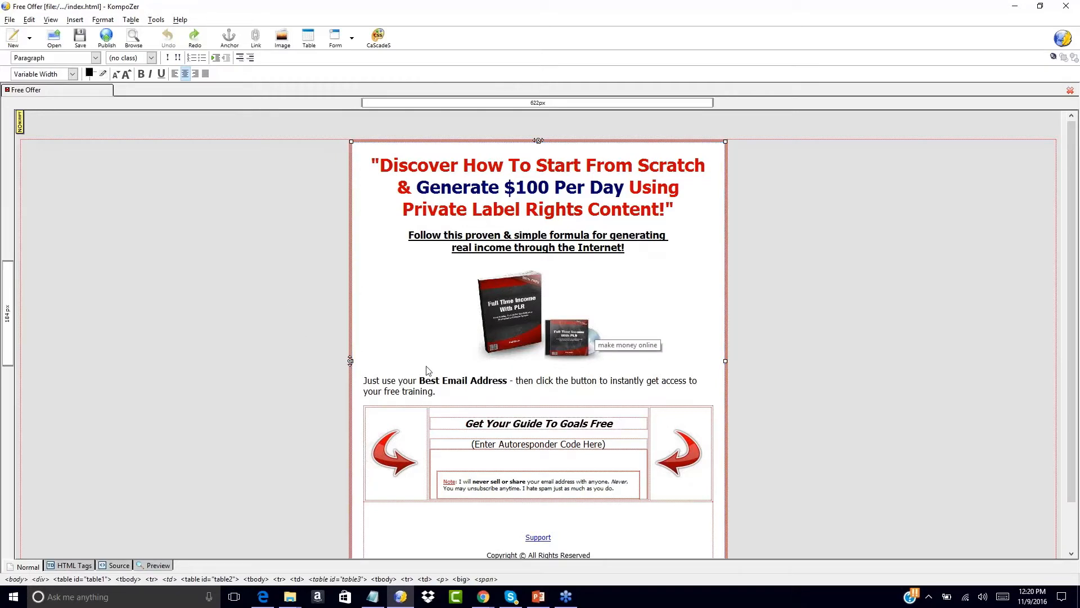
- Review the product image's size, appearance and link properties, closing without changes
{"action": "double_click", "coordinate": [519, 343]}
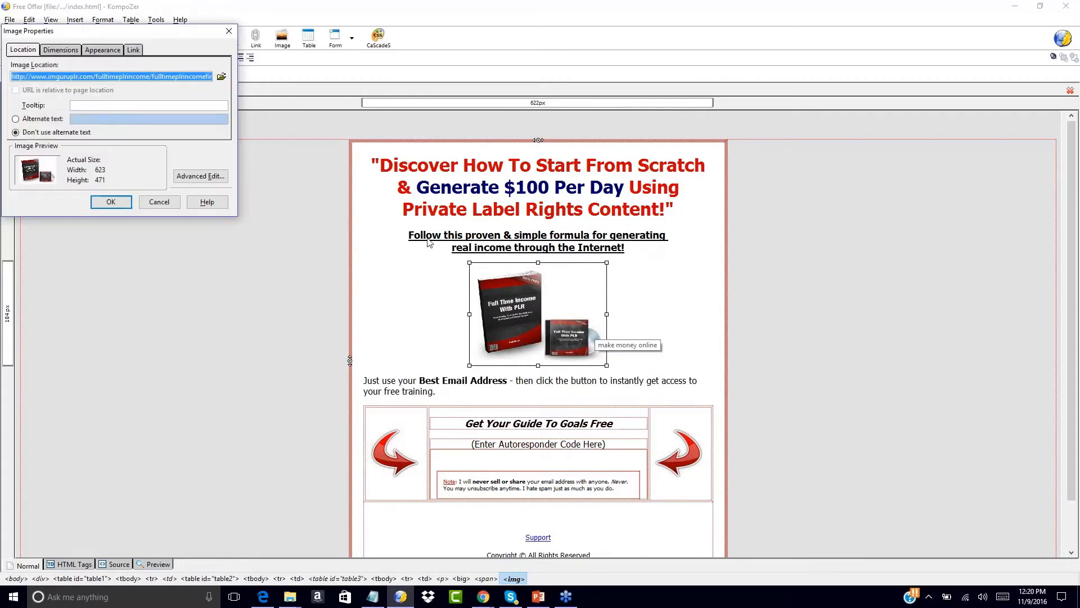
{"action": "left_click", "coordinate": [72, 50]}
{"action": "left_click", "coordinate": [100, 51]}
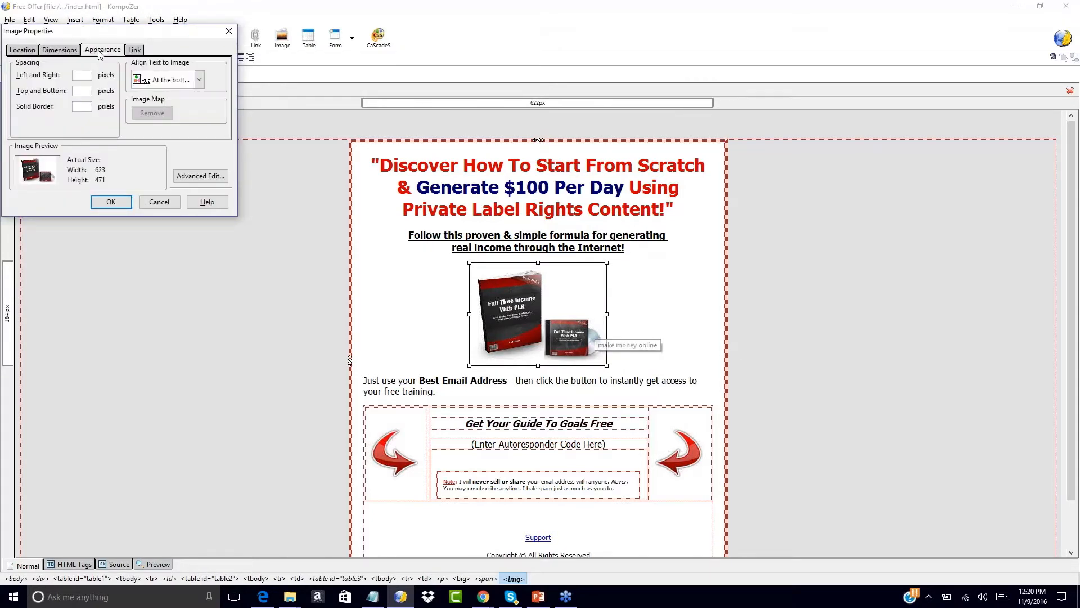
{"action": "left_click", "coordinate": [134, 50]}
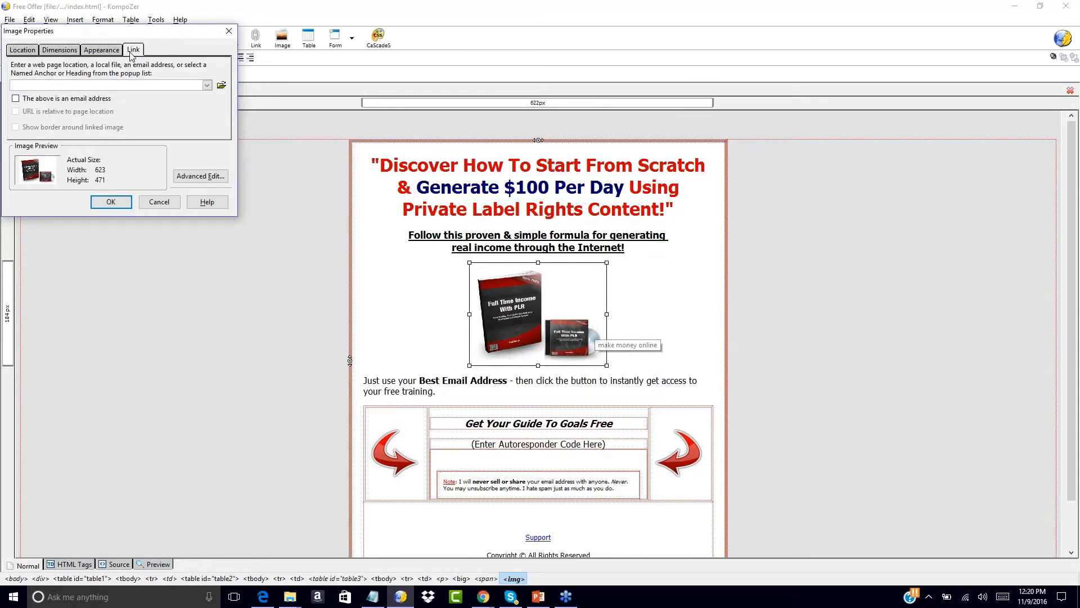
{"action": "left_click", "coordinate": [32, 50]}
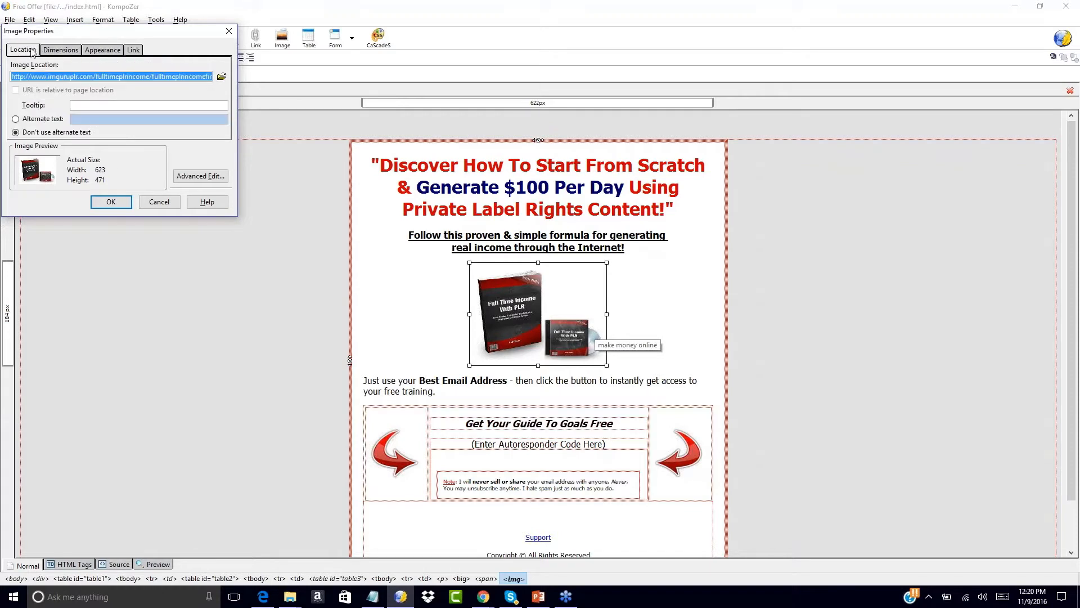
{"action": "left_click", "coordinate": [166, 203]}
{"action": "left_click", "coordinate": [698, 336]}
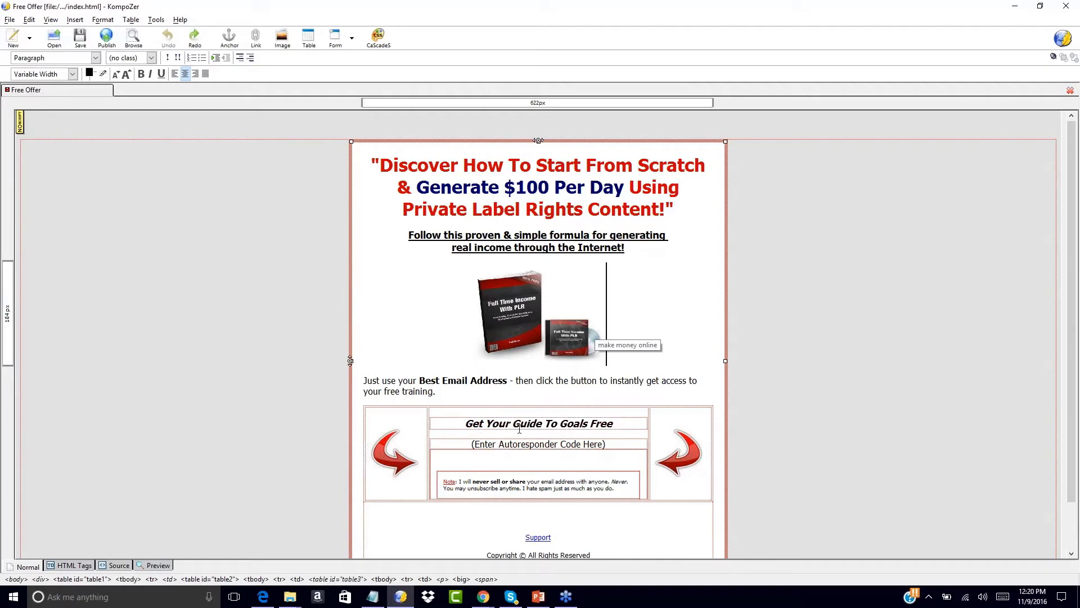
- Replace 'Goals Free' in the opt-in heading with 'Make Money Online Free'
{"action": "left_click_drag", "start_coordinate": [560, 423], "coordinate": [614, 424]}
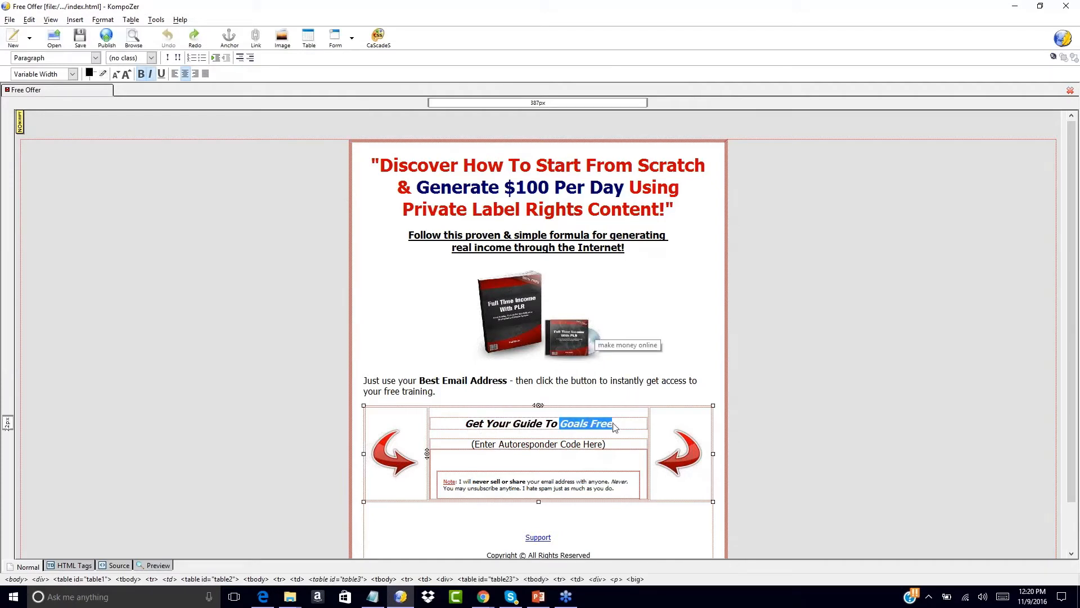
{"action": "type", "text": "Make Money Online Free"}
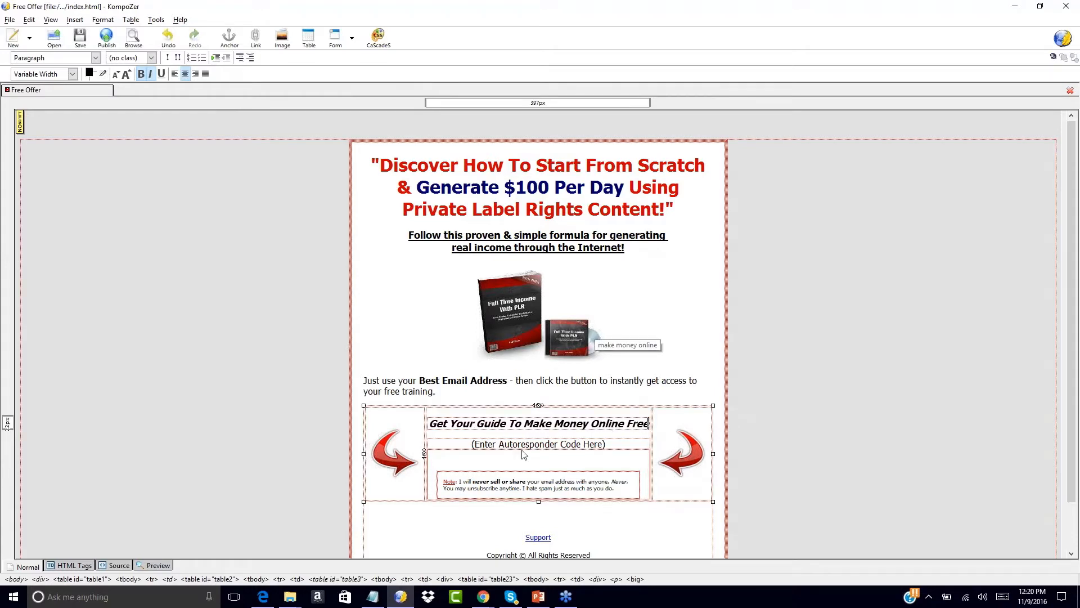
{"action": "left_click_drag", "start_coordinate": [471, 444], "coordinate": [615, 455]}
{"action": "left_click", "coordinate": [615, 454]}
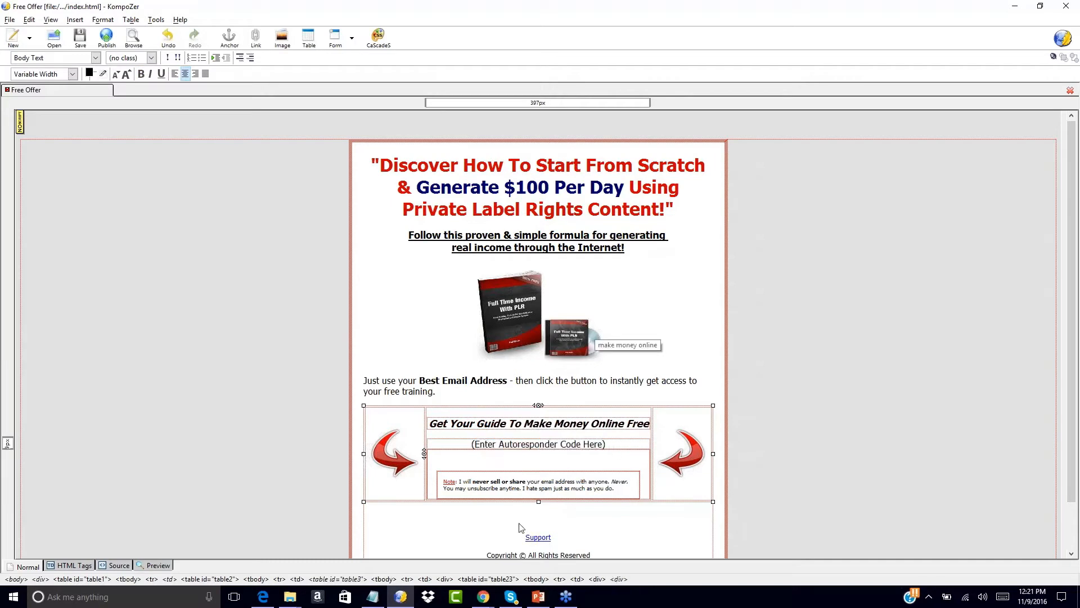
{"action": "double_click", "coordinate": [544, 537]}
{"action": "left_click", "coordinate": [470, 337]}
- Try rewriting the main headline, then undo so it stays unchanged
{"action": "left_click", "coordinate": [476, 209]}
{"action": "key", "text": "Left"}
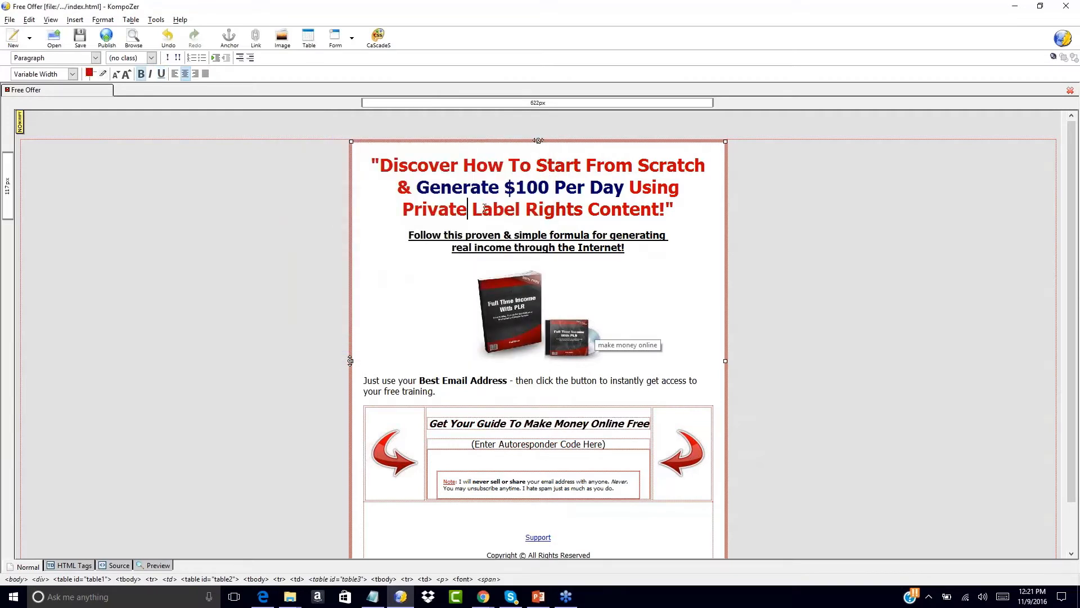
{"action": "key", "text": "BackSpace"}
{"action": "key", "text": "BackSpace"}
{"action": "key", "text": "BackSpace"}
{"action": "key", "text": "BackSpace"}
{"action": "key", "text": "BackSpace"}
{"action": "key", "text": "BackSpace"}
{"action": "key", "text": "BackSpace"}
{"action": "type", "text": "Changing The Wo"}
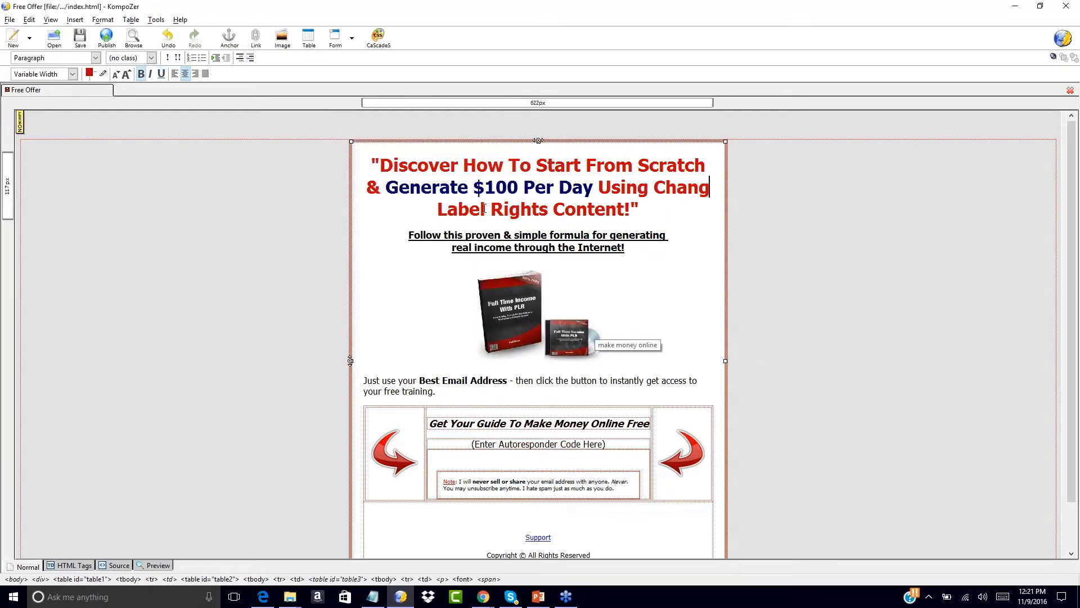
{"action": "type", "text": "rds"}
{"action": "key", "text": "BackSpace"}
{"action": "key", "text": "BackSpace"}
{"action": "key", "text": "BackSpace"}
{"action": "key", "text": "BackSpace"}
{"action": "key", "text": "BackSpace"}
{"action": "key", "text": "BackSpace"}
{"action": "key", "text": "BackSpace"}
{"action": "key", "text": "BackSpace"}
{"action": "key", "text": "BackSpace"}
{"action": "key", "text": "BackSpace"}
{"action": "key", "text": "BackSpace"}
{"action": "key", "text": "BackSpace"}
{"action": "key", "text": "BackSpace"}
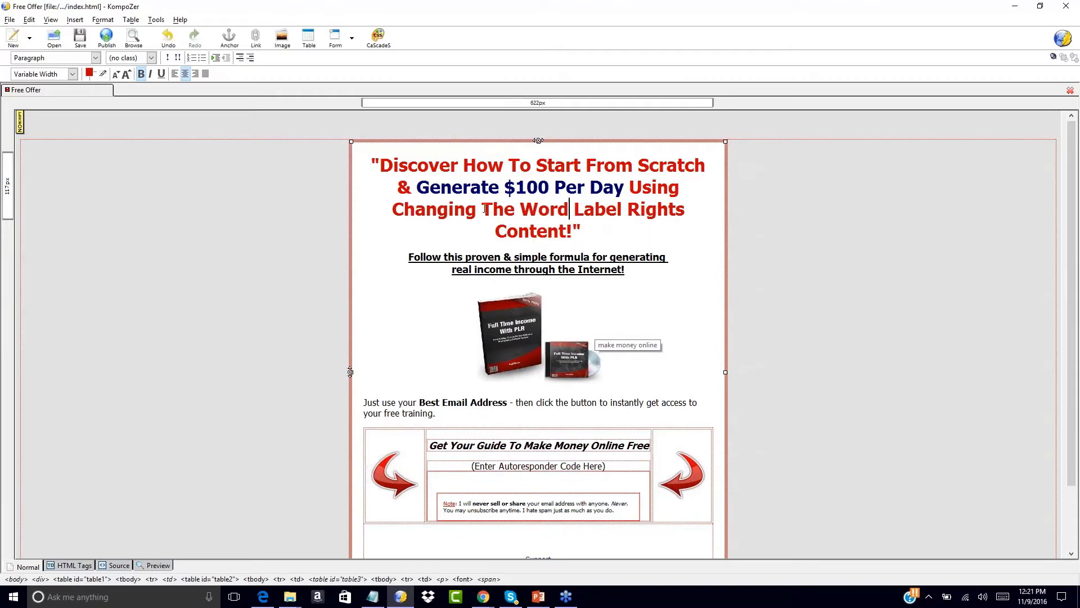
{"action": "key", "text": "BackSpace"}
{"action": "key", "text": "BackSpace"}
{"action": "key", "text": "BackSpace"}
{"action": "key", "text": "BackSpace"}
{"action": "key", "text": "BackSpace"}
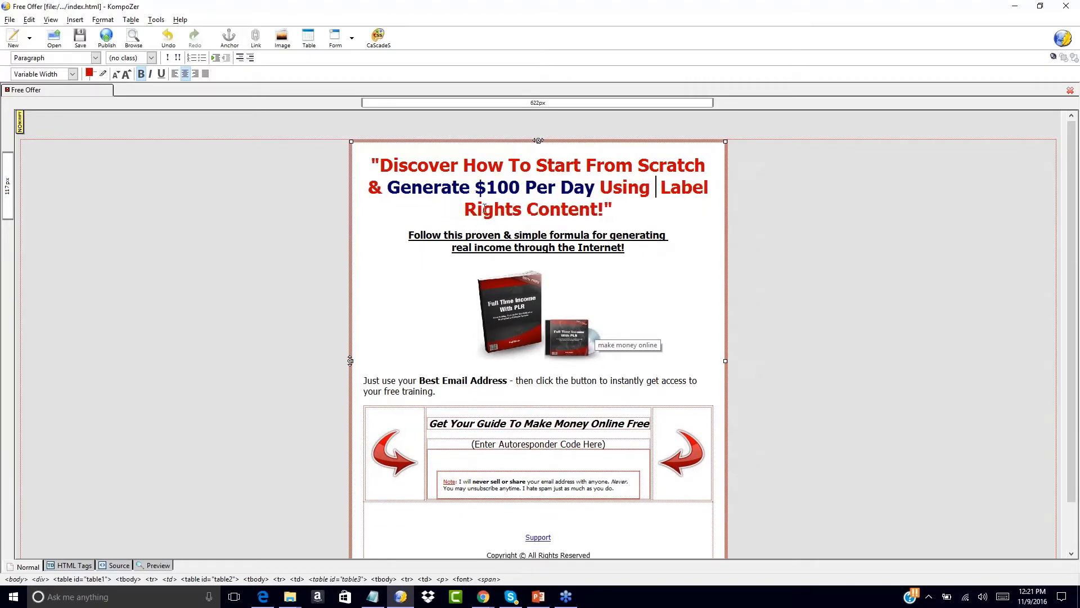
{"action": "key", "text": "BackSpace"}
{"action": "key", "text": "ctrl+z"}
{"action": "key", "text": "ctrl+z"}
{"action": "key", "text": "ctrl+z"}
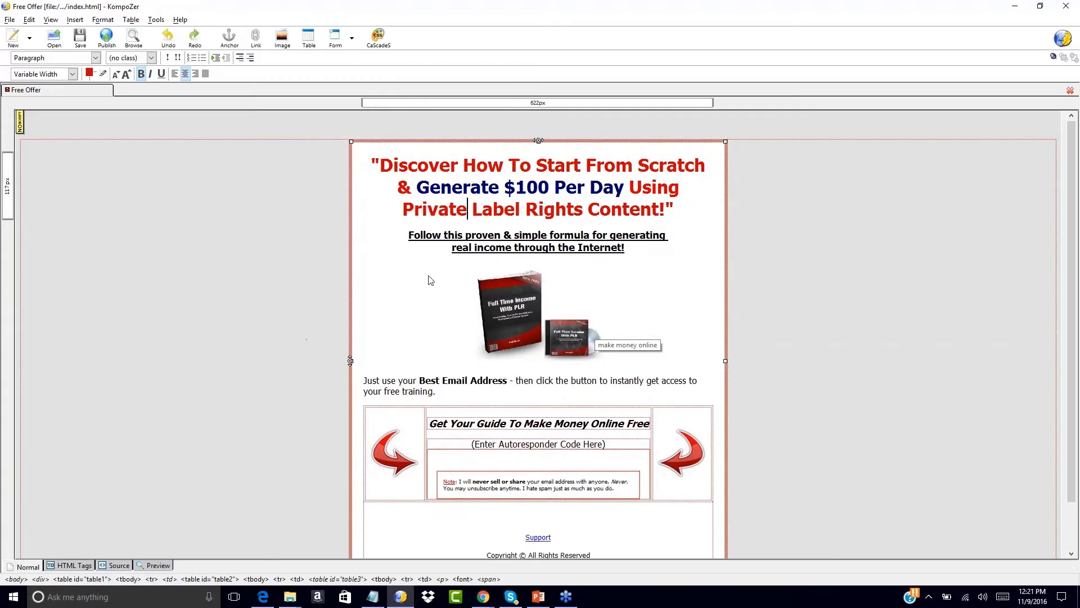
{"action": "scroll", "coordinate": [295, 270], "scroll_direction": "down", "scroll_amount": 1}
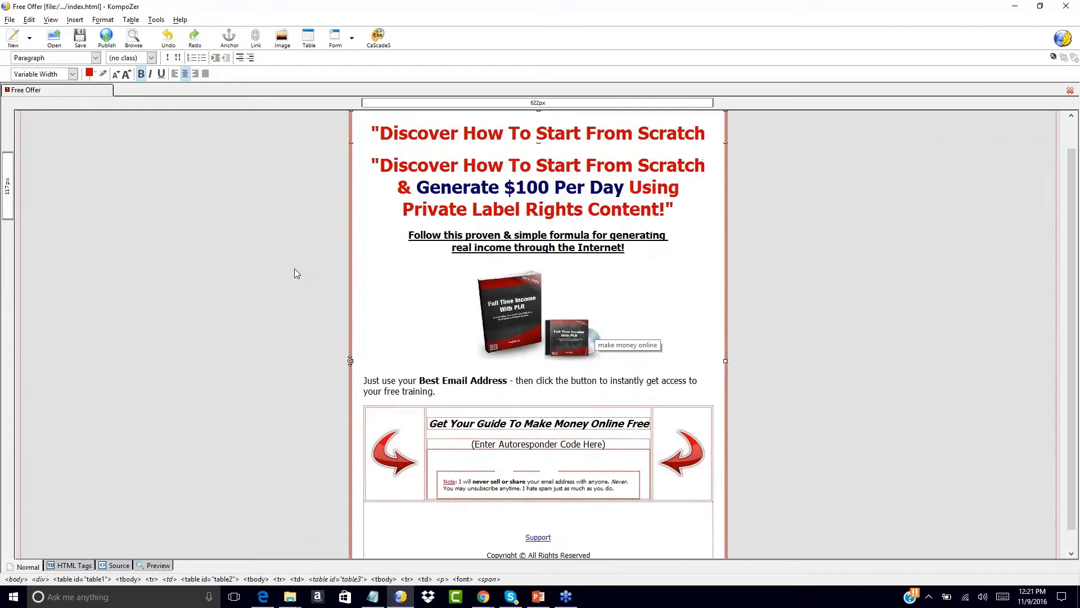
{"action": "scroll", "coordinate": [296, 274], "scroll_direction": "down", "scroll_amount": 2}
{"action": "scroll", "coordinate": [295, 273], "scroll_direction": "up", "scroll_amount": 2}
{"action": "scroll", "coordinate": [394, 377], "scroll_direction": "down", "scroll_amount": 2}
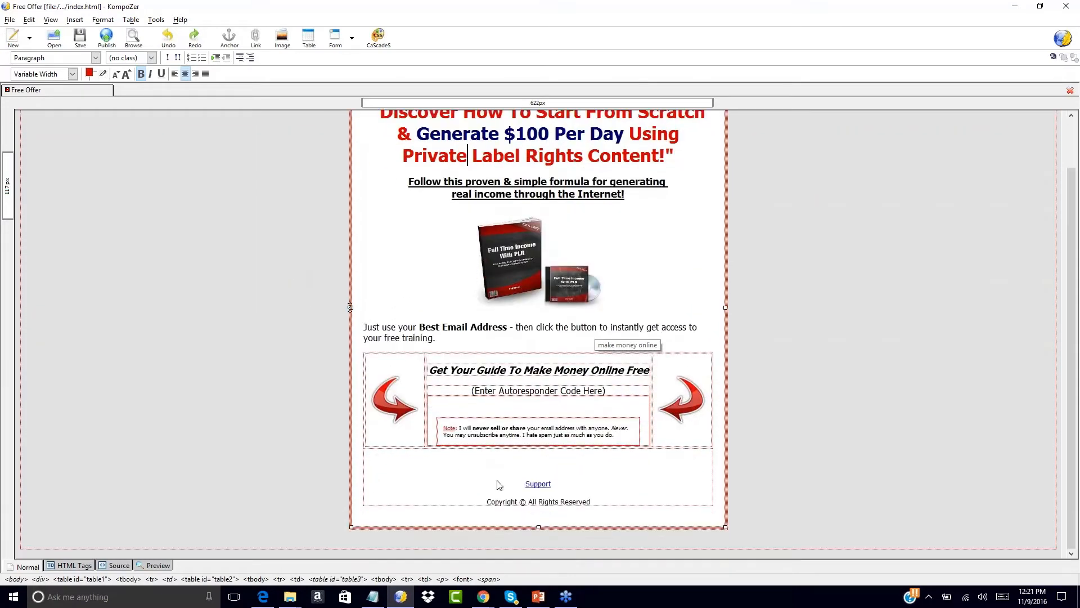
{"action": "left_click", "coordinate": [539, 502]}
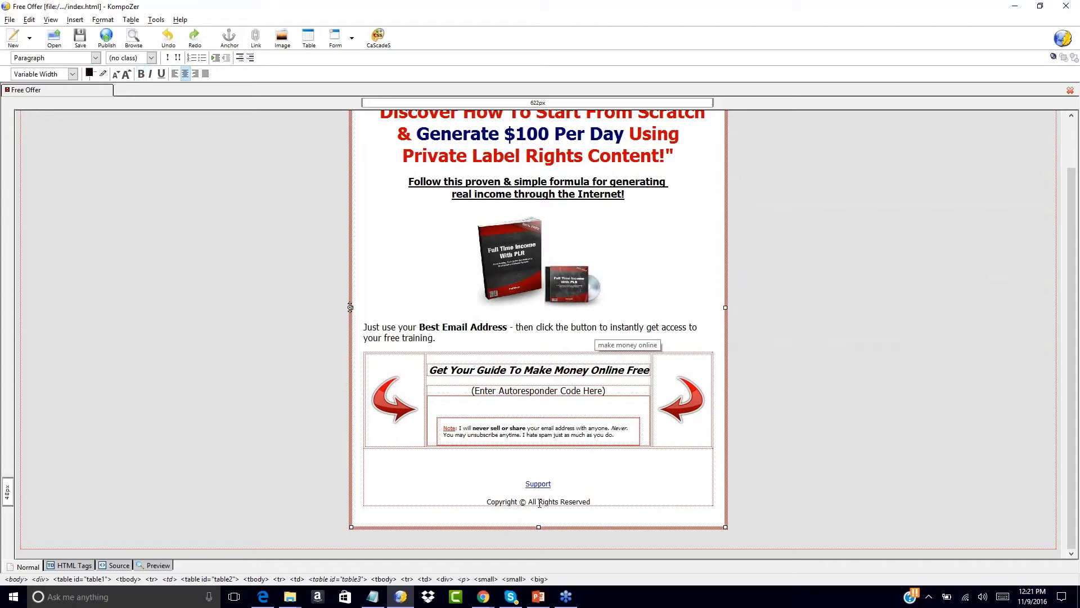
{"action": "type", "text": "Your Busine"}
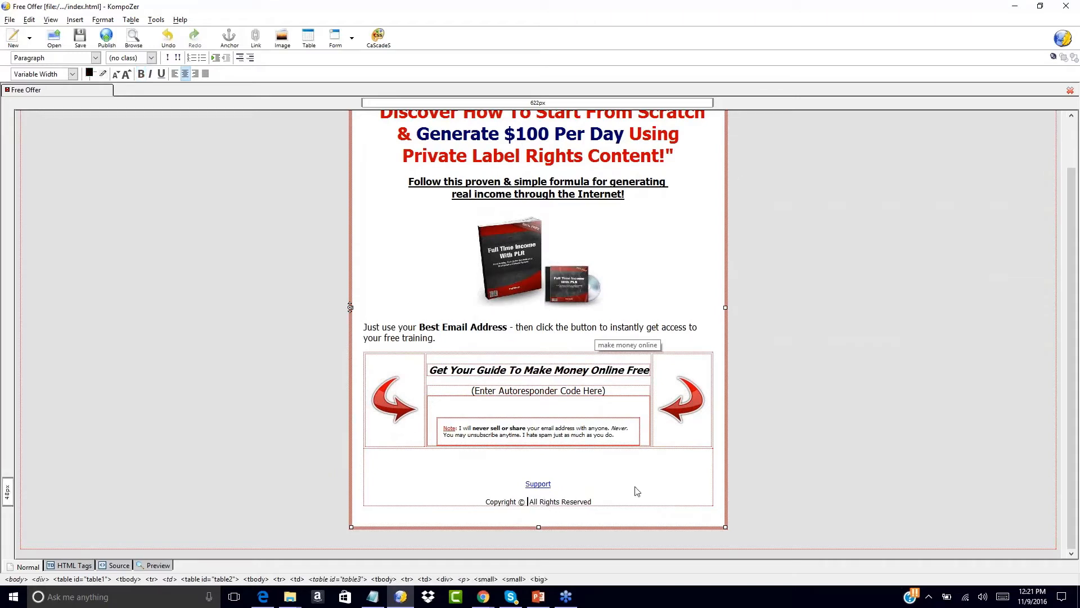
{"action": "type", "text": "ss Name"}
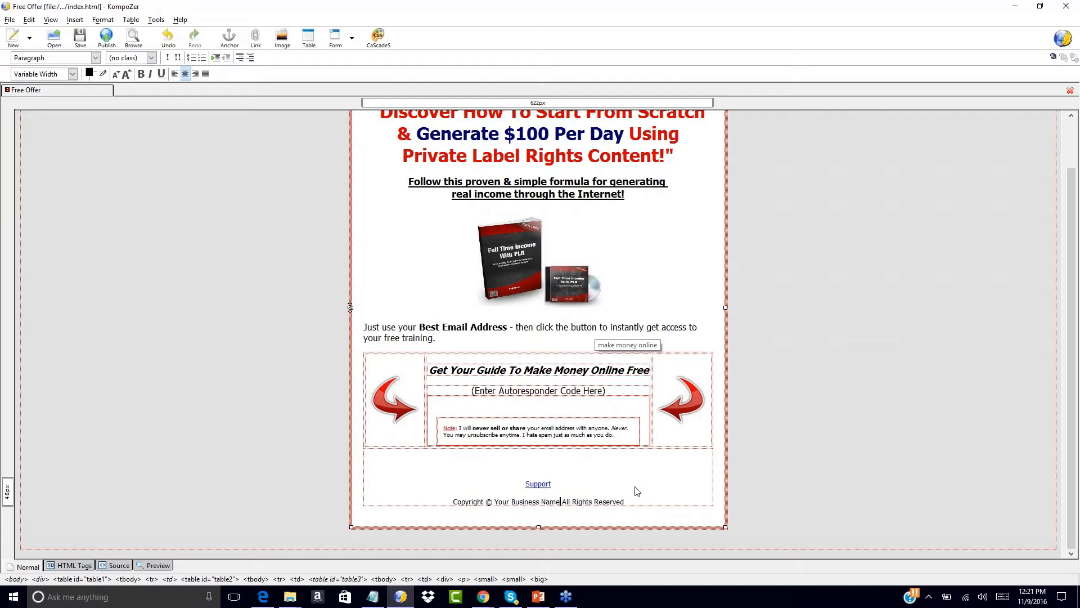
{"action": "key", "text": "BackSpace"}
{"action": "key", "text": "BackSpace"}
{"action": "key", "text": "BackSpace"}
{"action": "key", "text": "BackSpace"}
{"action": "key", "text": "BackSpace"}
{"action": "key", "text": "BackSpace"}
{"action": "key", "text": "BackSpace"}
{"action": "key", "text": "BackSpace"}
{"action": "key", "text": "BackSpace"}
{"action": "key", "text": "BackSpace"}
{"action": "key", "text": "BackSpace"}
{"action": "key", "text": "BackSpace"}
{"action": "key", "text": "BackSpace"}
{"action": "key", "text": "BackSpace"}
{"action": "key", "text": "BackSpace"}
{"action": "key", "text": "BackSpace"}
{"action": "key", "text": "BackSpace"}
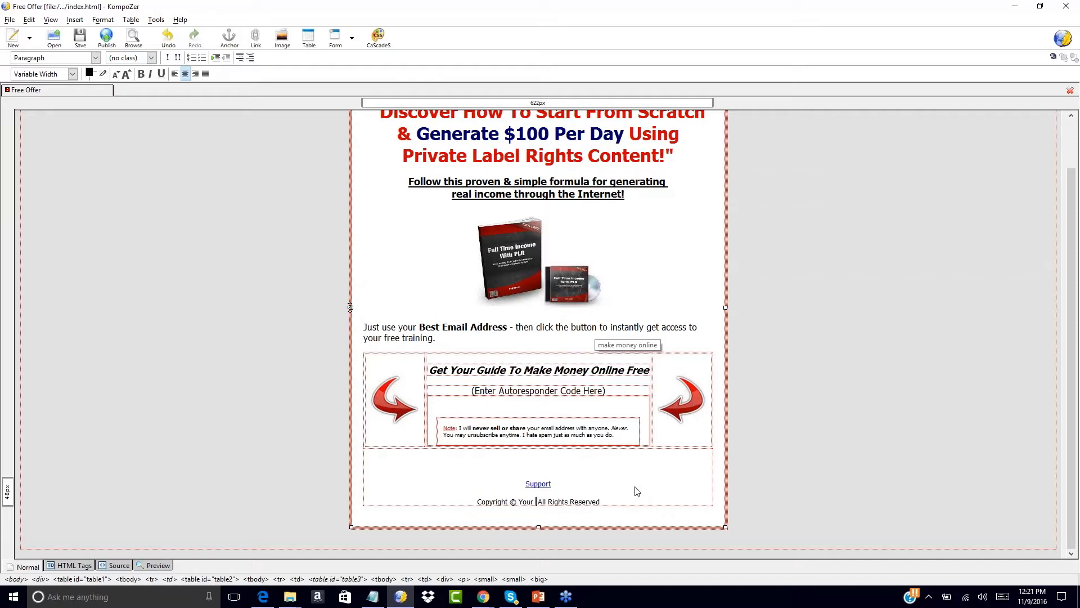
{"action": "key", "text": "BackSpace"}
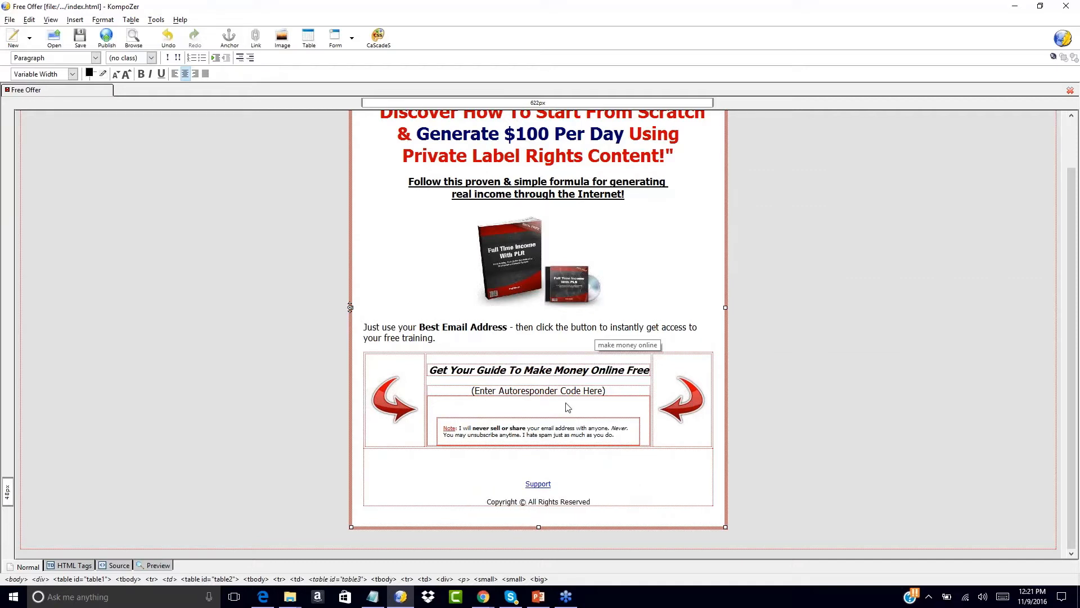
{"action": "scroll", "coordinate": [281, 296], "scroll_direction": "up", "scroll_amount": 1}
{"action": "scroll", "coordinate": [281, 297], "scroll_direction": "up", "scroll_amount": 1}
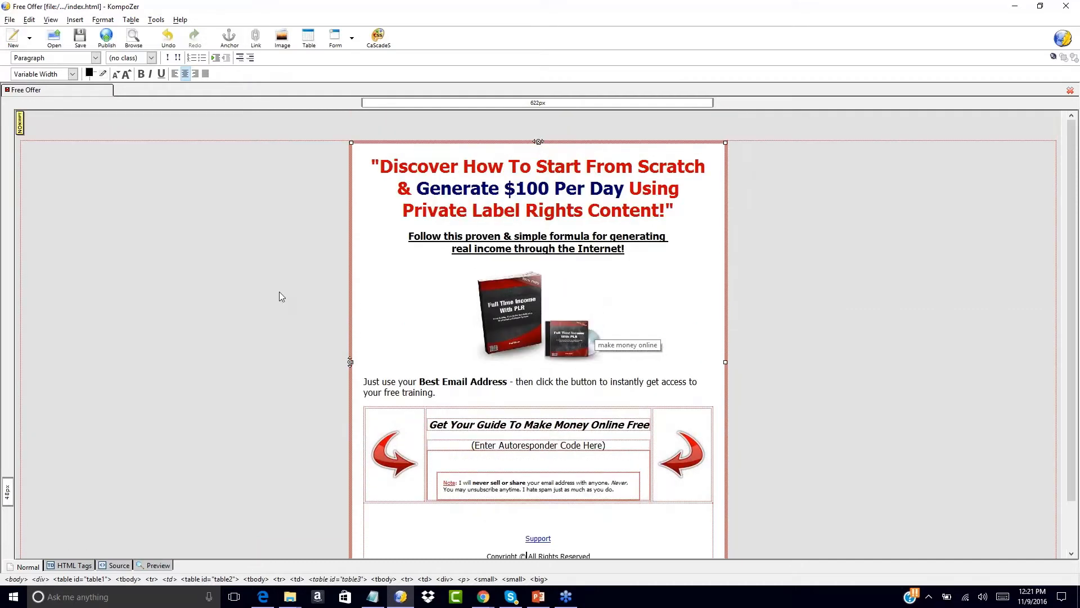
- Save the page as index-2.html, keeping the HTML Files type
{"action": "left_click", "coordinate": [9, 19]}
{"action": "left_click", "coordinate": [2, 250]}
{"action": "left_click", "coordinate": [9, 19]}
{"action": "left_click", "coordinate": [22, 120]}
{"action": "left_click", "coordinate": [132, 275]}
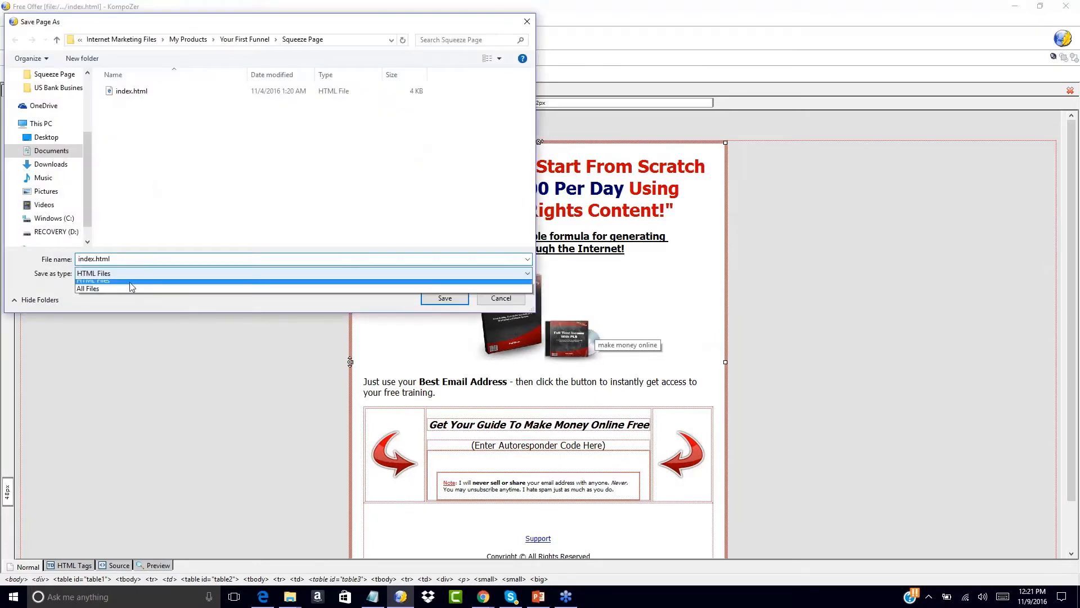
{"action": "left_click", "coordinate": [109, 285]}
{"action": "double_click", "coordinate": [96, 259]}
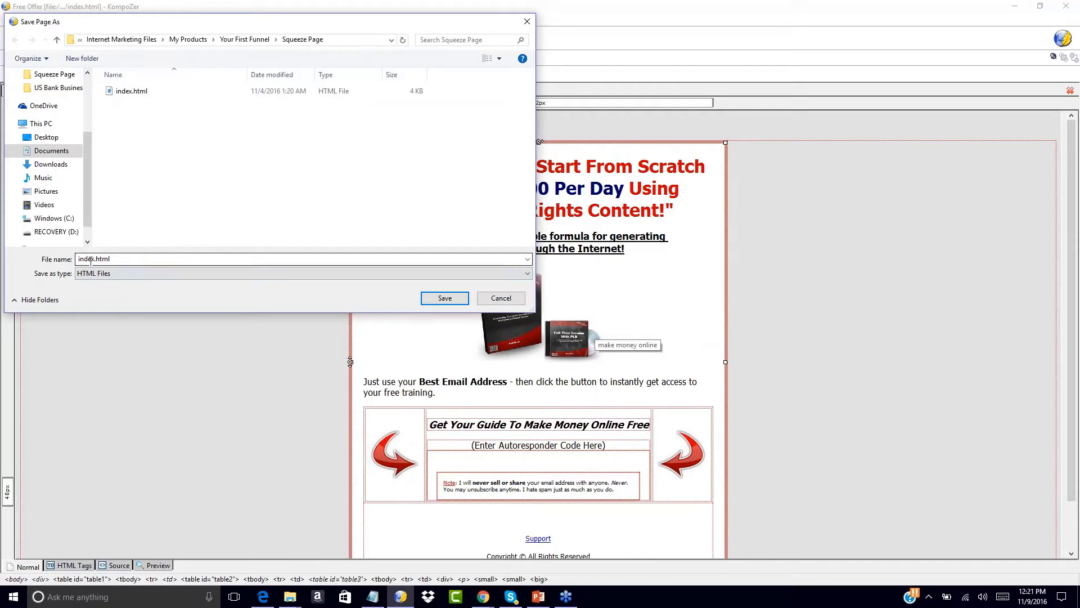
{"action": "left_click", "coordinate": [96, 258]}
{"action": "type", "text": "-2"}
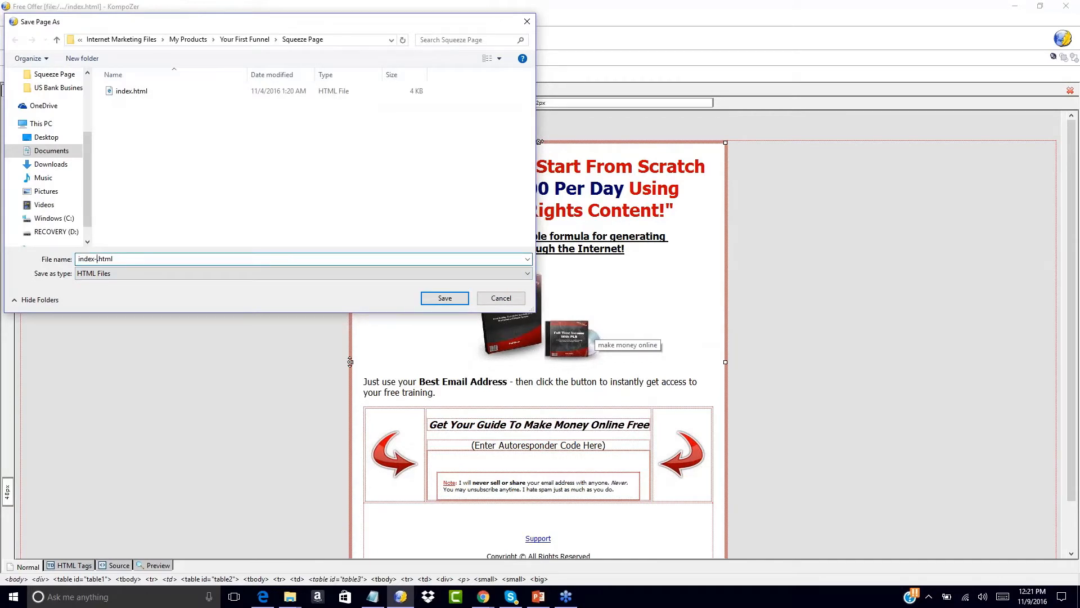
{"action": "left_click", "coordinate": [446, 300]}
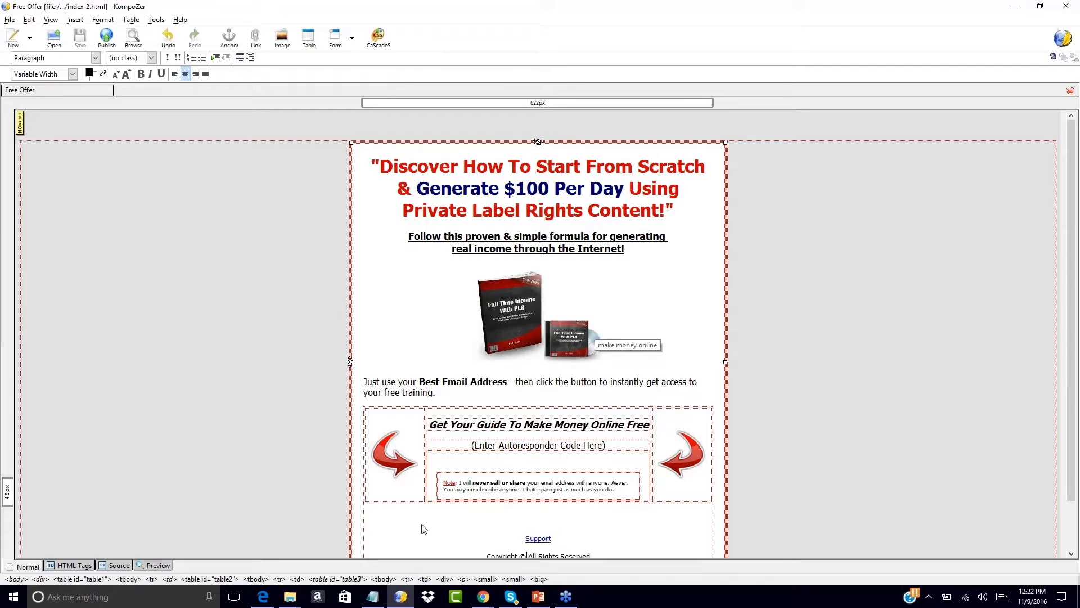
- Switch to Chrome and load the GoDaddy homepage
{"action": "mouse_move", "coordinate": [480, 600]}
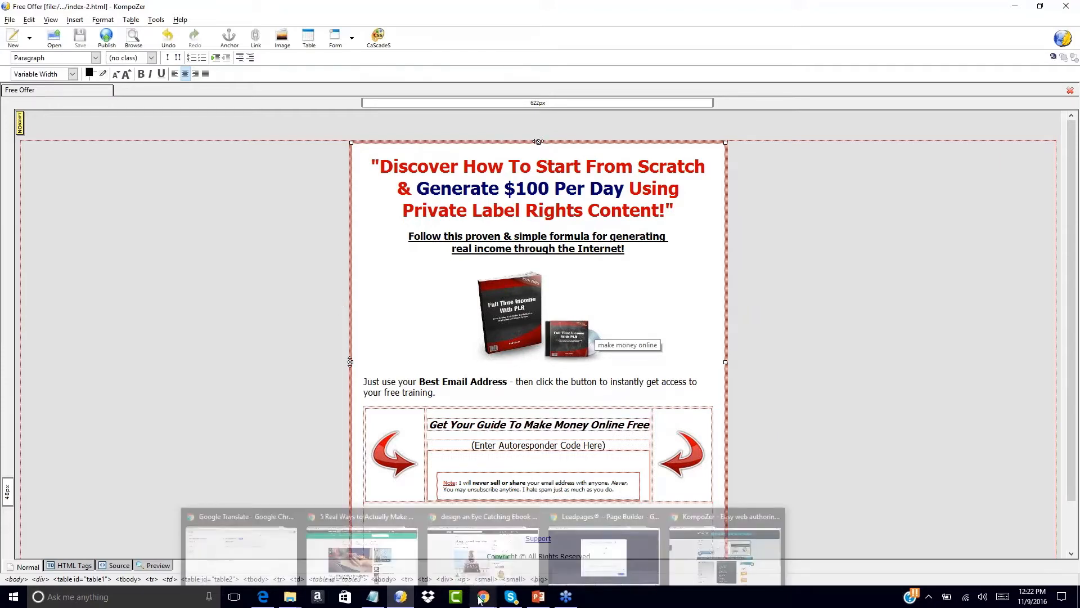
{"action": "left_click", "coordinate": [690, 556]}
{"action": "left_click", "coordinate": [305, 31]}
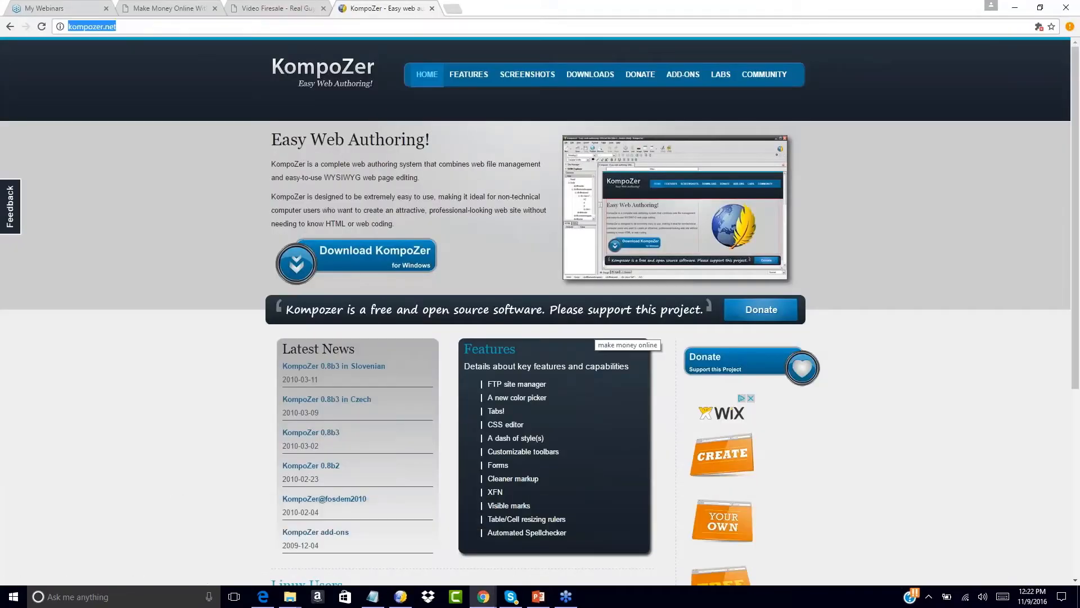
{"action": "left_click", "coordinate": [306, 31]}
{"action": "type", "text": "godad"}
{"action": "key", "text": "ctrl+a"}
{"action": "type", "text": "godaddy"}
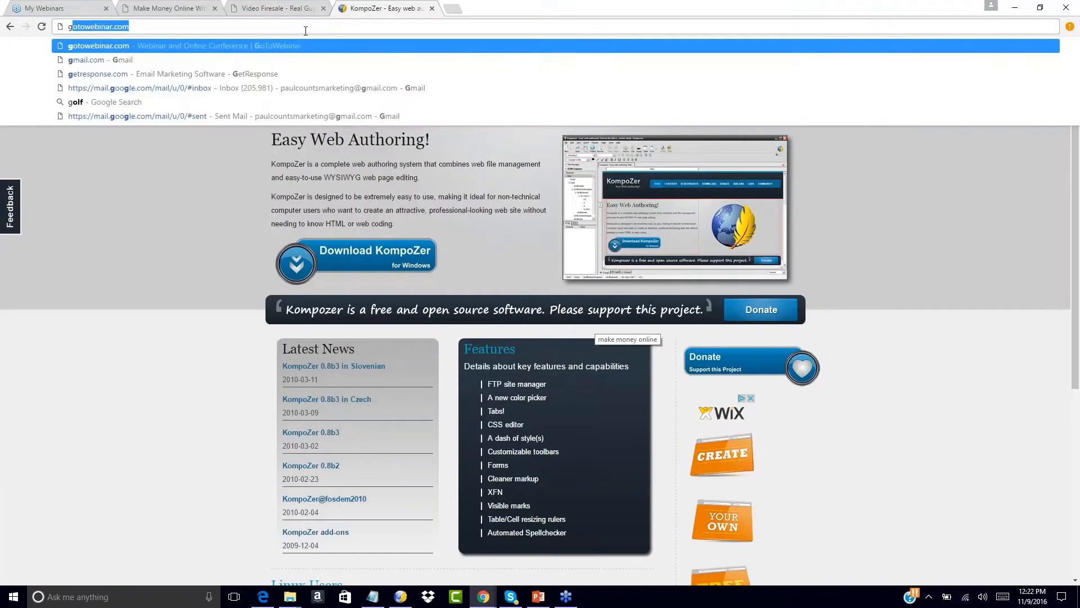
{"action": "key", "text": "Return"}
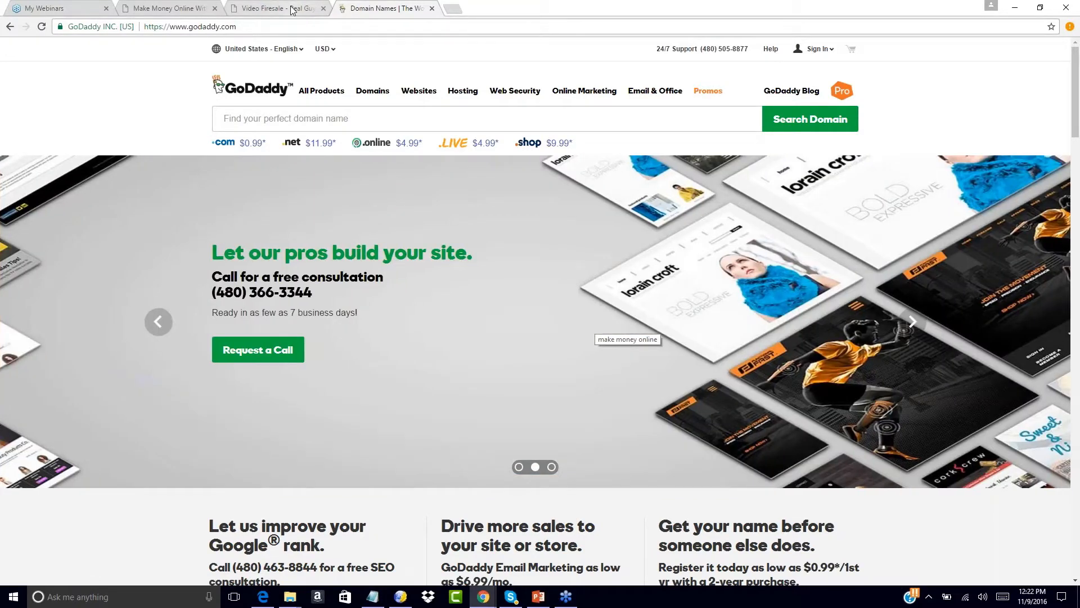
{"action": "left_click", "coordinate": [295, 11]}
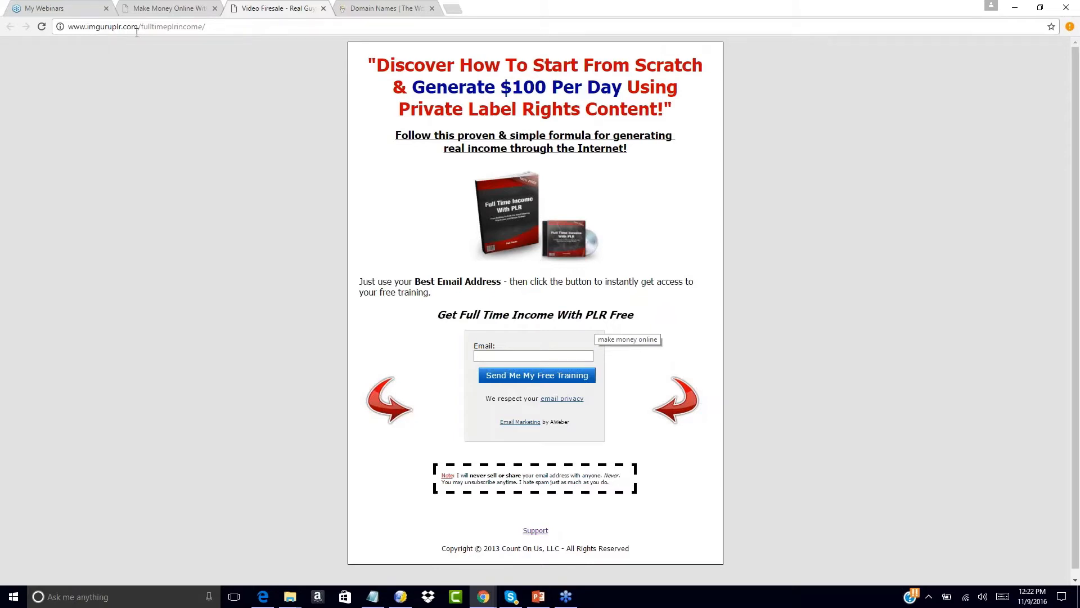
{"action": "left_click", "coordinate": [360, 8]}
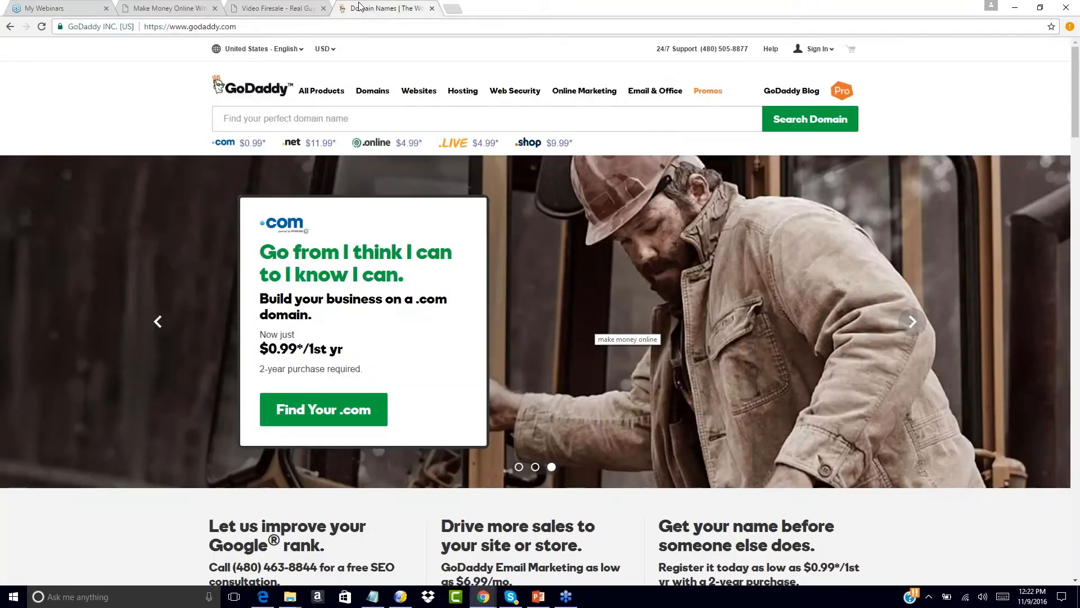
- Search GoDaddy's domain search for yourfitnessoffer
{"action": "left_click", "coordinate": [243, 115]}
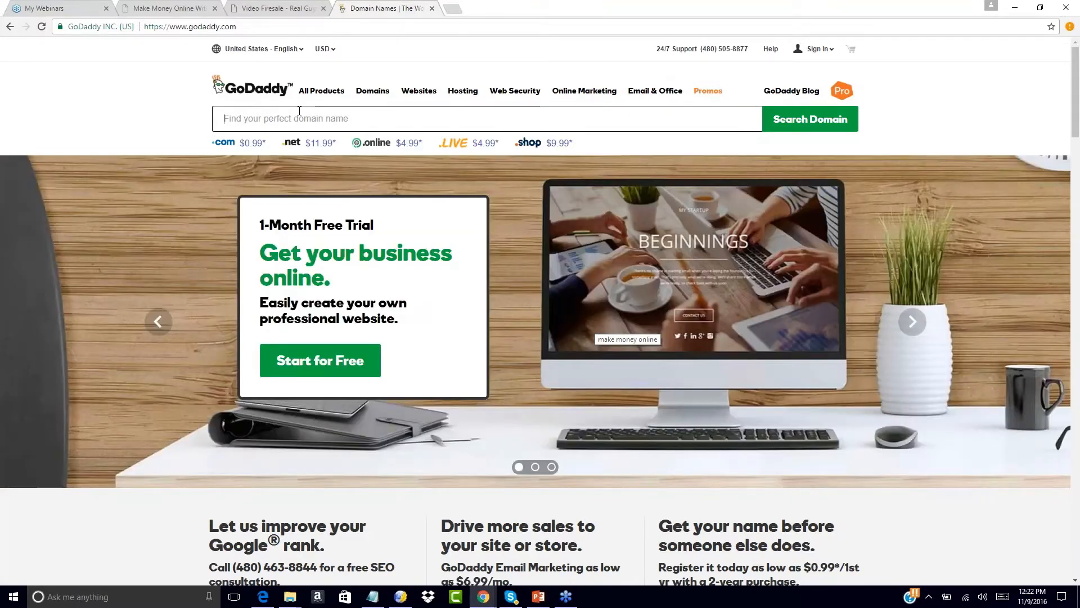
{"action": "type", "text": "yourfitness"}
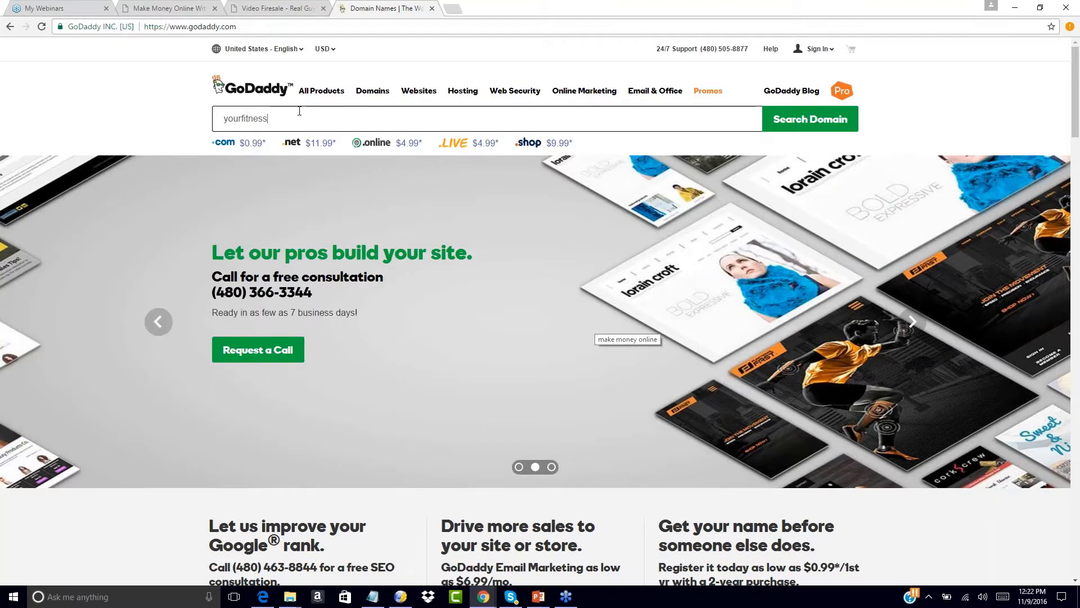
{"action": "type", "text": "offer"}
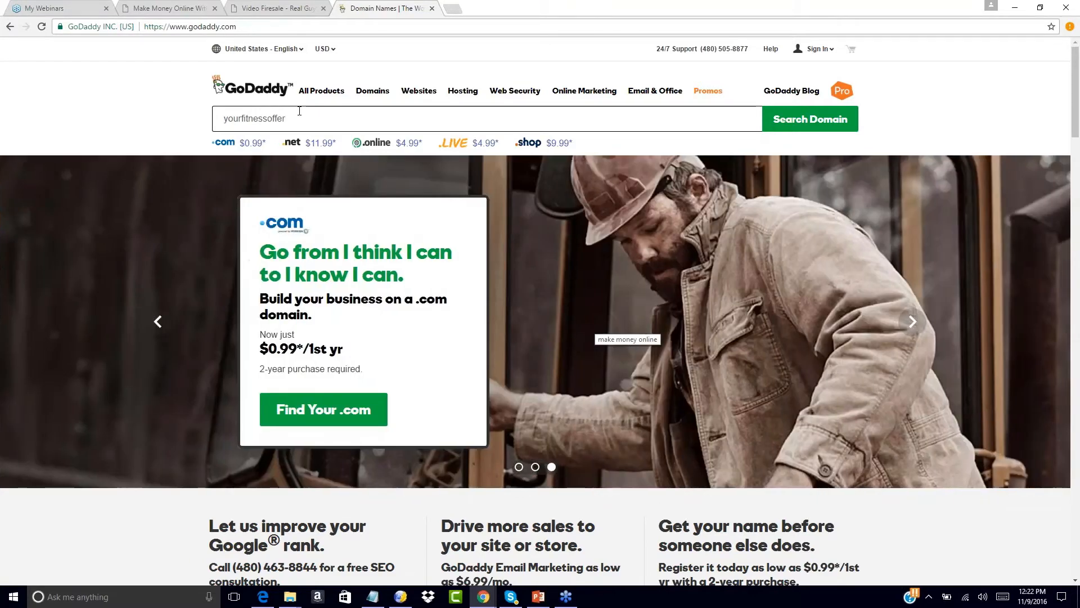
{"action": "left_click", "coordinate": [805, 121]}
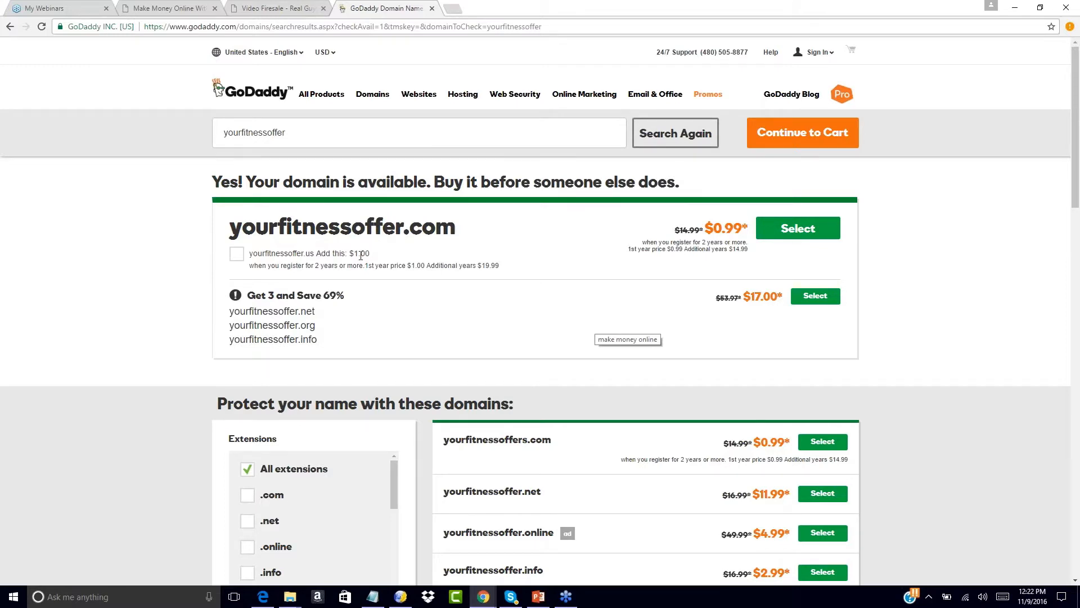
- Select yourfitnessoffer.com and add it to the cart
{"action": "left_click", "coordinate": [792, 233]}
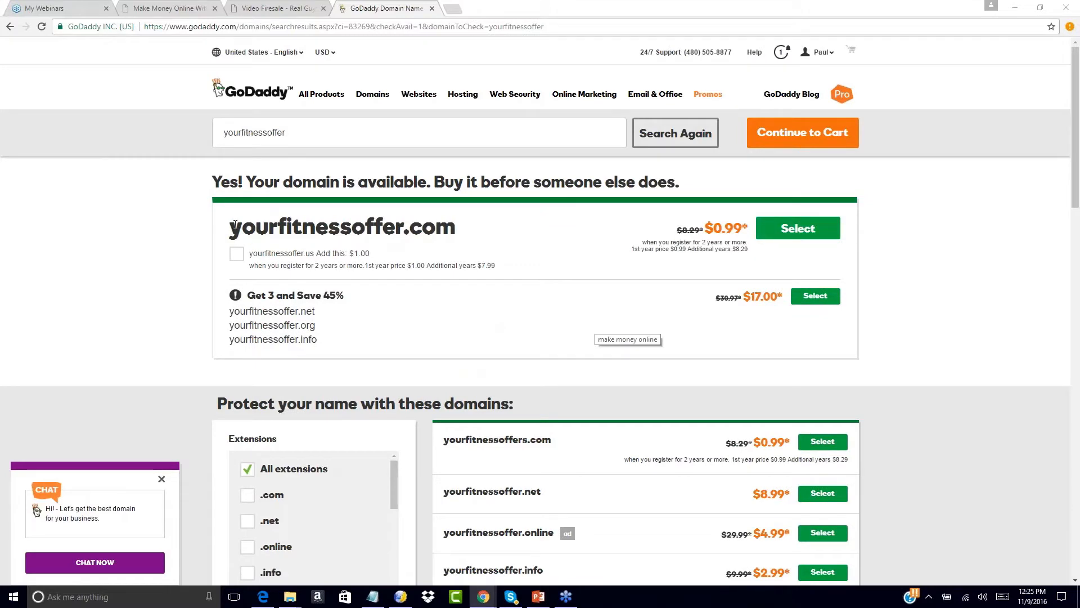
{"action": "left_click_drag", "start_coordinate": [231, 225], "coordinate": [468, 225]}
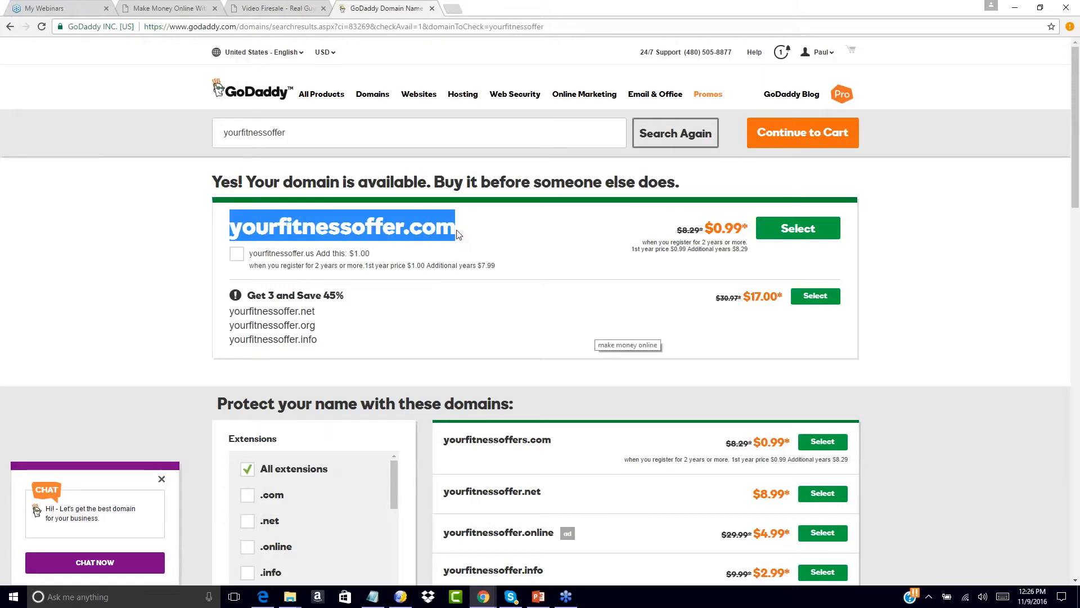
{"action": "left_click", "coordinate": [798, 228]}
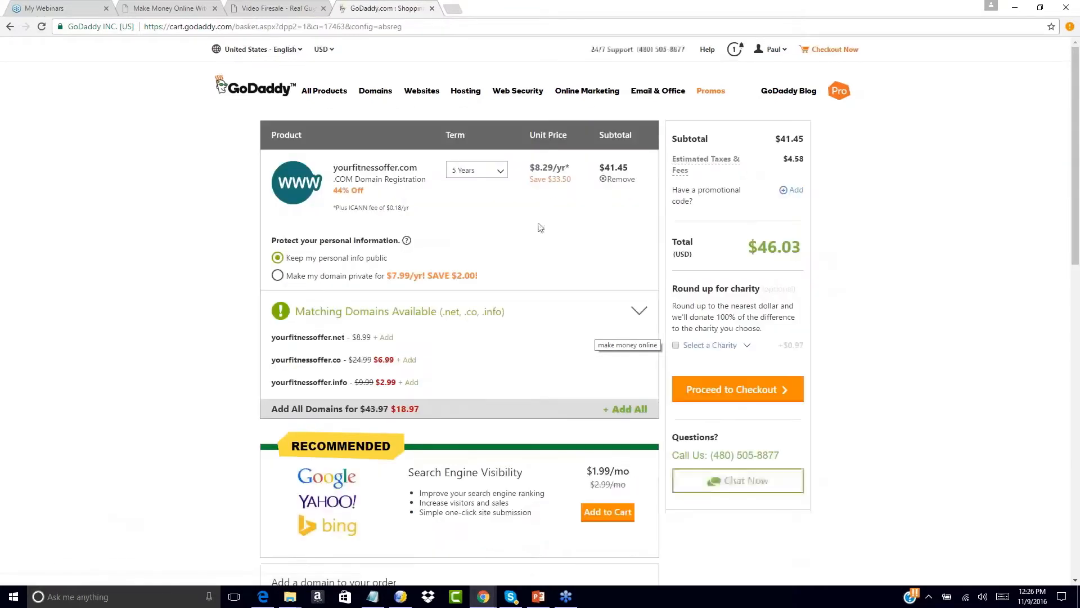
- Change the registration term to 1 Year, check out and place the $9.21 order
{"action": "left_click", "coordinate": [498, 171]}
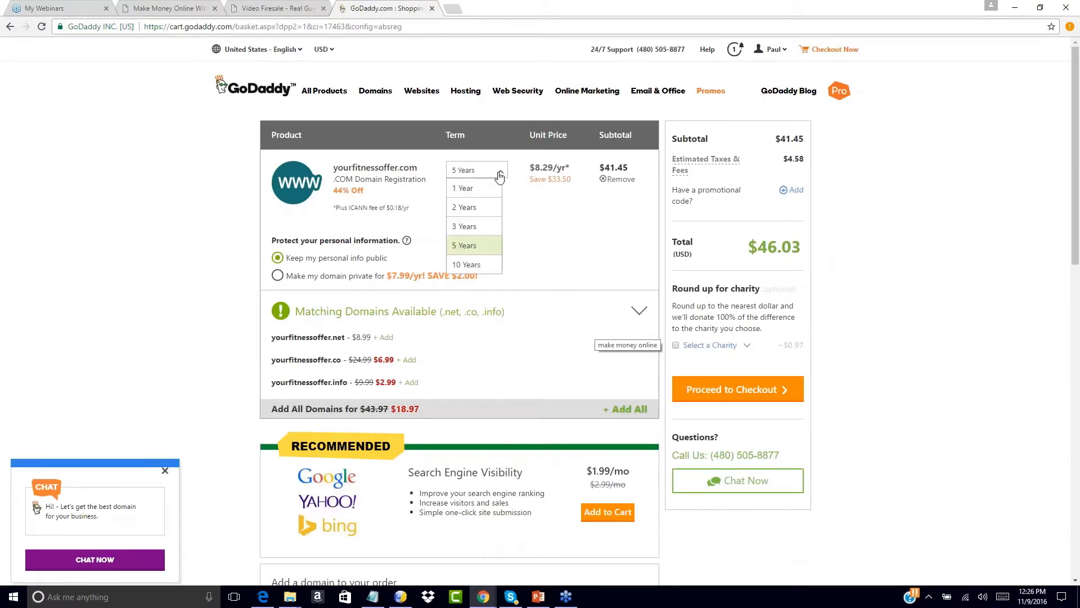
{"action": "left_click", "coordinate": [471, 189]}
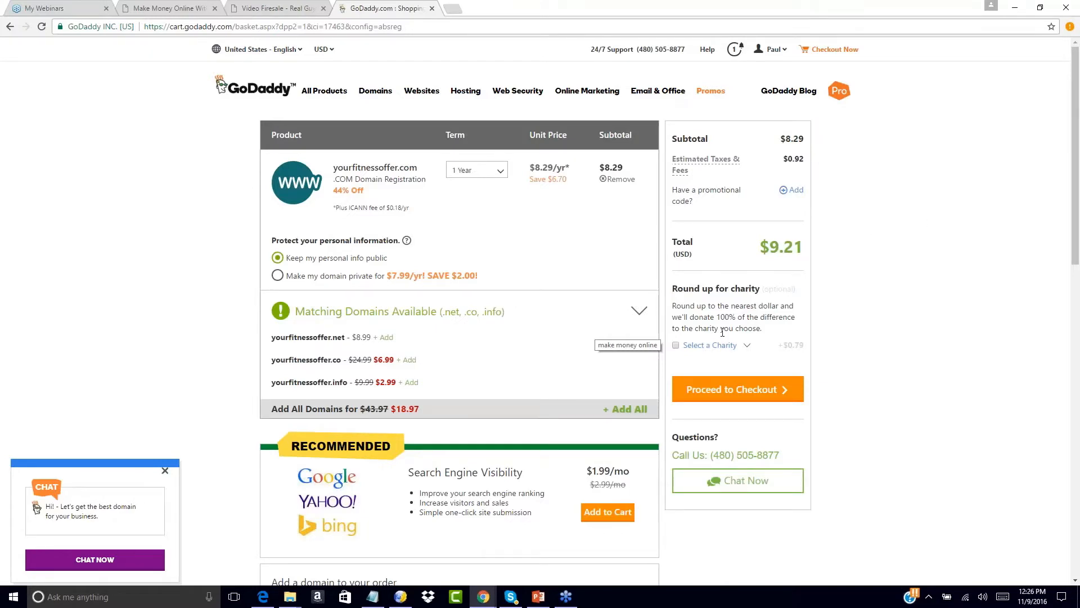
{"action": "left_click", "coordinate": [746, 391]}
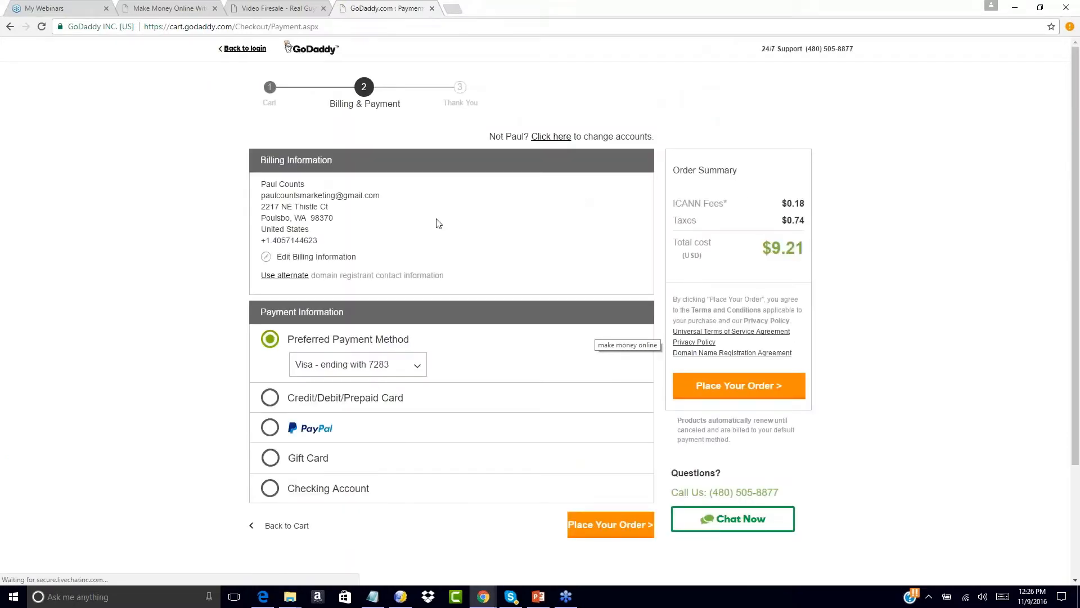
{"action": "scroll", "coordinate": [433, 231], "scroll_direction": "down", "scroll_amount": 2}
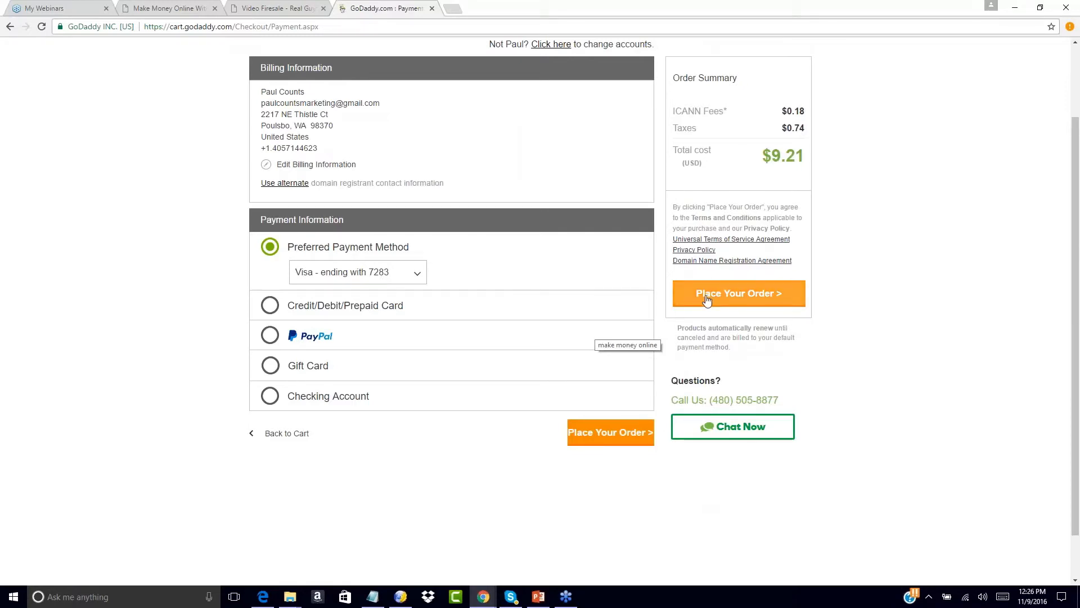
{"action": "left_click", "coordinate": [727, 298]}
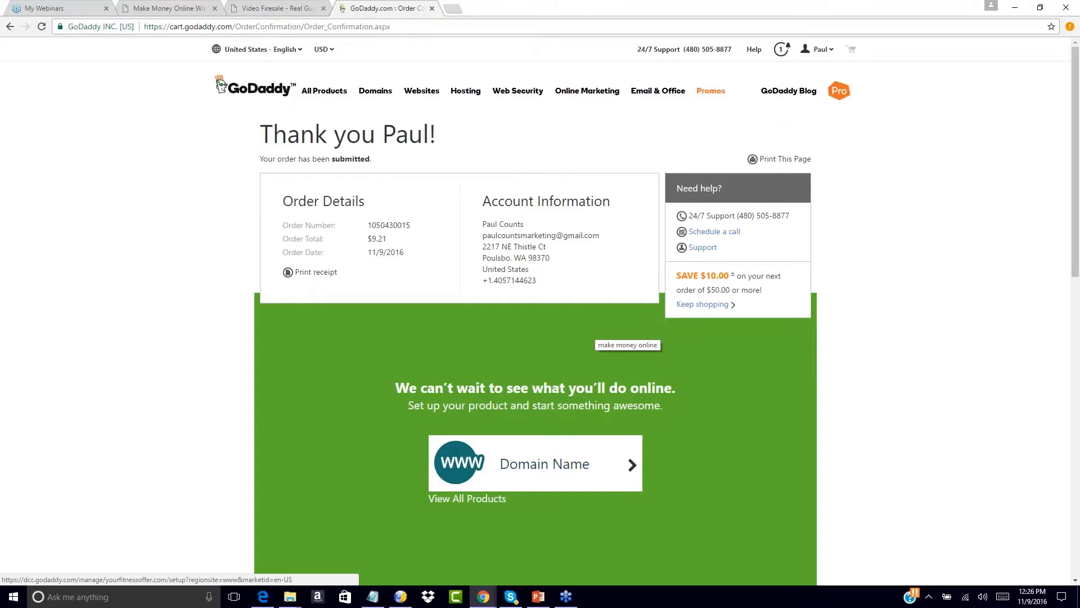
- In a new tab, go to Google and search for fitness
{"action": "key", "text": "ctrl+t"}
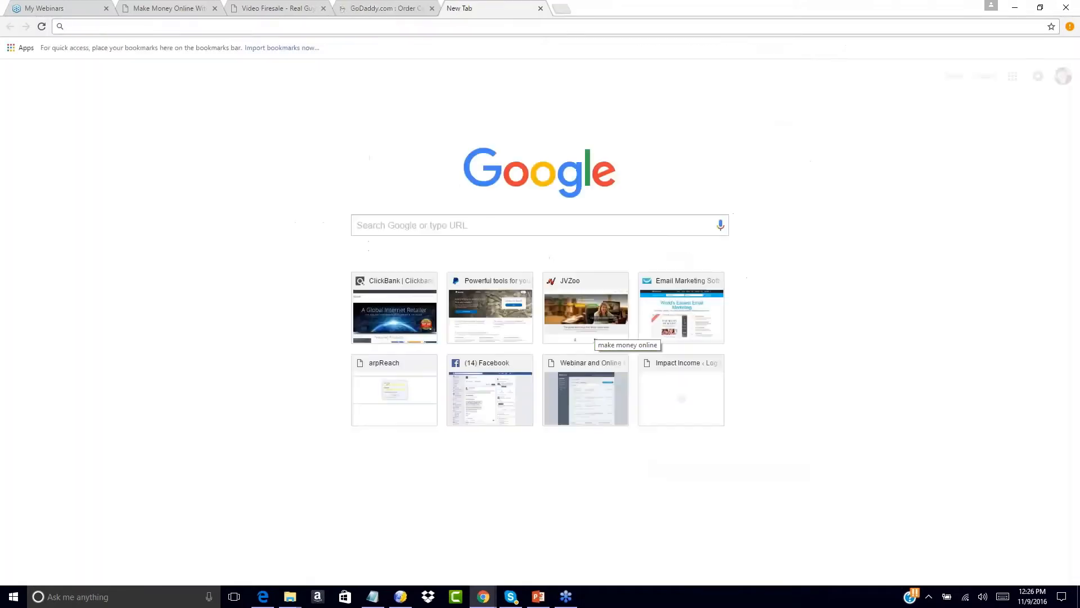
{"action": "type", "text": "google.com"}
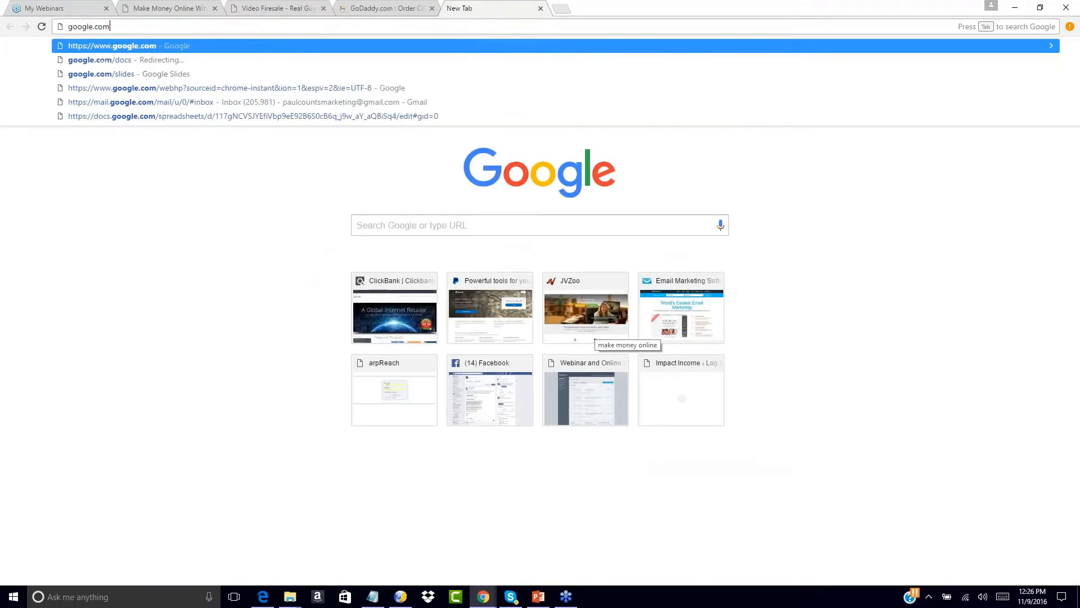
{"action": "key", "text": "Return"}
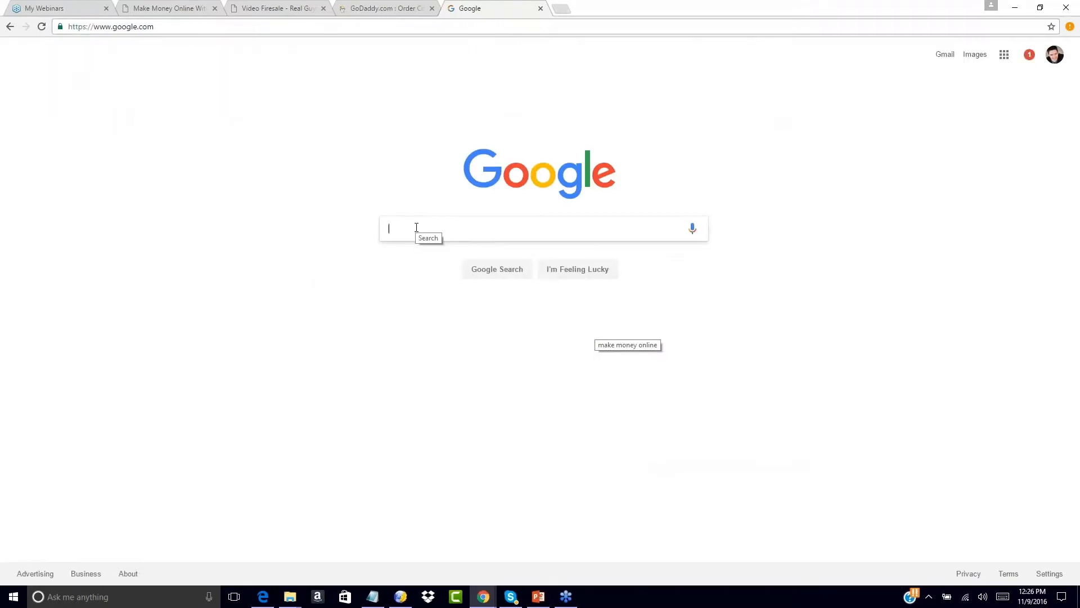
{"action": "type", "text": "fitness"}
{"action": "key", "text": "Return"}
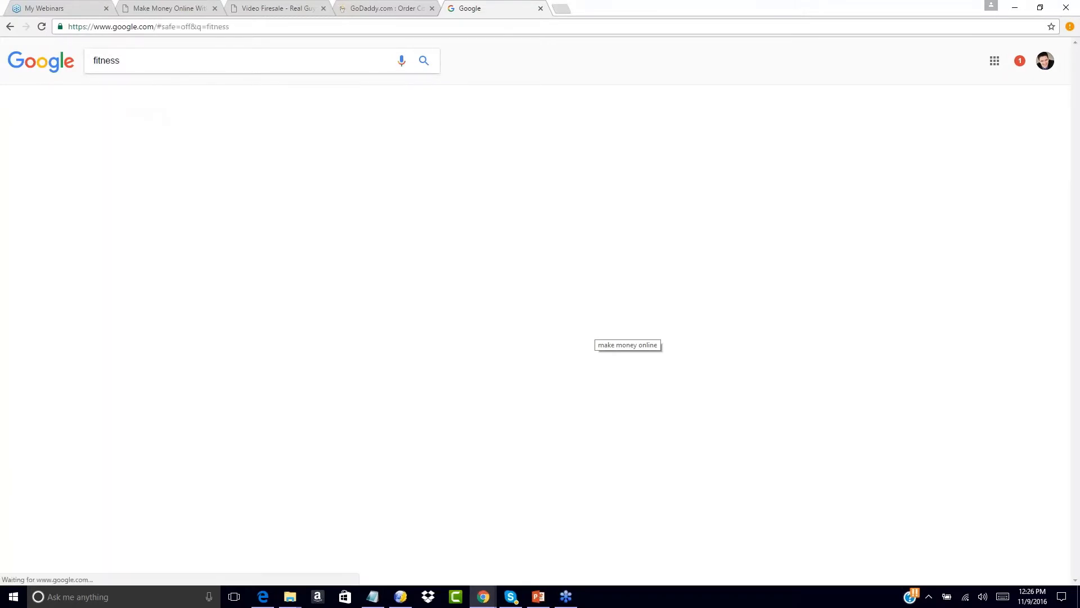
{"action": "scroll", "coordinate": [542, 299], "scroll_direction": "down", "scroll_amount": 10}
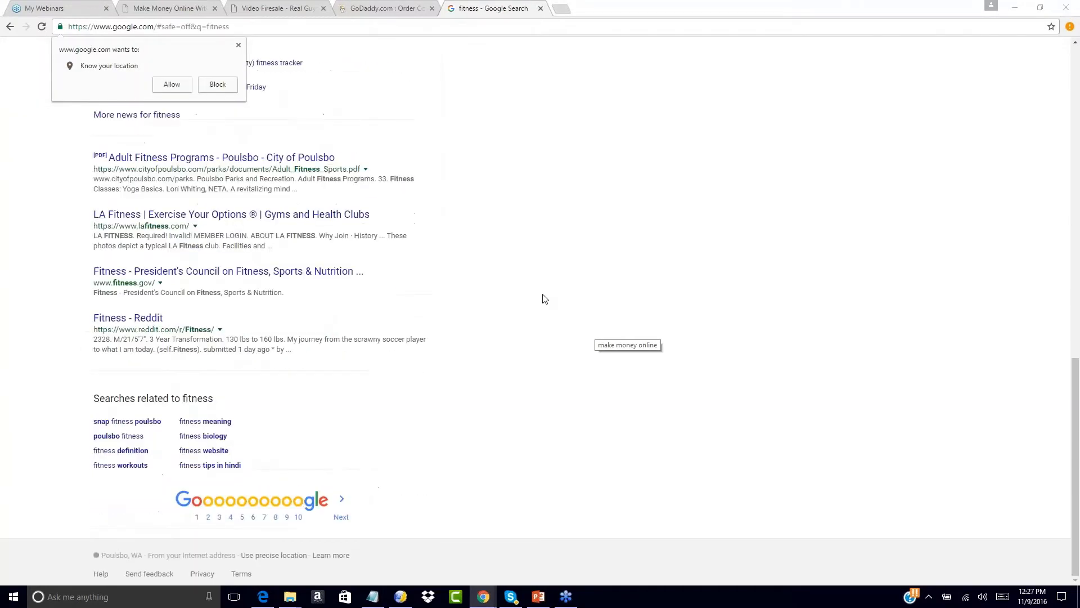
{"action": "left_click", "coordinate": [238, 45]}
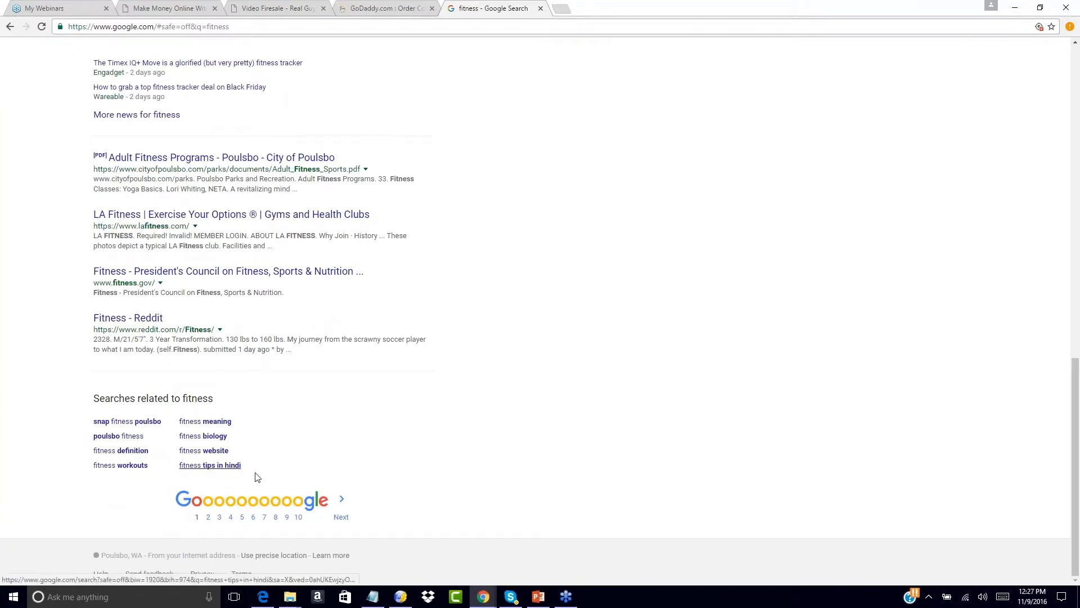
{"action": "left_click", "coordinate": [194, 450]}
- Search 'fitness tips', open 'fitness tips of the day', then return to the GoDaddy tab
{"action": "left_click_drag", "start_coordinate": [164, 60], "coordinate": [26, 60]}
{"action": "type", "text": "fitness tips"}
{"action": "key", "text": "Return"}
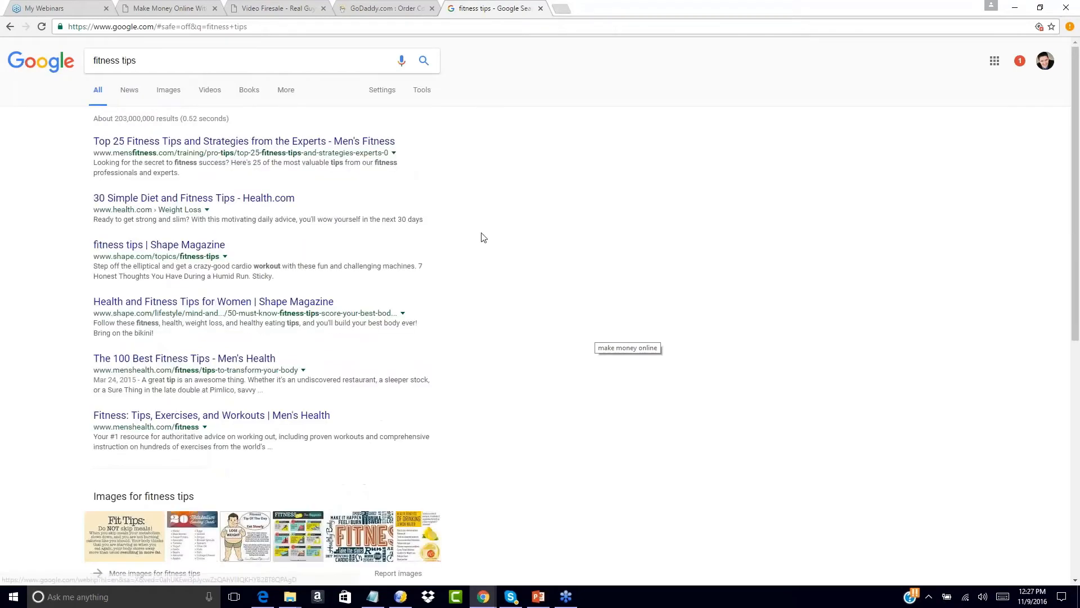
{"action": "scroll", "coordinate": [537, 264], "scroll_direction": "down", "scroll_amount": 8}
{"action": "left_click_drag", "start_coordinate": [80, 422], "coordinate": [292, 470]}
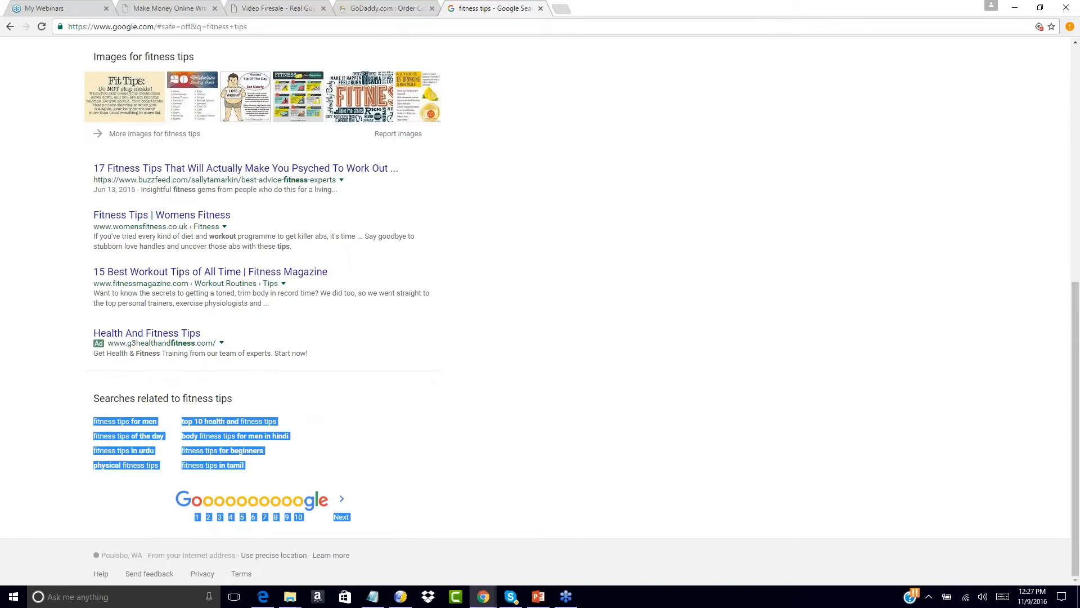
{"action": "left_click", "coordinate": [52, 407]}
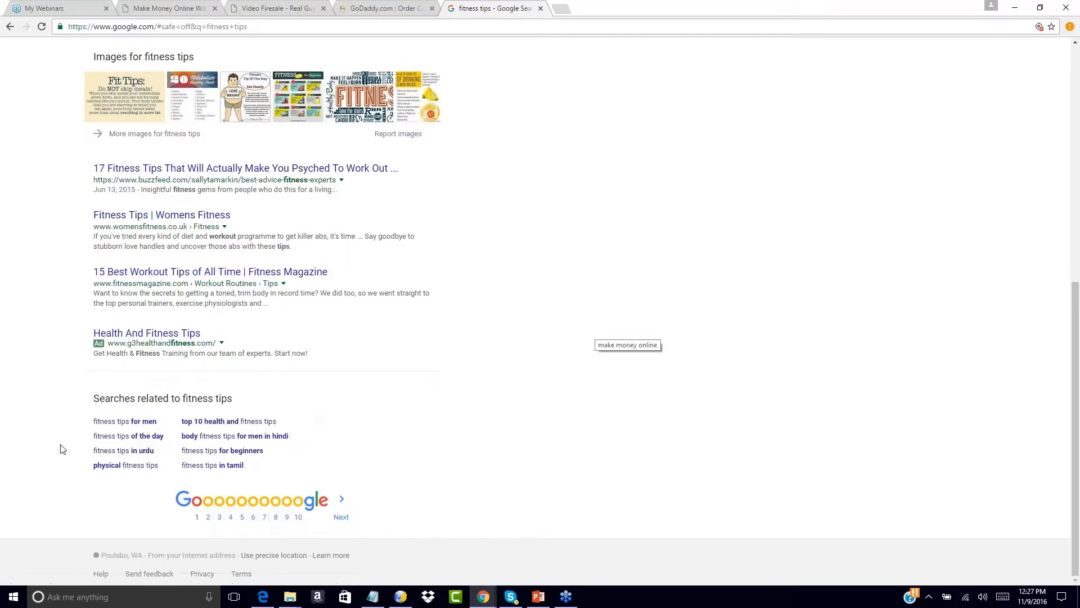
{"action": "left_click_drag", "start_coordinate": [85, 443], "coordinate": [169, 441]}
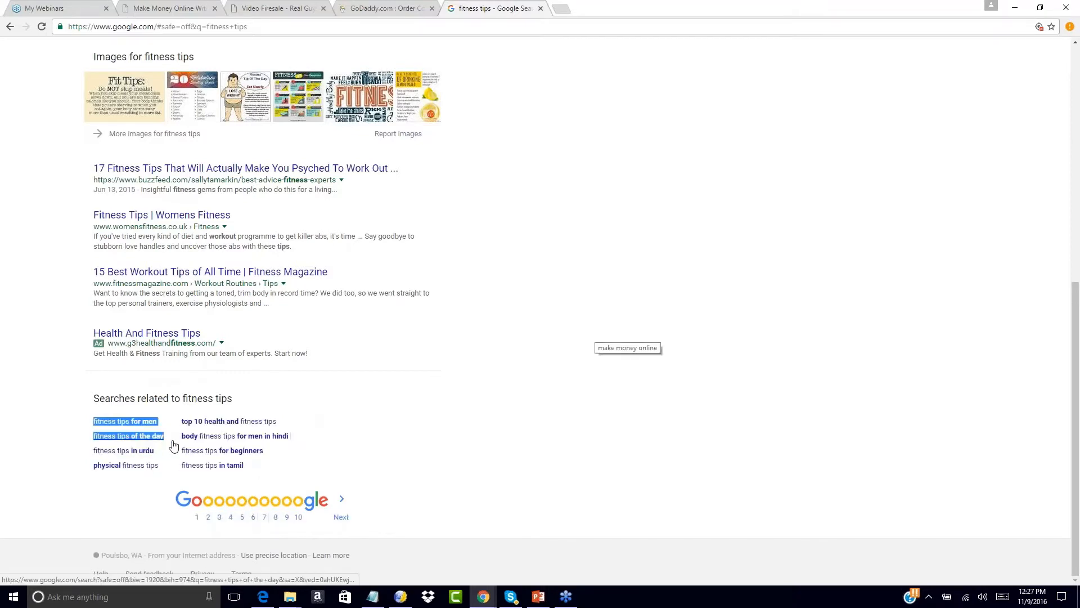
{"action": "left_click", "coordinate": [174, 440]}
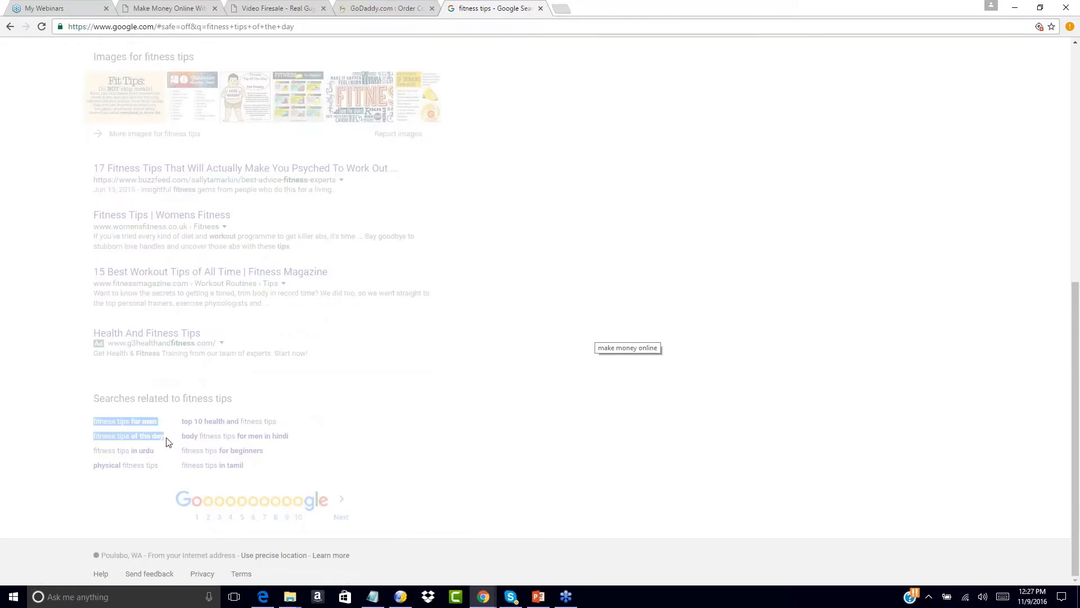
{"action": "left_click", "coordinate": [408, 5]}
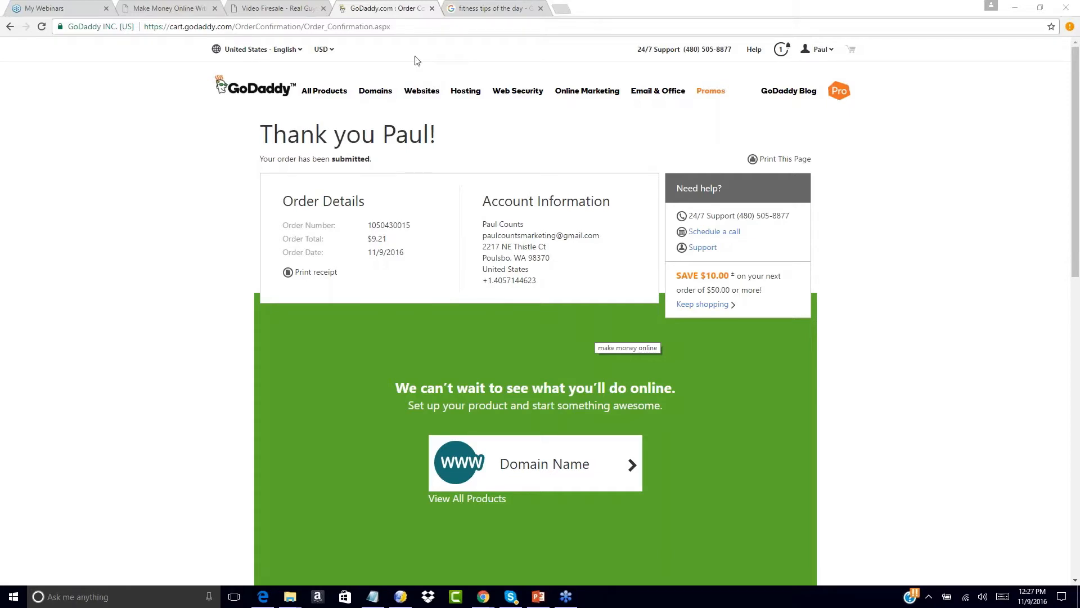
- Return to KompoZer and select, then deselect, the main headline
{"action": "left_click", "coordinate": [401, 597]}
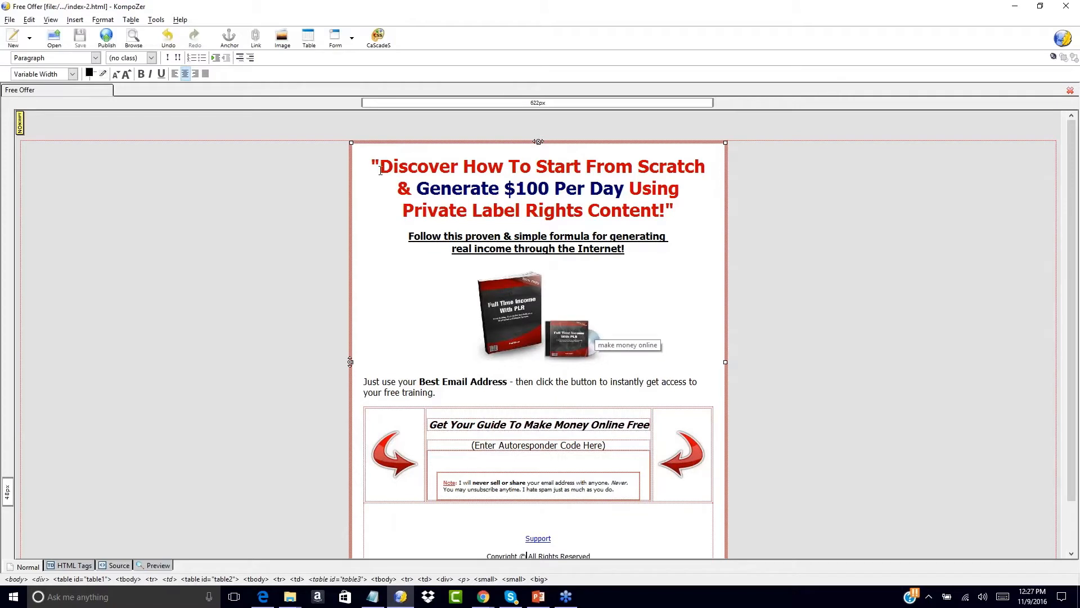
{"action": "left_click_drag", "start_coordinate": [381, 167], "coordinate": [669, 211]}
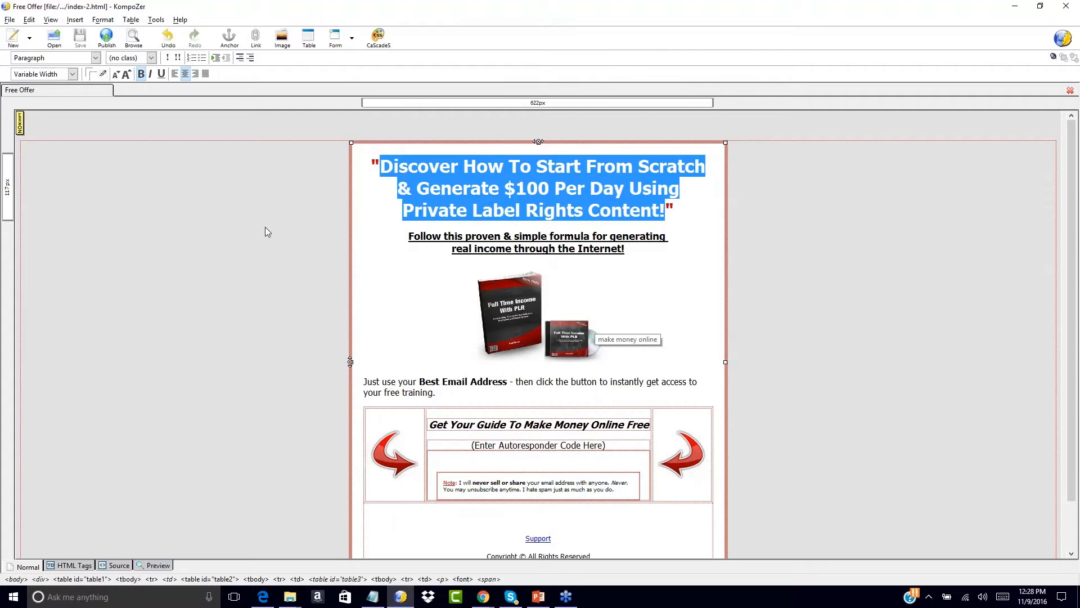
{"action": "left_click", "coordinate": [285, 235]}
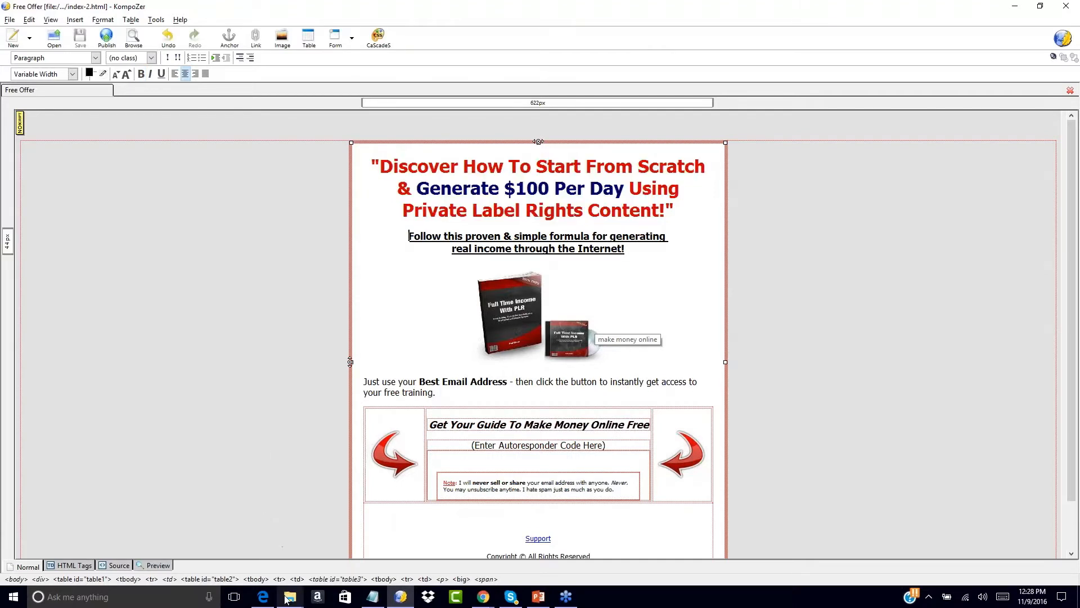
{"action": "mouse_move", "coordinate": [289, 601]}
{"action": "left_click", "coordinate": [54, 37]}
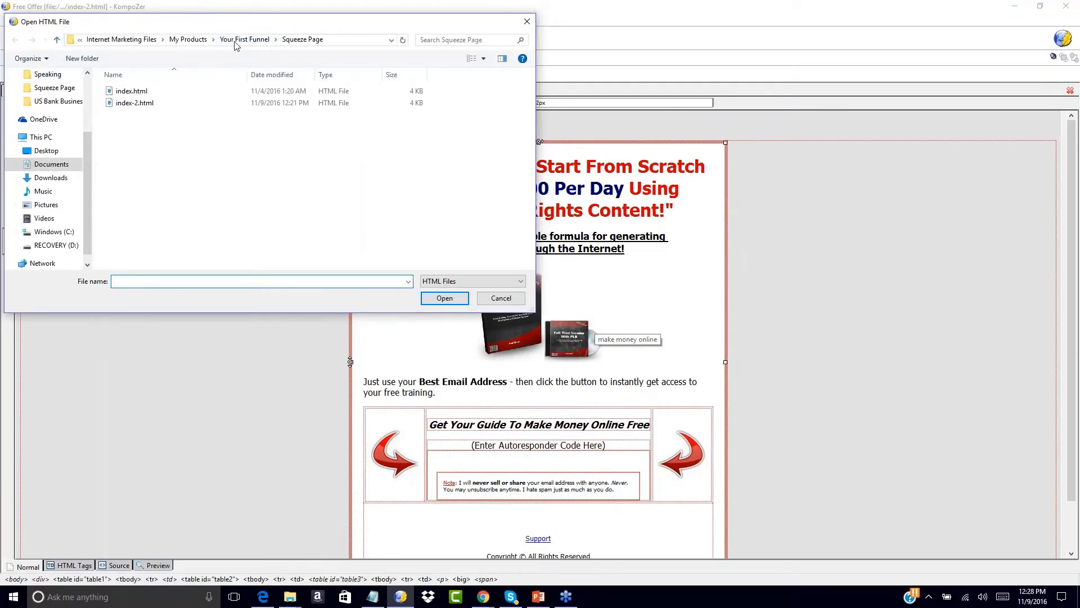
{"action": "left_click", "coordinate": [237, 41]}
{"action": "left_click", "coordinate": [129, 117]}
{"action": "double_click", "coordinate": [129, 116]}
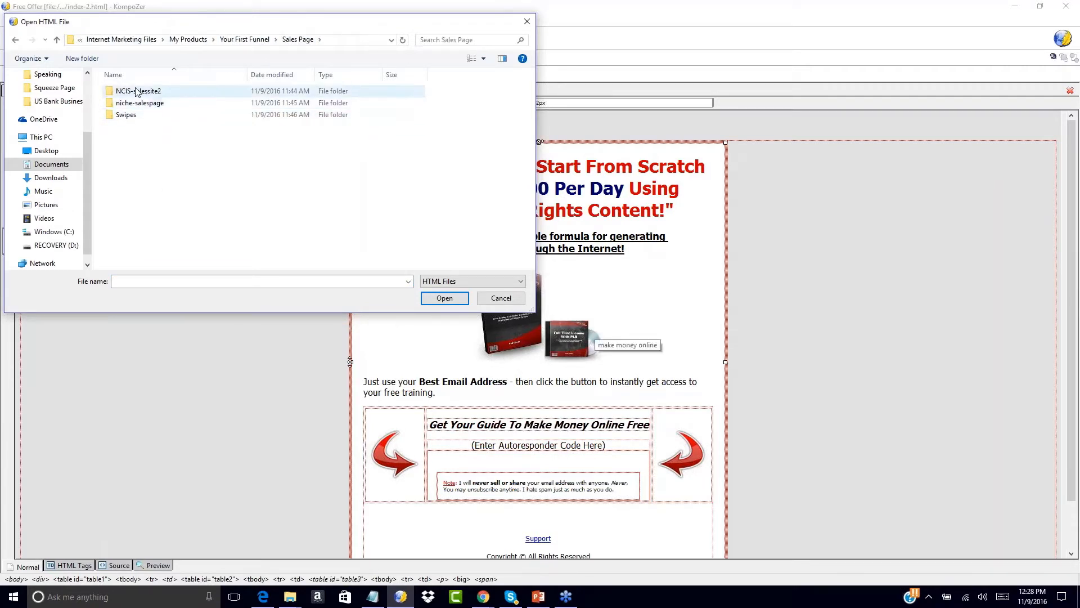
{"action": "double_click", "coordinate": [130, 91]}
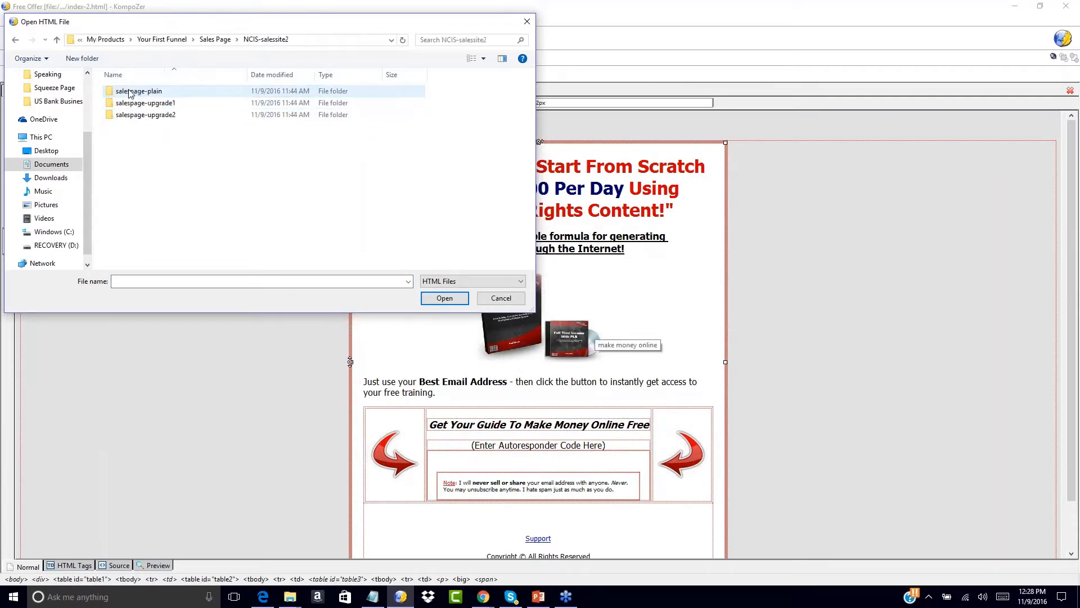
{"action": "double_click", "coordinate": [137, 92]}
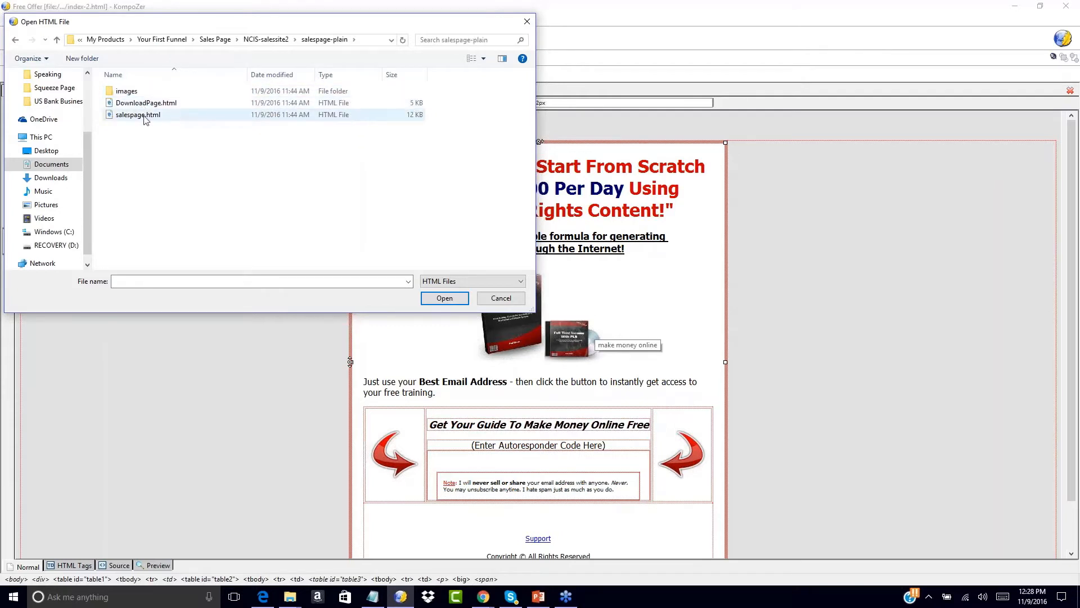
{"action": "double_click", "coordinate": [141, 116]}
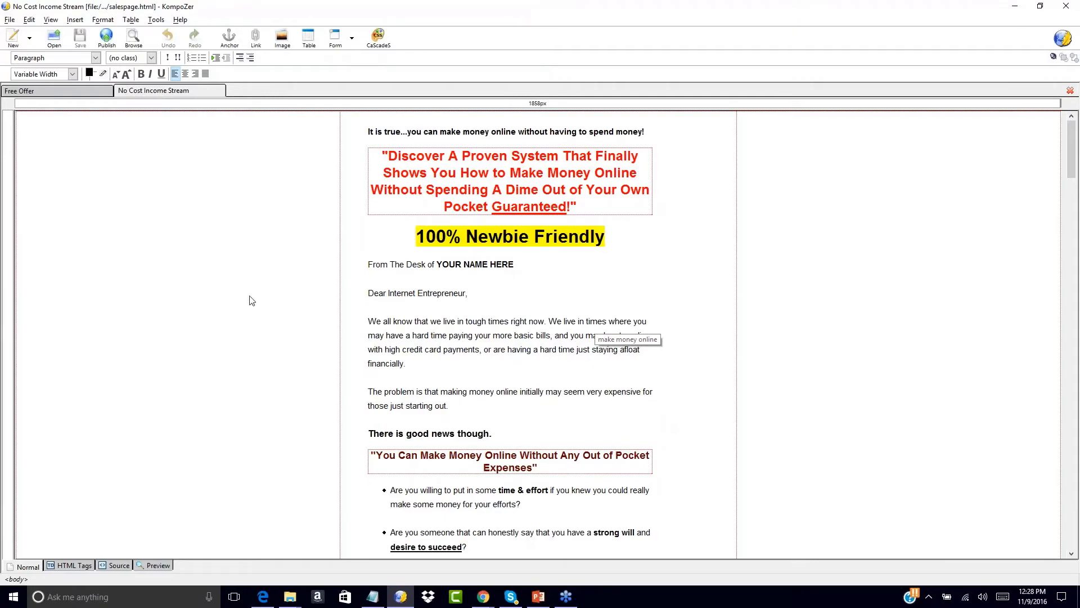
{"action": "scroll", "coordinate": [241, 377], "scroll_direction": "down", "scroll_amount": 5}
{"action": "scroll", "coordinate": [240, 377], "scroll_direction": "down", "scroll_amount": 20}
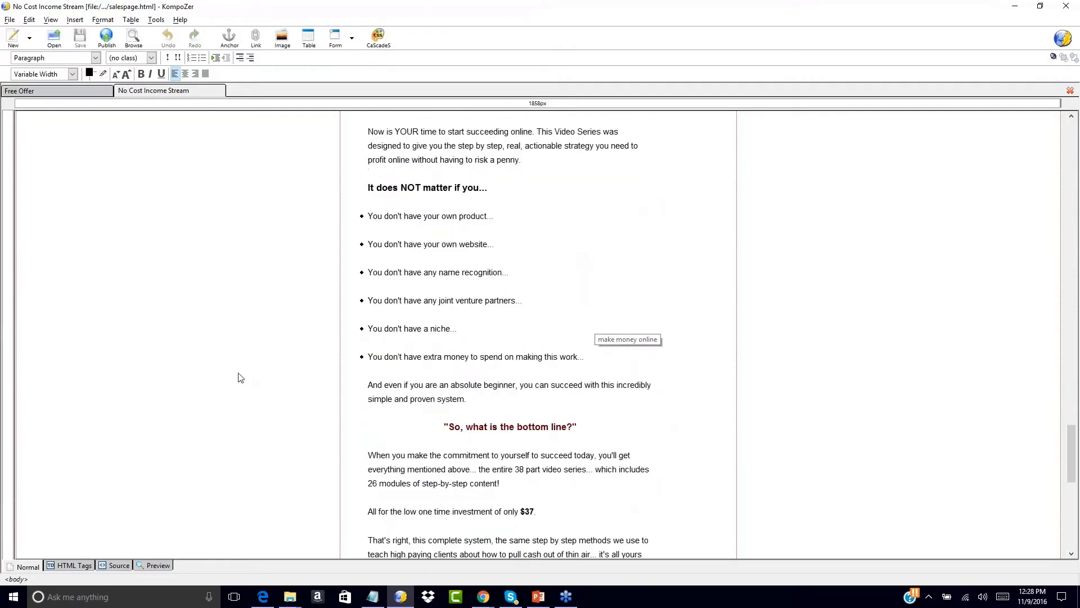
{"action": "scroll", "coordinate": [241, 378], "scroll_direction": "down", "scroll_amount": 5}
{"action": "scroll", "coordinate": [240, 377], "scroll_direction": "up", "scroll_amount": 20}
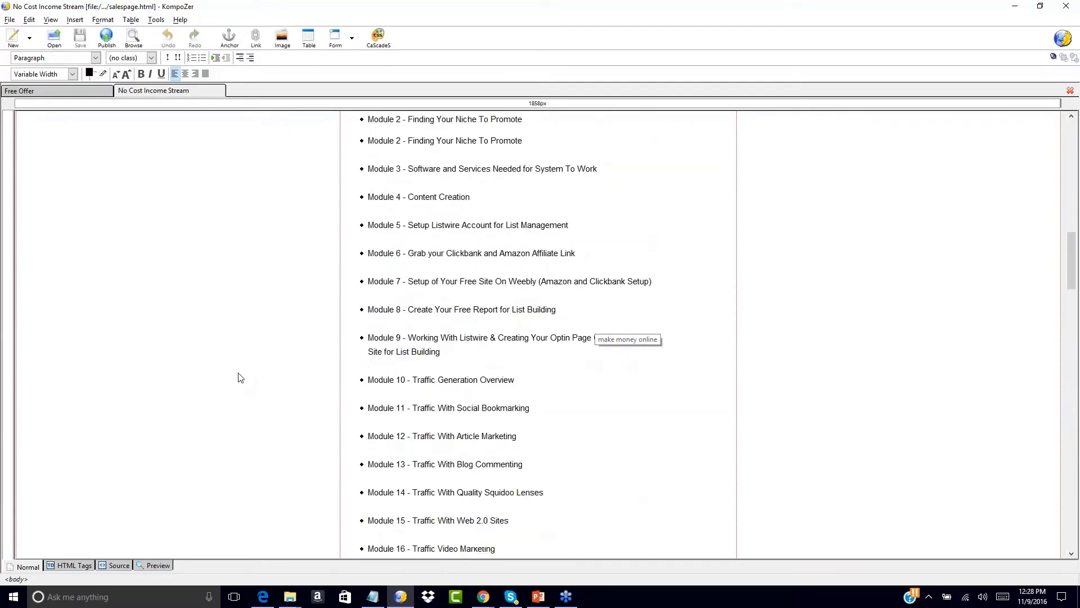
{"action": "scroll", "coordinate": [240, 377], "scroll_direction": "up", "scroll_amount": 2}
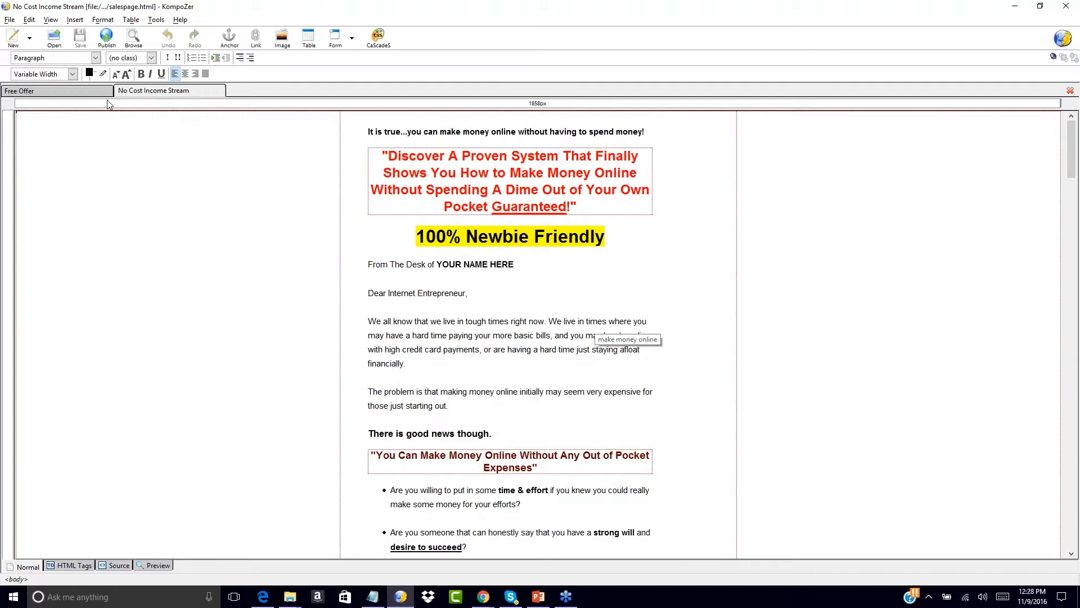
{"action": "left_click", "coordinate": [86, 92]}
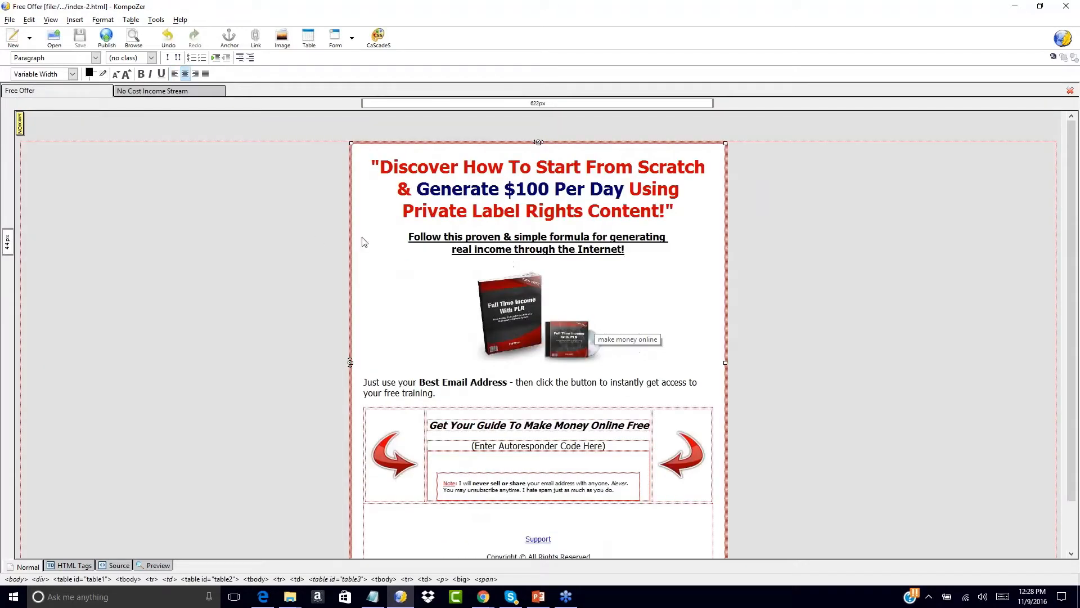
{"action": "left_click", "coordinate": [184, 93]}
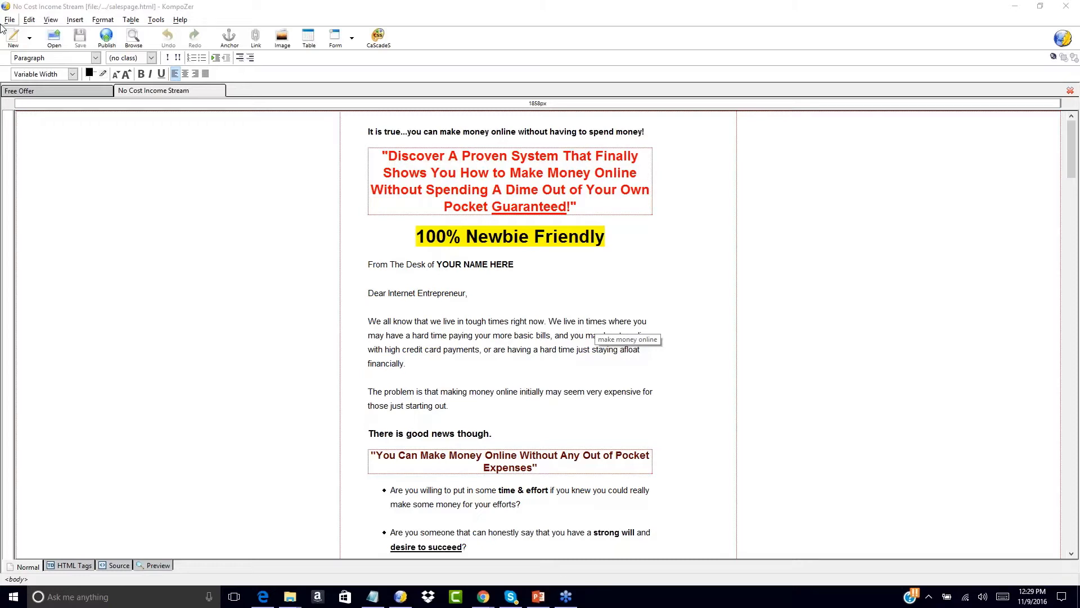
{"action": "left_click", "coordinate": [59, 92]}
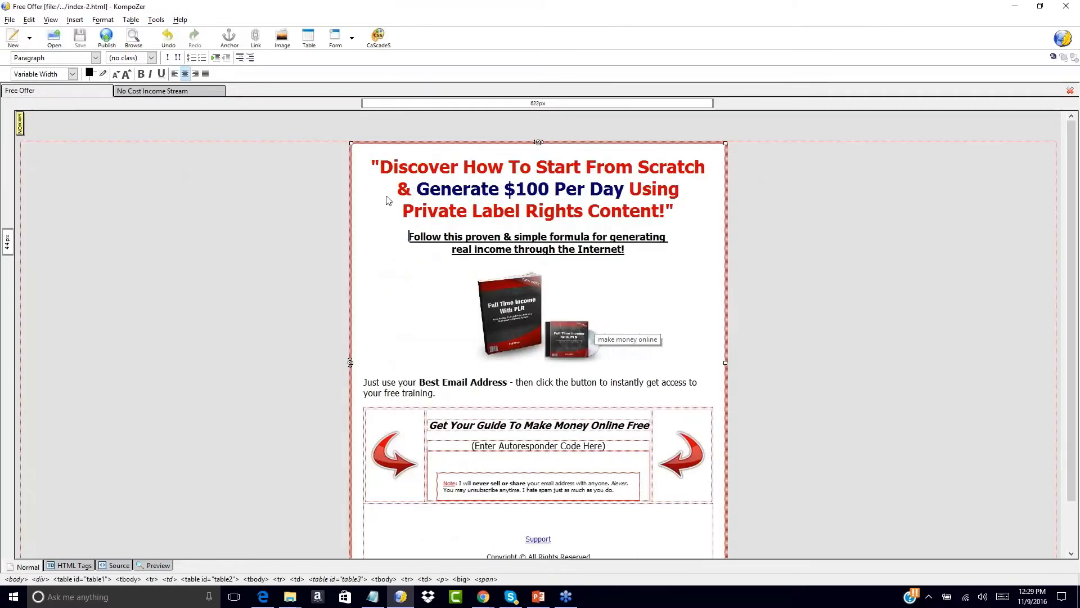
{"action": "left_click", "coordinate": [148, 92]}
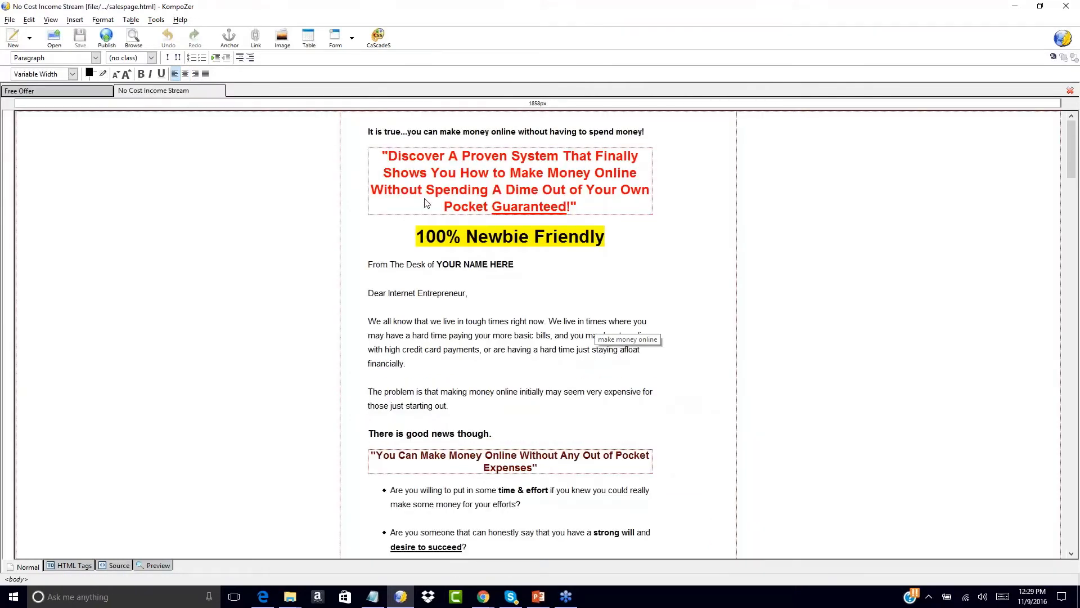
{"action": "scroll", "coordinate": [426, 203], "scroll_direction": "down", "scroll_amount": 1}
{"action": "scroll", "coordinate": [596, 330], "scroll_direction": "down", "scroll_amount": 2}
{"action": "scroll", "coordinate": [597, 330], "scroll_direction": "up", "scroll_amount": 3}
- Insert a centred blank line above the 'It is true...' opening line
{"action": "left_click", "coordinate": [369, 132]}
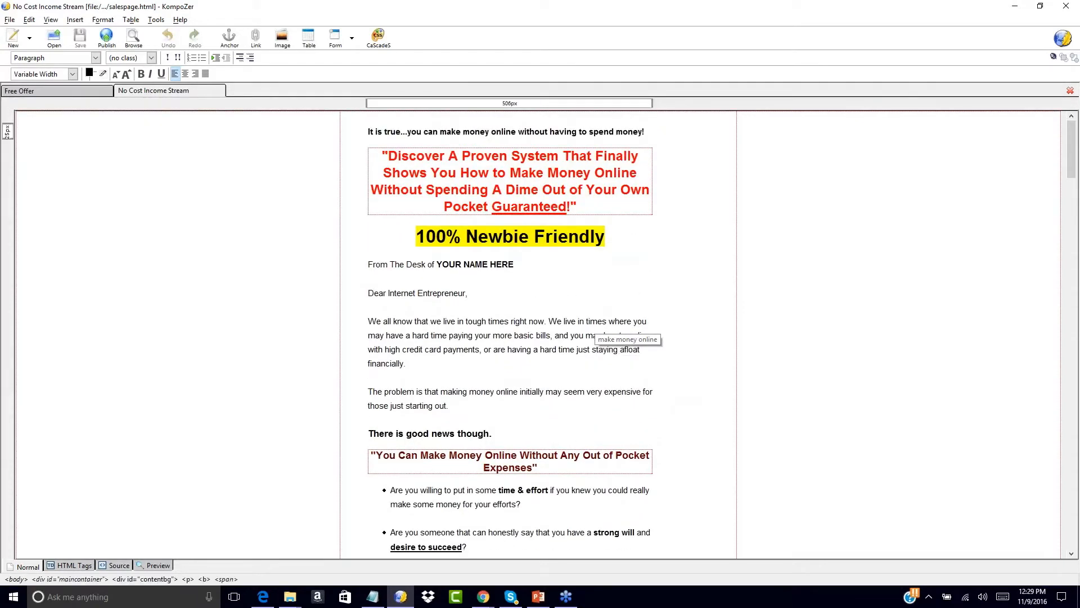
{"action": "key", "text": "Return"}
{"action": "key", "text": "Return"}
{"action": "key", "text": "Up"}
{"action": "key", "text": "Up"}
{"action": "key", "text": "Down"}
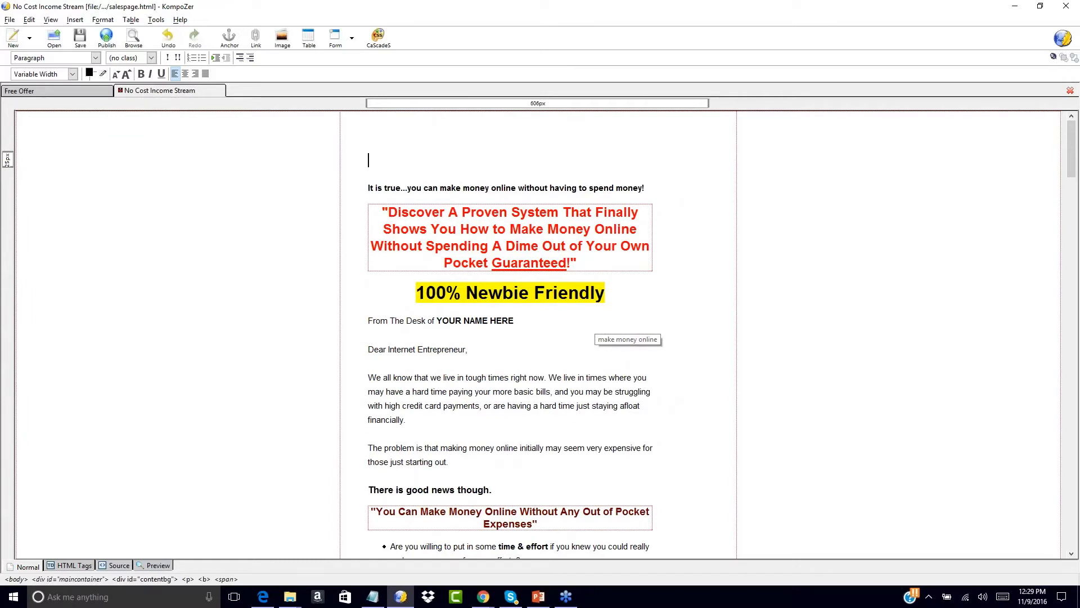
{"action": "key", "text": "BackSpace"}
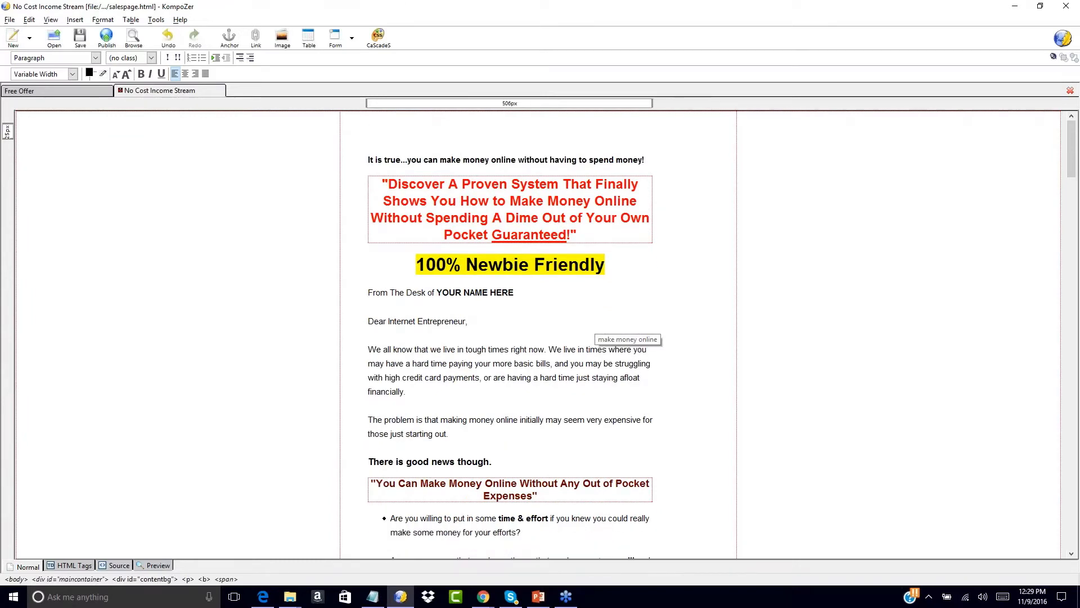
{"action": "left_click", "coordinate": [185, 74]}
{"action": "left_click", "coordinate": [518, 154]}
{"action": "key", "text": "BackSpace"}
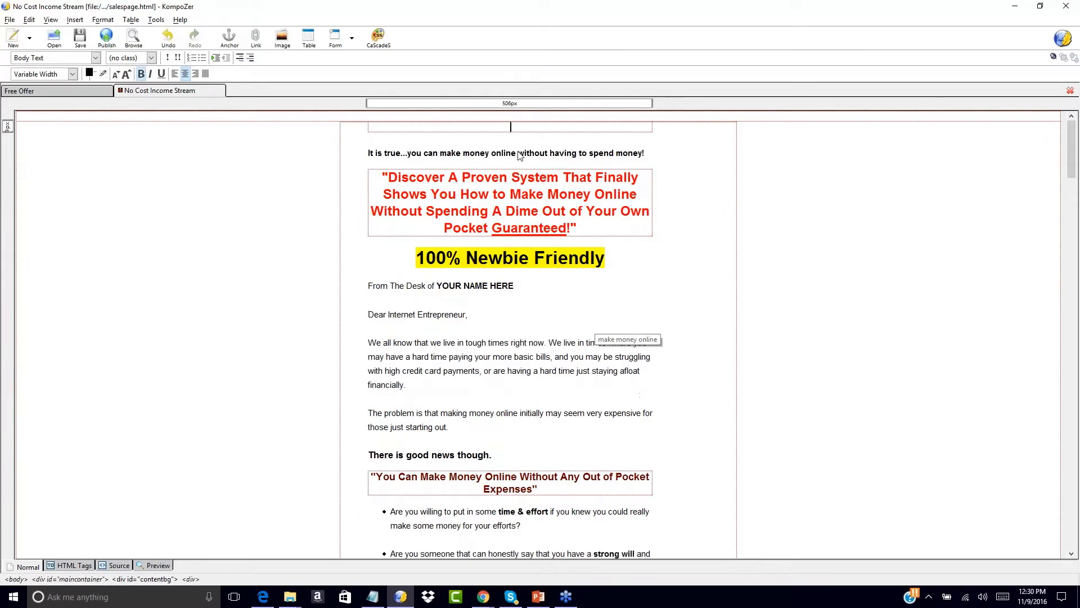
- Type the heading 'Thank You For Signing Up For The Free', checking the Free Offer page
{"action": "type", "text": "Thank You For"}
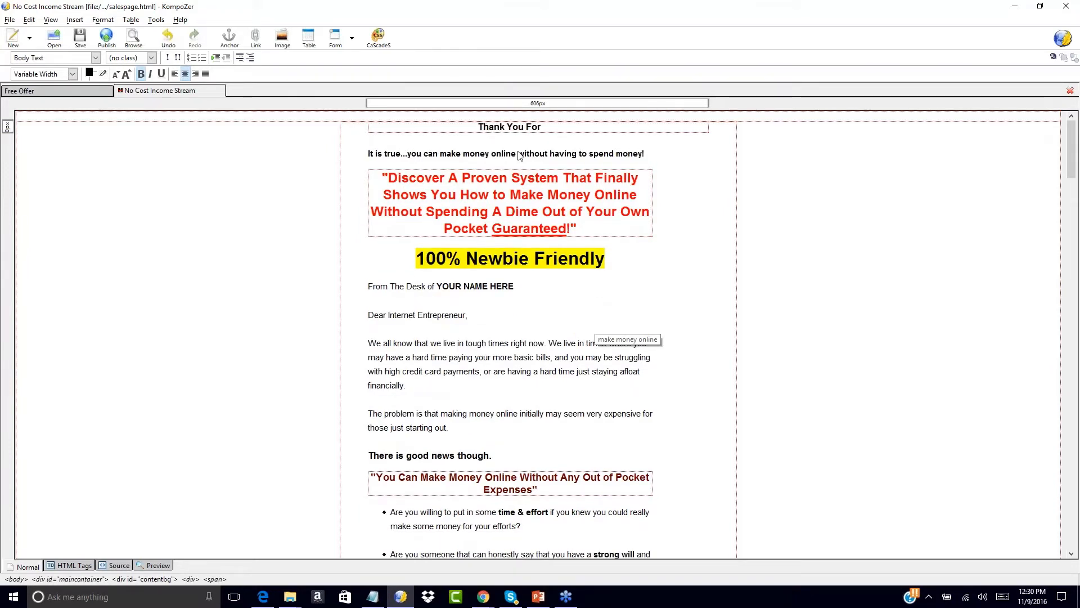
{"action": "left_click", "coordinate": [72, 90]}
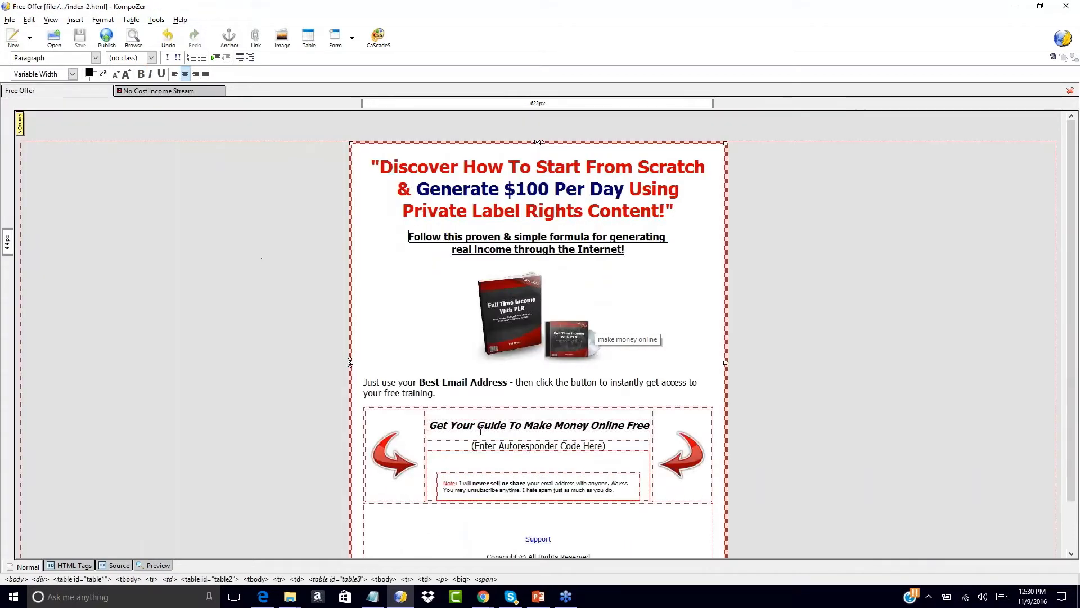
{"action": "left_click", "coordinate": [164, 91]}
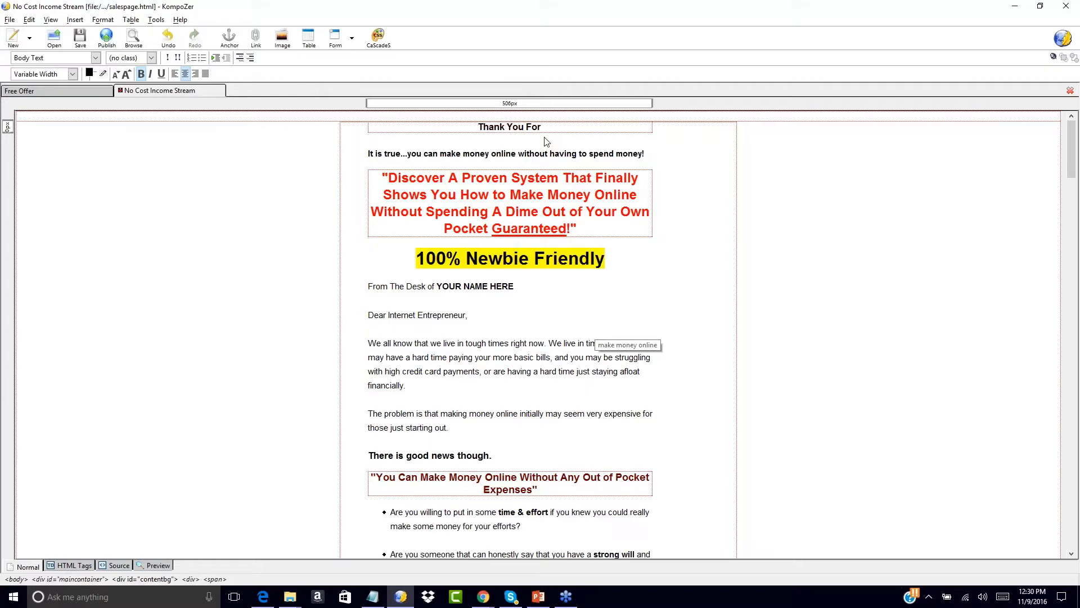
{"action": "type", "text": "Sign"}
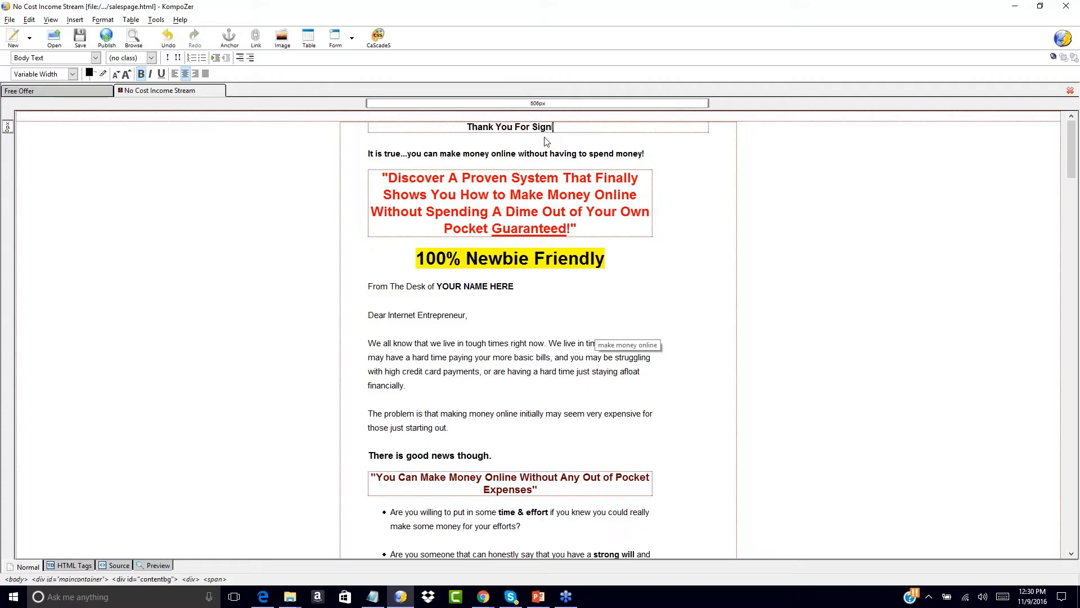
{"action": "type", "text": "ing Up For"}
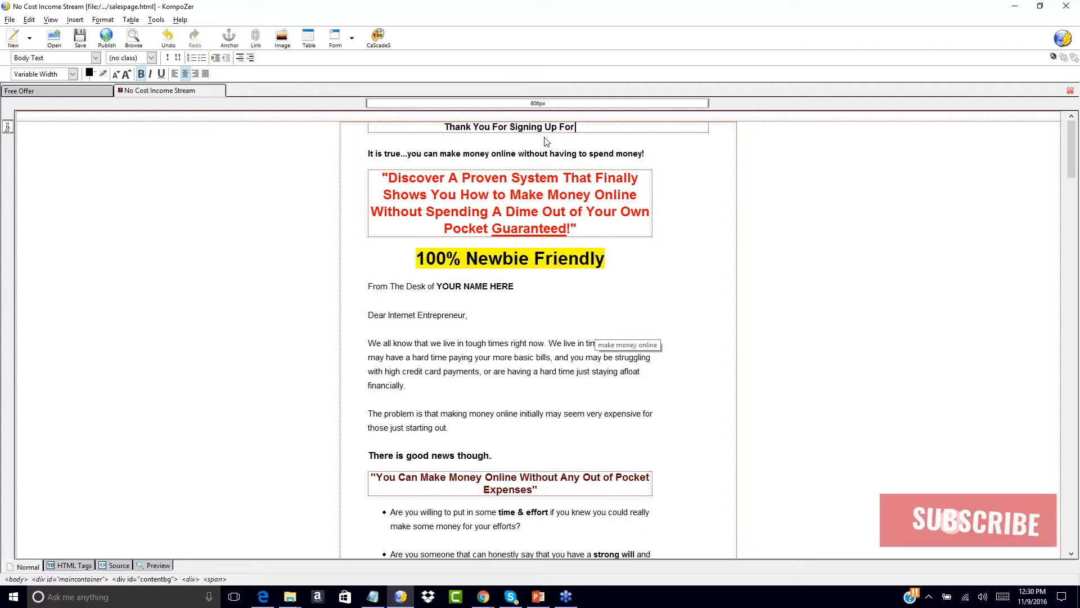
{"action": "type", "text": " The Free"}
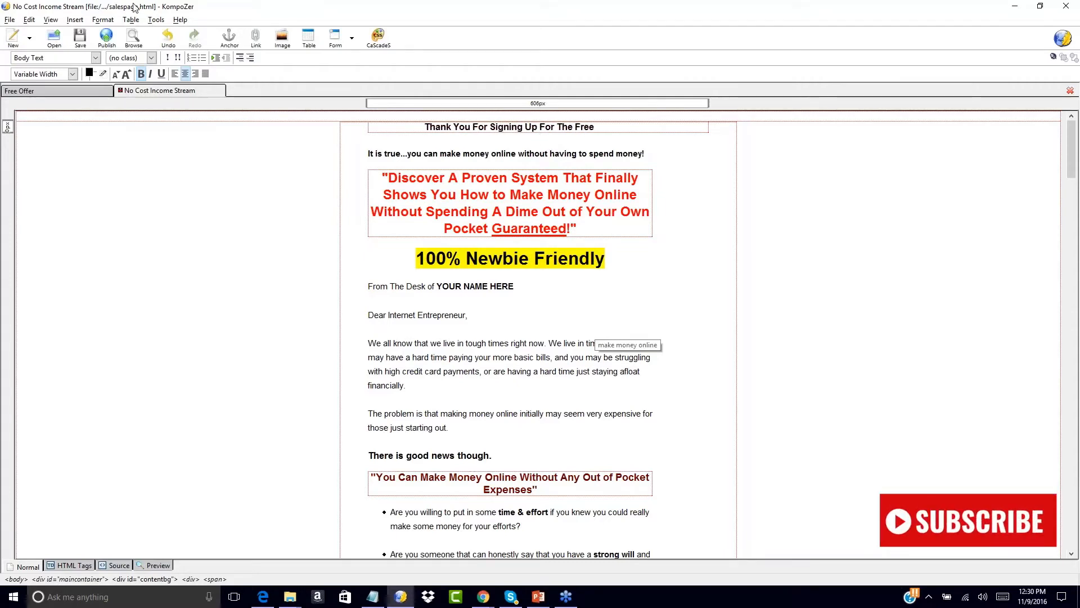
{"action": "left_click", "coordinate": [50, 93]}
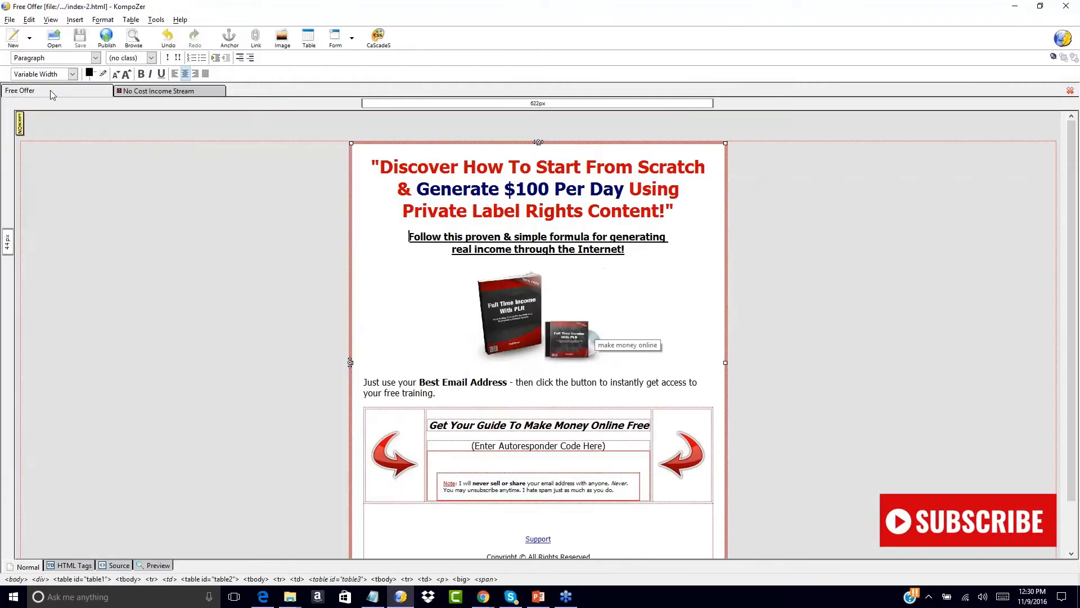
- Continue the heading with '"Full Time Income with PLR" Training.' and 'Your Download Link Has Been Emailed To You!…'
{"action": "left_click", "coordinate": [159, 93]}
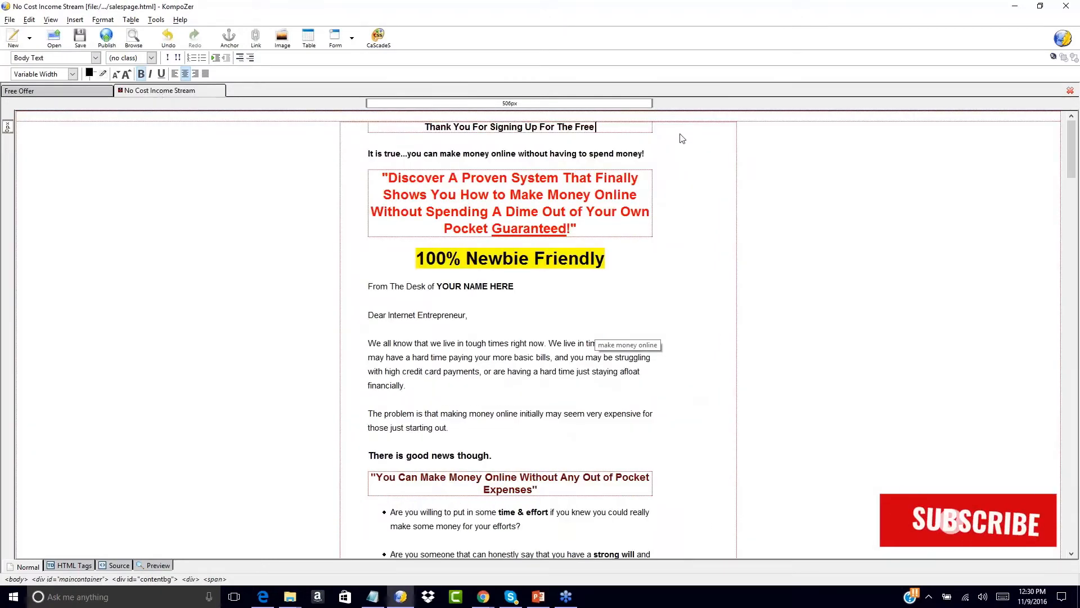
{"action": "type", "text": "\"Full Time"}
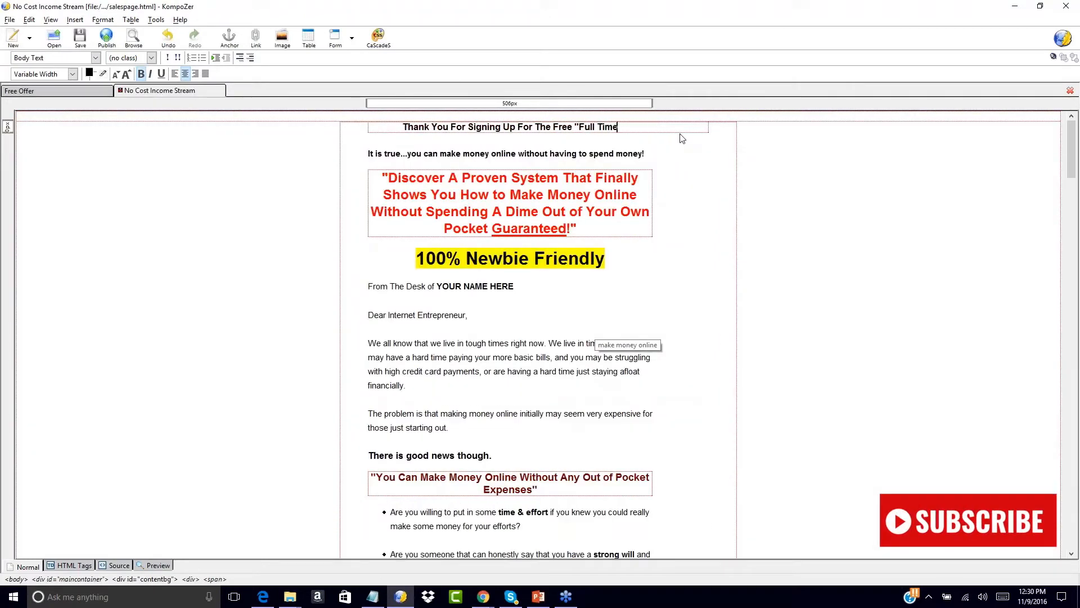
{"action": "type", "text": " Income with PLR"}
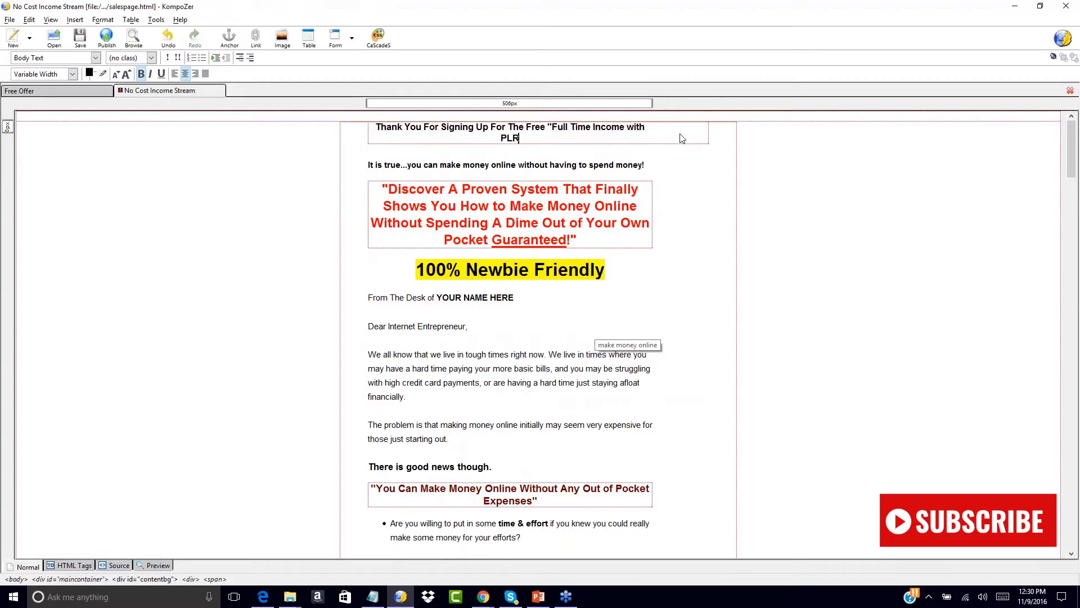
{"action": "type", "text": "\" Traiin"}
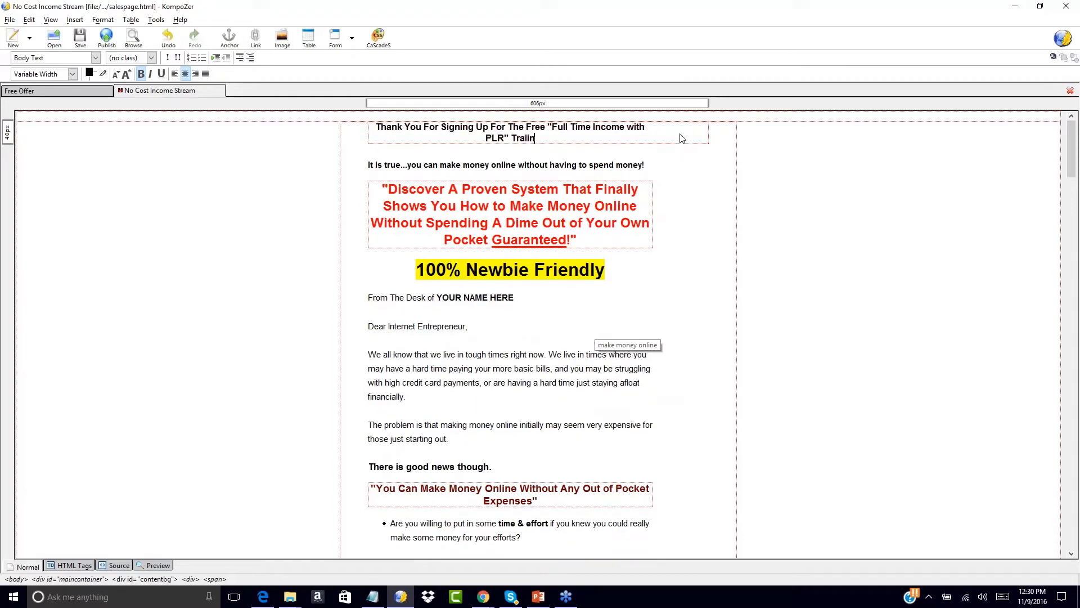
{"action": "key", "text": "BackSpace"}
{"action": "key", "text": "BackSpace"}
{"action": "type", "text": "ning."}
{"action": "type", "text": "P"}
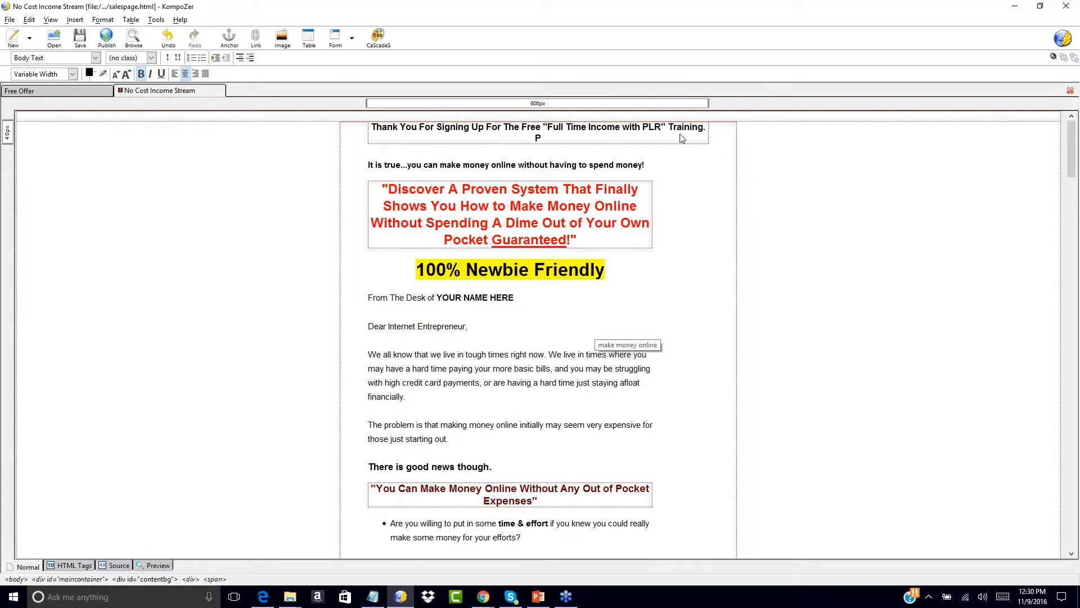
{"action": "type", "text": "lease Check Your"}
{"action": "key", "text": "BackSpace"}
{"action": "key", "text": "BackSpace"}
{"action": "key", "text": "BackSpace"}
{"action": "key", "text": "BackSpace"}
{"action": "key", "text": "BackSpace"}
{"action": "key", "text": "BackSpace"}
{"action": "key", "text": "BackSpace"}
{"action": "type", "text": "Your Download Link Has Been E"}
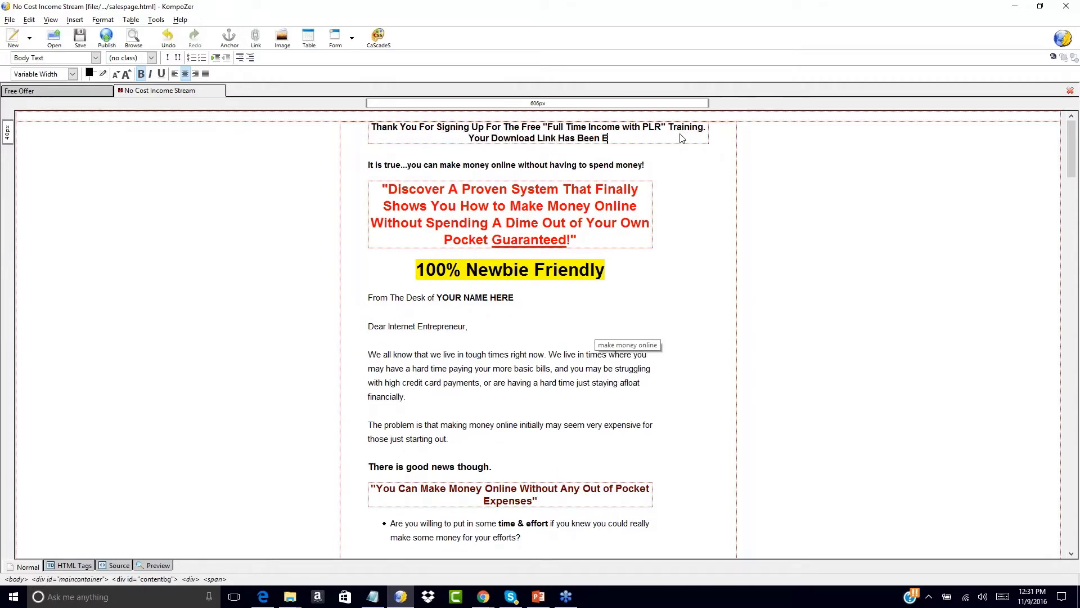
{"action": "type", "text": "mailed To You!. Ple"}
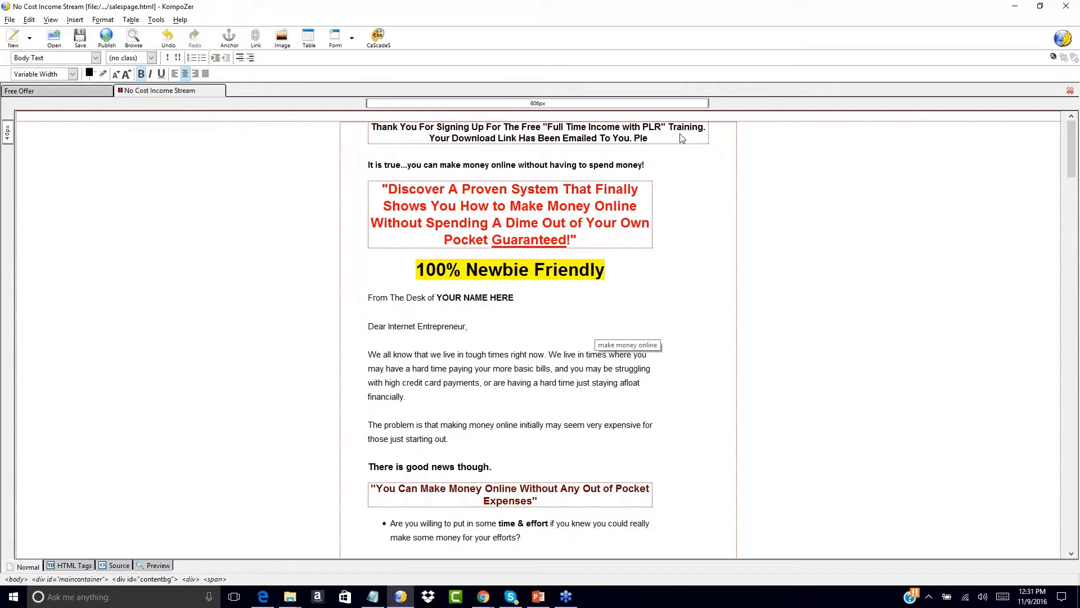
{"action": "type", "text": "ase Check Your Inbox"}
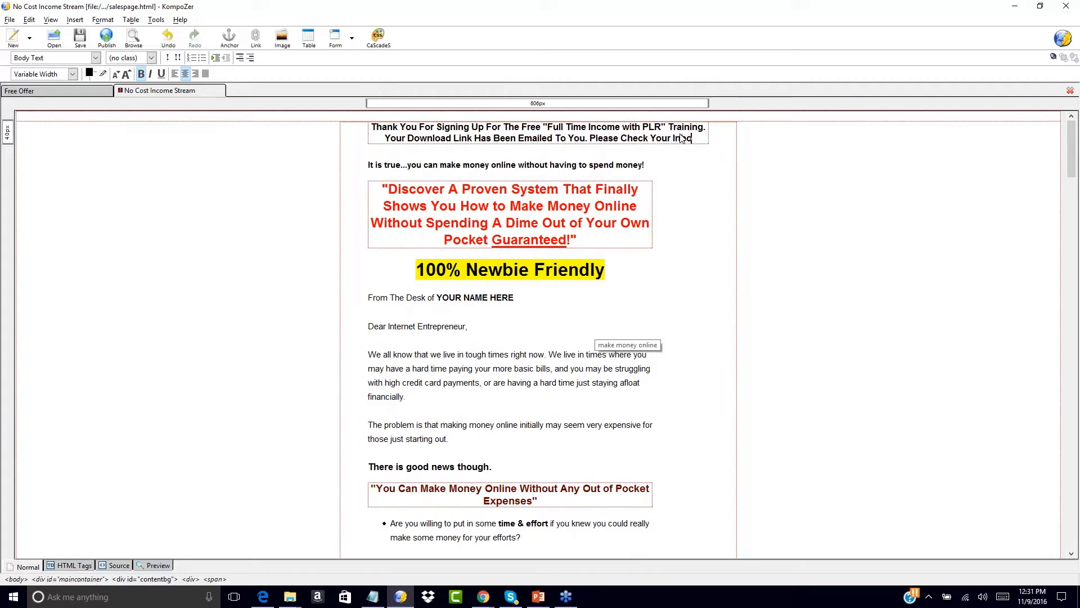
{"action": "type", "text": " After"}
{"action": "type", "text": " You R"}
{"action": "type", "text": "eview This Very Spe"}
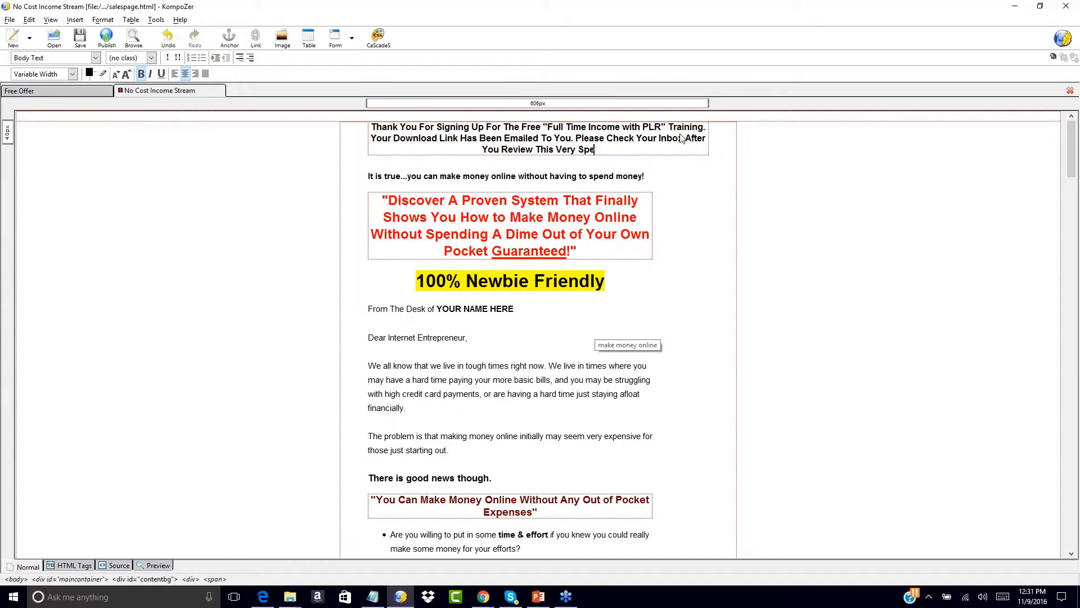
{"action": "type", "text": "cial Opportunity!"}
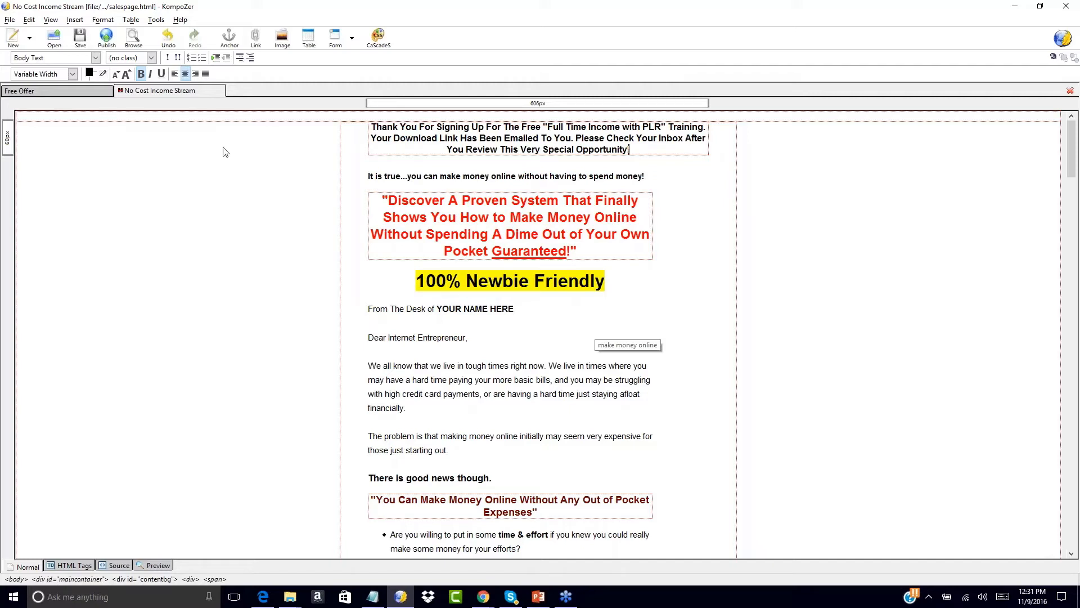
{"action": "left_click", "coordinate": [42, 91]}
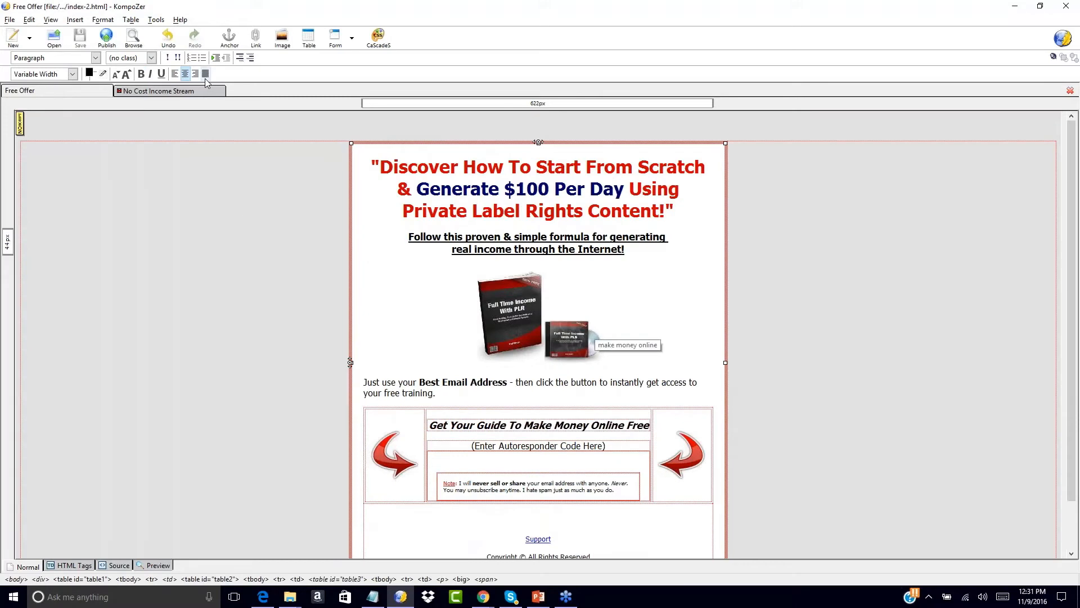
- Return to the No Cost Income Stream page showing the heading ending 'This Very Special Opportunity!'
{"action": "left_click", "coordinate": [176, 91]}
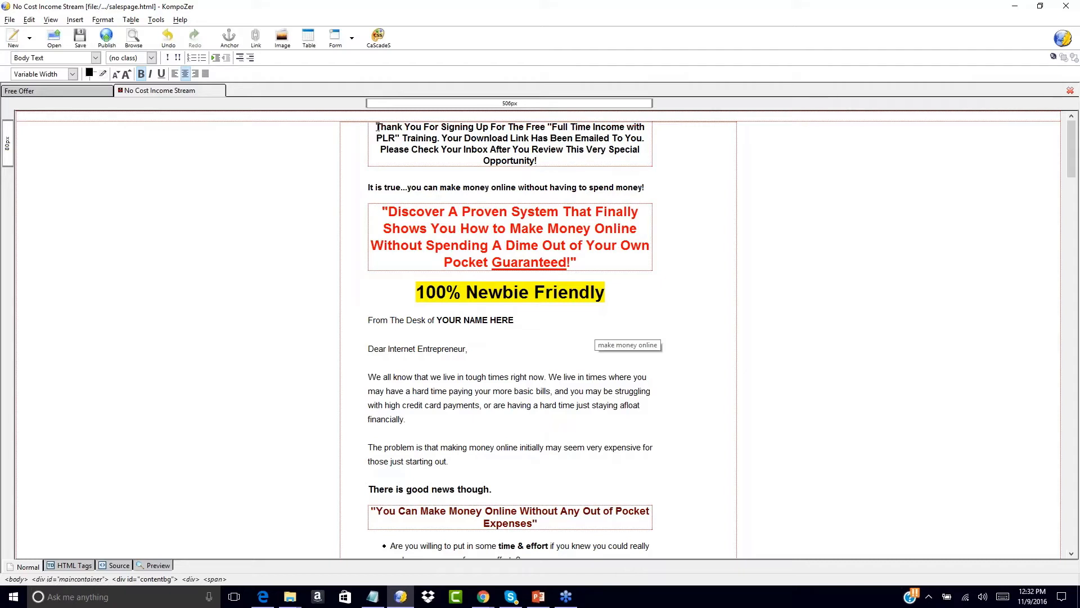
- Select the full four-line 'Thank You For Signing Up…' paragraph at the top
{"action": "left_click_drag", "start_coordinate": [376, 126], "coordinate": [547, 166]}
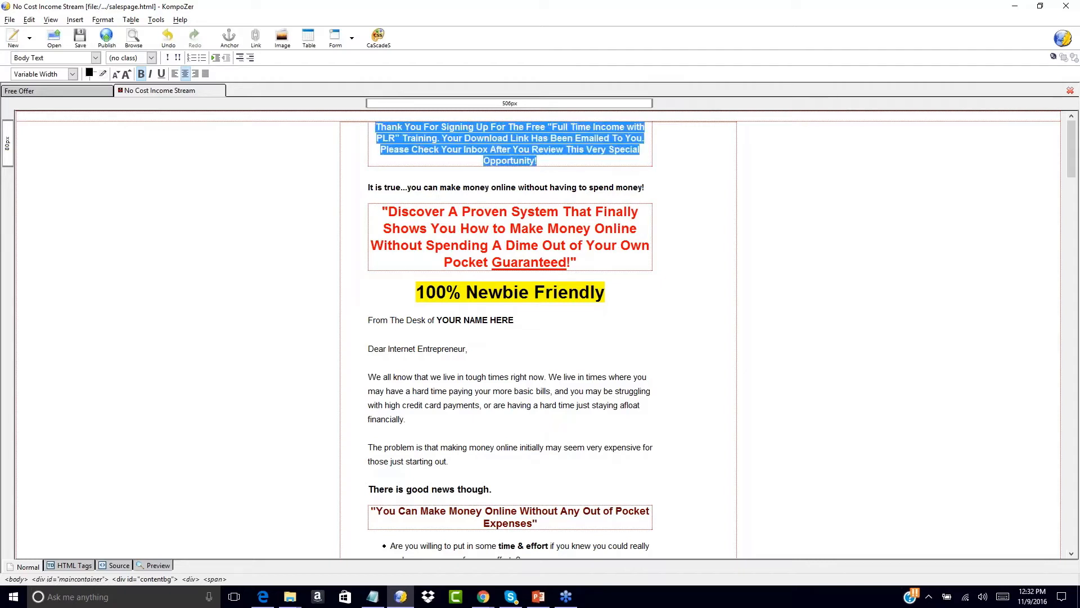
{"action": "left_click", "coordinate": [547, 166]}
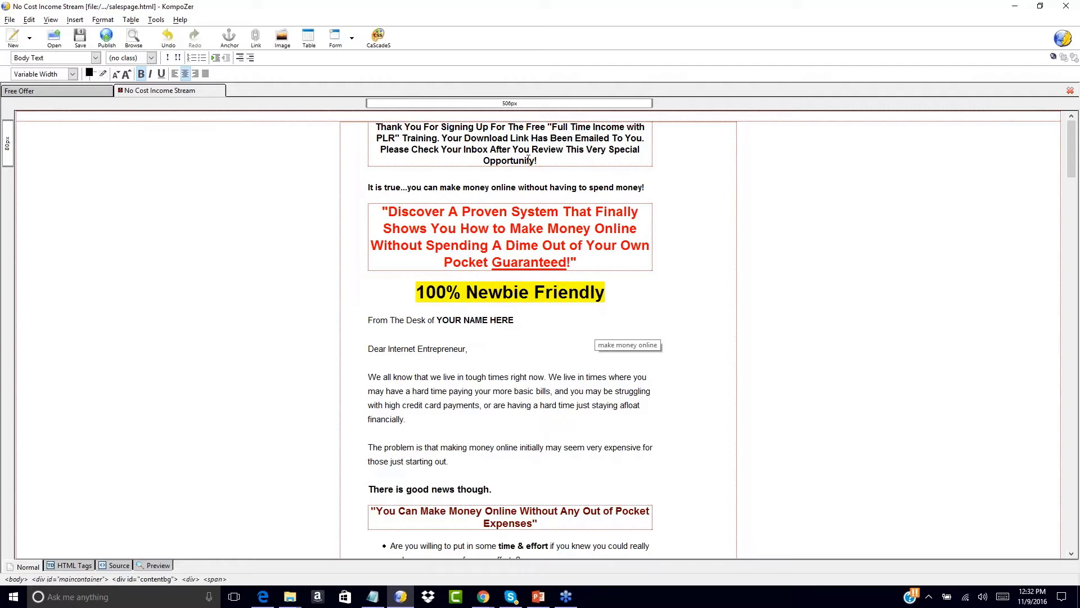
{"action": "left_click_drag", "start_coordinate": [377, 126], "coordinate": [566, 164]}
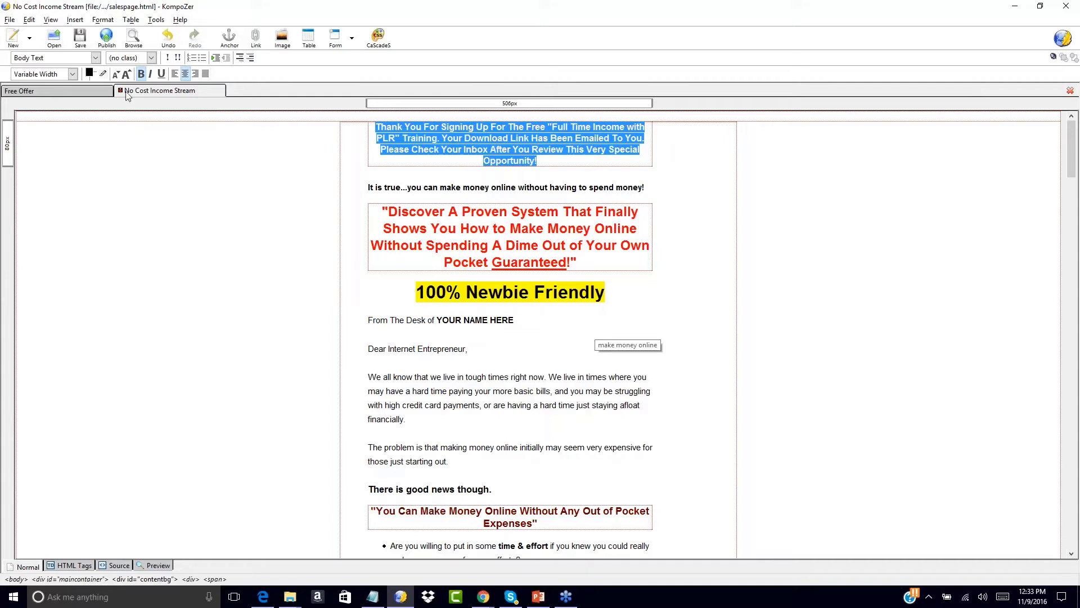
- Enlarge the headline font by a net two sizes (three larger, one smaller)
{"action": "left_click", "coordinate": [127, 75]}
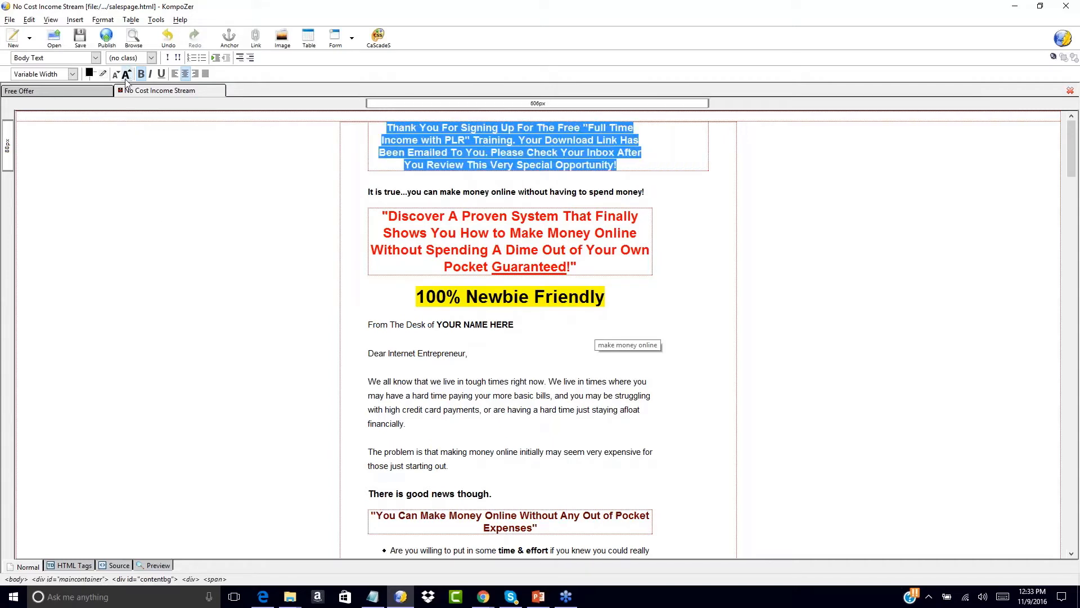
{"action": "left_click", "coordinate": [126, 74]}
{"action": "left_click", "coordinate": [127, 75]}
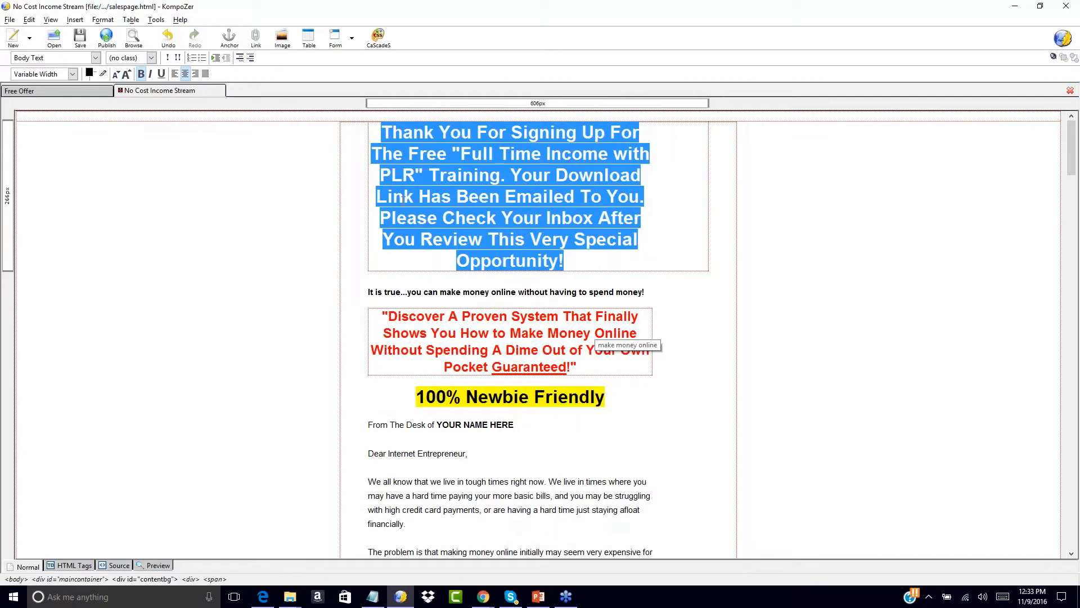
{"action": "left_click", "coordinate": [117, 75]}
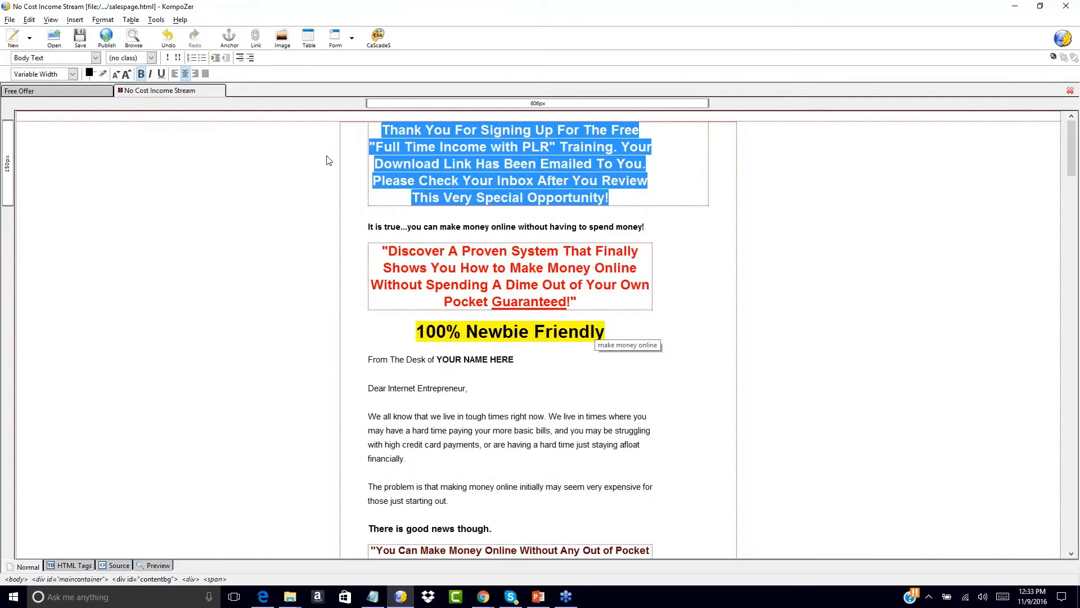
- Give the headline a yellow highlight colour
{"action": "left_click", "coordinate": [97, 78]}
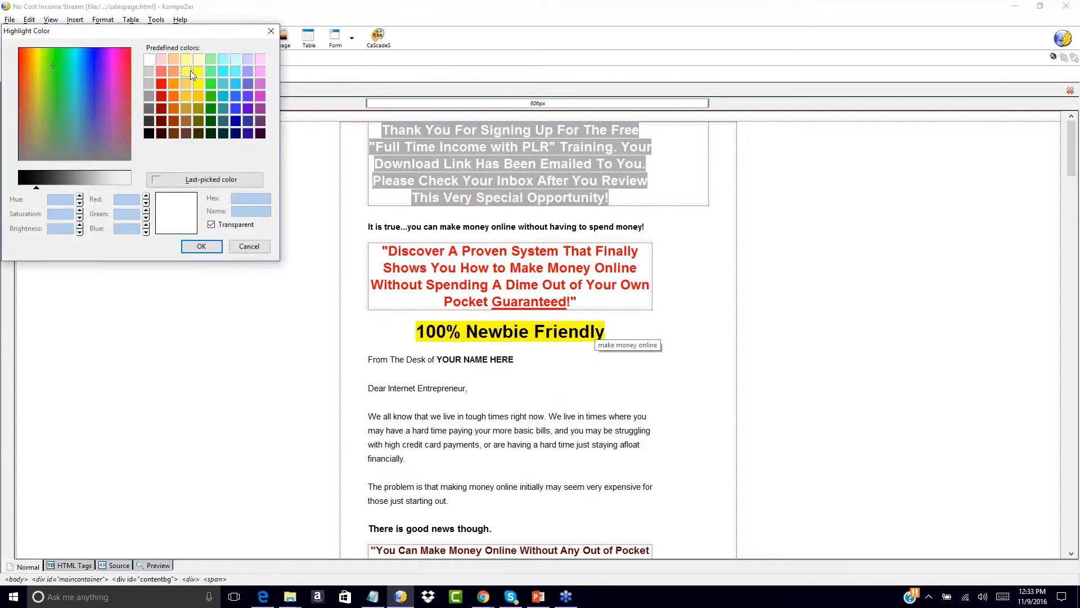
{"action": "left_click", "coordinate": [190, 70]}
{"action": "left_click", "coordinate": [201, 246]}
{"action": "left_click", "coordinate": [204, 253]}
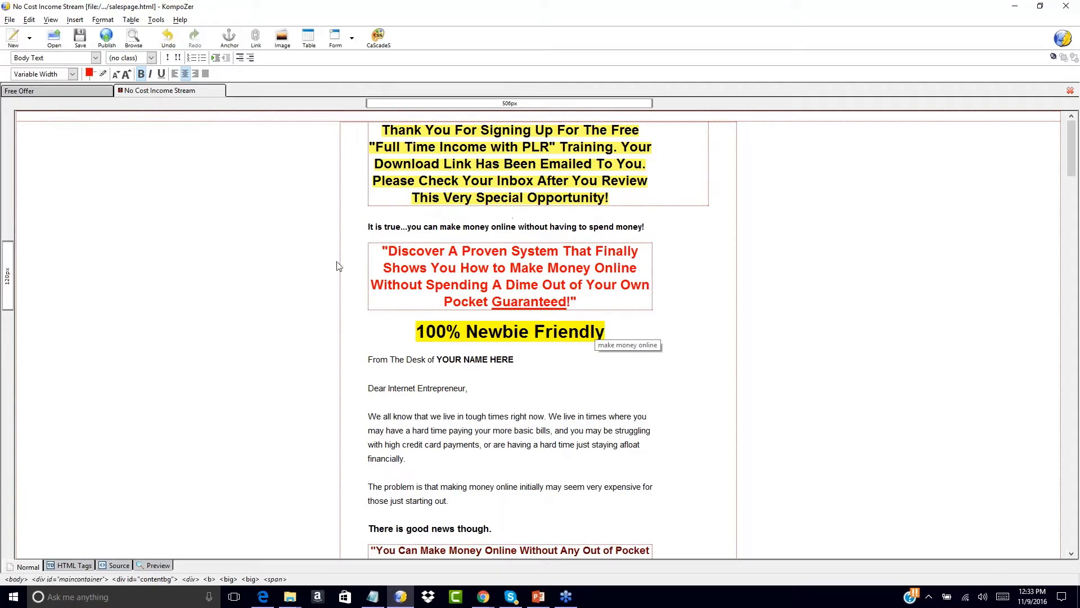
{"action": "scroll", "coordinate": [274, 302], "scroll_direction": "down", "scroll_amount": 10}
{"action": "scroll", "coordinate": [274, 303], "scroll_direction": "up", "scroll_amount": 12}
- Replace 'YOUR NAME HERE' after 'From The Desk of' with the author's name
{"action": "left_click_drag", "start_coordinate": [442, 361], "coordinate": [516, 361]}
{"action": "key", "text": "BackSpace"}
{"action": "key", "text": "BackSpace"}
{"action": "type", "text": "P"}
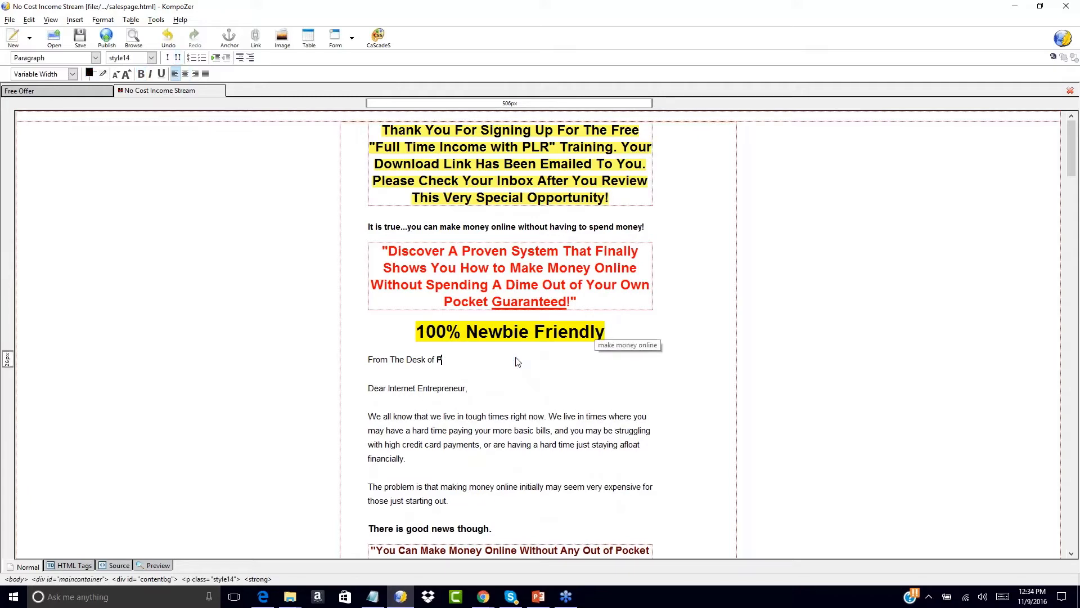
{"action": "type", "text": "aul Counts"}
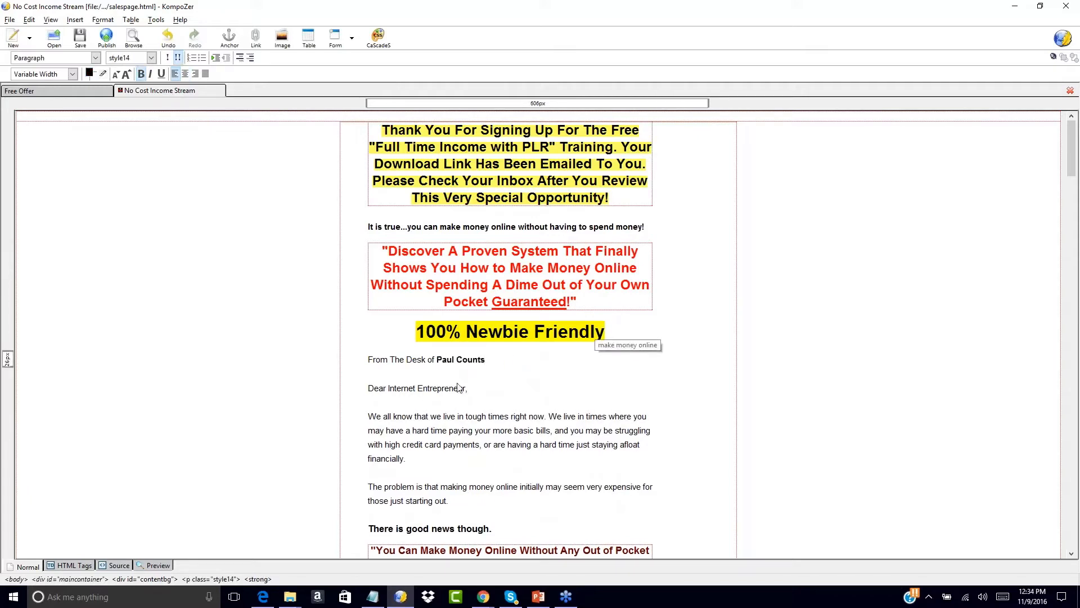
{"action": "left_click_drag", "start_coordinate": [437, 360], "coordinate": [485, 360]}
{"action": "type", "text": "J"}
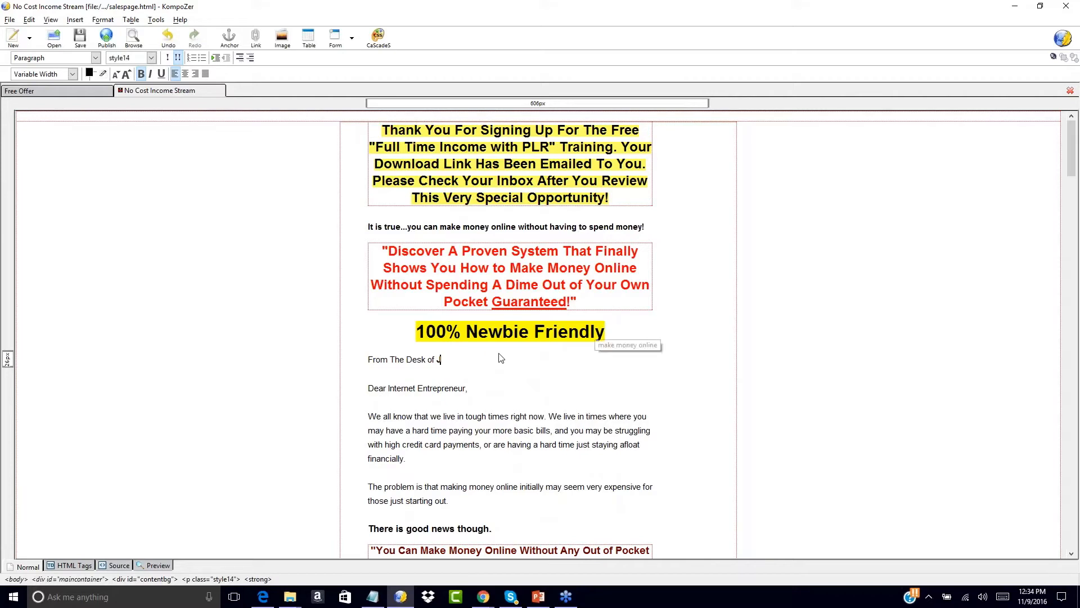
{"action": "type", "text": "ohn SMith"}
{"action": "key", "text": "BackSpace"}
{"action": "key", "text": "BackSpace"}
{"action": "key", "text": "BackSpace"}
{"action": "key", "text": "BackSpace"}
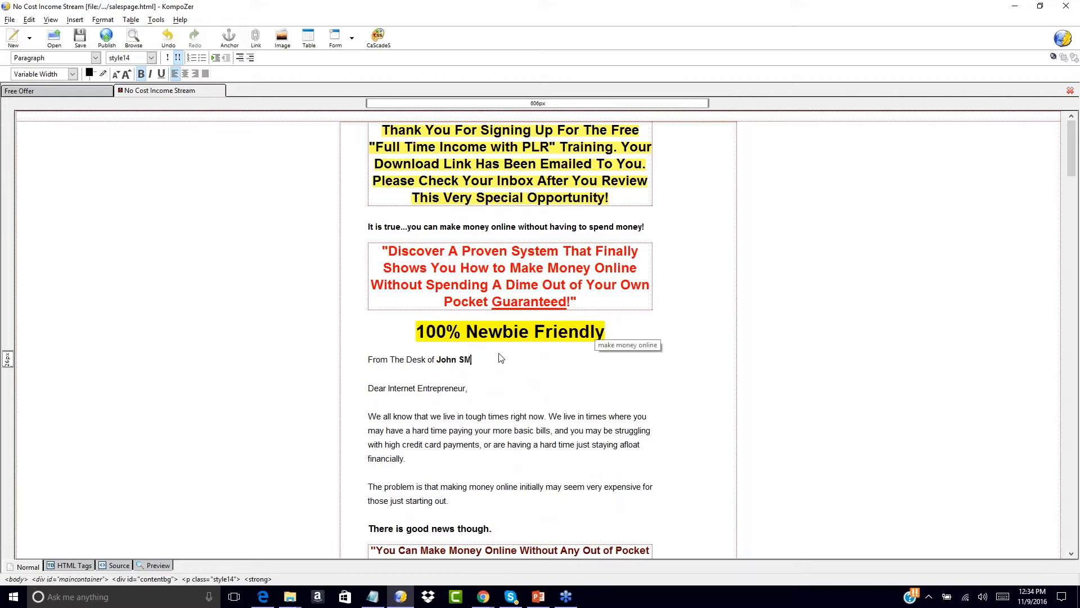
{"action": "type", "text": "mith"}
{"action": "left_click", "coordinate": [613, 386]}
- Replace the 'YOUR NAME' signature placeholder with the author's name
{"action": "scroll", "coordinate": [655, 373], "scroll_direction": "down", "scroll_amount": 5}
{"action": "scroll", "coordinate": [657, 374], "scroll_direction": "down", "scroll_amount": 20}
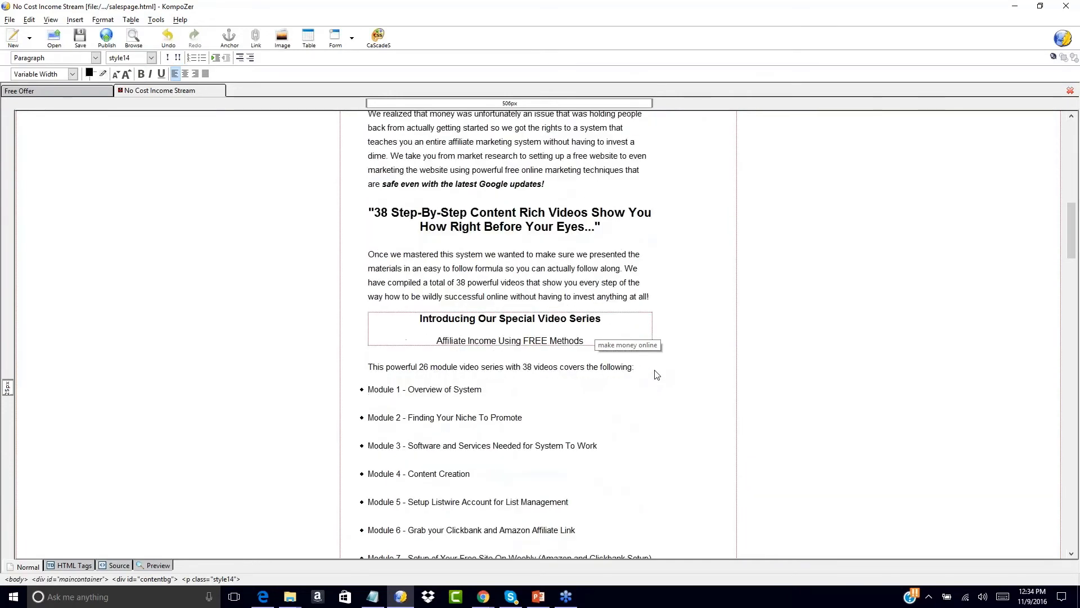
{"action": "scroll", "coordinate": [656, 373], "scroll_direction": "down", "scroll_amount": 20}
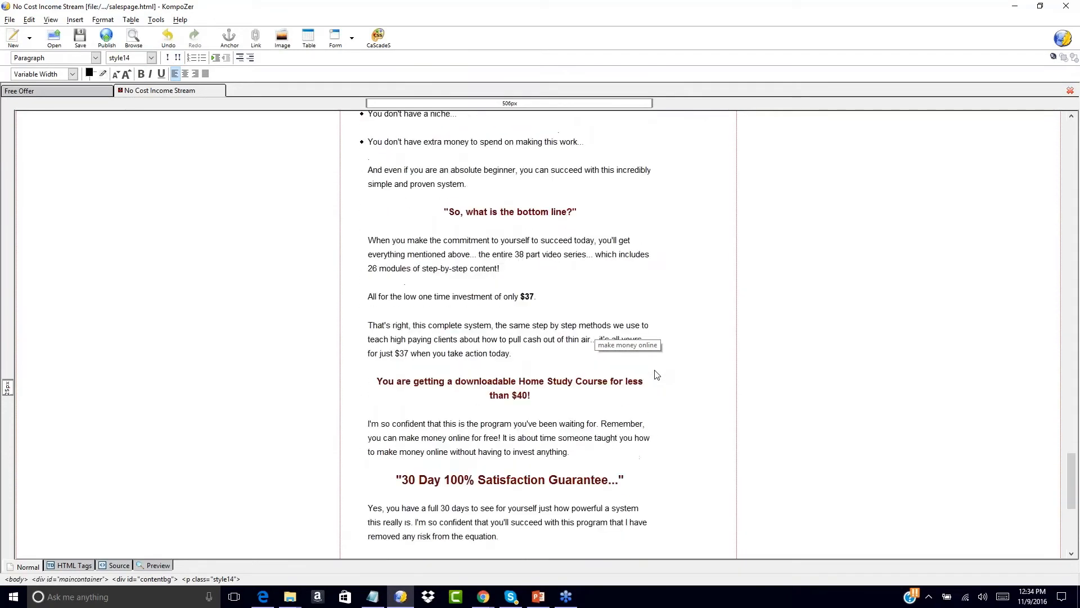
{"action": "left_click_drag", "start_coordinate": [438, 287], "coordinate": [582, 286]}
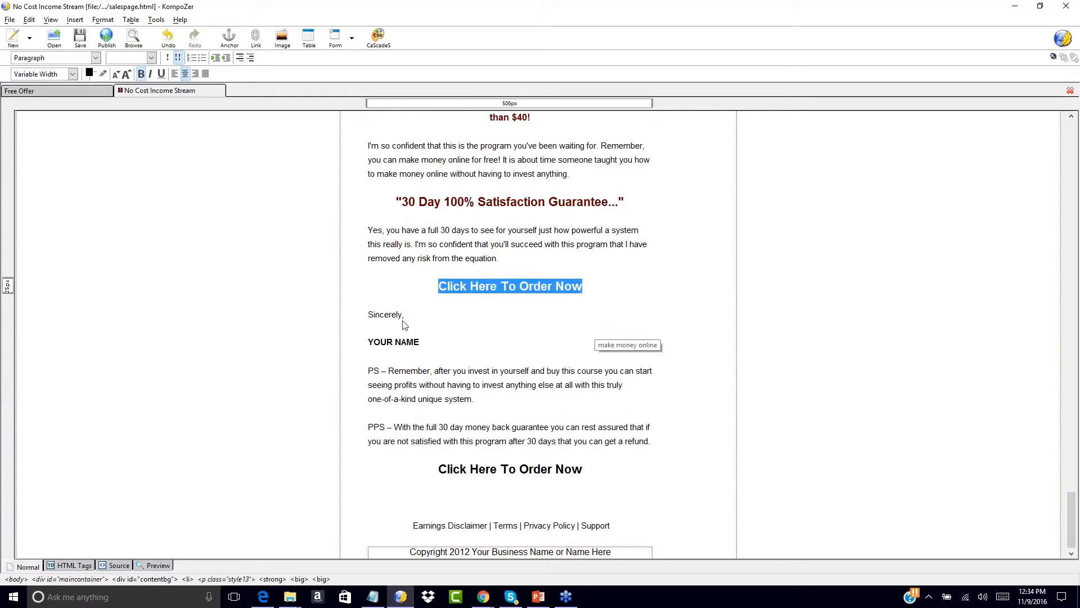
{"action": "left_click", "coordinate": [369, 341]}
{"action": "left_click_drag", "start_coordinate": [369, 342], "coordinate": [437, 342]}
{"action": "type", "text": "John Smith"}
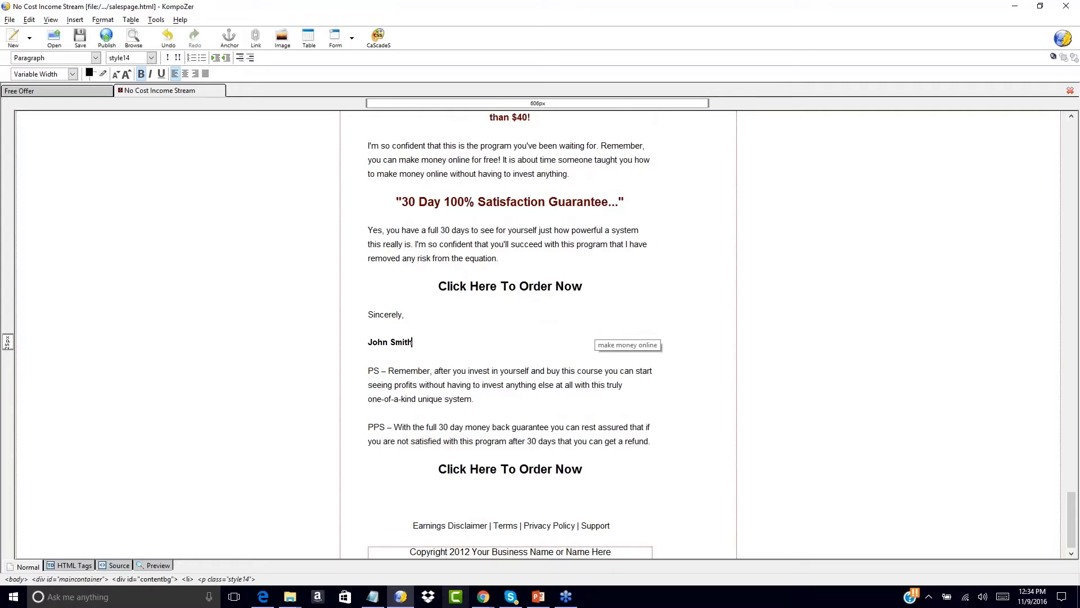
- Change the copyright year from 2012 to 2016
{"action": "left_click", "coordinate": [471, 551]}
{"action": "key", "text": "BackSpace"}
{"action": "type", "text": "6"}
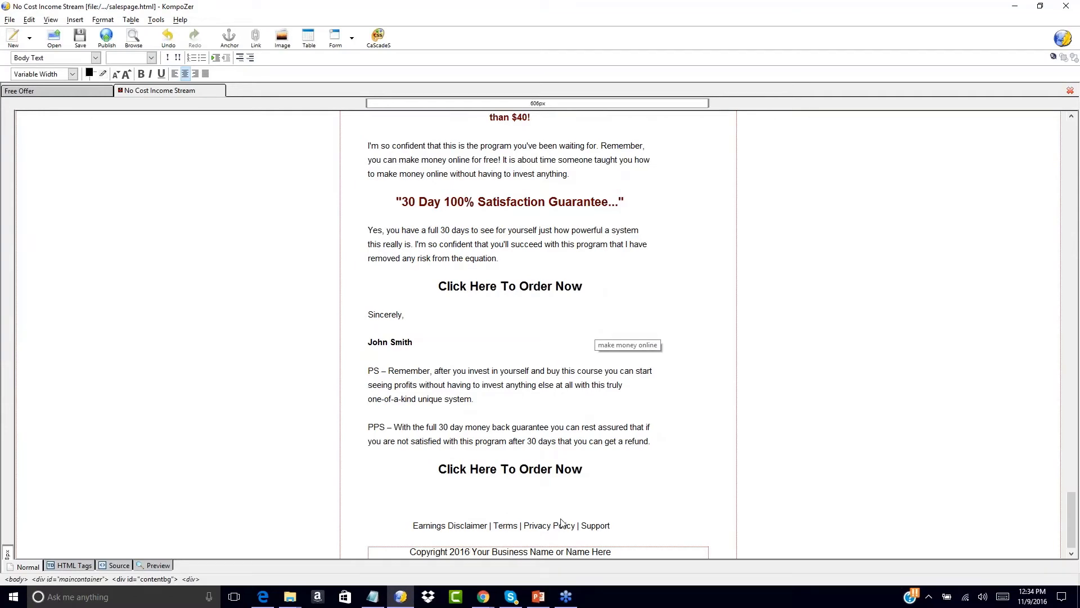
- Add a new line below the first 'Click Here To Order Now' heading
{"action": "scroll", "coordinate": [653, 247], "scroll_direction": "up", "scroll_amount": 20}
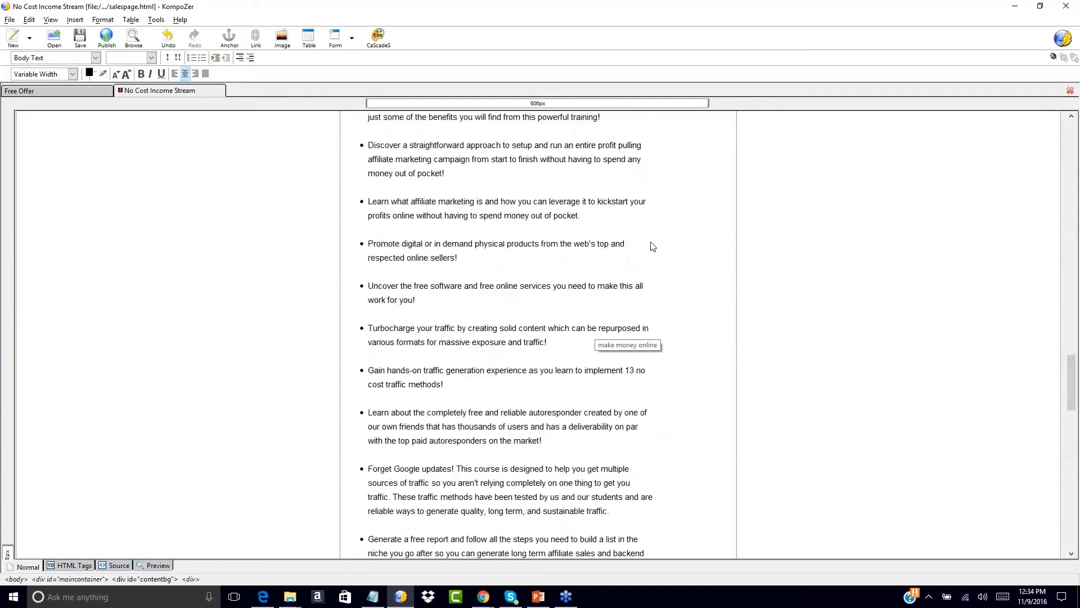
{"action": "scroll", "coordinate": [650, 243], "scroll_direction": "down", "scroll_amount": 3}
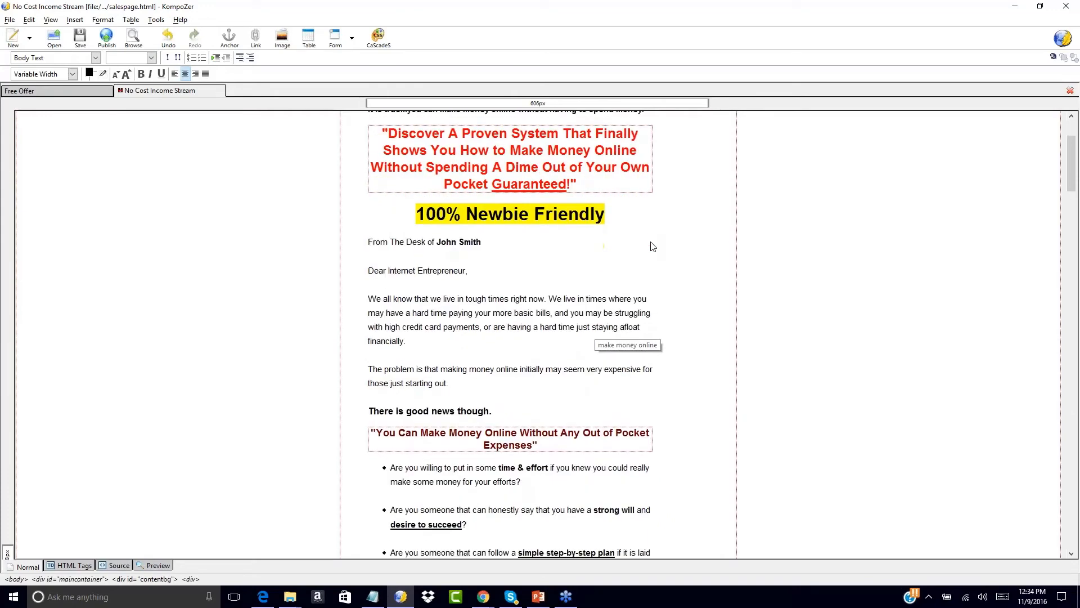
{"action": "scroll", "coordinate": [649, 243], "scroll_direction": "up", "scroll_amount": 3}
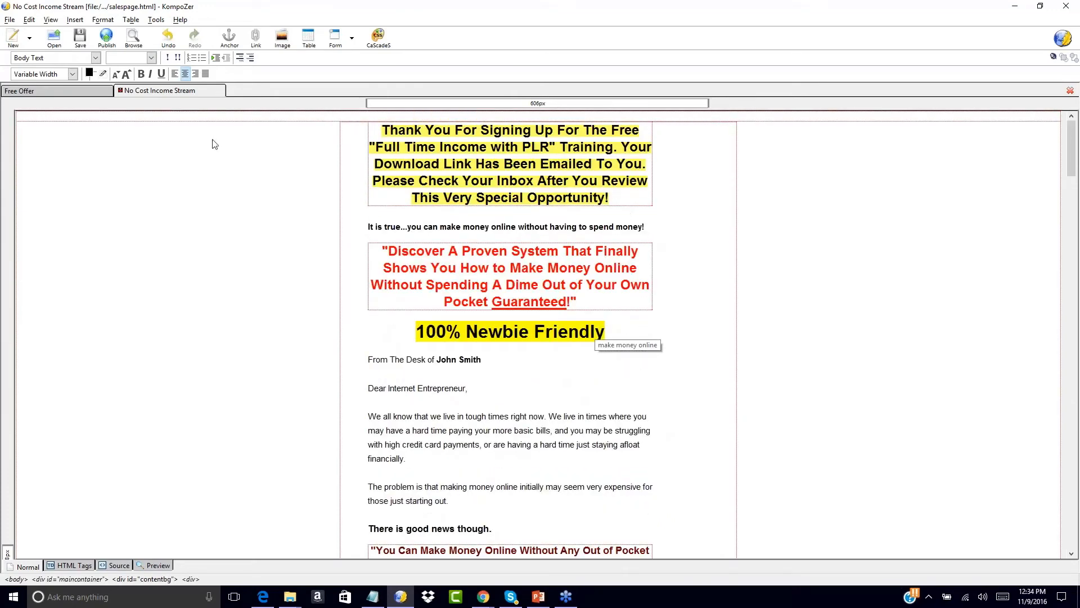
{"action": "left_click", "coordinate": [63, 91]}
{"action": "left_click", "coordinate": [143, 97]}
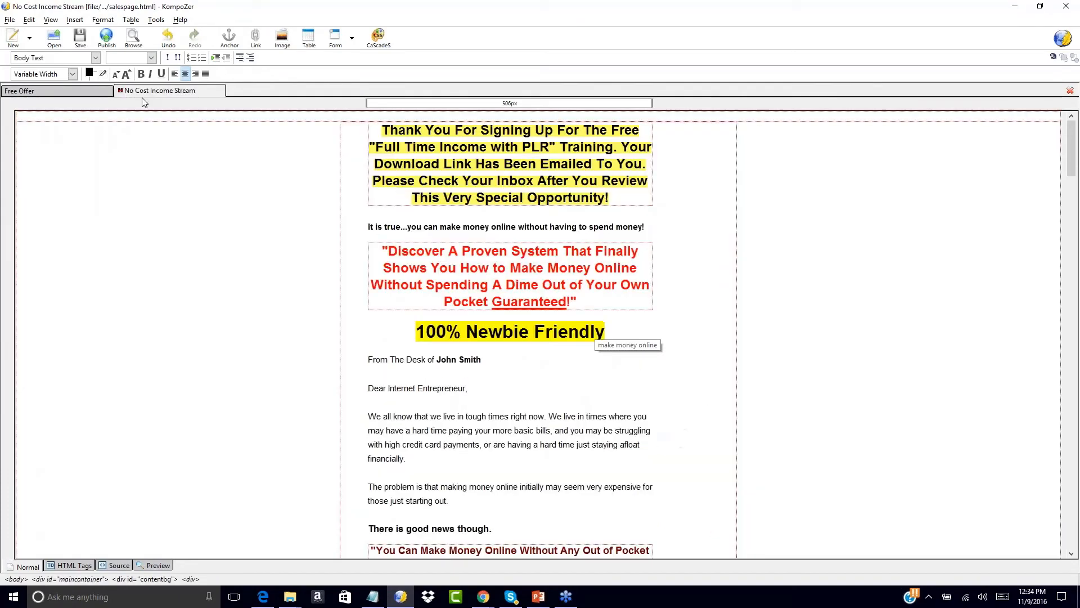
{"action": "scroll", "coordinate": [593, 363], "scroll_direction": "down", "scroll_amount": 20}
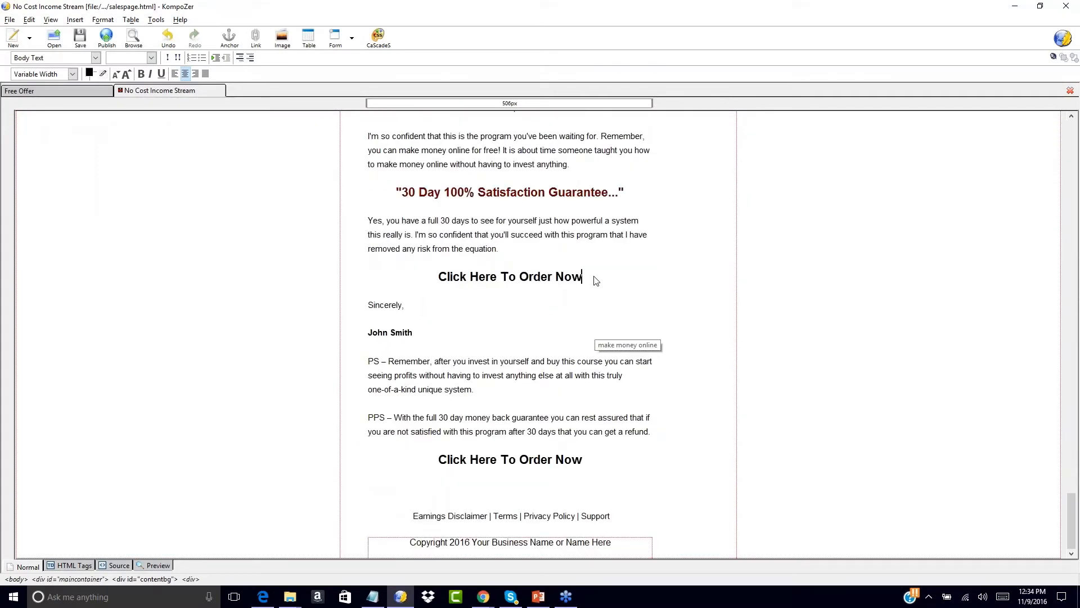
{"action": "left_click", "coordinate": [625, 281]}
{"action": "key", "text": "Return"}
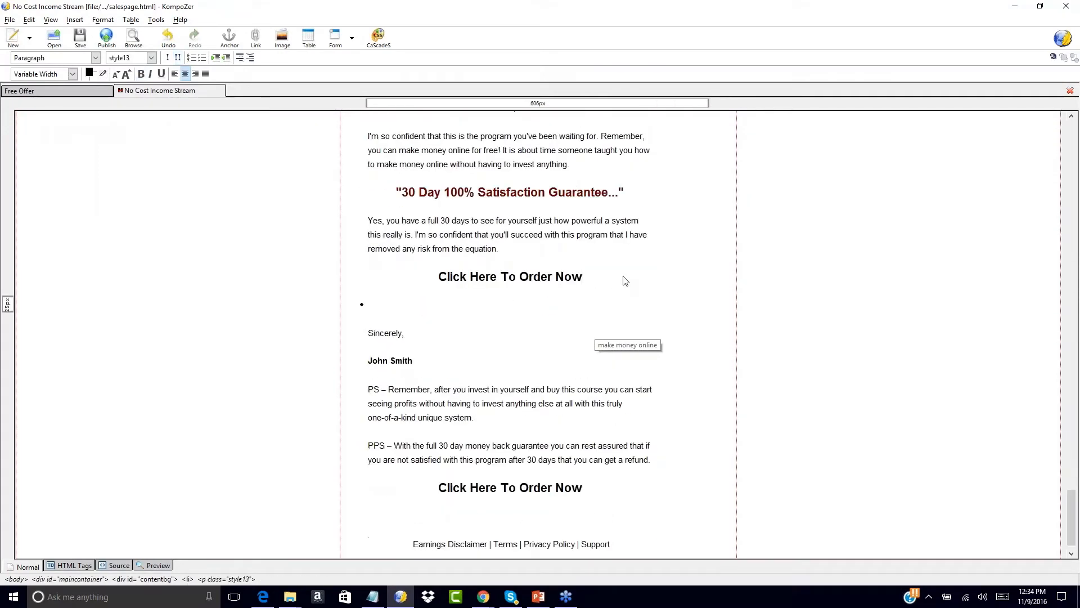
{"action": "key", "text": "Delete"}
{"action": "key", "text": "ctrl+z"}
{"action": "key", "text": "ctrl+z"}
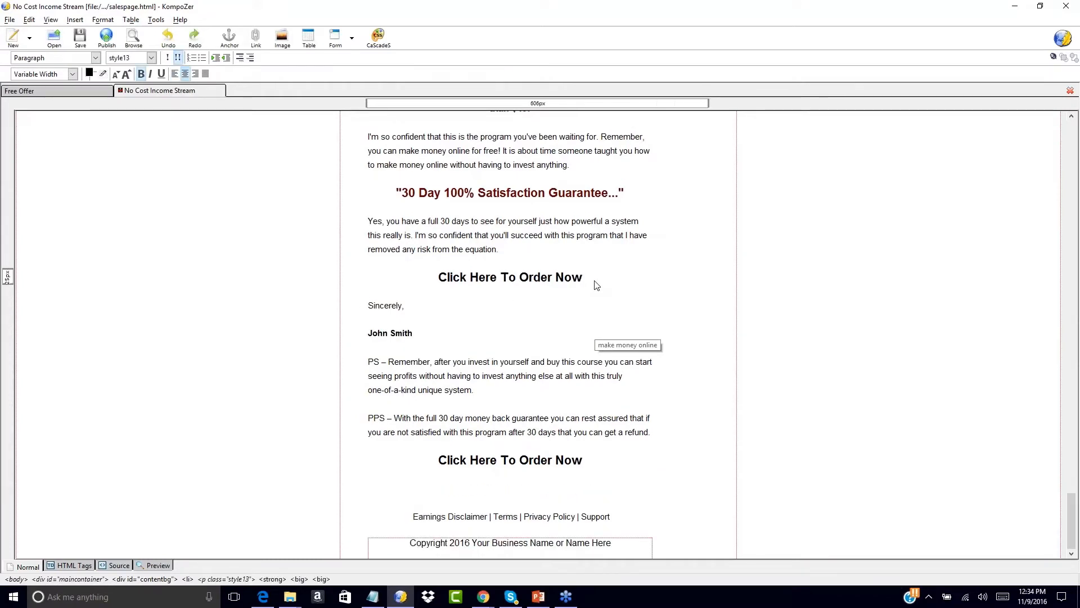
{"action": "key", "text": "shift+Return"}
{"action": "key", "text": "shift+Return"}
{"action": "key", "text": "shift+Return"}
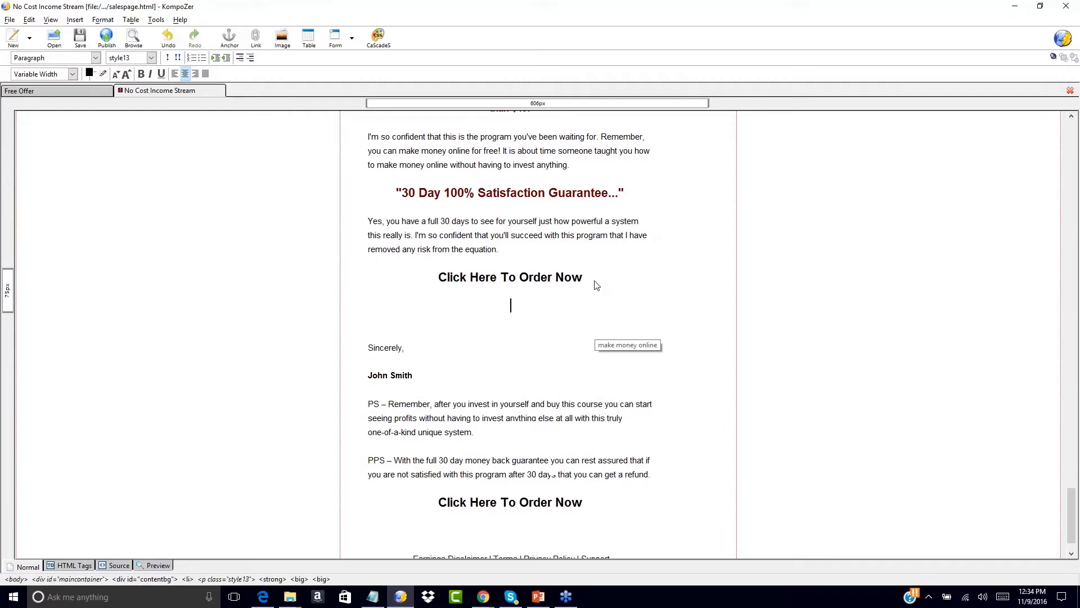
- Type 'No Thanks, I Will Pass On This Special Upgrade Opportunity.' on the new line
{"action": "type", "text": "No Thanks, I Will Pass On This Oppo"}
{"action": "key", "text": "BackSpace"}
{"action": "key", "text": "BackSpace"}
{"action": "type", "text": "po"}
{"action": "key", "text": "BackSpace"}
{"action": "key", "text": "BackSpace"}
{"action": "key", "text": "BackSpace"}
{"action": "key", "text": "BackSpace"}
{"action": "type", "text": "Upgrade"}
{"action": "key", "text": "BackSpace"}
{"action": "key", "text": "BackSpace"}
{"action": "key", "text": "BackSpace"}
{"action": "key", "text": "BackSpace"}
{"action": "key", "text": "BackSpace"}
{"action": "key", "text": "BackSpace"}
{"action": "key", "text": "BackSpace"}
{"action": "type", "text": "Special Upgrade Opportunity."}
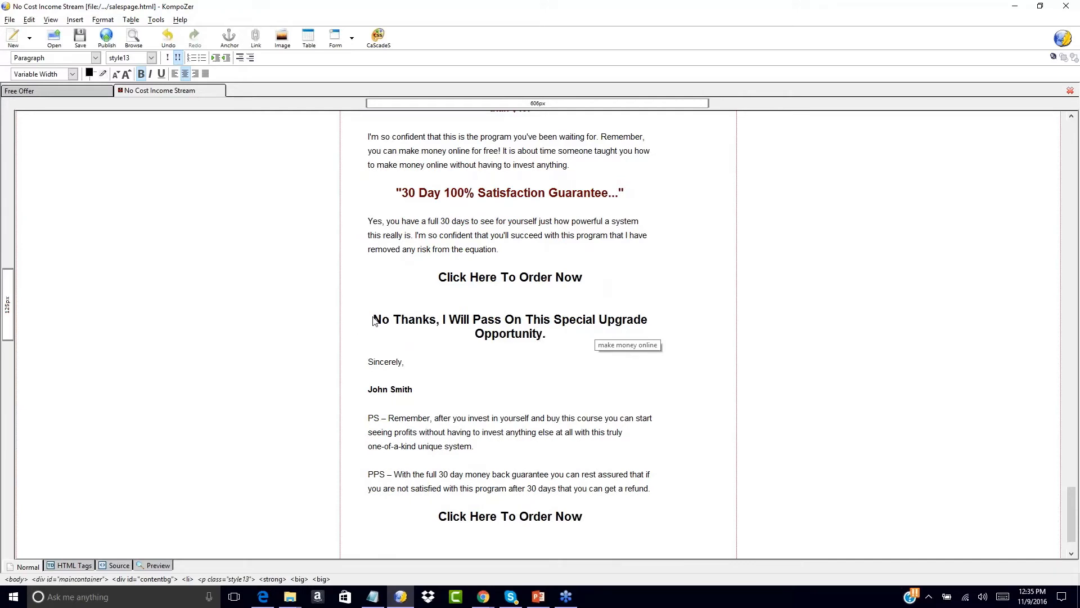
- Make the No Thanks line one size smaller and not bold, removing the blank line above
{"action": "left_click_drag", "start_coordinate": [373, 321], "coordinate": [563, 339]}
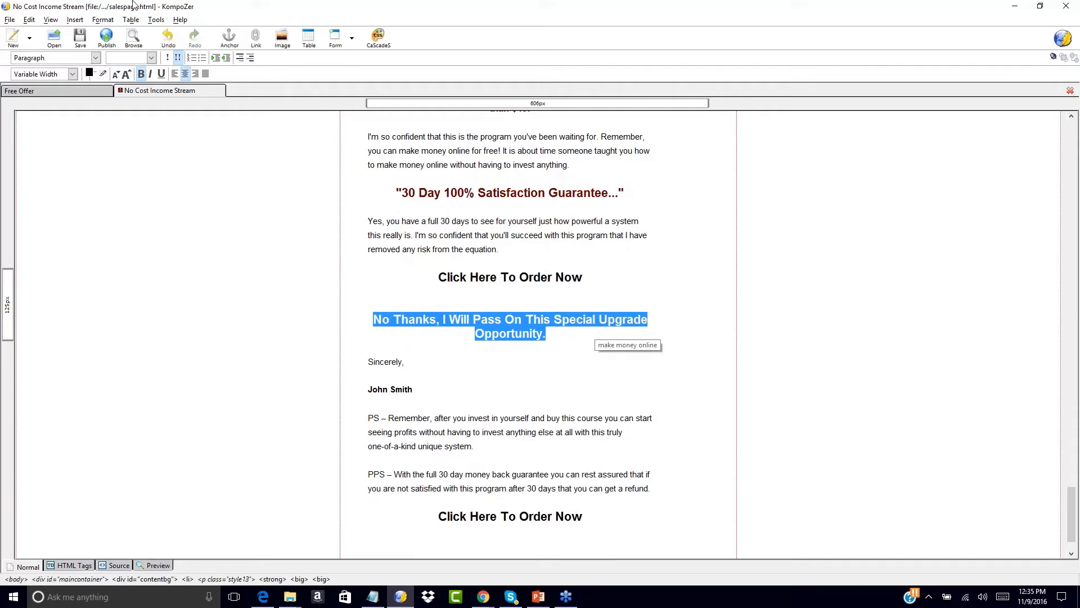
{"action": "left_click", "coordinate": [117, 74]}
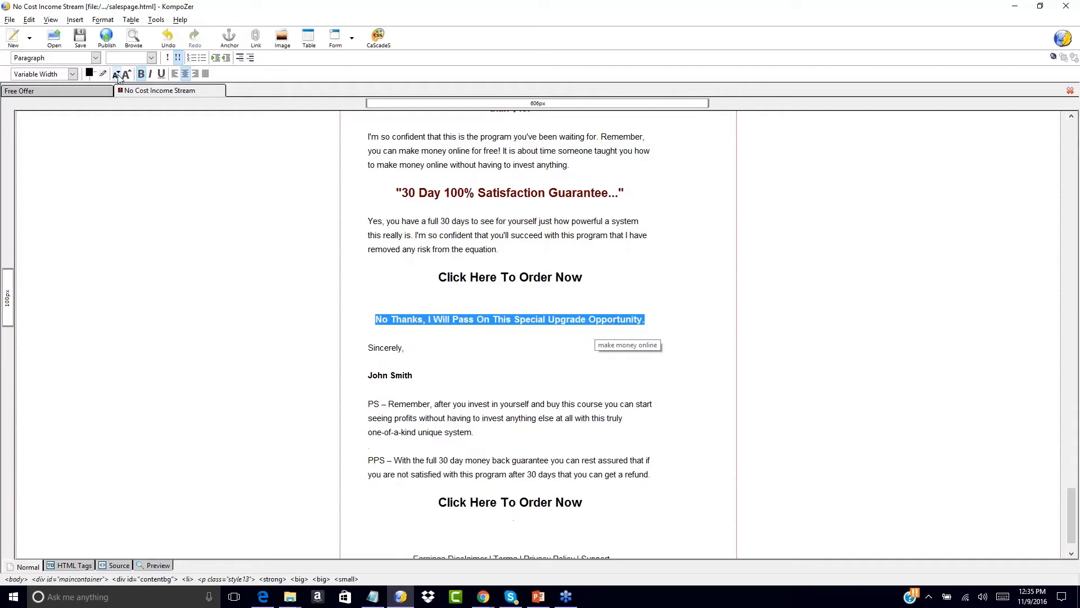
{"action": "left_click", "coordinate": [141, 74]}
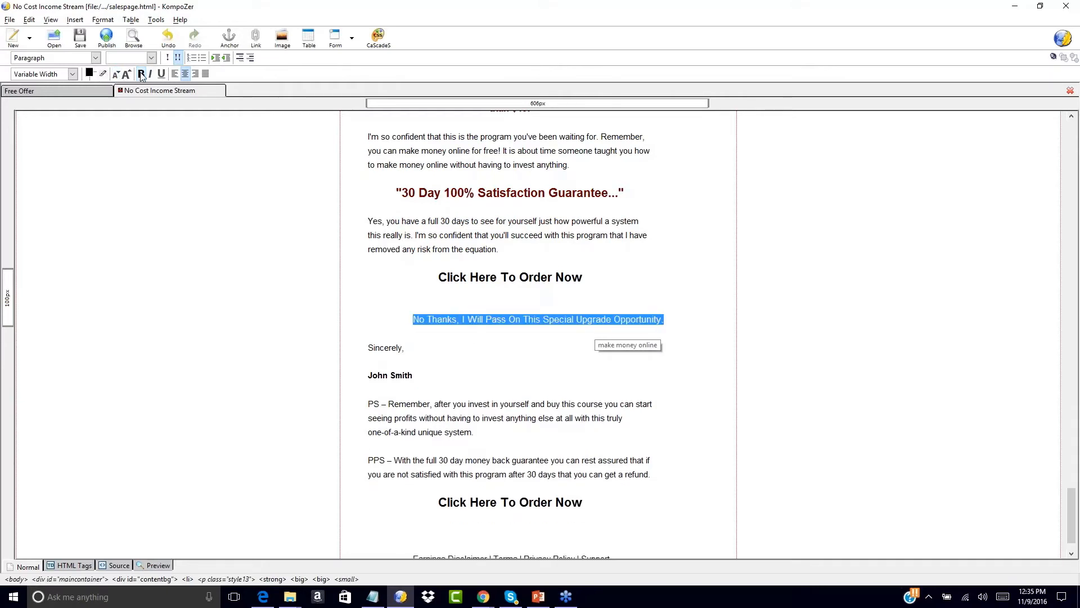
{"action": "left_click", "coordinate": [510, 306]}
{"action": "key", "text": "BackSpace"}
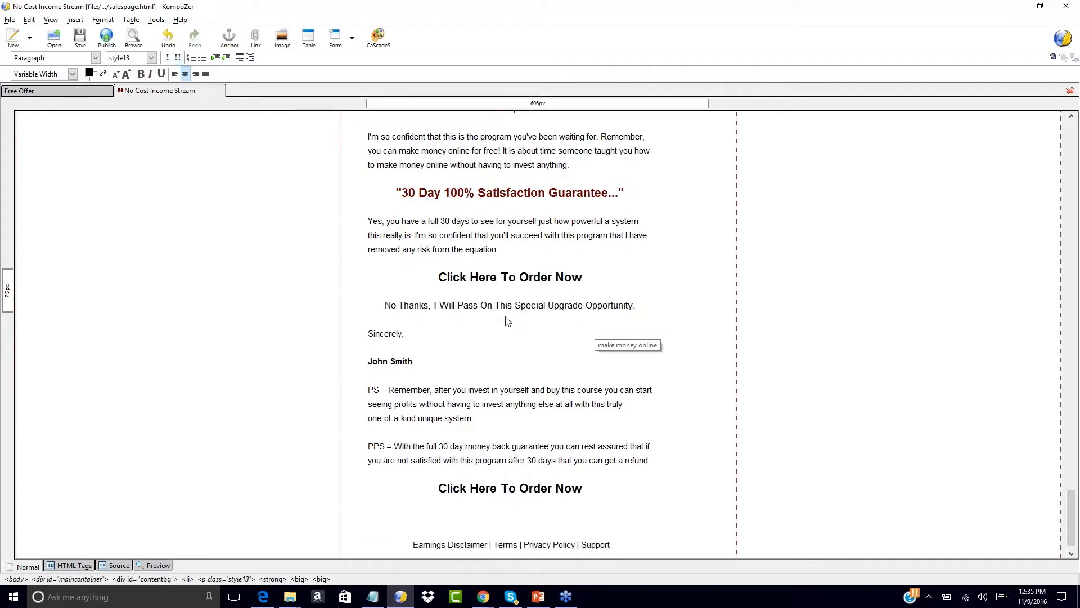
{"action": "left_click_drag", "start_coordinate": [384, 305], "coordinate": [673, 312]}
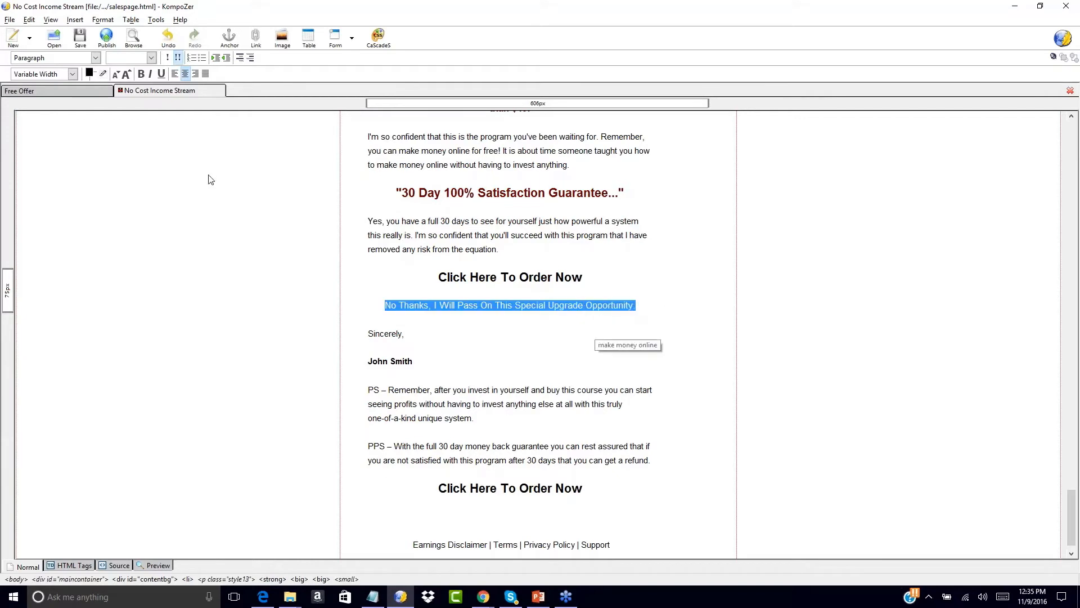
{"action": "left_click", "coordinate": [75, 20]}
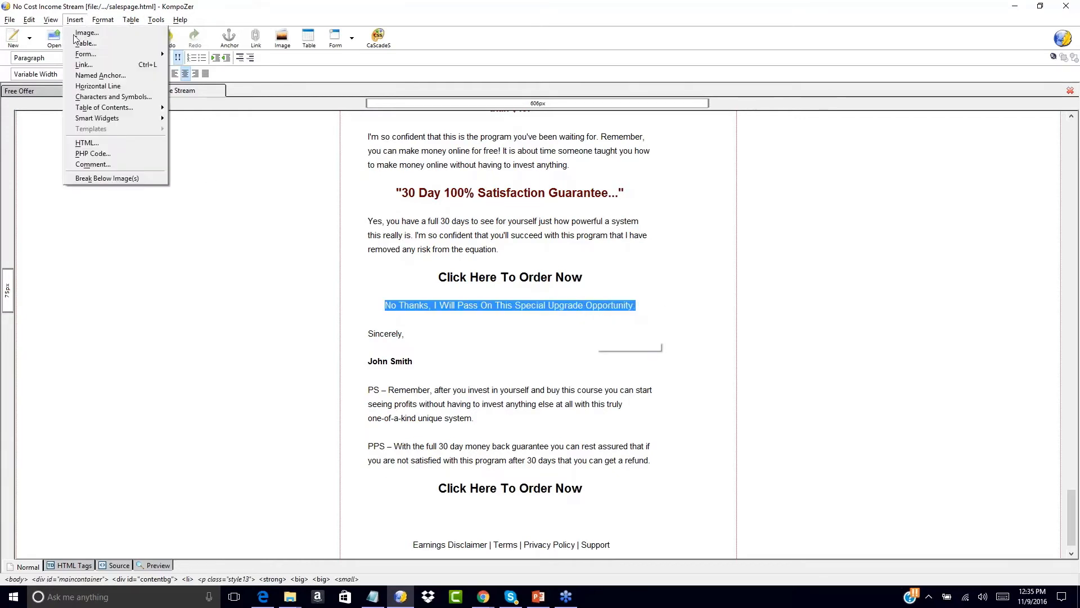
{"action": "left_click", "coordinate": [84, 65]}
{"action": "type", "text": "http://ww"}
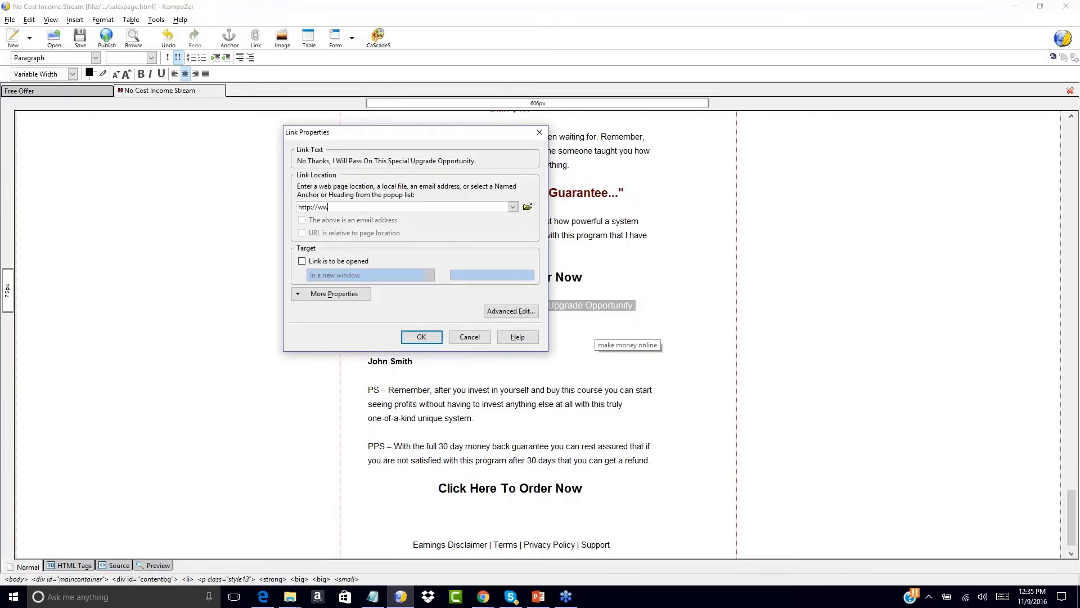
{"action": "type", "text": "w.yourdomain.com/upgrade"}
{"action": "key", "text": "BackSpace"}
{"action": "key", "text": "BackSpace"}
{"action": "key", "text": "BackSpace"}
{"action": "key", "text": "BackSpace"}
{"action": "key", "text": "BackSpace"}
{"action": "key", "text": "BackSpace"}
{"action": "type", "text": "downloadpage.html"}
{"action": "key", "text": "BackSpace"}
{"action": "left_click", "coordinate": [427, 338]}
{"action": "key", "text": "Down"}
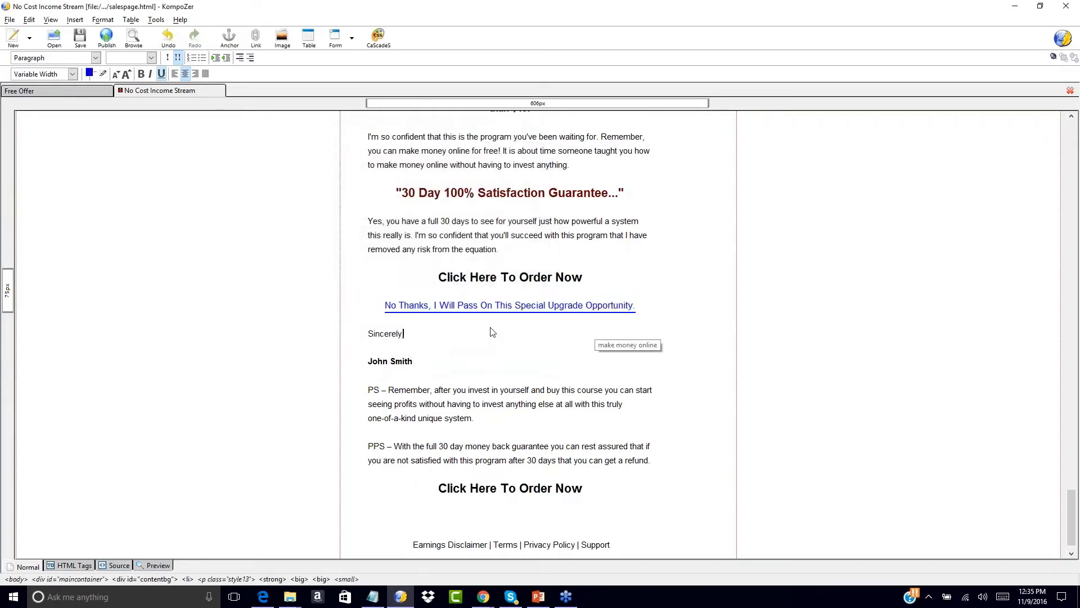
{"action": "type", "text": ","}
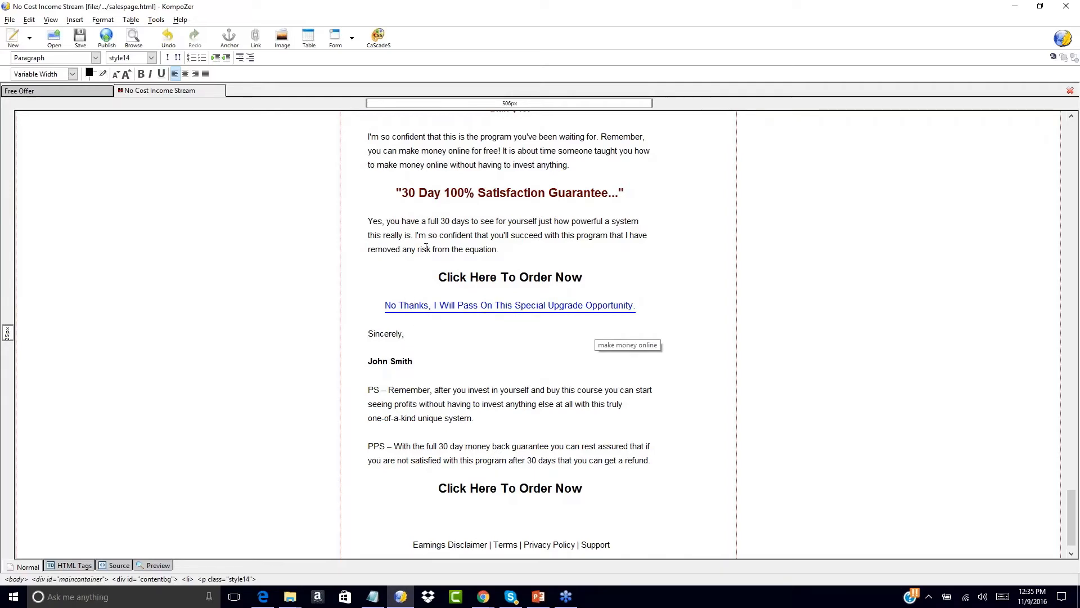
{"action": "scroll", "coordinate": [426, 248], "scroll_direction": "up", "scroll_amount": 10}
{"action": "key", "text": "BackSpace"}
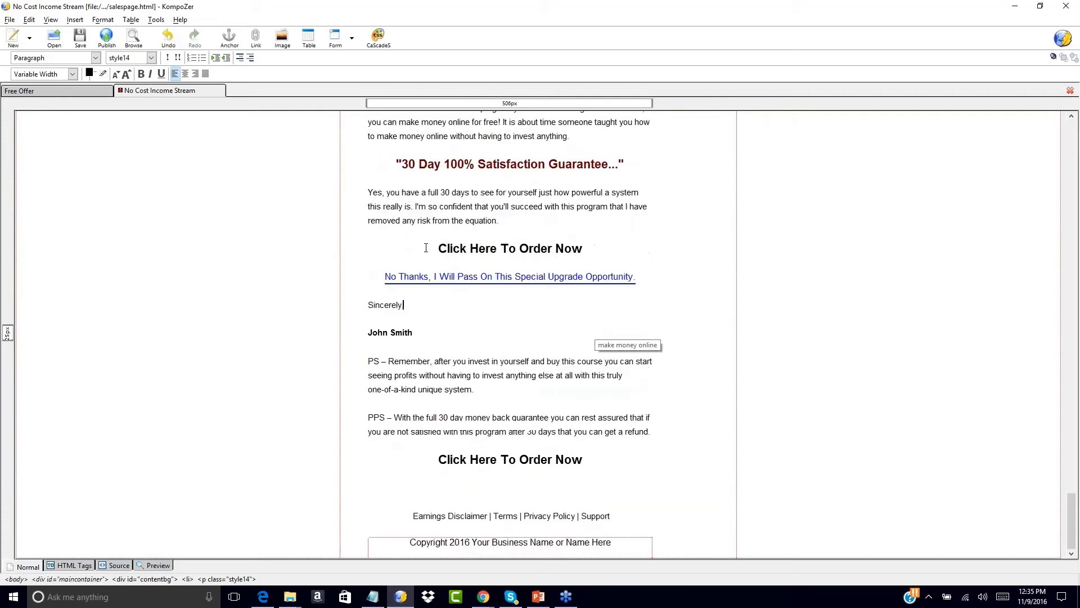
- Paste a copy of the No Thanks link below the second 'Click Here To Order Now' heading
{"action": "left_click_drag", "start_coordinate": [385, 276], "coordinate": [637, 277]}
{"action": "key", "text": "ctrl+c"}
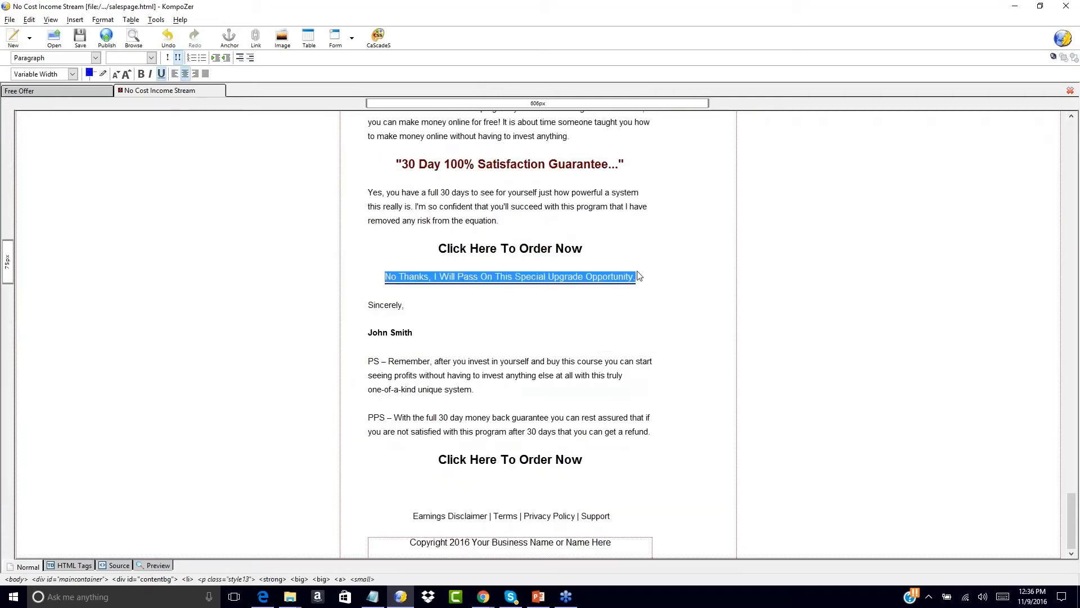
{"action": "left_click", "coordinate": [494, 485]}
{"action": "key", "text": "ctrl+v"}
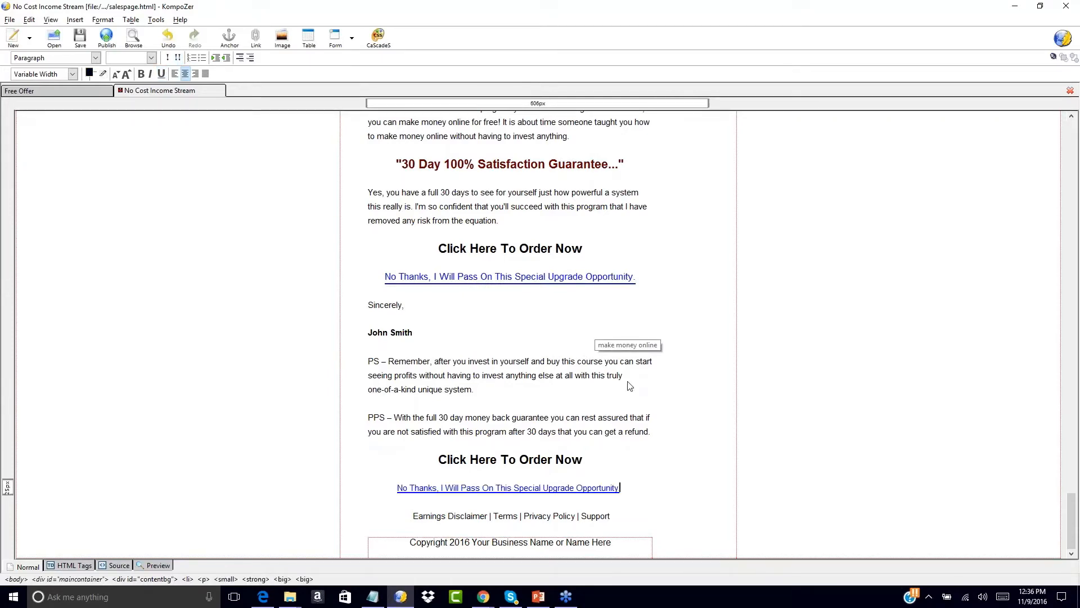
{"action": "scroll", "coordinate": [628, 382], "scroll_direction": "up", "scroll_amount": 20}
{"action": "scroll", "coordinate": [629, 386], "scroll_direction": "up", "scroll_amount": 15}
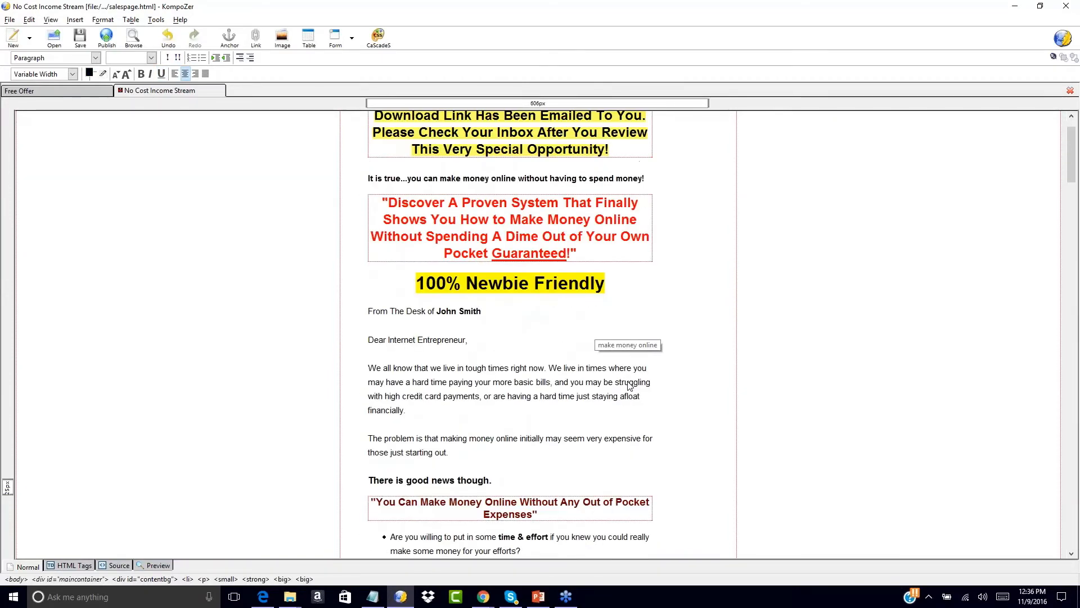
- Append 'Scroll To The Bottom To Continue To The Download Page!' to the headline and shrink it one size
{"action": "left_click", "coordinate": [617, 201]}
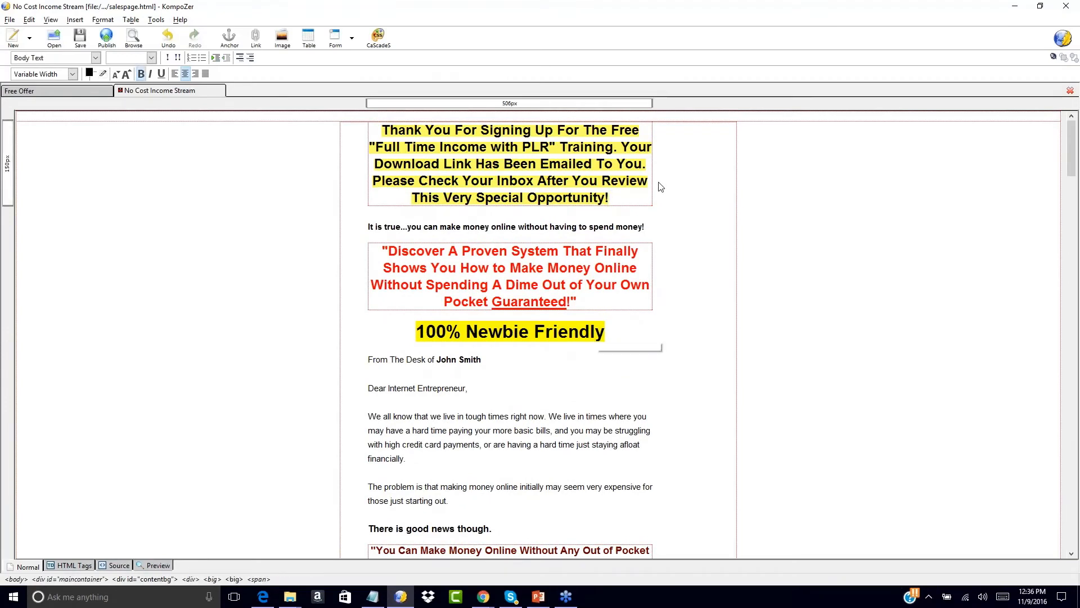
{"action": "type", "text": "Scroll "}
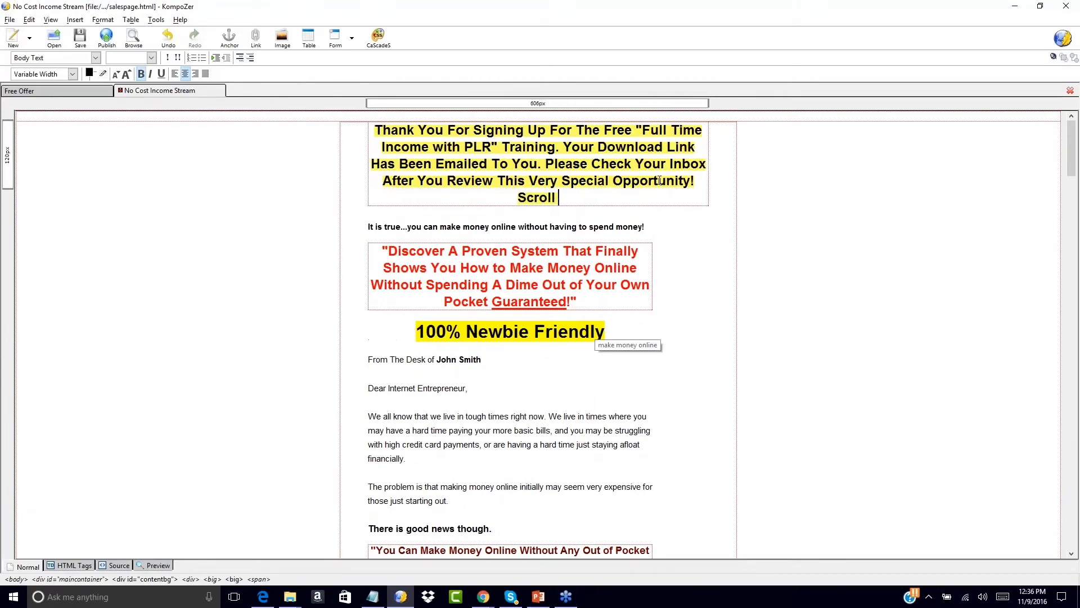
{"action": "type", "text": "To The Bottom To Continue "}
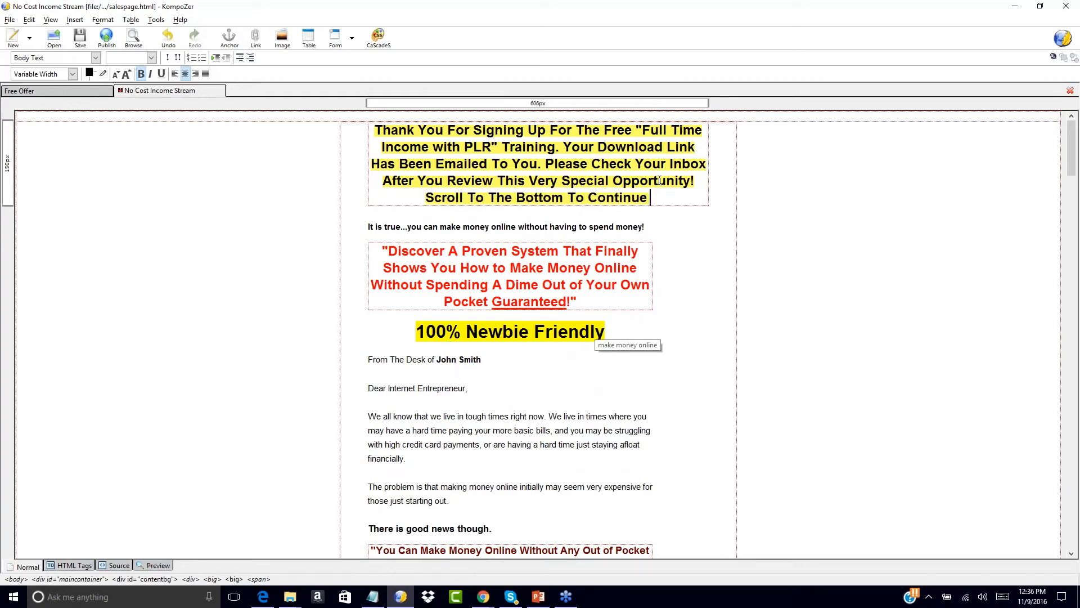
{"action": "type", "text": "To Th"}
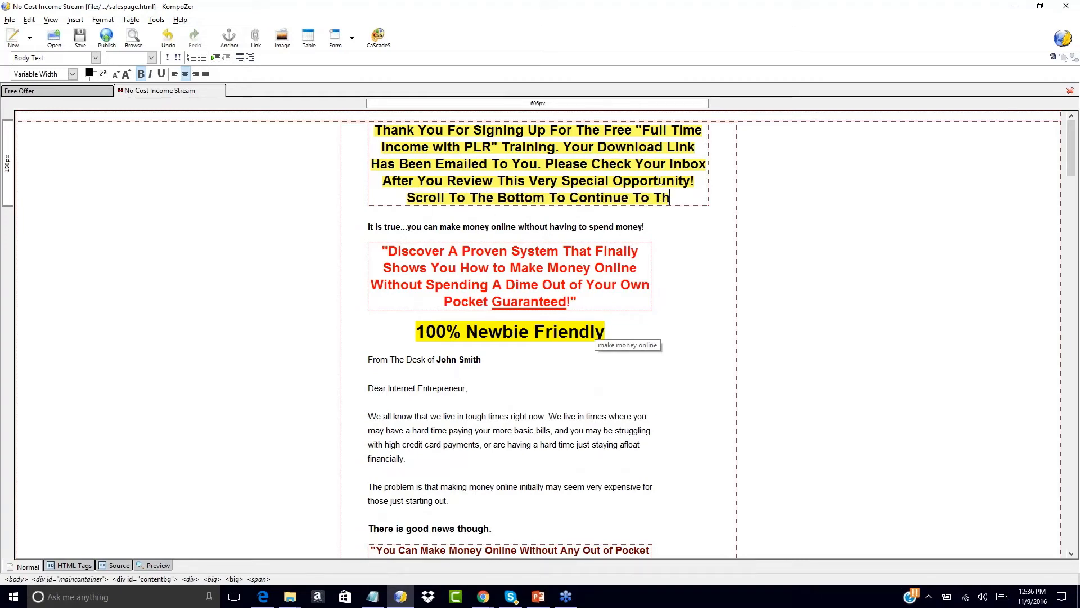
{"action": "type", "text": "e Download Page!"}
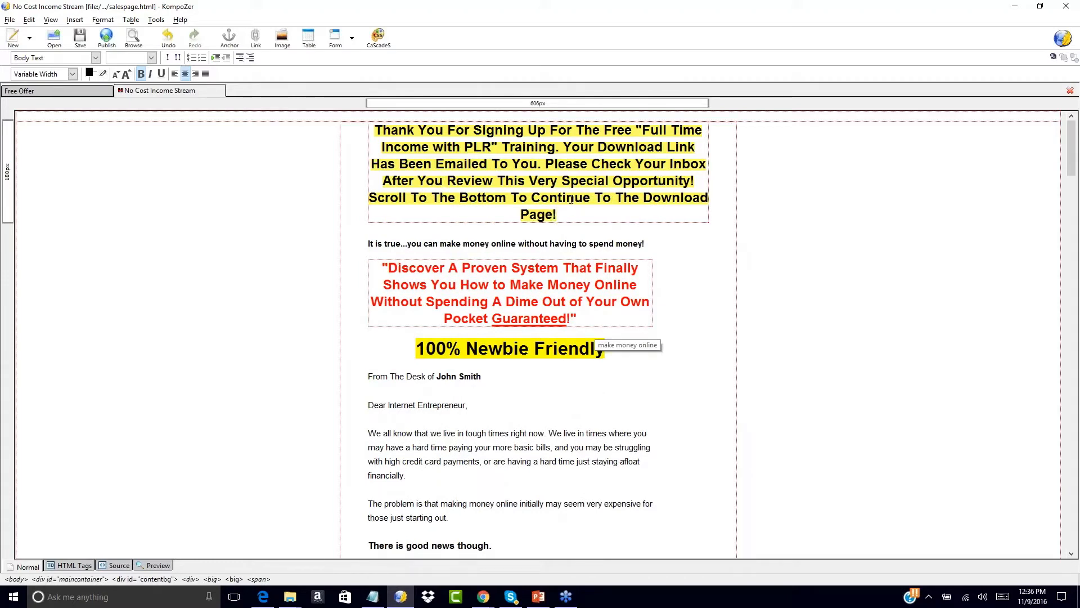
{"action": "left_click_drag", "start_coordinate": [557, 215], "coordinate": [371, 128]}
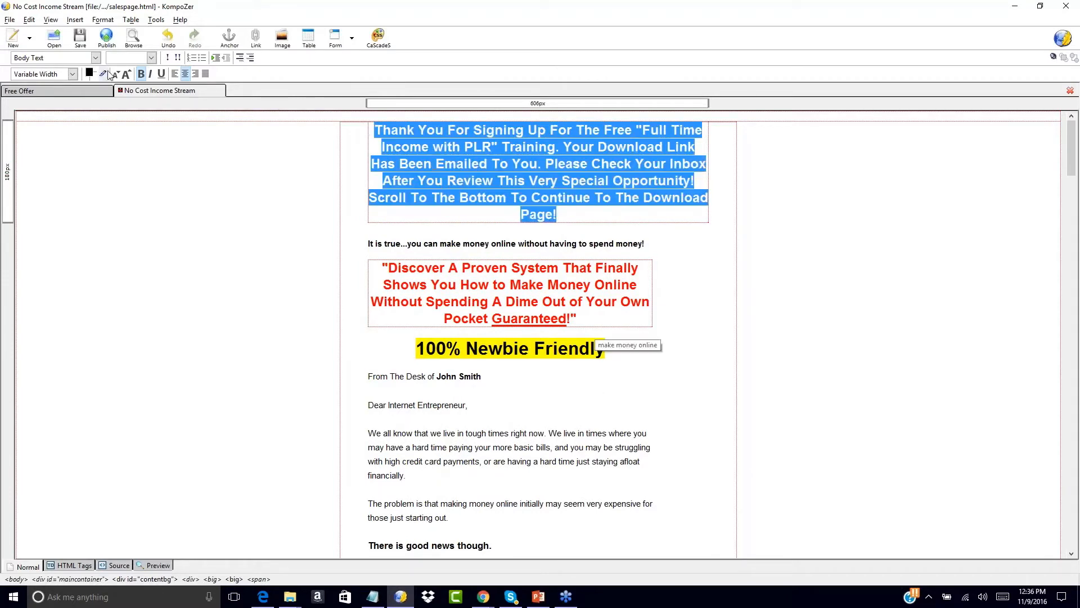
{"action": "left_click", "coordinate": [115, 76]}
{"action": "left_click", "coordinate": [485, 147]}
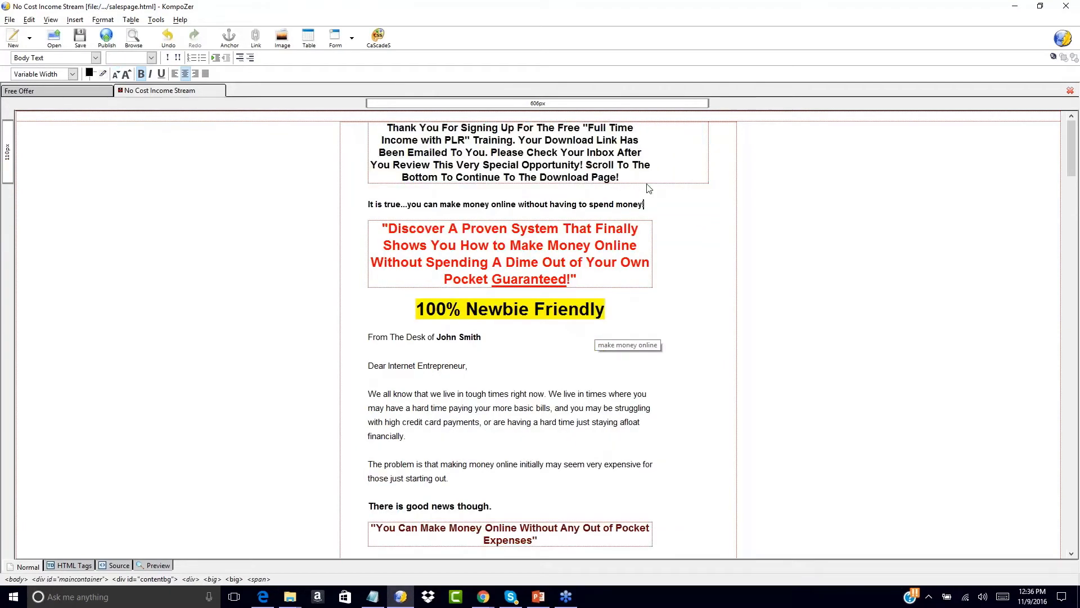
{"action": "left_click_drag", "start_coordinate": [389, 127], "coordinate": [619, 178]}
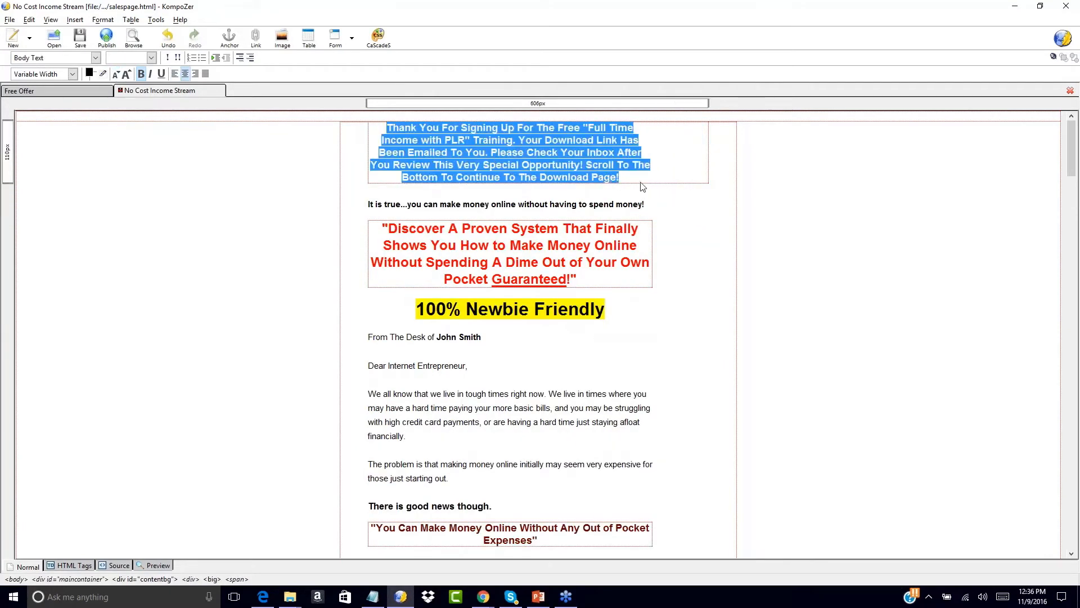
- Apply the yellow predefined background colour to the headline block
{"action": "left_click", "coordinate": [94, 76]}
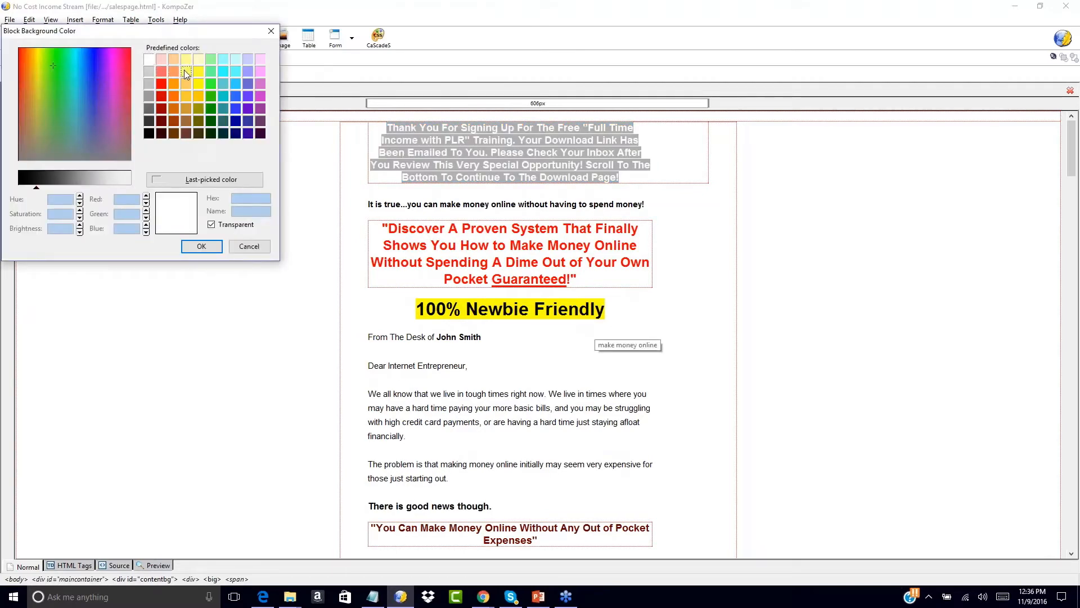
{"action": "left_click", "coordinate": [185, 71]}
{"action": "left_click", "coordinate": [201, 246]}
{"action": "left_click", "coordinate": [750, 175]}
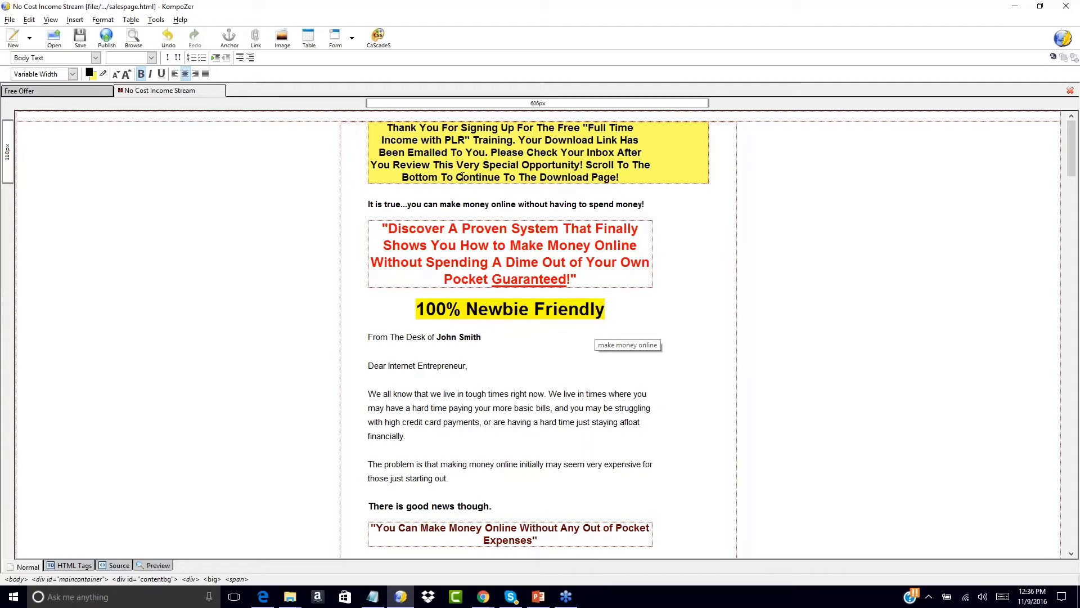
{"action": "scroll", "coordinate": [695, 256], "scroll_direction": "down", "scroll_amount": 2}
{"action": "key", "text": "ctrl+a"}
{"action": "double_click", "coordinate": [695, 256]}
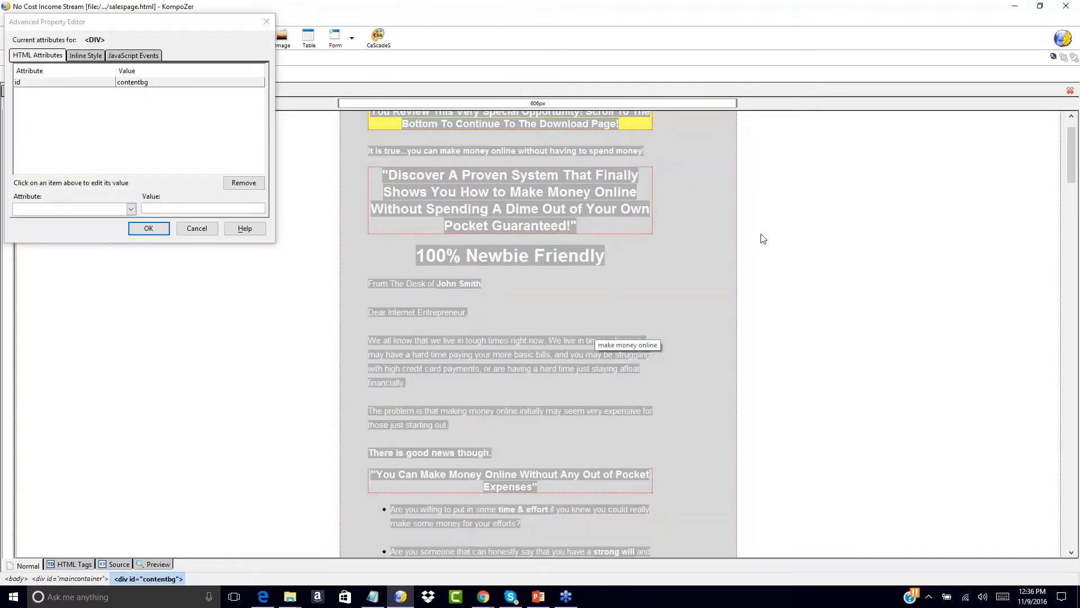
{"action": "left_click", "coordinate": [197, 229]}
{"action": "left_click", "coordinate": [280, 212]}
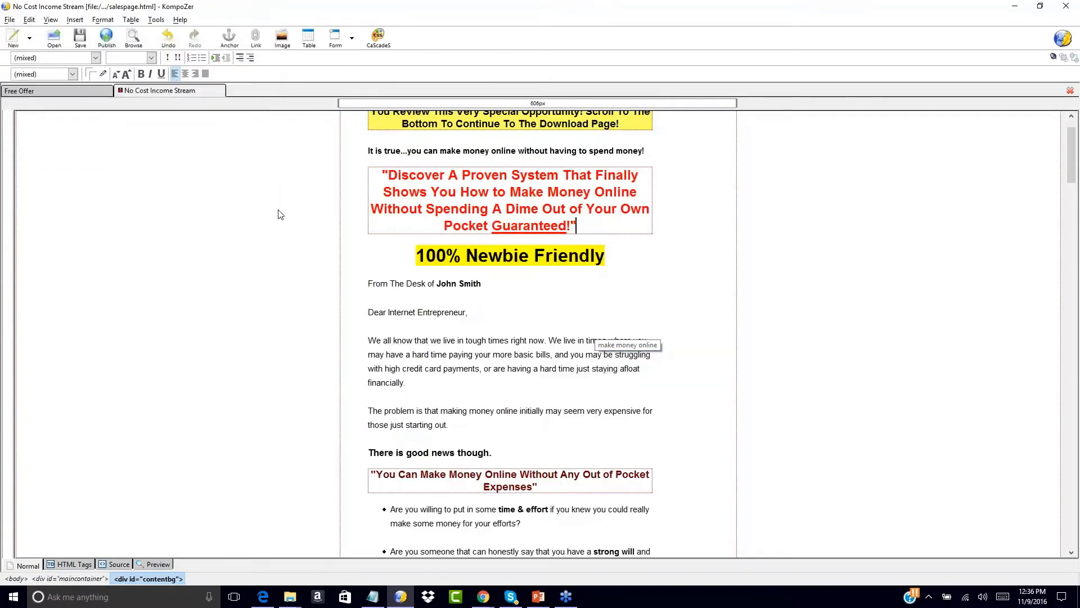
{"action": "scroll", "coordinate": [299, 209], "scroll_direction": "up", "scroll_amount": 2}
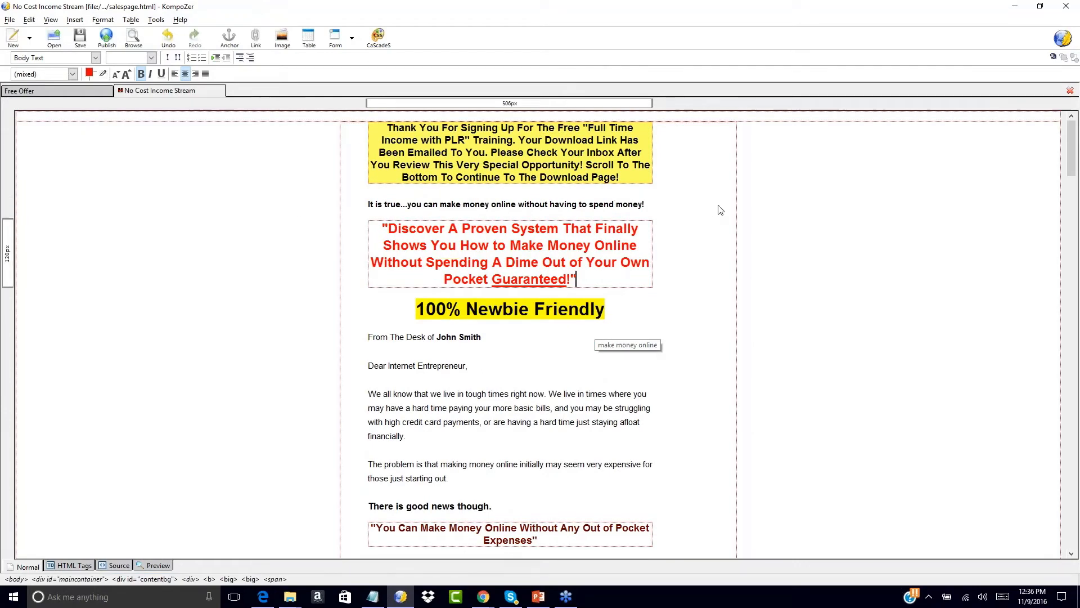
{"action": "scroll", "coordinate": [768, 240], "scroll_direction": "down", "scroll_amount": 20}
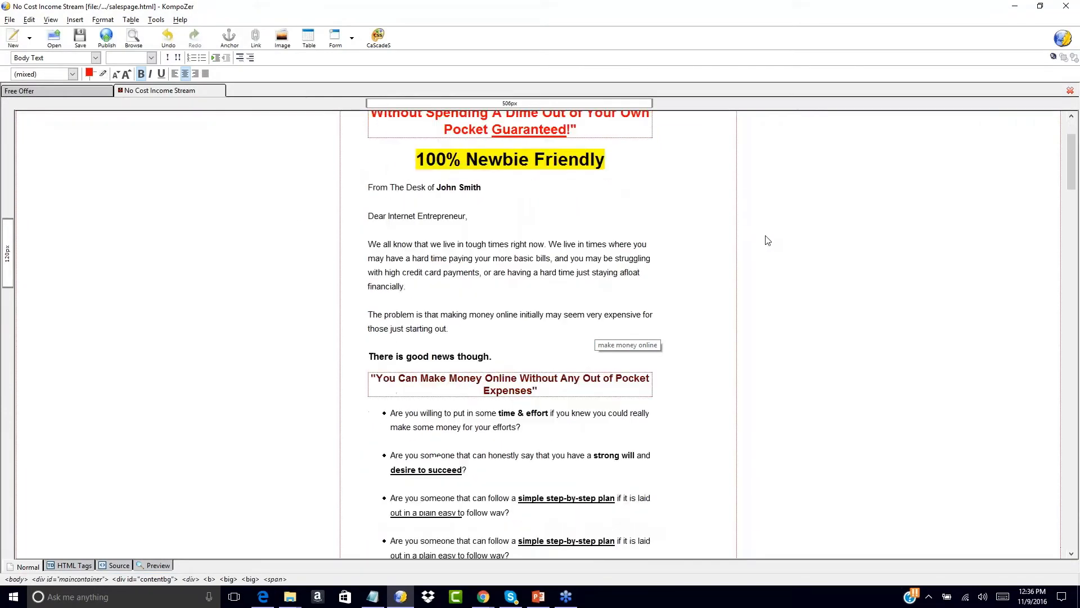
{"action": "scroll", "coordinate": [768, 240], "scroll_direction": "down", "scroll_amount": 8}
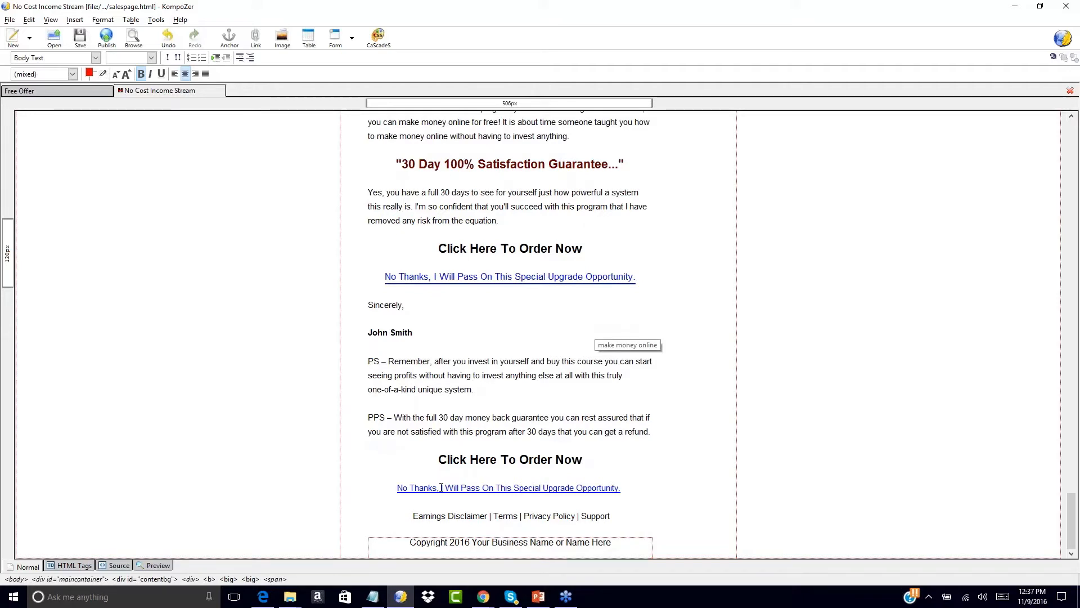
{"action": "scroll", "coordinate": [363, 242], "scroll_direction": "up", "scroll_amount": 10}
{"action": "scroll", "coordinate": [363, 242], "scroll_direction": "up", "scroll_amount": 15}
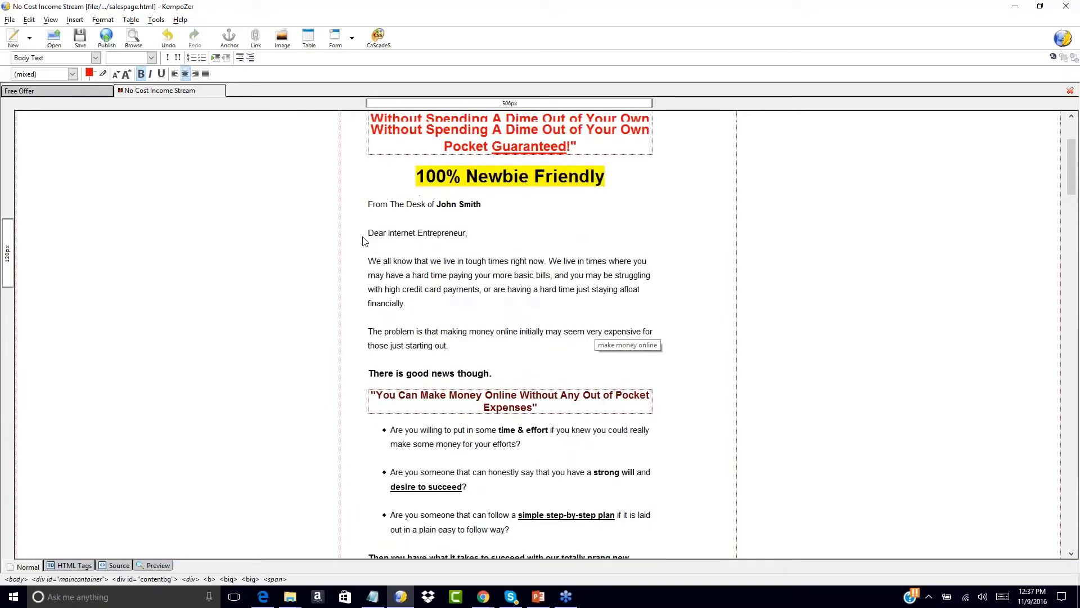
{"action": "scroll", "coordinate": [363, 242], "scroll_direction": "up", "scroll_amount": 4}
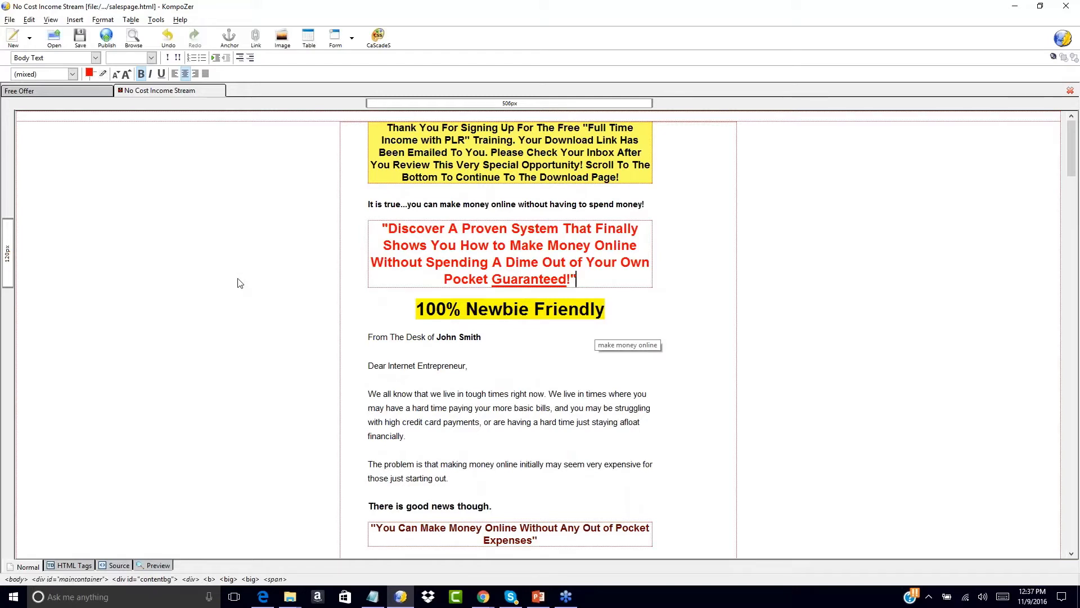
{"action": "left_click", "coordinate": [70, 92]}
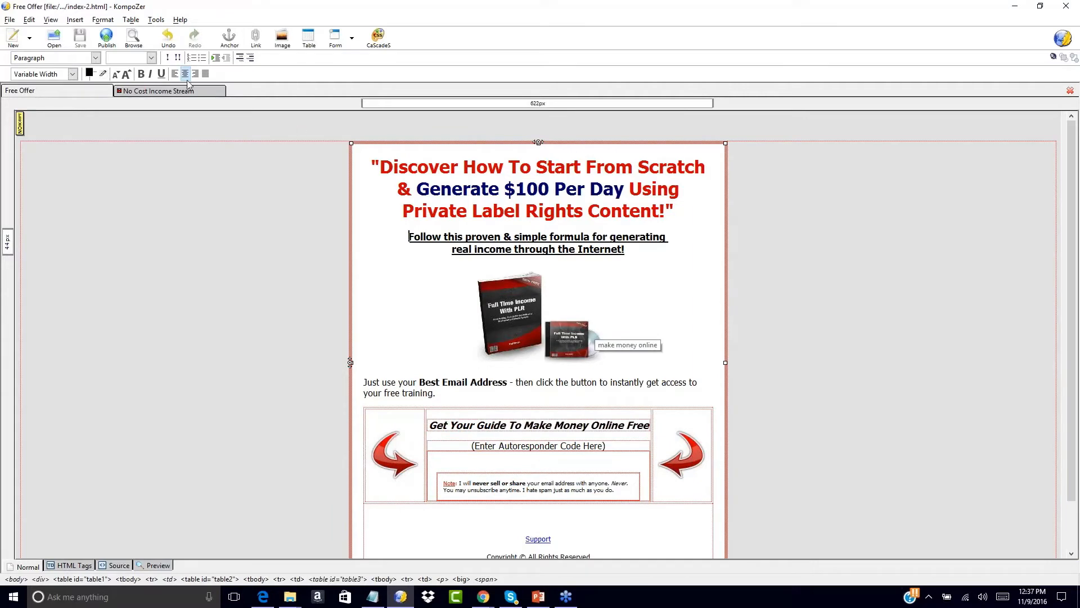
{"action": "left_click", "coordinate": [177, 92]}
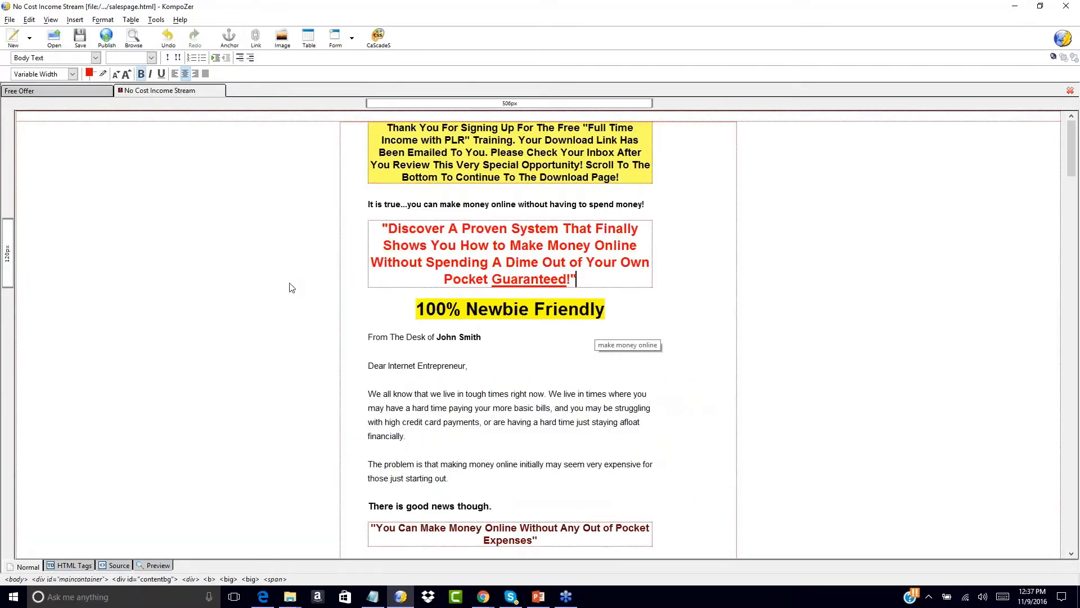
{"action": "scroll", "coordinate": [292, 288], "scroll_direction": "down", "scroll_amount": 10}
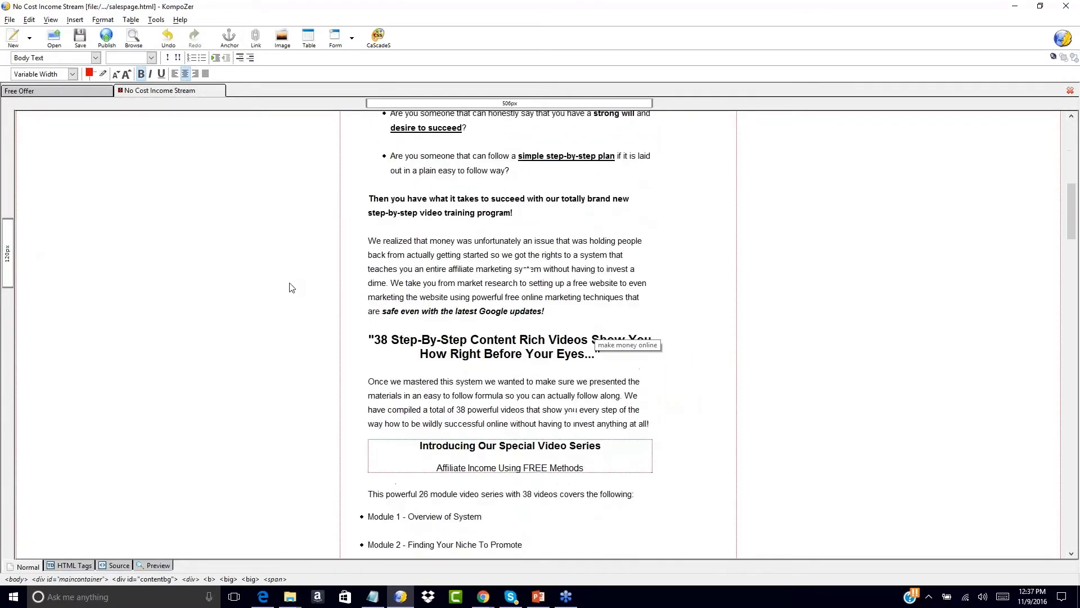
{"action": "scroll", "coordinate": [292, 288], "scroll_direction": "down", "scroll_amount": 1}
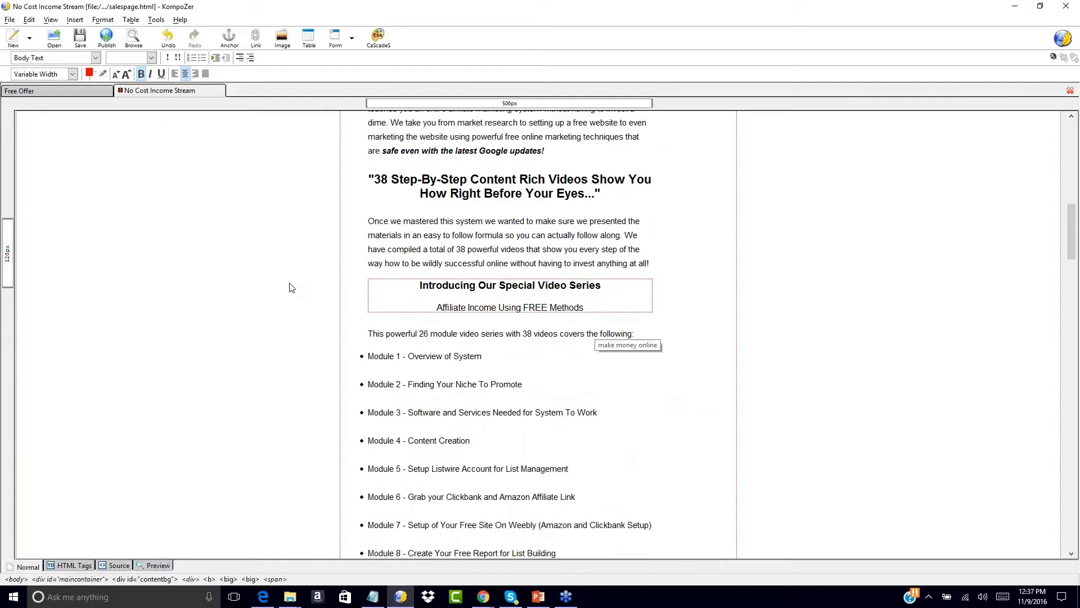
{"action": "scroll", "coordinate": [329, 227], "scroll_direction": "up", "scroll_amount": 10}
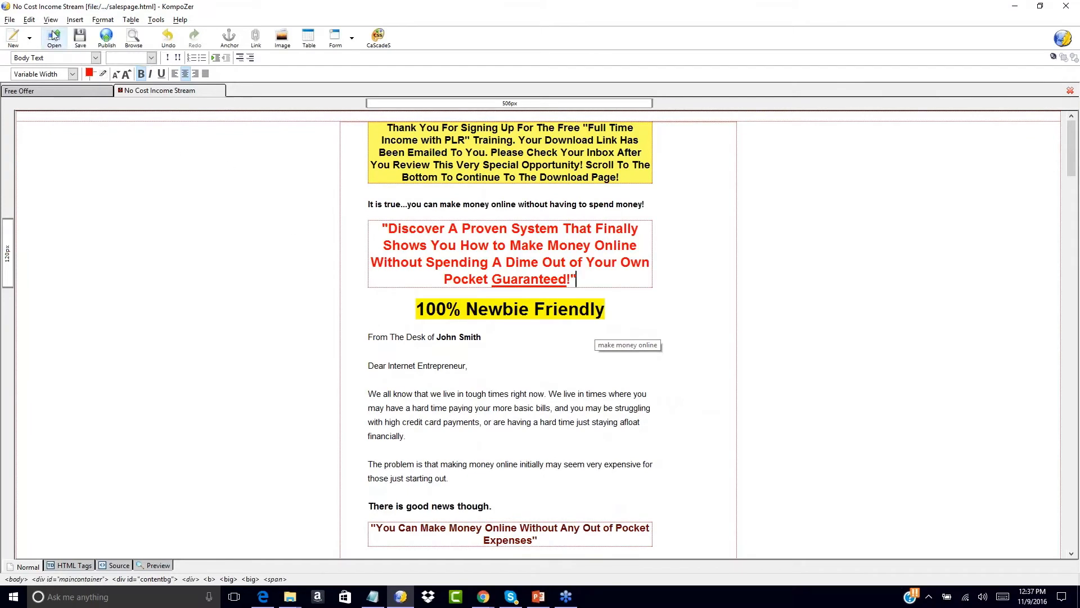
- Save the page as funnel1-upsell1-dl568.html with file type set to All Files
{"action": "left_click", "coordinate": [10, 20]}
{"action": "left_click", "coordinate": [30, 111]}
{"action": "left_click", "coordinate": [123, 272]}
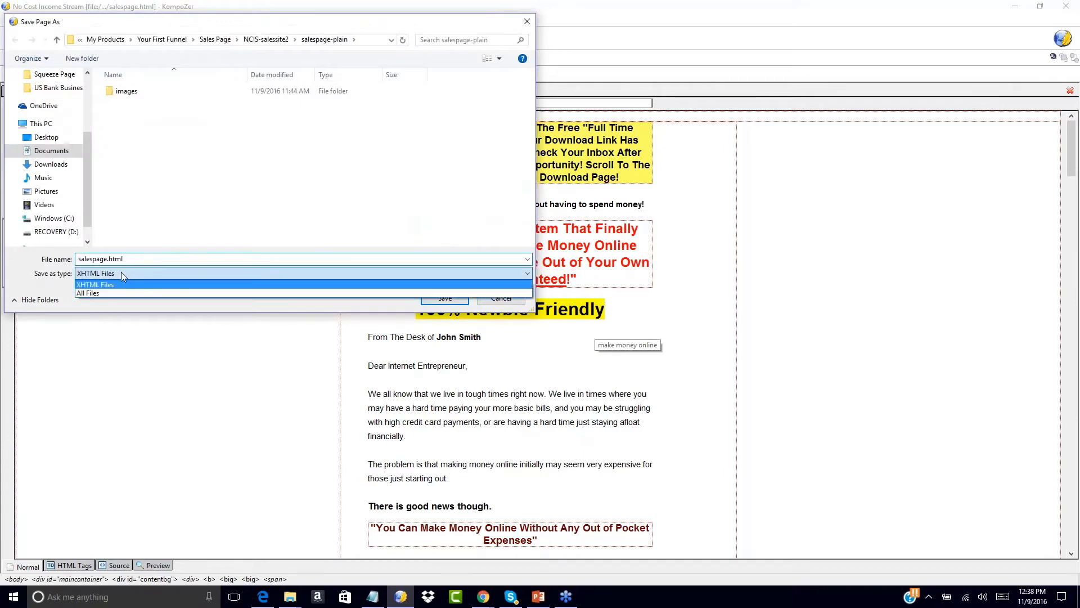
{"action": "left_click", "coordinate": [101, 292]}
{"action": "left_click", "coordinate": [103, 258]}
{"action": "left_click", "coordinate": [106, 259]}
{"action": "key", "text": "BackSpace"}
{"action": "key", "text": "BackSpace"}
{"action": "key", "text": "BackSpace"}
{"action": "key", "text": "BackSpace"}
{"action": "key", "text": "BackSpace"}
{"action": "key", "text": "BackSpace"}
{"action": "key", "text": "BackSpace"}
{"action": "key", "text": "BackSpace"}
{"action": "key", "text": "BackSpace"}
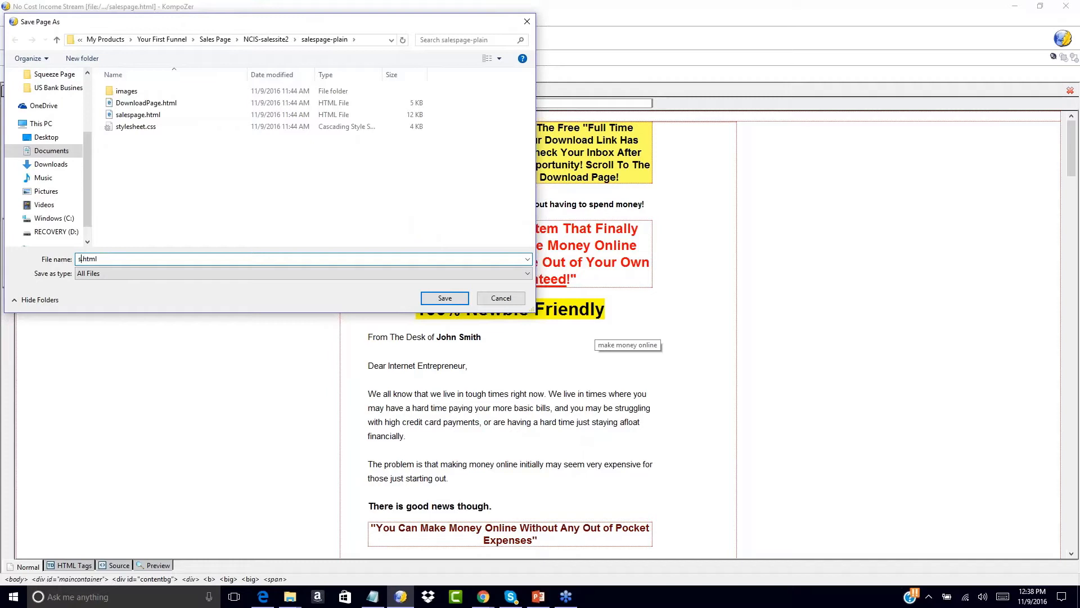
{"action": "type", "text": "funnel1-upsell1-dl568"}
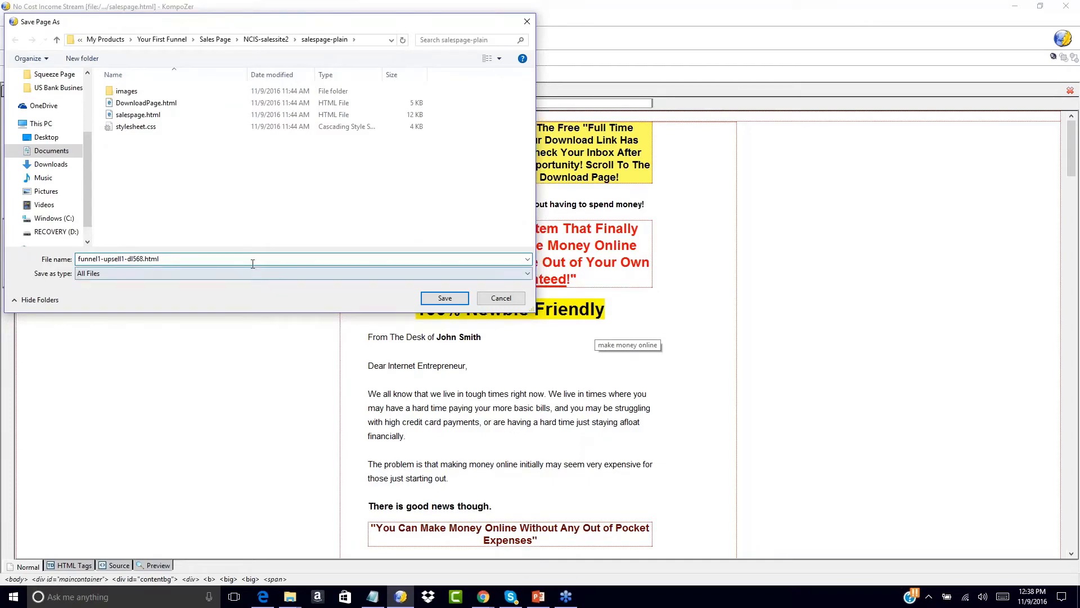
{"action": "left_click", "coordinate": [445, 299]}
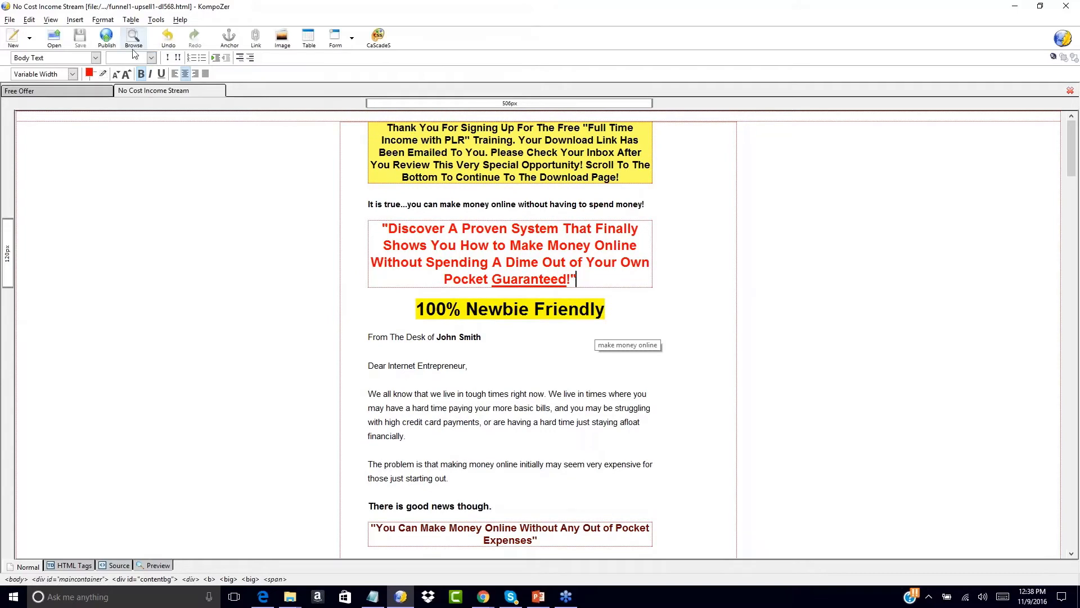
{"action": "scroll", "coordinate": [232, 345], "scroll_direction": "down", "scroll_amount": 10}
{"action": "scroll", "coordinate": [232, 344], "scroll_direction": "down", "scroll_amount": 20}
{"action": "scroll", "coordinate": [232, 344], "scroll_direction": "down", "scroll_amount": 14}
{"action": "scroll", "coordinate": [233, 346], "scroll_direction": "down", "scroll_amount": 2}
{"action": "scroll", "coordinate": [232, 346], "scroll_direction": "up", "scroll_amount": 15}
{"action": "scroll", "coordinate": [233, 345], "scroll_direction": "up", "scroll_amount": 20}
{"action": "left_click", "coordinate": [80, 94]}
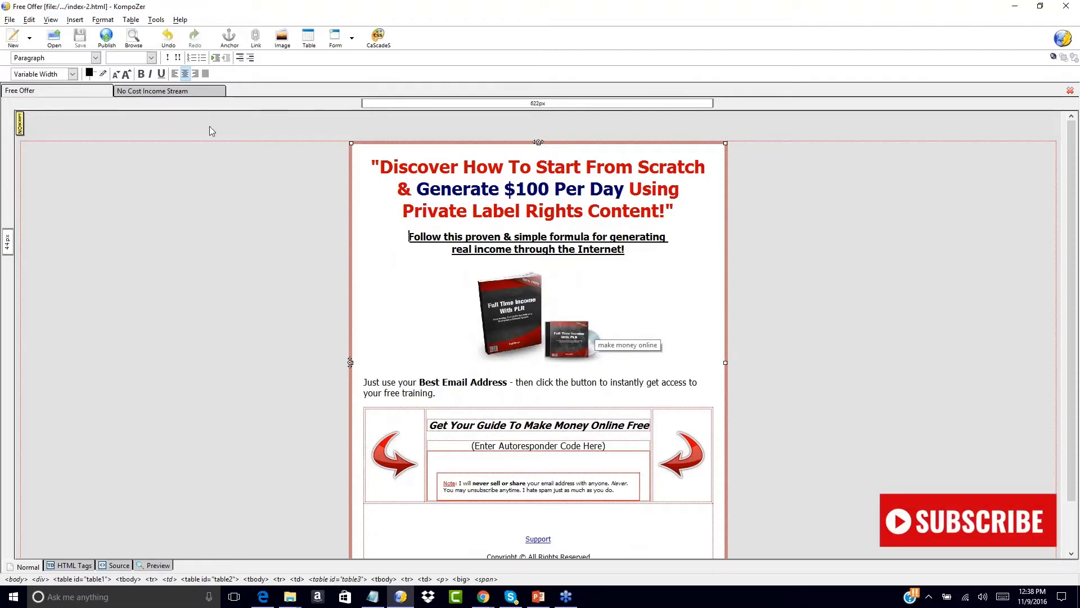
{"action": "left_click", "coordinate": [158, 94]}
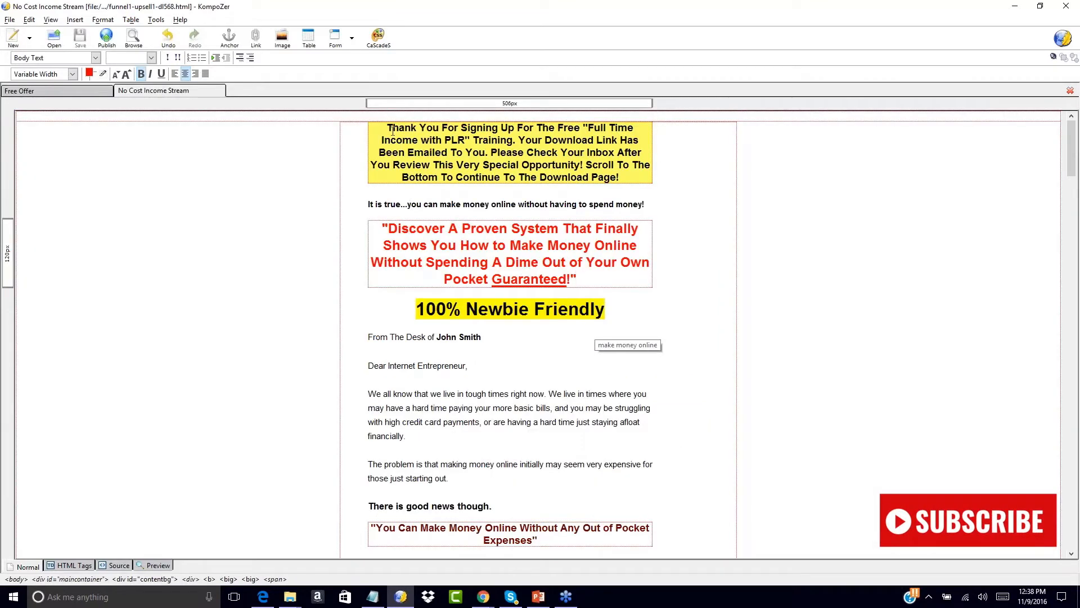
{"action": "scroll", "coordinate": [818, 287], "scroll_direction": "down", "scroll_amount": 6}
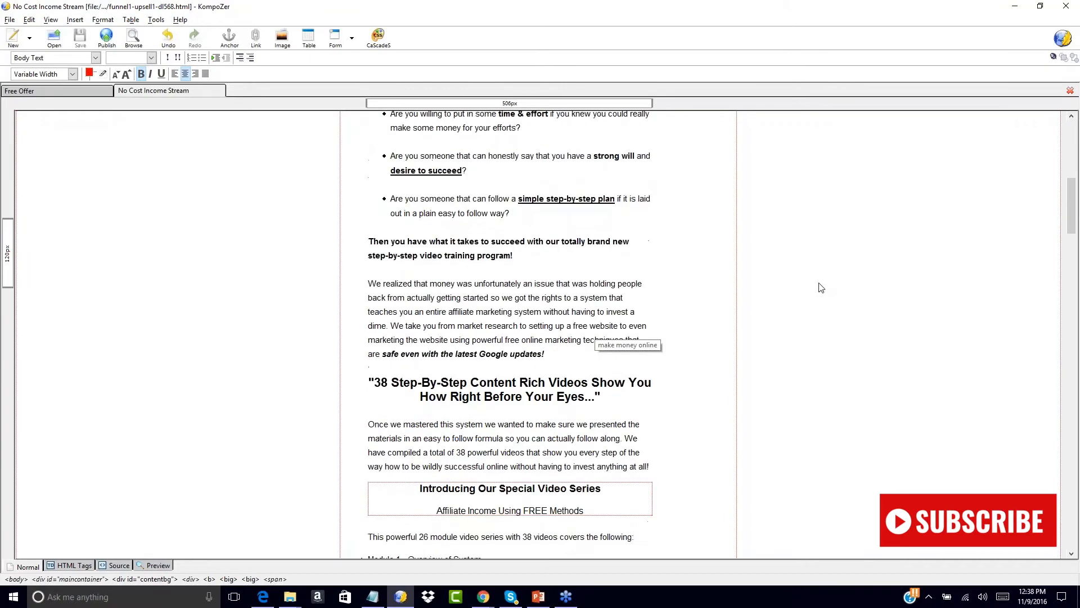
{"action": "scroll", "coordinate": [817, 287], "scroll_direction": "up", "scroll_amount": 8}
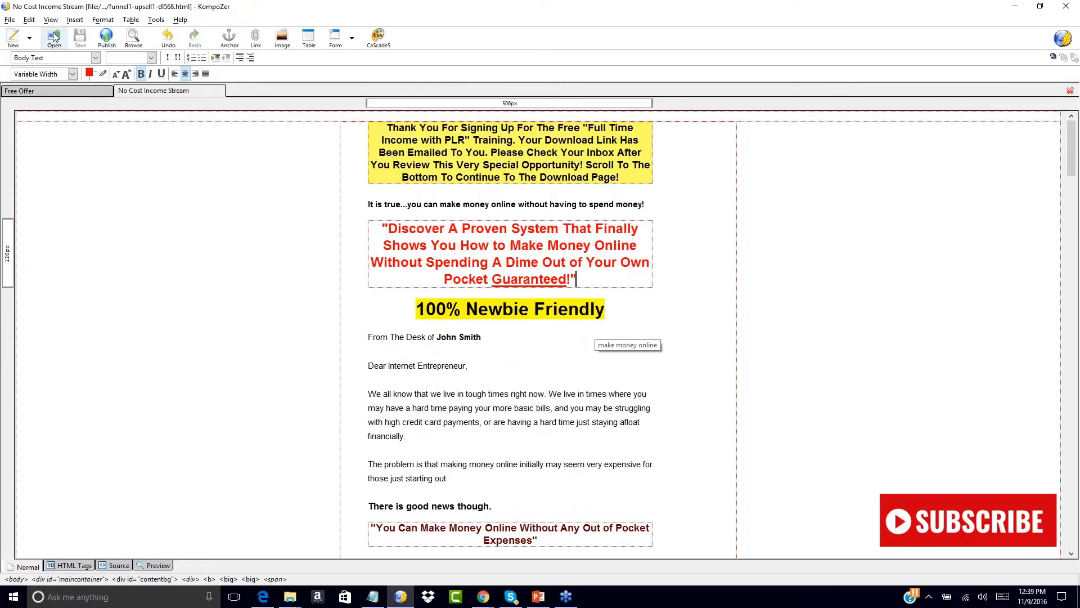
- Open salespage.html from the salespage-plain folder in a new tab
{"action": "left_click", "coordinate": [9, 21]}
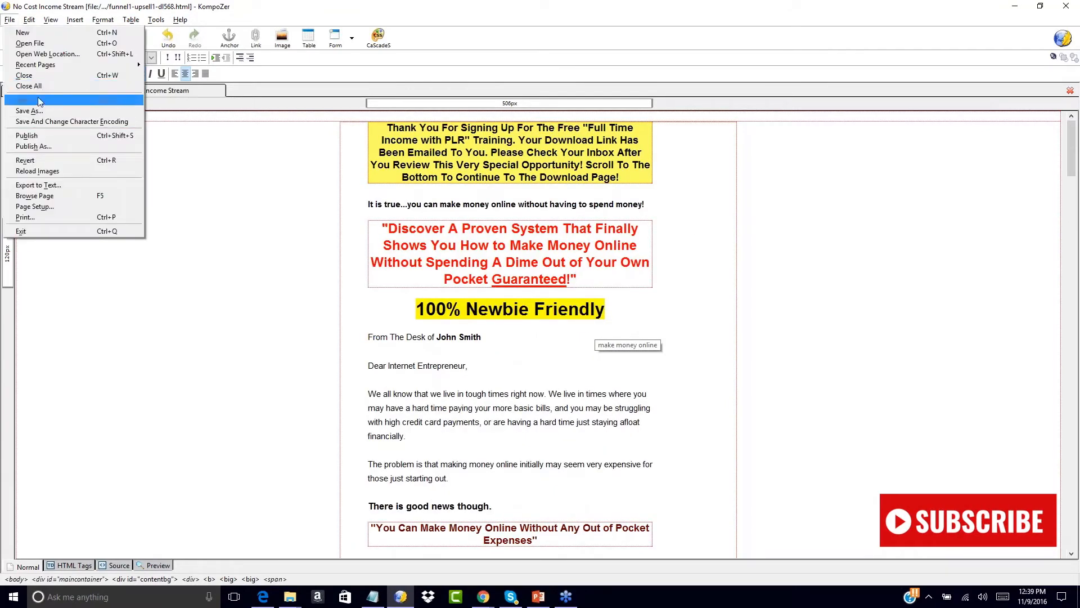
{"action": "left_click", "coordinate": [29, 44]}
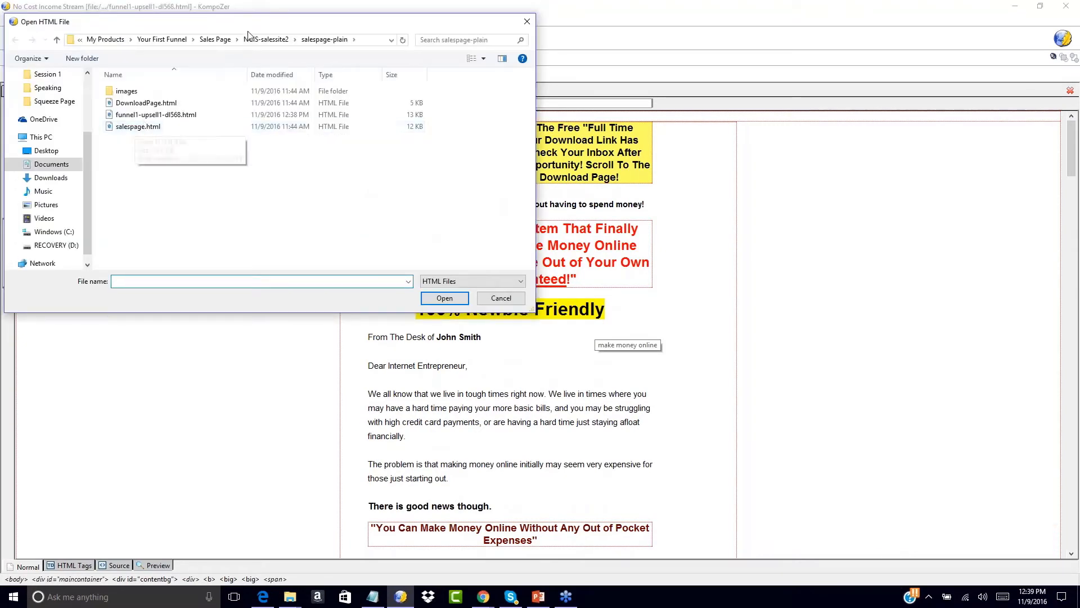
{"action": "left_click", "coordinate": [266, 39]}
{"action": "double_click", "coordinate": [150, 93]}
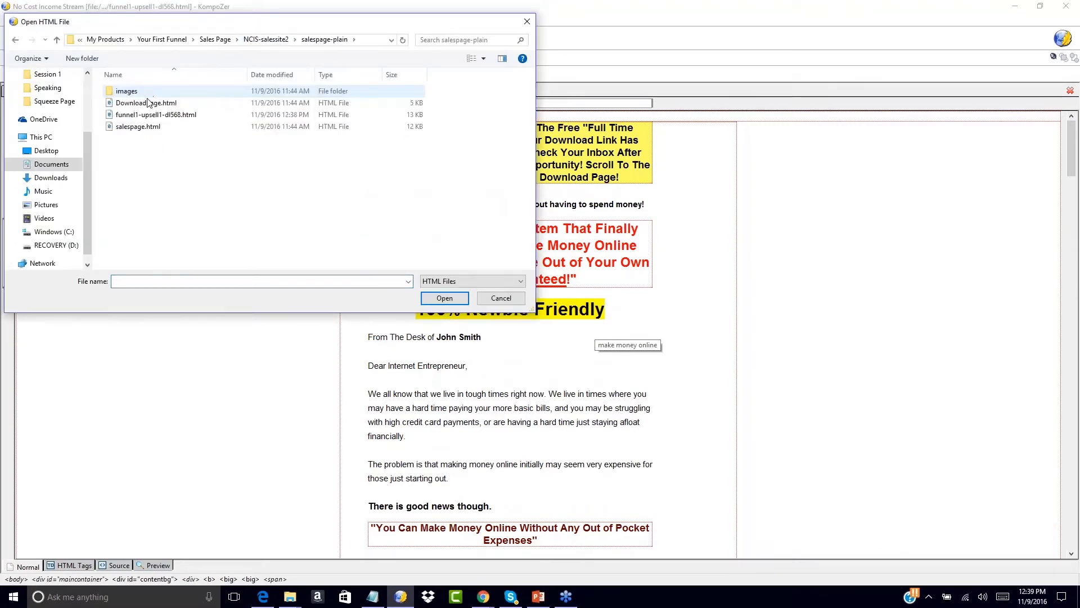
{"action": "left_click", "coordinate": [143, 127]}
{"action": "double_click", "coordinate": [143, 128]}
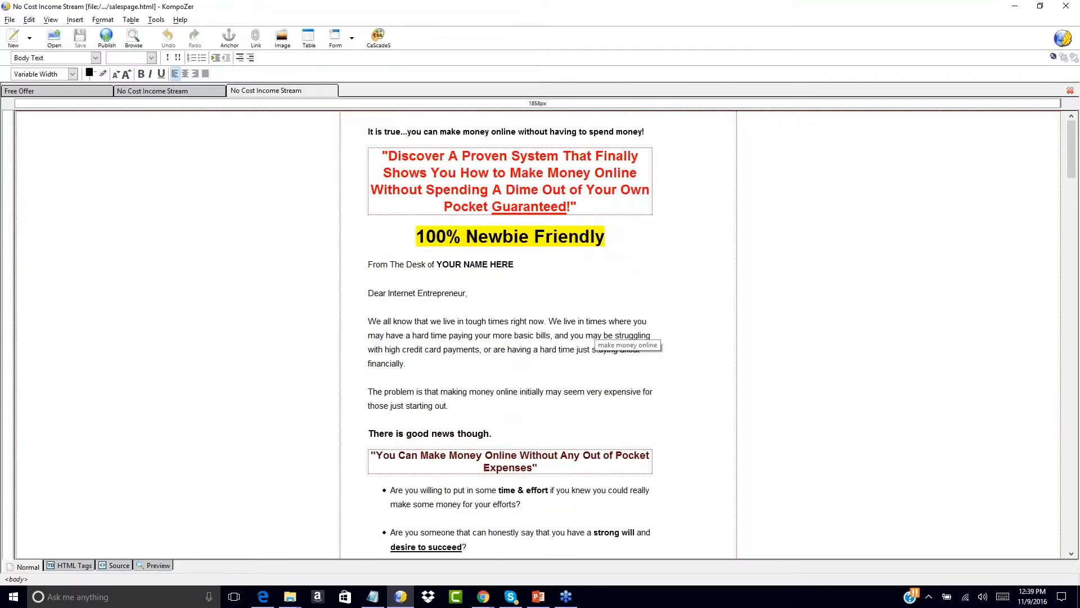
{"action": "left_click", "coordinate": [9, 20]}
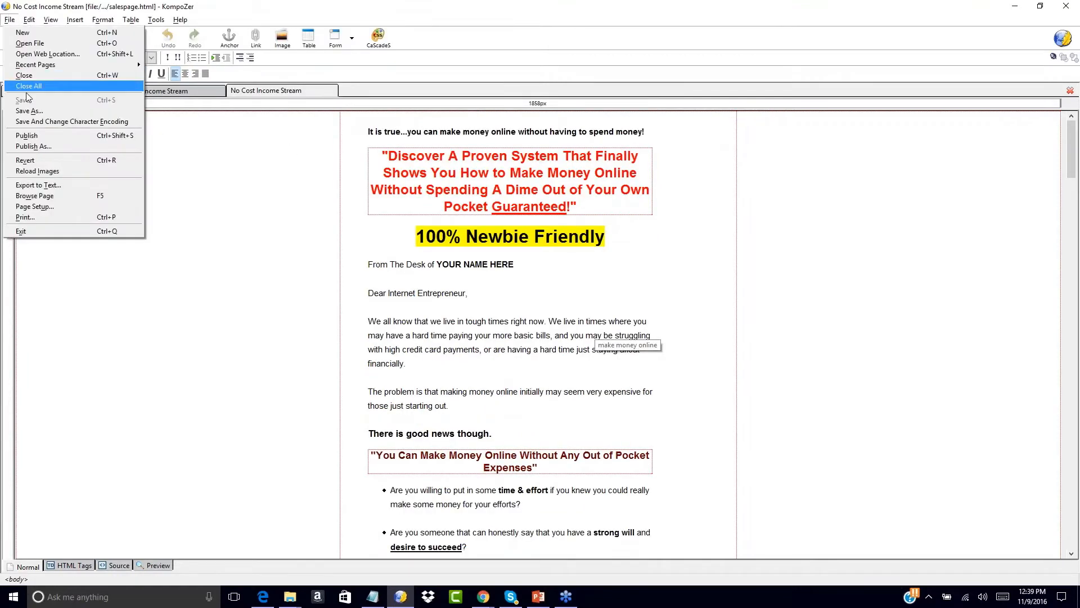
- Save the page as salespage1.html with the file type set to All Files
{"action": "left_click", "coordinate": [26, 106]}
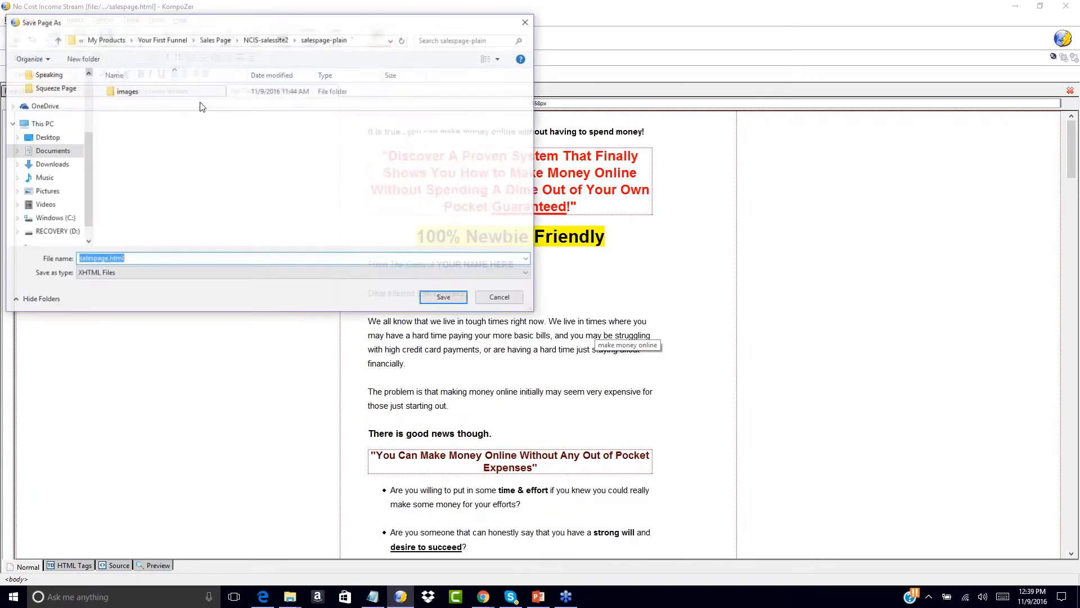
{"action": "left_click", "coordinate": [128, 272]}
{"action": "left_click", "coordinate": [110, 292]}
{"action": "left_click", "coordinate": [107, 258]}
{"action": "left_click", "coordinate": [107, 258]}
{"action": "type", "text": "1"}
{"action": "left_click", "coordinate": [450, 299]}
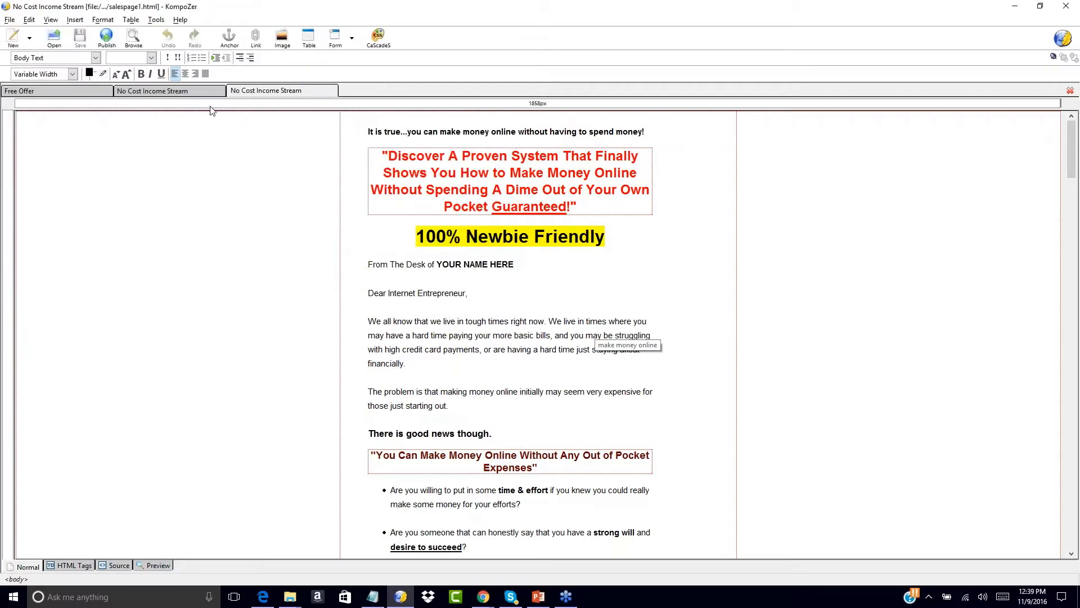
{"action": "left_click", "coordinate": [187, 91]}
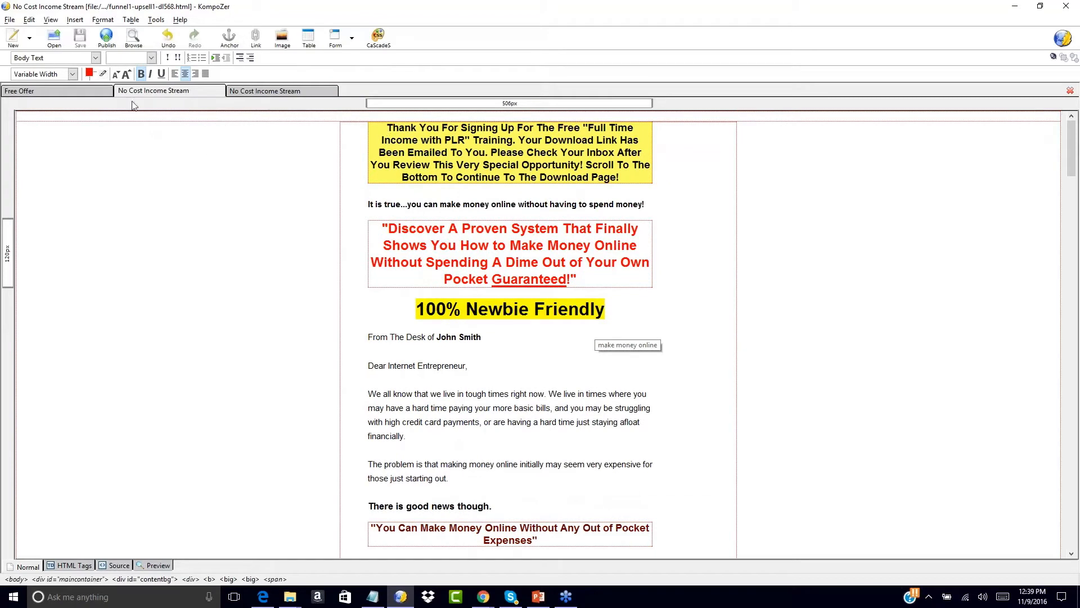
{"action": "left_click", "coordinate": [89, 90]}
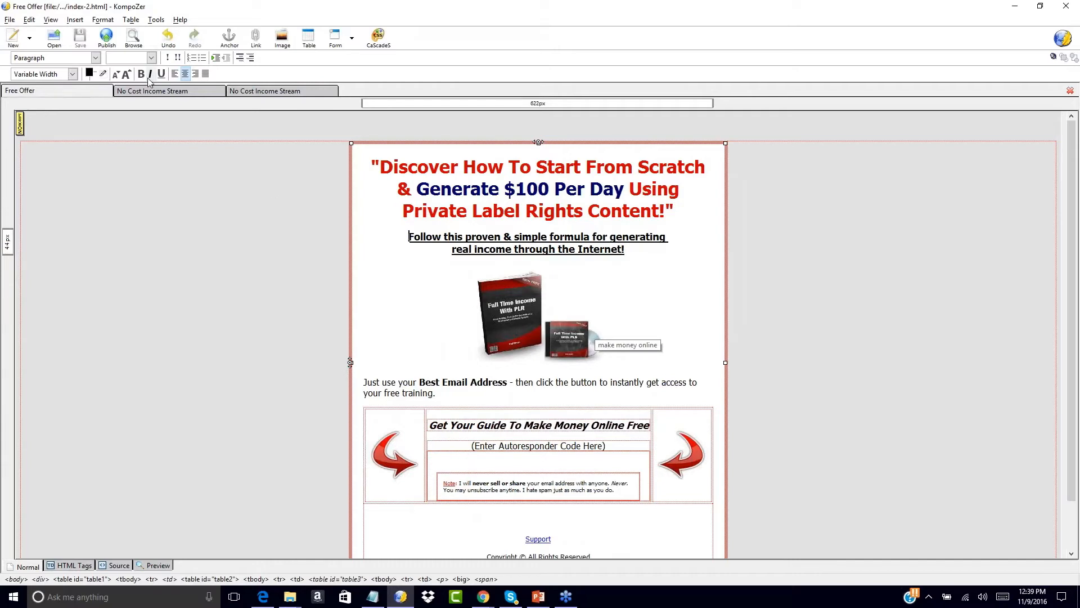
{"action": "left_click", "coordinate": [140, 92]}
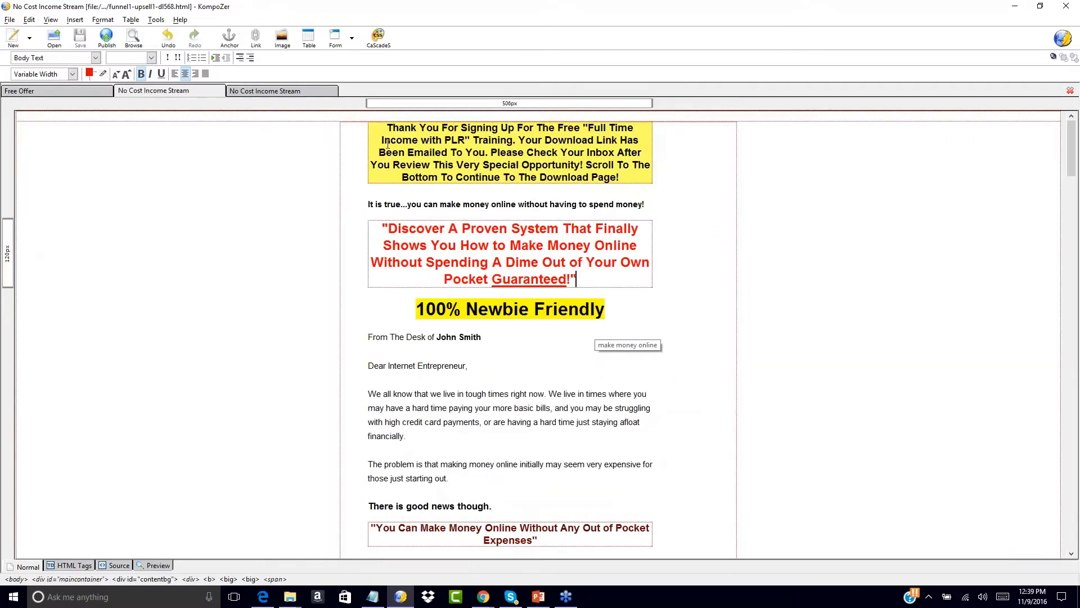
{"action": "left_click", "coordinate": [277, 92]}
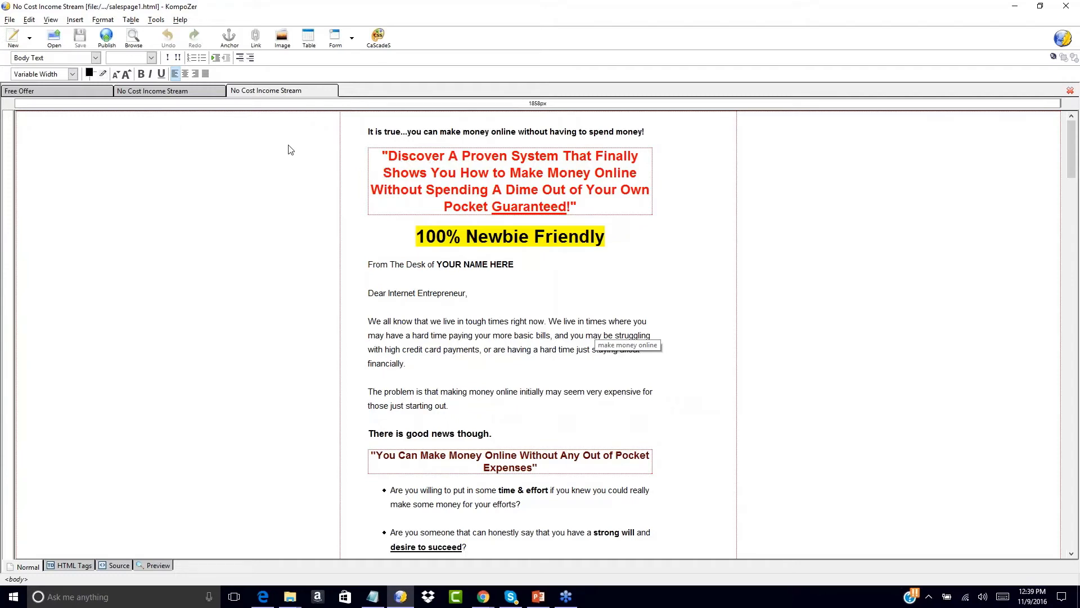
{"action": "left_click", "coordinate": [187, 92]}
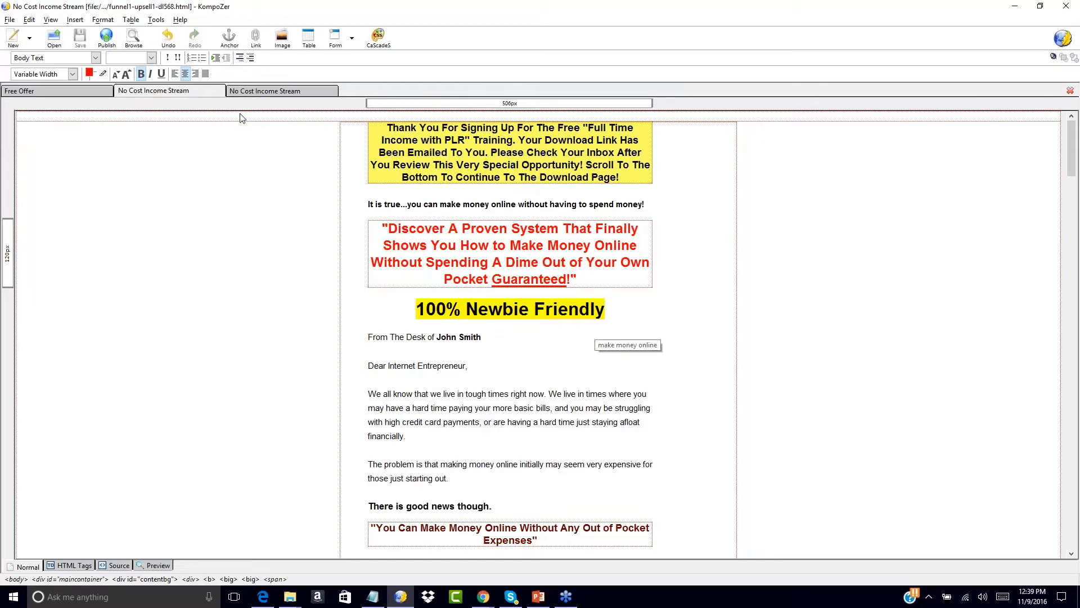
{"action": "left_click", "coordinate": [265, 90]}
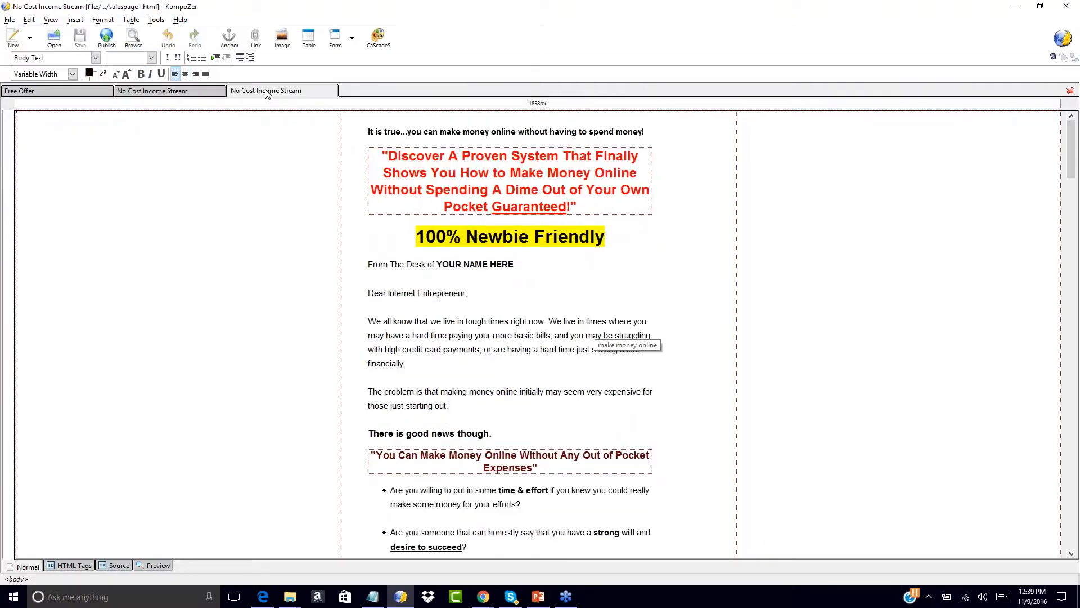
{"action": "left_click", "coordinate": [198, 89]}
{"action": "left_click", "coordinate": [77, 90]}
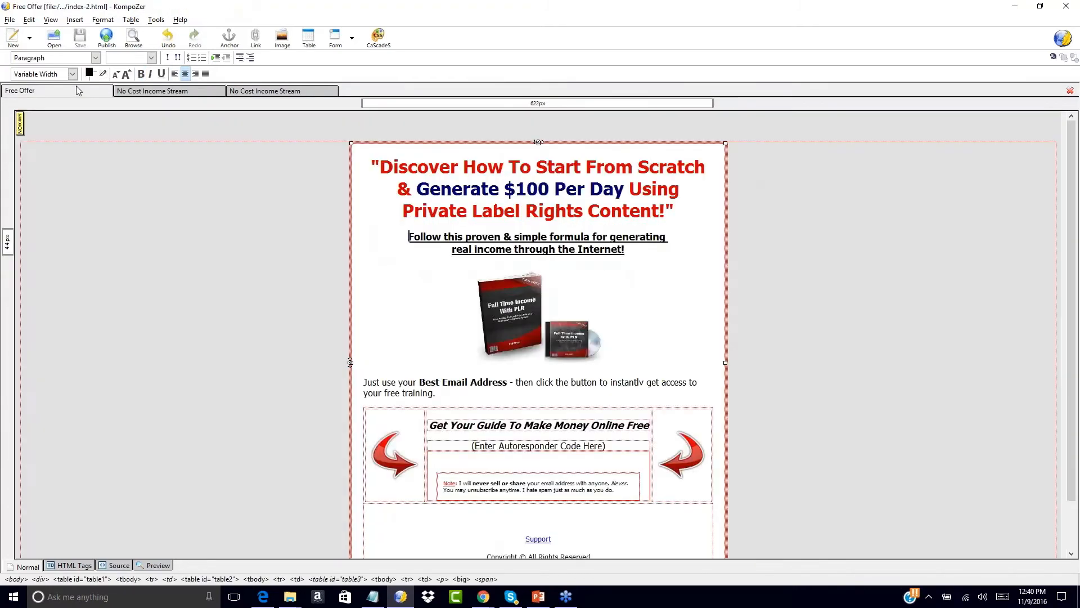
{"action": "left_click", "coordinate": [176, 91]}
{"action": "left_click", "coordinate": [236, 90]}
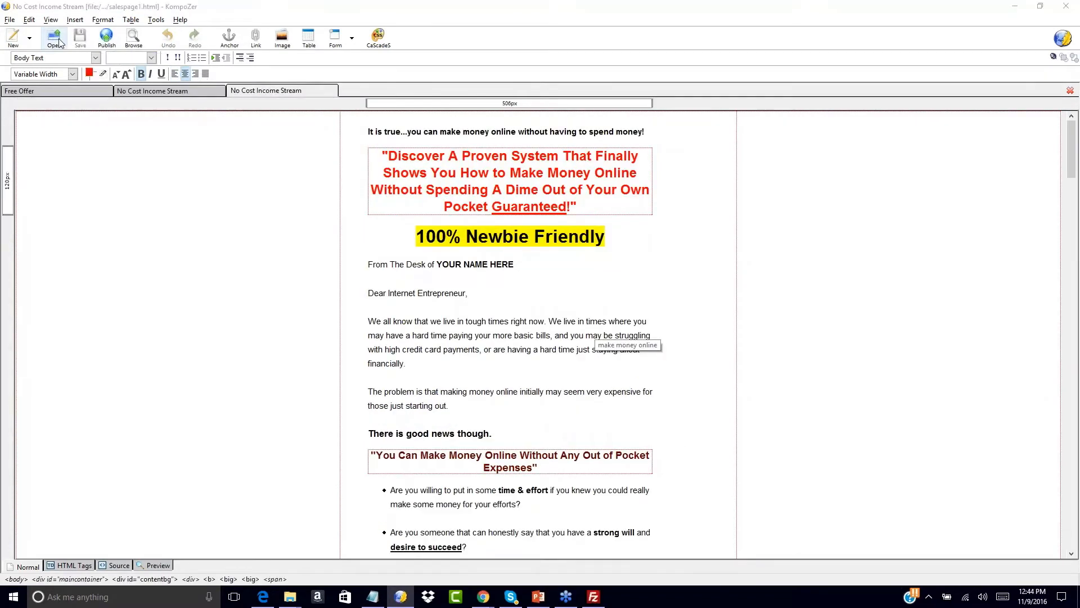
{"action": "left_click", "coordinate": [59, 38]}
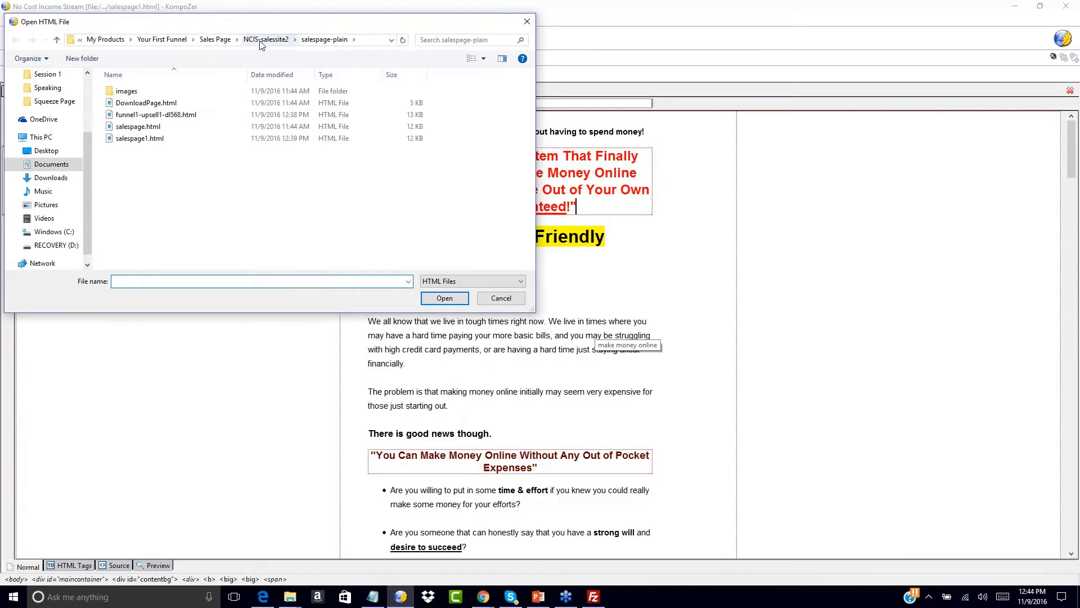
- Go up to Your First Funnel and open Download Page/dl_fulltime_plr_jp.html
{"action": "left_click", "coordinate": [215, 39]}
{"action": "left_click", "coordinate": [231, 39]}
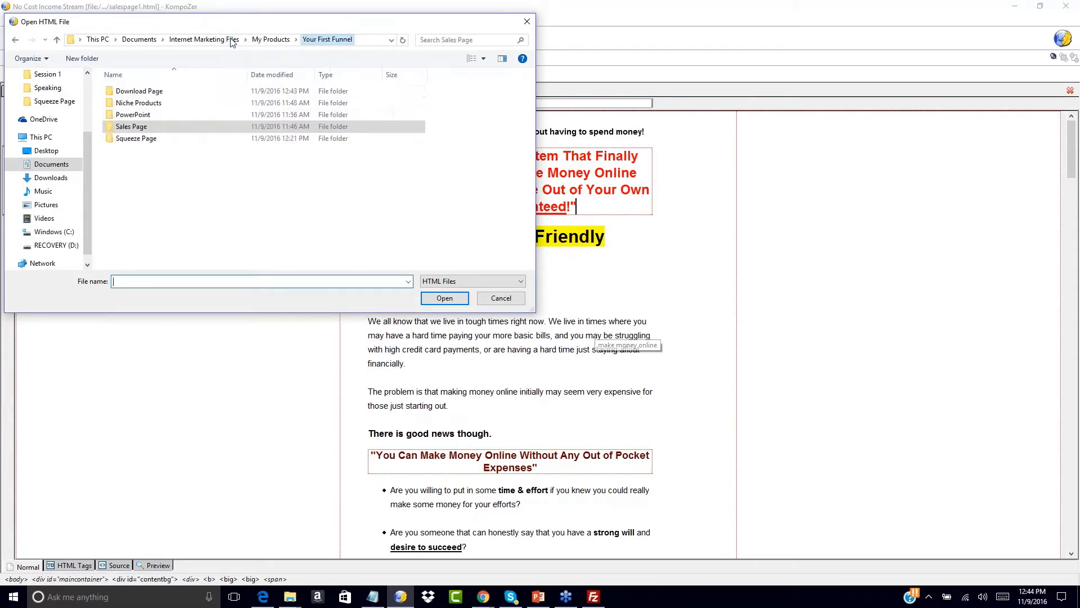
{"action": "double_click", "coordinate": [135, 91]}
{"action": "double_click", "coordinate": [122, 91]}
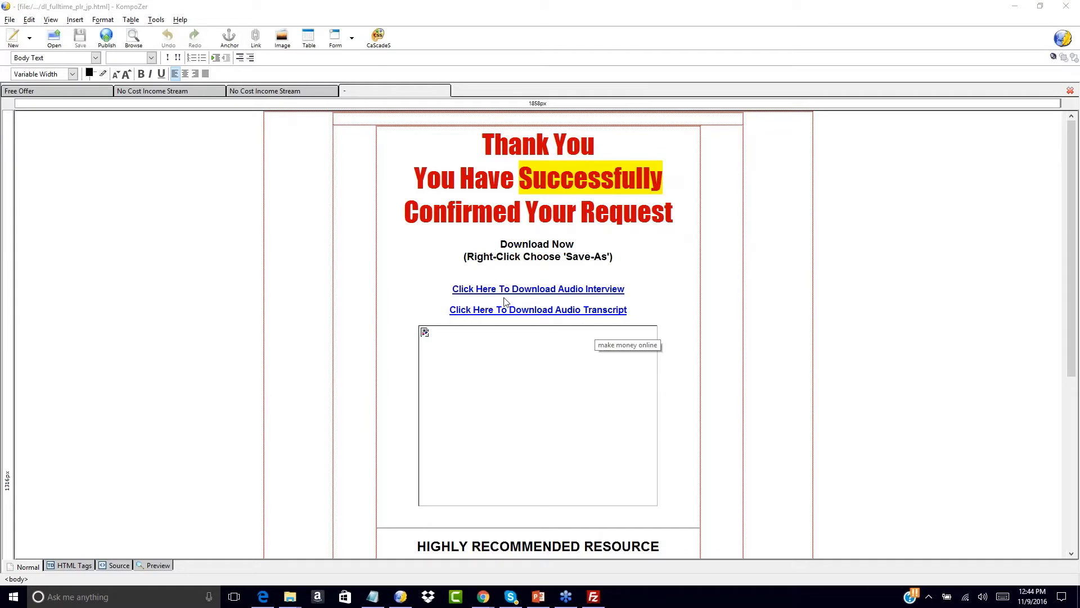
{"action": "mouse_move", "coordinate": [528, 289]}
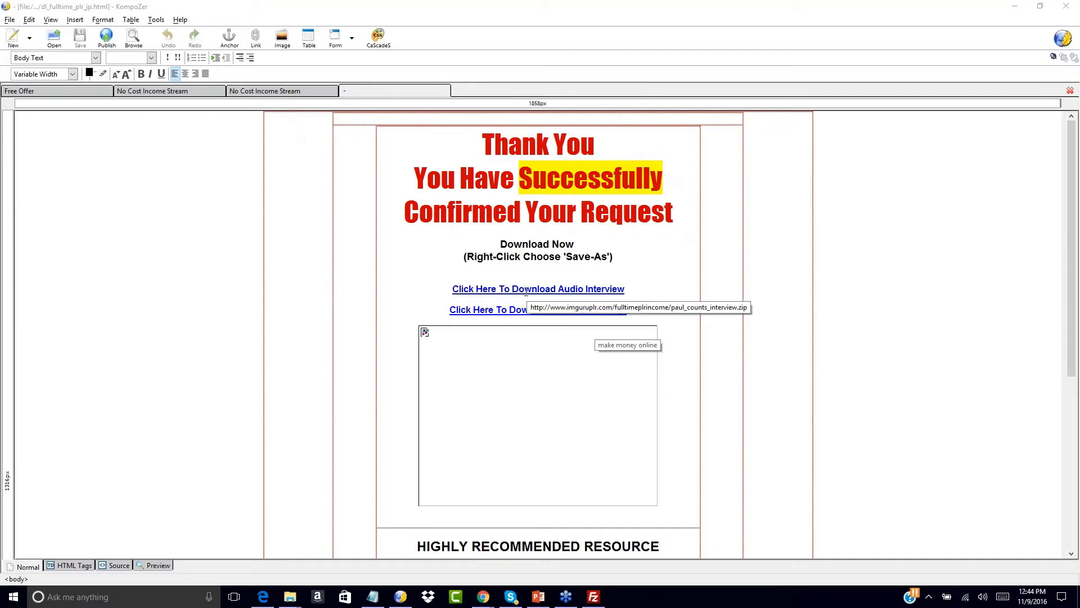
{"action": "mouse_move", "coordinate": [505, 309]}
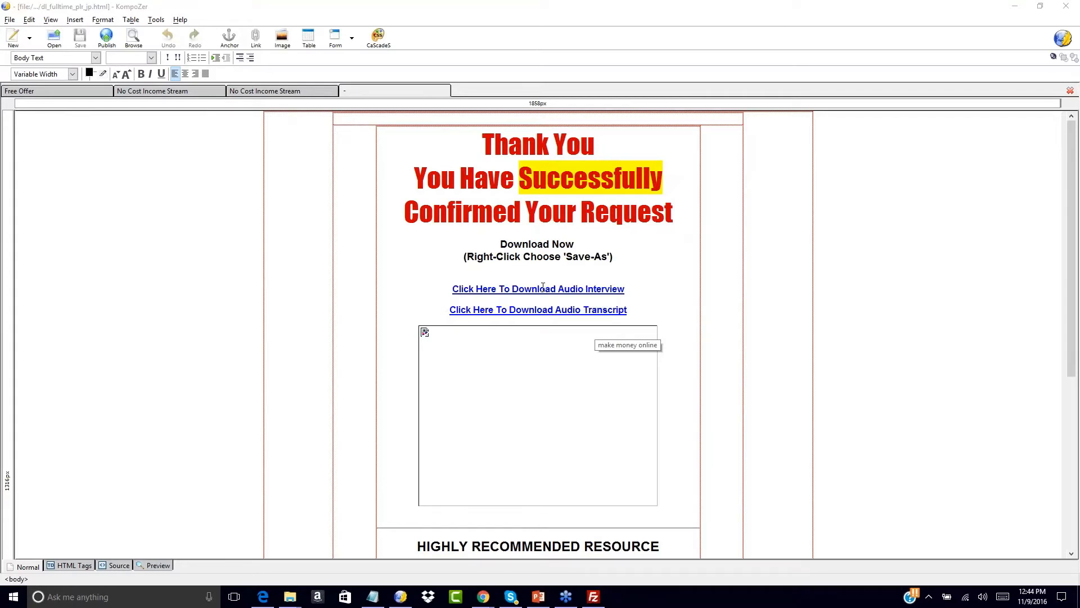
{"action": "double_click", "coordinate": [518, 373]}
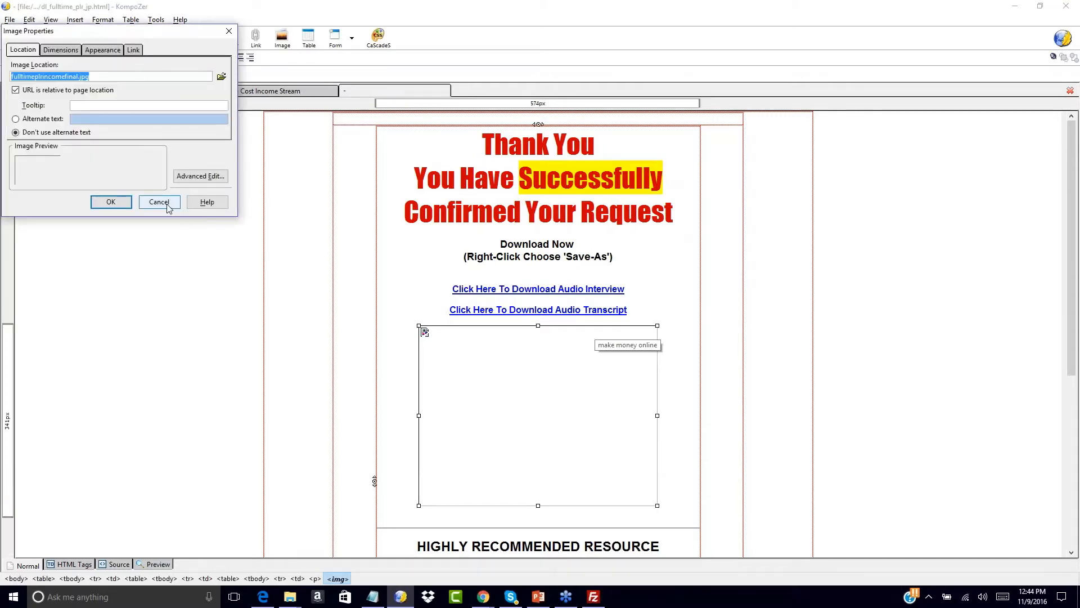
{"action": "left_click", "coordinate": [166, 206]}
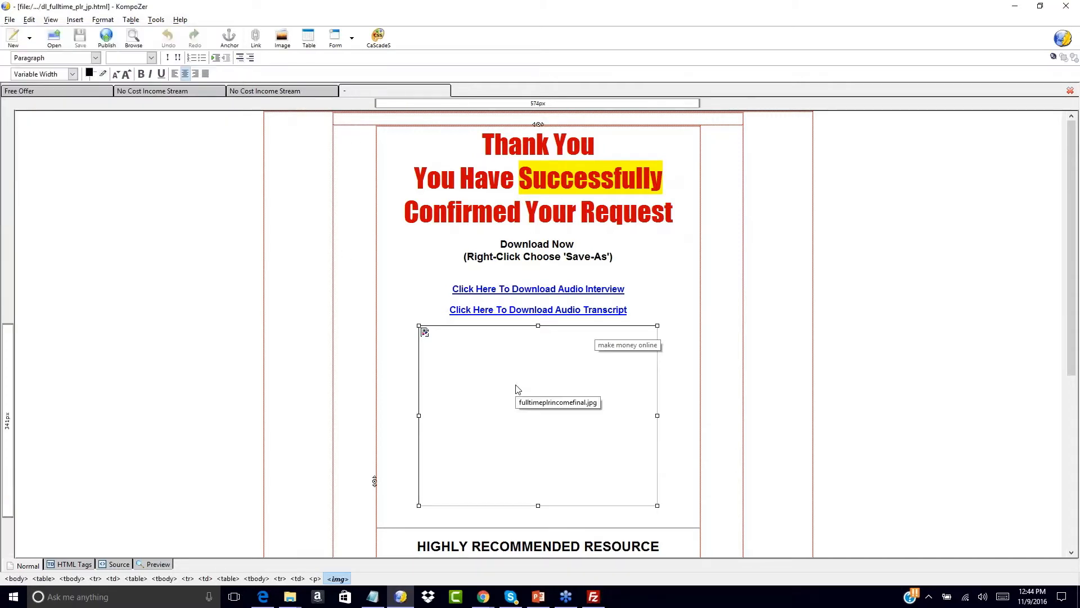
{"action": "key", "text": "Delete"}
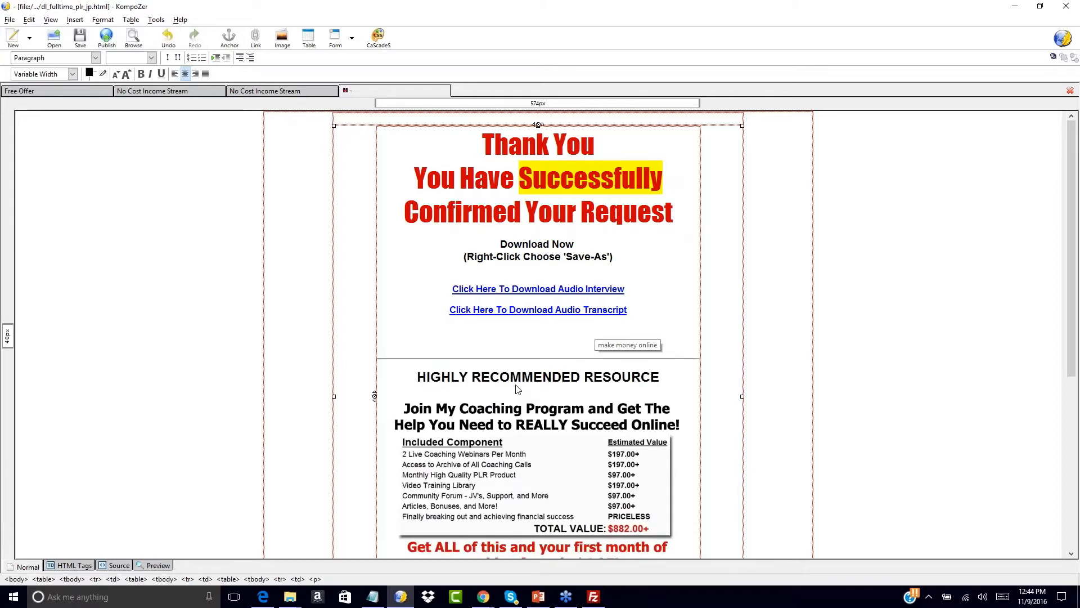
- Delete the empty paragraph and rewrite the headline as 'Your Free Offer Can Be Downloaded Below!'
{"action": "key", "text": "BackSpace"}
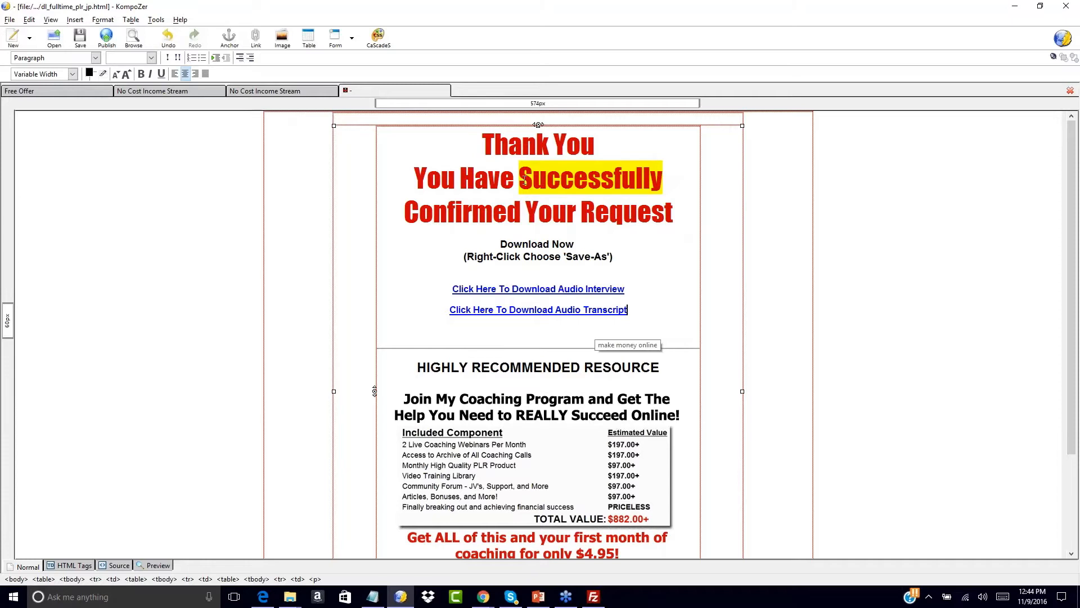
{"action": "left_click_drag", "start_coordinate": [520, 178], "coordinate": [673, 213]}
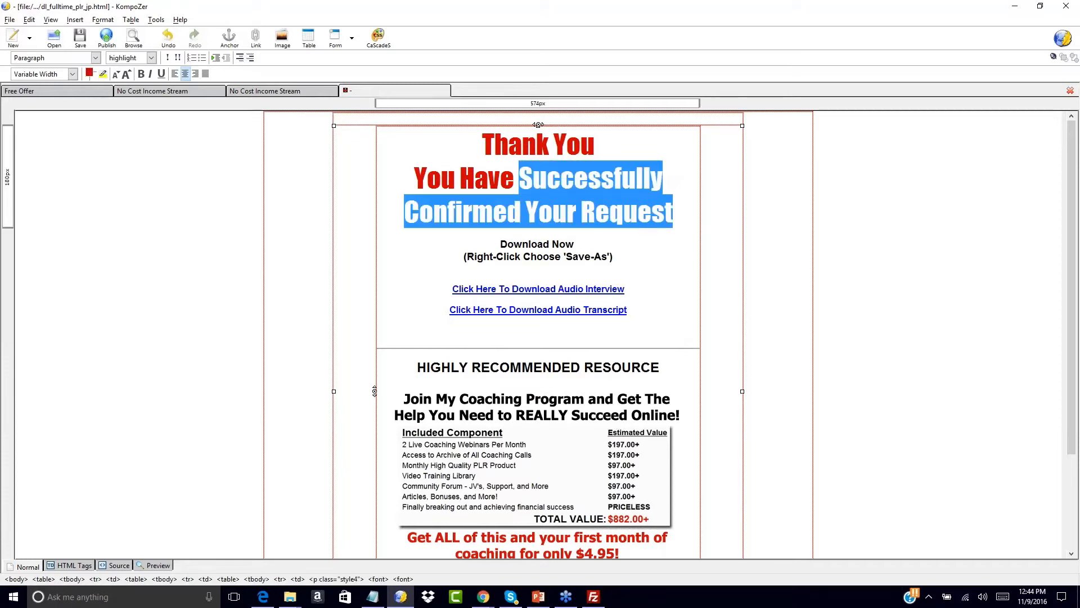
{"action": "key", "text": "BackSpace"}
{"action": "key", "text": "BackSpace"}
{"action": "key", "text": "BackSpace"}
{"action": "key", "text": "BackSpace"}
{"action": "key", "text": "BackSpace"}
{"action": "key", "text": "BackSpace"}
{"action": "key", "text": "BackSpace"}
{"action": "type", "text": "r D"}
{"action": "key", "text": "BackSpace"}
{"action": "type", "text": "Fre"}
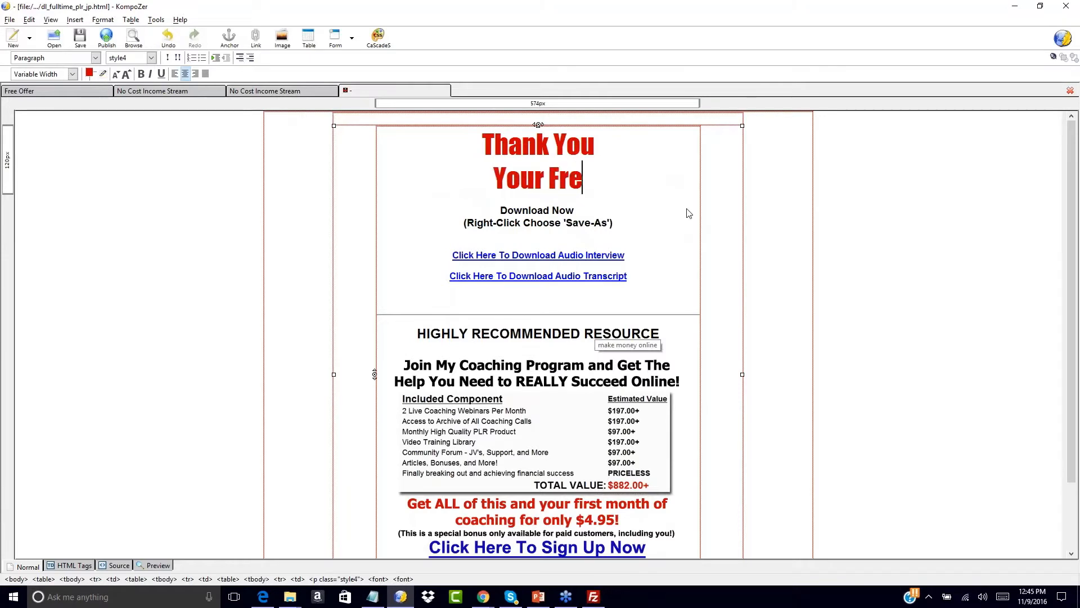
{"action": "type", "text": "e Offer Can B"}
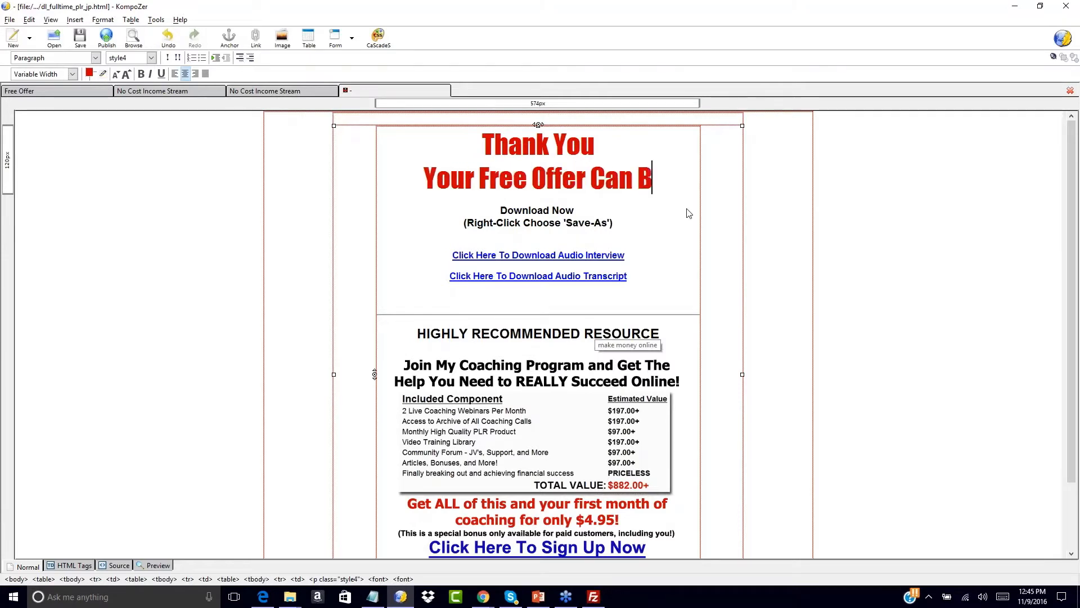
{"action": "type", "text": "e Download"}
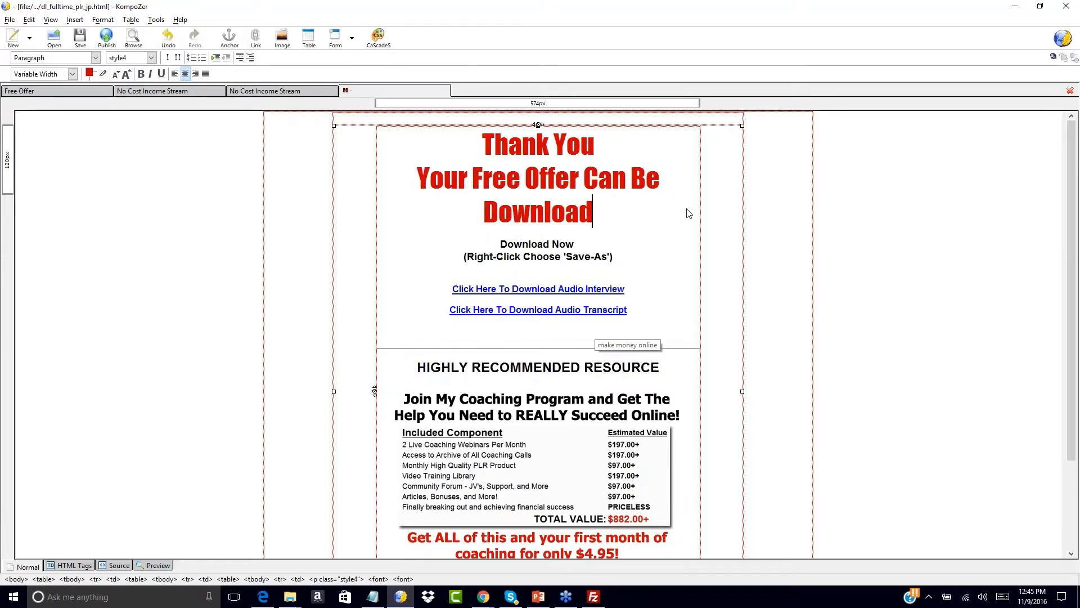
{"action": "type", "text": "ed Brlow"}
{"action": "key", "text": "BackSpace"}
{"action": "key", "text": "BackSpace"}
{"action": "key", "text": "BackSpace"}
{"action": "key", "text": "BackSpace"}
{"action": "type", "text": "elow!"}
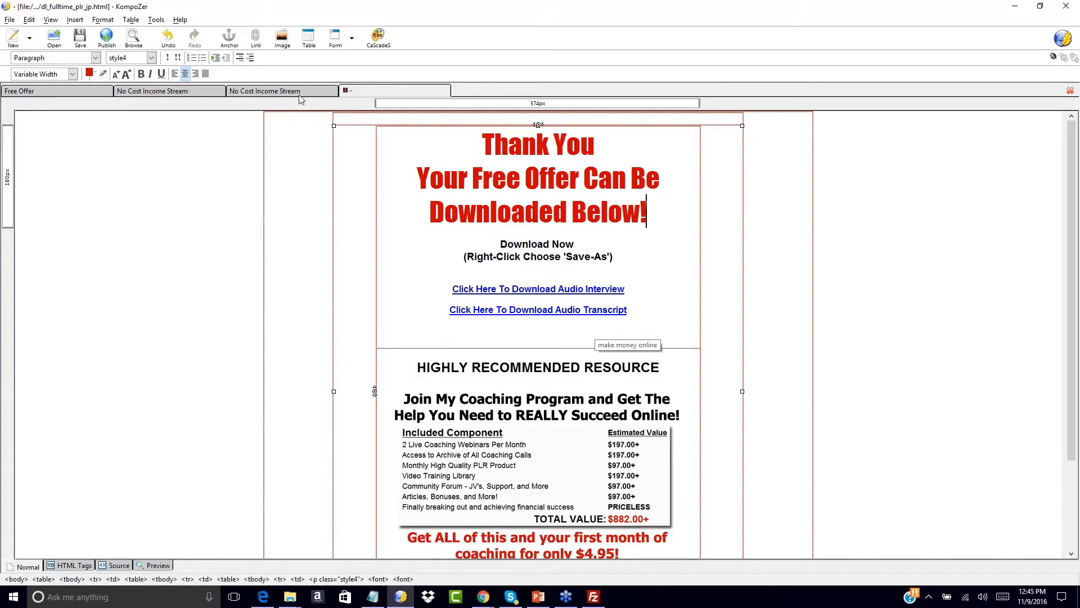
{"action": "left_click", "coordinate": [280, 91]}
{"action": "scroll", "coordinate": [310, 353], "scroll_direction": "down", "scroll_amount": 20}
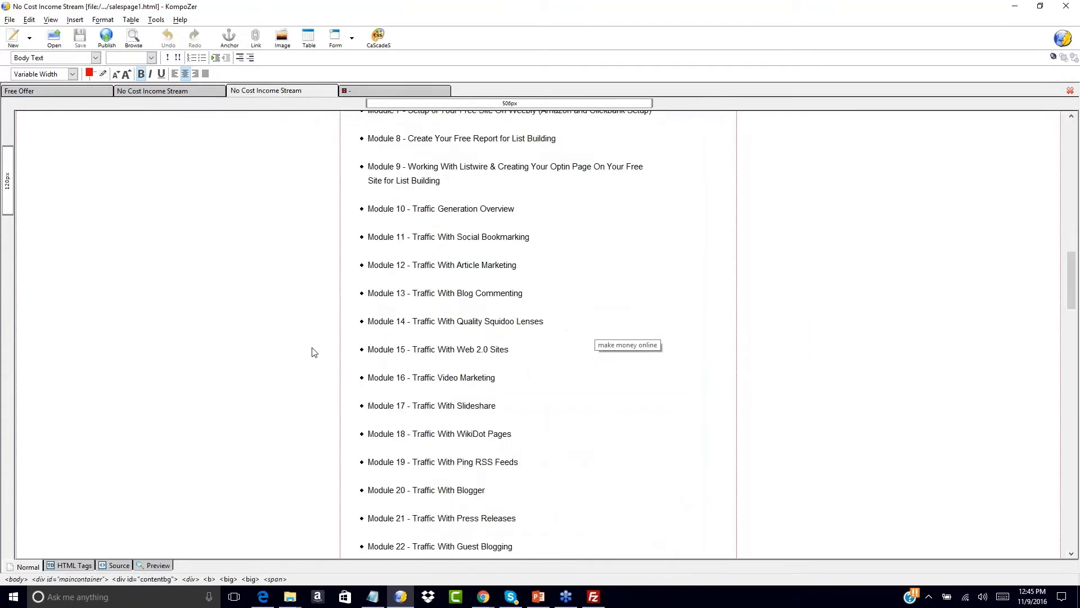
{"action": "scroll", "coordinate": [314, 353], "scroll_direction": "down", "scroll_amount": 5}
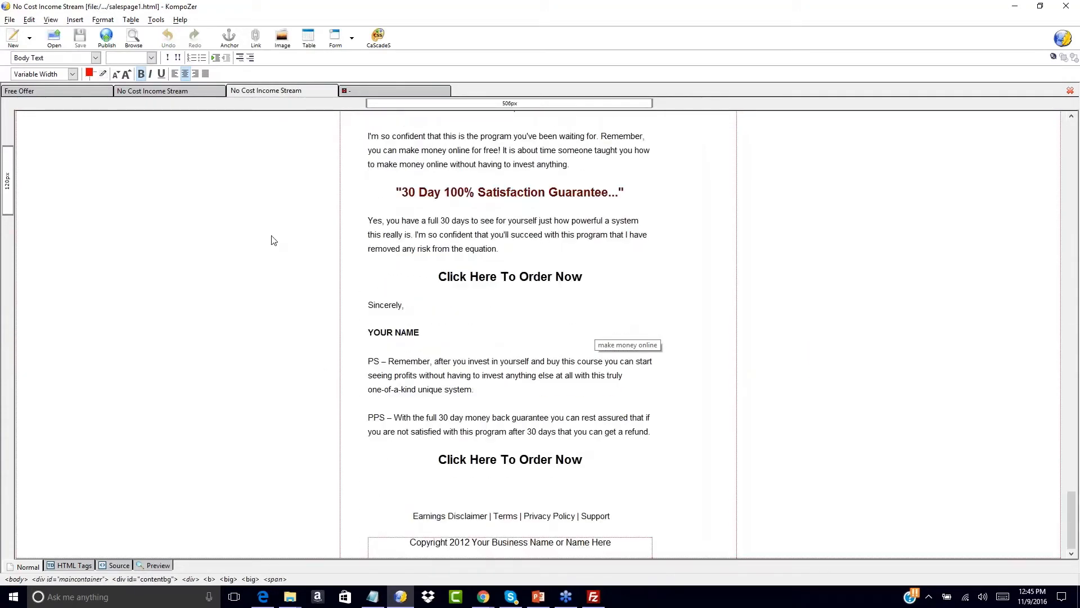
{"action": "left_click", "coordinate": [158, 91]}
{"action": "scroll", "coordinate": [368, 388], "scroll_direction": "down", "scroll_amount": 13}
{"action": "scroll", "coordinate": [369, 388], "scroll_direction": "down", "scroll_amount": 20}
{"action": "left_click_drag", "start_coordinate": [448, 361], "coordinate": [623, 375]}
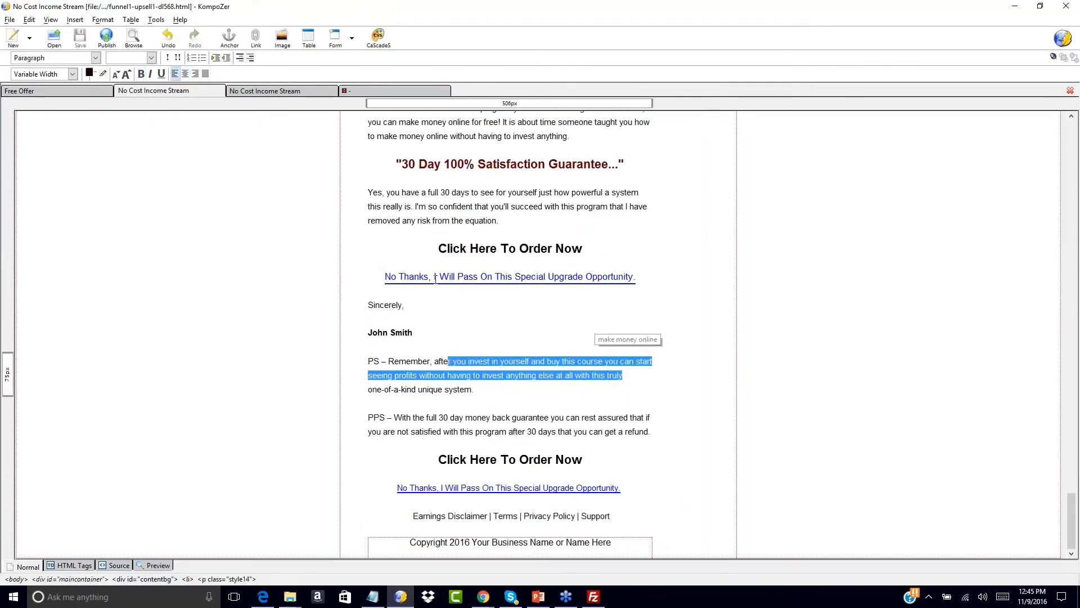
{"action": "left_click", "coordinate": [437, 303]}
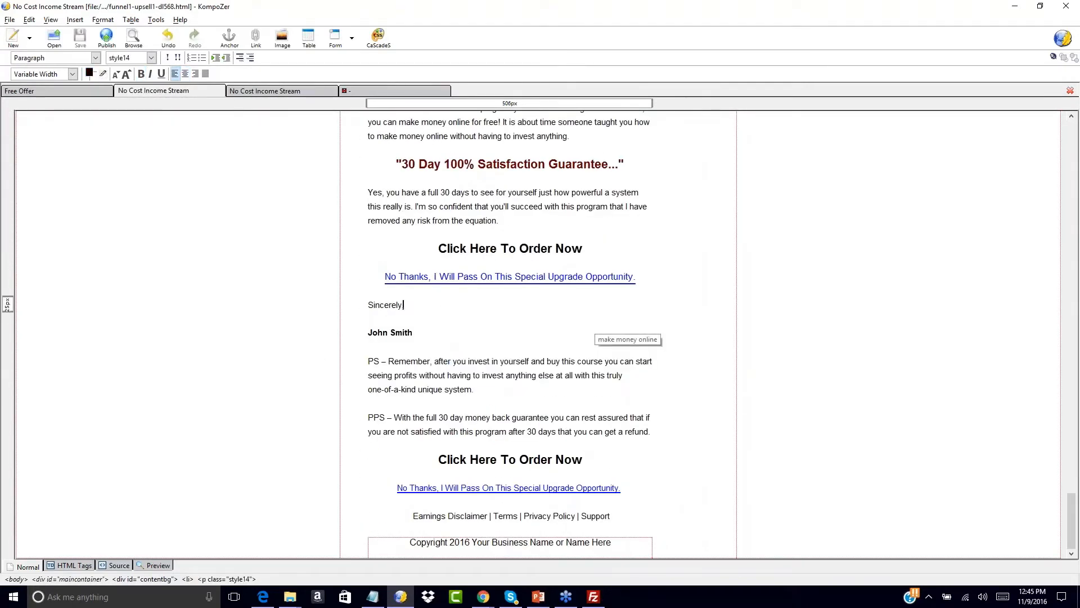
{"action": "left_click", "coordinate": [377, 90]}
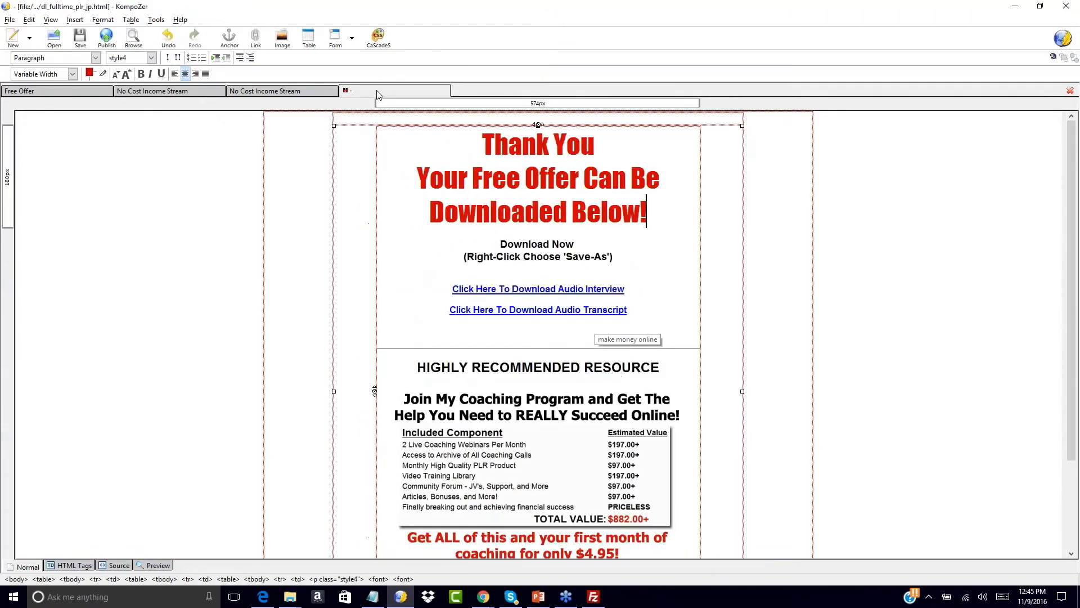
{"action": "scroll", "coordinate": [349, 290], "scroll_direction": "down", "scroll_amount": 2}
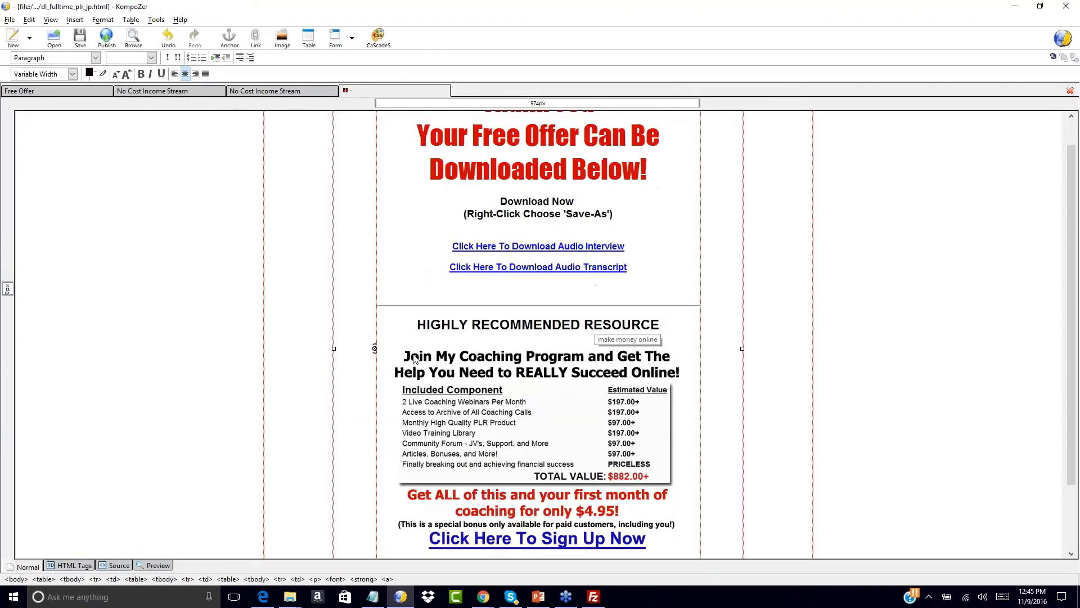
{"action": "scroll", "coordinate": [401, 256], "scroll_direction": "up", "scroll_amount": 2}
{"action": "scroll", "coordinate": [400, 281], "scroll_direction": "down", "scroll_amount": 4}
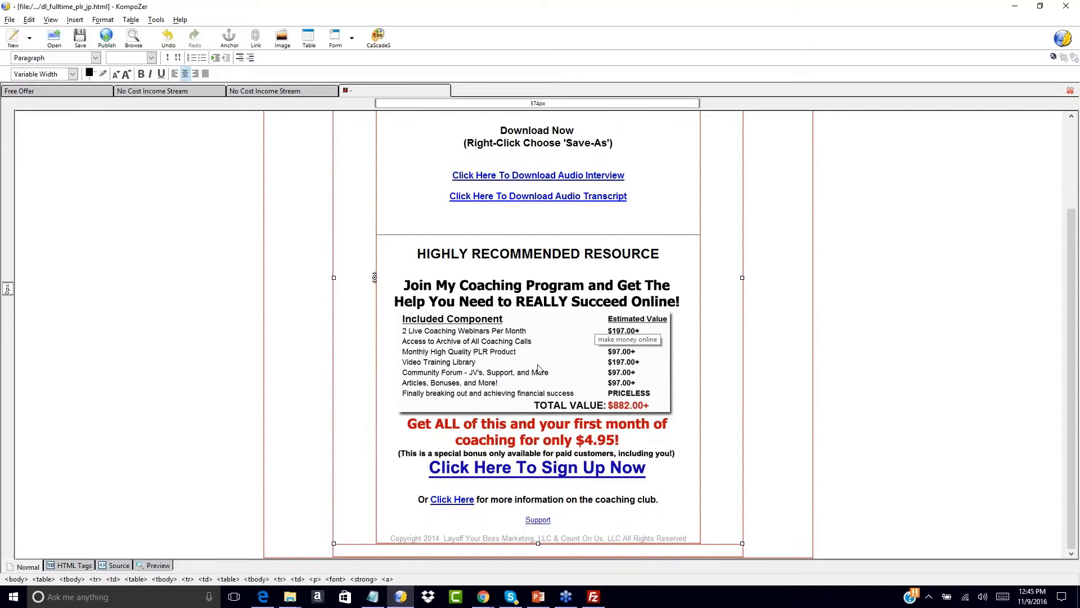
{"action": "scroll", "coordinate": [464, 247], "scroll_direction": "up", "scroll_amount": 3}
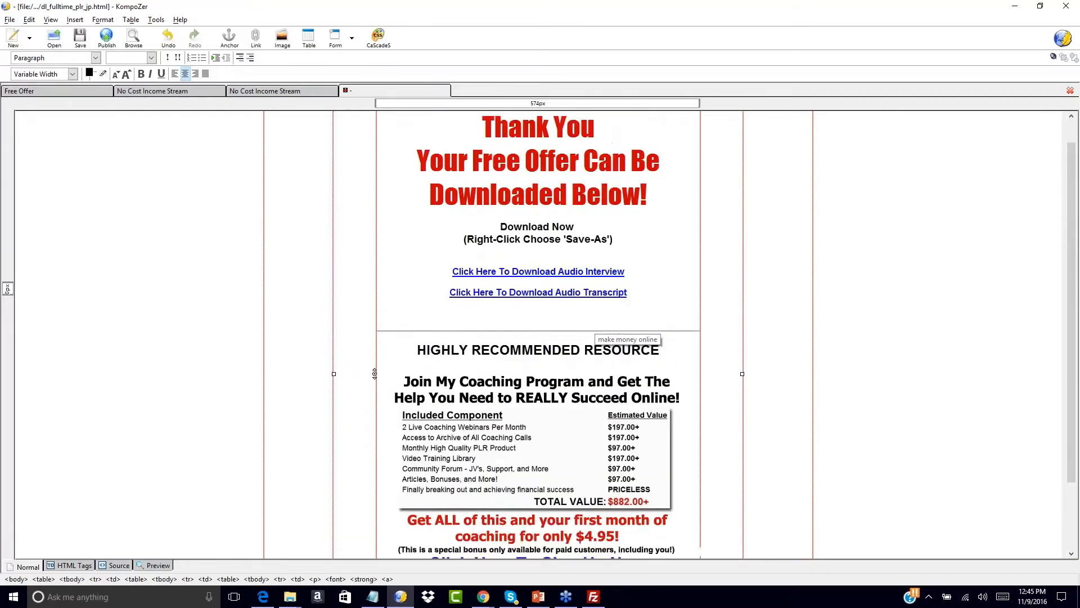
{"action": "scroll", "coordinate": [417, 344], "scroll_direction": "down", "scroll_amount": 2}
{"action": "scroll", "coordinate": [417, 345], "scroll_direction": "down", "scroll_amount": 1}
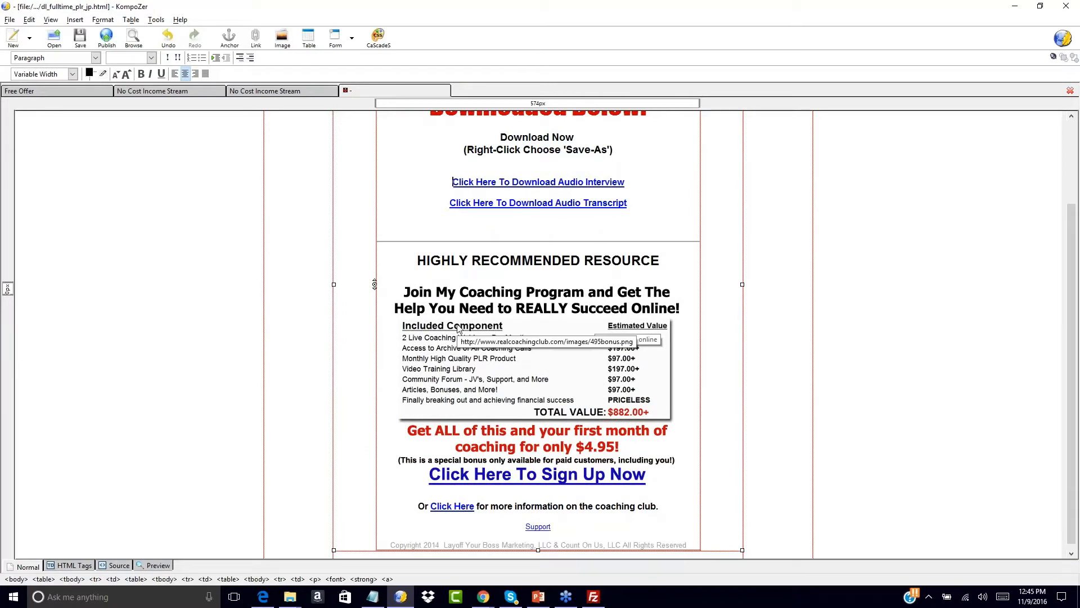
{"action": "left_click", "coordinate": [279, 93]}
{"action": "scroll", "coordinate": [338, 236], "scroll_direction": "up", "scroll_amount": 20}
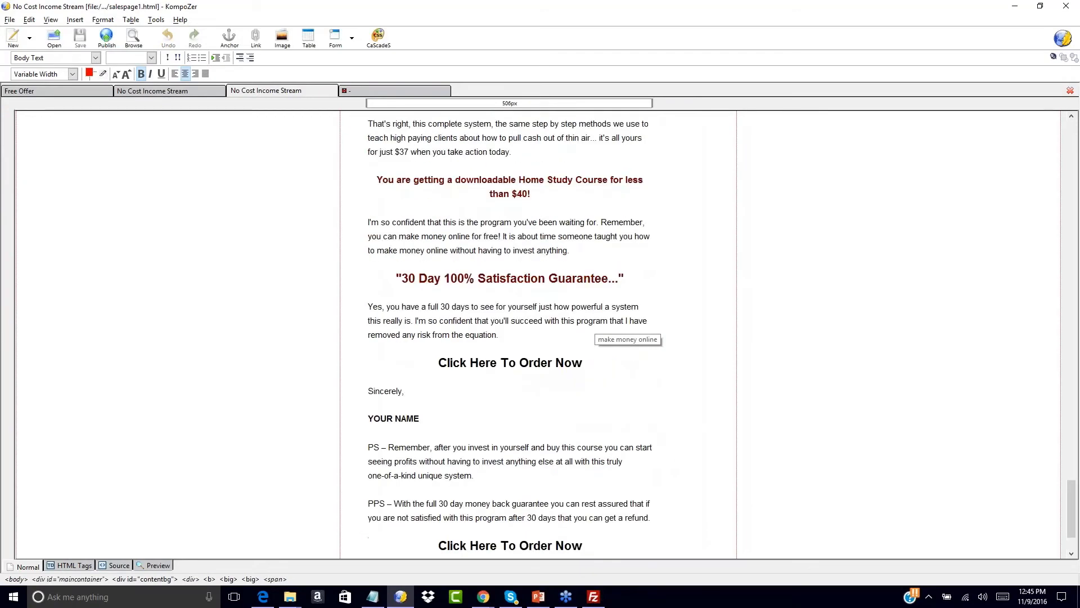
{"action": "scroll", "coordinate": [510, 332], "scroll_direction": "up", "scroll_amount": 20}
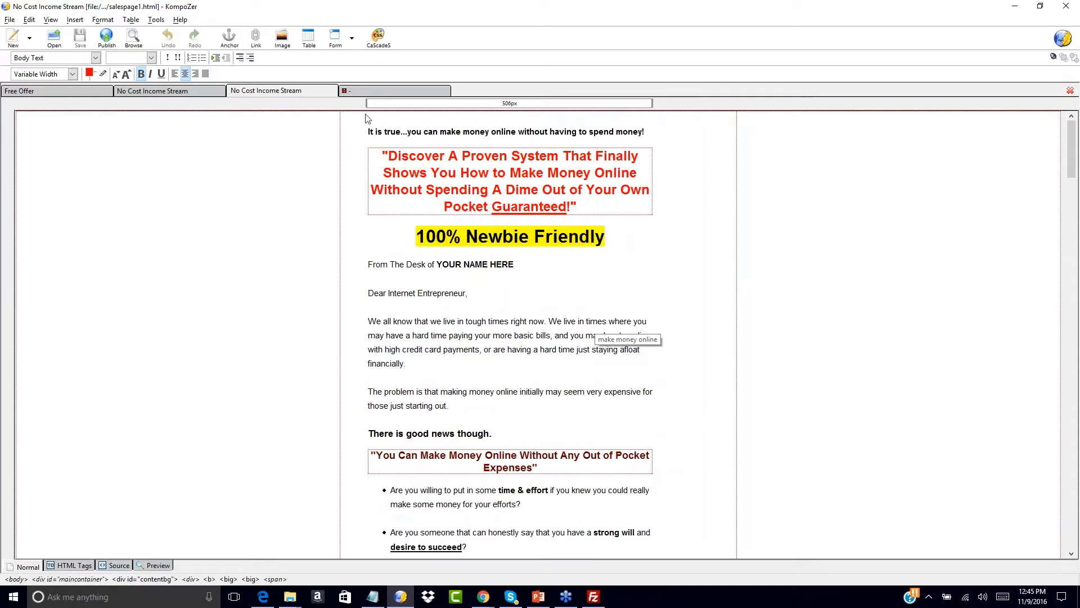
{"action": "left_click", "coordinate": [366, 90]}
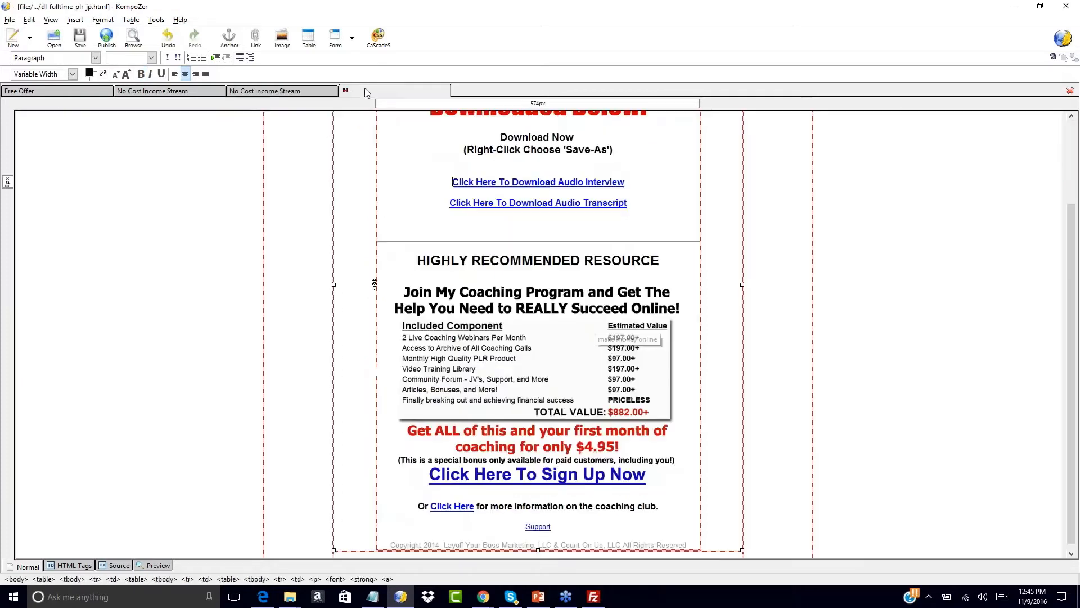
- Change the copyright year from 2014 to 2016 and delete the company name
{"action": "left_click", "coordinate": [459, 304]}
{"action": "left_click", "coordinate": [689, 312]}
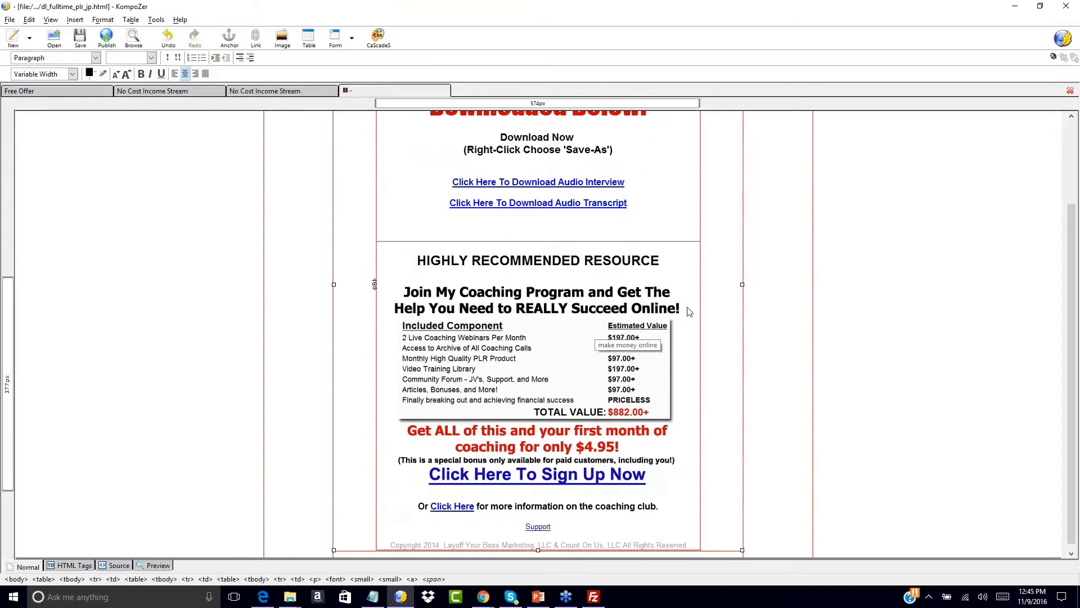
{"action": "left_click", "coordinate": [439, 538]}
{"action": "key", "text": "BackSpace"}
{"action": "type", "text": "6"}
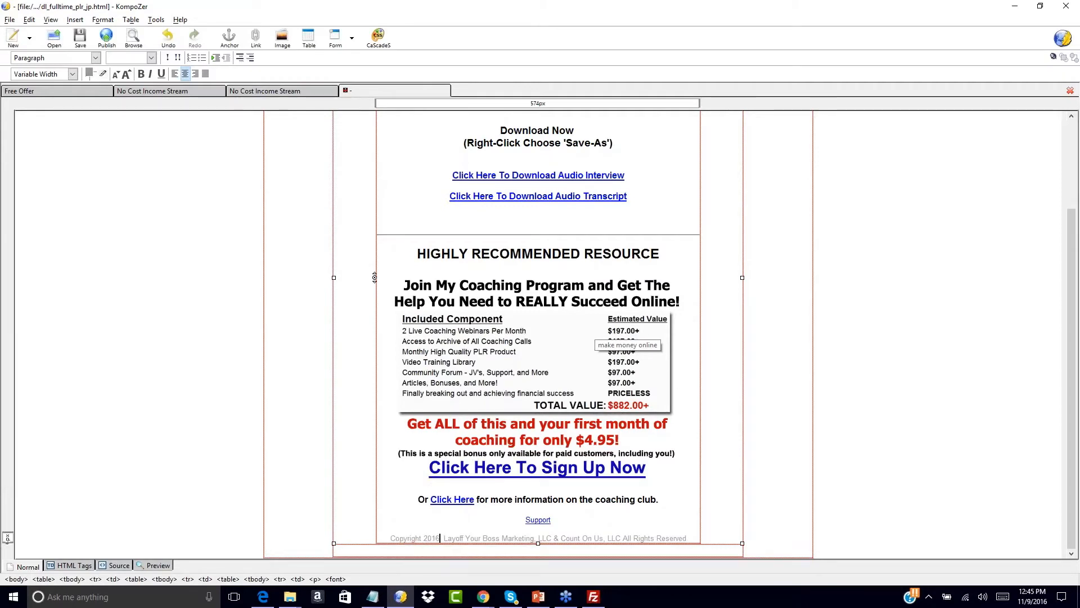
{"action": "left_click_drag", "start_coordinate": [444, 538], "coordinate": [620, 535]}
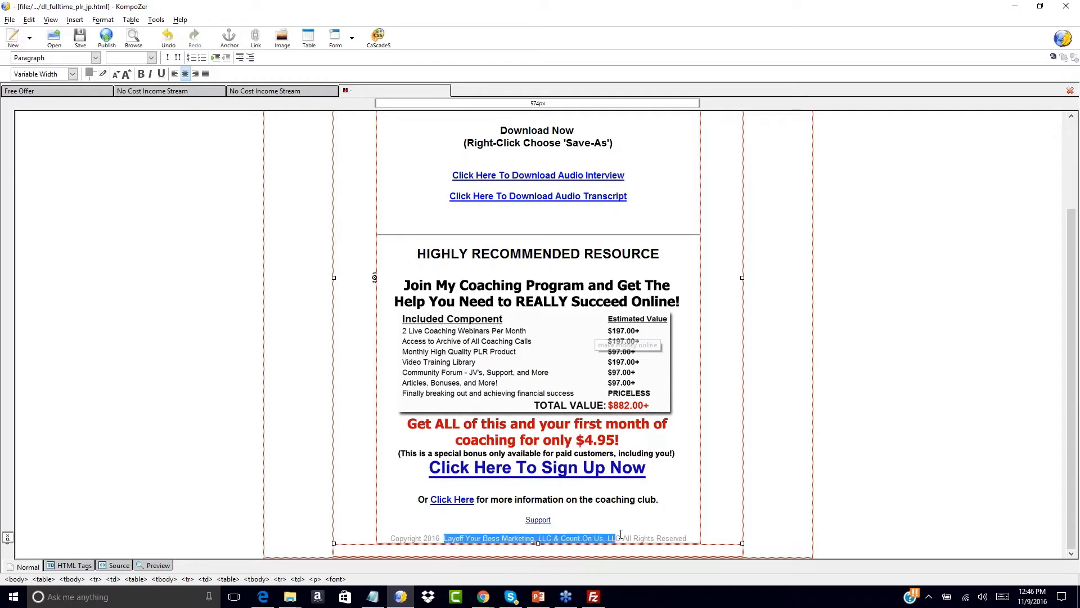
{"action": "key", "text": "BackSpace"}
{"action": "key", "text": "BackSpace"}
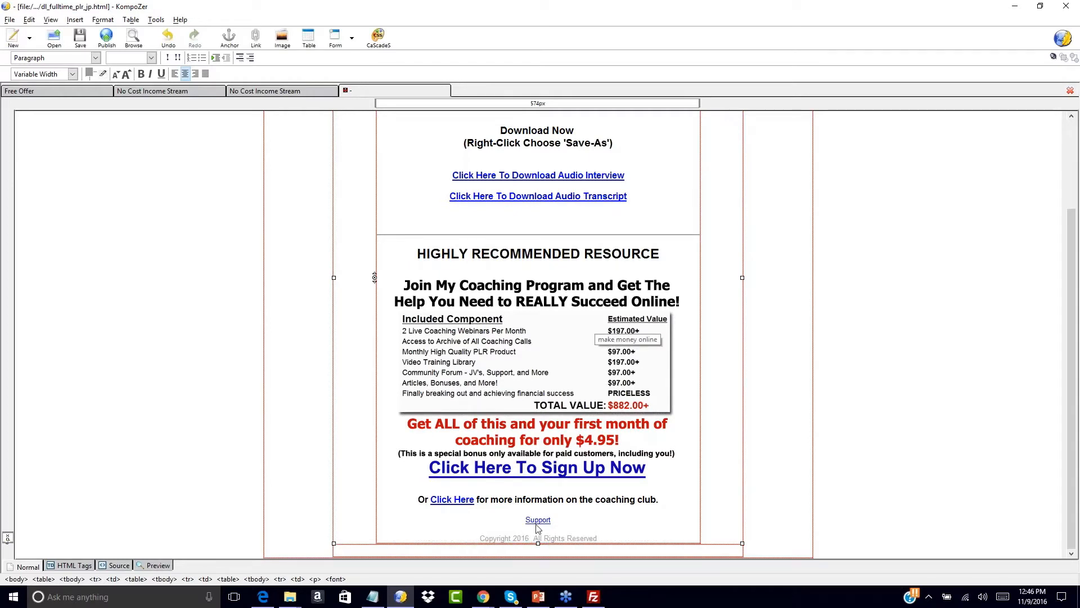
- Set the Support link's location to the '#' placeholder
{"action": "double_click", "coordinate": [538, 520]}
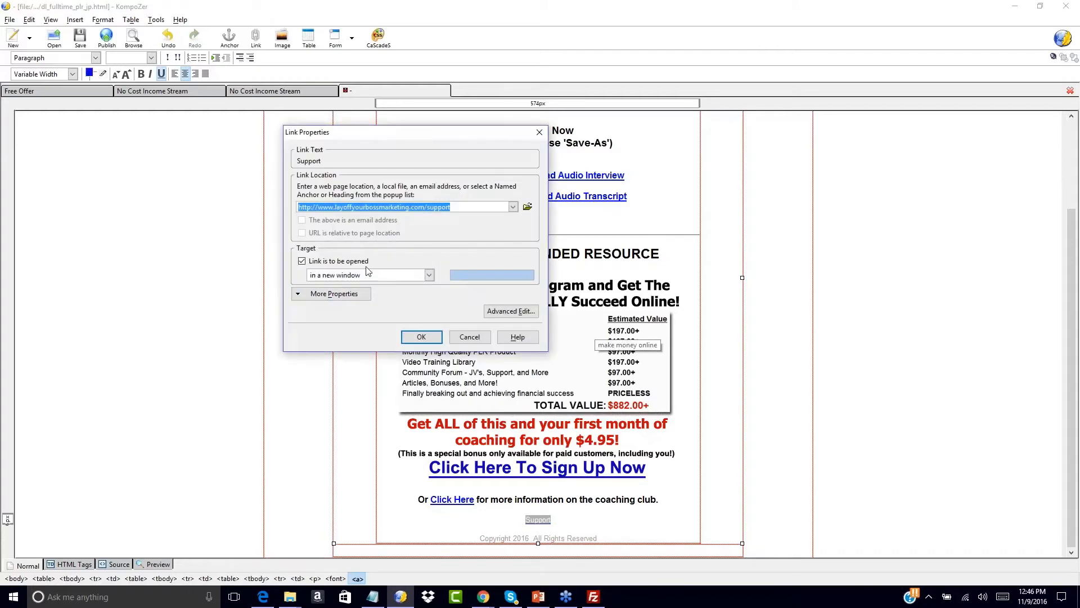
{"action": "type", "text": "#"}
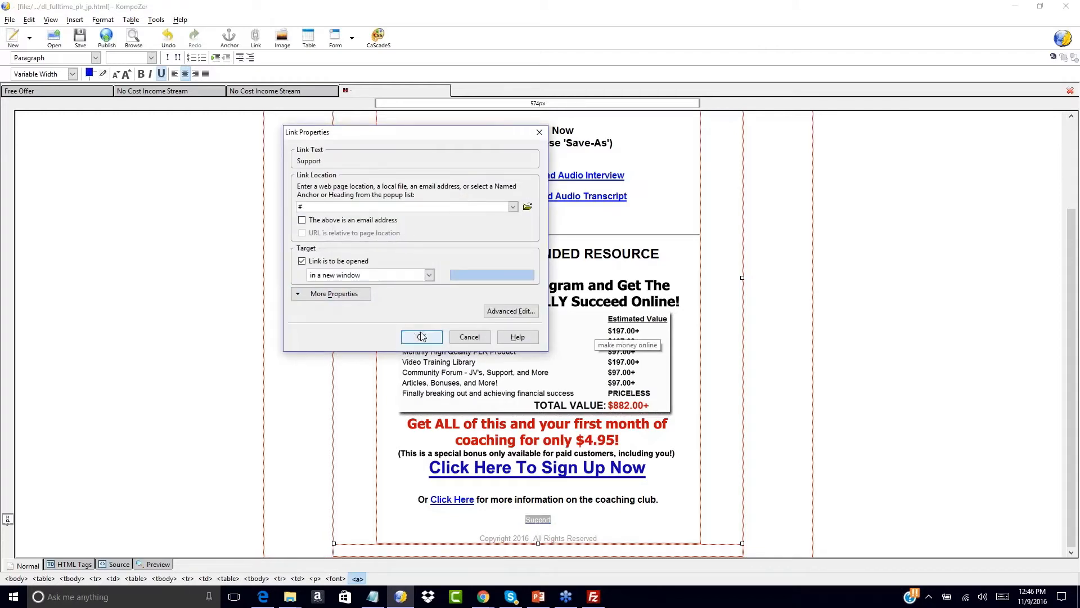
{"action": "left_click", "coordinate": [421, 336]}
{"action": "left_click", "coordinate": [615, 512]}
{"action": "scroll", "coordinate": [630, 432], "scroll_direction": "up", "scroll_amount": 3}
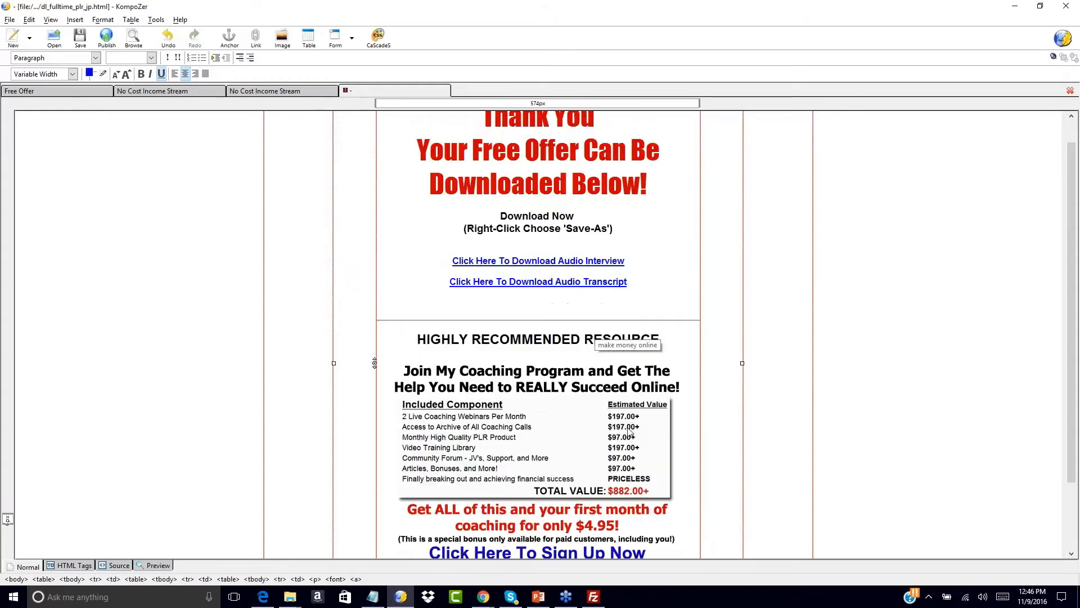
{"action": "scroll", "coordinate": [630, 432], "scroll_direction": "up", "scroll_amount": 1}
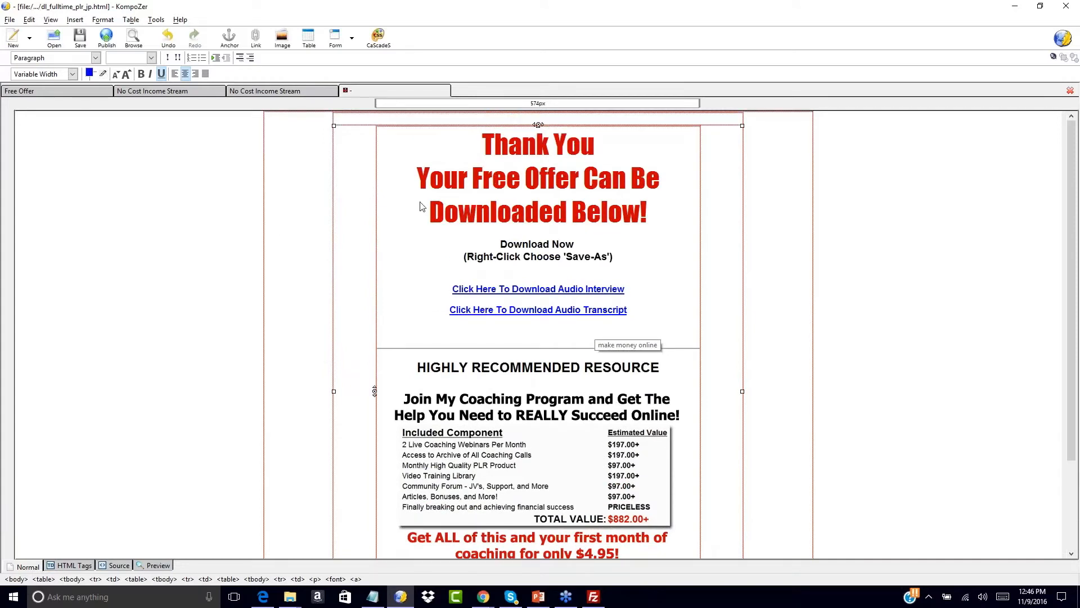
{"action": "scroll", "coordinate": [431, 234], "scroll_direction": "down", "scroll_amount": 3}
{"action": "scroll", "coordinate": [431, 234], "scroll_direction": "up", "scroll_amount": 3}
{"action": "left_click_drag", "start_coordinate": [454, 288], "coordinate": [626, 289]}
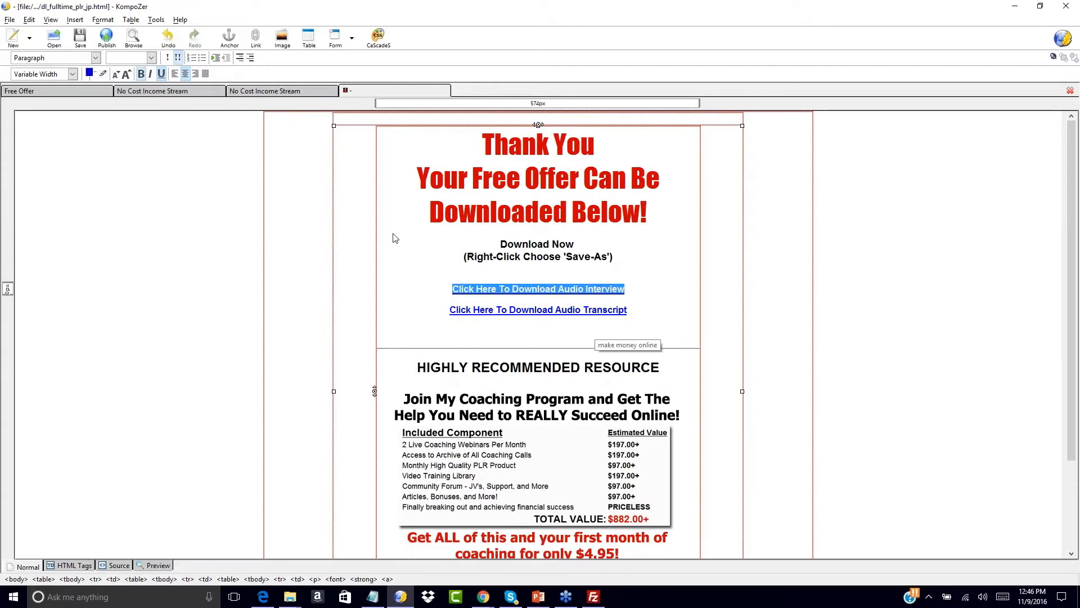
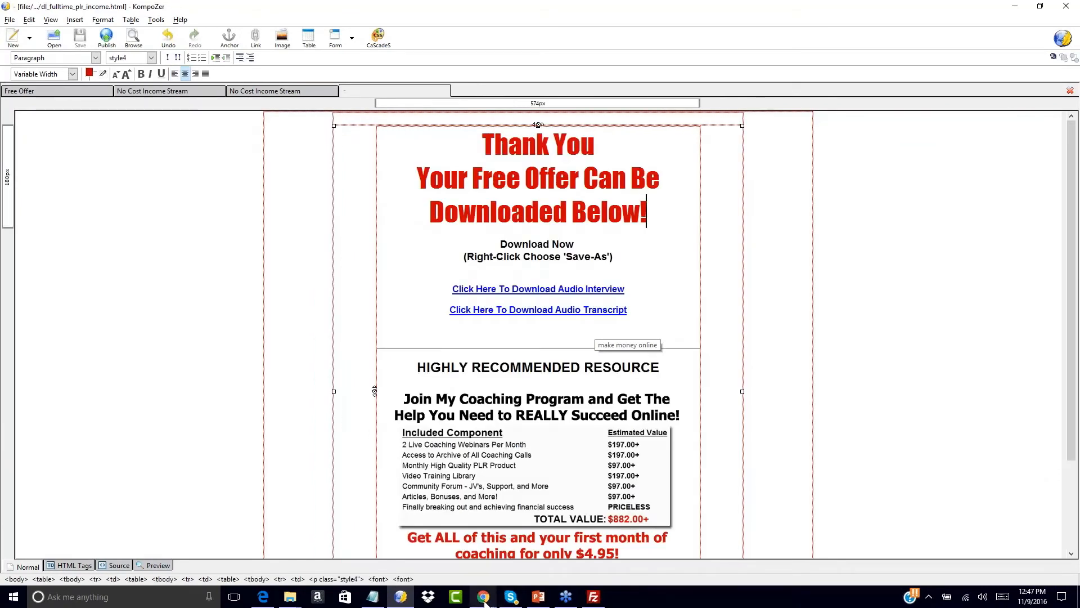
- Search Google in Chrome for 'filezilla' and open the FileZilla project site
{"action": "mouse_move", "coordinate": [485, 600]}
{"action": "left_click", "coordinate": [599, 549]}
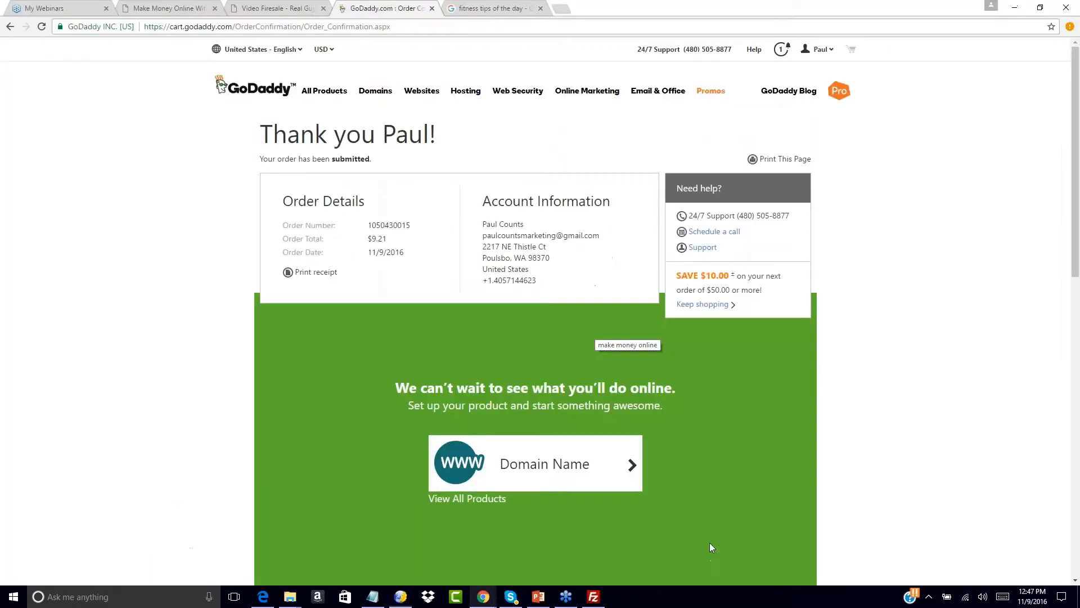
{"action": "left_click", "coordinate": [499, 7]}
{"action": "left_click", "coordinate": [465, 24]}
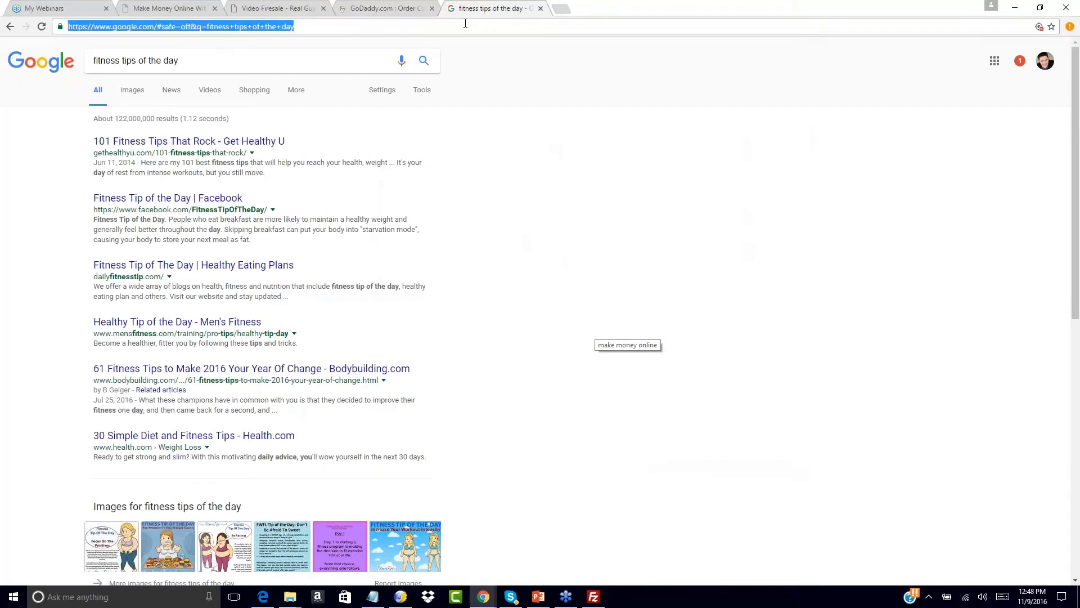
{"action": "type", "text": "filezilla"}
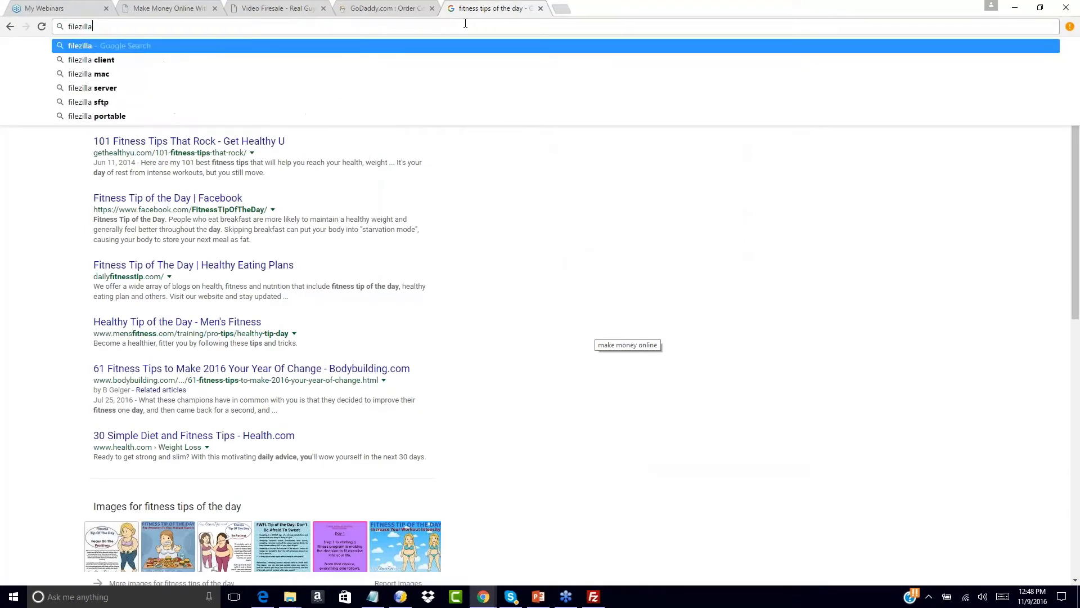
{"action": "key", "text": "Return"}
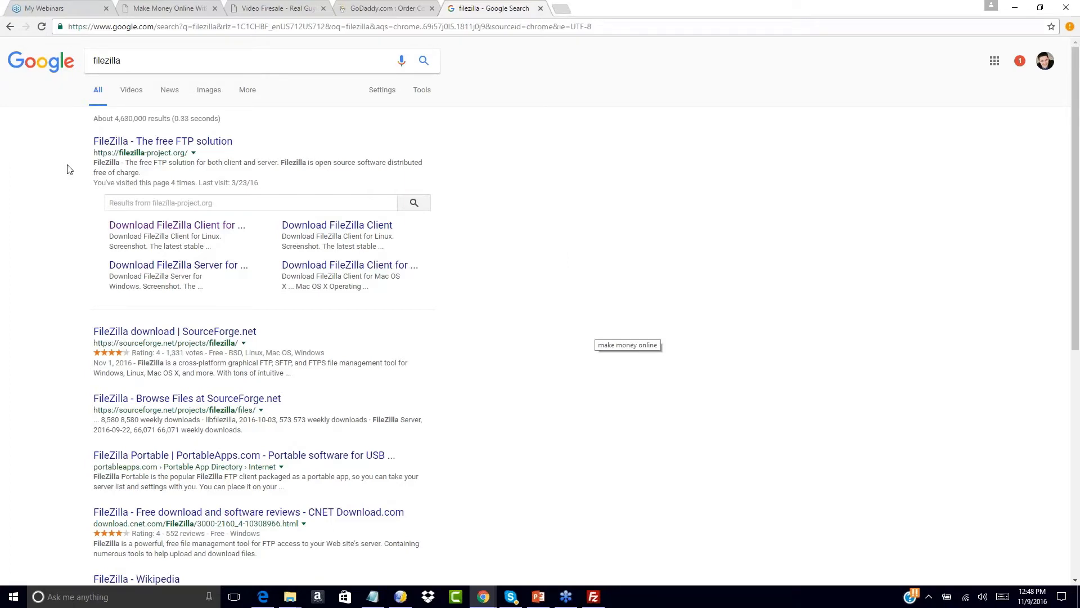
{"action": "left_click", "coordinate": [114, 145]}
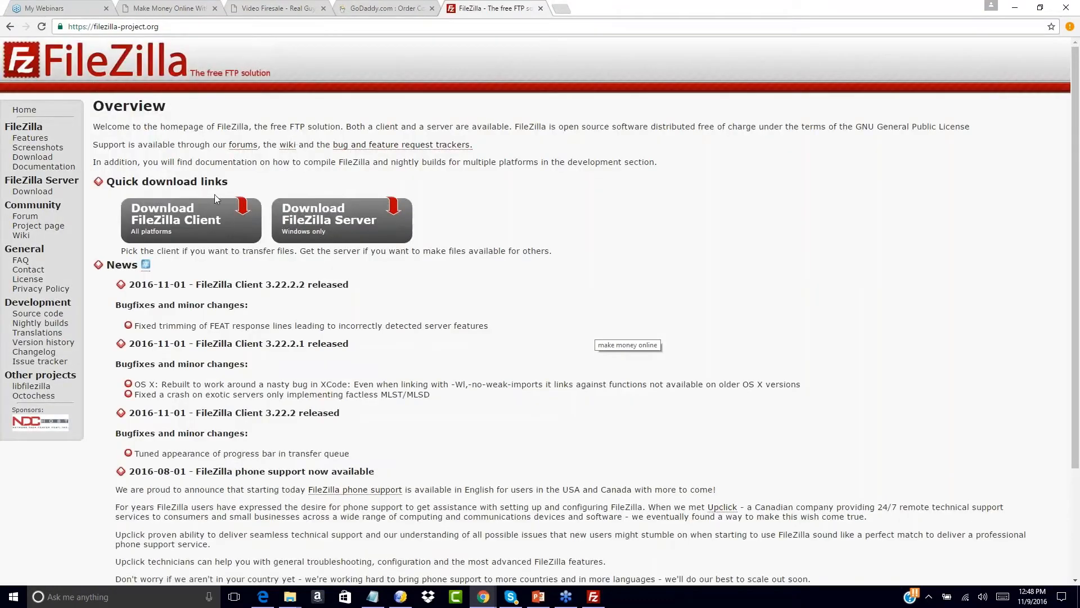
- Go to the FileZilla Client for Windows (64bit) download page and start a new tab
{"action": "left_click", "coordinate": [175, 221]}
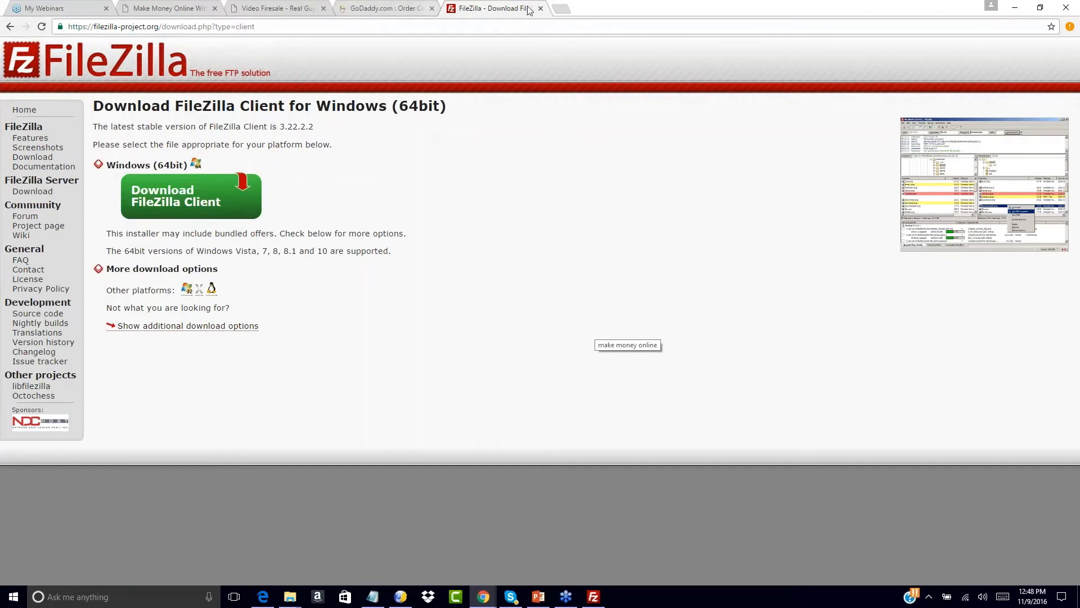
{"action": "left_click", "coordinate": [561, 9]}
- Load hostingcounts.com, which brings up the Bluehost homepage
{"action": "type", "text": "ho"}
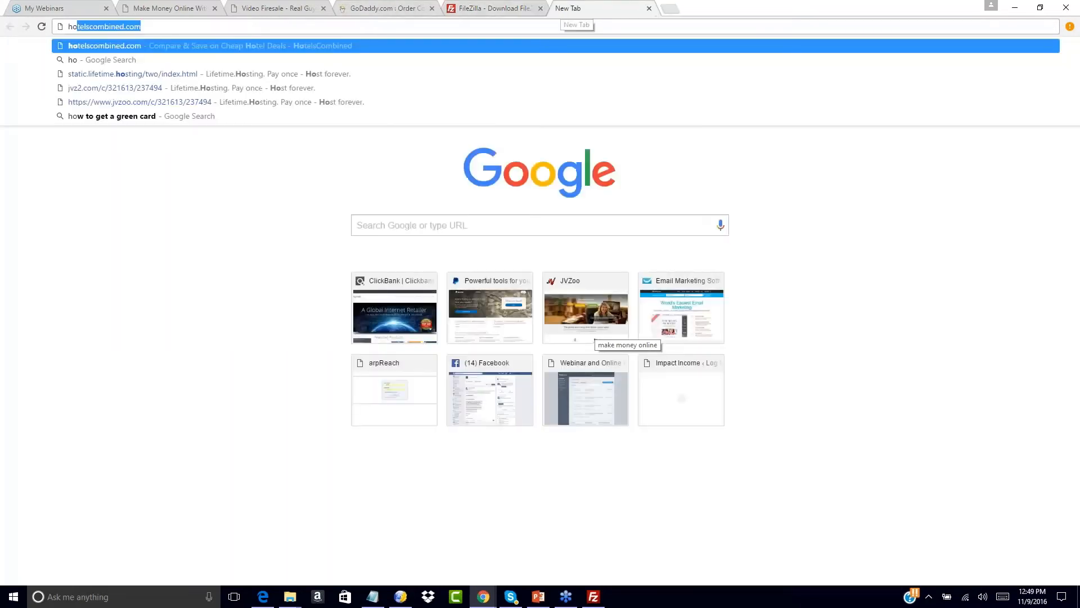
{"action": "type", "text": "stingcounts.com"}
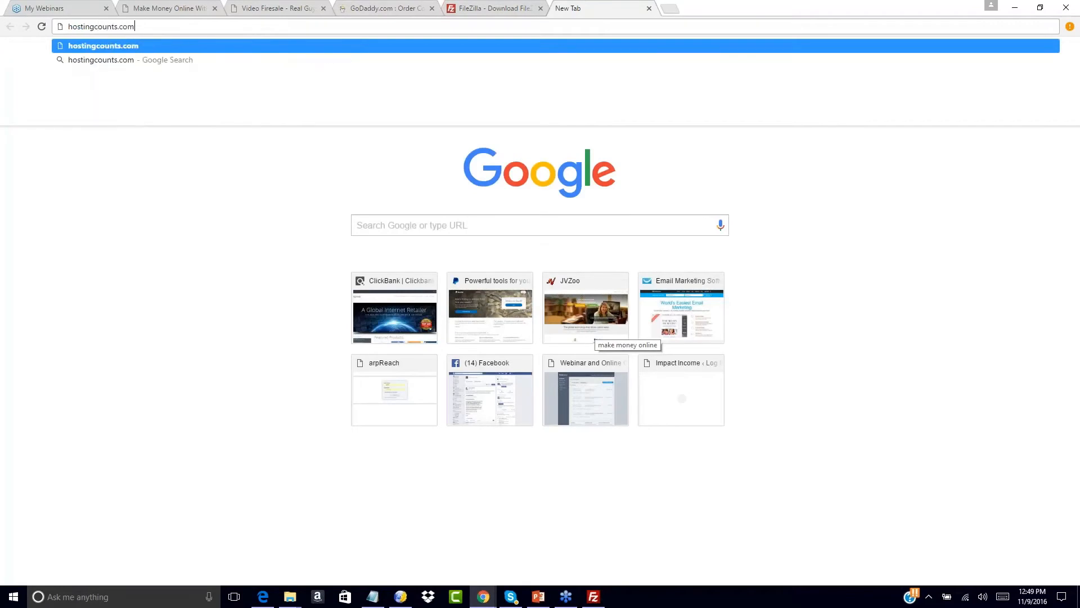
{"action": "key", "text": "Return"}
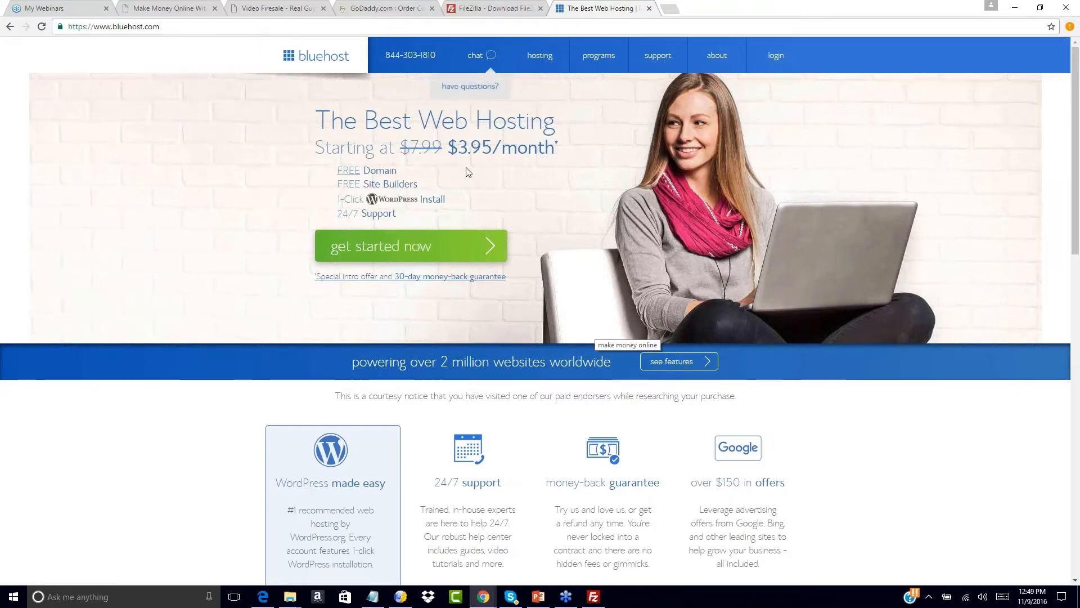
{"action": "scroll", "coordinate": [253, 215], "scroll_direction": "down", "scroll_amount": 2}
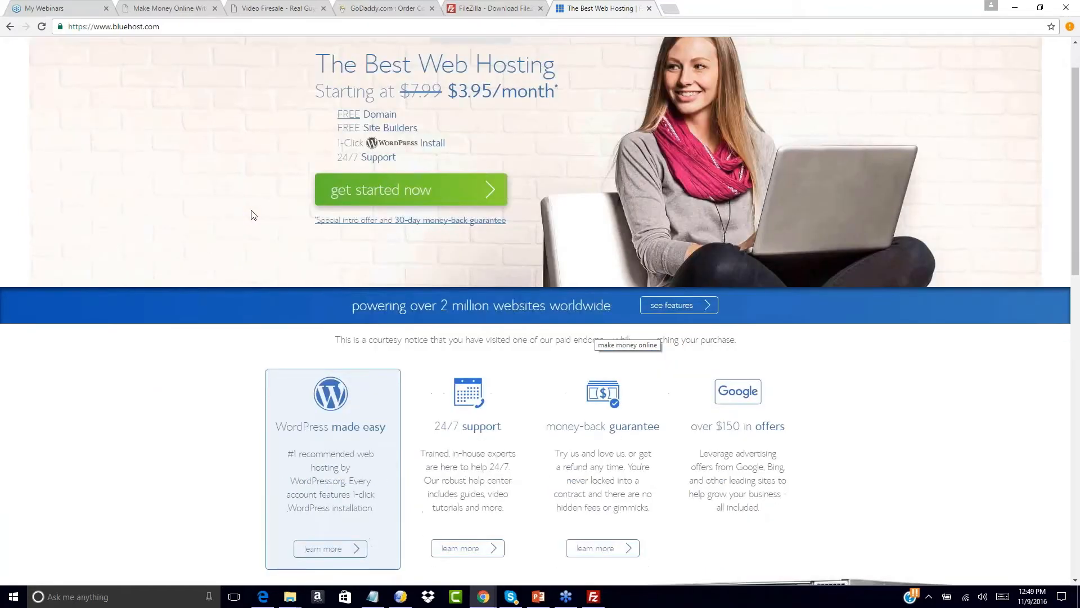
{"action": "scroll", "coordinate": [253, 214], "scroll_direction": "up", "scroll_amount": 2}
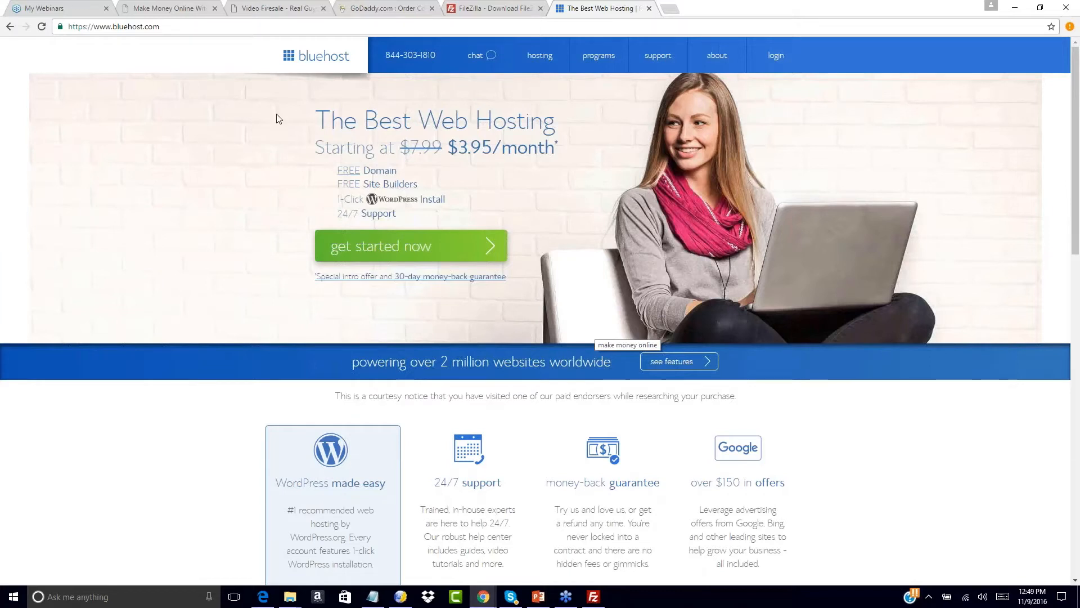
- Open HostGator in another tab and compare it with the Bluehost homepage
{"action": "left_click", "coordinate": [673, 10]}
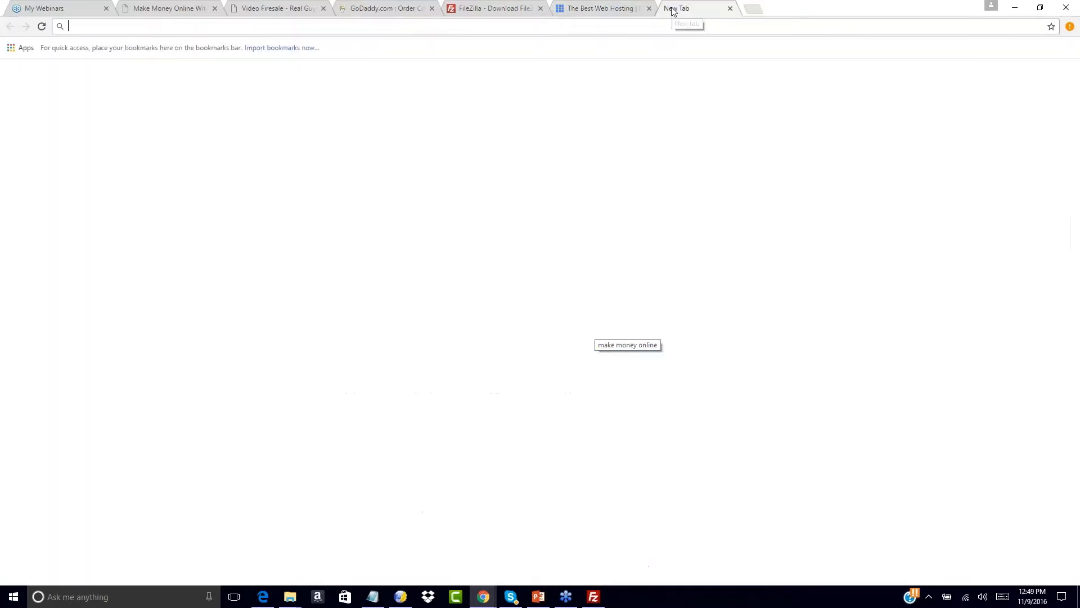
{"action": "type", "text": "hostgator."}
{"action": "key", "text": "Return"}
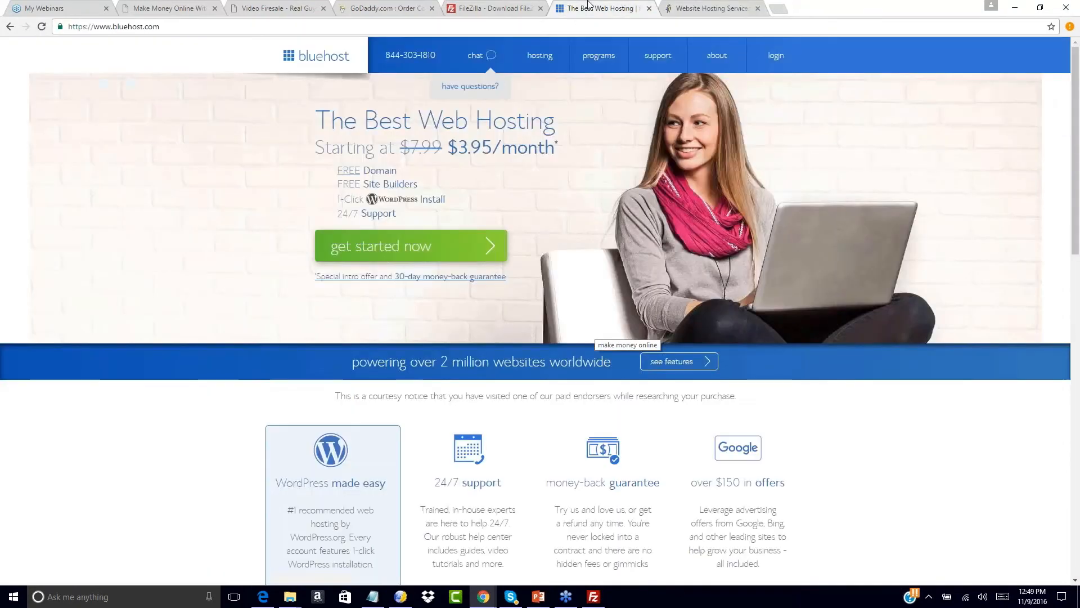
{"action": "left_click", "coordinate": [574, 8]}
{"action": "left_click", "coordinate": [696, 6]}
{"action": "left_click", "coordinate": [613, 7]}
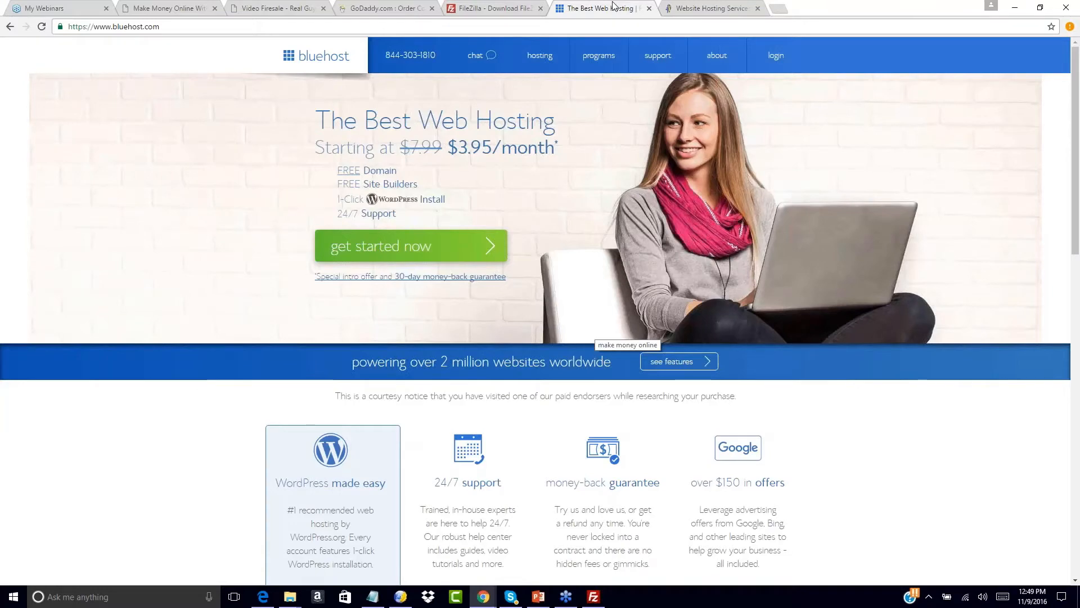
{"action": "left_click", "coordinate": [704, 8]}
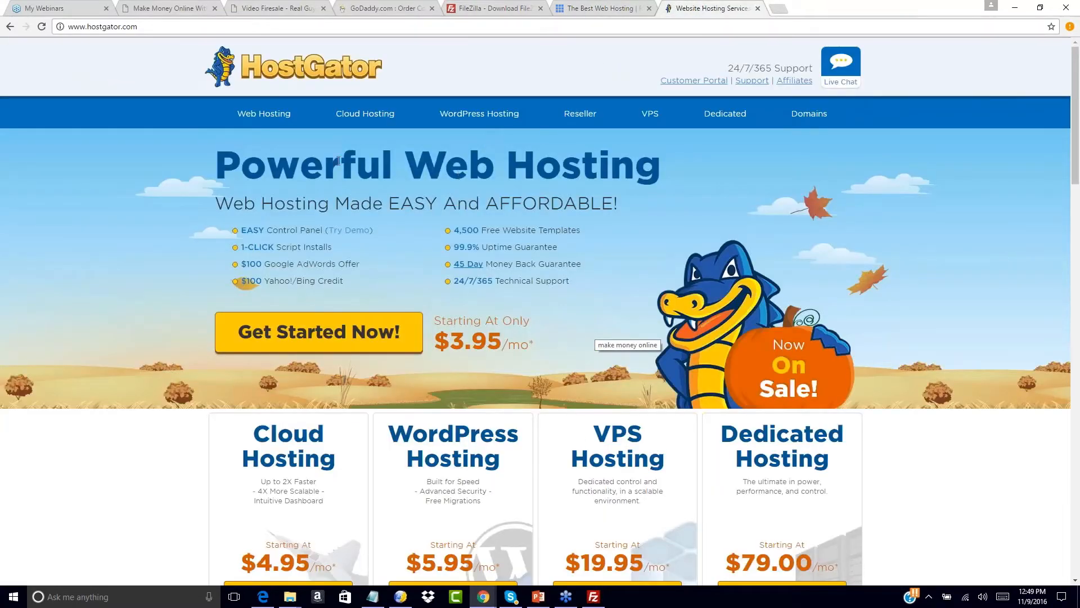
{"action": "left_click", "coordinate": [591, 8]}
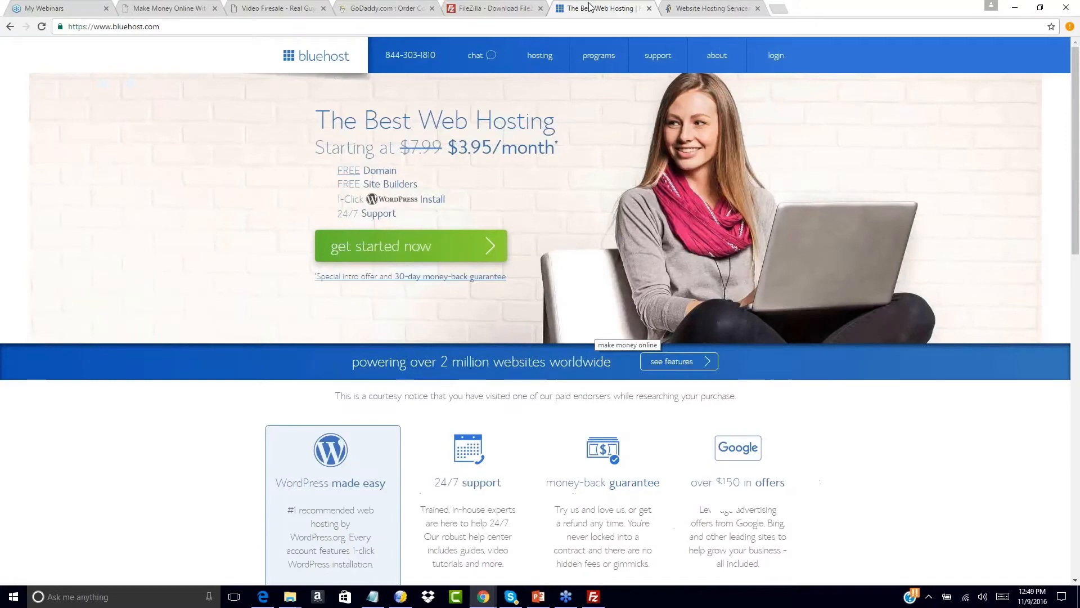
{"action": "left_click", "coordinate": [705, 6]}
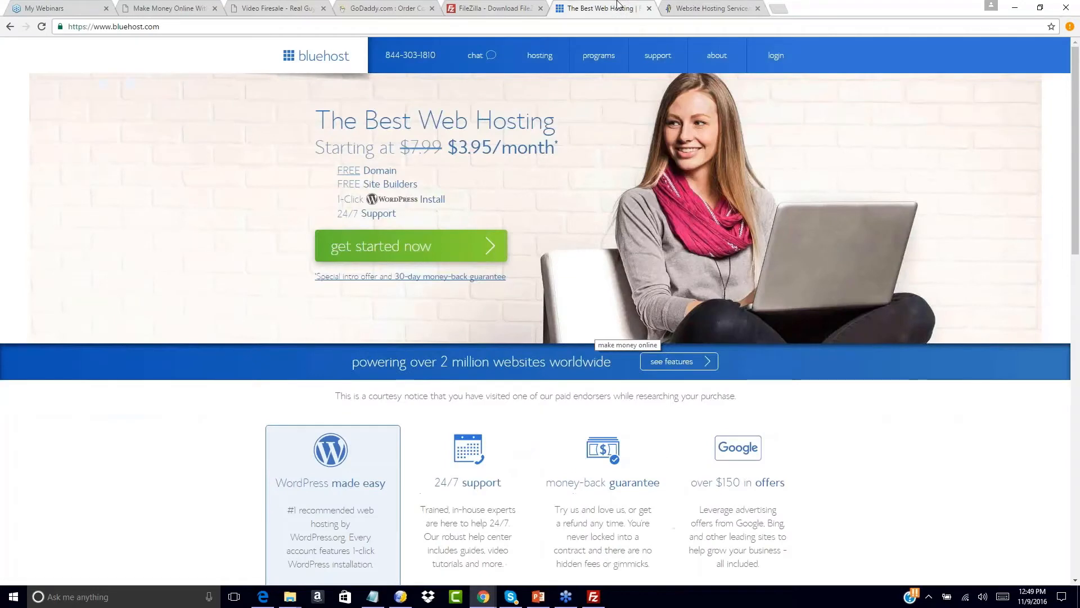
{"action": "left_click", "coordinate": [619, 6]}
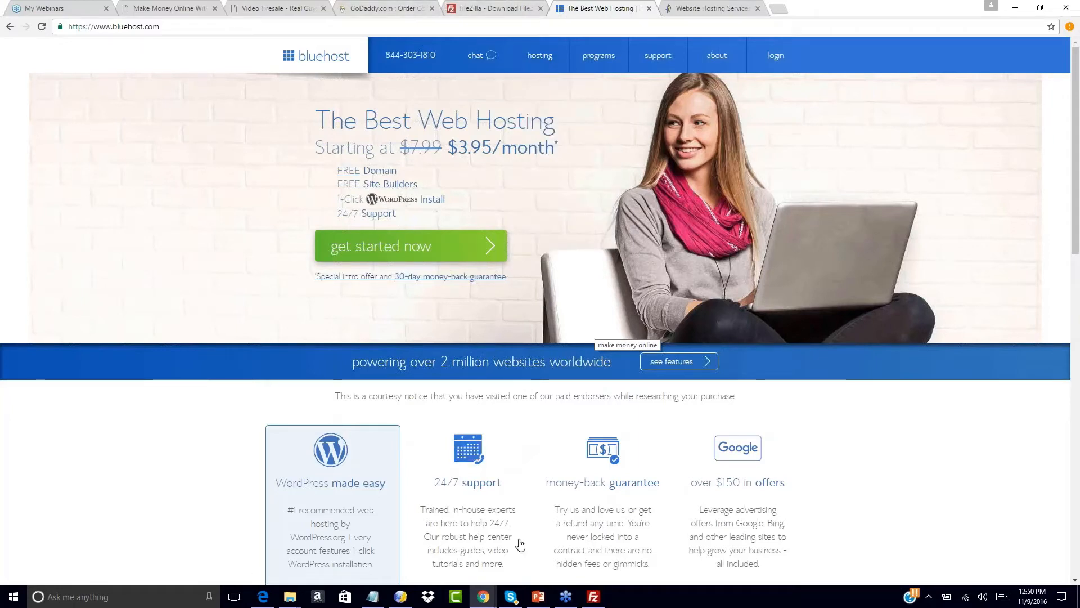
- Visit Bluehost's support center, return to its homepage, and close the FileZilla download tab
{"action": "mouse_move", "coordinate": [657, 56]}
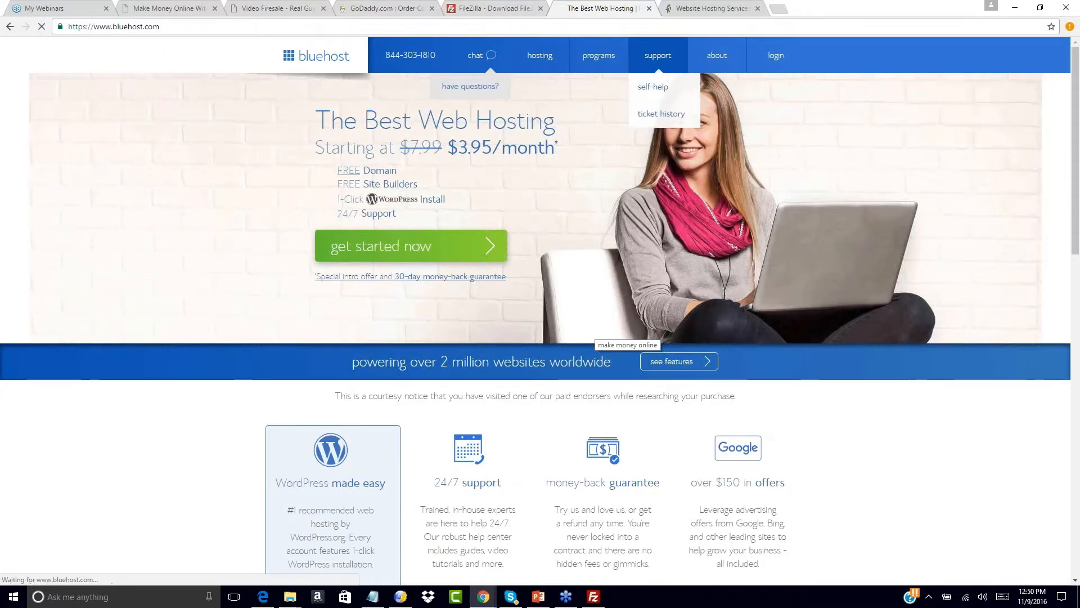
{"action": "left_click", "coordinate": [653, 87]}
{"action": "left_click", "coordinate": [10, 27]}
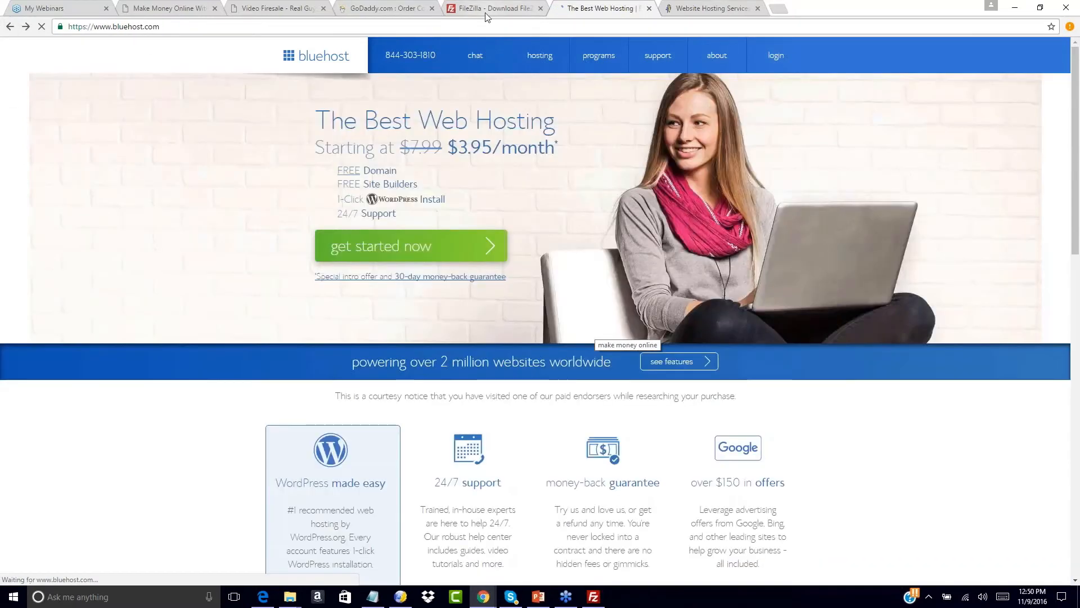
{"action": "left_click", "coordinate": [485, 12]}
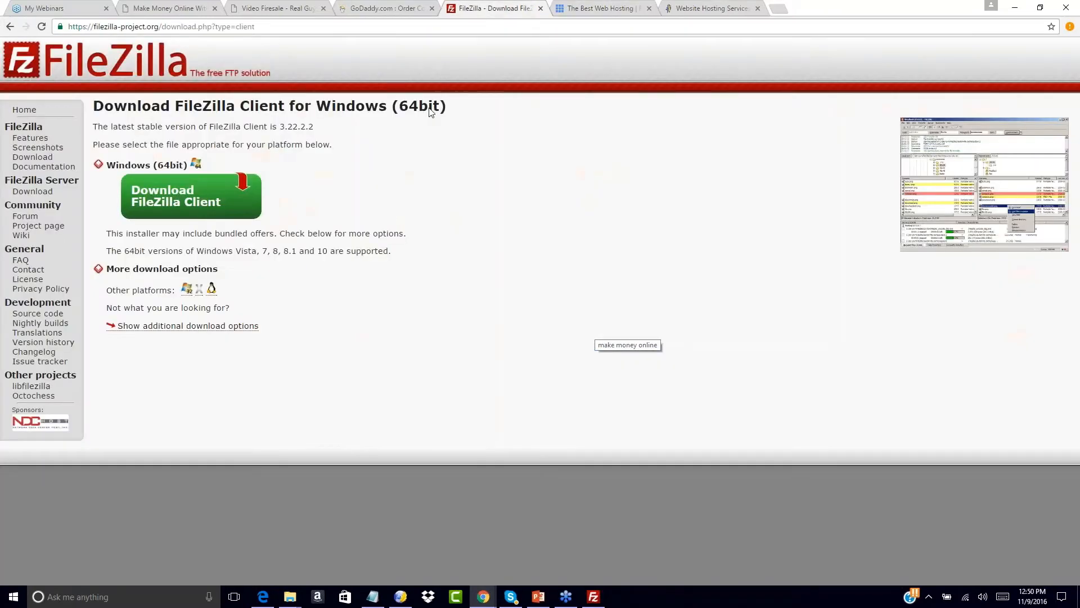
{"action": "left_click", "coordinate": [540, 9]}
- Open FileZilla's Site Manager and create a new site entry
{"action": "left_click", "coordinate": [595, 595]}
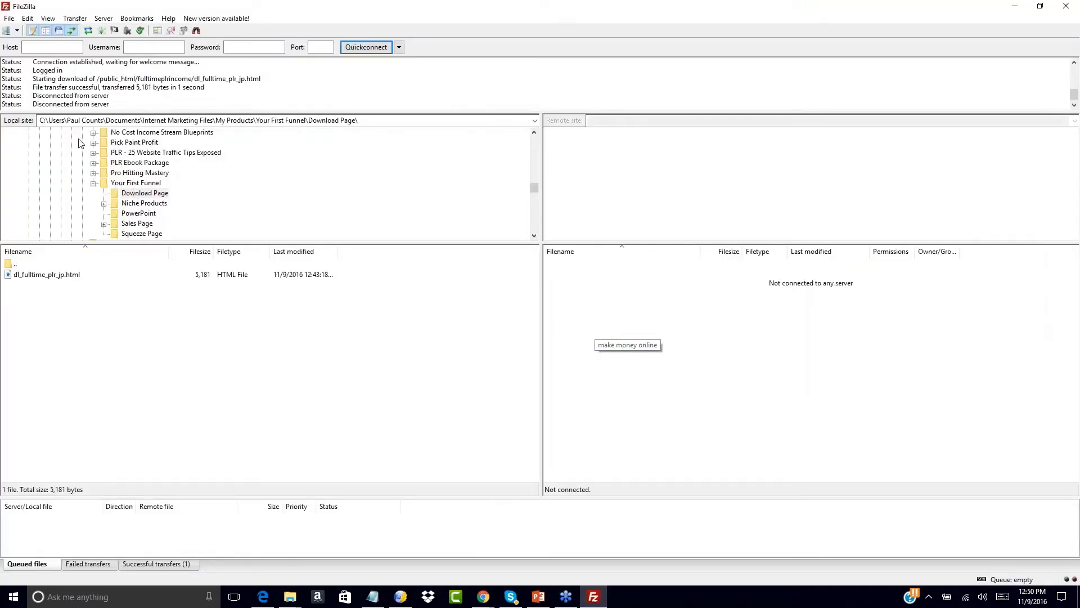
{"action": "left_click", "coordinate": [18, 31]}
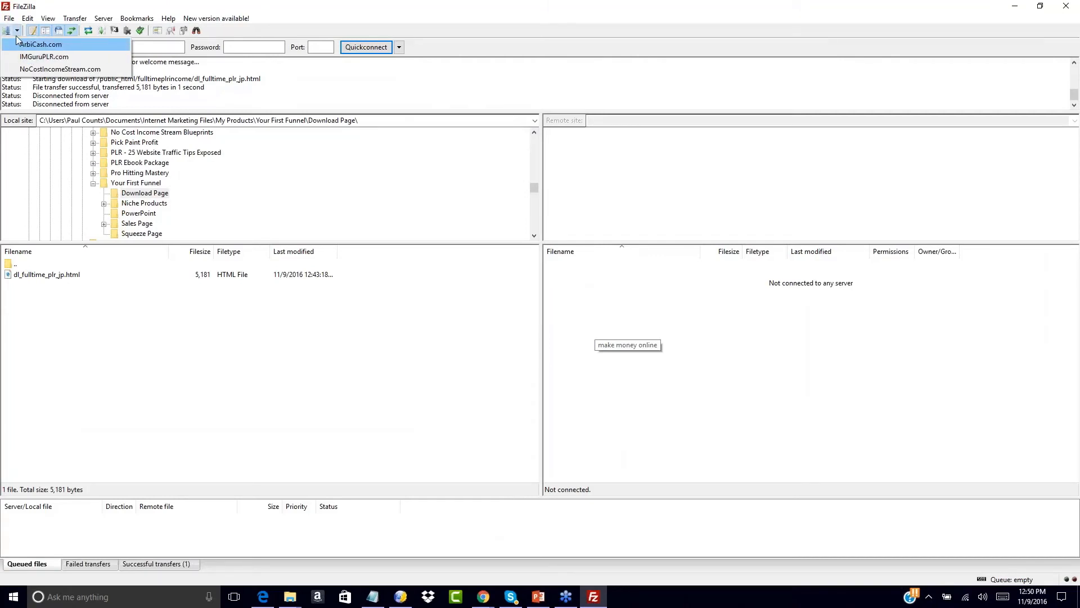
{"action": "left_click", "coordinate": [8, 35]}
{"action": "left_click", "coordinate": [8, 35]}
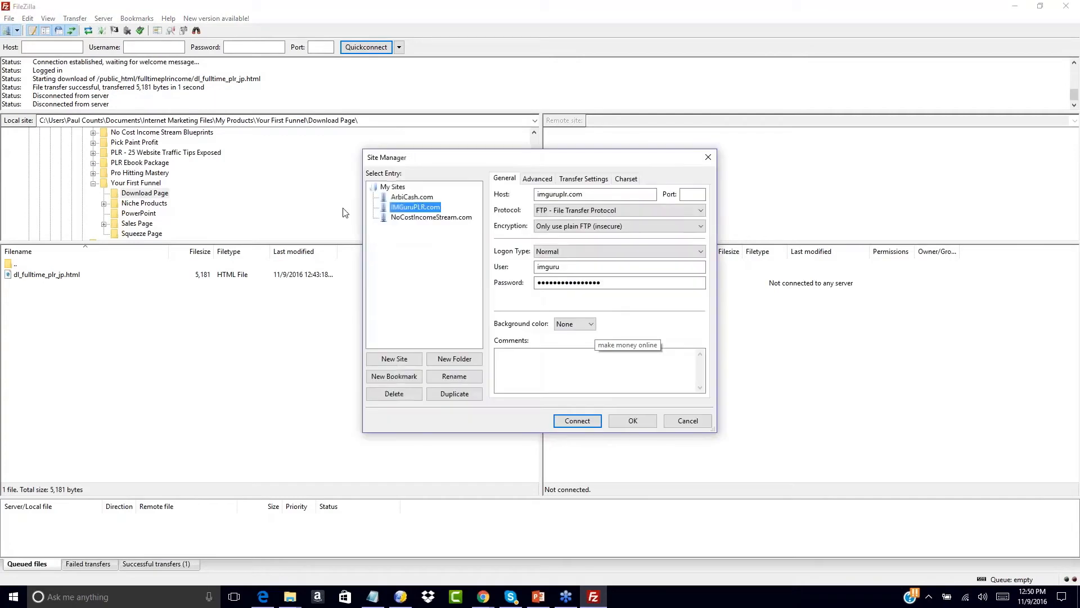
{"action": "left_click", "coordinate": [394, 359]}
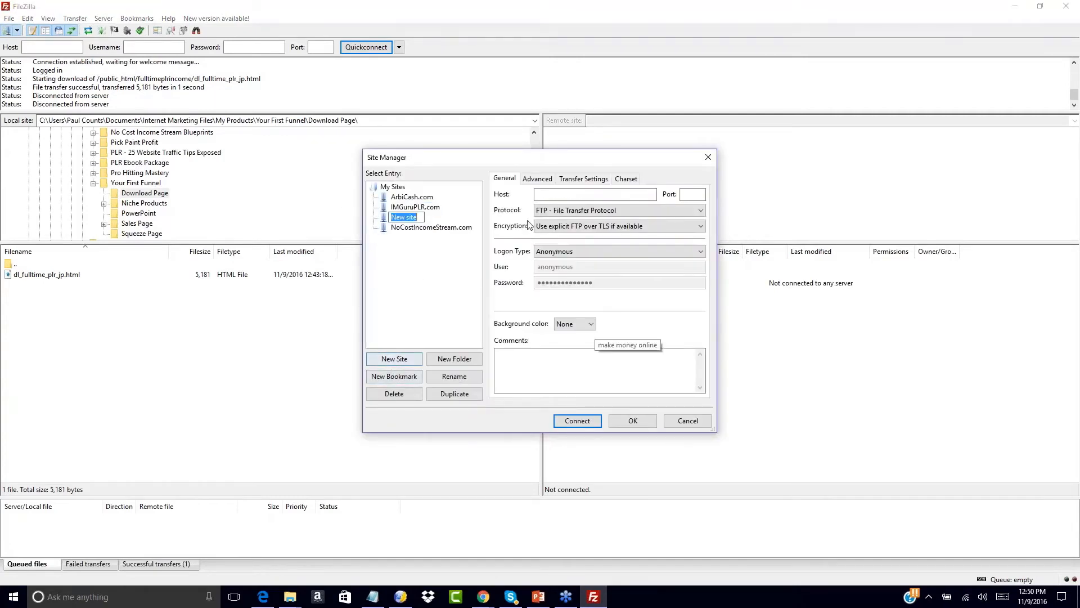
{"action": "left_click", "coordinate": [549, 195]}
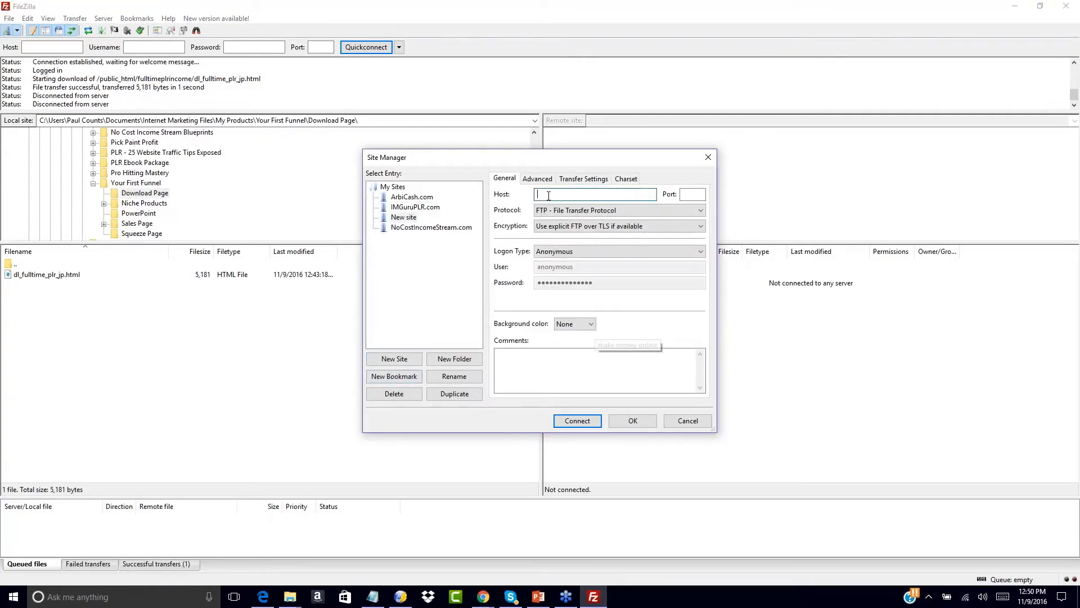
{"action": "type", "text": "you"}
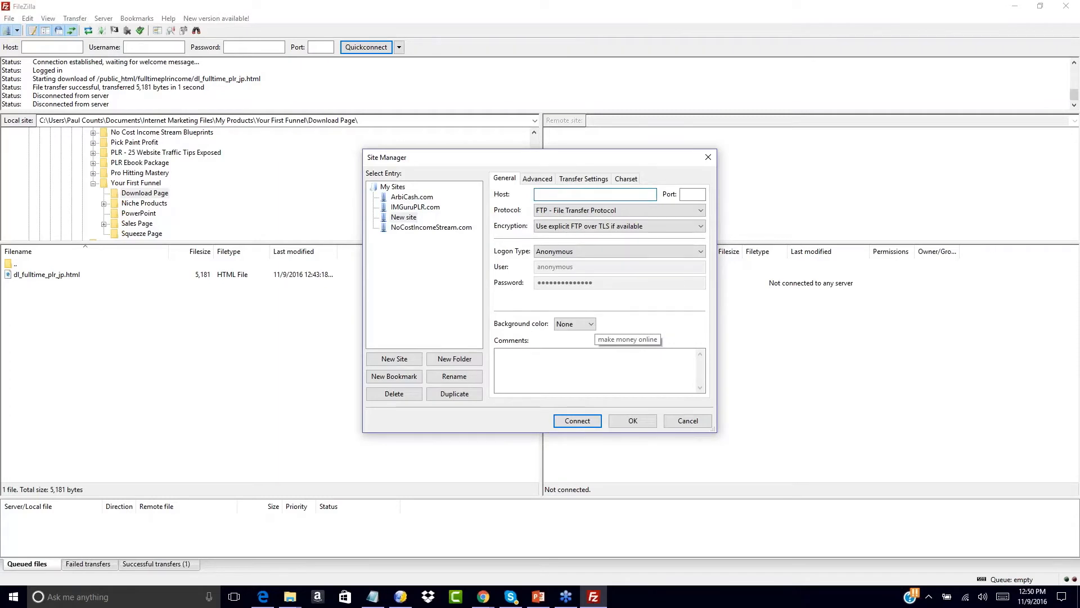
{"action": "right_click", "coordinate": [406, 218]}
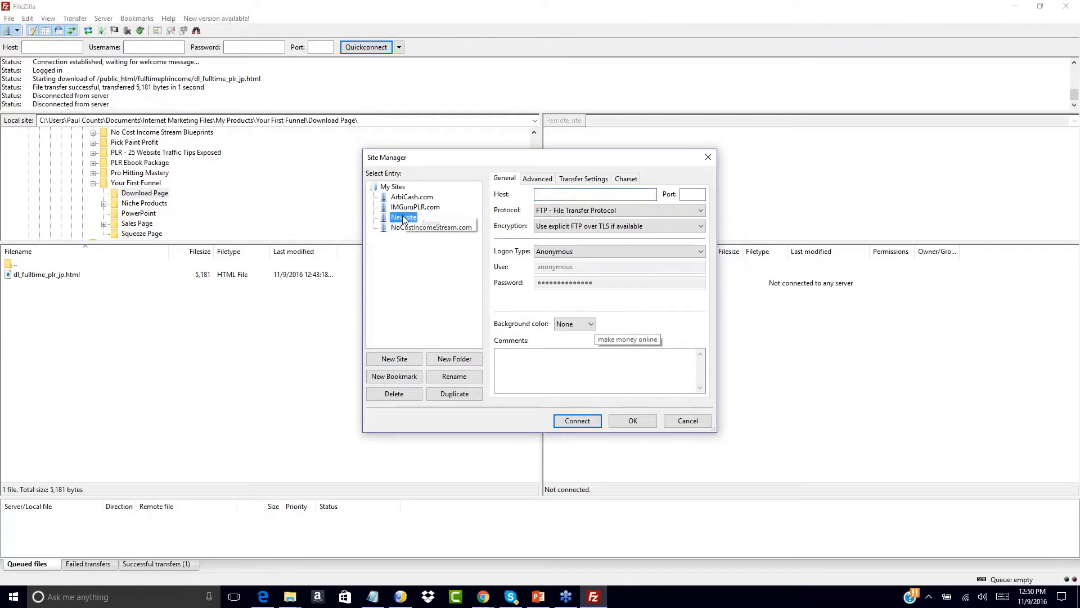
{"action": "left_click", "coordinate": [402, 227]}
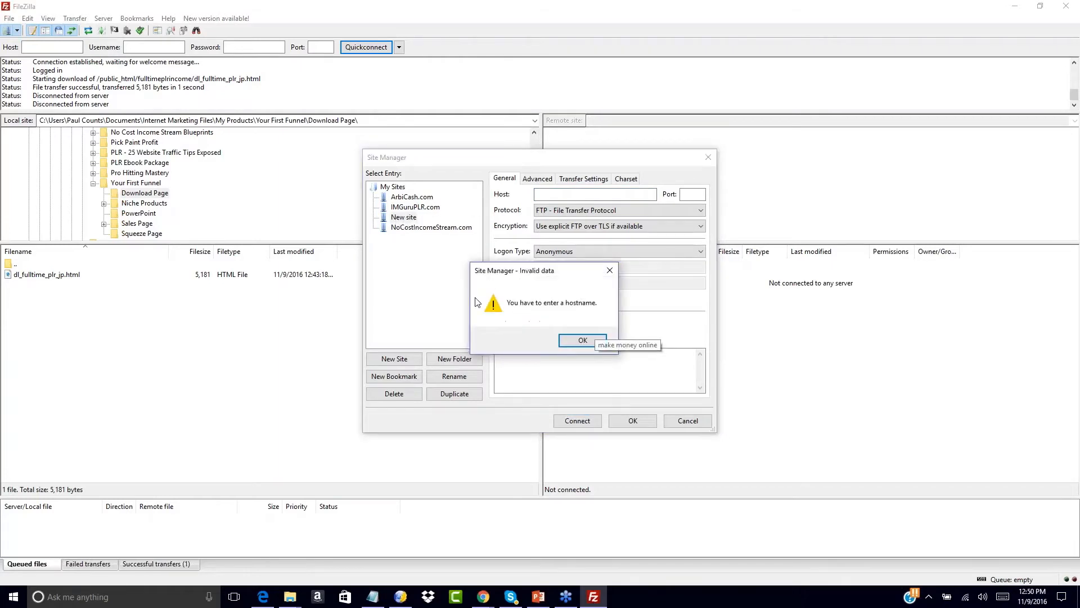
{"action": "left_click", "coordinate": [580, 341]}
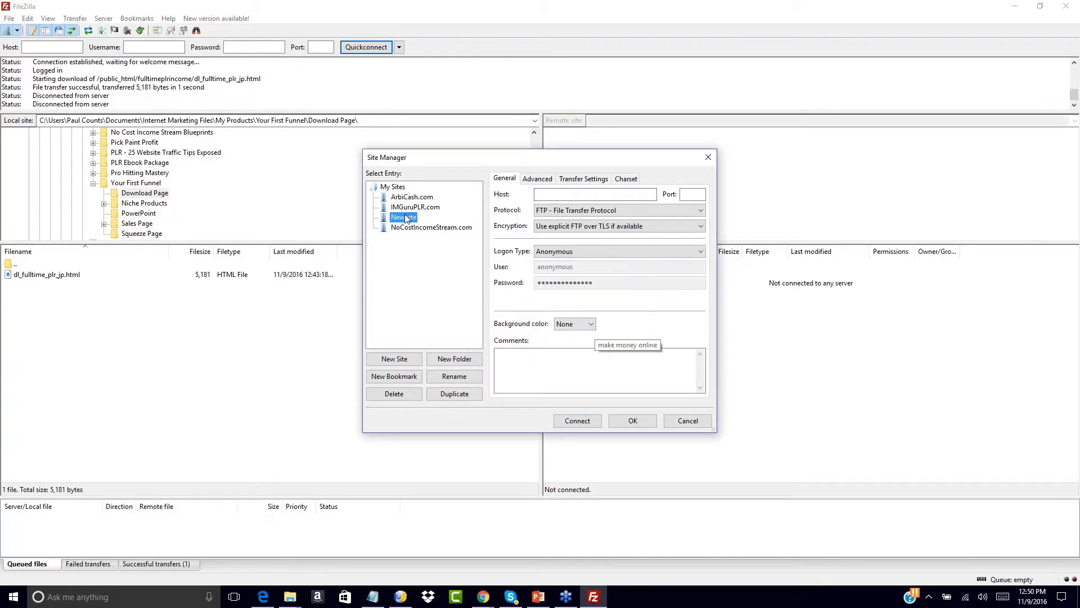
- Rename the new site entry to 'YourFitnessOffer.com'
{"action": "left_click", "coordinate": [475, 372]}
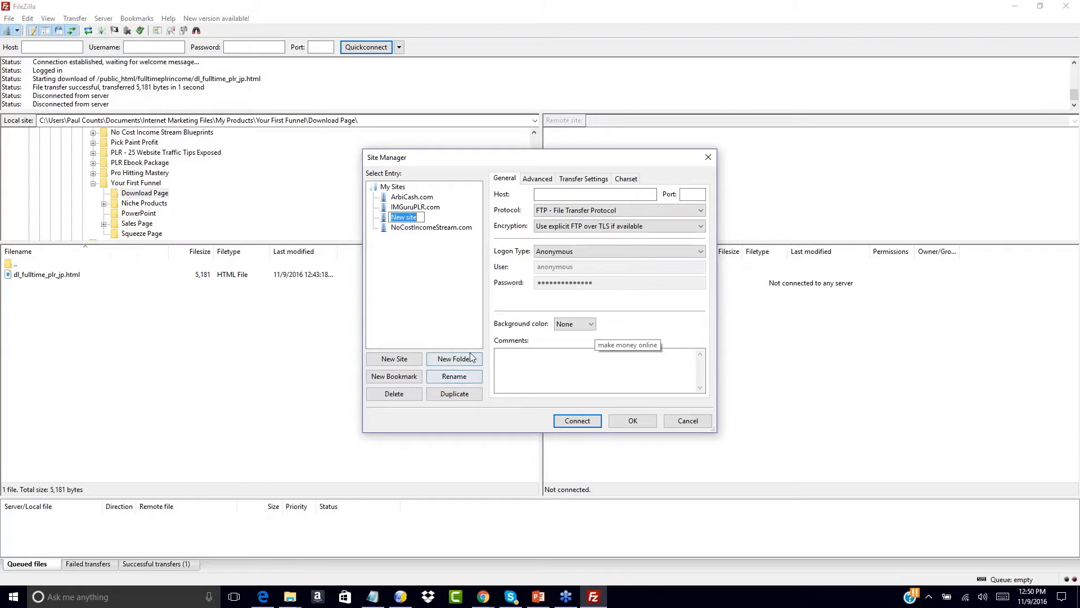
{"action": "left_click", "coordinate": [472, 359]}
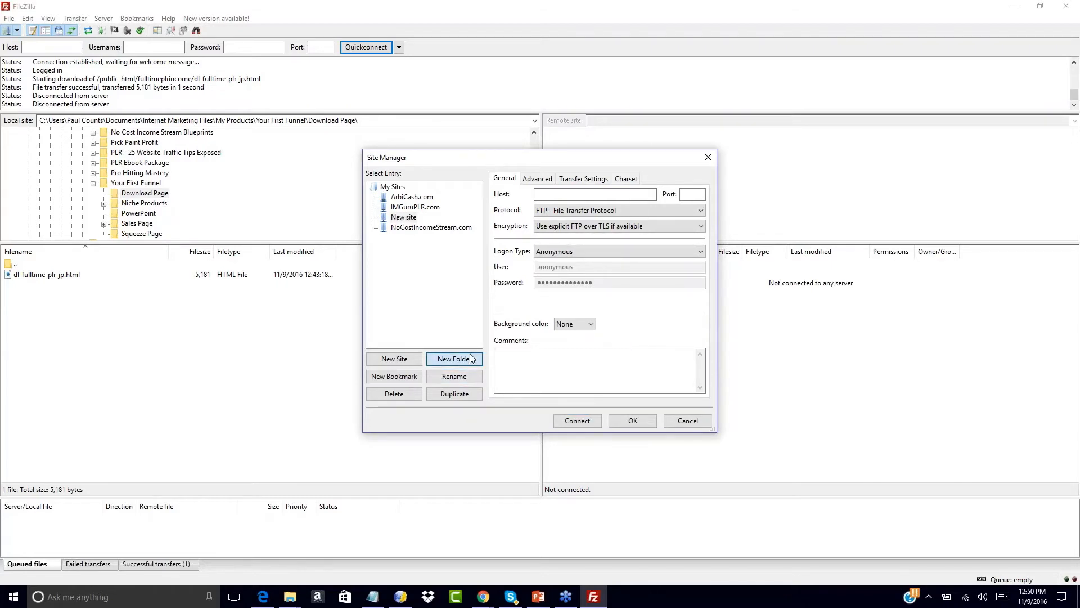
{"action": "left_click", "coordinate": [580, 340]}
{"action": "left_click", "coordinate": [446, 381]}
{"action": "left_click", "coordinate": [443, 379]}
{"action": "type", "text": "Your"}
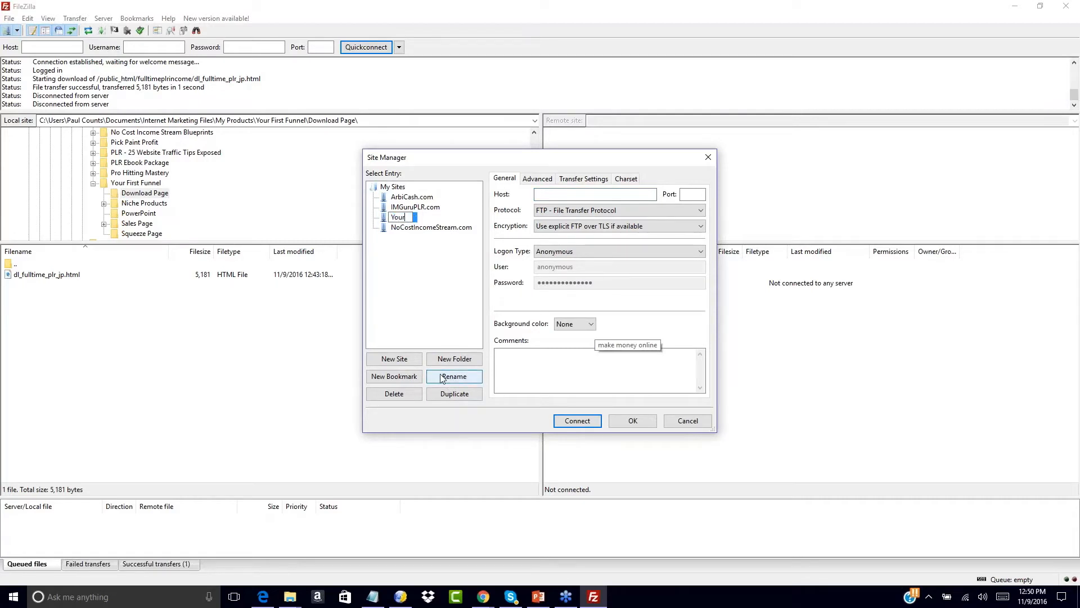
{"action": "type", "text": "FitnessOffer.com"}
{"action": "key", "text": "Return"}
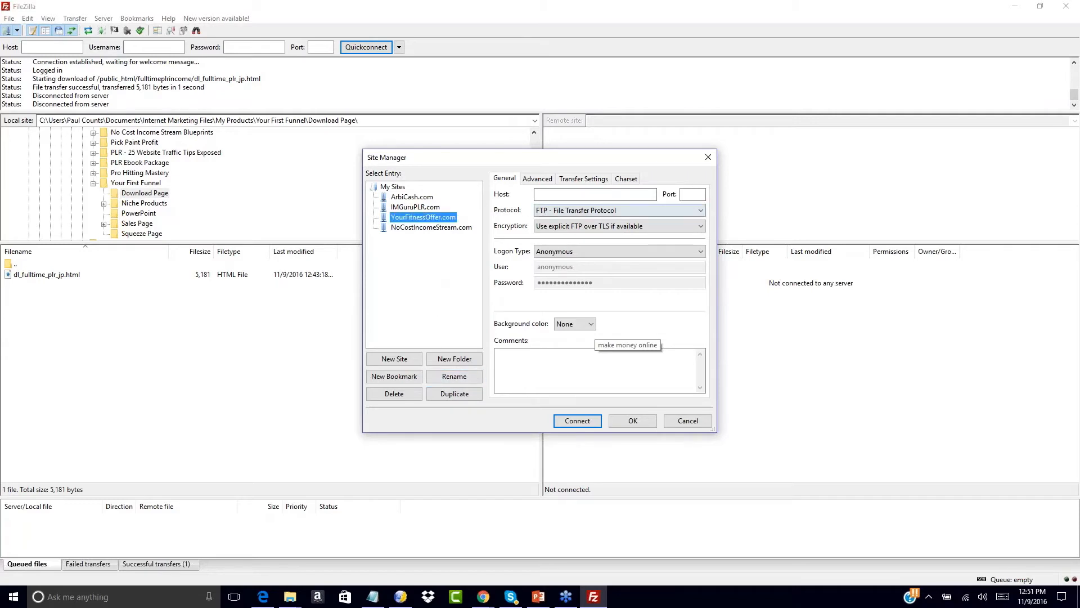
{"action": "left_click", "coordinate": [546, 193]}
- Set the host to yourfitnessoffer.com using FTP with 'Only use plain FTP' encryption
{"action": "type", "text": "yourfi"}
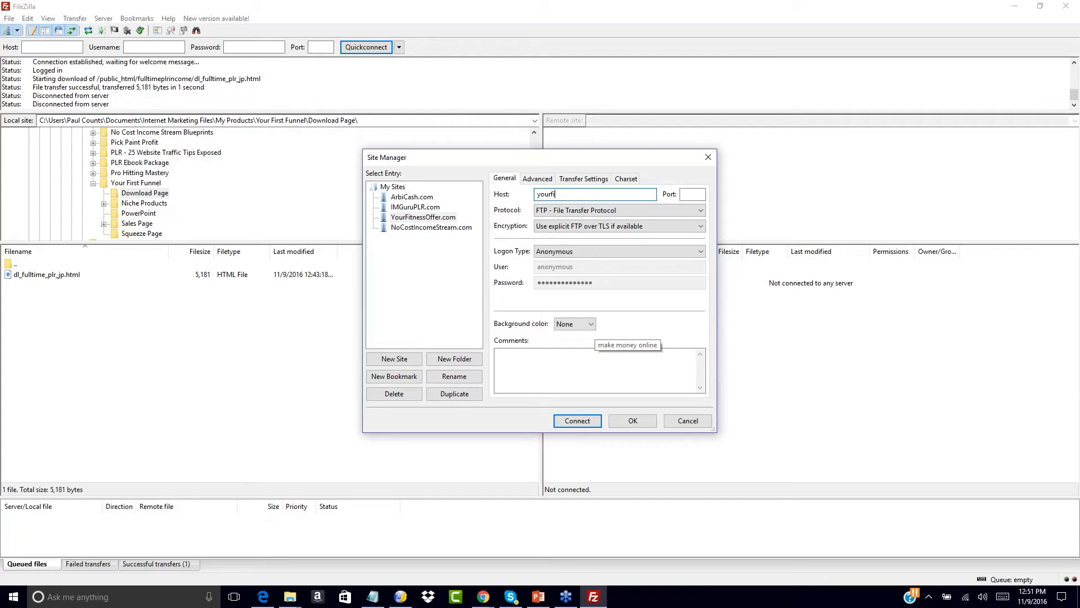
{"action": "type", "text": "tnessoffer.com"}
{"action": "left_click", "coordinate": [622, 211]}
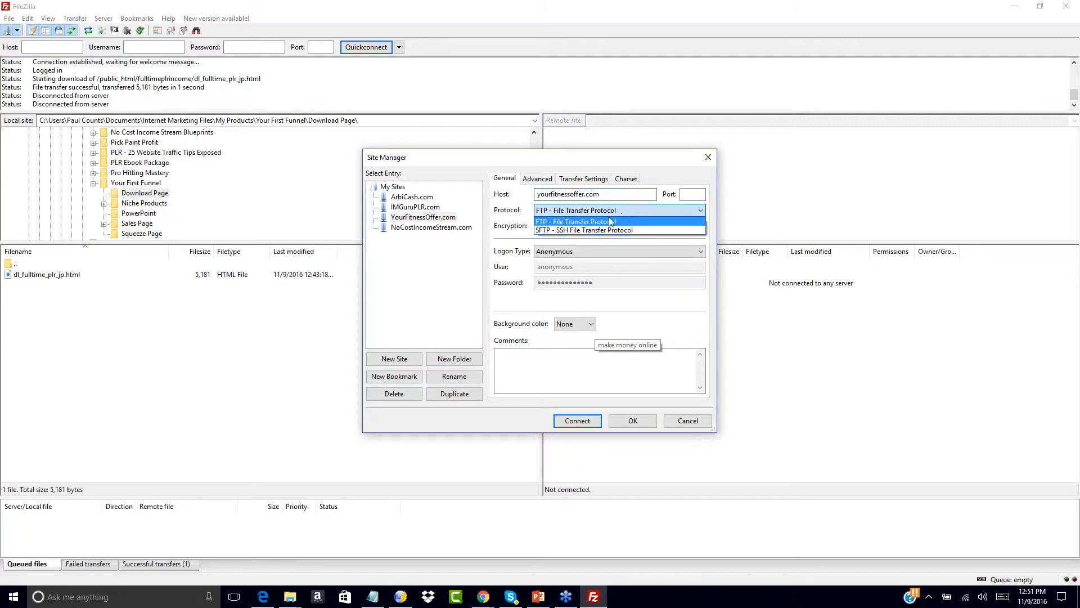
{"action": "left_click", "coordinate": [563, 222]}
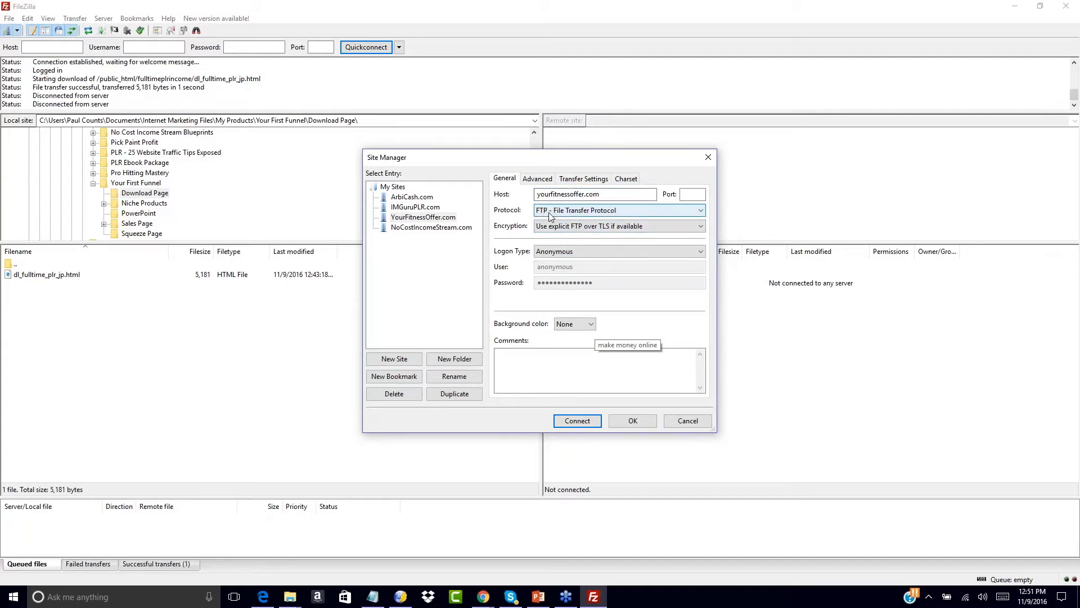
{"action": "left_click", "coordinate": [546, 228]}
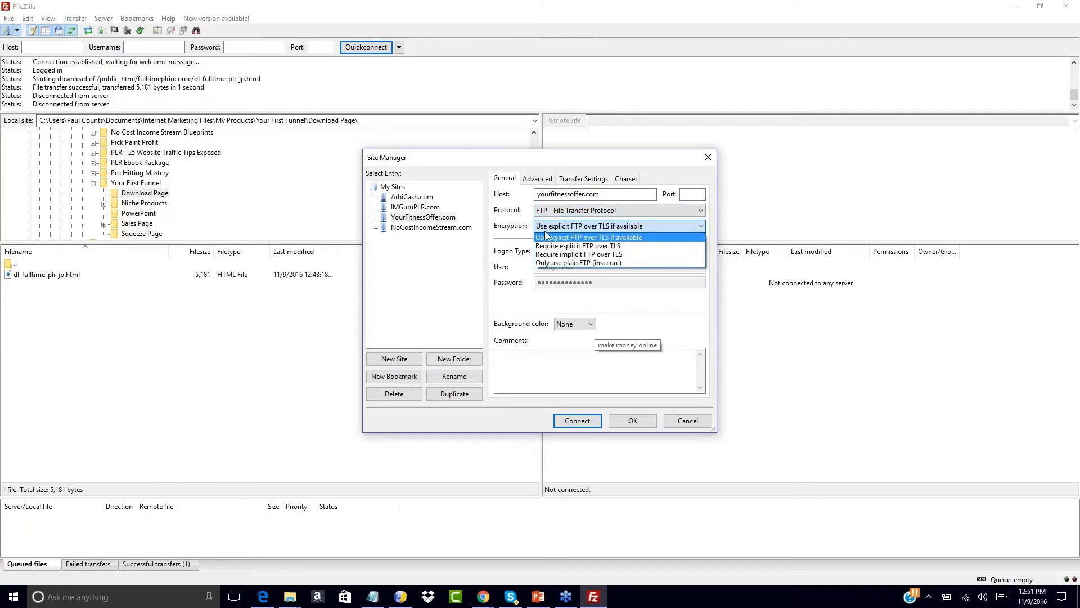
{"action": "left_click", "coordinate": [562, 264]}
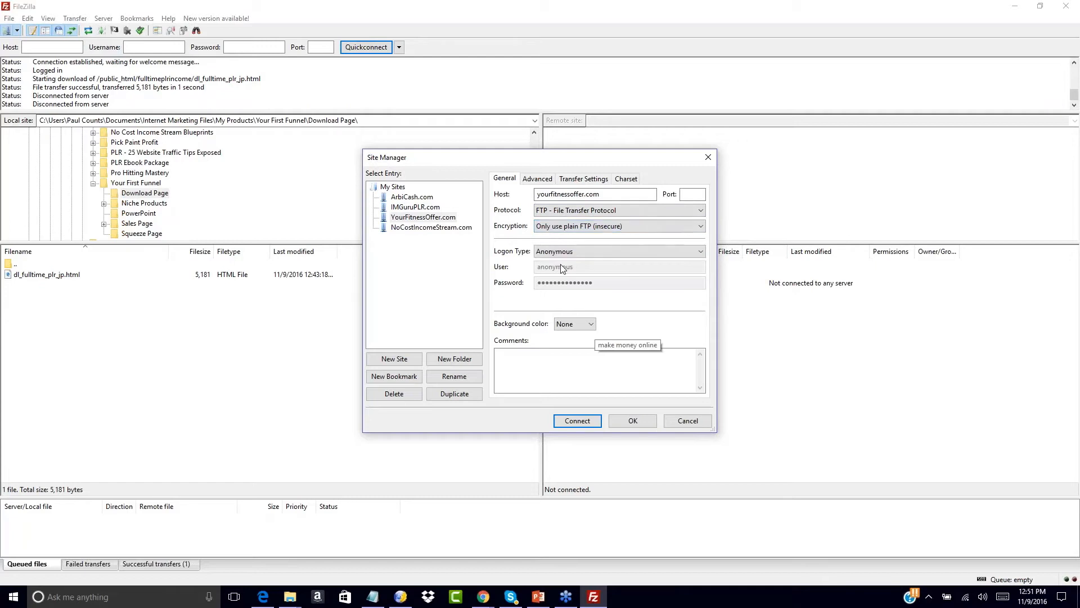
- Switch logon type to Normal, enter the FTP username and password, and save the site
{"action": "left_click", "coordinate": [552, 254]}
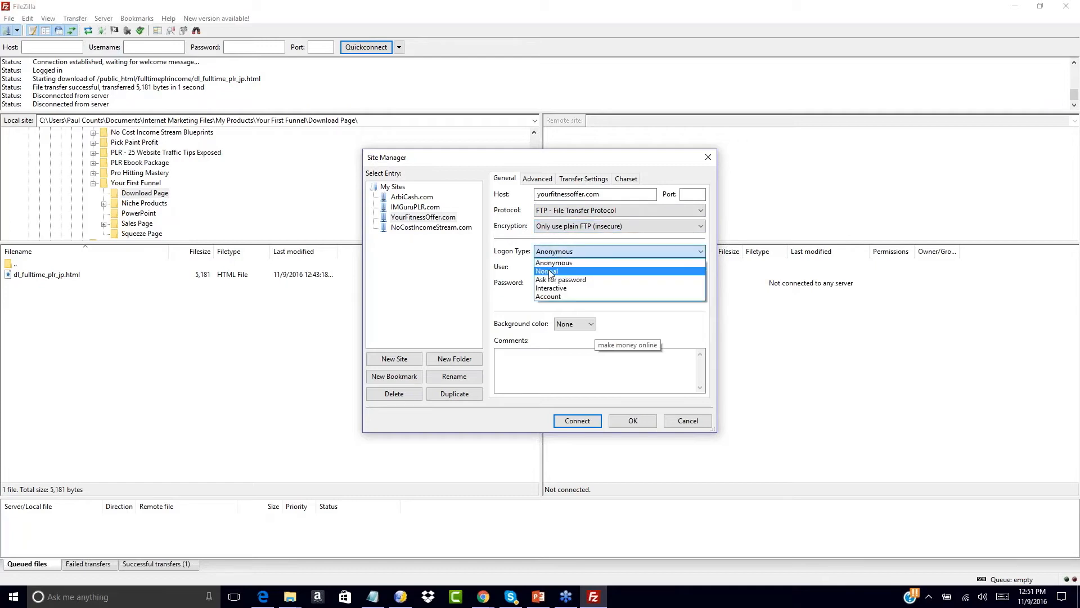
{"action": "left_click", "coordinate": [547, 272]}
{"action": "double_click", "coordinate": [554, 267]}
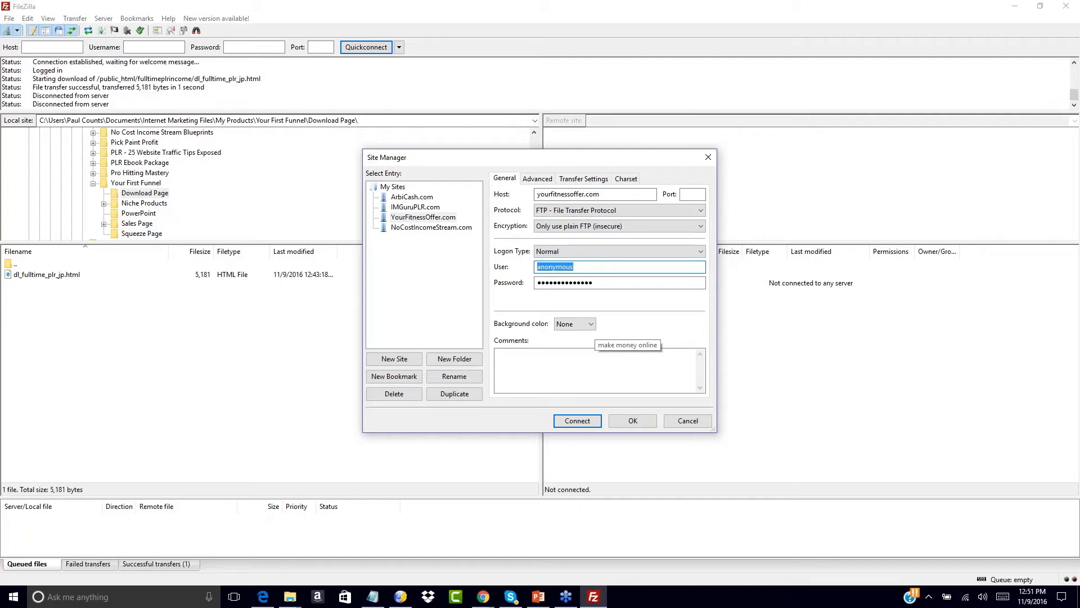
{"action": "type", "text": "y"}
{"action": "type", "text": "sername"}
{"action": "key", "text": "Tab"}
{"action": "type", "text": "password123"}
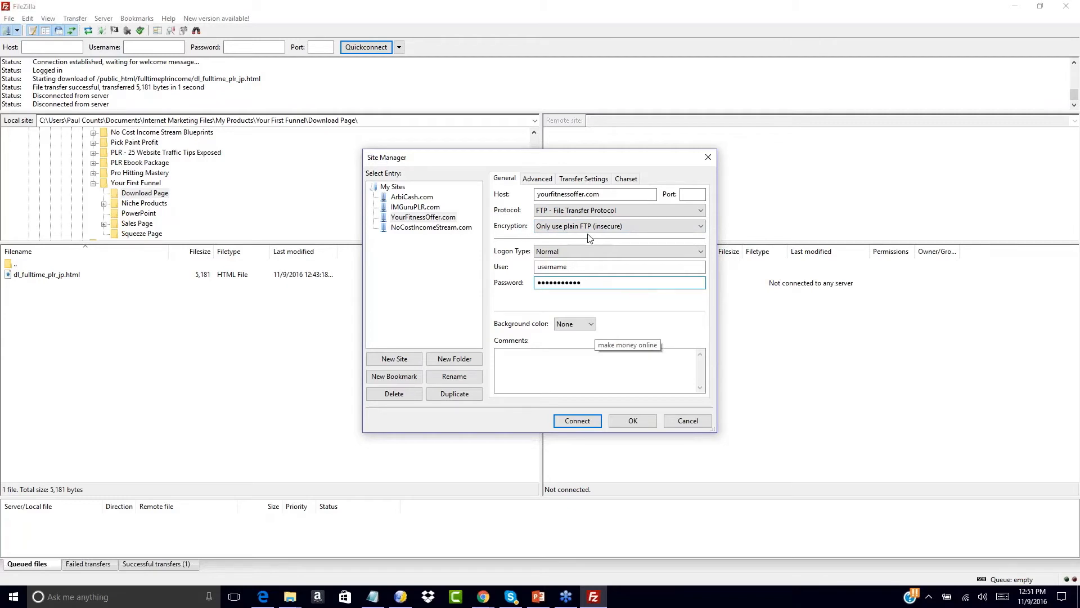
{"action": "left_click", "coordinate": [612, 194]}
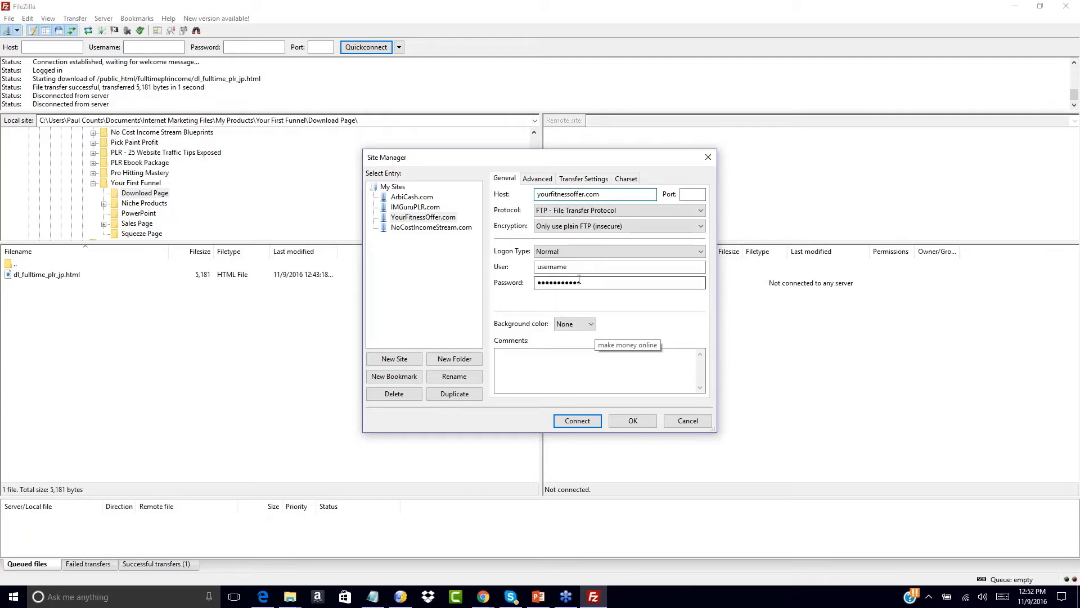
{"action": "left_click", "coordinate": [629, 423]}
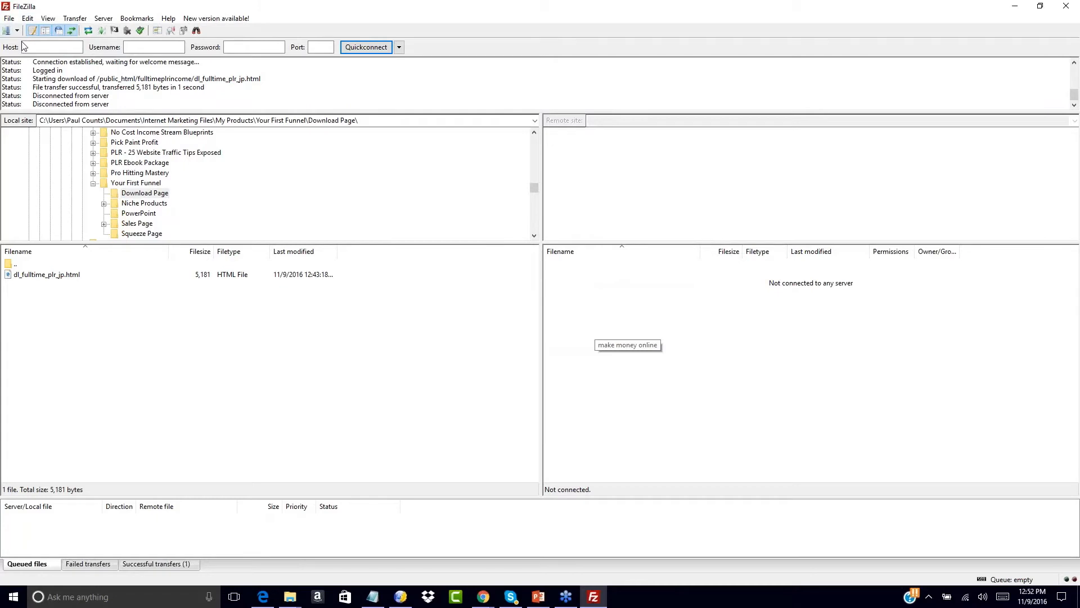
- Connect to the IMGuruPLR.com server from the saved sites list
{"action": "left_click", "coordinate": [13, 597]}
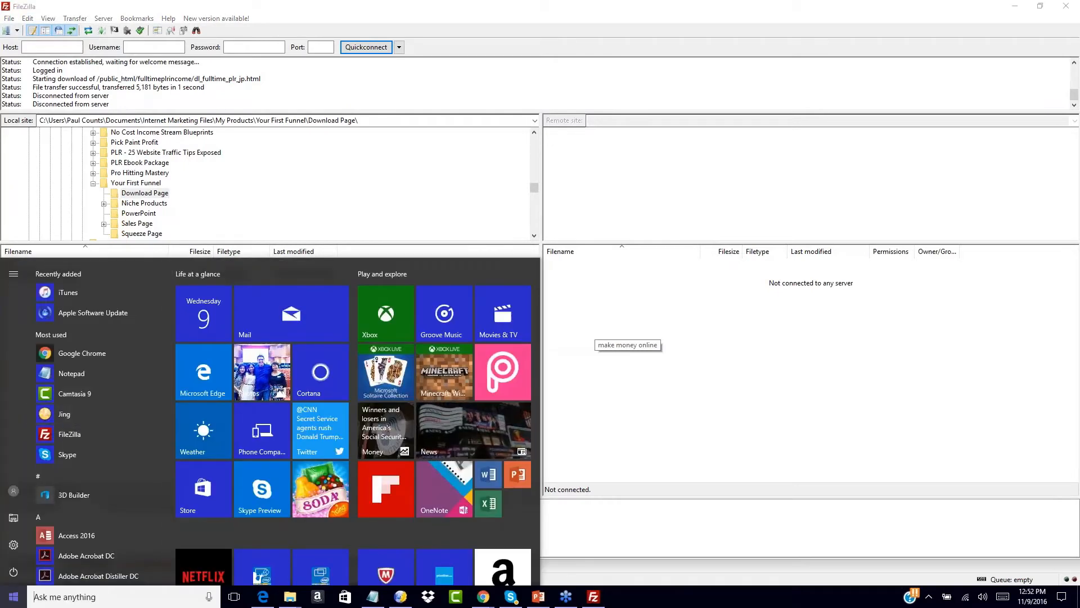
{"action": "left_click", "coordinate": [4, 602]}
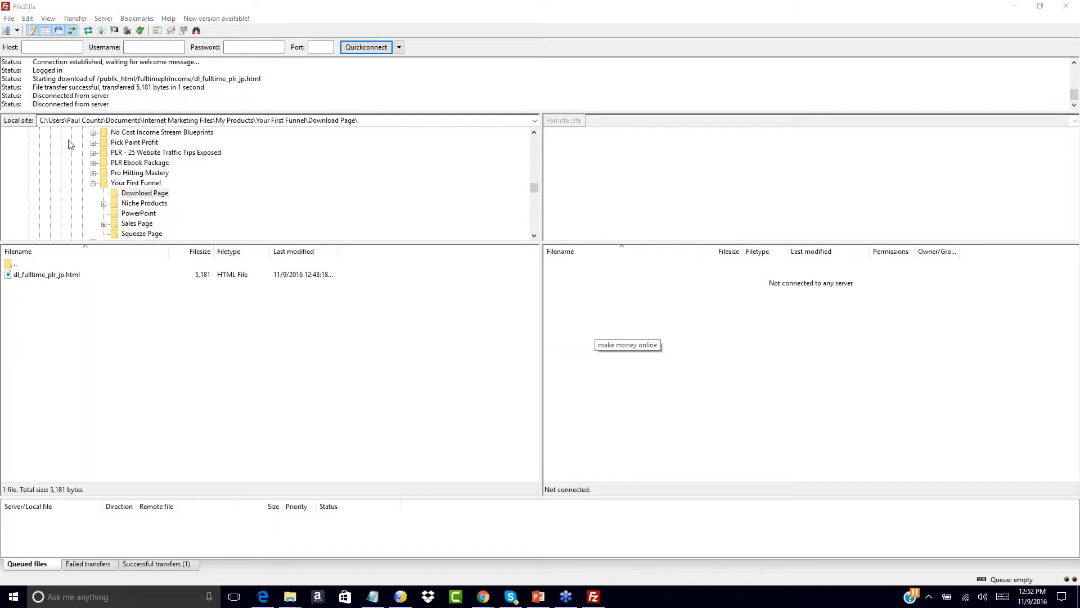
{"action": "left_click", "coordinate": [17, 30]}
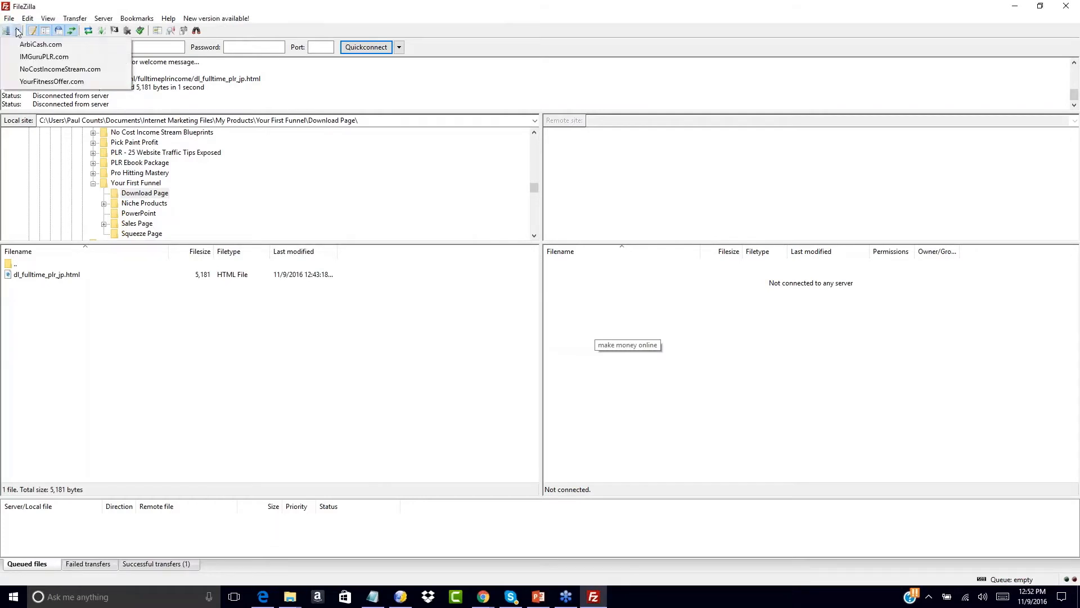
{"action": "left_click", "coordinate": [29, 82]}
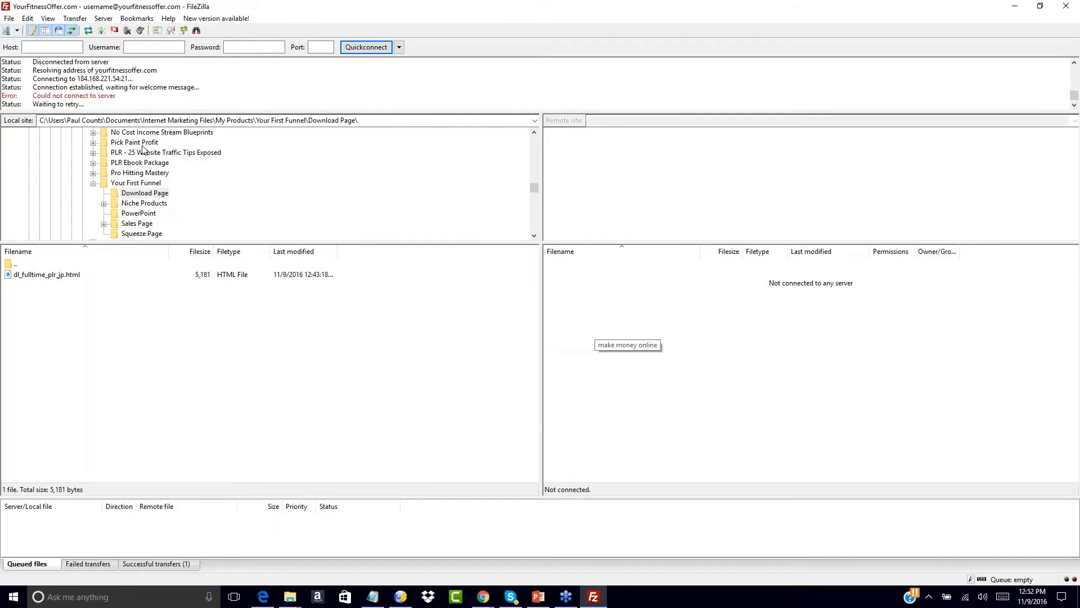
{"action": "left_click", "coordinate": [17, 31]}
{"action": "left_click", "coordinate": [44, 54]}
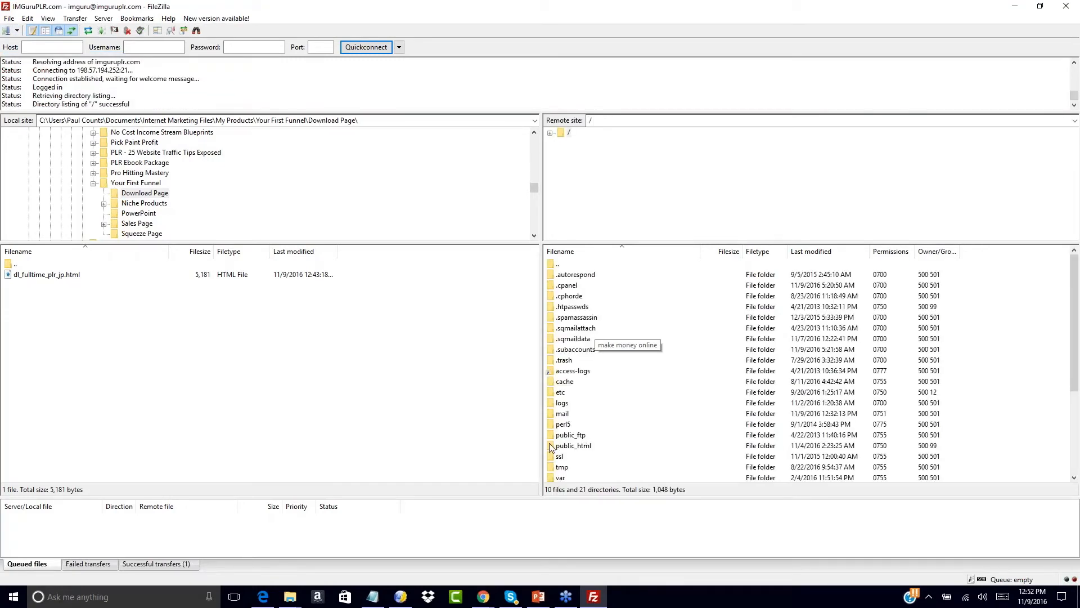
- Open the remote public_html folder and scroll through its contents
{"action": "double_click", "coordinate": [552, 447]}
{"action": "double_click", "coordinate": [553, 264]}
{"action": "left_click", "coordinate": [551, 445]}
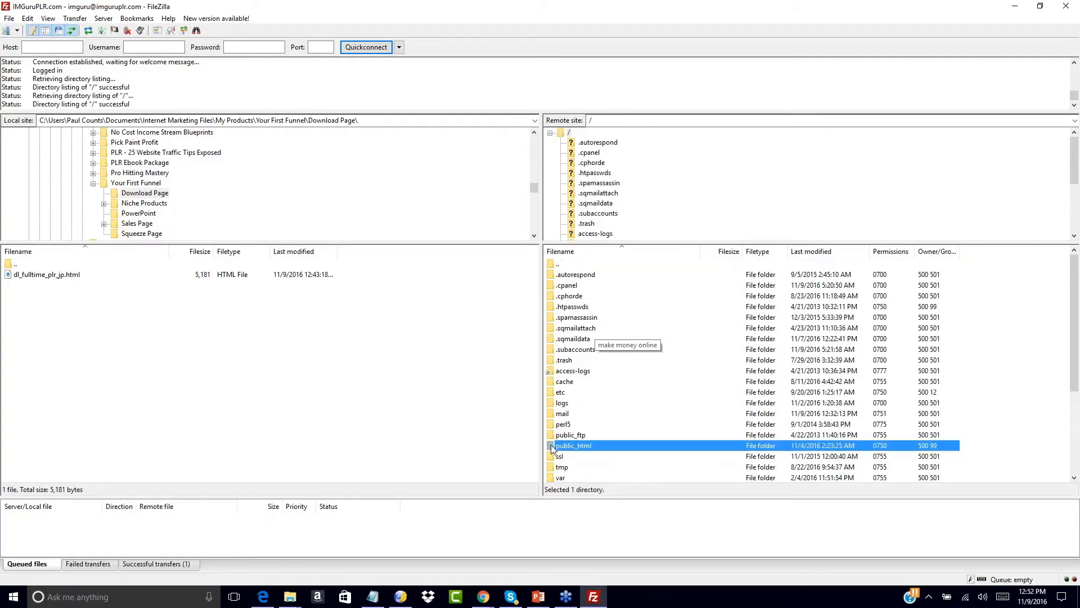
{"action": "double_click", "coordinate": [551, 445]}
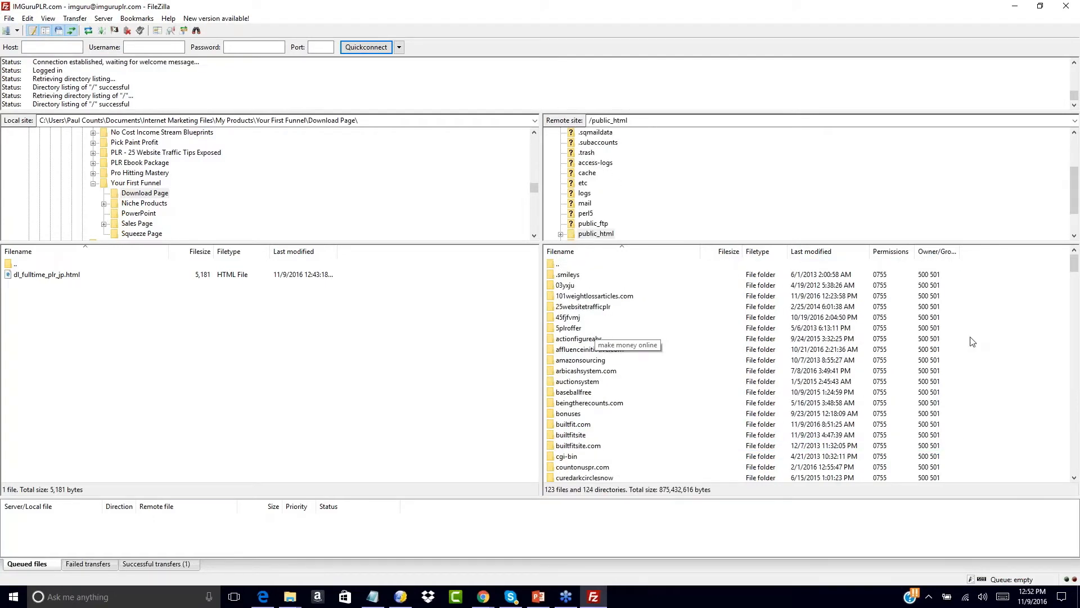
{"action": "scroll", "coordinate": [991, 341], "scroll_direction": "down", "scroll_amount": 3}
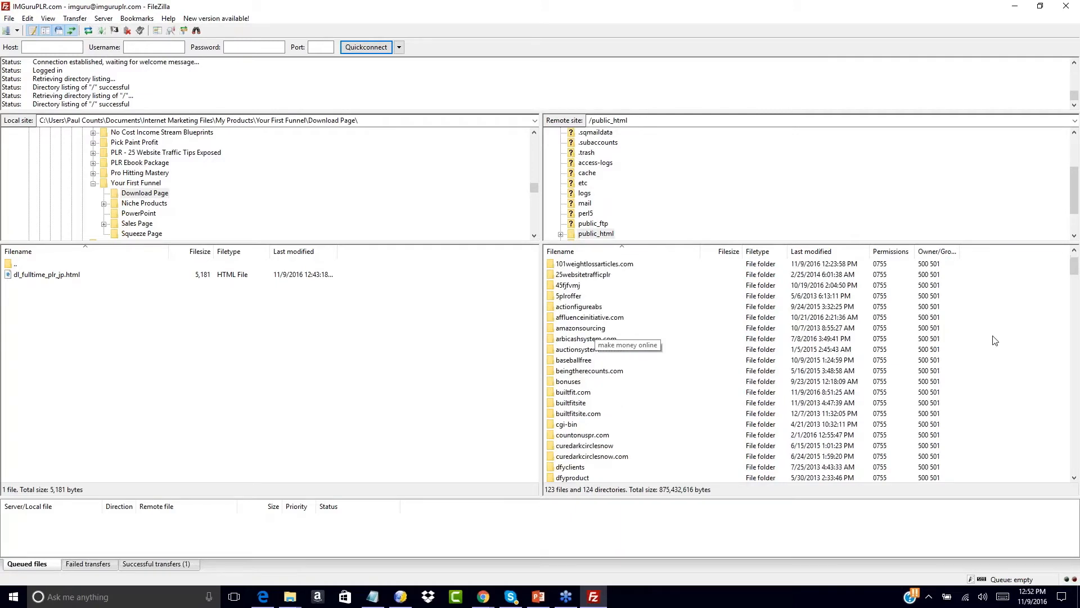
{"action": "scroll", "coordinate": [994, 340], "scroll_direction": "up", "scroll_amount": 3}
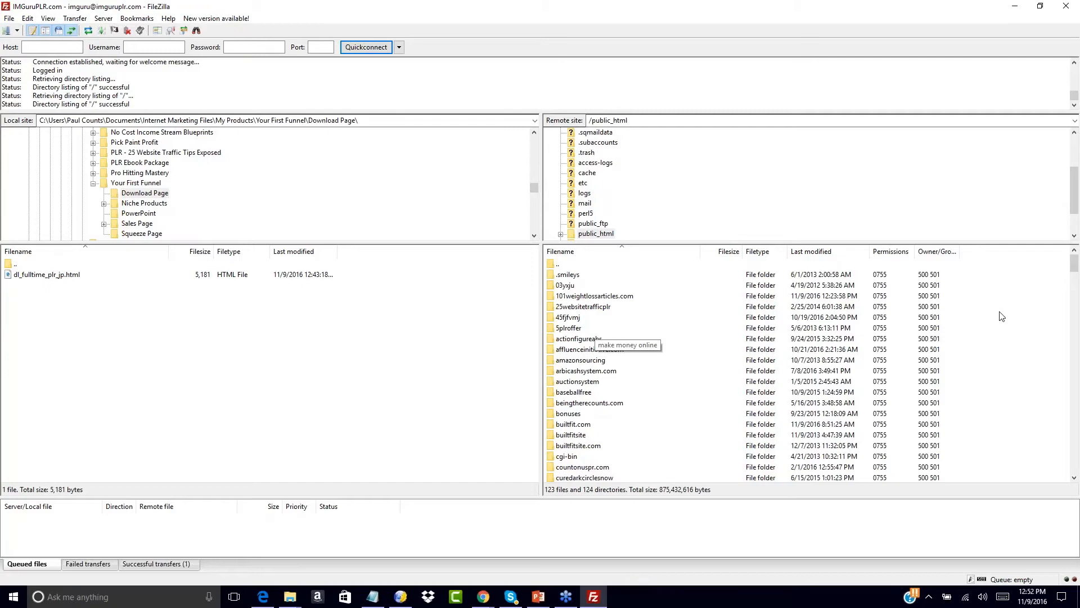
{"action": "scroll", "coordinate": [995, 346], "scroll_direction": "down", "scroll_amount": 3}
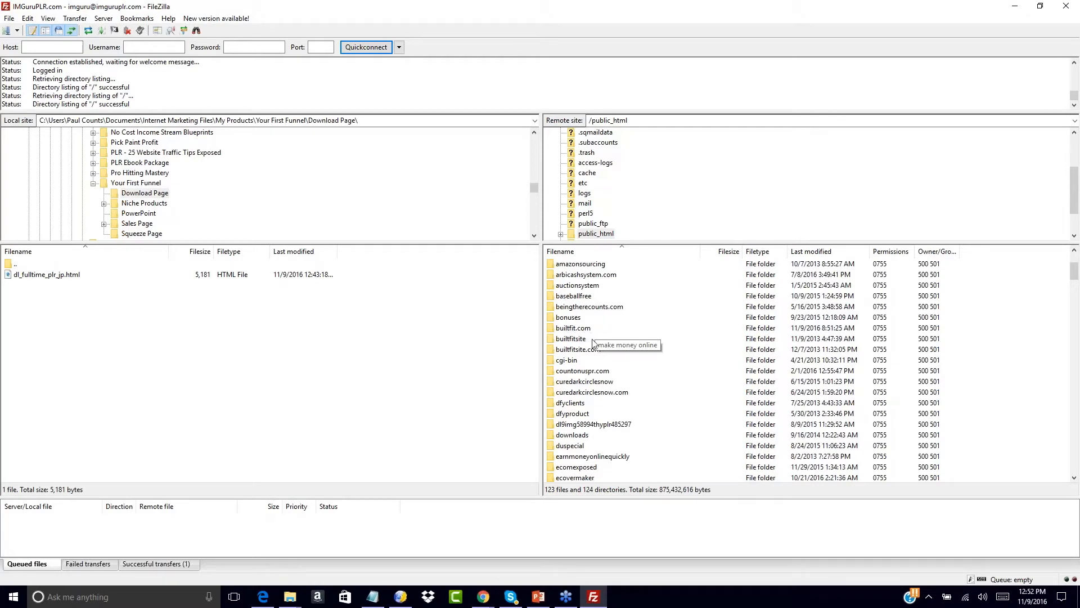
{"action": "scroll", "coordinate": [966, 367], "scroll_direction": "down", "scroll_amount": 1}
{"action": "scroll", "coordinate": [966, 366], "scroll_direction": "down", "scroll_amount": 1}
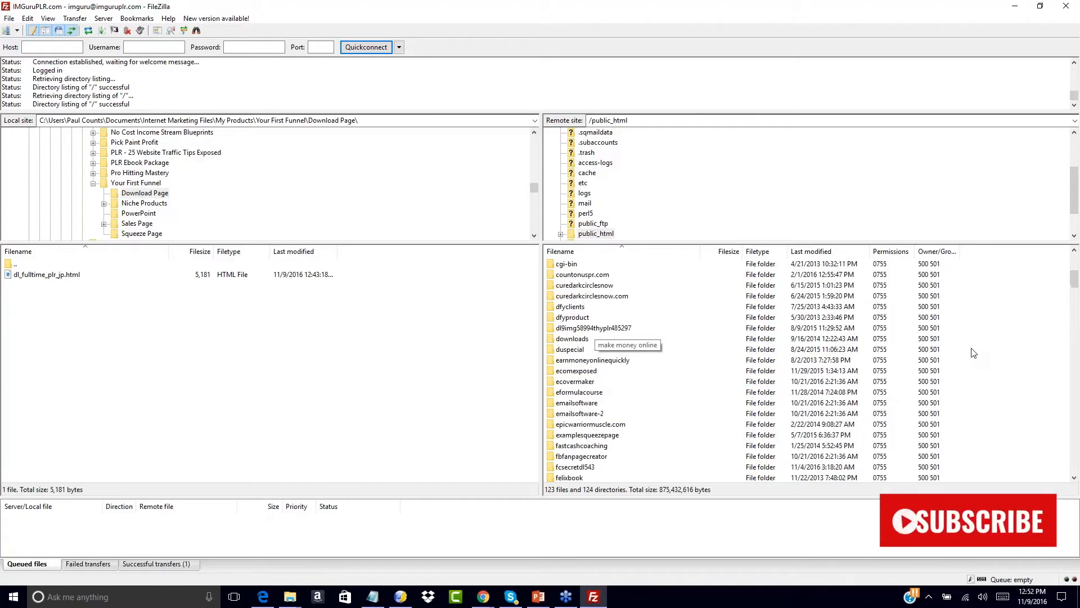
{"action": "scroll", "coordinate": [974, 353], "scroll_direction": "down", "scroll_amount": 5}
{"action": "scroll", "coordinate": [974, 353], "scroll_direction": "up", "scroll_amount": 10}
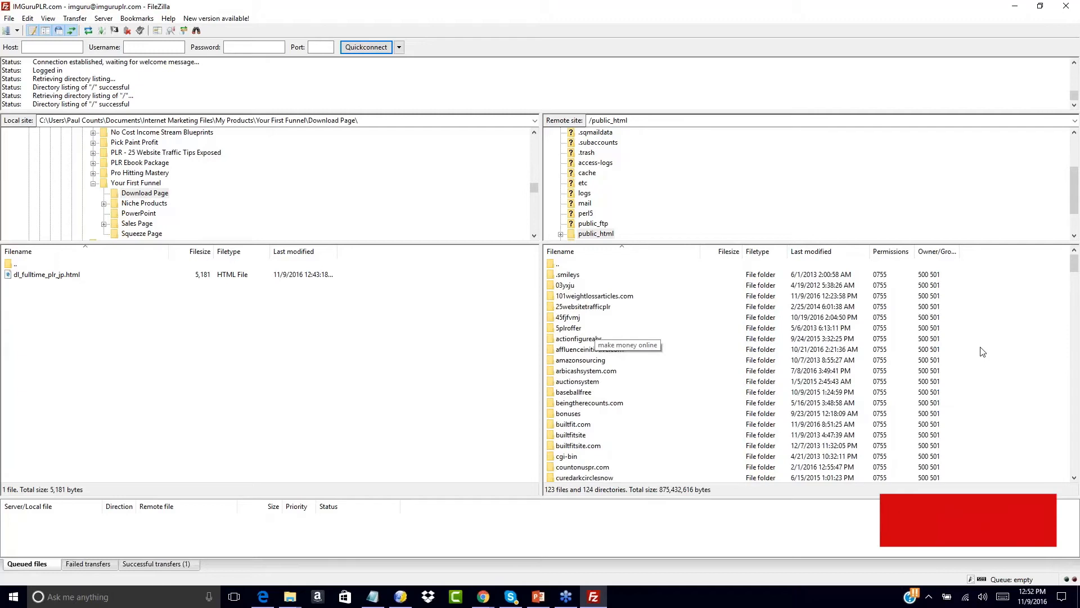
- Create and open a freeoffer1 folder in remote public_html, then go up locally to Your First Funnel
{"action": "right_click", "coordinate": [981, 347]}
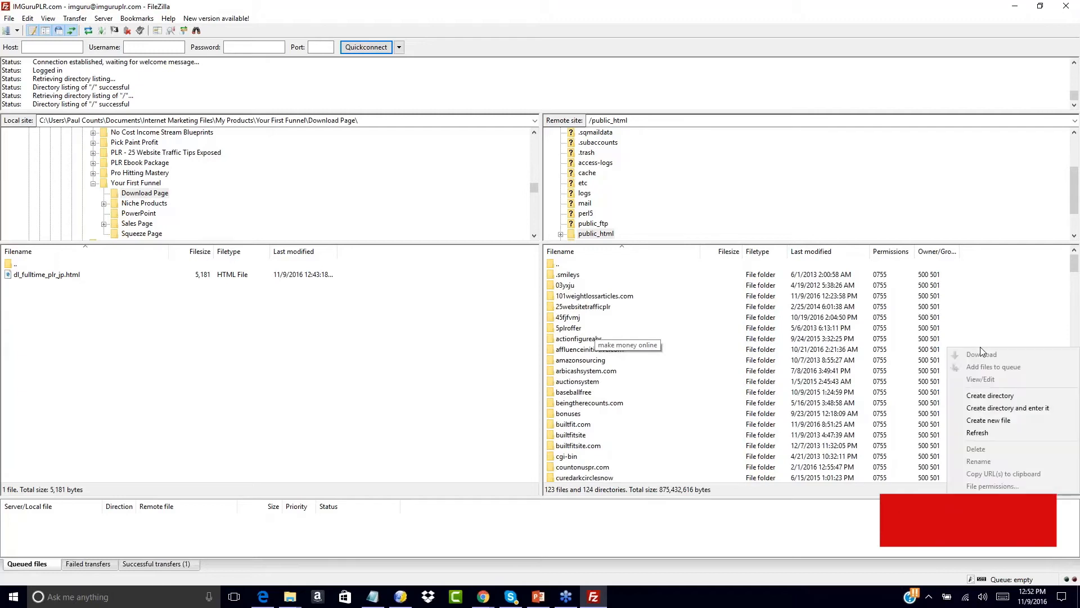
{"action": "left_click", "coordinate": [981, 393]}
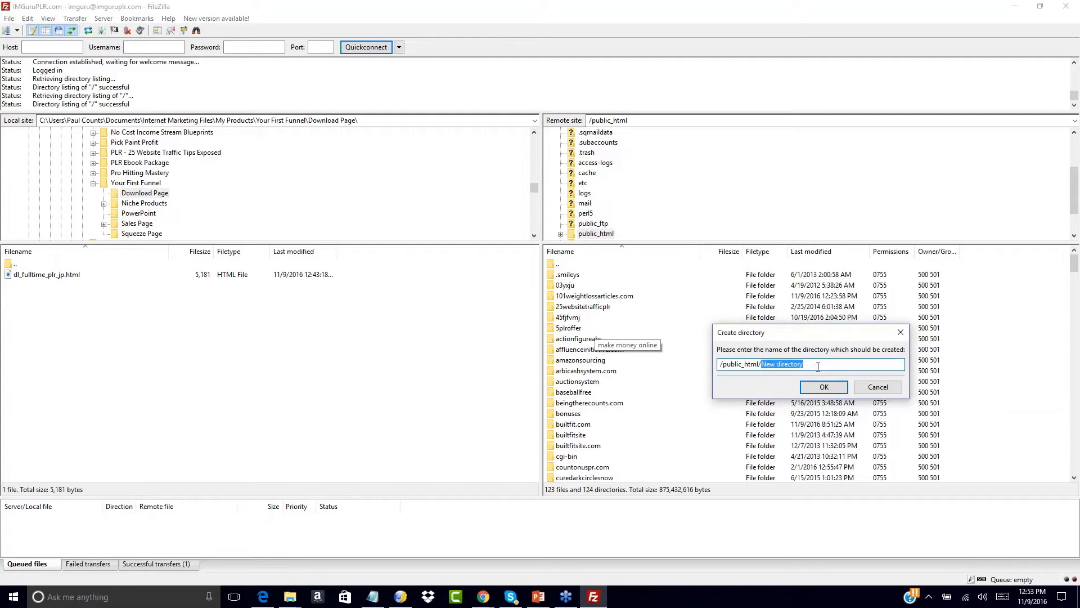
{"action": "type", "text": "freeoffer1"}
{"action": "left_click", "coordinate": [808, 388]}
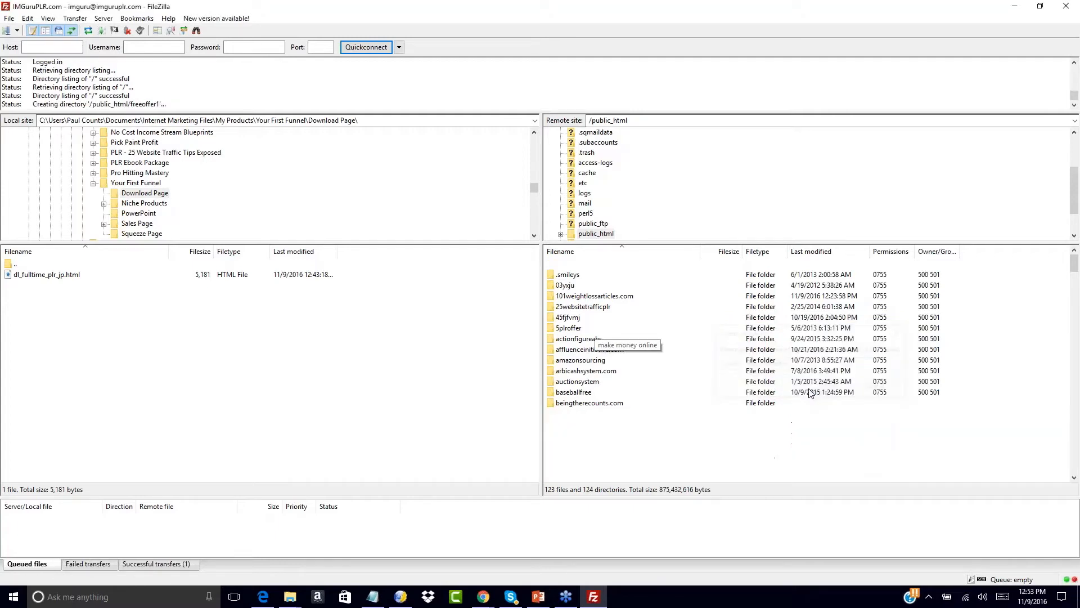
{"action": "scroll", "coordinate": [1006, 378], "scroll_direction": "down", "scroll_amount": 10}
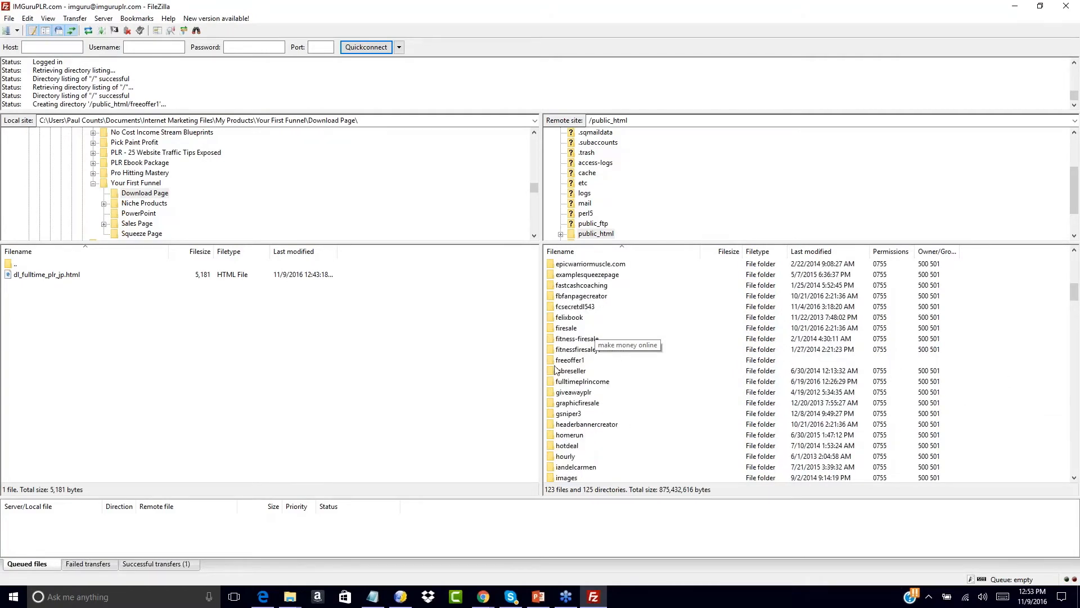
{"action": "double_click", "coordinate": [568, 360]}
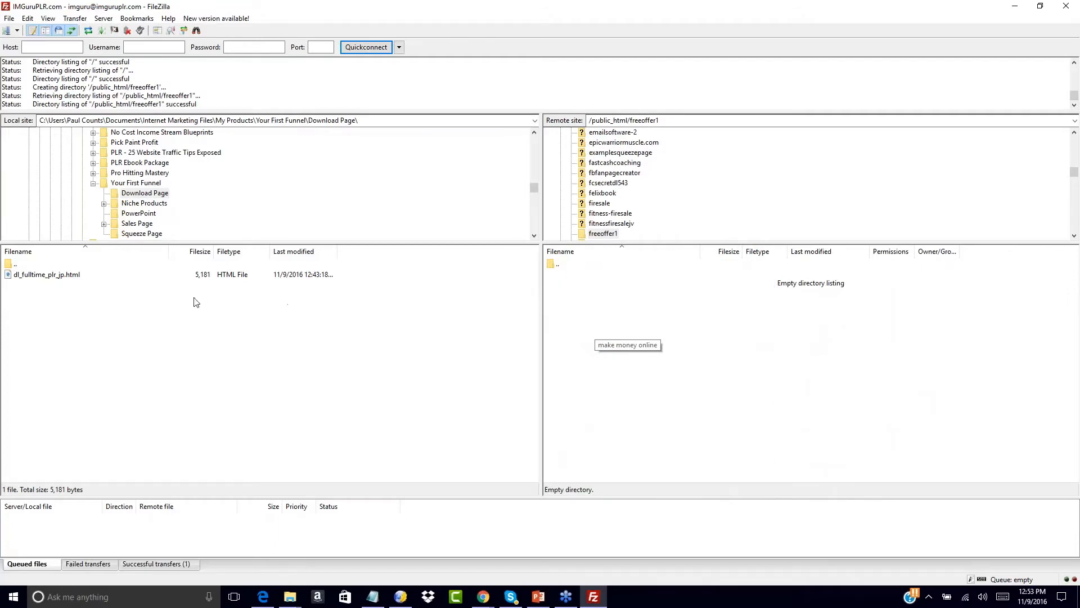
{"action": "double_click", "coordinate": [10, 265]}
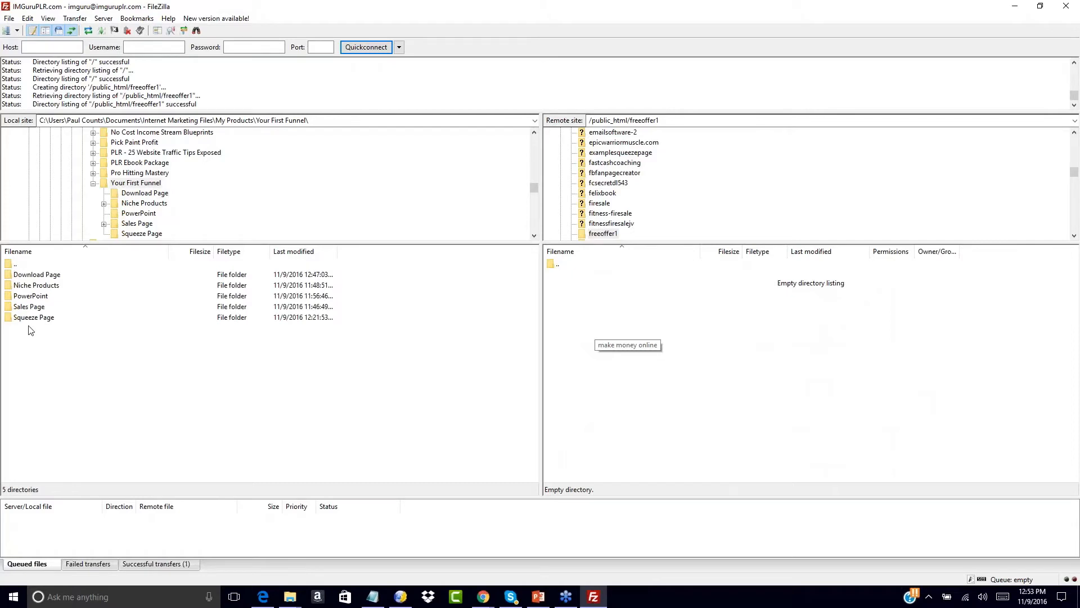
- Upload the five Squeeze Page files (index.html, index-2.html, three JPGs) to freeoffer1
{"action": "double_click", "coordinate": [12, 266]}
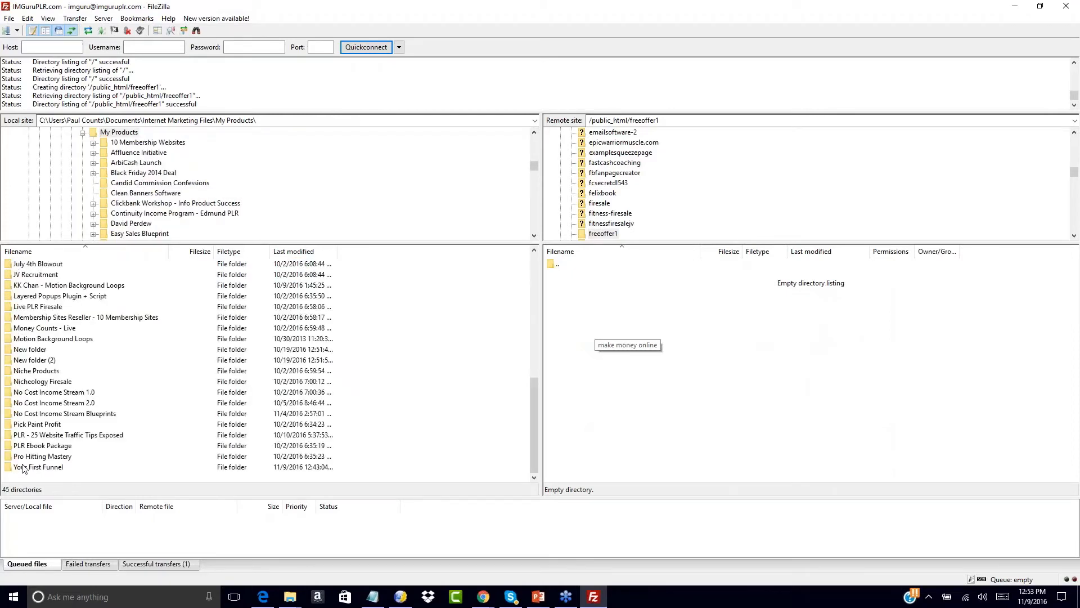
{"action": "double_click", "coordinate": [11, 469]}
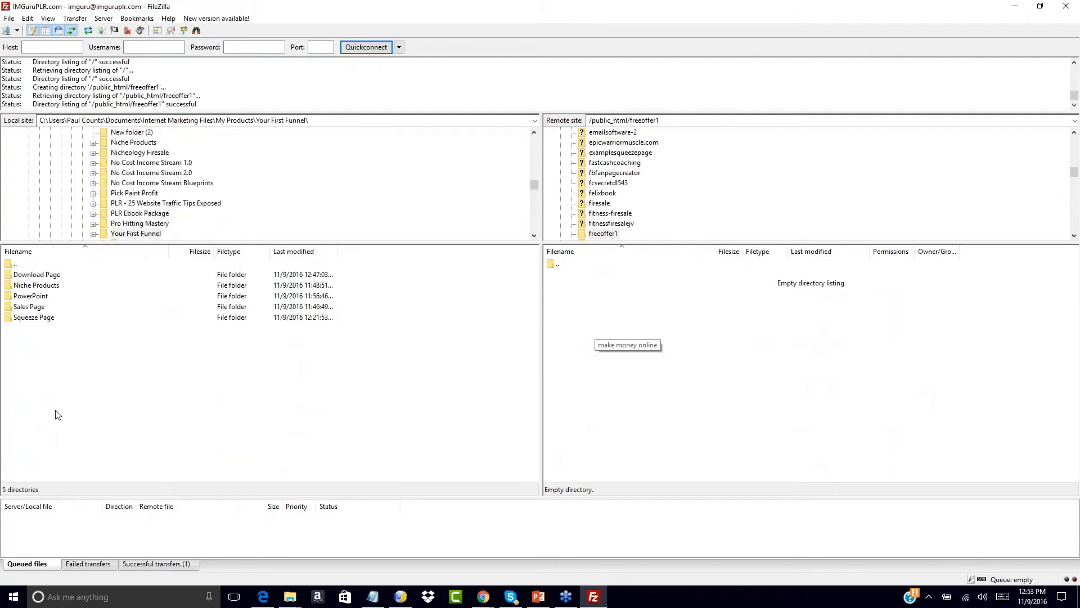
{"action": "left_click", "coordinate": [11, 318]}
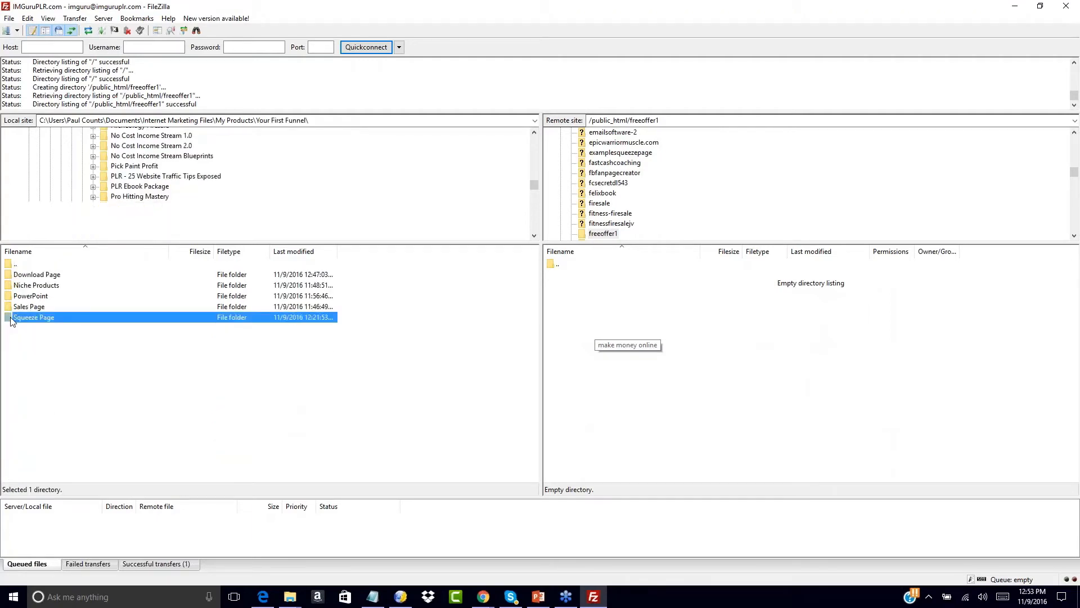
{"action": "double_click", "coordinate": [12, 318]}
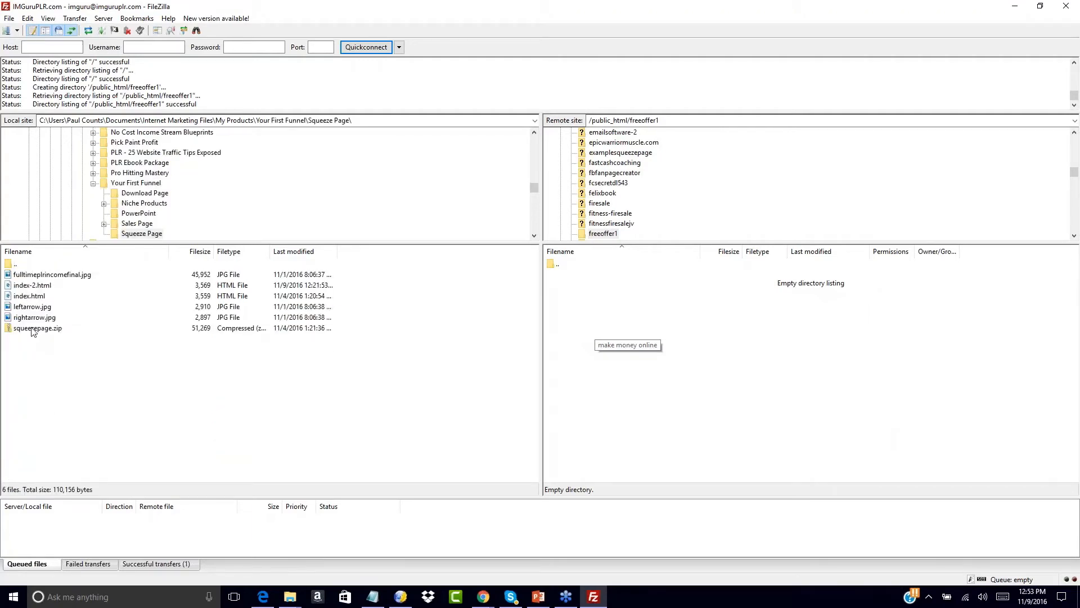
{"action": "left_click_drag", "start_coordinate": [104, 318], "coordinate": [22, 319]}
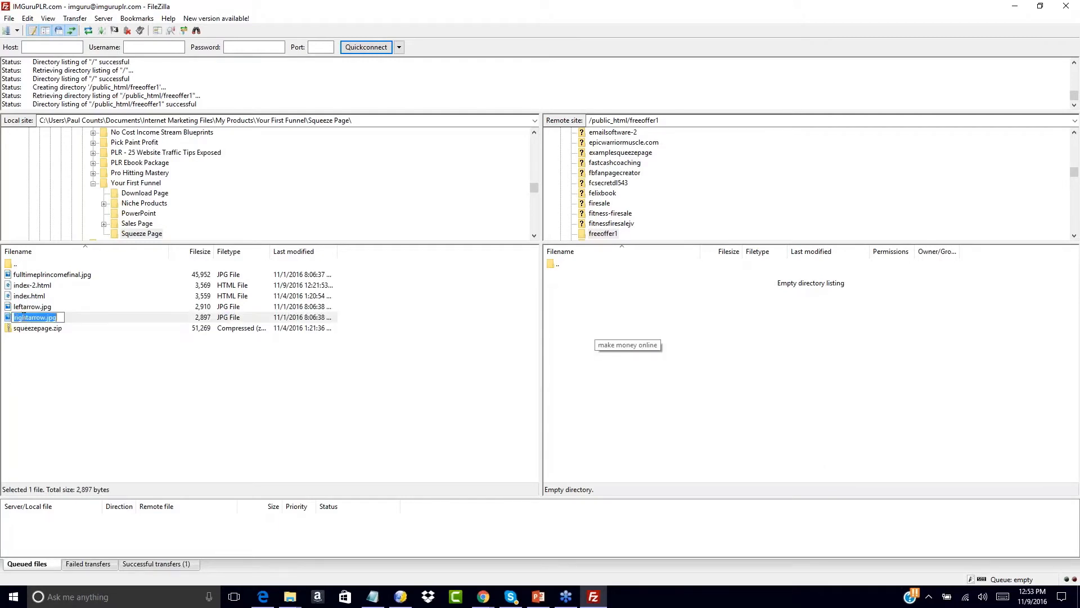
{"action": "left_click_drag", "start_coordinate": [10, 318], "coordinate": [9, 275]}
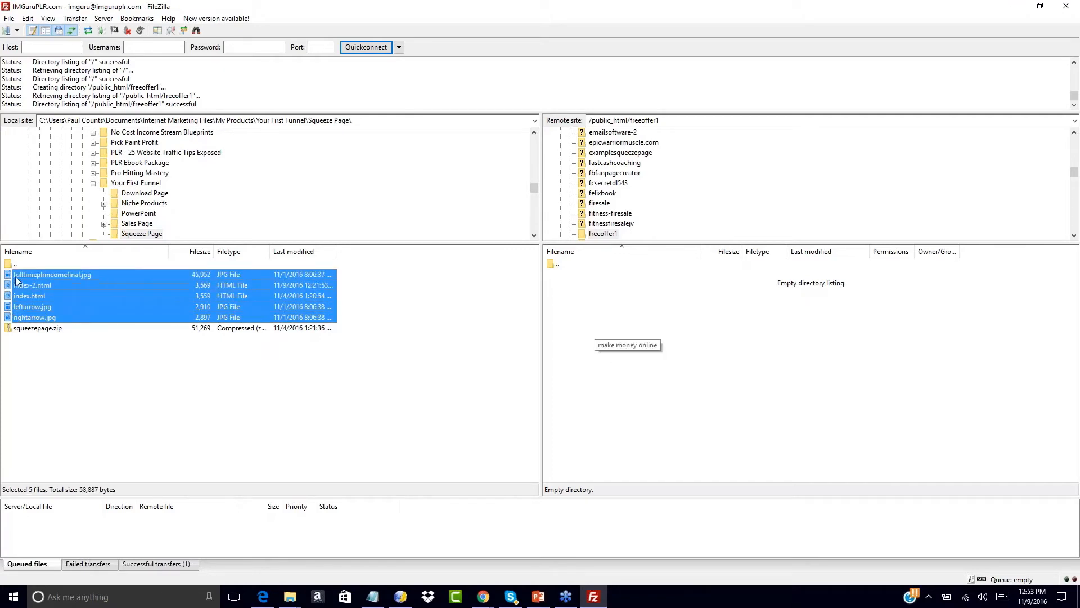
{"action": "right_click", "coordinate": [9, 283]}
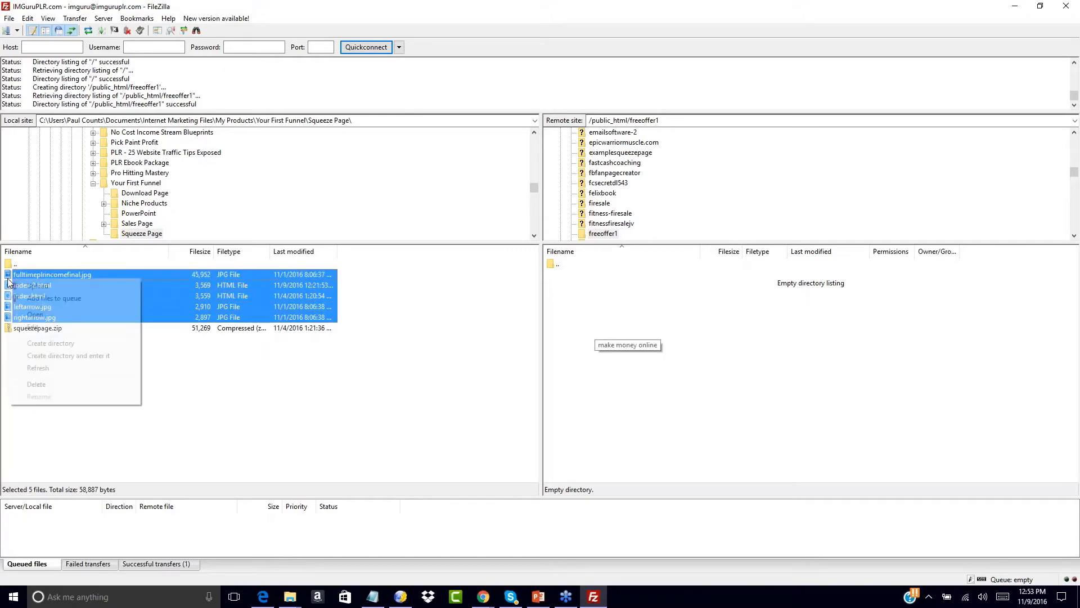
{"action": "left_click", "coordinate": [25, 287]}
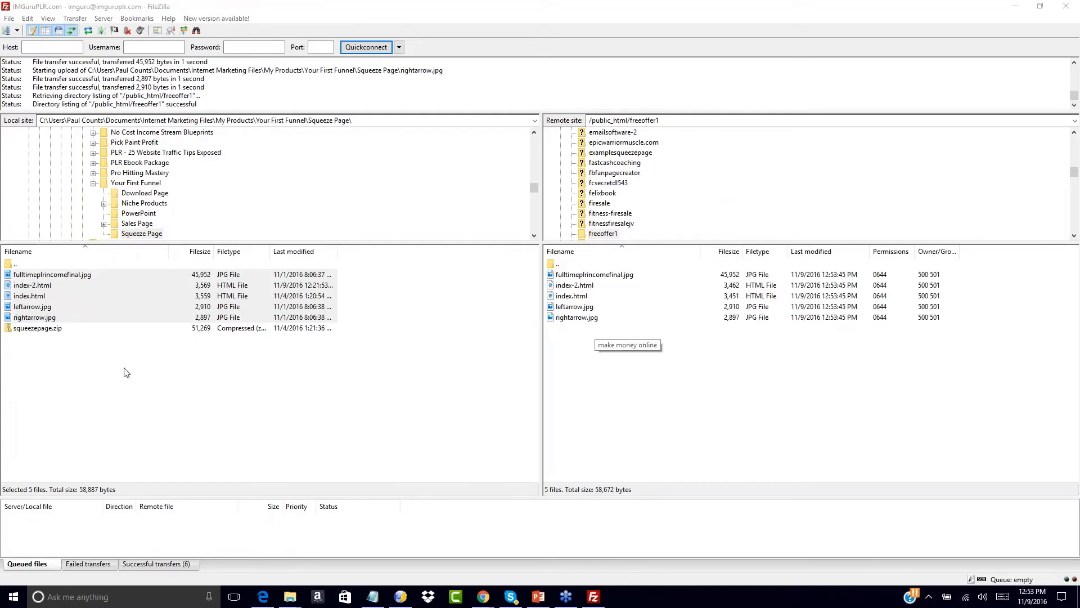
{"action": "double_click", "coordinate": [13, 264]}
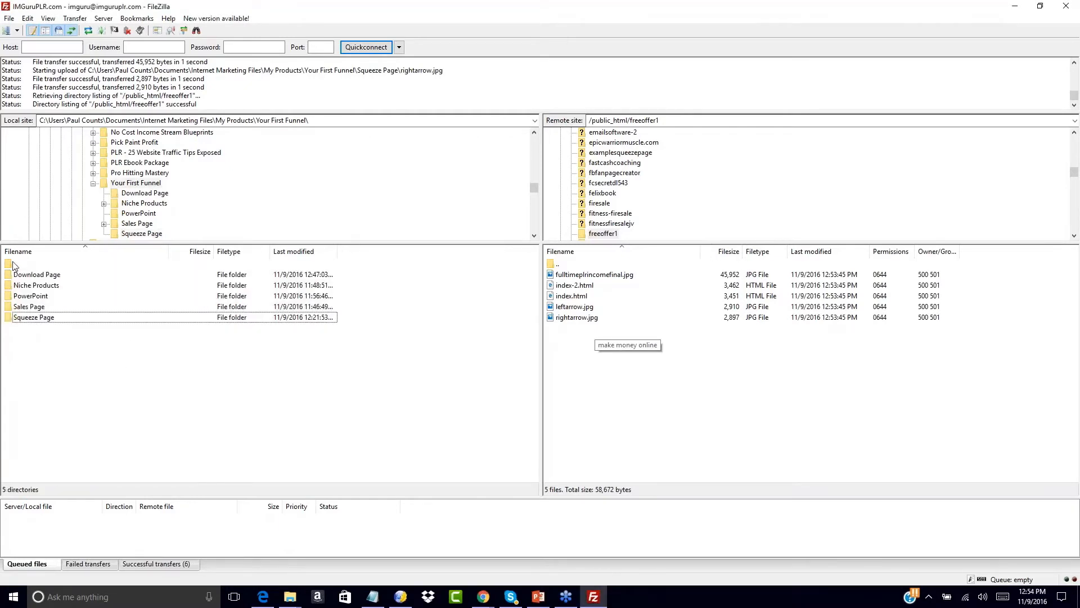
- Open Sales Page > NCIS-salessite2 > salespage-plain and select the sales page files
{"action": "double_click", "coordinate": [13, 309]}
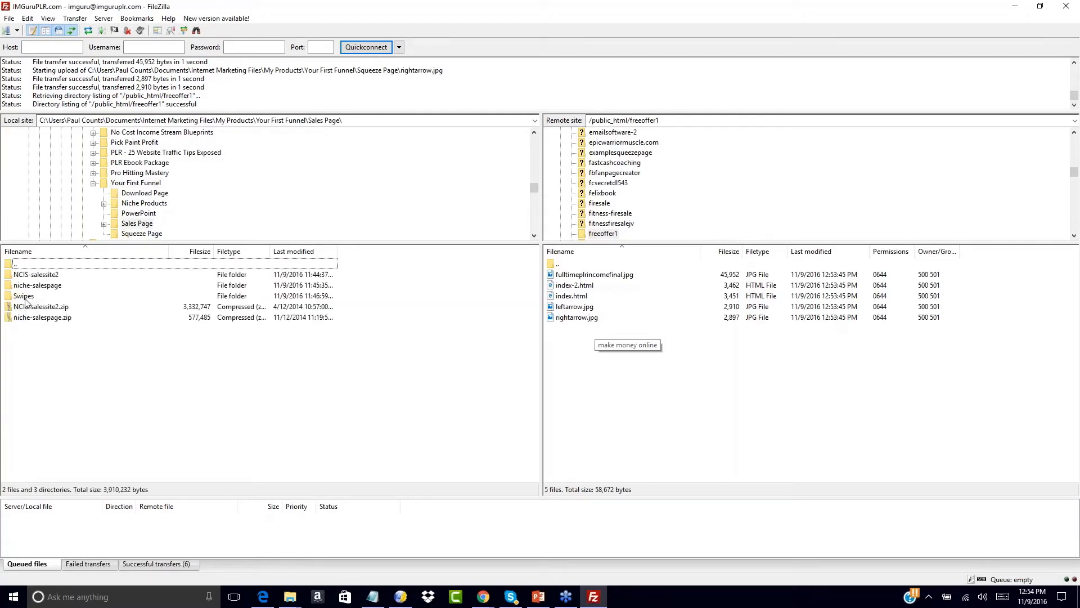
{"action": "double_click", "coordinate": [12, 274]}
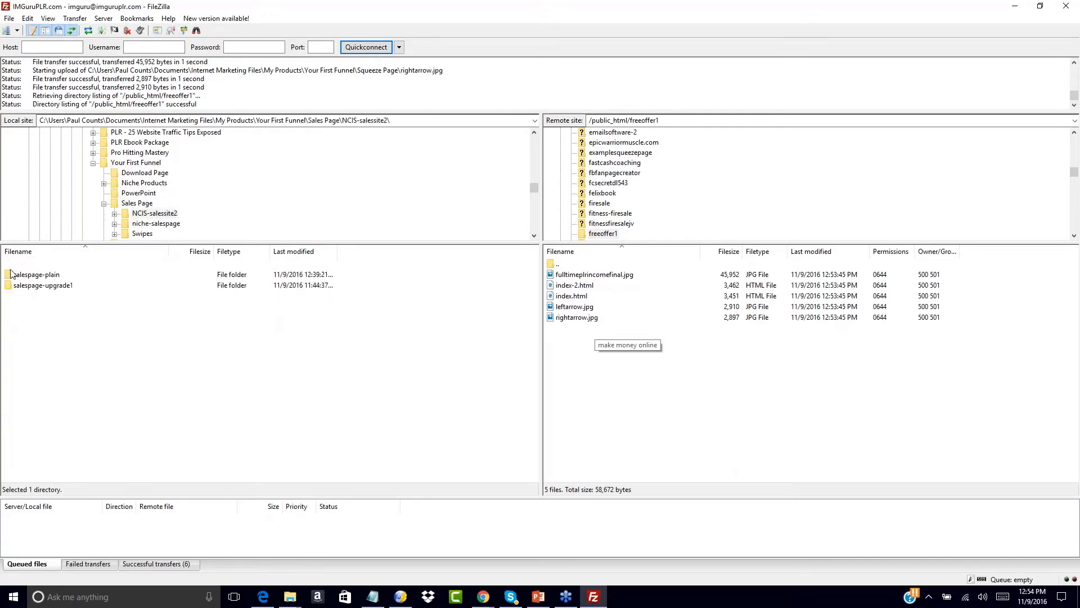
{"action": "double_click", "coordinate": [12, 274]}
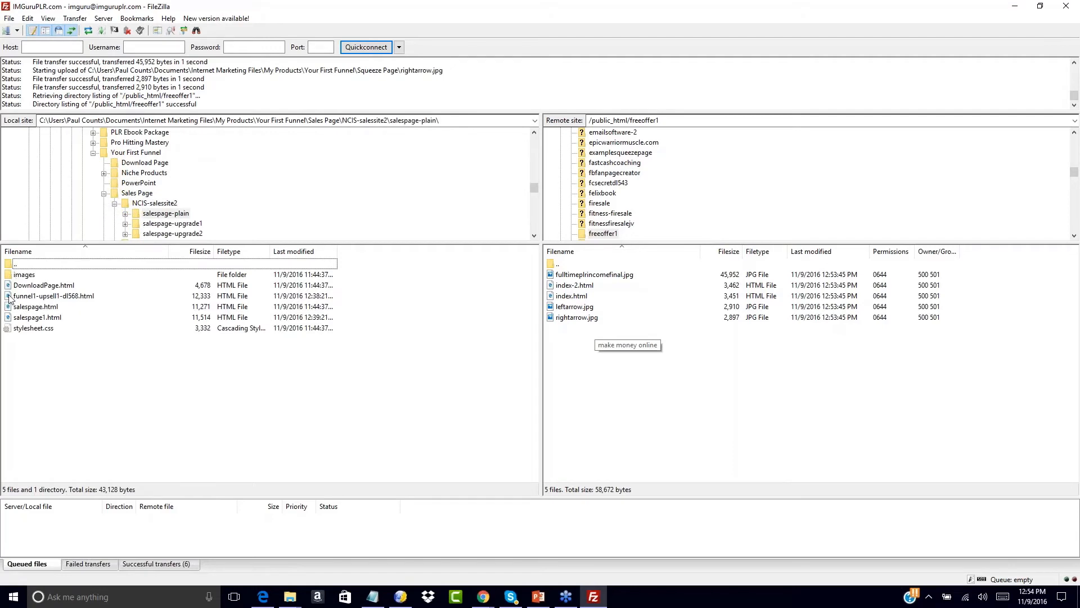
{"action": "left_click", "coordinate": [11, 296]}
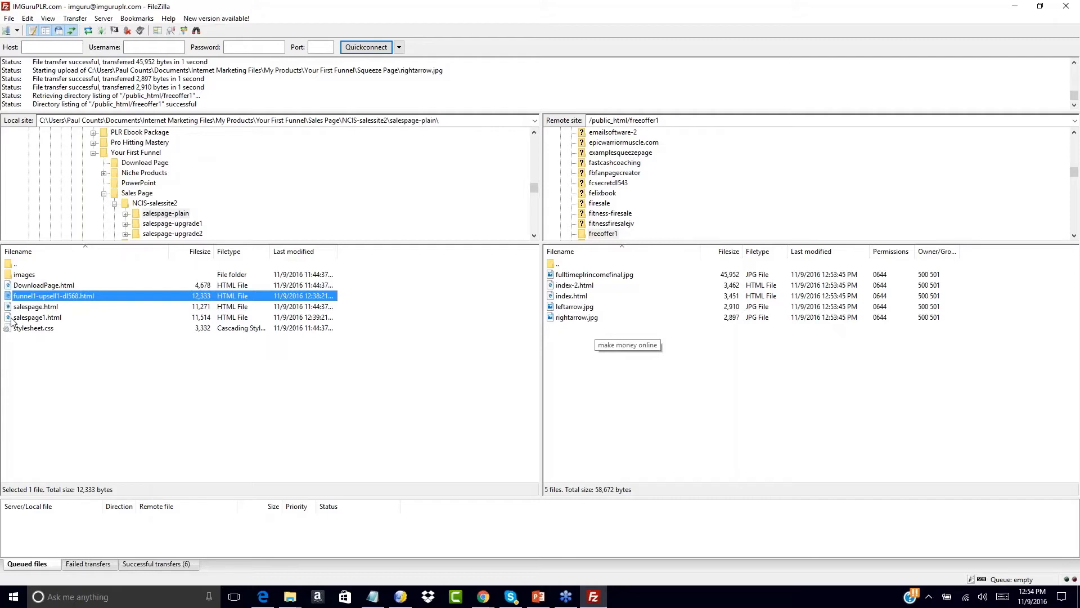
{"action": "left_click", "coordinate": [12, 319], "text": "ctrl"}
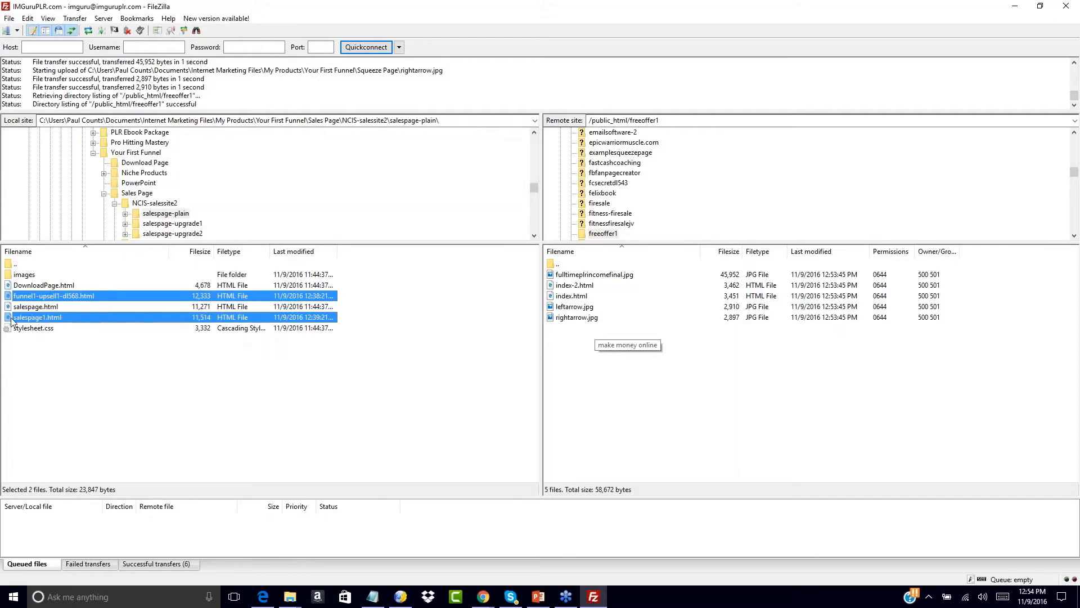
{"action": "left_click", "coordinate": [16, 329], "text": "ctrl"}
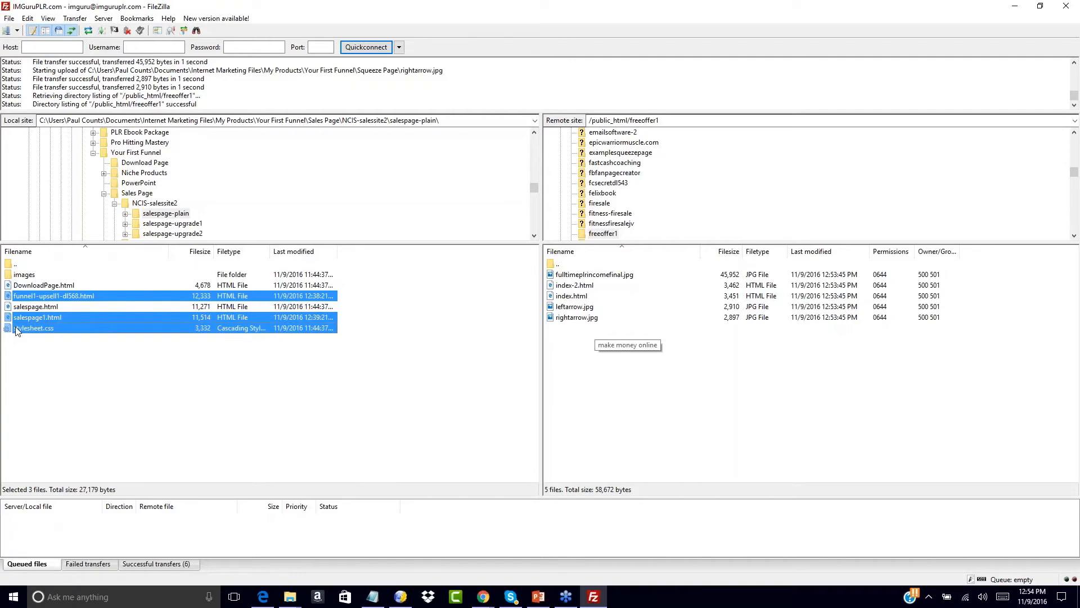
{"action": "left_click", "coordinate": [13, 276], "text": "ctrl"}
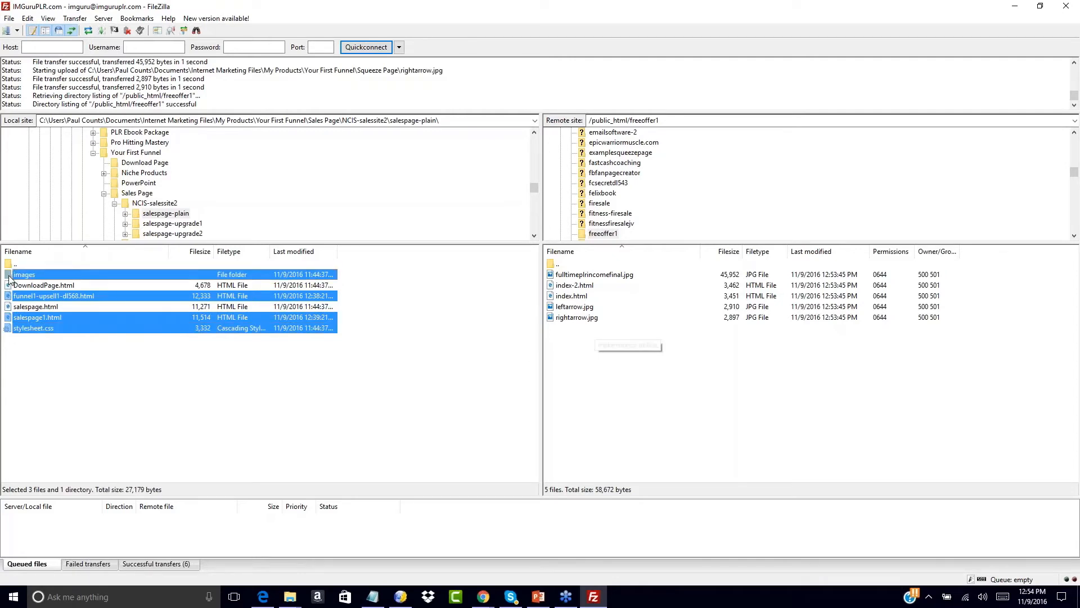
{"action": "left_click", "coordinate": [9, 279]}
{"action": "right_click", "coordinate": [9, 279]}
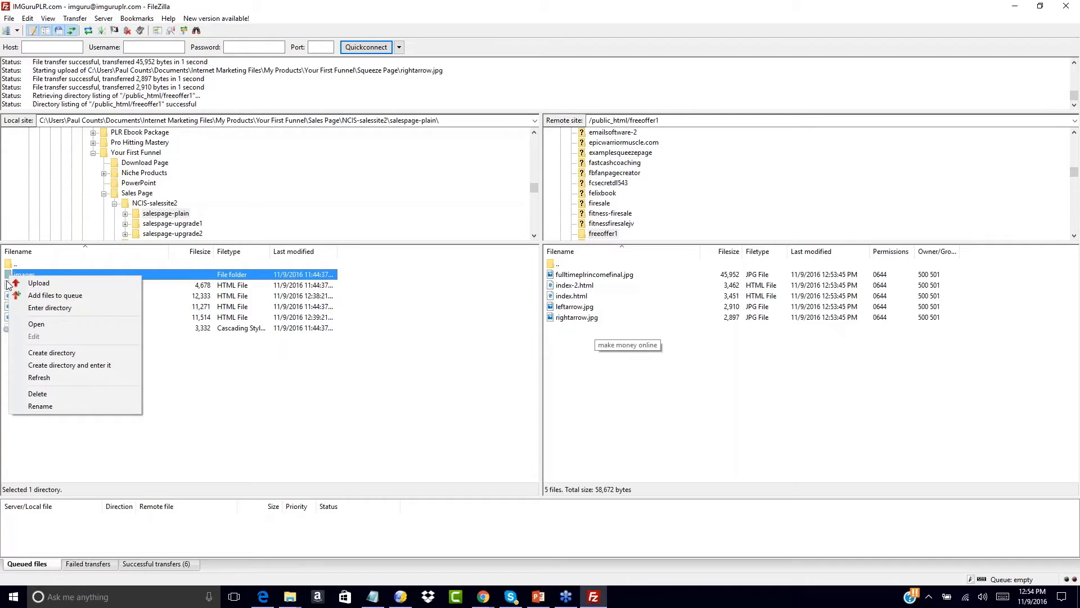
{"action": "left_click", "coordinate": [186, 378]}
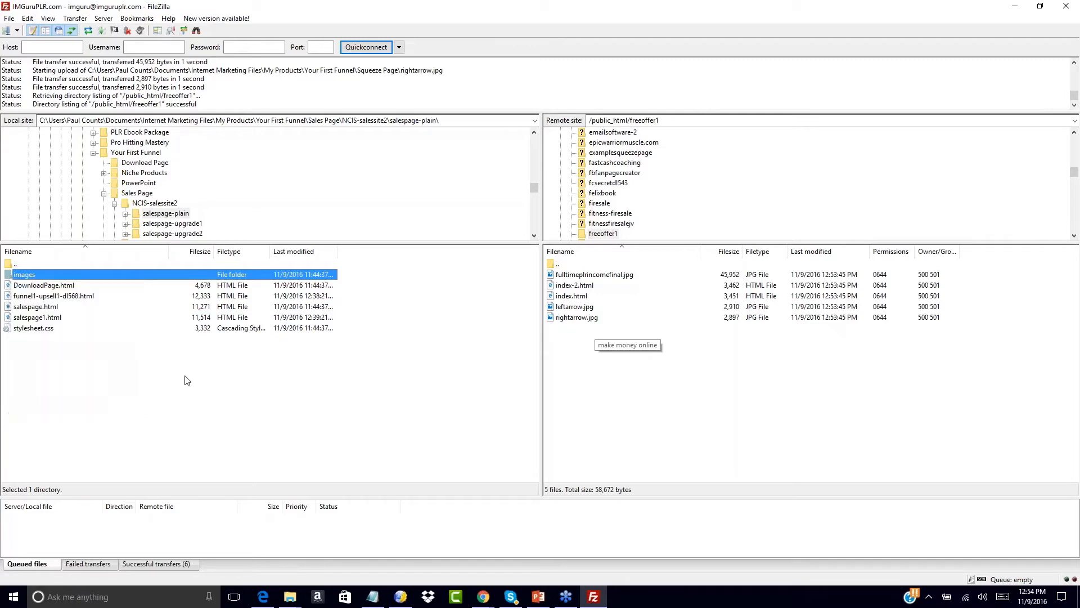
- Upload images, funnel1-upsell1-dl568.html, salespage1.html and stylesheet.css, overwriting existing remote copies
{"action": "left_click", "coordinate": [10, 277]}
{"action": "left_click", "coordinate": [9, 295], "text": "ctrl"}
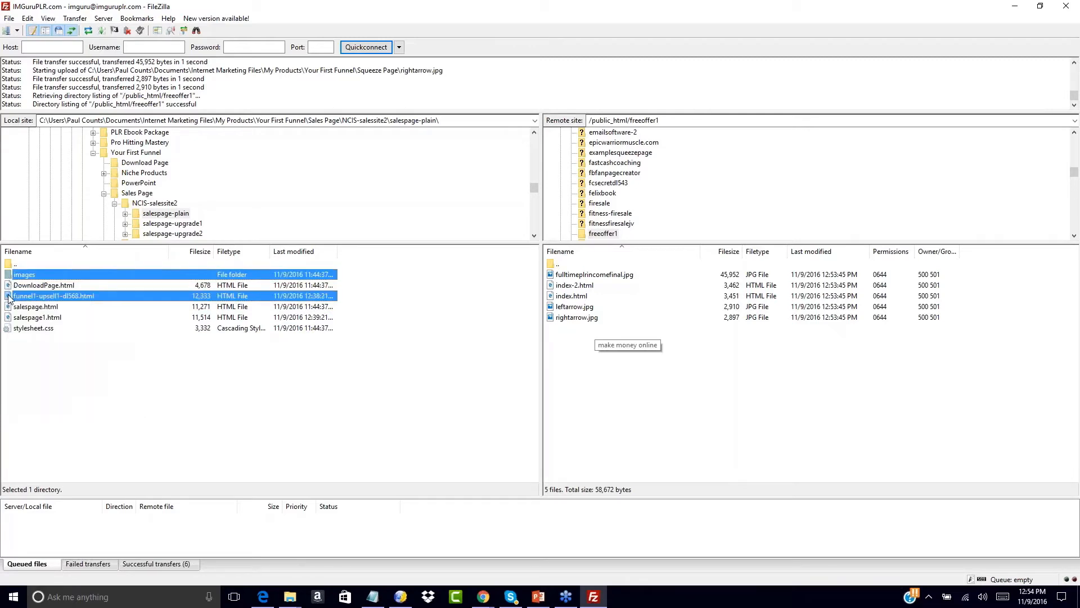
{"action": "left_click", "coordinate": [6, 317], "text": "ctrl"}
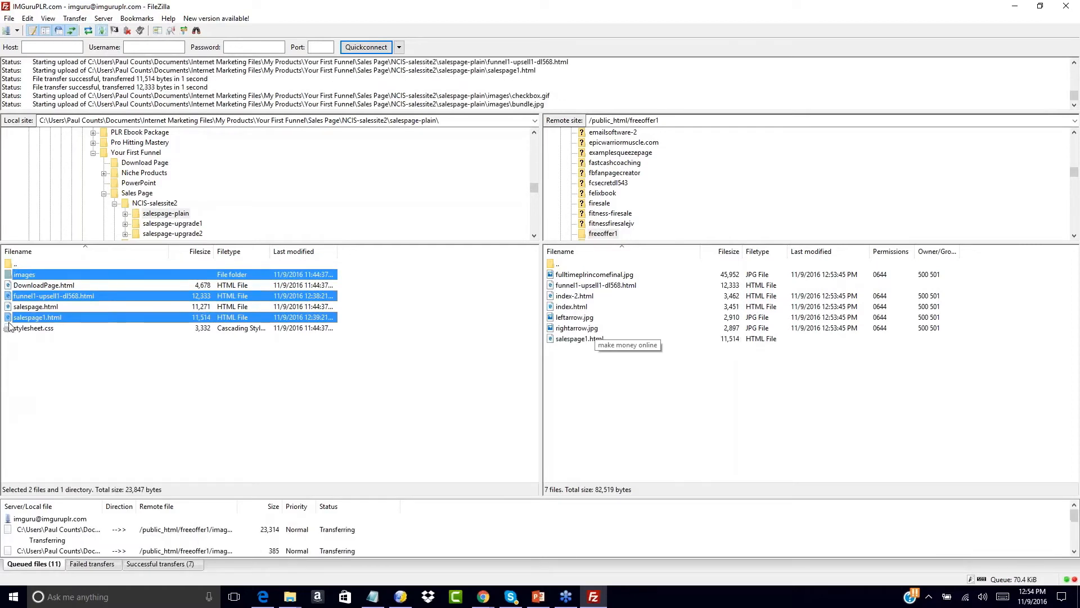
{"action": "left_click", "coordinate": [8, 328], "text": "ctrl"}
{"action": "right_click", "coordinate": [9, 330]}
{"action": "left_click", "coordinate": [23, 333]}
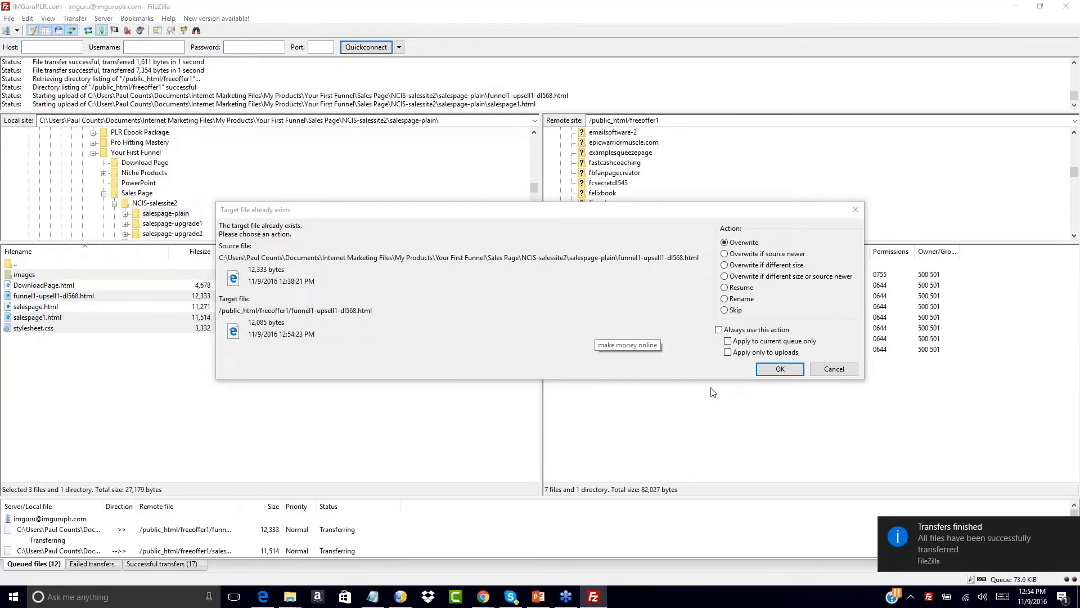
{"action": "left_click", "coordinate": [720, 330]}
{"action": "left_click", "coordinate": [780, 369]}
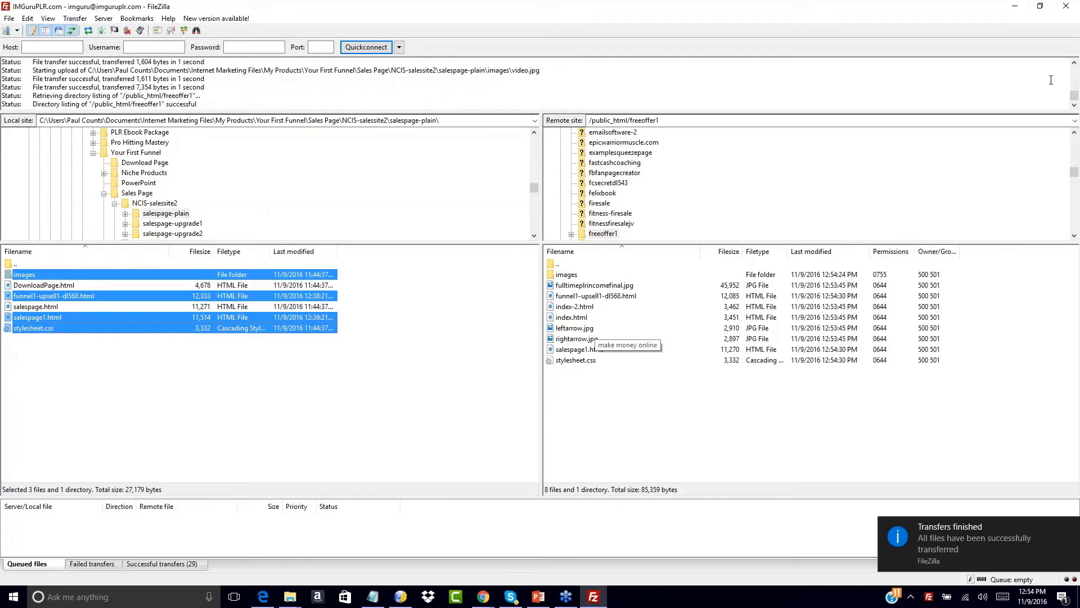
- Clear the local selection and go back up to the Sales Page folder
{"action": "left_click", "coordinate": [1073, 24]}
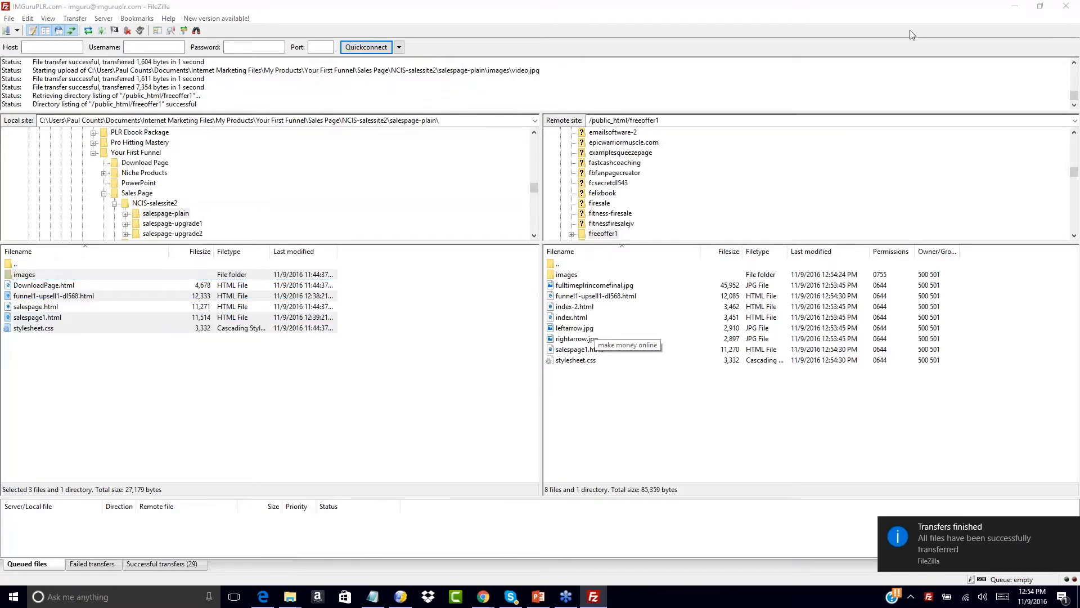
{"action": "left_click", "coordinate": [621, 231]}
{"action": "left_click", "coordinate": [923, 24]}
{"action": "left_click", "coordinate": [162, 380]}
{"action": "left_click", "coordinate": [17, 263]}
{"action": "double_click", "coordinate": [17, 263]}
{"action": "double_click", "coordinate": [16, 263]}
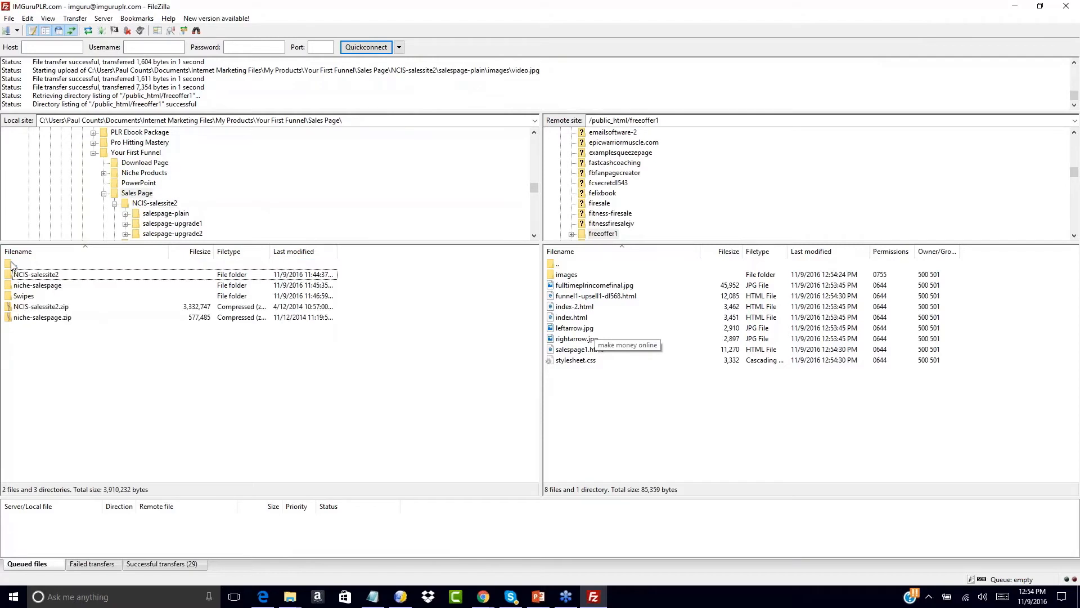
- Upload dl_fulltime_plr_income.html from the Download Page folder to freeoffer1, then bring up Notepad
{"action": "double_click", "coordinate": [15, 264]}
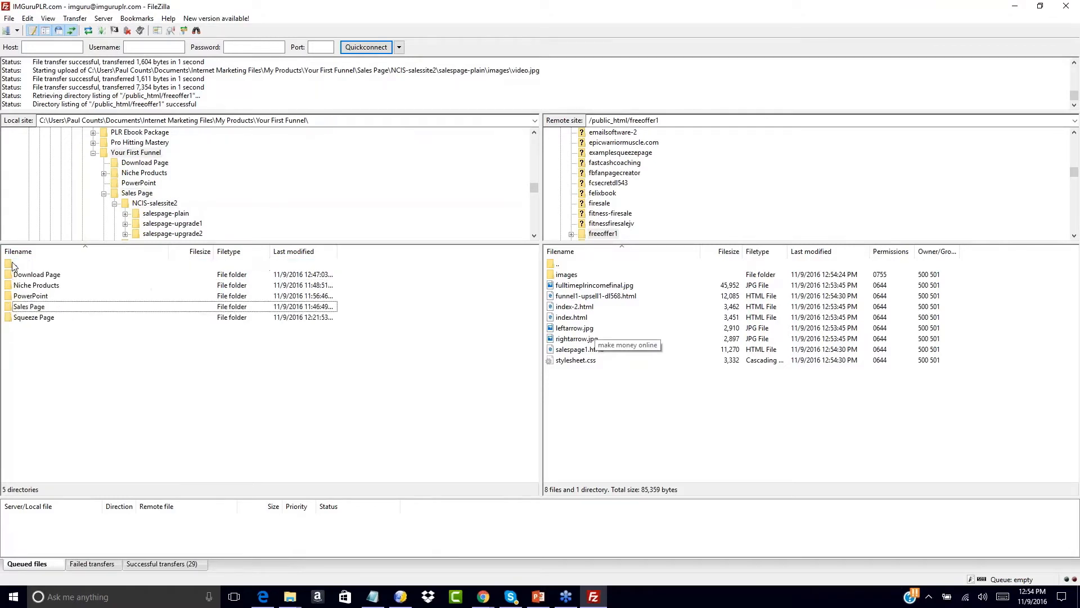
{"action": "double_click", "coordinate": [12, 275]}
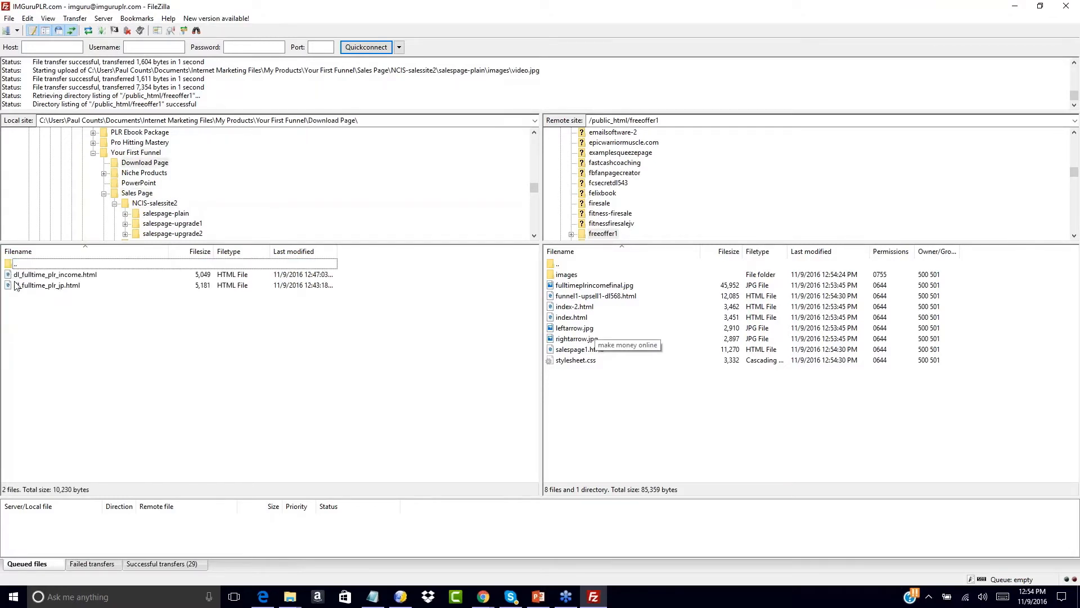
{"action": "left_click", "coordinate": [17, 275]}
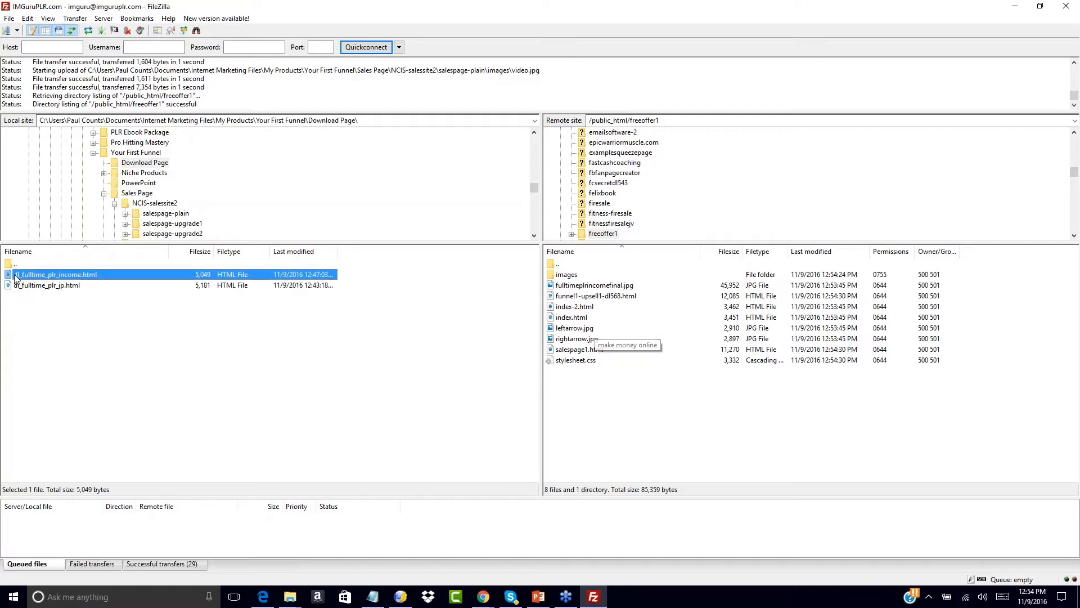
{"action": "right_click", "coordinate": [17, 277]}
{"action": "left_click", "coordinate": [28, 283]}
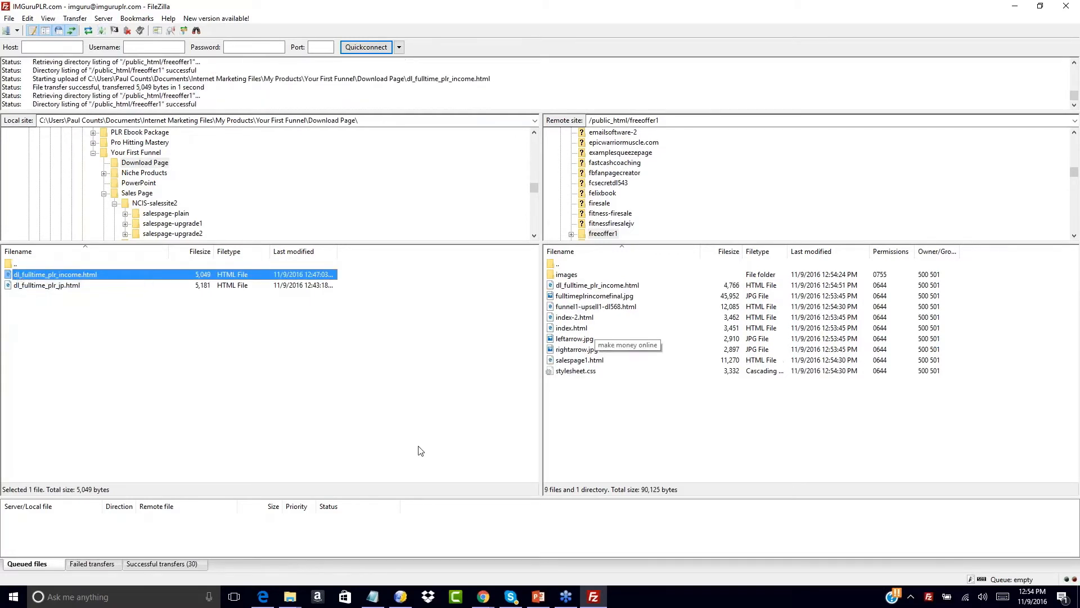
{"action": "left_click", "coordinate": [611, 406]}
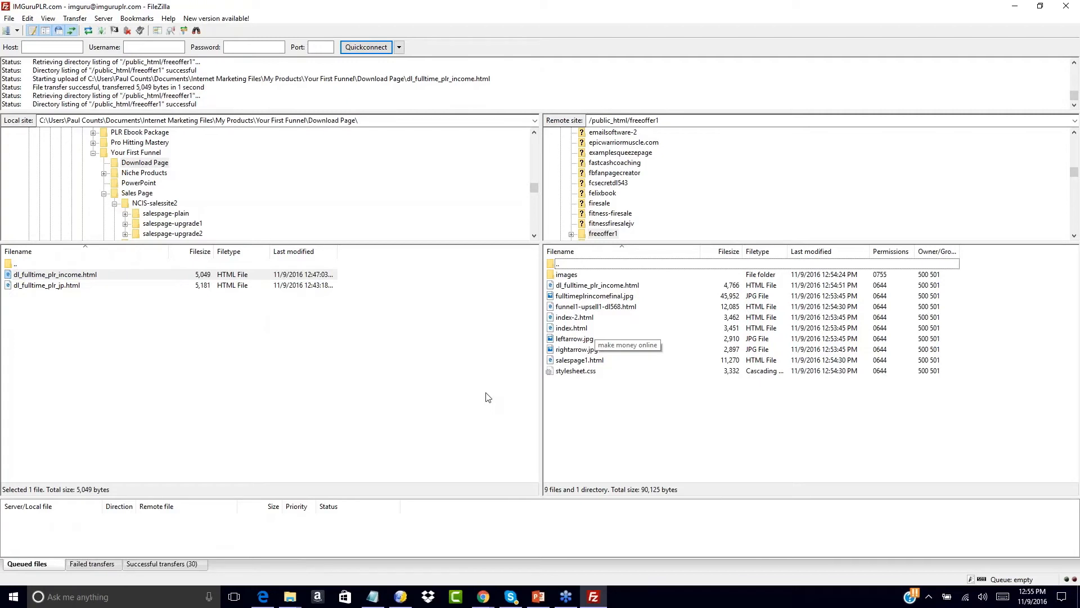
{"action": "left_click", "coordinate": [373, 597]}
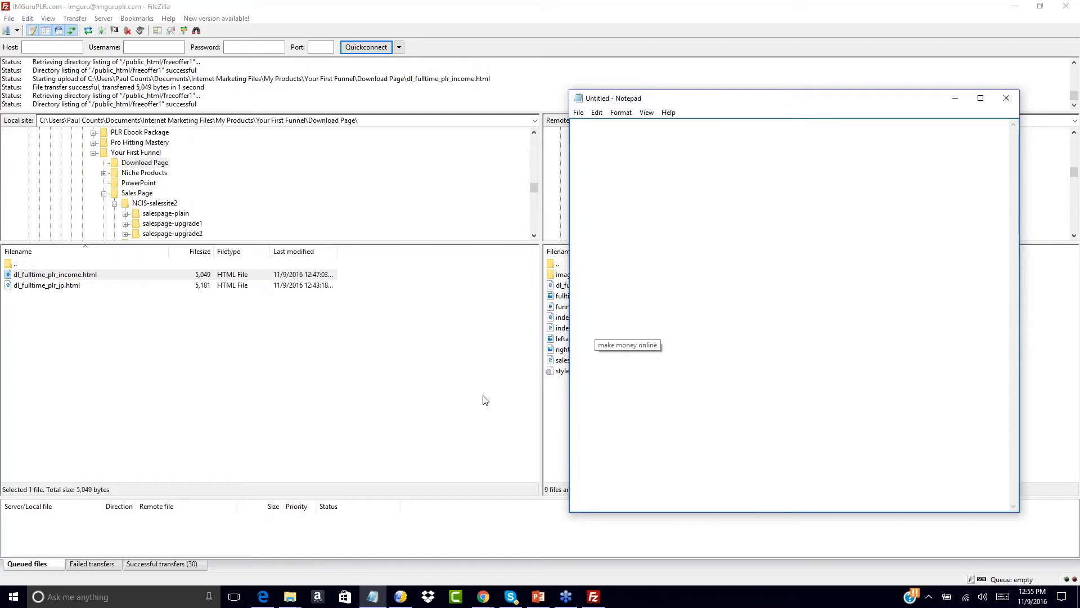
- Copy the FTP URL of funnel1-upsell1-dl568.html from FileZilla's server listing
{"action": "left_click", "coordinate": [559, 413]}
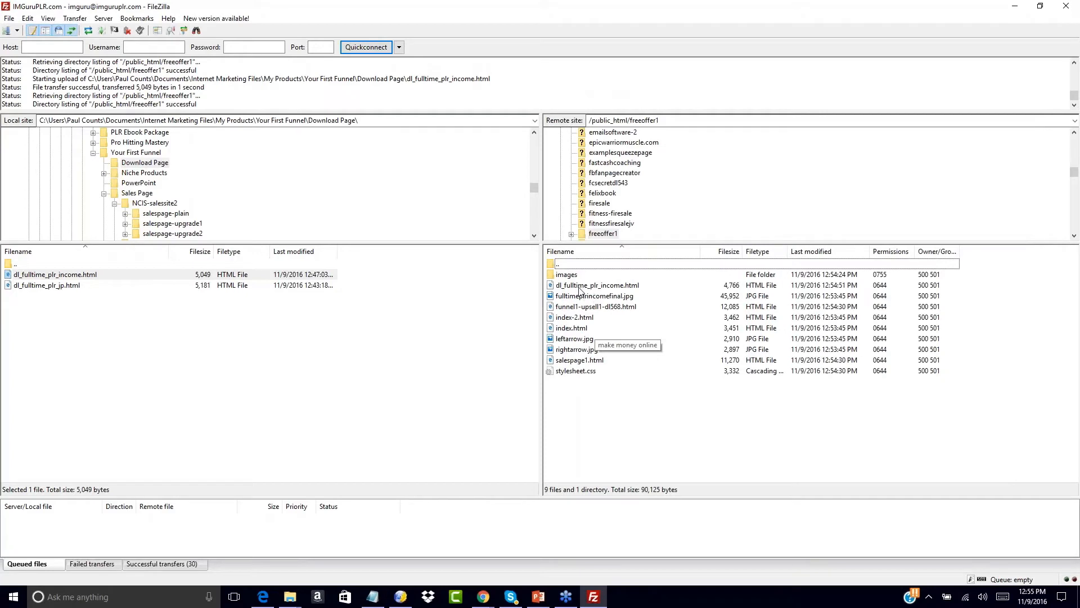
{"action": "left_click", "coordinate": [578, 288]}
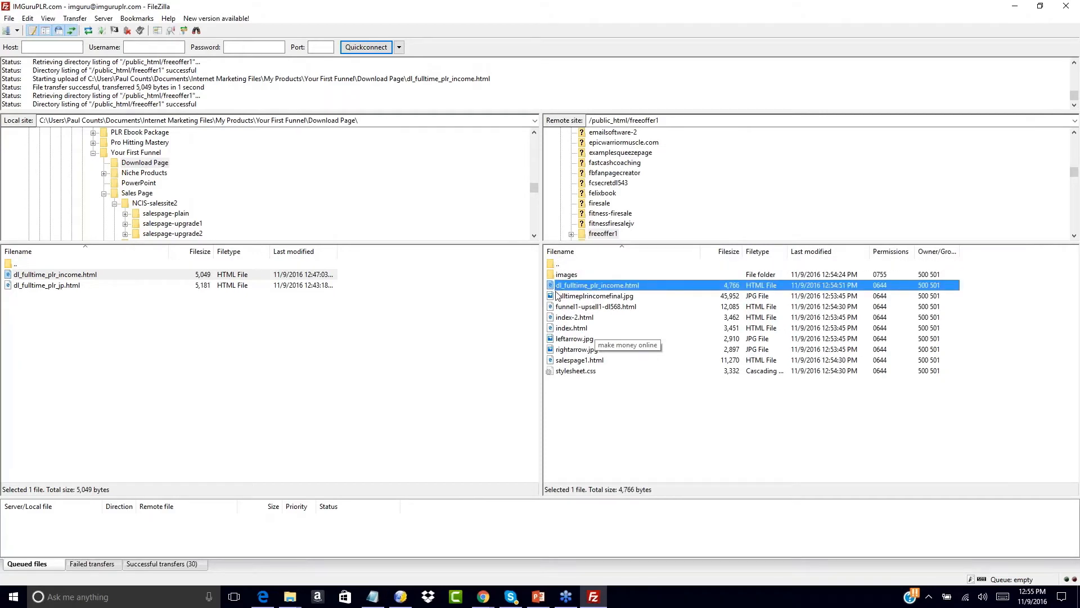
{"action": "left_click", "coordinate": [587, 388]}
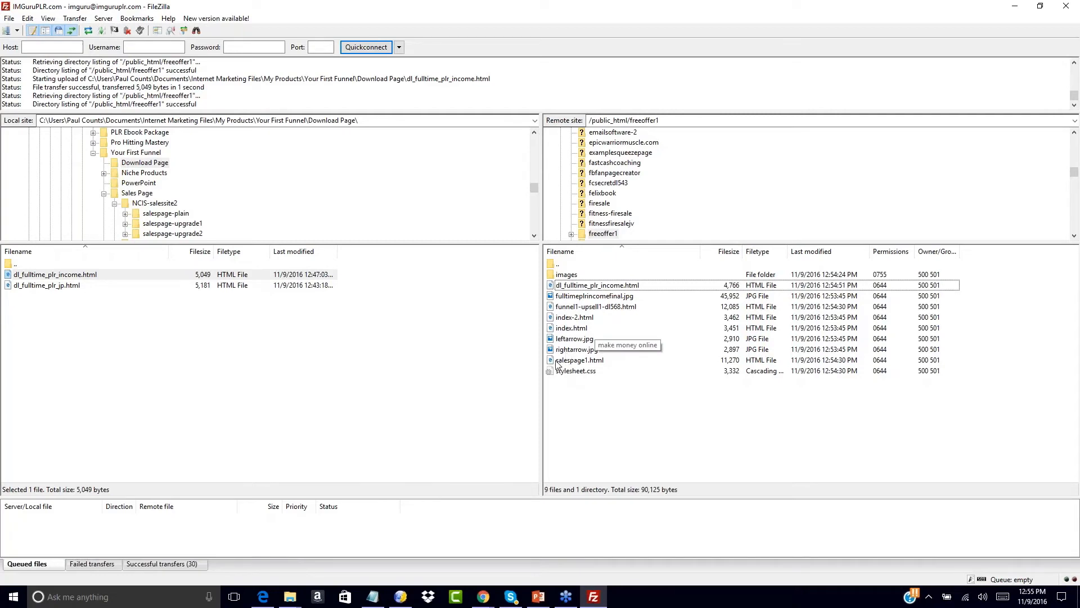
{"action": "left_click", "coordinate": [559, 307]}
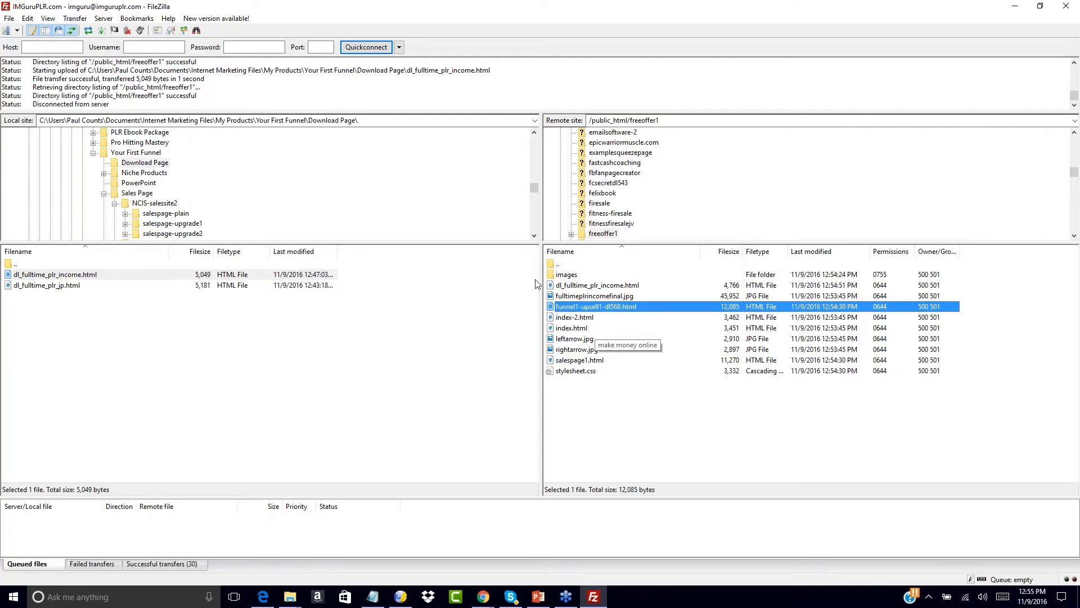
{"action": "right_click", "coordinate": [551, 308]}
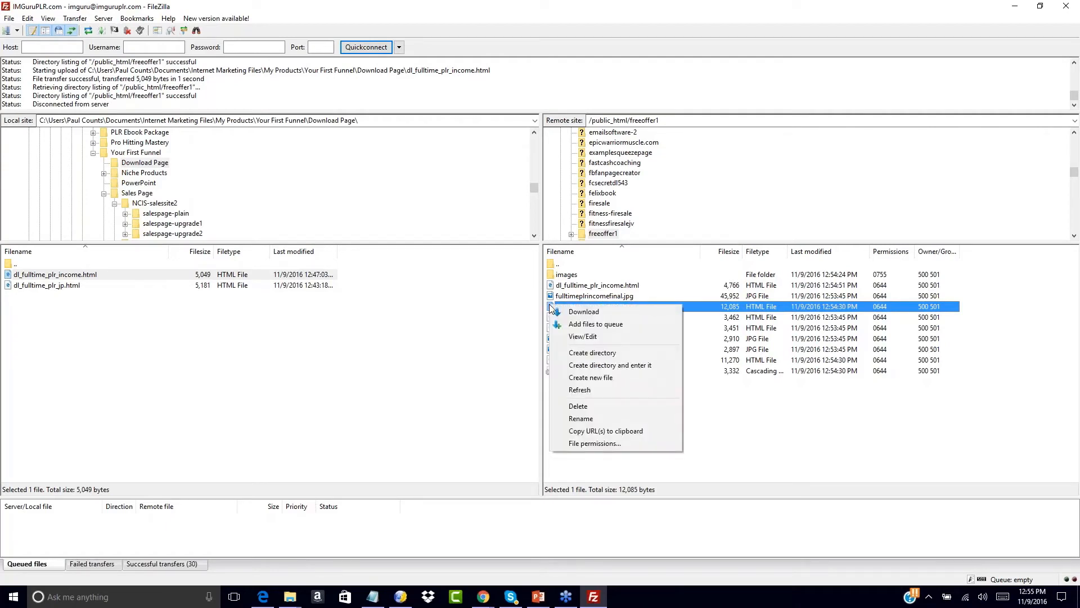
{"action": "left_click", "coordinate": [585, 431]}
{"action": "left_click", "coordinate": [373, 597]}
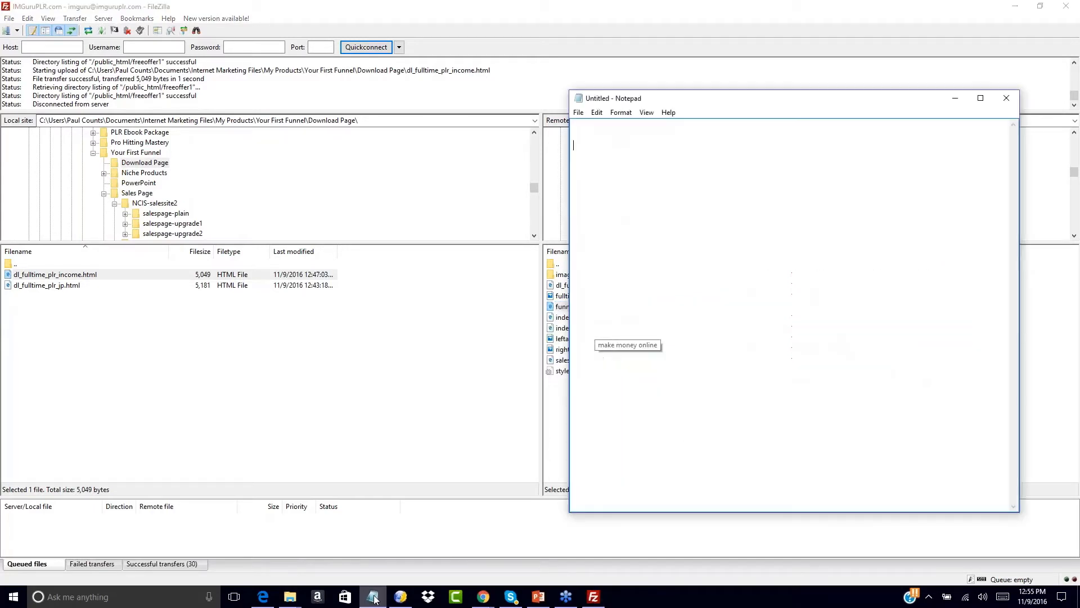
{"action": "right_click", "coordinate": [586, 147]}
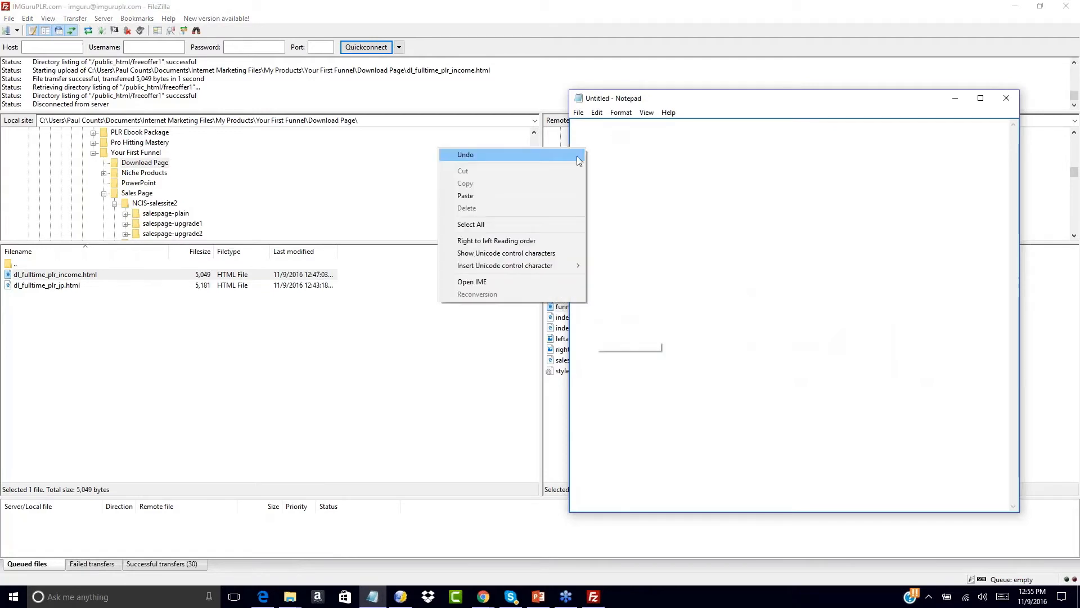
{"action": "left_click", "coordinate": [509, 195]}
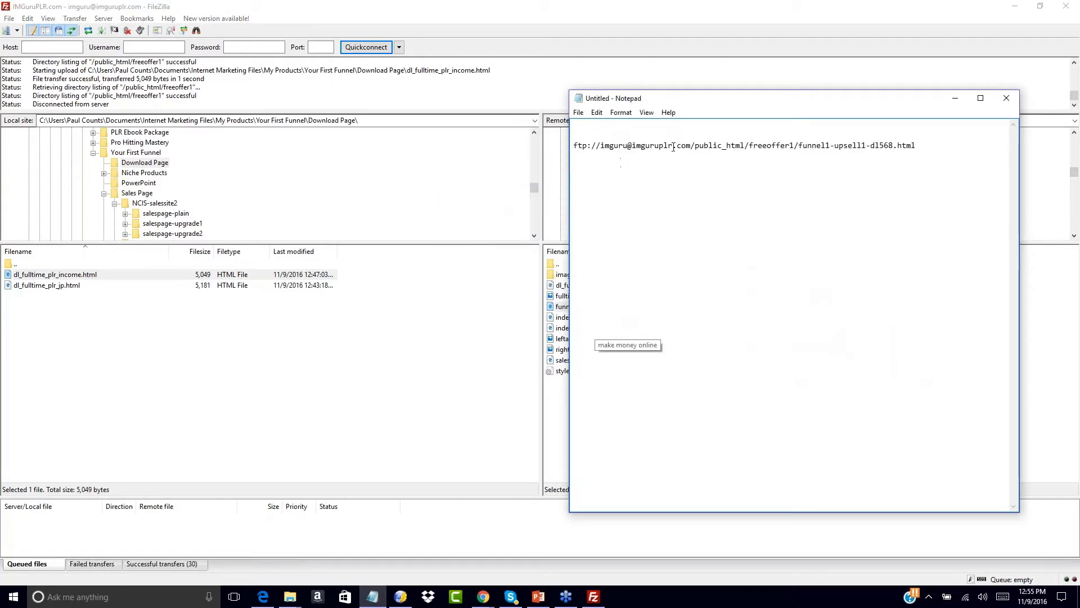
{"action": "left_click_drag", "start_coordinate": [750, 145], "coordinate": [763, 145]}
{"action": "left_click", "coordinate": [653, 158]}
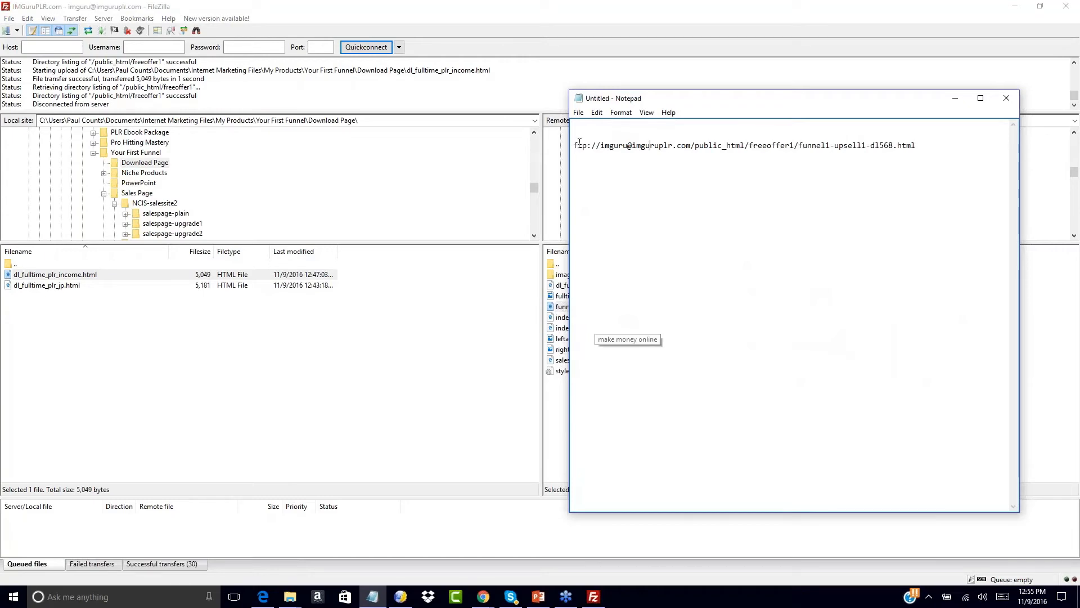
{"action": "left_click_drag", "start_coordinate": [601, 145], "coordinate": [562, 159]}
{"action": "left_click", "coordinate": [748, 146]}
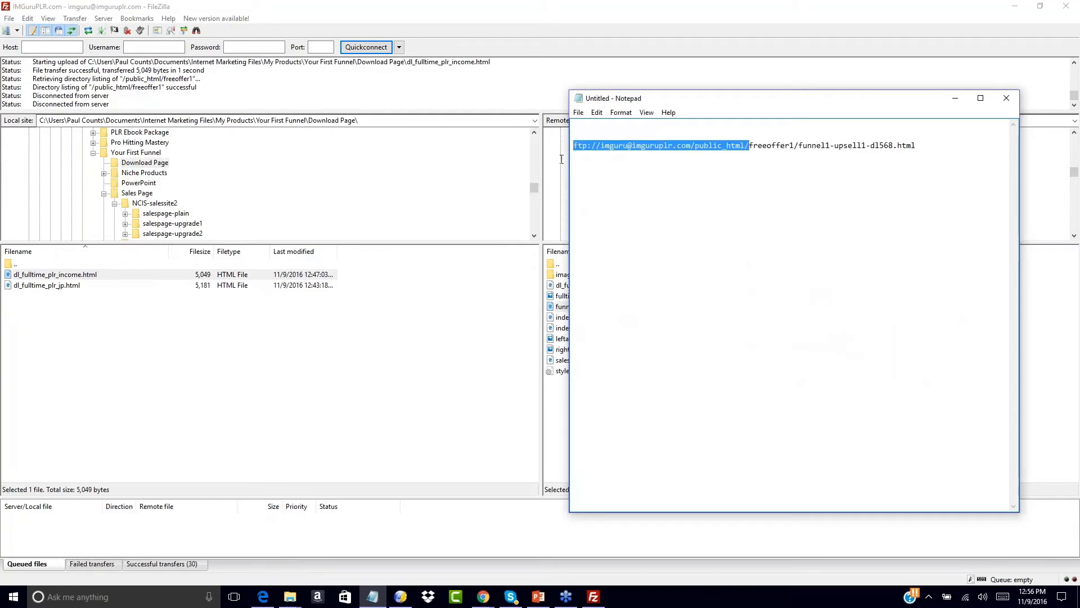
{"action": "key", "text": "BackSpace"}
{"action": "type", "text": "http:"}
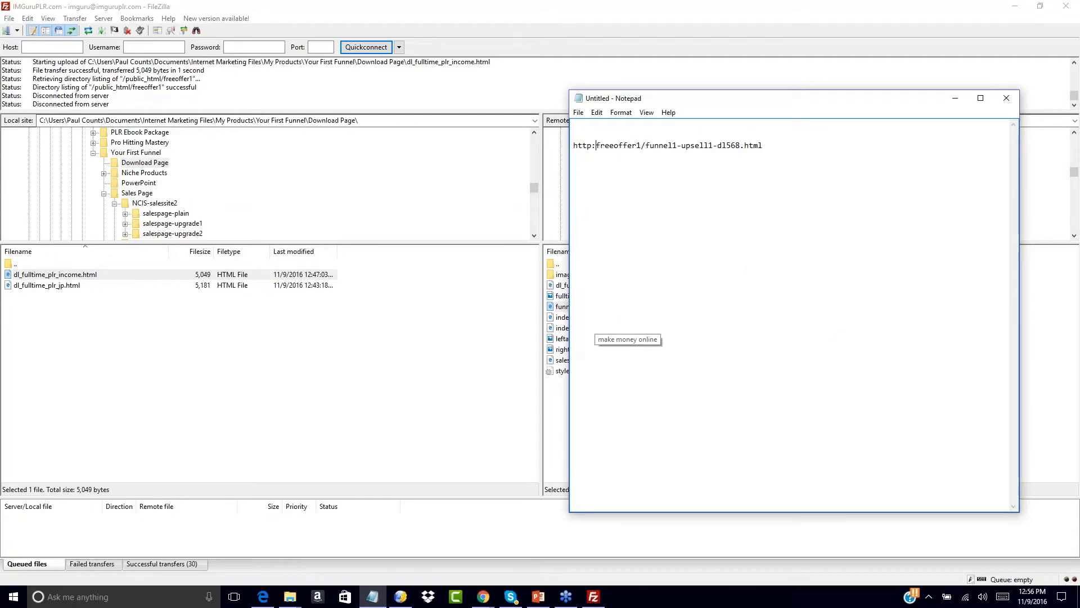
{"action": "type", "text": "//www.imguruplr.com/"}
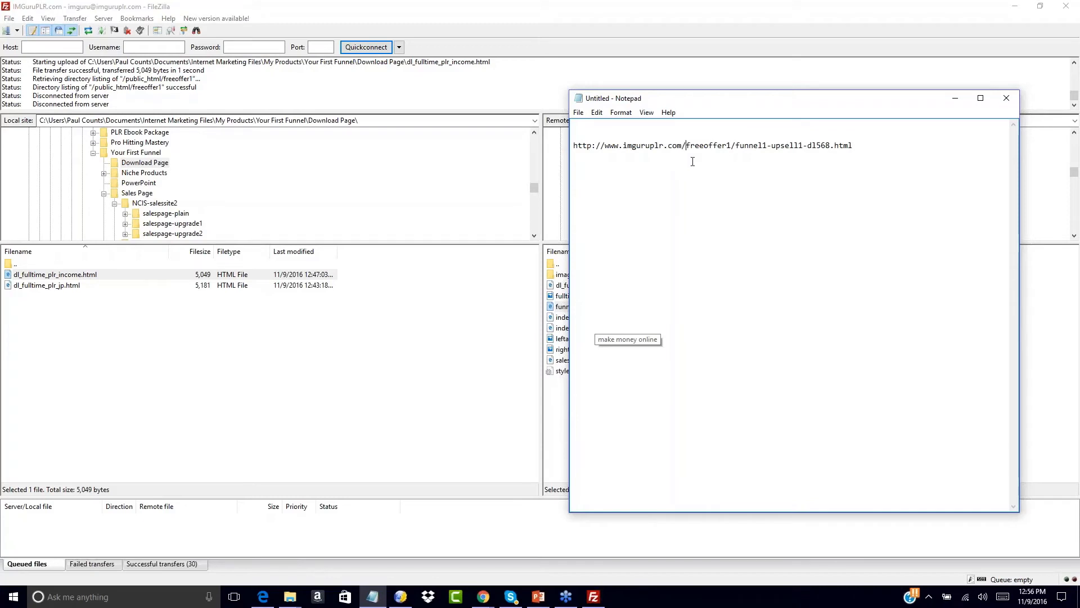
{"action": "left_click_drag", "start_coordinate": [686, 145], "coordinate": [732, 149]}
{"action": "left_click", "coordinate": [683, 174]}
- Copy the FTP URL of salespage1.html from the server listing
{"action": "left_click", "coordinate": [551, 403]}
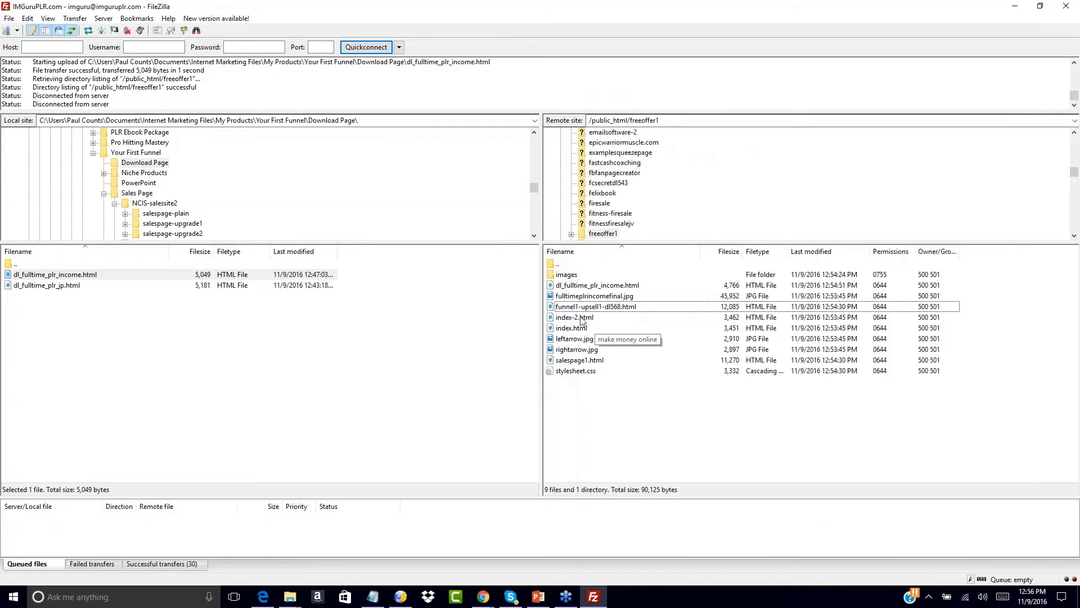
{"action": "left_click", "coordinate": [575, 307]}
{"action": "left_click", "coordinate": [585, 389]}
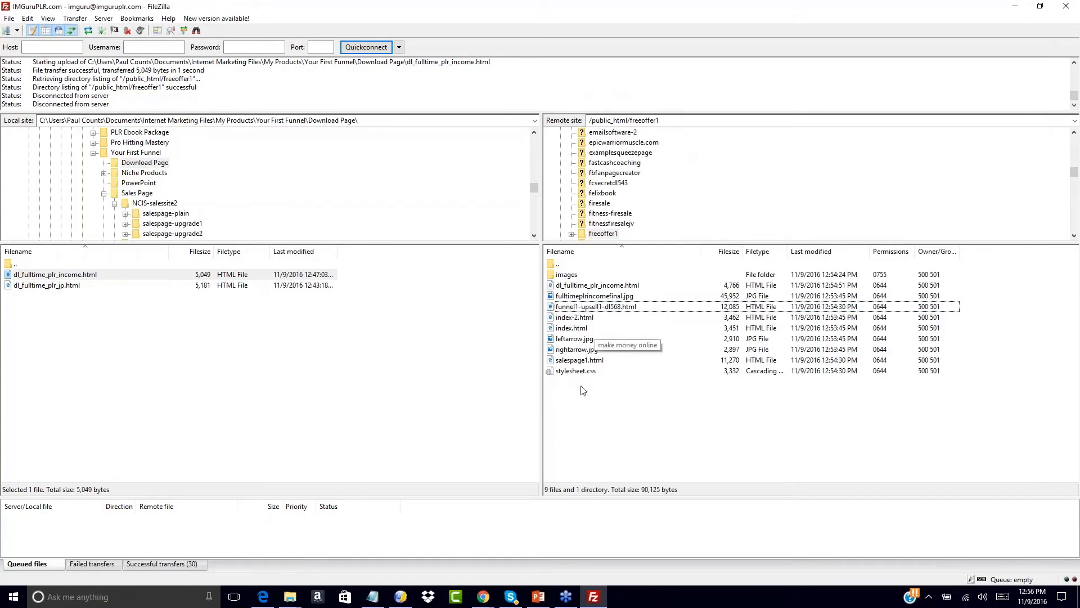
{"action": "left_click", "coordinate": [571, 363]}
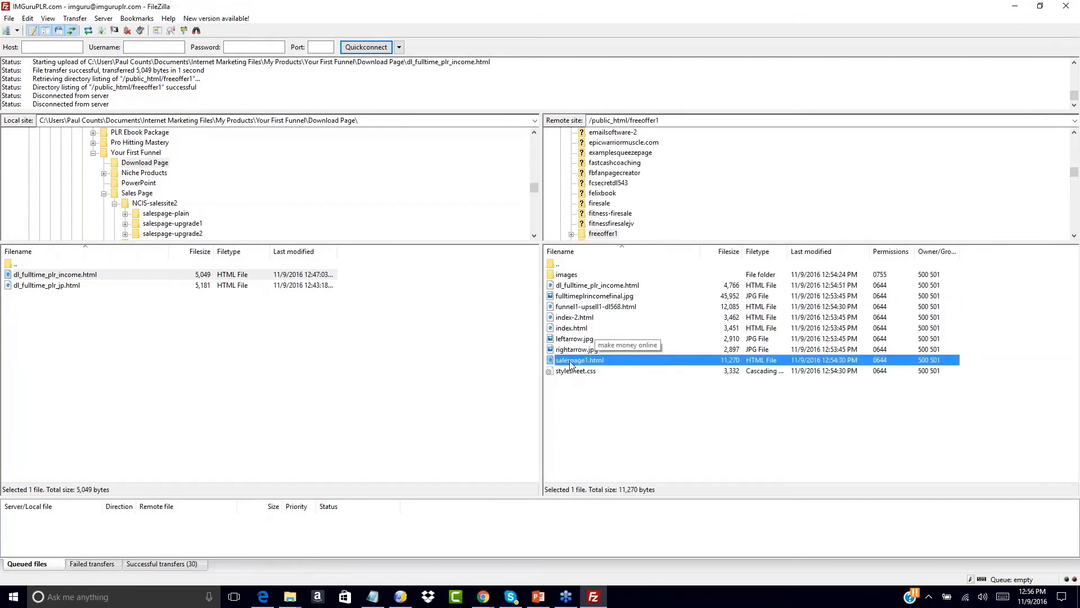
{"action": "right_click", "coordinate": [570, 363]}
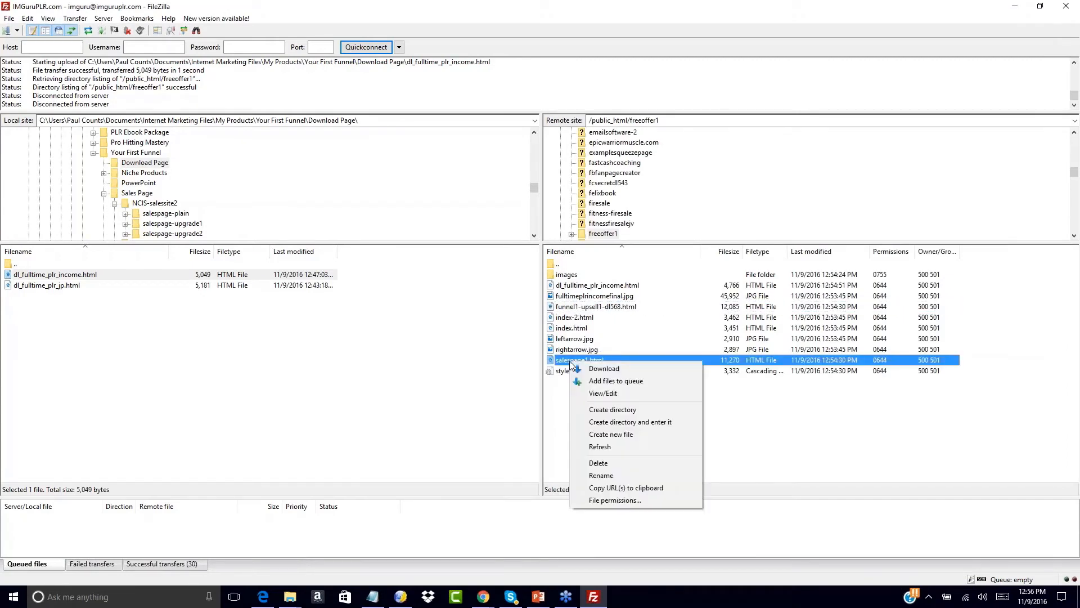
{"action": "left_click", "coordinate": [602, 487]}
{"action": "left_click", "coordinate": [372, 598]}
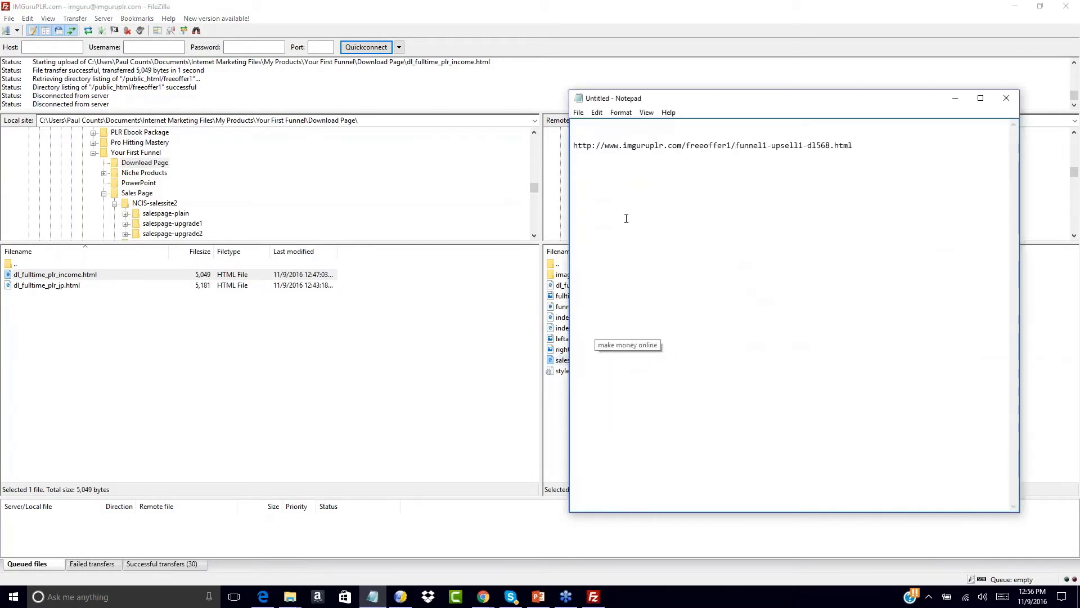
{"action": "left_click", "coordinate": [585, 164]}
{"action": "right_click", "coordinate": [585, 164]}
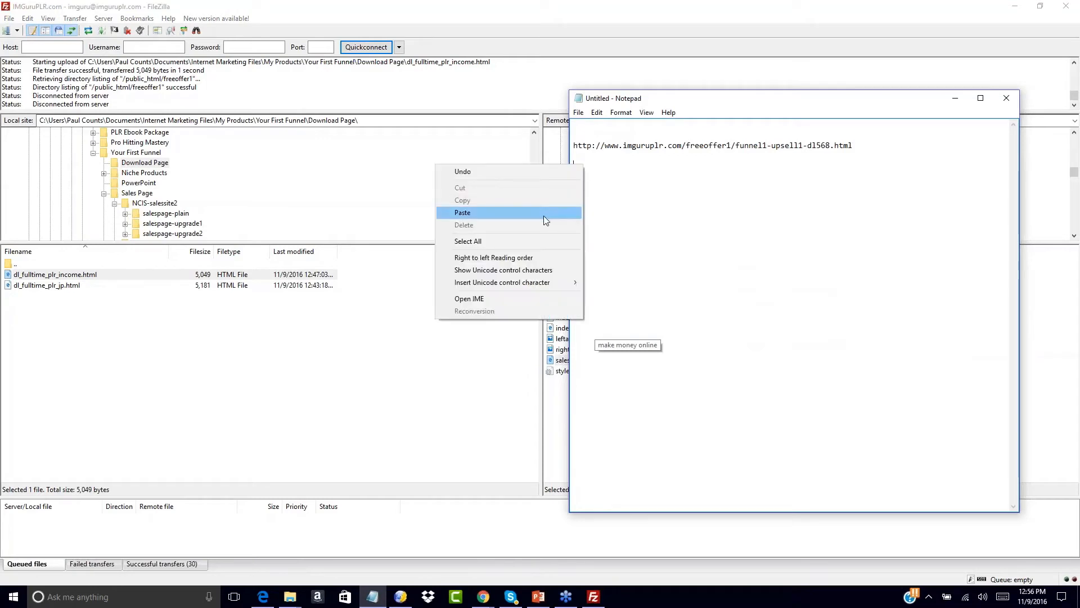
{"action": "left_click", "coordinate": [544, 214]}
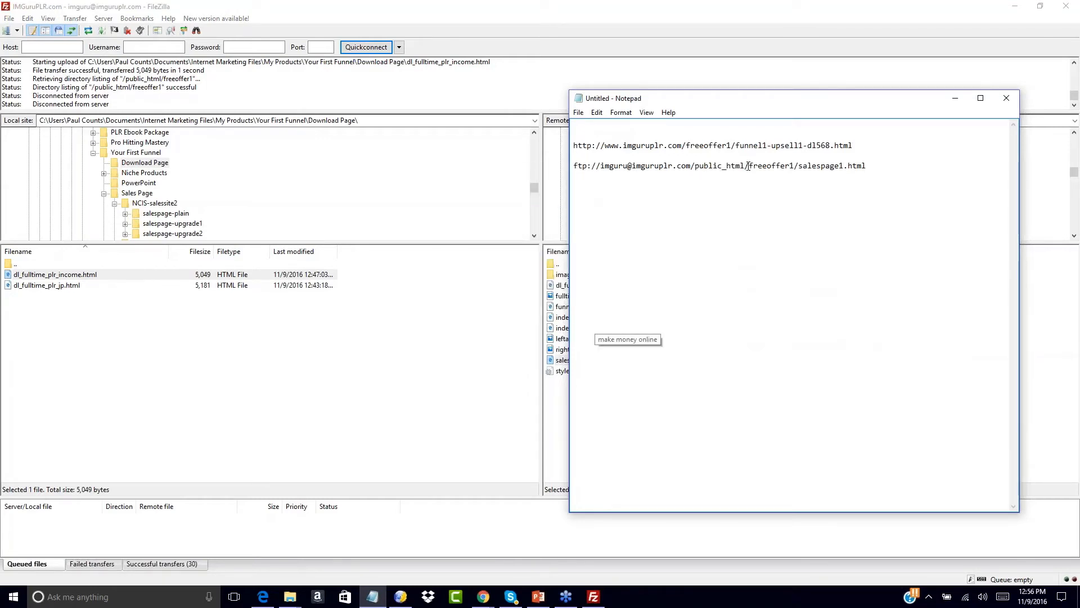
{"action": "left_click_drag", "start_coordinate": [750, 165], "coordinate": [573, 165]}
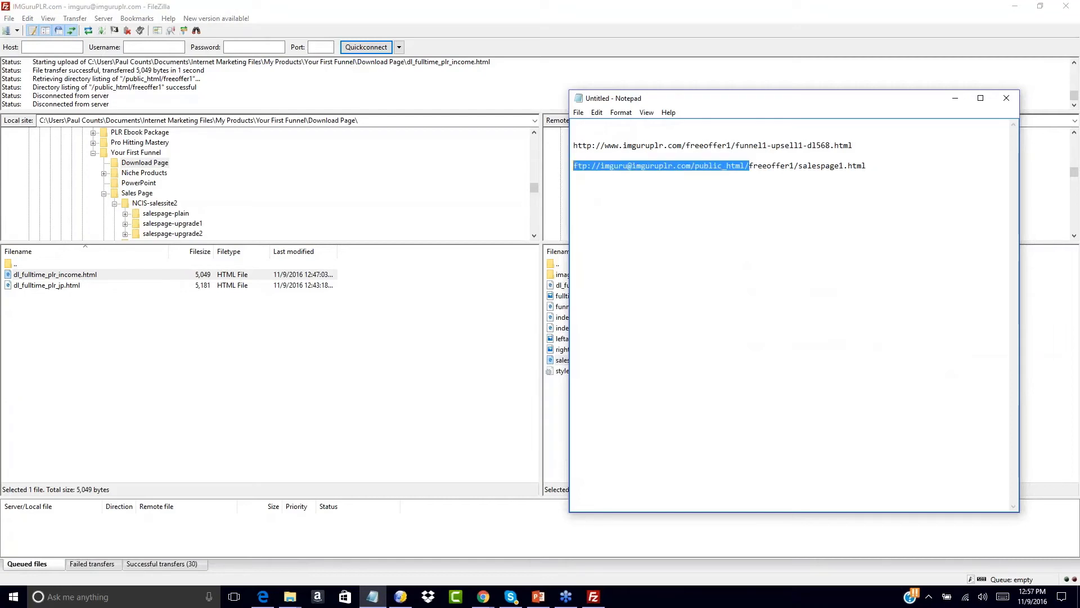
{"action": "left_click", "coordinate": [686, 235]}
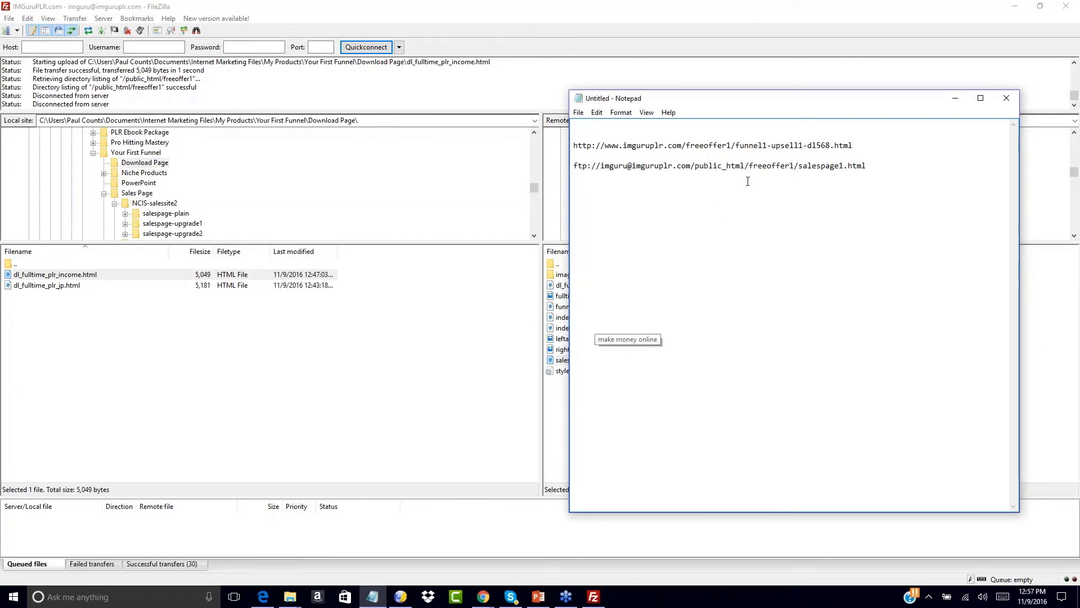
{"action": "left_click_drag", "start_coordinate": [750, 165], "coordinate": [574, 166]}
{"action": "type", "text": "http://"}
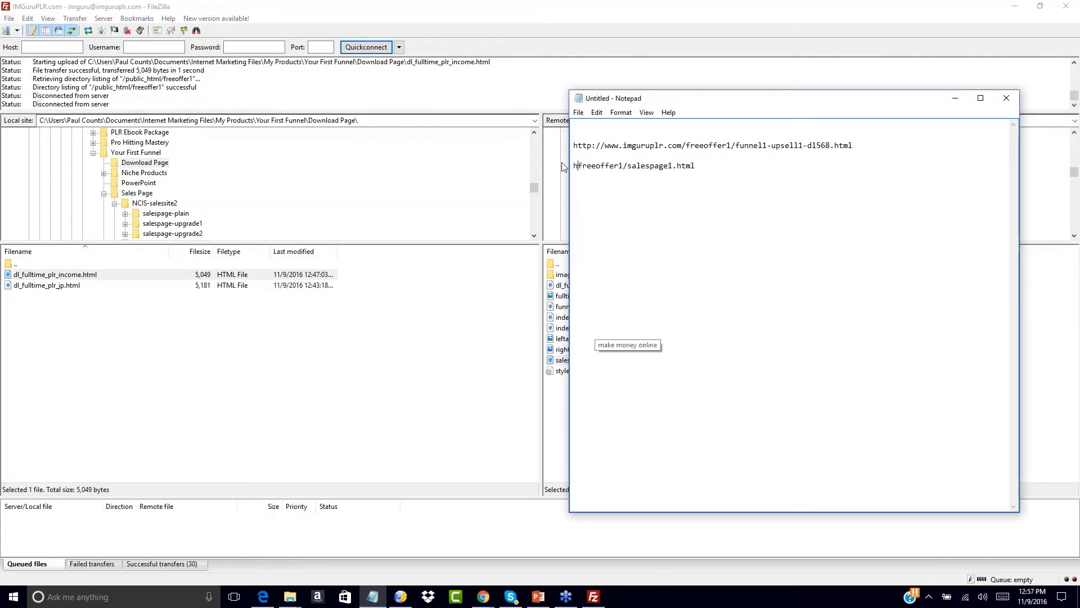
{"action": "type", "text": "www.imguruplr"}
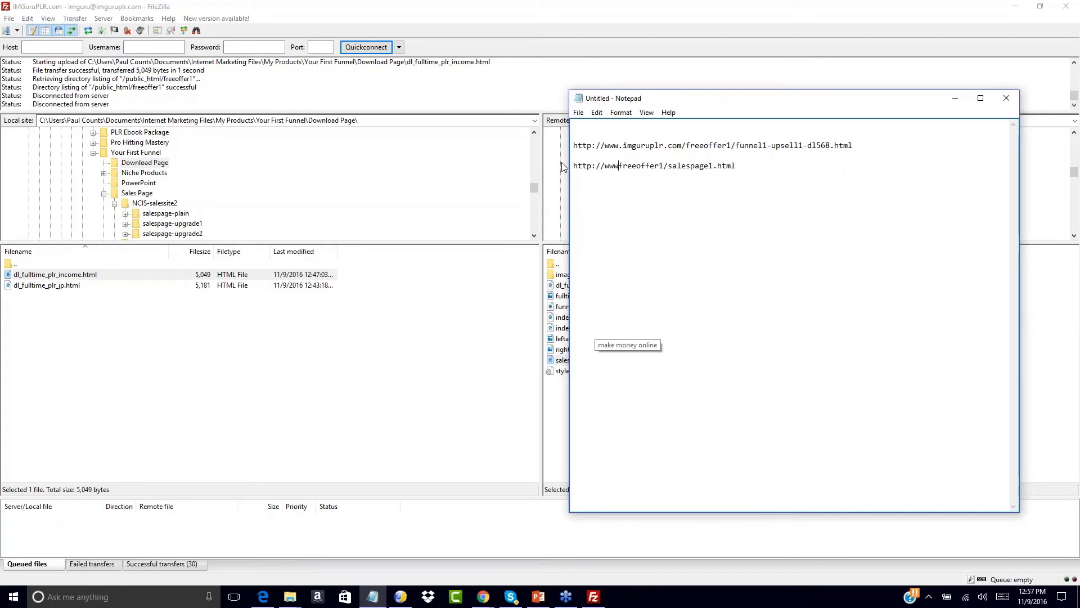
{"action": "type", "text": ".com/freeoffer1"}
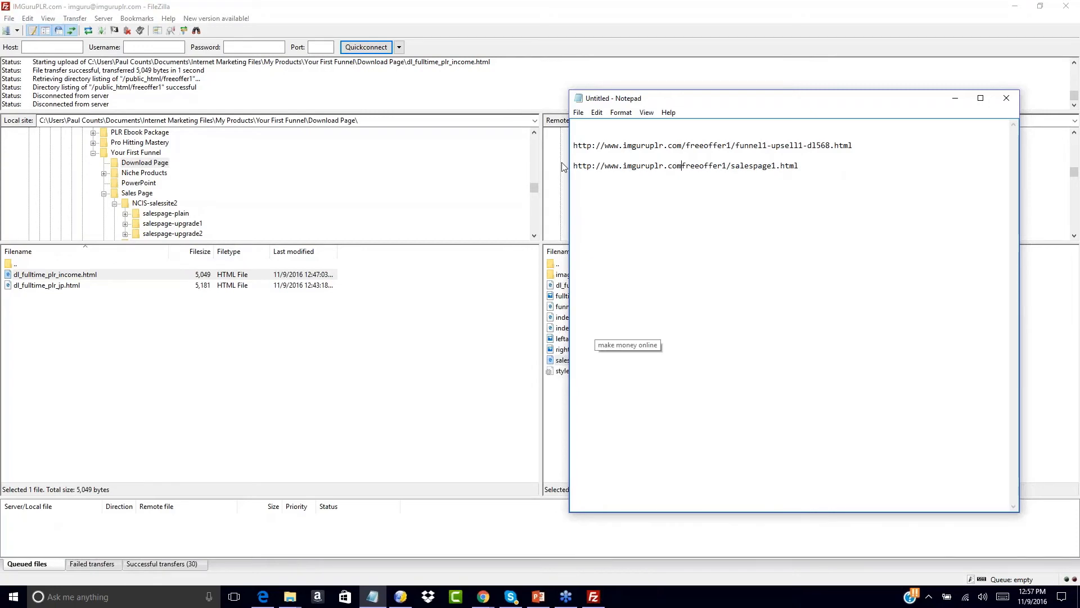
{"action": "type", "text": "/"}
{"action": "left_click", "coordinate": [562, 394]}
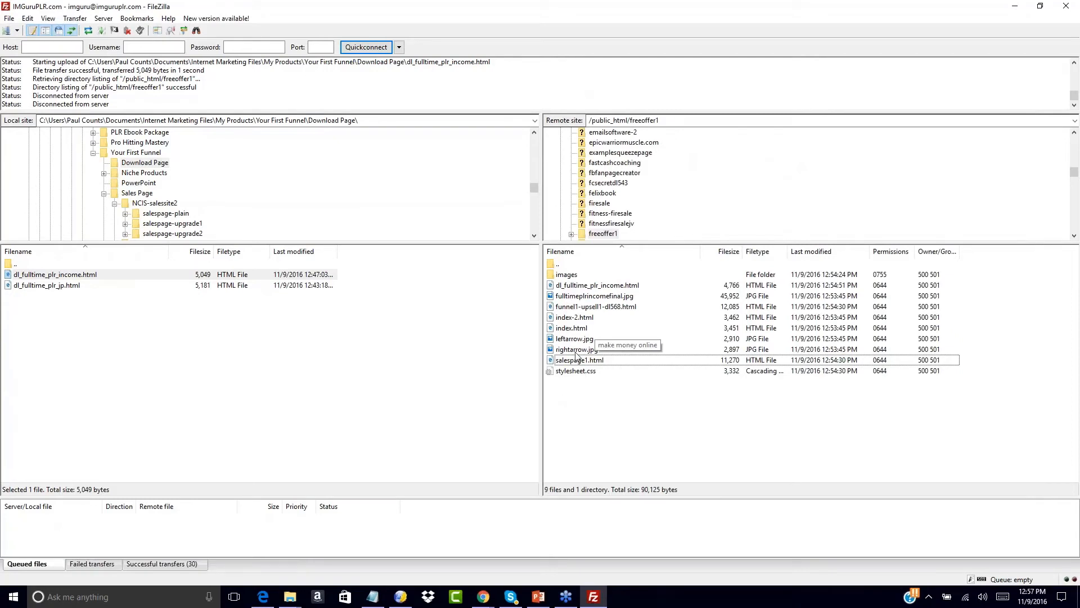
{"action": "left_click", "coordinate": [561, 287]}
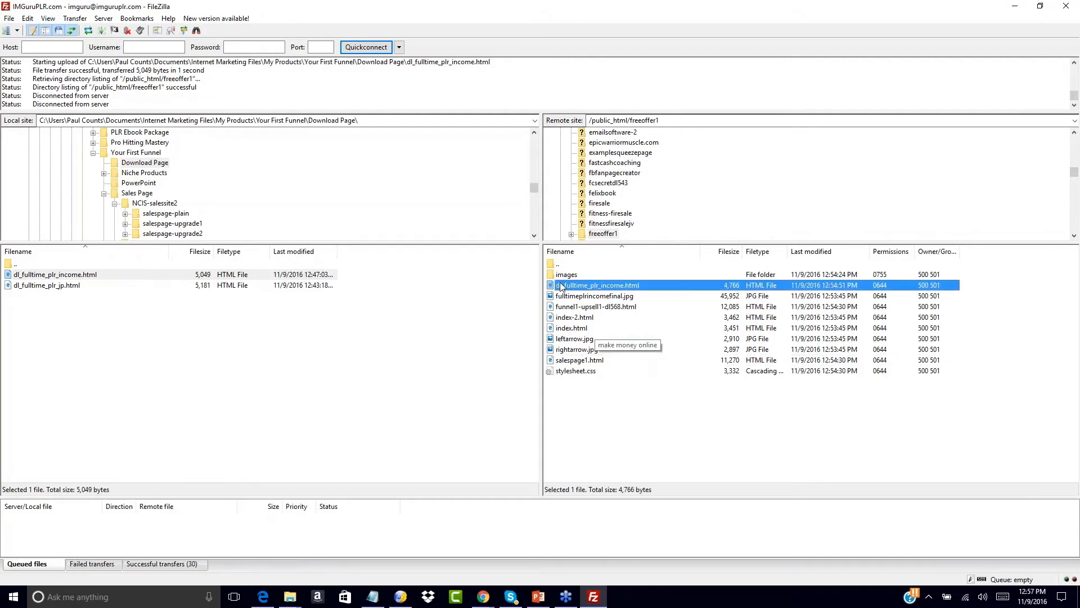
{"action": "right_click", "coordinate": [561, 286]}
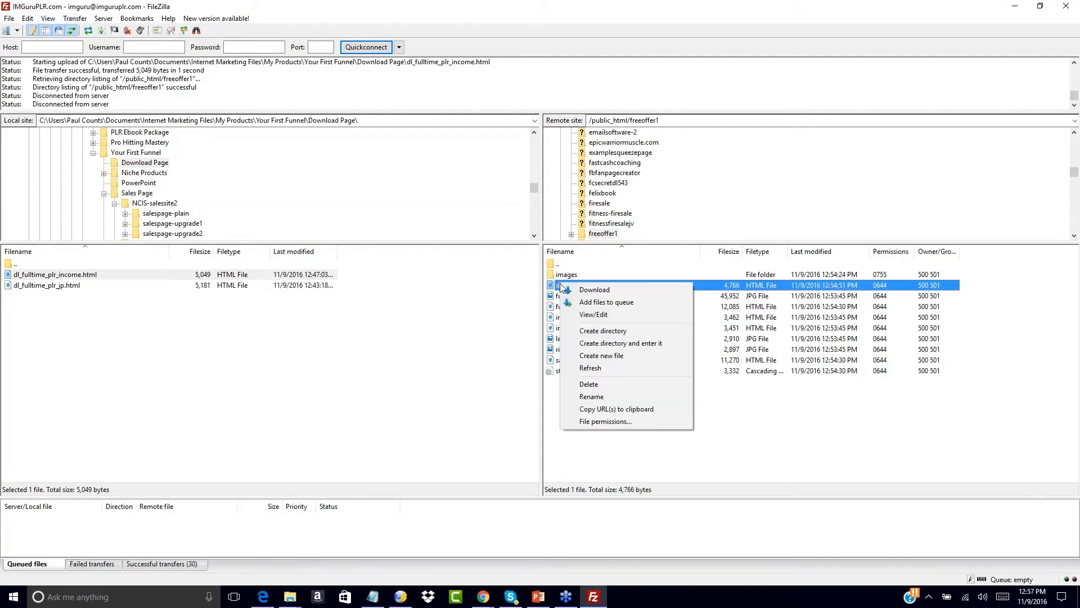
{"action": "left_click", "coordinate": [602, 409]}
{"action": "left_click", "coordinate": [372, 596]}
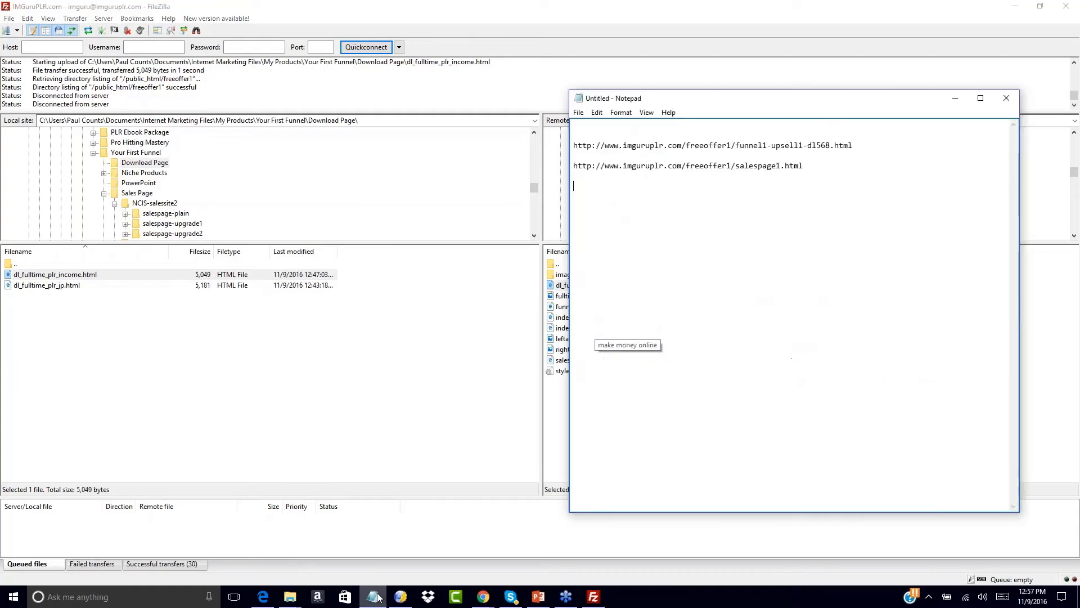
{"action": "key", "text": "ctrl+v"}
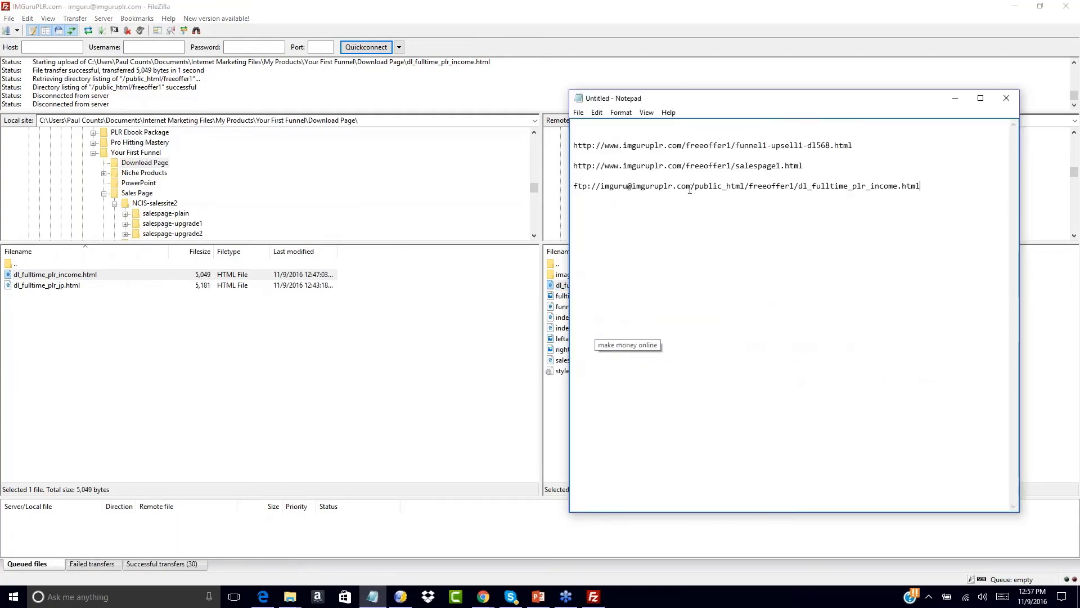
{"action": "left_click_drag", "start_coordinate": [750, 186], "coordinate": [544, 193]}
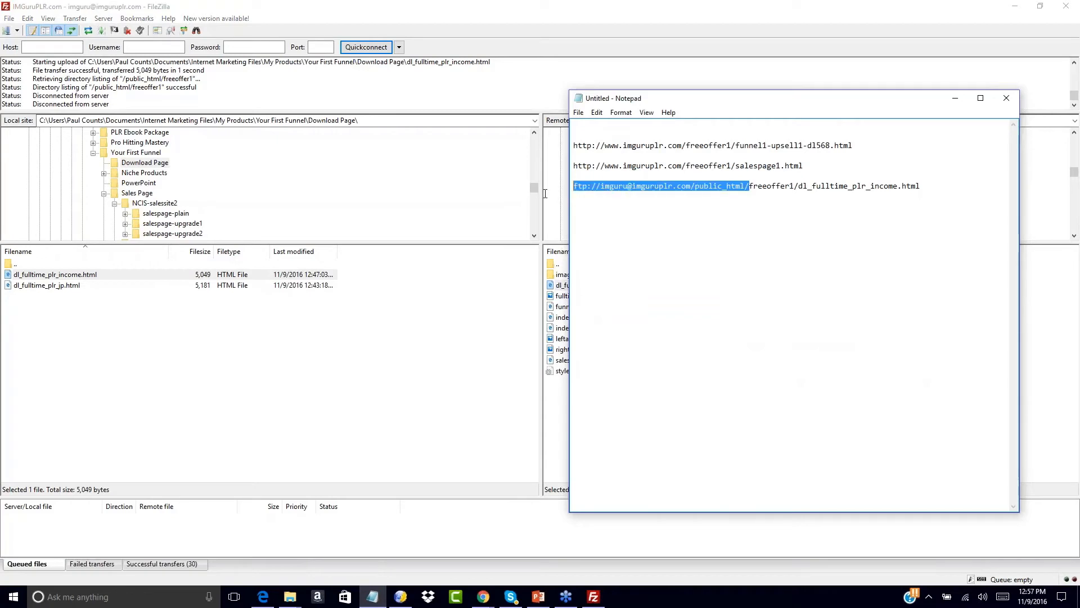
{"action": "type", "text": "http://"}
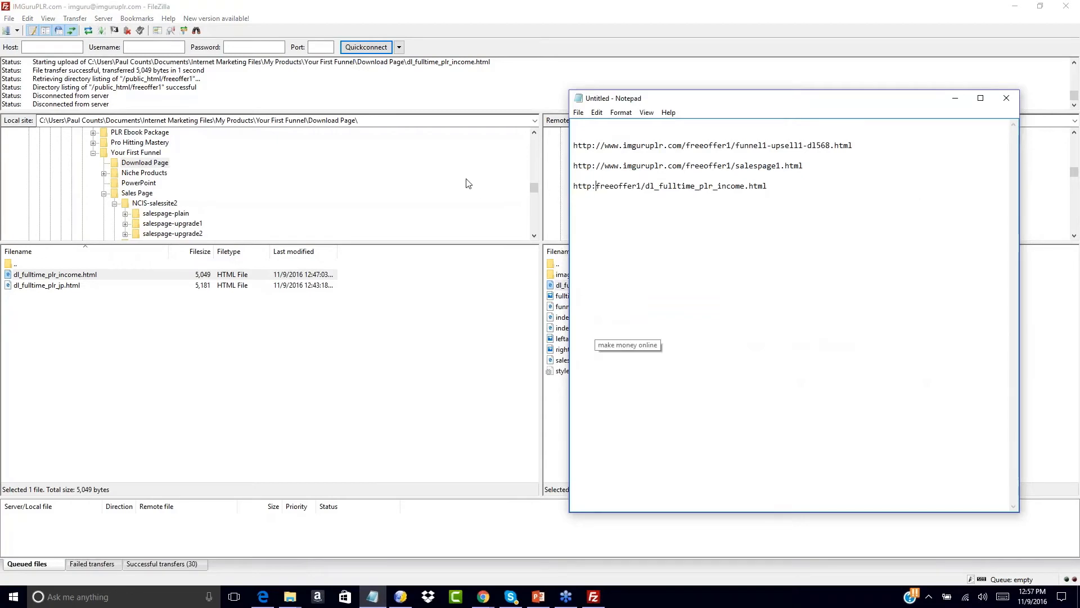
{"action": "type", "text": "www.imguruplr.com"}
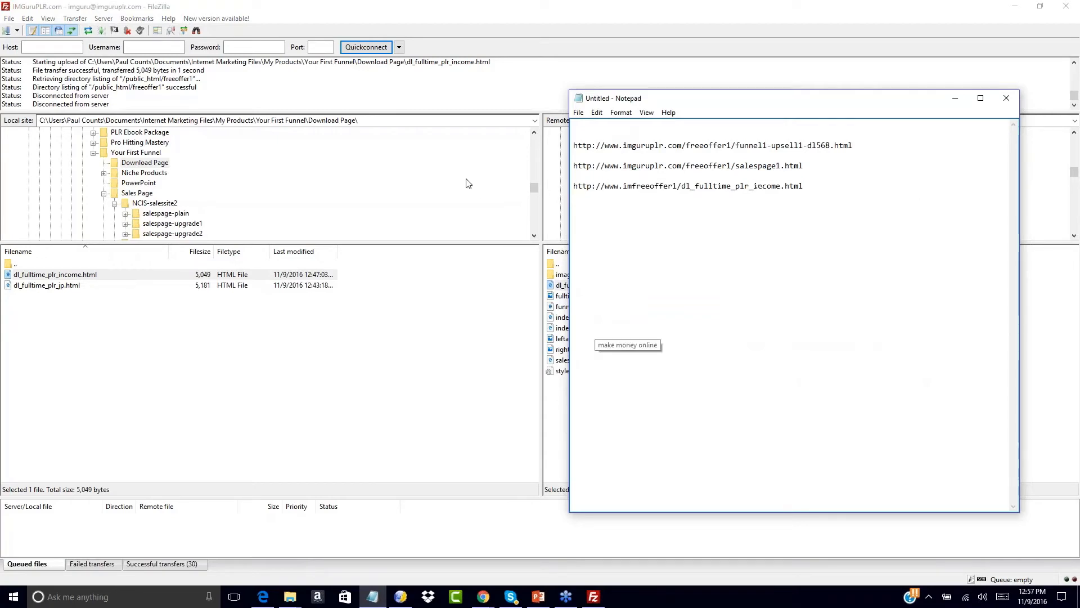
{"action": "type", "text": "/"}
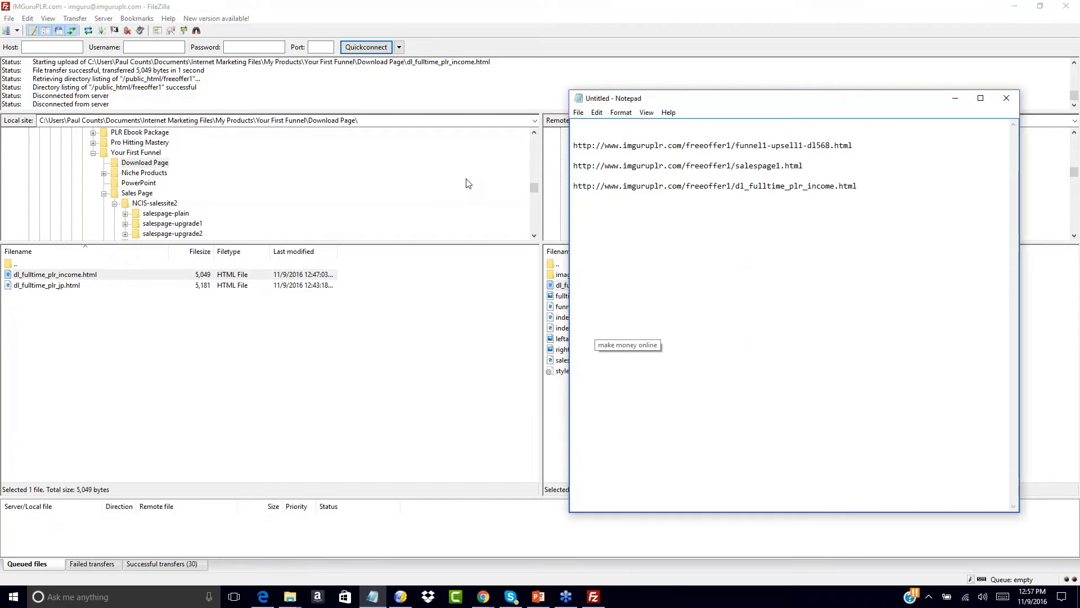
{"action": "left_click_drag", "start_coordinate": [688, 188], "coordinate": [736, 188]}
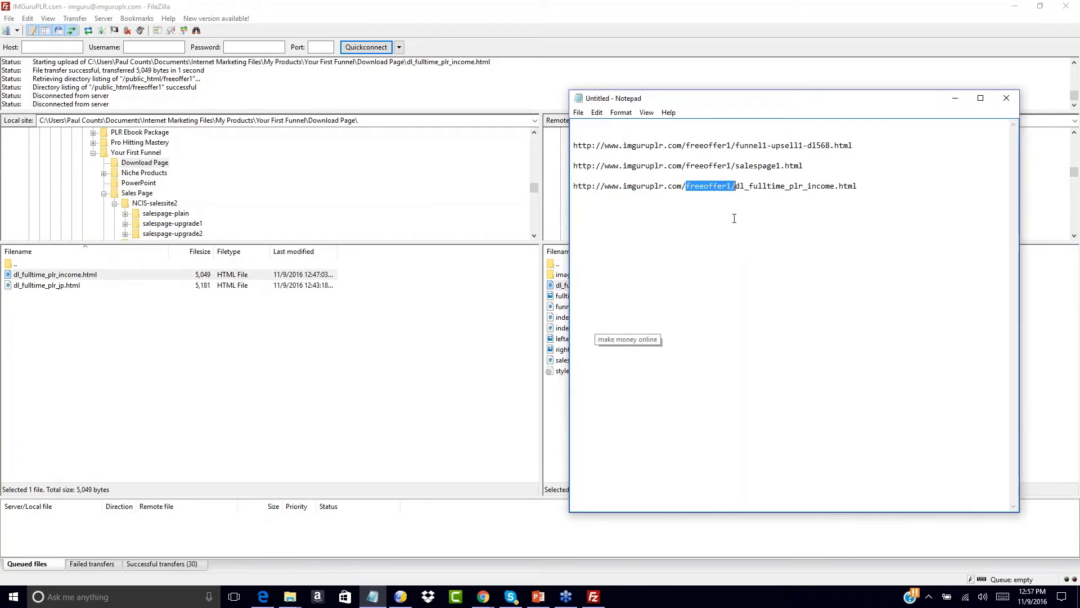
{"action": "left_click", "coordinate": [736, 200]}
{"action": "left_click", "coordinate": [697, 137]}
{"action": "left_click_drag", "start_coordinate": [696, 138], "coordinate": [822, 146]}
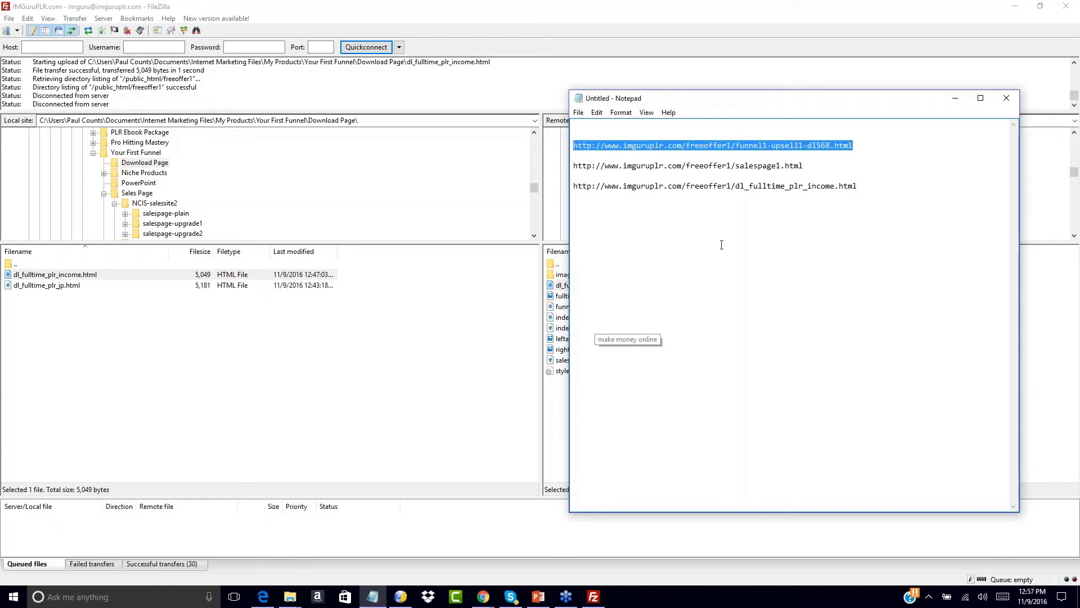
{"action": "left_click", "coordinate": [658, 130]}
{"action": "key", "text": "ctrl+v"}
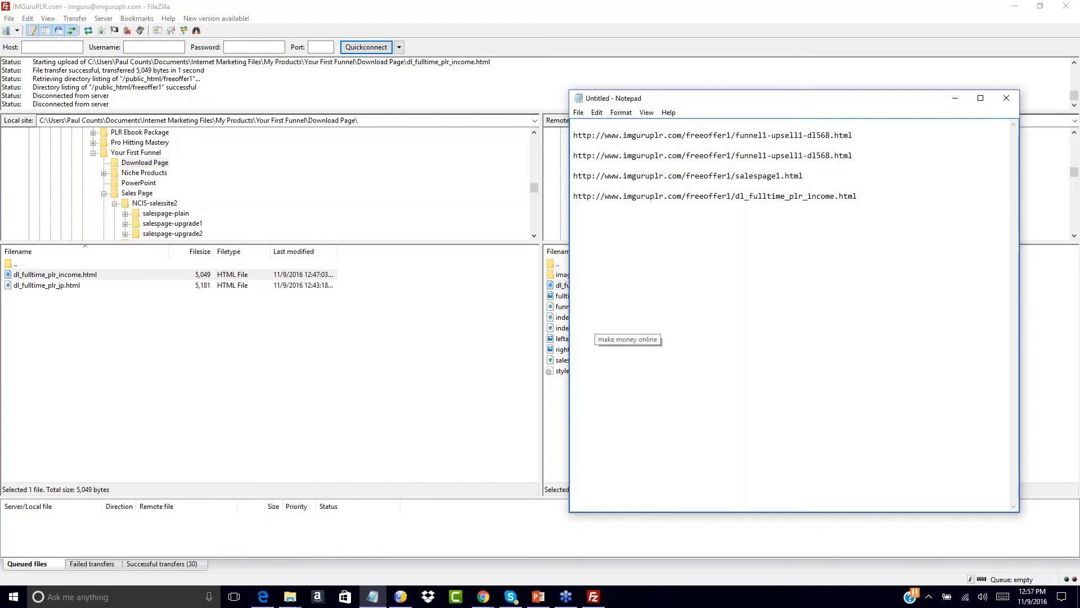
{"action": "left_click_drag", "start_coordinate": [739, 135], "coordinate": [904, 149]}
{"action": "key", "text": "Delete"}
{"action": "key", "text": "Delete"}
{"action": "key", "text": "Return"}
{"action": "left_click_drag", "start_coordinate": [741, 136], "coordinate": [569, 136]}
{"action": "key", "text": "ctrl+c"}
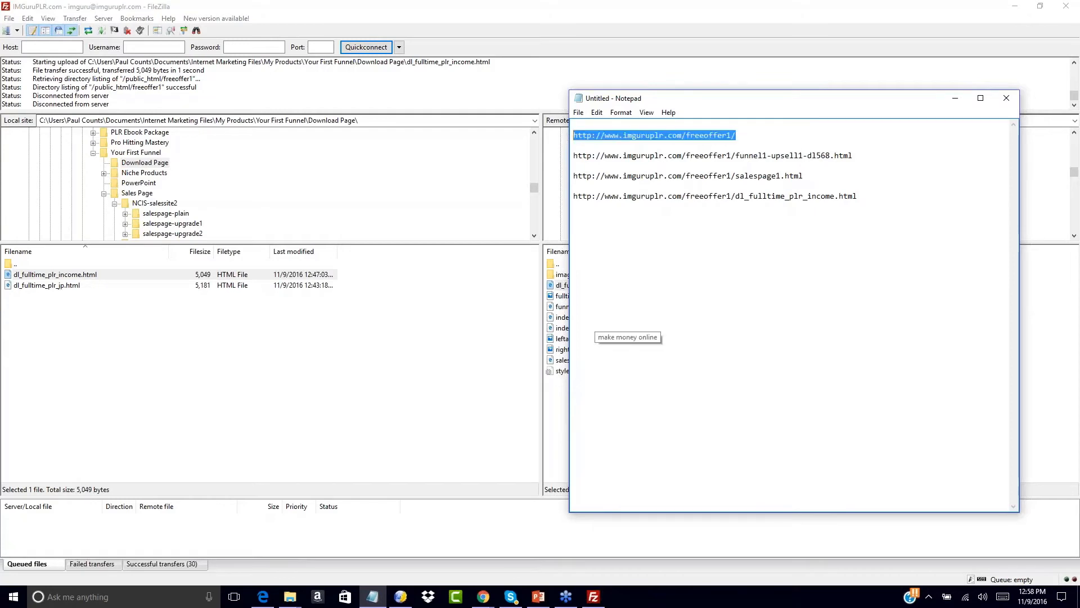
{"action": "mouse_move", "coordinate": [483, 597]}
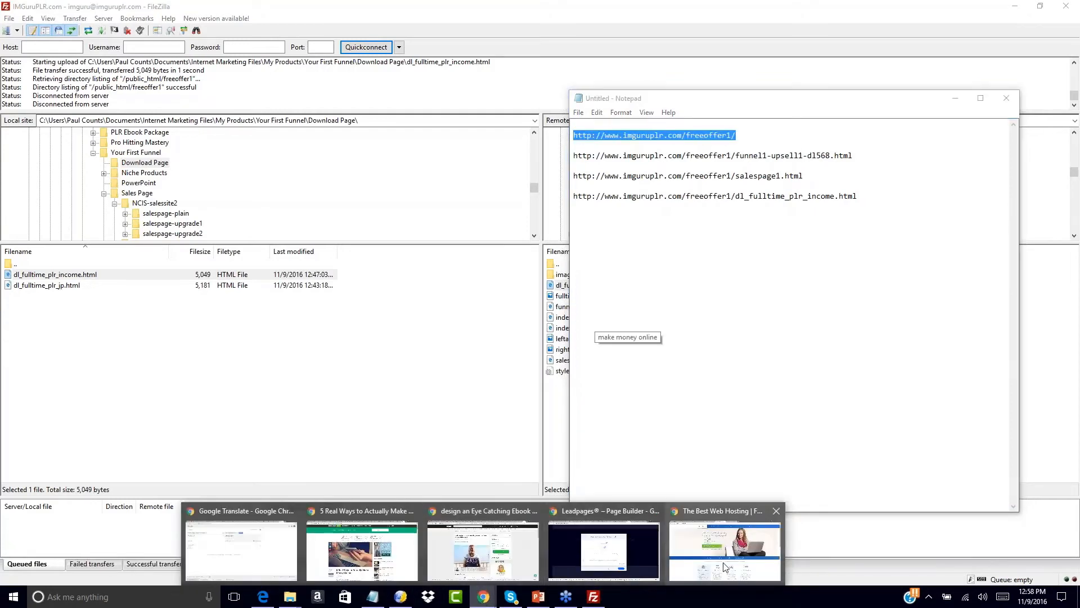
{"action": "left_click", "coordinate": [720, 543]}
{"action": "left_click", "coordinate": [369, 27]}
{"action": "key", "text": "ctrl+v"}
{"action": "key", "text": "Return"}
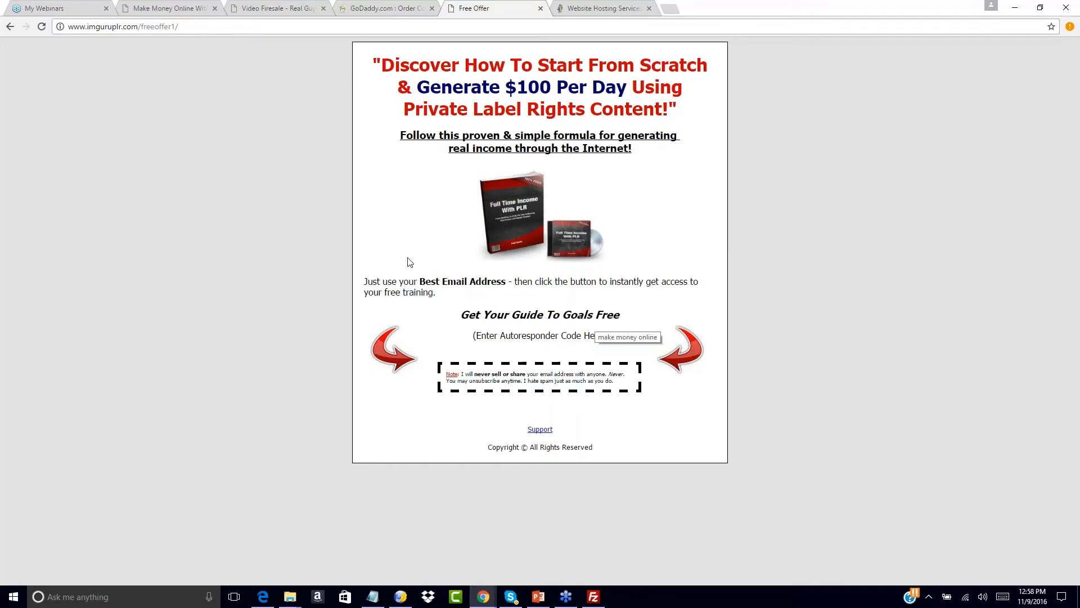
- Load the funnel1-upsell1-dl568.html URL from Notepad in Chrome and scroll to its footer order links
{"action": "left_click", "coordinate": [374, 602]}
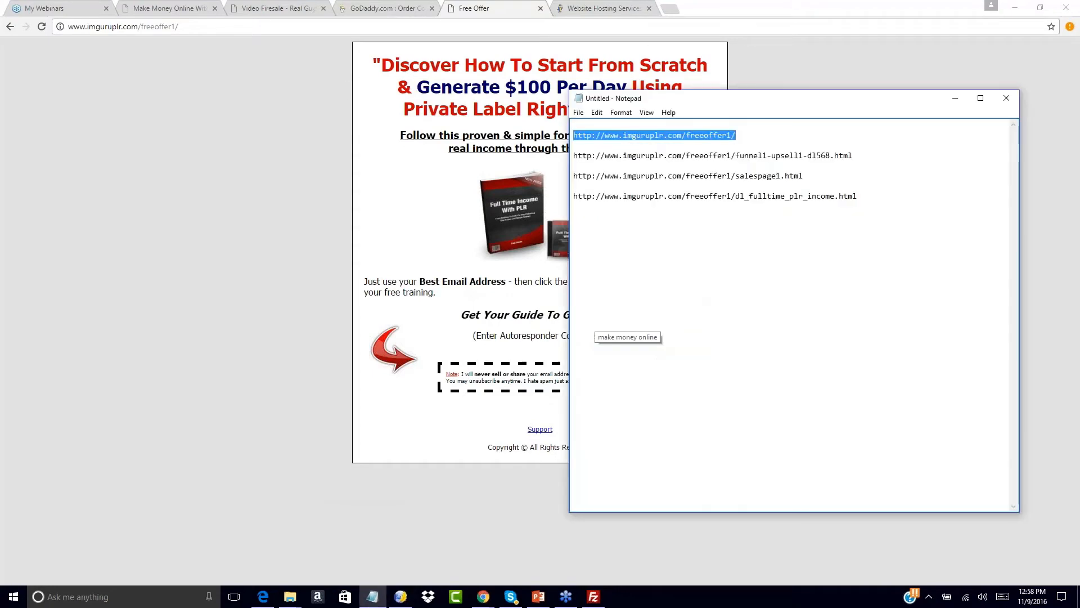
{"action": "left_click_drag", "start_coordinate": [574, 155], "coordinate": [885, 159]}
{"action": "key", "text": "ctrl+c"}
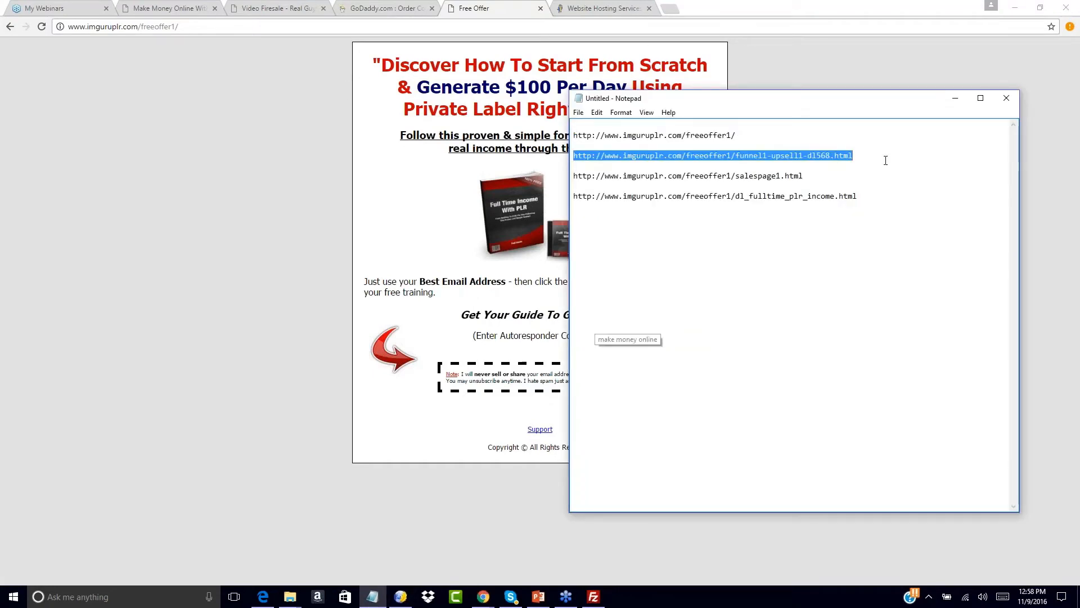
{"action": "left_click", "coordinate": [337, 26]}
{"action": "key", "text": "ctrl+v"}
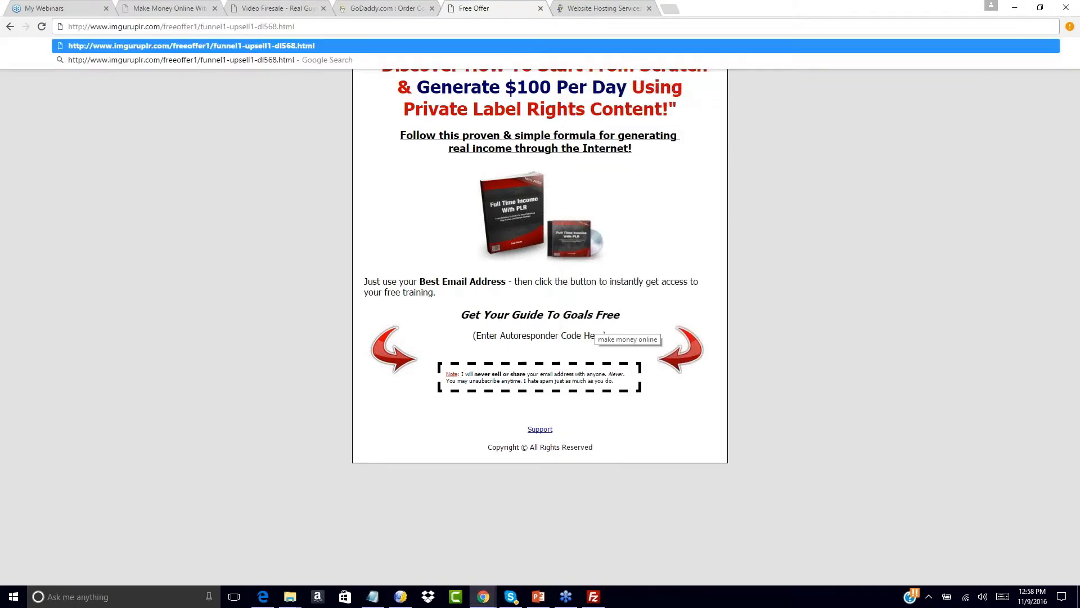
{"action": "key", "text": "Return"}
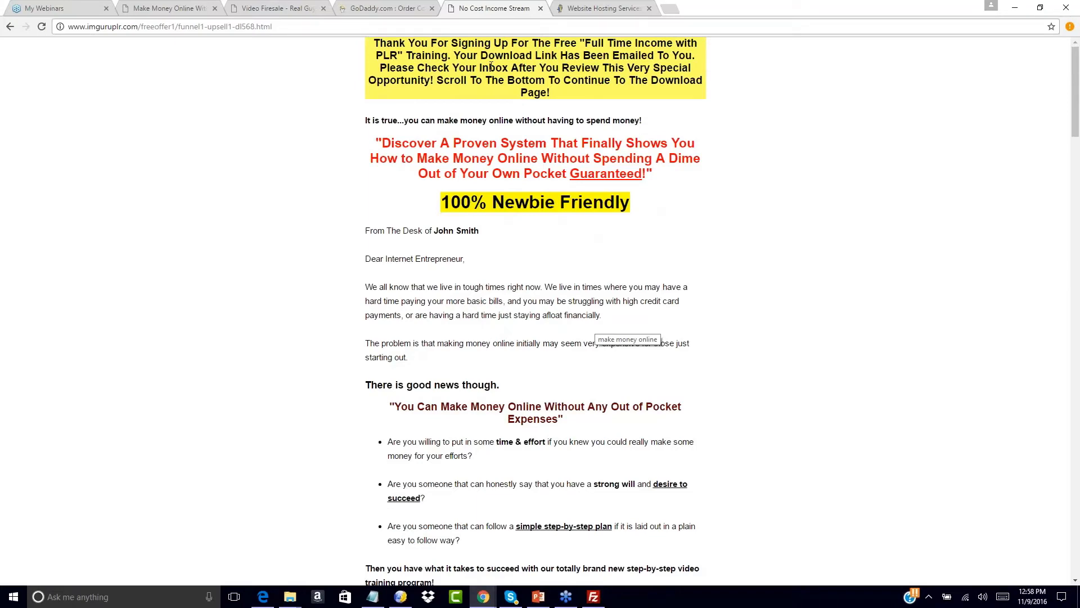
{"action": "scroll", "coordinate": [490, 264], "scroll_direction": "down", "scroll_amount": 20}
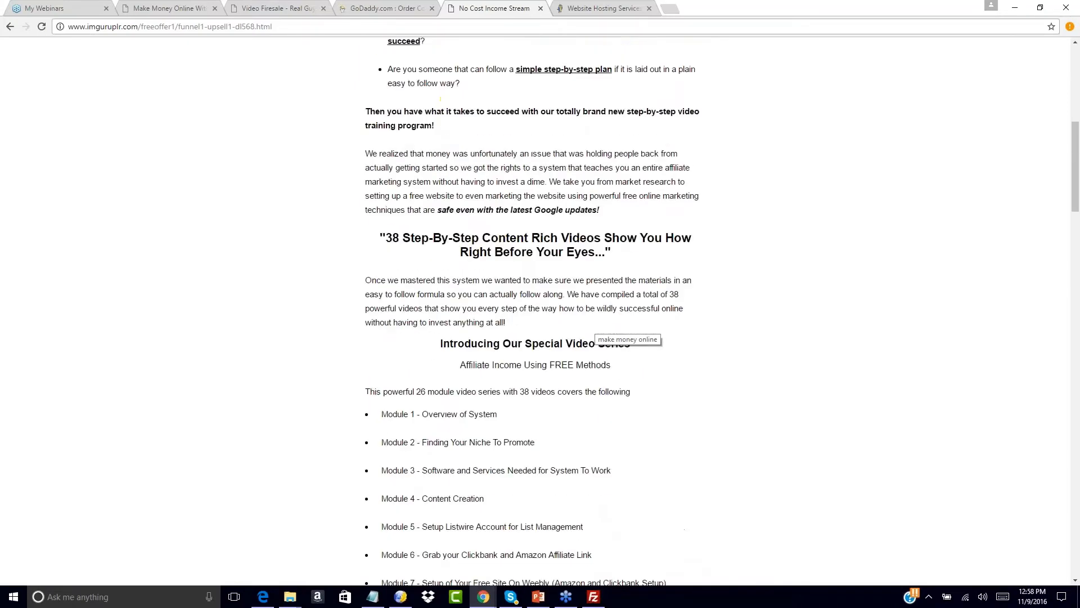
{"action": "scroll", "coordinate": [534, 315], "scroll_direction": "down", "scroll_amount": 20}
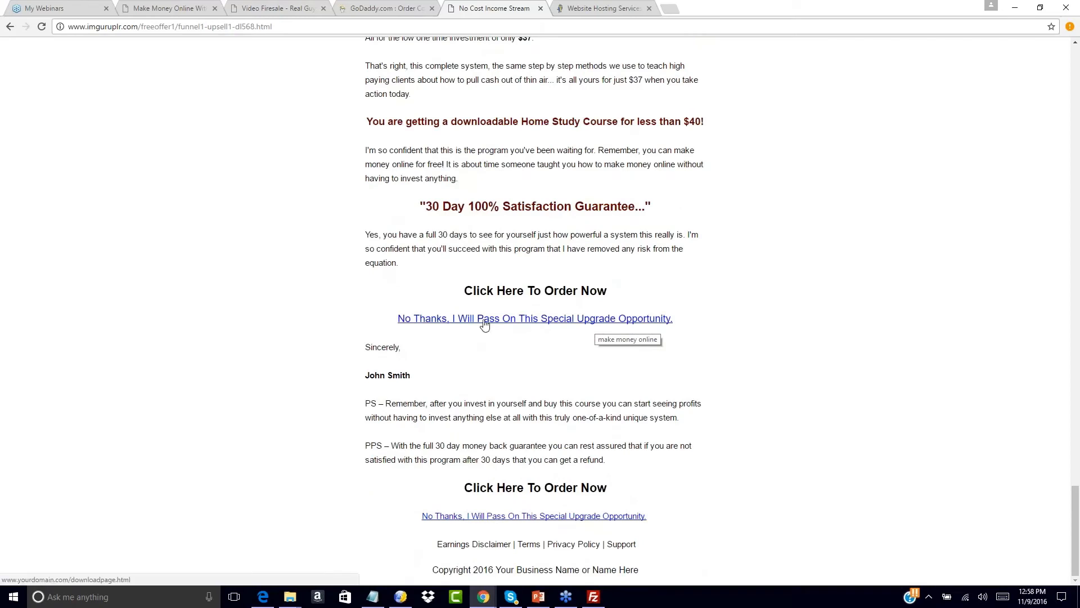
{"action": "left_click", "coordinate": [400, 596]}
- Copy the dl_fulltime_plr_income.html web address from Notepad for the upsell page in KompoZer
{"action": "left_click", "coordinate": [262, 92]}
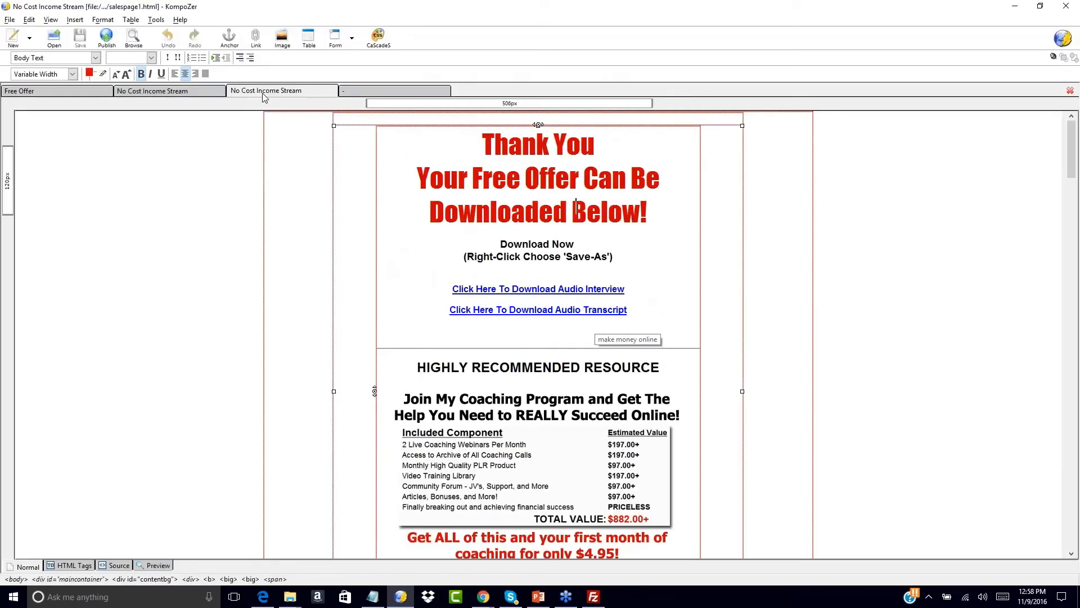
{"action": "left_click", "coordinate": [188, 96]}
{"action": "left_click", "coordinate": [373, 596]}
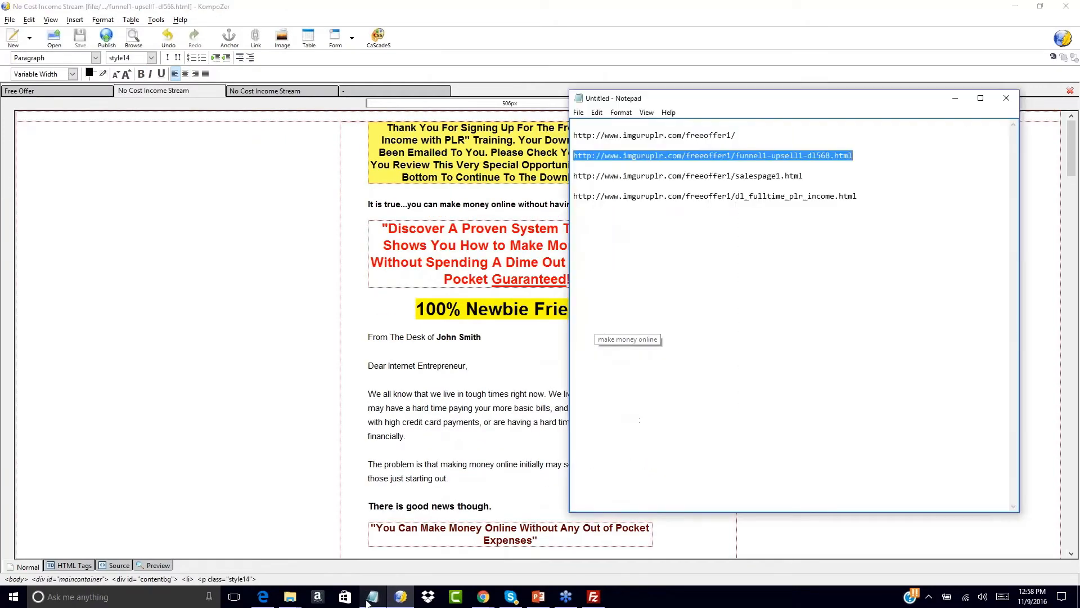
{"action": "left_click_drag", "start_coordinate": [860, 196], "coordinate": [560, 205]}
{"action": "key", "text": "ctrl+c"}
{"action": "left_click", "coordinate": [328, 379]}
{"action": "scroll", "coordinate": [328, 379], "scroll_direction": "down", "scroll_amount": 15}
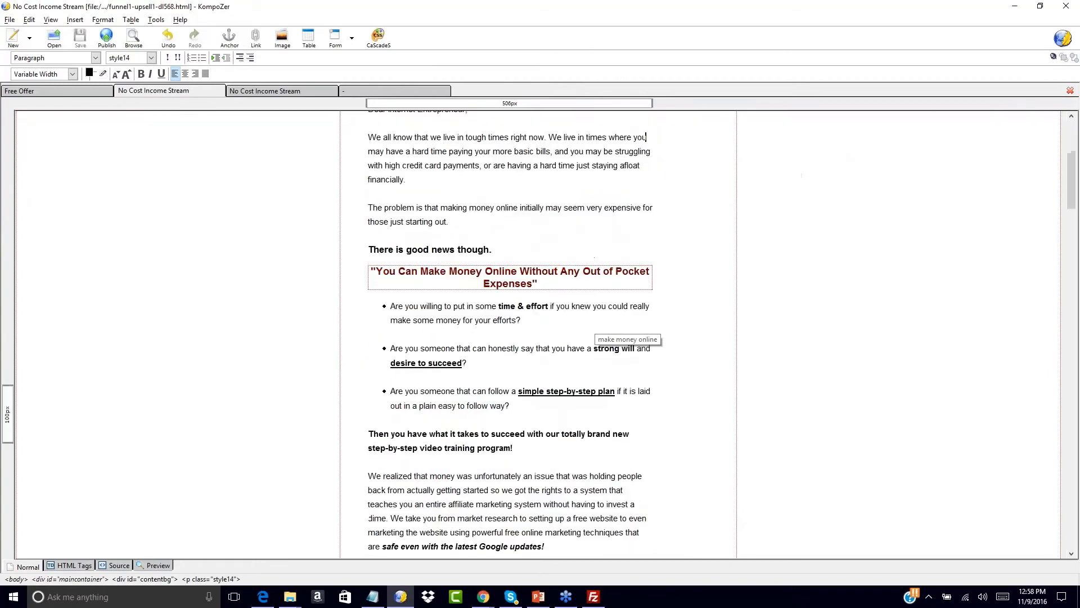
{"action": "scroll", "coordinate": [538, 335], "scroll_direction": "down", "scroll_amount": 15}
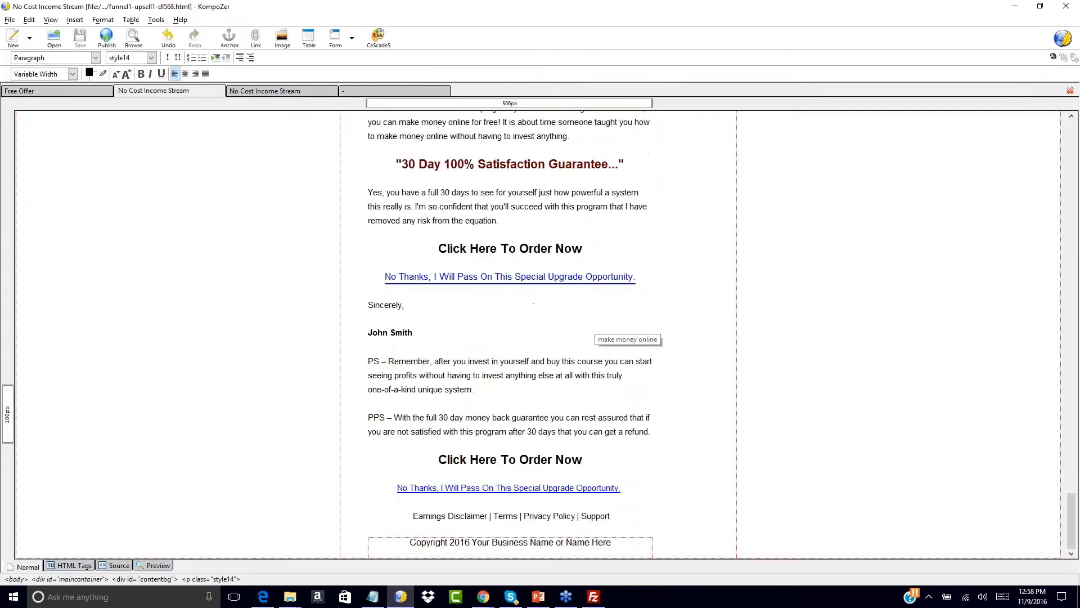
- Link the first No Thanks line to the download page address
{"action": "left_click_drag", "start_coordinate": [385, 277], "coordinate": [636, 277]}
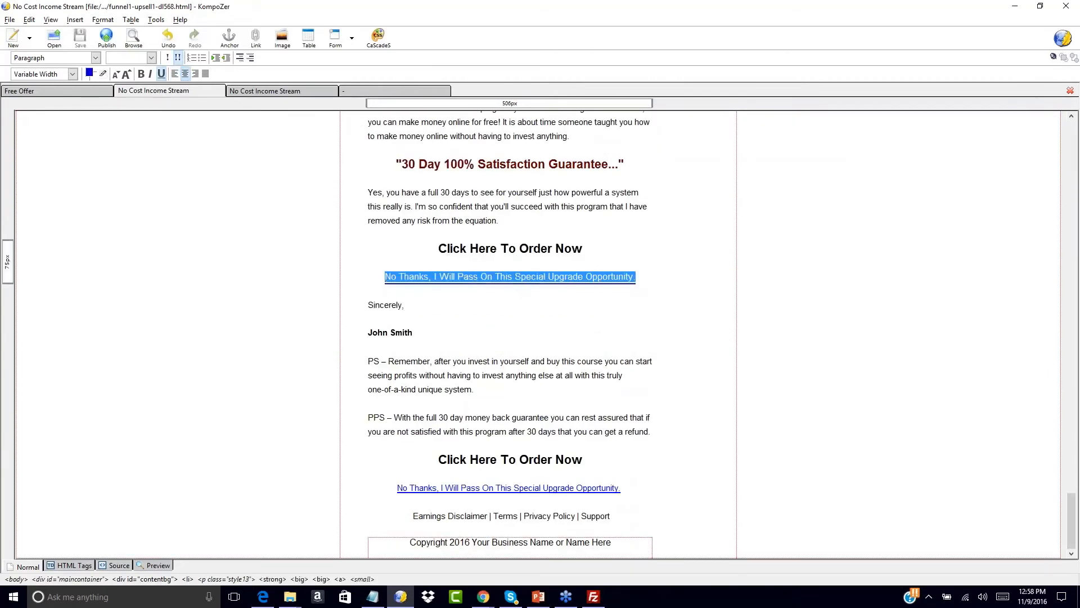
{"action": "left_click", "coordinate": [75, 20]}
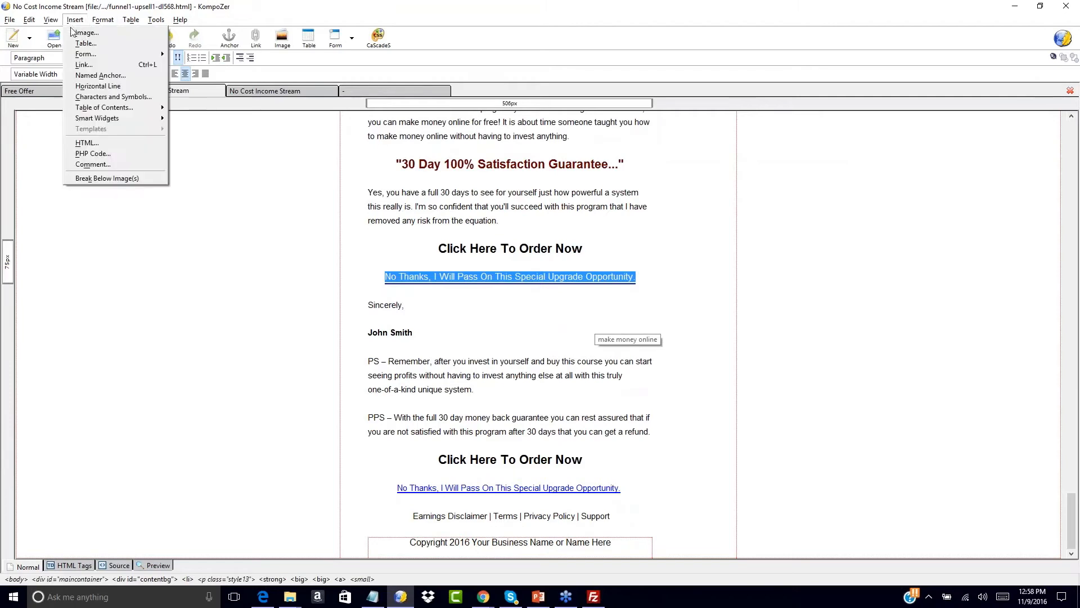
{"action": "left_click", "coordinate": [86, 73]}
{"action": "key", "text": "ctrl+v"}
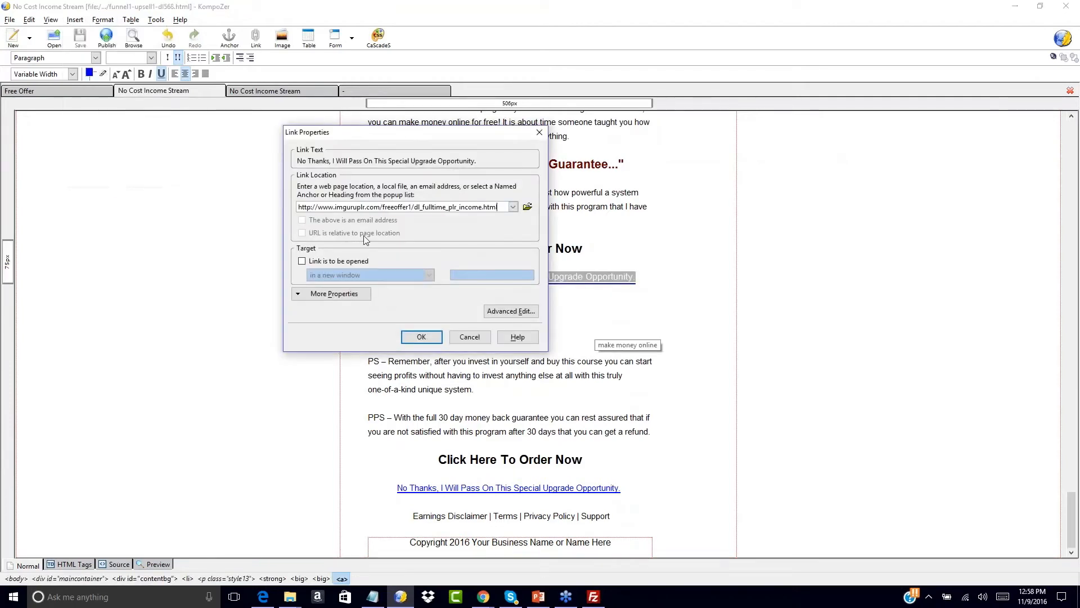
{"action": "left_click", "coordinate": [423, 337]}
- Link the second No Thanks line to the same download address and save the upsell page
{"action": "left_click_drag", "start_coordinate": [398, 488], "coordinate": [630, 488]}
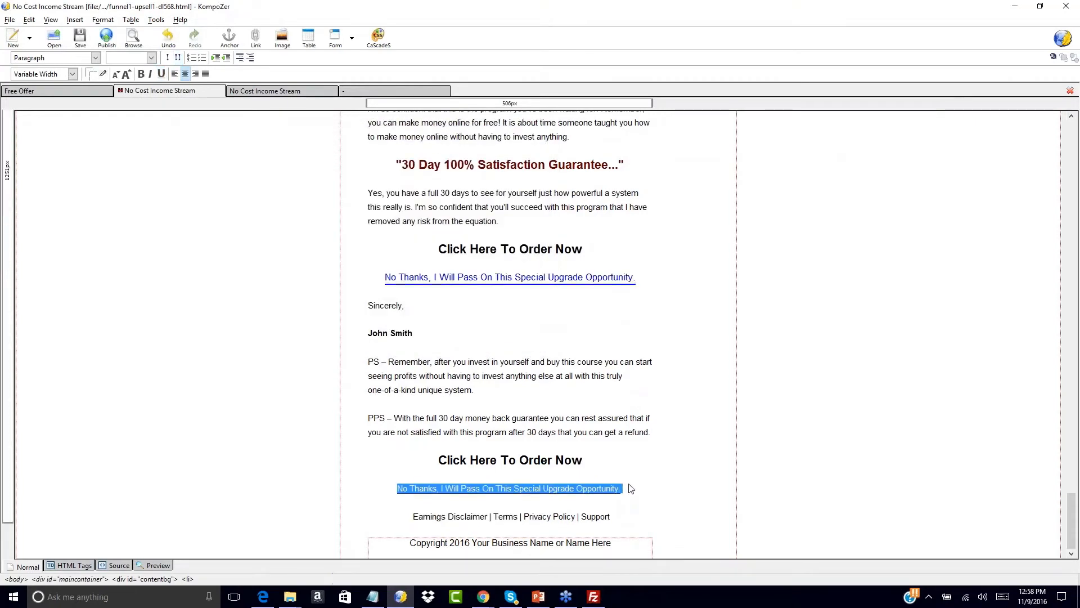
{"action": "left_click", "coordinate": [75, 20]}
{"action": "left_click", "coordinate": [78, 63]}
{"action": "key", "text": "ctrl+v"}
{"action": "left_click", "coordinate": [425, 336]}
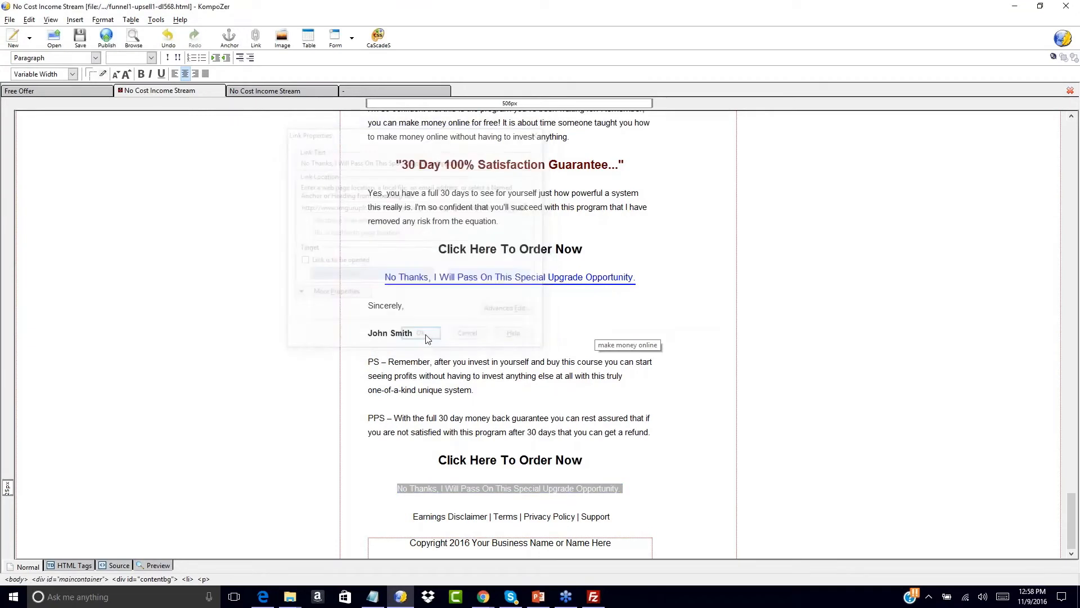
{"action": "left_click", "coordinate": [521, 360]}
{"action": "left_click", "coordinate": [80, 38]}
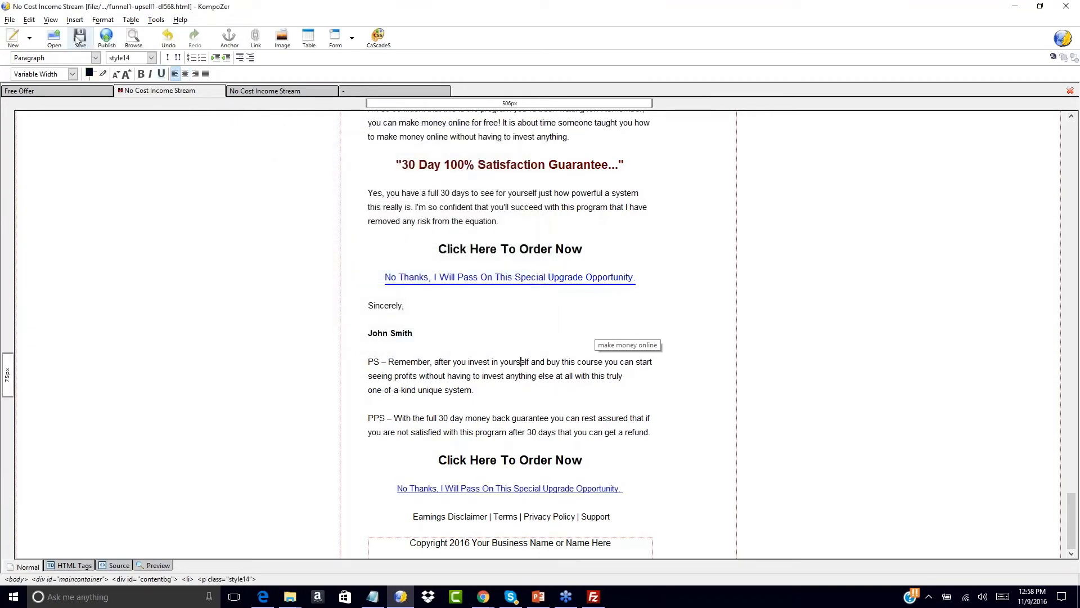
{"action": "left_click", "coordinate": [298, 91]}
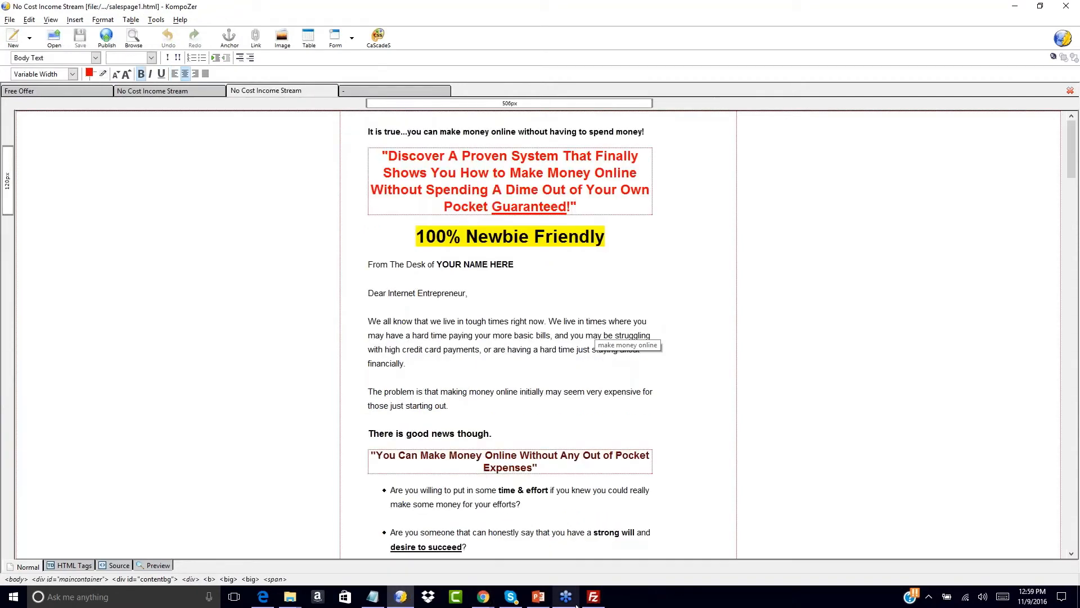
- Re-upload funnel1-upsell1-dl568.html from Sales Page > NCIS-salessite2 > salespage-plain to freeoffer1
{"action": "left_click", "coordinate": [593, 597]}
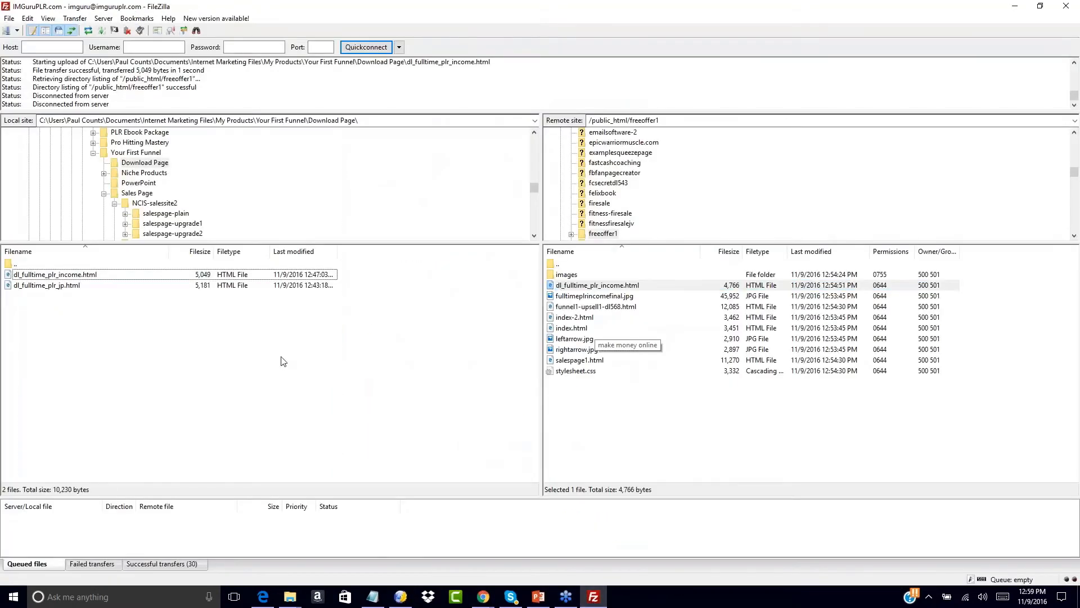
{"action": "double_click", "coordinate": [13, 264]}
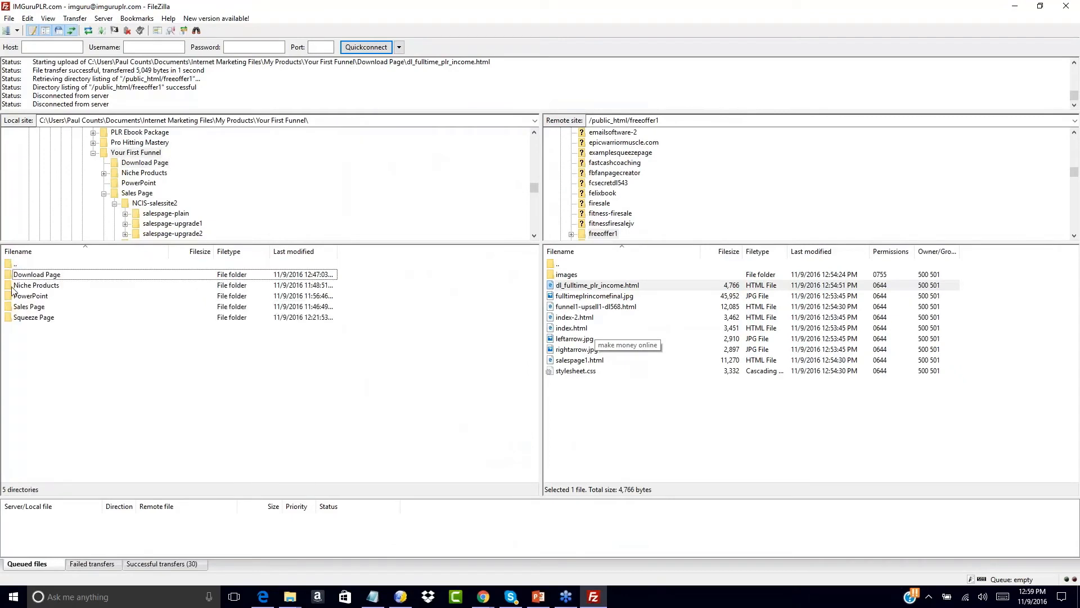
{"action": "double_click", "coordinate": [23, 307]}
{"action": "double_click", "coordinate": [22, 276]}
{"action": "double_click", "coordinate": [23, 275]}
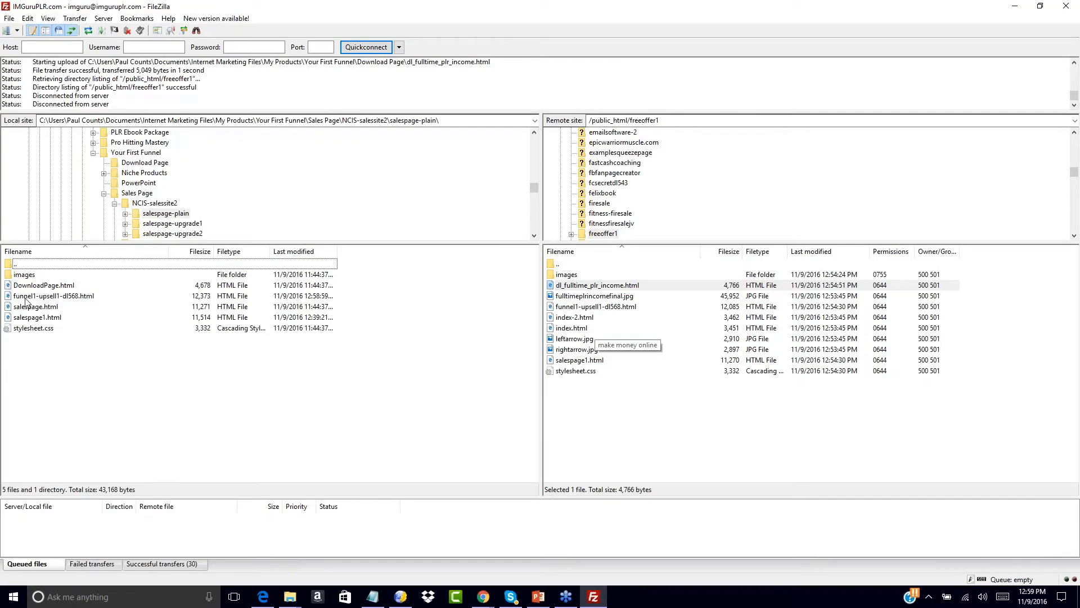
{"action": "double_click", "coordinate": [25, 298]}
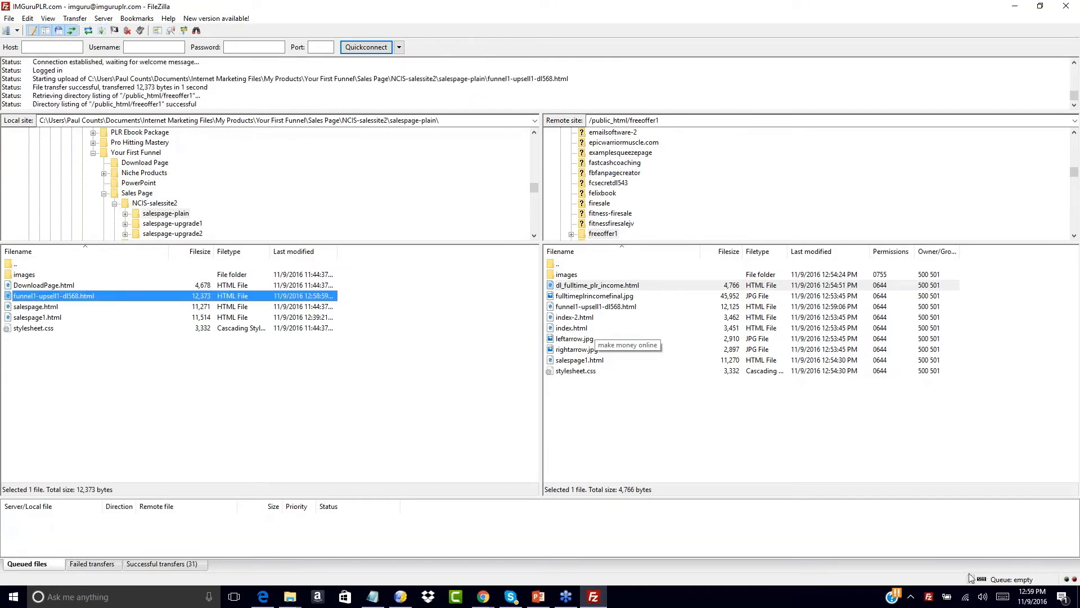
{"action": "left_click", "coordinate": [483, 596]}
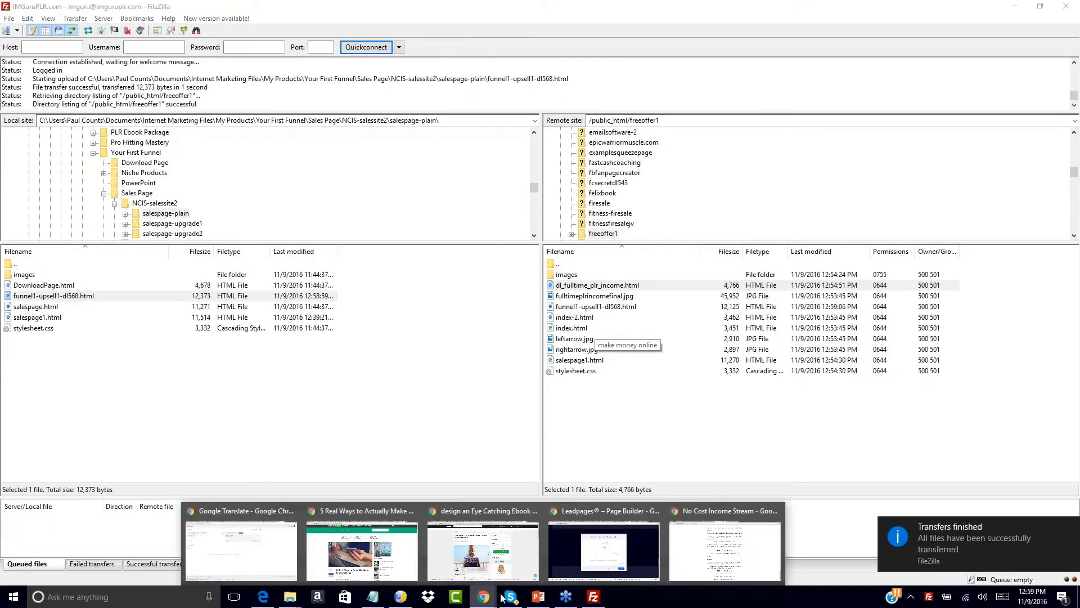
{"action": "left_click", "coordinate": [670, 556]}
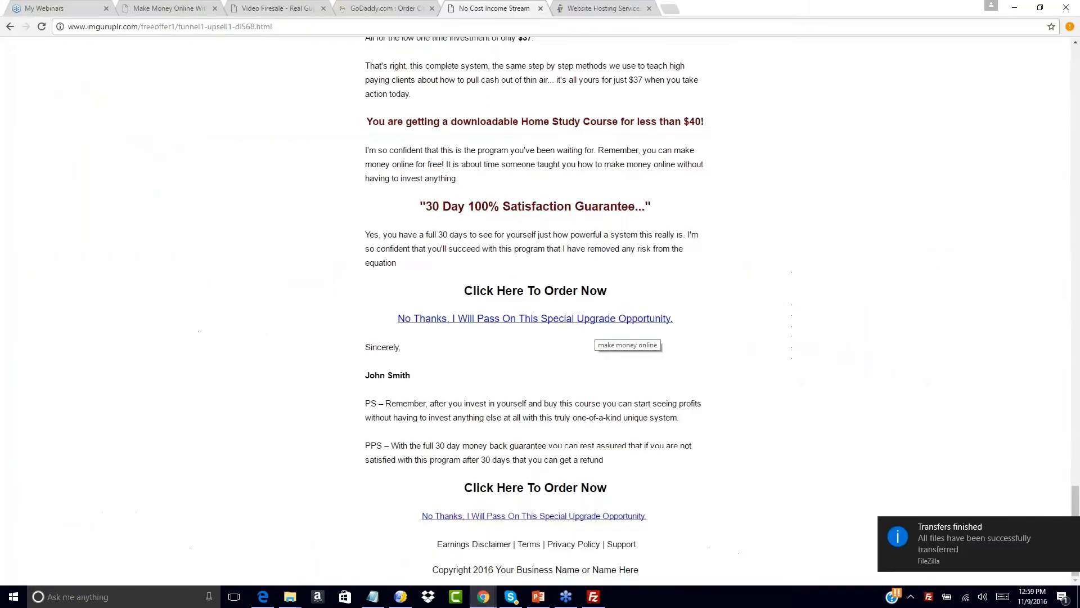
- Reload the live upsell page and follow its No Thanks link to the download page
{"action": "left_click", "coordinate": [43, 28]}
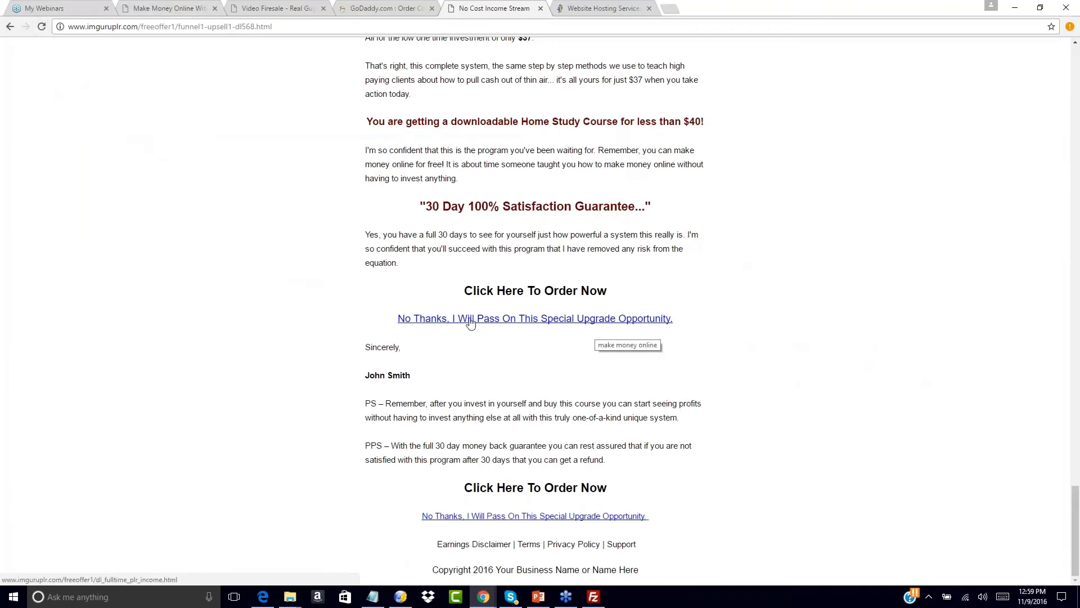
{"action": "scroll", "coordinate": [470, 321], "scroll_direction": "up", "scroll_amount": 20}
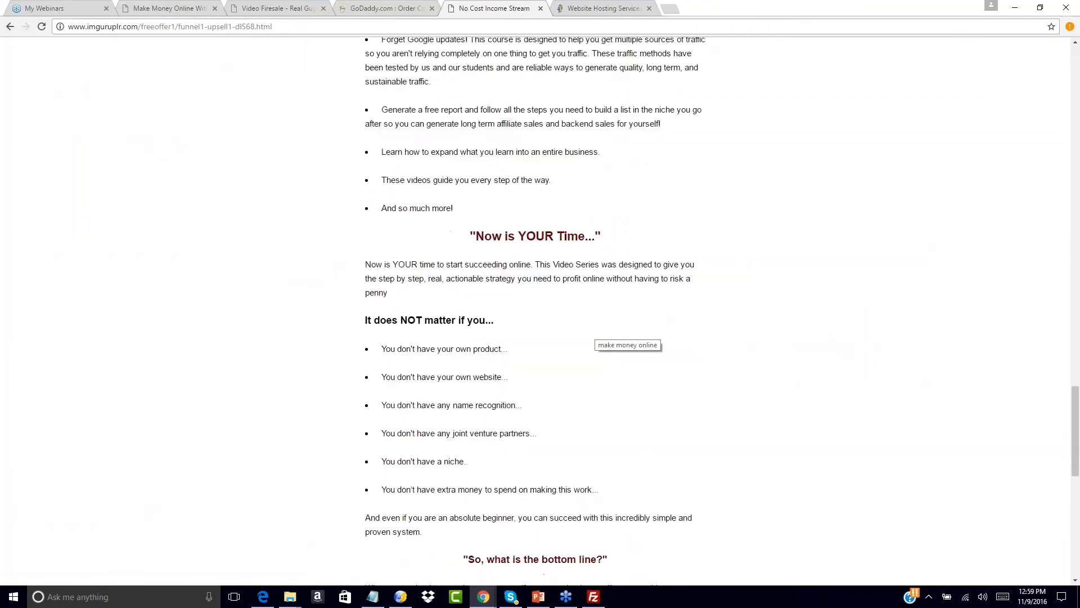
{"action": "scroll", "coordinate": [520, 207], "scroll_direction": "up", "scroll_amount": 9}
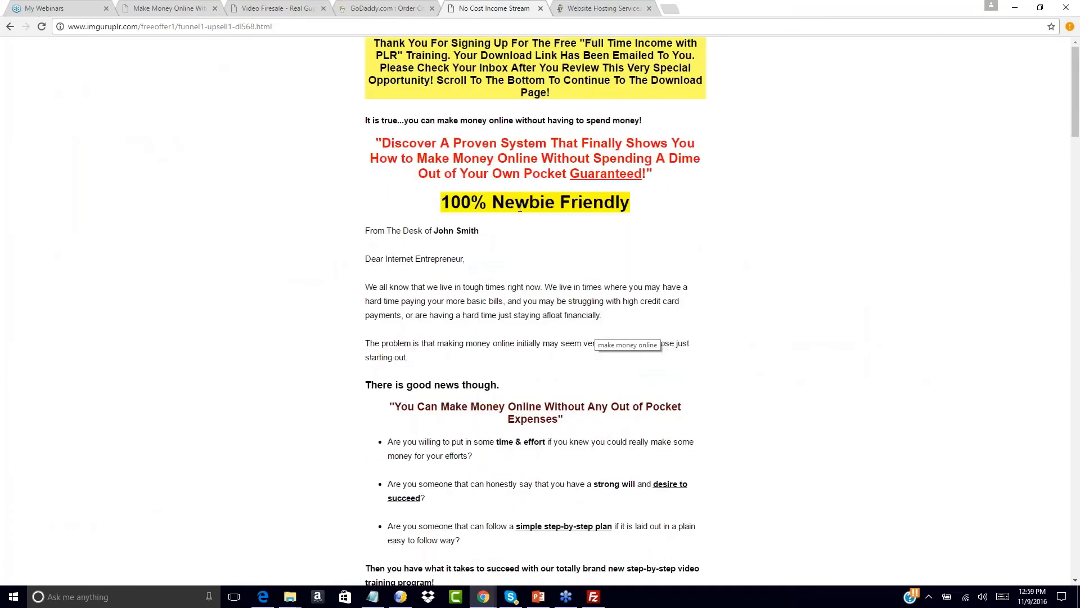
{"action": "left_click", "coordinate": [10, 27]}
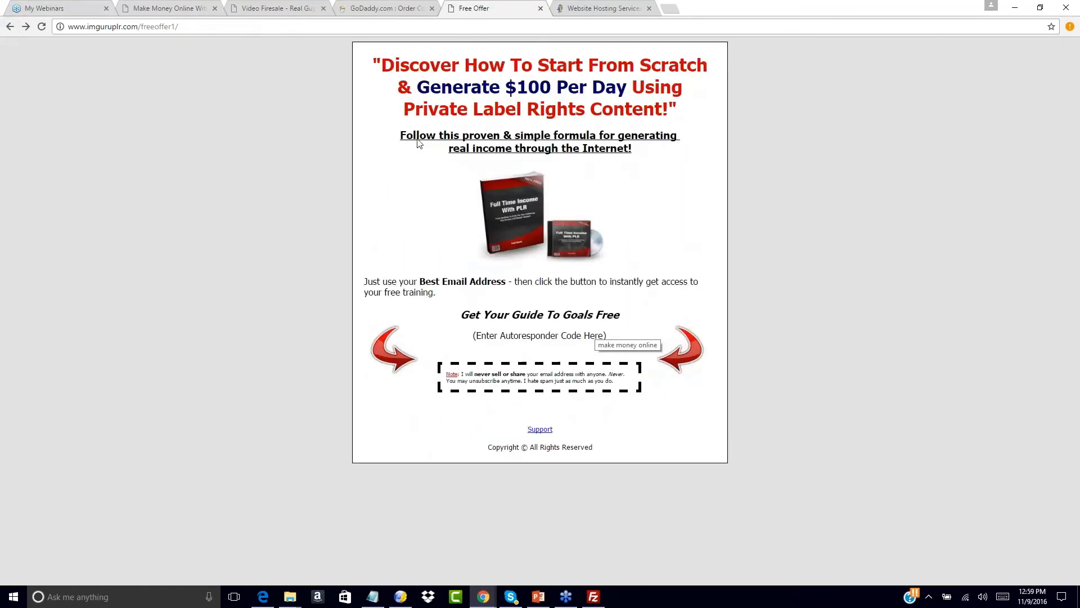
{"action": "left_click", "coordinate": [26, 26]}
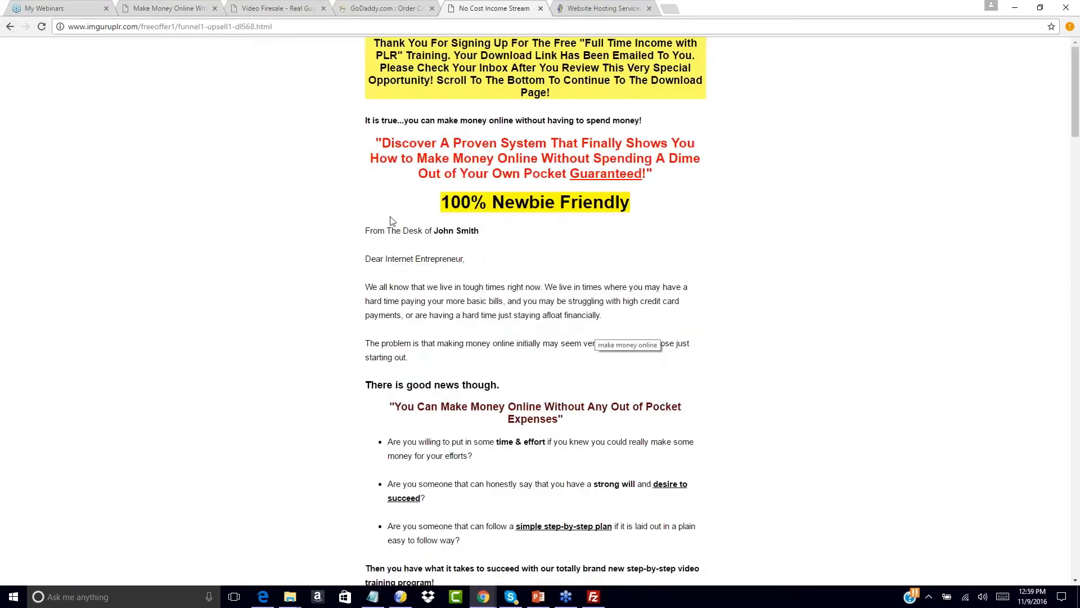
{"action": "scroll", "coordinate": [440, 158], "scroll_direction": "down", "scroll_amount": 20}
{"action": "scroll", "coordinate": [465, 329], "scroll_direction": "down", "scroll_amount": 15}
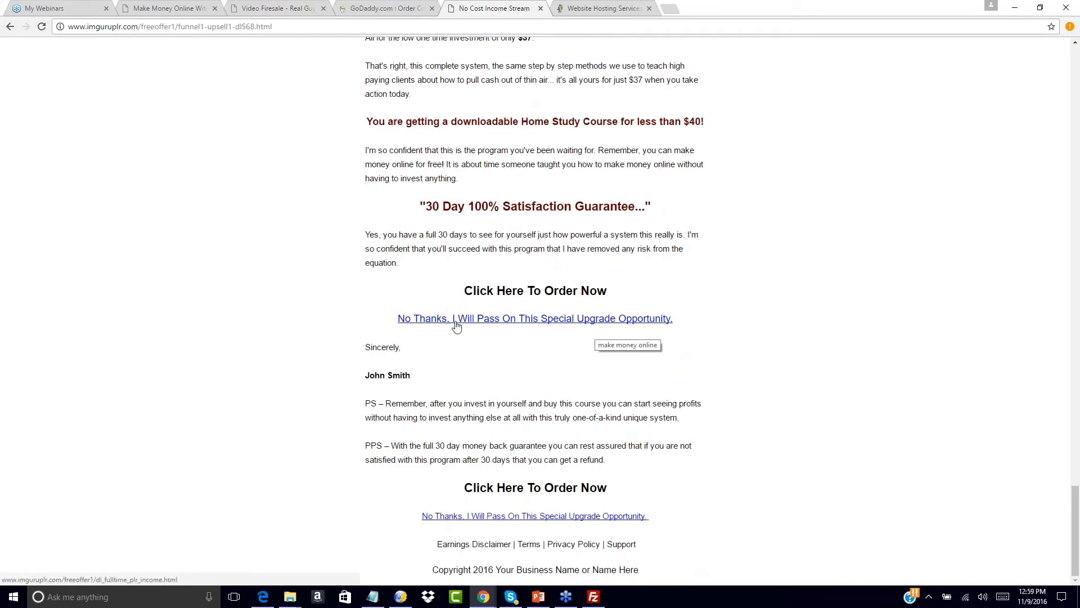
{"action": "left_click", "coordinate": [456, 325]}
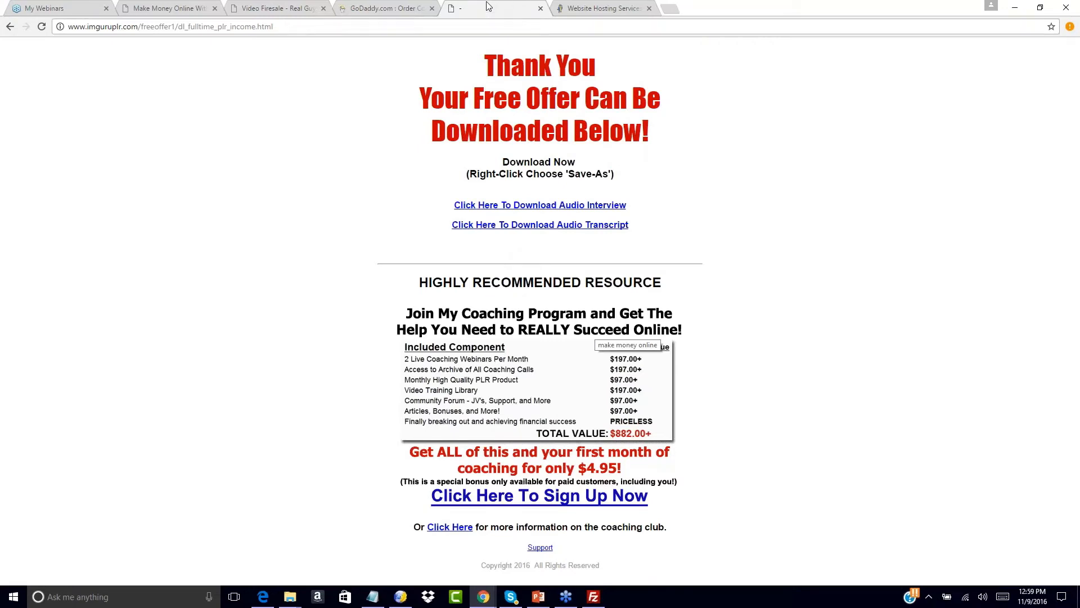
- Check the saved URLs in Notepad, then return to Chrome's Website Hosting Service tab
{"action": "left_click", "coordinate": [372, 596]}
{"action": "left_click", "coordinate": [682, 196]}
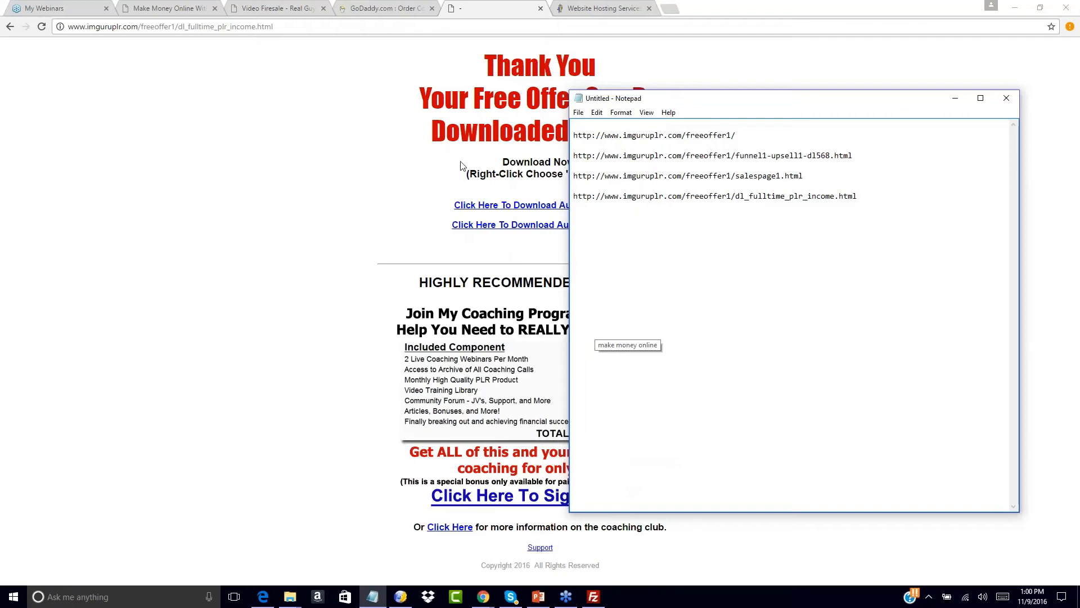
{"action": "left_click", "coordinate": [386, 132]}
{"action": "left_click", "coordinate": [634, 6]}
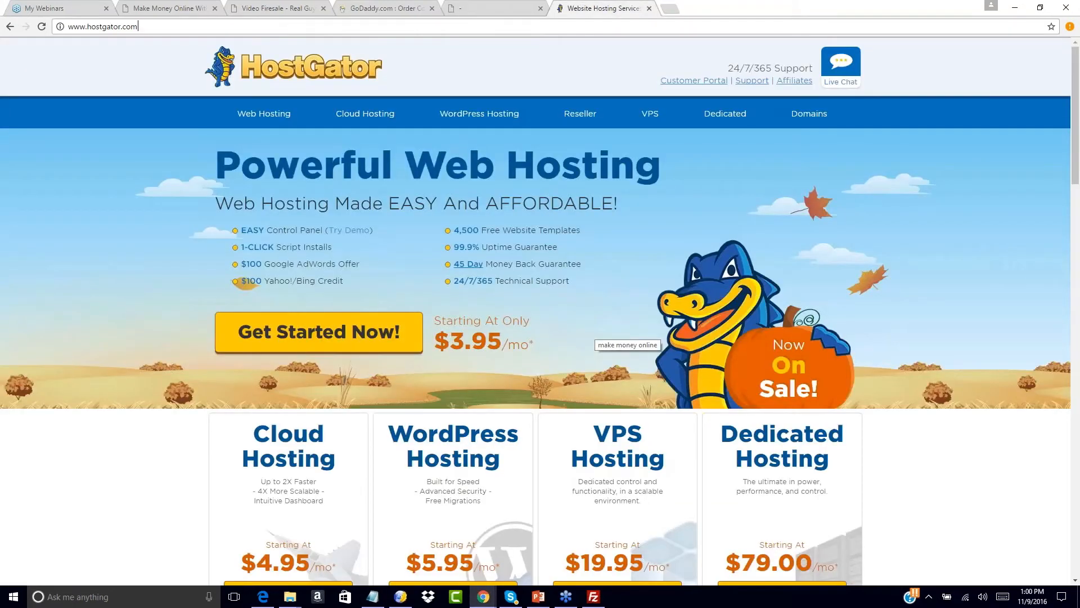
{"action": "key", "text": "ctrl+l"}
{"action": "type", "text": "www.aweber.com"}
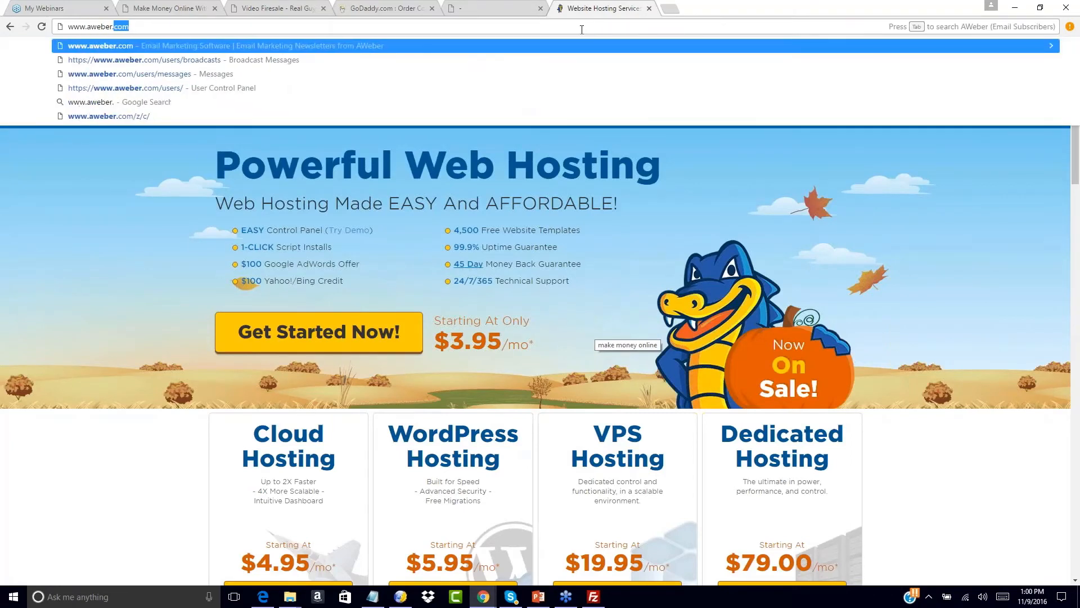
{"action": "key", "text": "Return"}
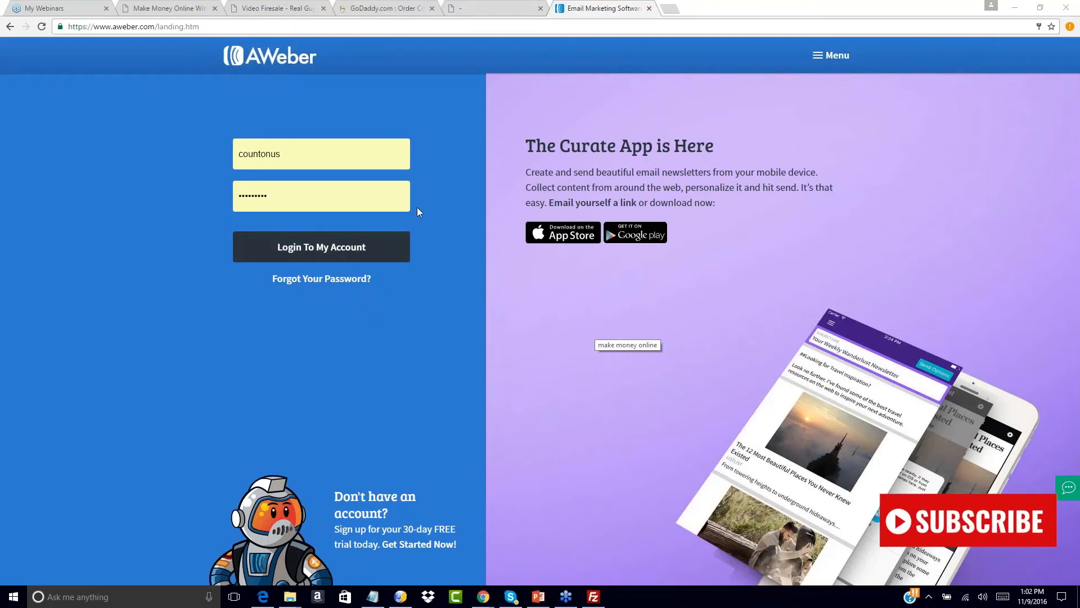
{"action": "left_click", "coordinate": [336, 255]}
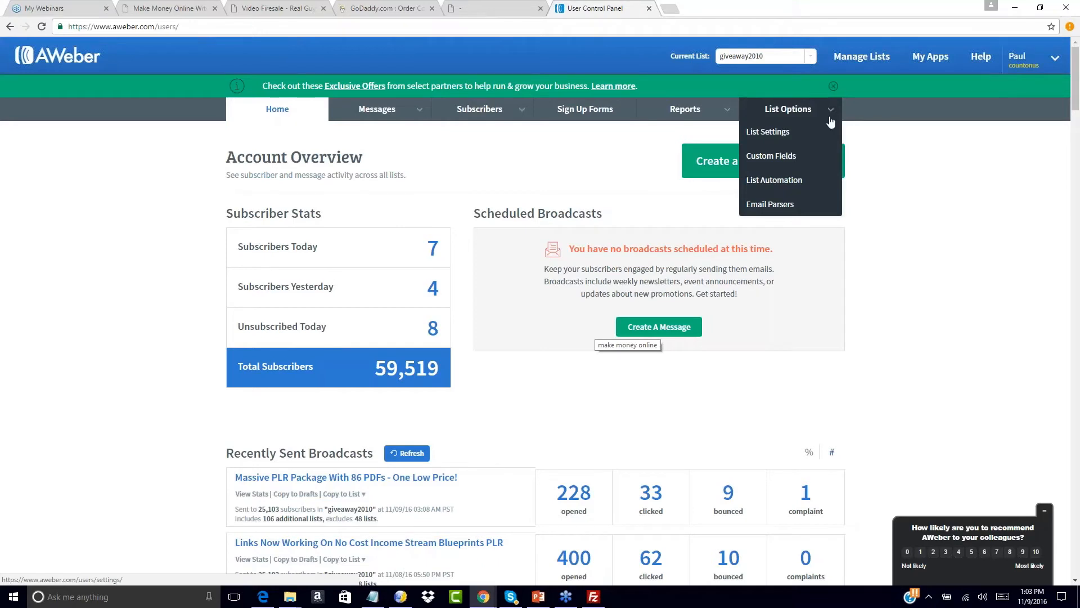
- Start a new list under Manage Lists with company name Count On Us LLC
{"action": "left_click", "coordinate": [873, 56]}
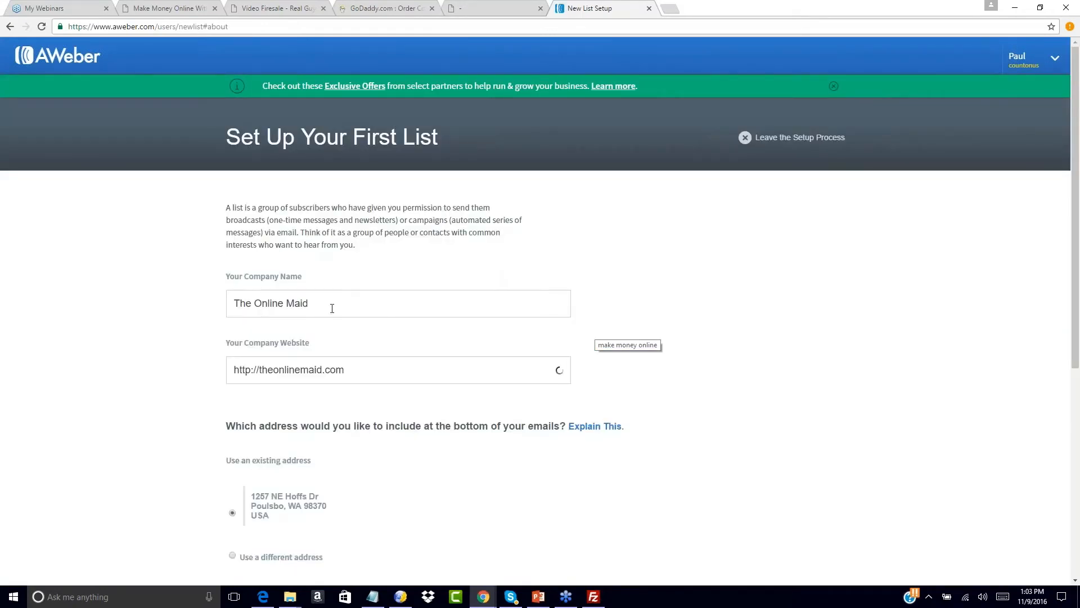
{"action": "triple_click", "coordinate": [332, 308]}
{"action": "key", "text": "BackSpace"}
{"action": "type", "text": "Conu"}
{"action": "key", "text": "BackSpace"}
{"action": "key", "text": "BackSpace"}
{"action": "type", "text": "un"}
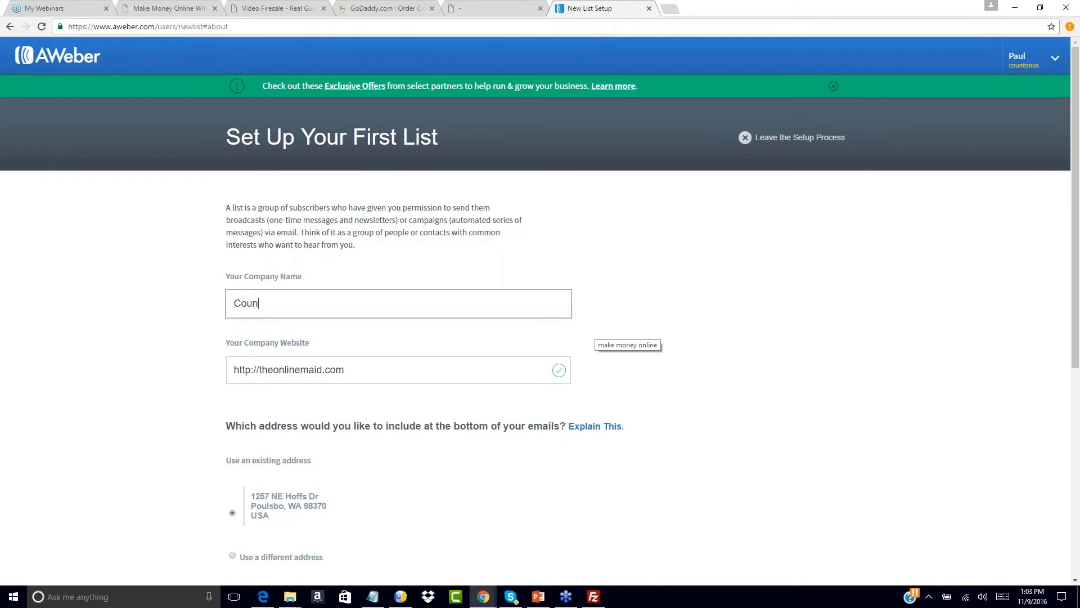
{"action": "key", "text": "BackSpace"}
{"action": "key", "text": "BackSpace"}
{"action": "key", "text": "BackSpace"}
{"action": "type", "text": "Count On Us LLC"}
- Set the company website to the freeoffer1 page URL copied from Notepad
{"action": "key", "text": "Tab"}
{"action": "type", "text": "http://"}
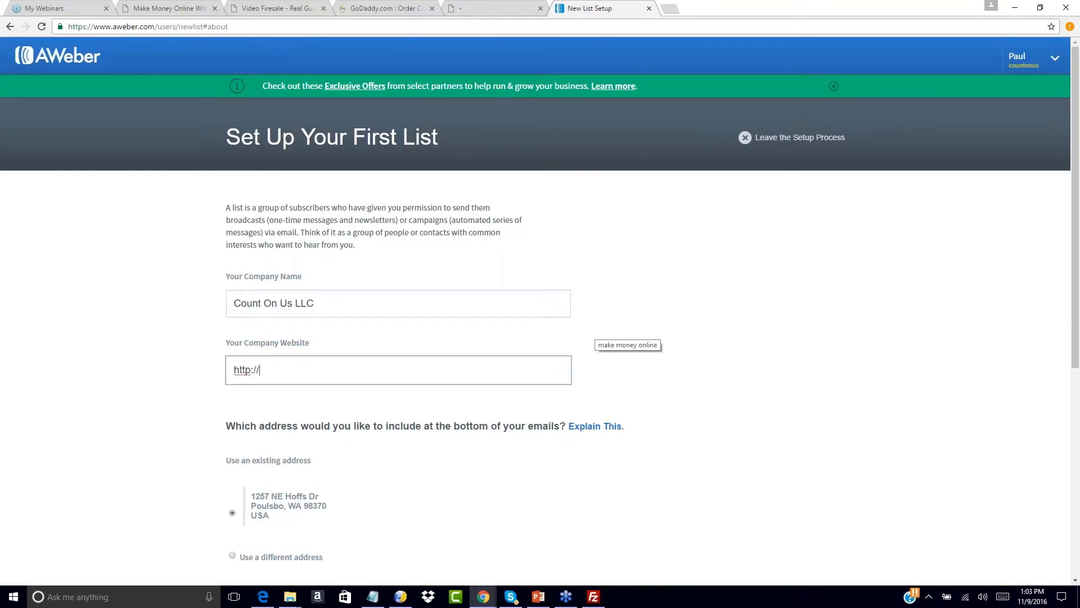
{"action": "left_click", "coordinate": [372, 596]}
{"action": "left_click_drag", "start_coordinate": [753, 136], "coordinate": [572, 136]}
{"action": "key", "text": "ctrl+c"}
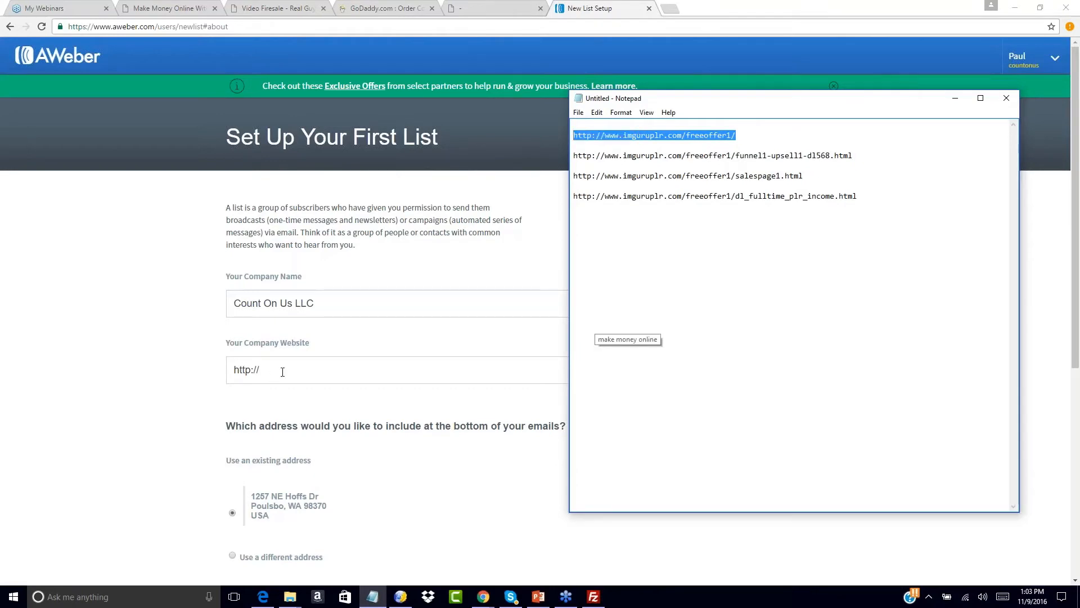
{"action": "left_click", "coordinate": [282, 372]}
{"action": "left_click_drag", "start_coordinate": [283, 372], "coordinate": [169, 374]}
{"action": "key", "text": "ctrl+v"}
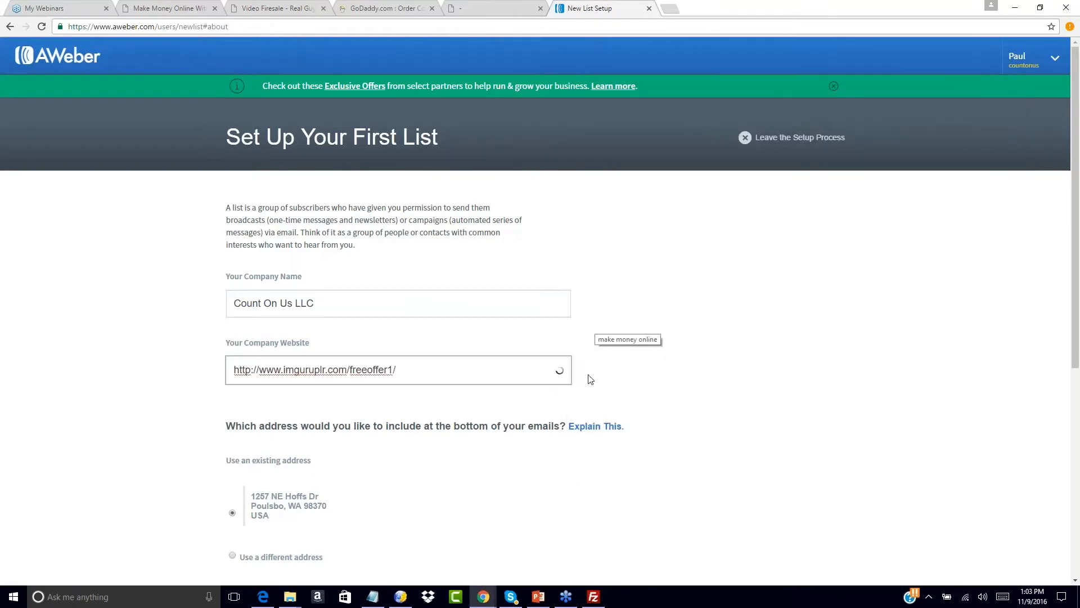
- Replace the sender name with the new sender's full name and type their e-mail address
{"action": "scroll", "coordinate": [714, 378], "scroll_direction": "down", "scroll_amount": 6}
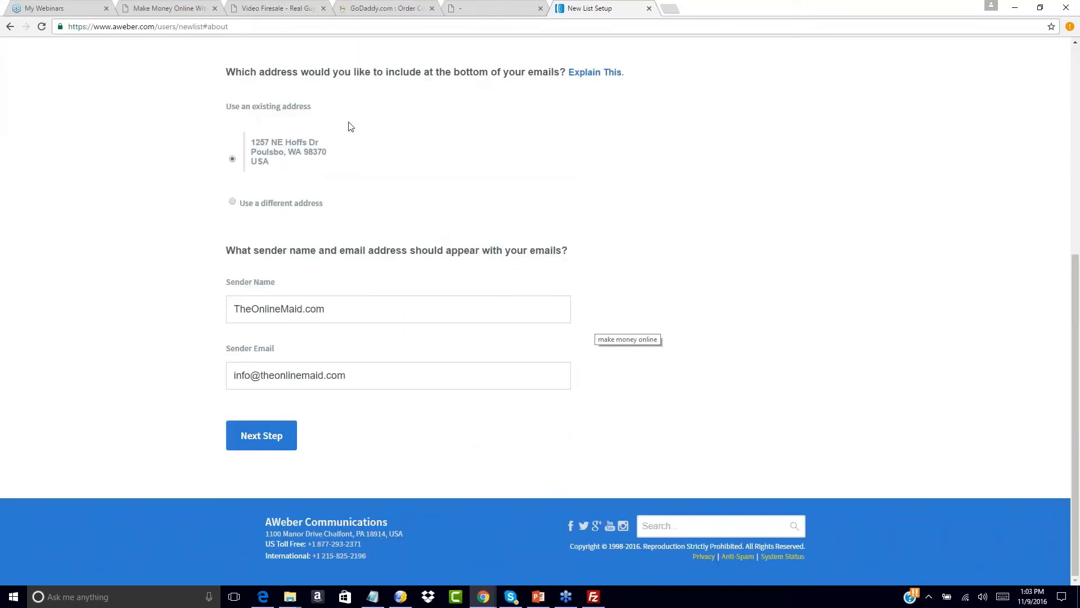
{"action": "left_click_drag", "start_coordinate": [347, 303], "coordinate": [164, 315]}
{"action": "key", "text": "BackSpace"}
{"action": "type", "text": "Paul"}
{"action": "key", "text": "BackSpace"}
{"action": "key", "text": "BackSpace"}
{"action": "key", "text": "BackSpace"}
{"action": "key", "text": "BackSpace"}
{"action": "type", "text": "John Smith"}
{"action": "key", "text": "Tab"}
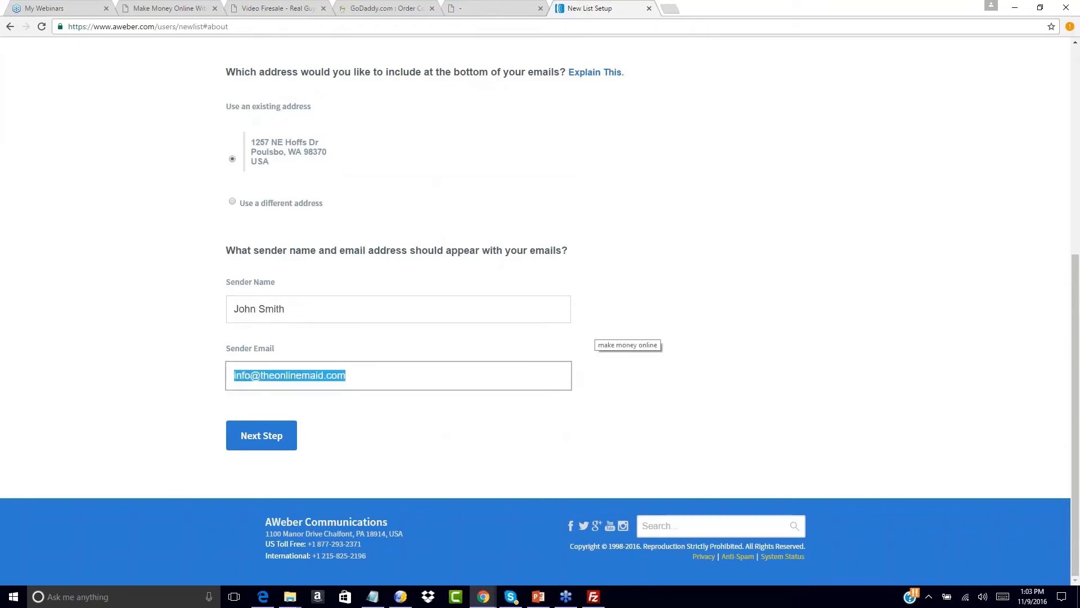
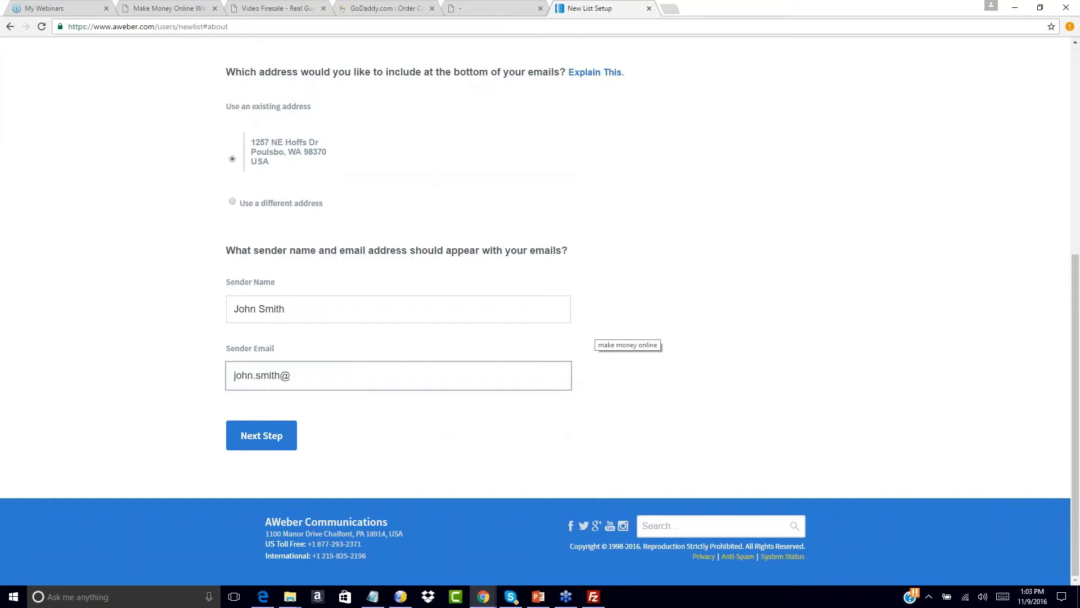
- Name the new list 100dayfunnel1 with the free PLR full-time-income training description, then continue
{"action": "left_click", "coordinate": [275, 441]}
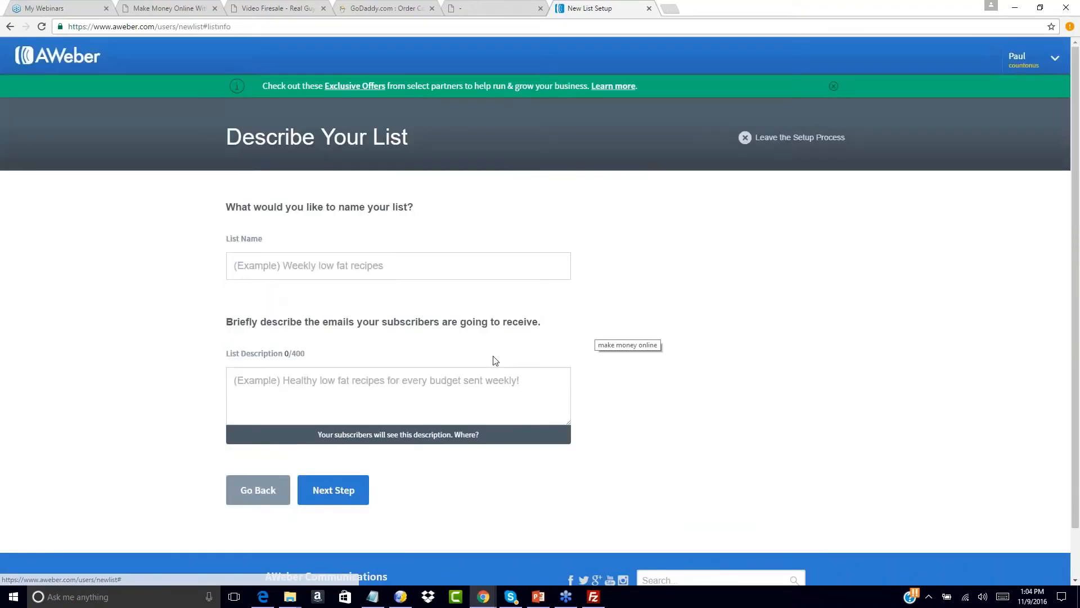
{"action": "left_click", "coordinate": [237, 265]}
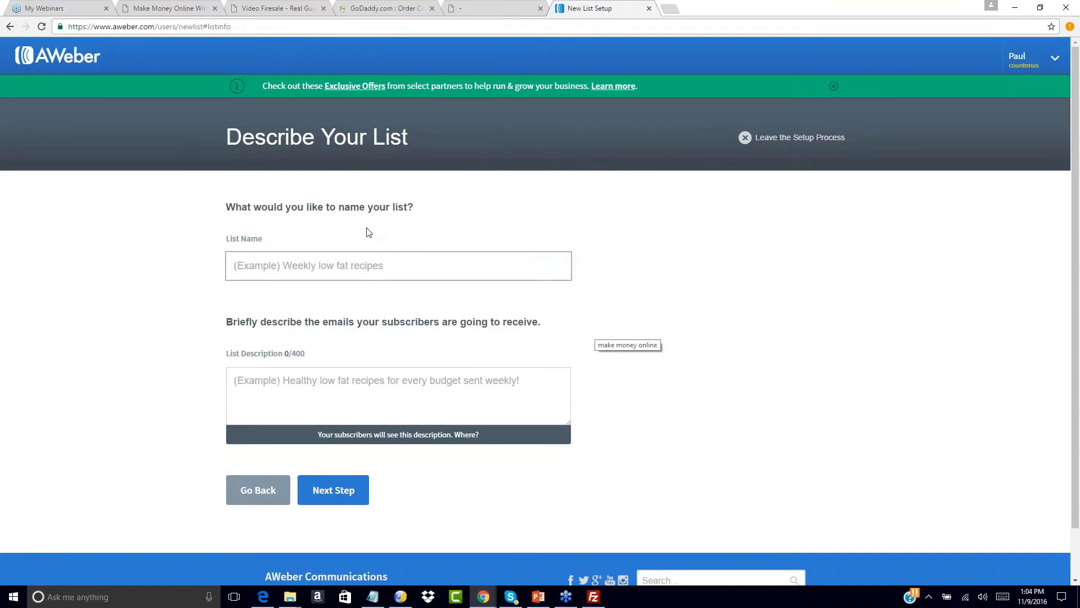
{"action": "type", "text": "1"}
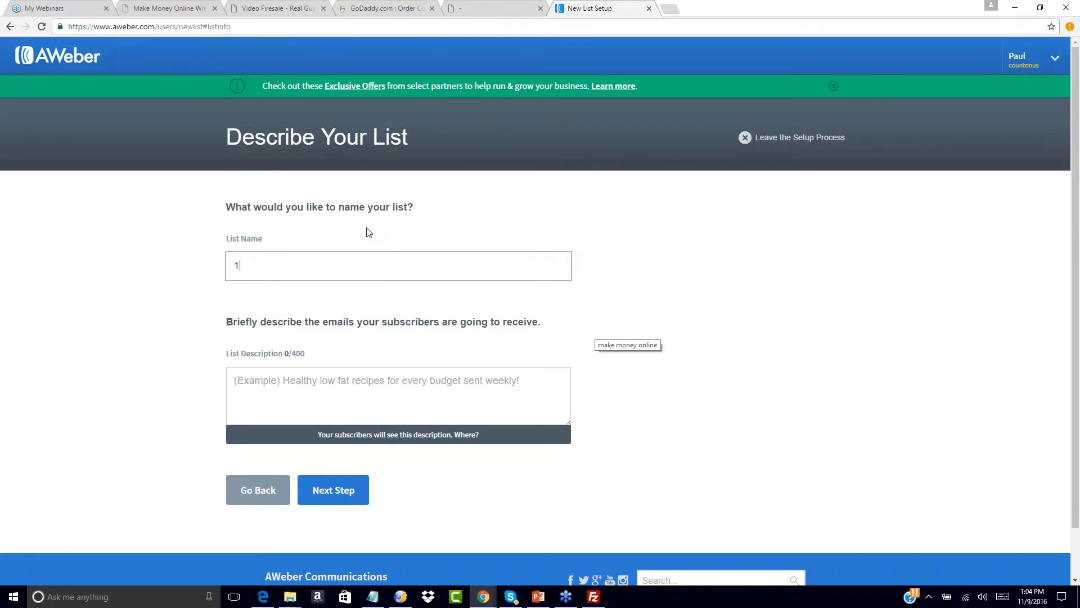
{"action": "type", "text": "00dayfunnel1"}
{"action": "key", "text": "Tab"}
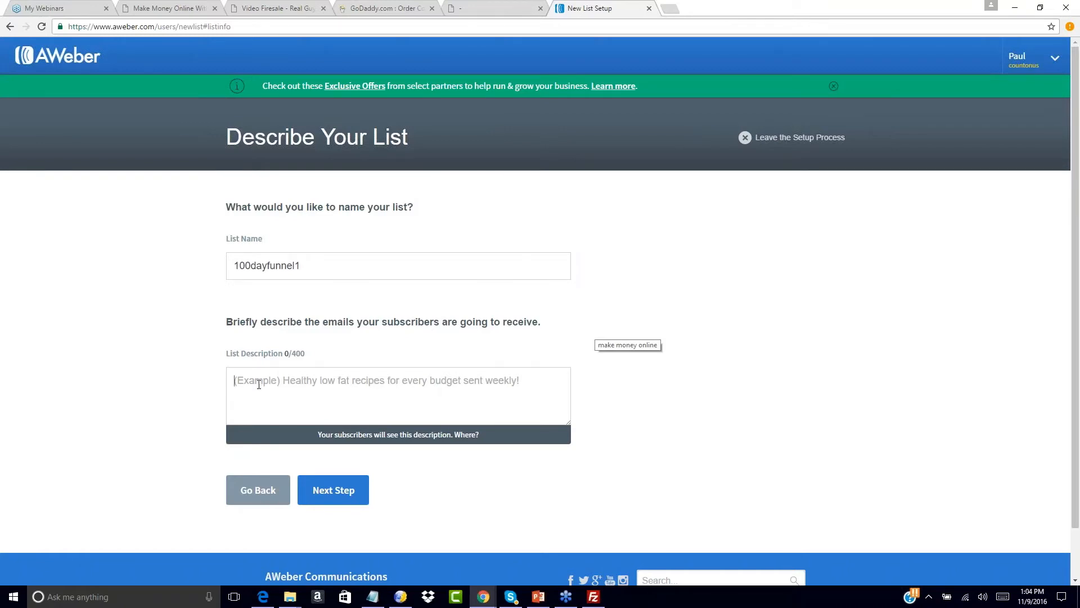
{"action": "type", "text": "You will re"}
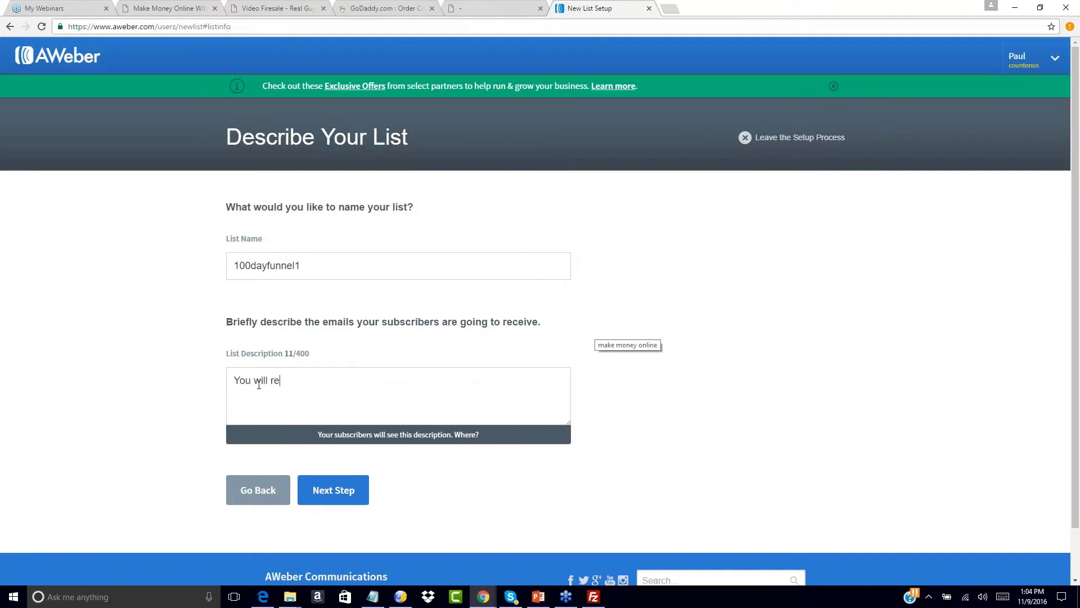
{"action": "type", "text": "ceive free training on how to "}
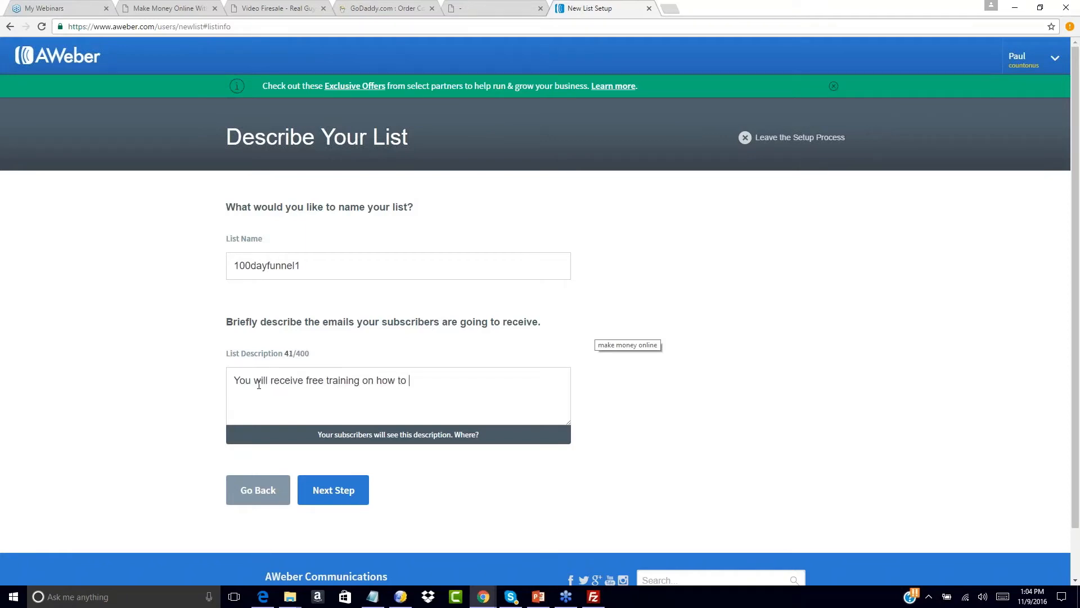
{"action": "type", "text": "earn a full time income with PLR!"}
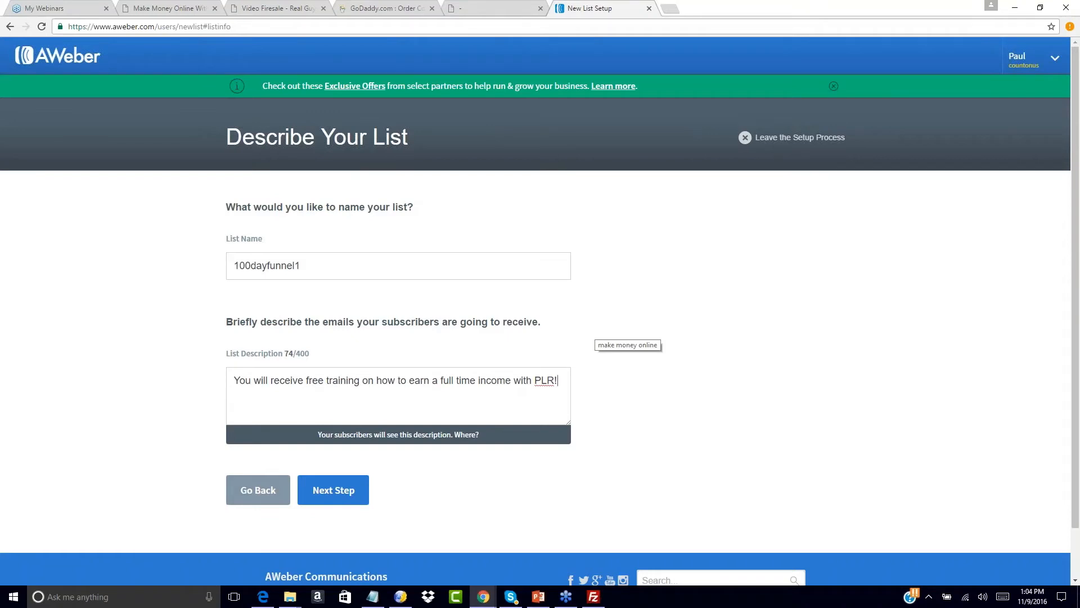
{"action": "left_click", "coordinate": [357, 493]}
{"action": "left_click", "coordinate": [351, 324]}
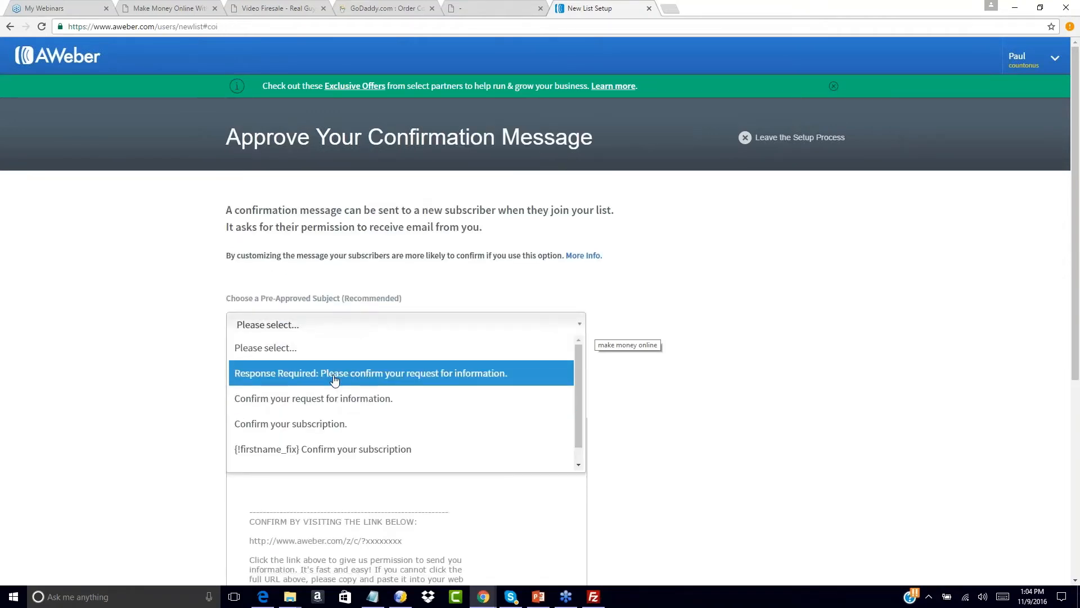
- Choose the Response Required subject and change the message ending to 'your free giveaway product!'
{"action": "left_click", "coordinate": [334, 380]}
{"action": "scroll", "coordinate": [335, 380], "scroll_direction": "down", "scroll_amount": 2}
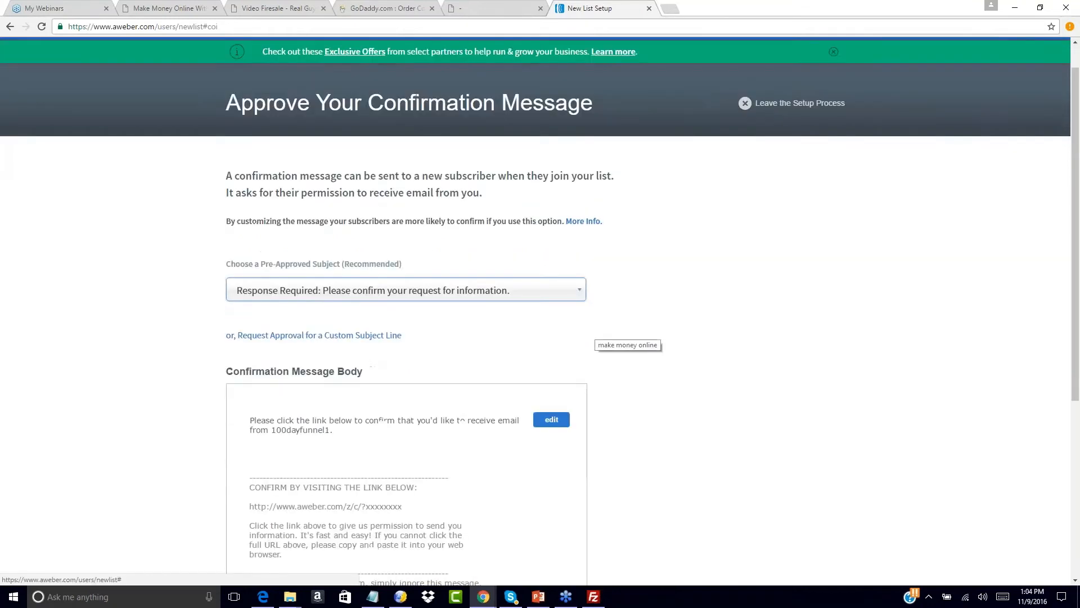
{"action": "left_click", "coordinate": [361, 360]}
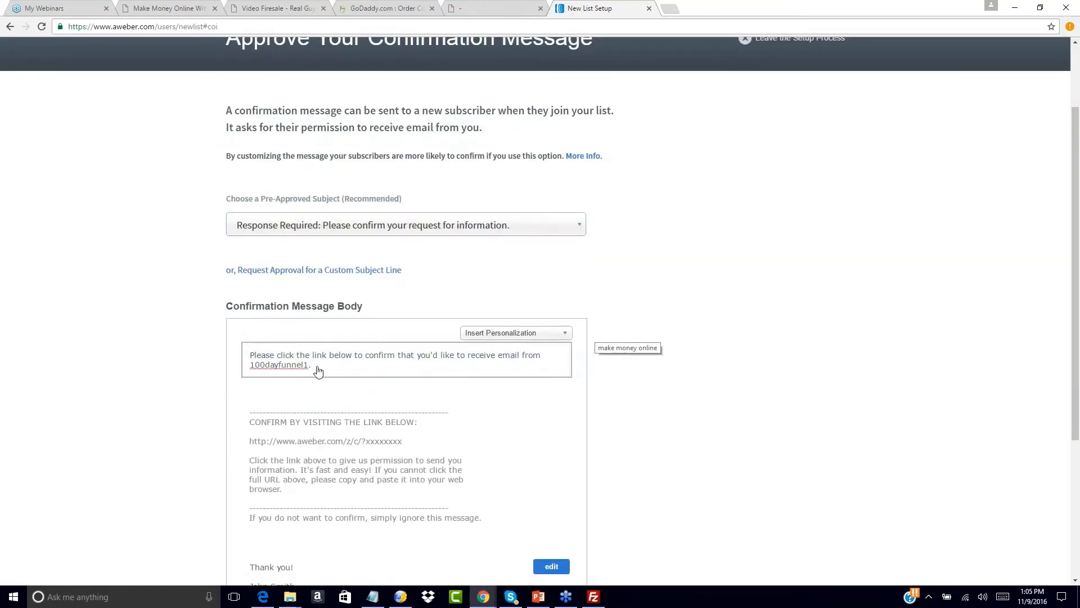
{"action": "left_click_drag", "start_coordinate": [309, 369], "coordinate": [193, 342]}
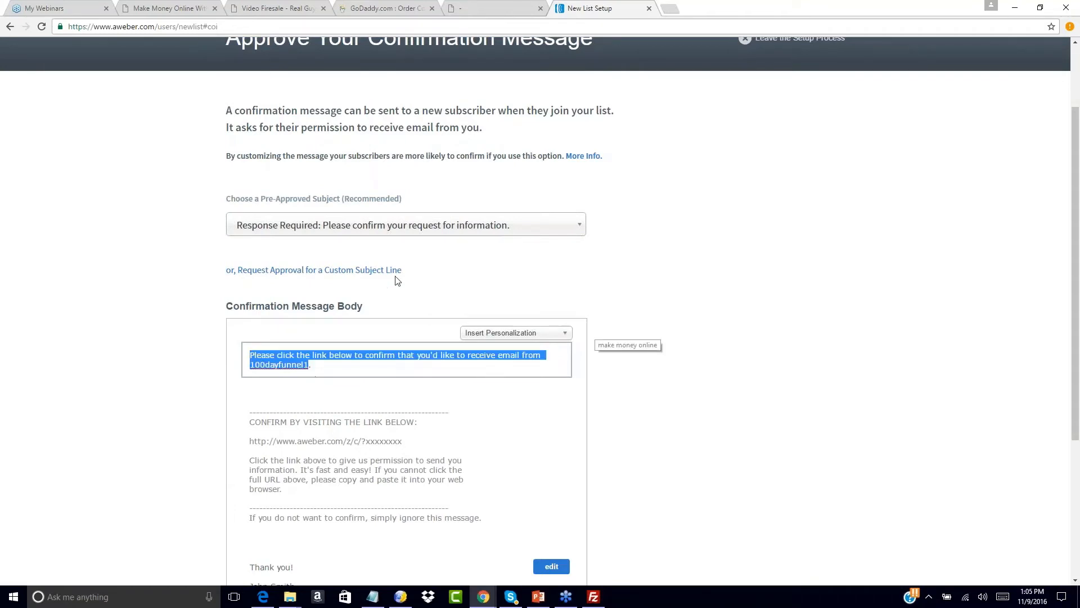
{"action": "scroll", "coordinate": [397, 281], "scroll_direction": "down", "scroll_amount": 1}
{"action": "left_click", "coordinate": [252, 349]}
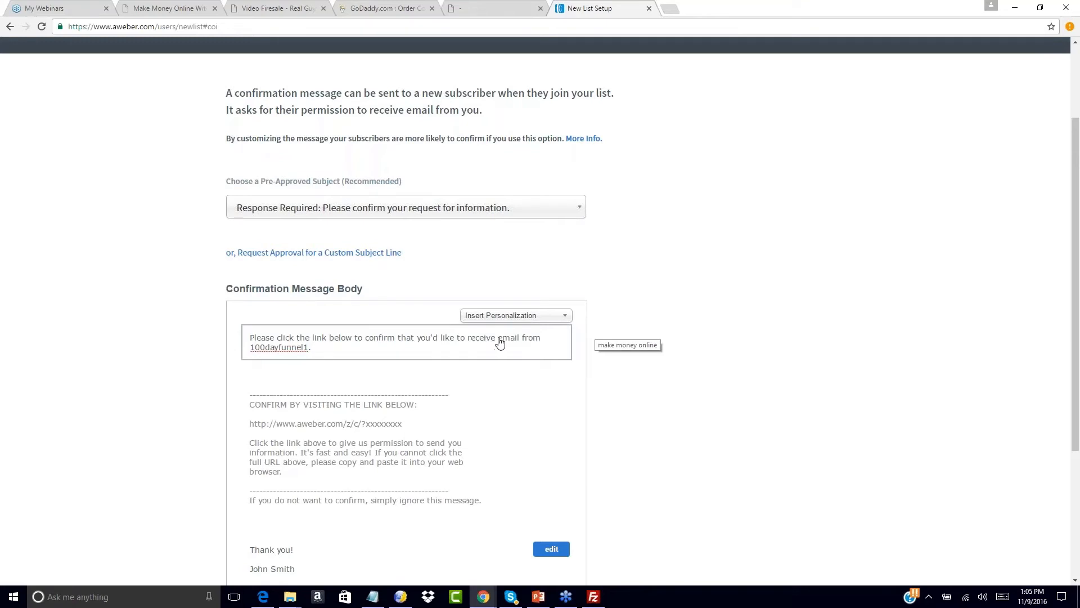
{"action": "left_click_drag", "start_coordinate": [498, 339], "coordinate": [550, 359]}
{"action": "type", "text": "your free giveaway product!"}
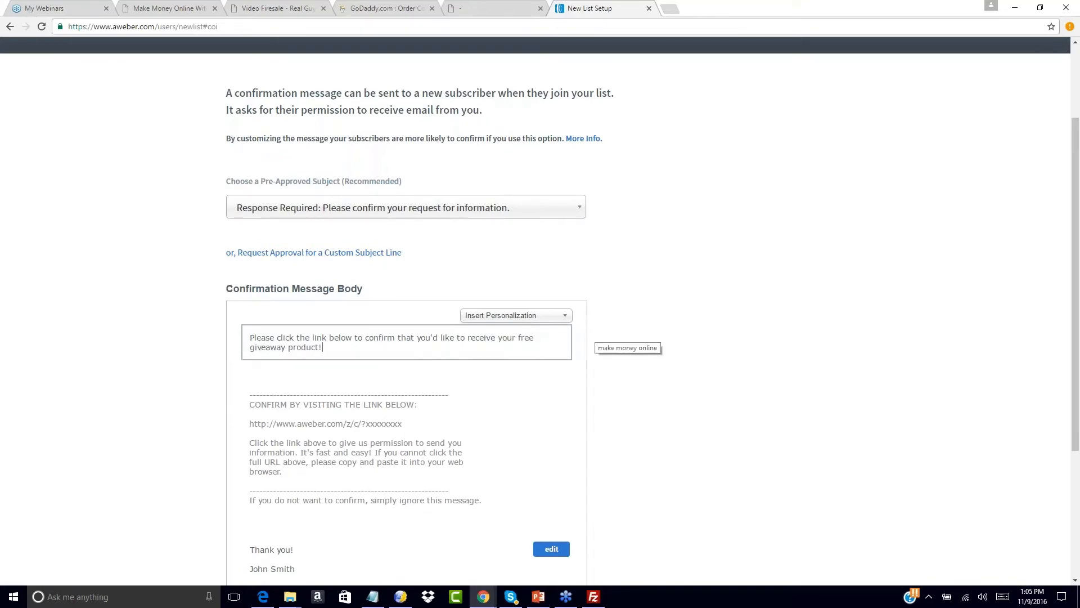
- Approve the confirmation message and create the list
{"action": "scroll", "coordinate": [717, 410], "scroll_direction": "down", "scroll_amount": 4}
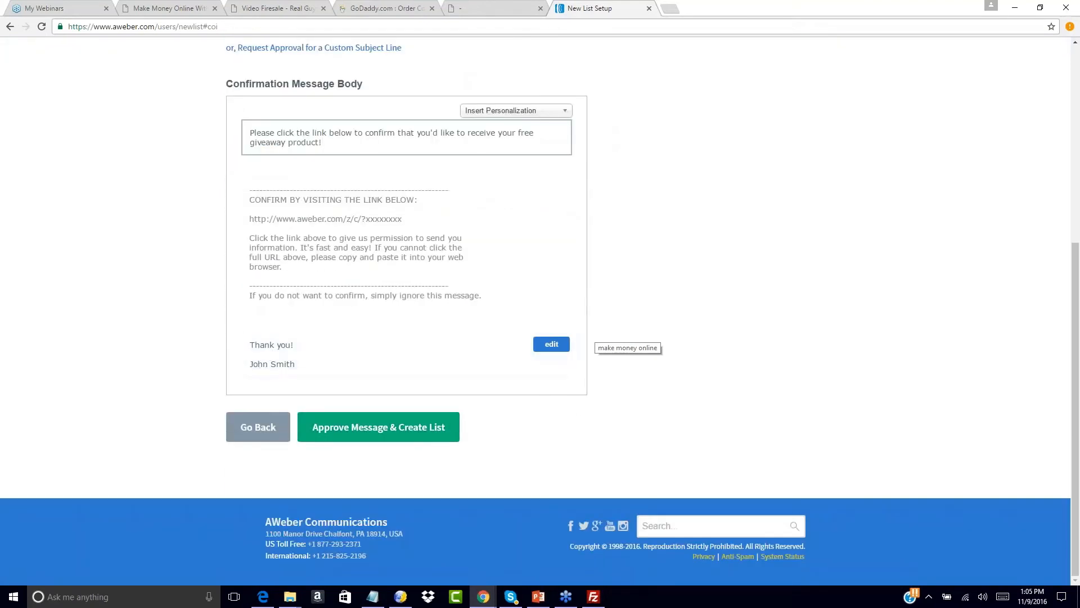
{"action": "scroll", "coordinate": [323, 227], "scroll_direction": "up", "scroll_amount": 6}
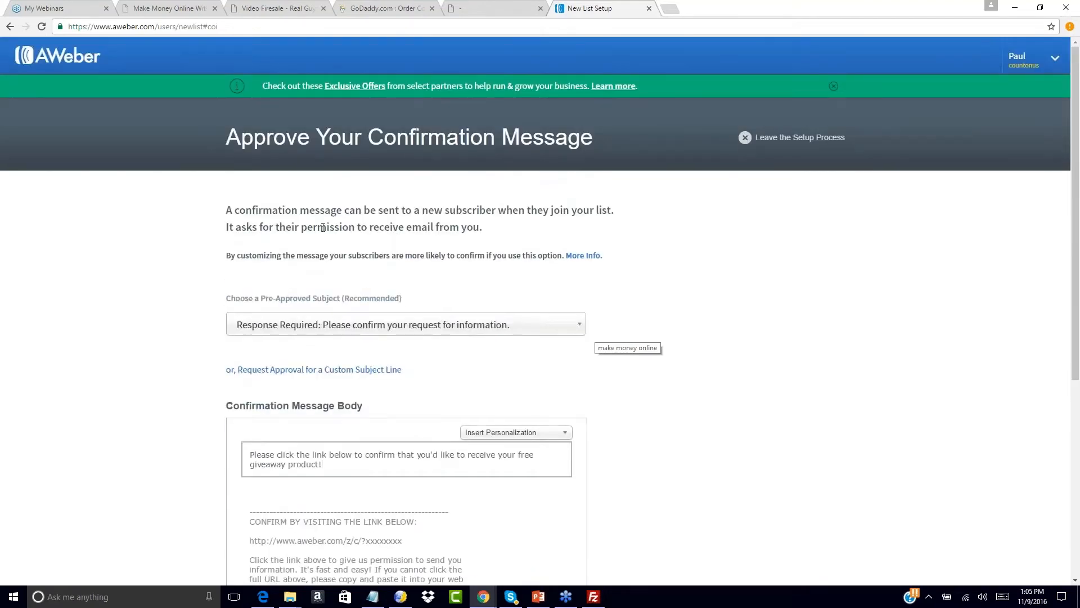
{"action": "scroll", "coordinate": [149, 314], "scroll_direction": "down", "scroll_amount": 5}
{"action": "left_click", "coordinate": [366, 428]}
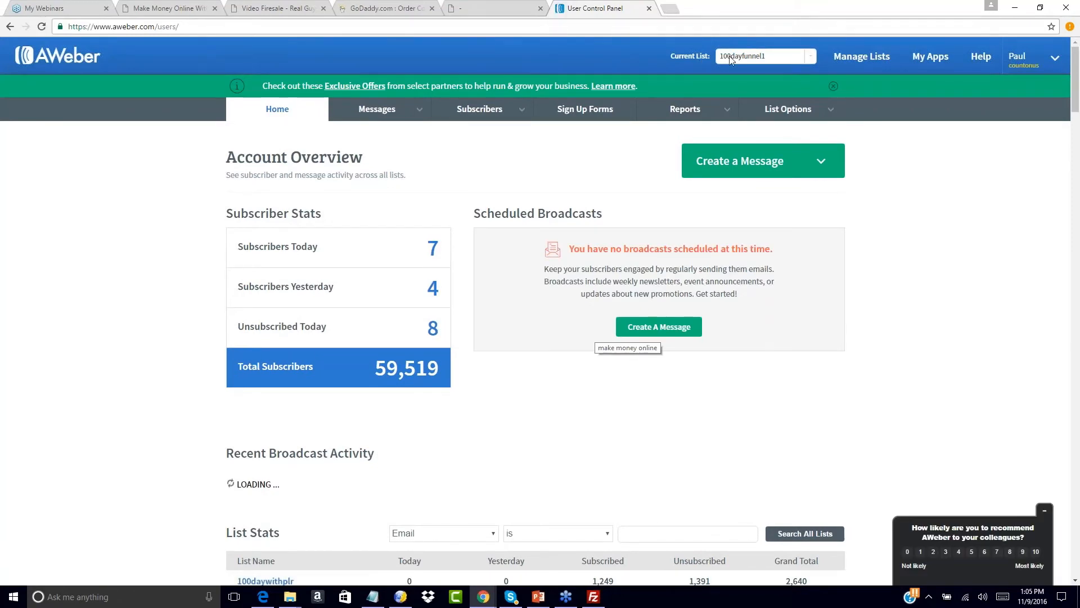
- Select 100dayfunnel1 as the current list and open its List Settings
{"action": "left_click", "coordinate": [803, 62]}
{"action": "mouse_move", "coordinate": [810, 78]}
{"action": "left_mouse_down"}
{"action": "mouse_move", "coordinate": [803, 191]}
{"action": "mouse_move", "coordinate": [812, 75]}
{"action": "left_mouse_up"}
{"action": "left_click", "coordinate": [936, 158]}
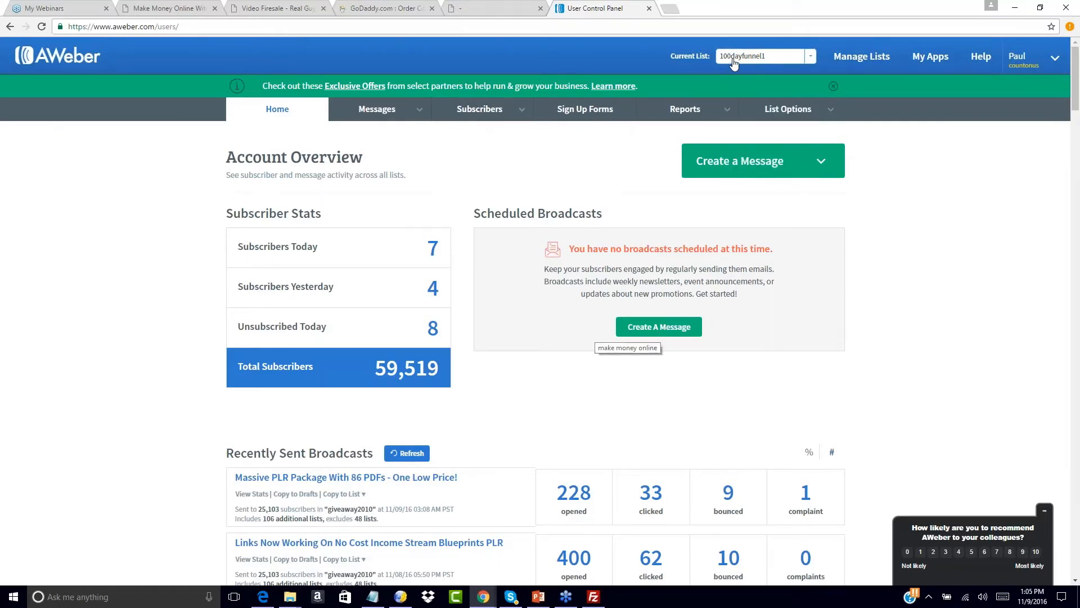
{"action": "left_click", "coordinate": [815, 60]}
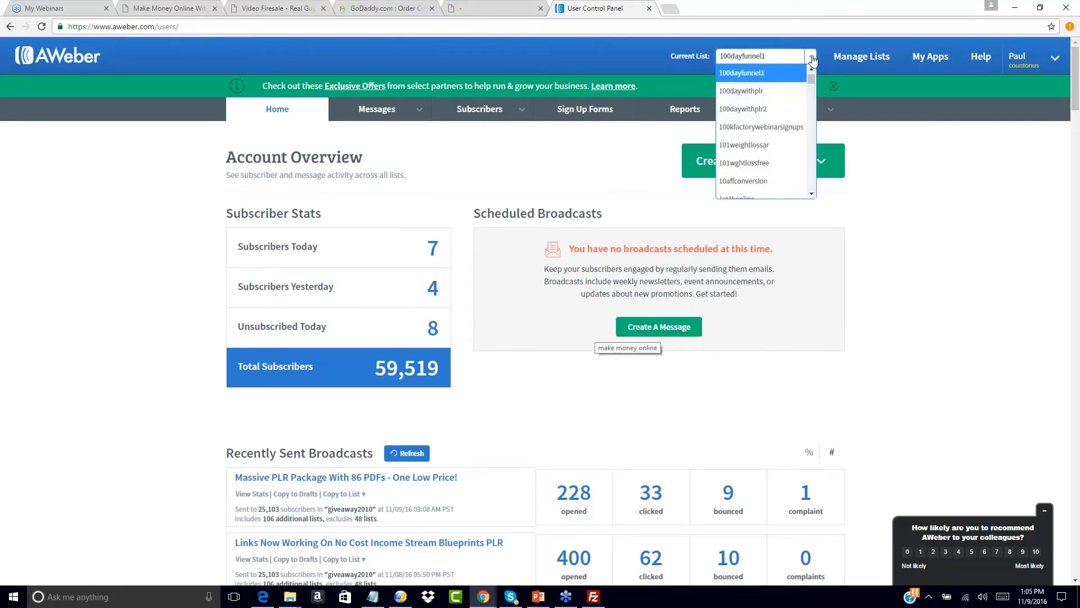
{"action": "left_click", "coordinate": [744, 77]}
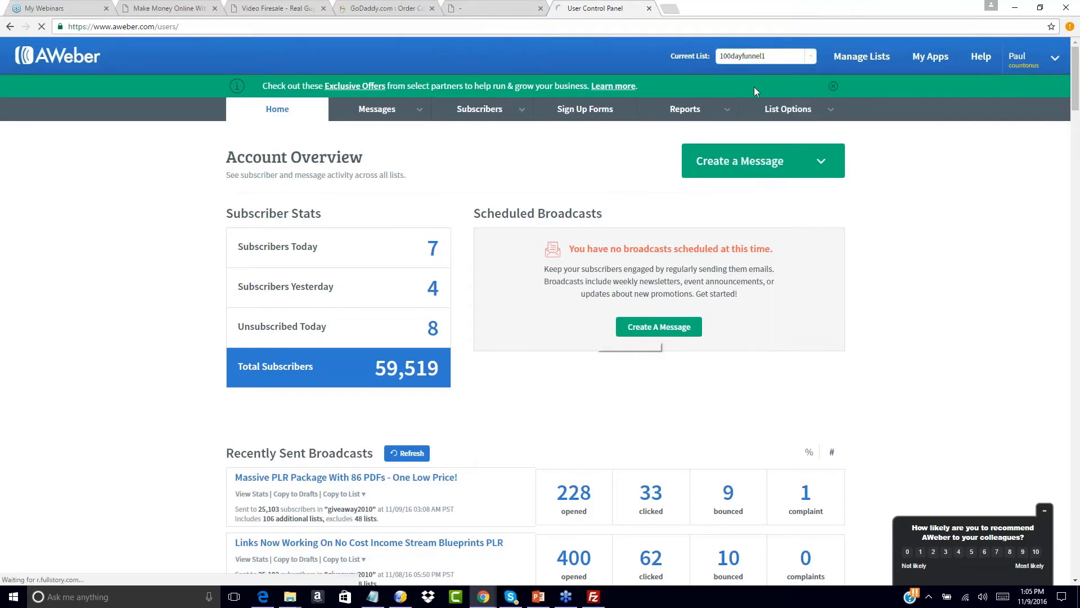
{"action": "mouse_move", "coordinate": [831, 112]}
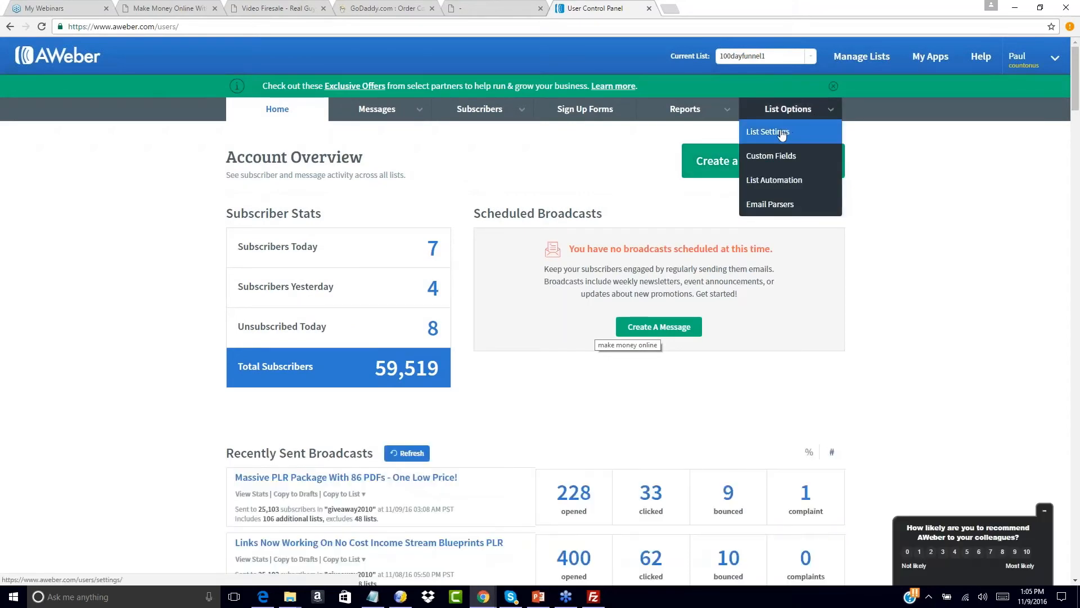
{"action": "left_click", "coordinate": [782, 132]}
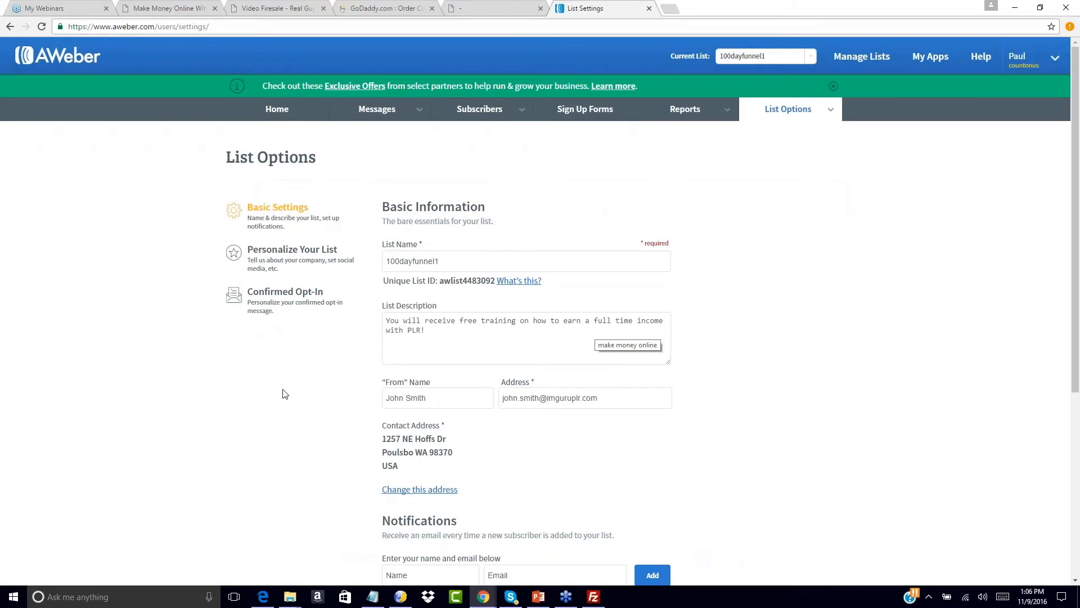
- Review the Personalize Your List branding (Count On Us LLC), then bring up Confirmed Opt-In
{"action": "scroll", "coordinate": [265, 426], "scroll_direction": "down", "scroll_amount": 4}
{"action": "scroll", "coordinate": [266, 426], "scroll_direction": "up", "scroll_amount": 4}
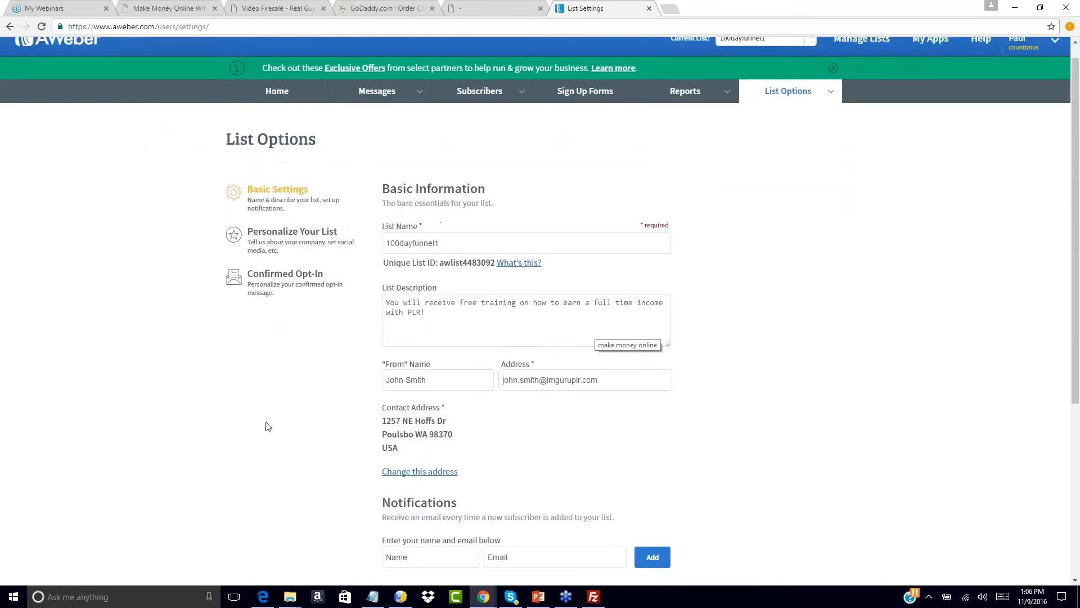
{"action": "scroll", "coordinate": [266, 426], "scroll_direction": "up", "scroll_amount": 1}
{"action": "left_click", "coordinate": [290, 248]}
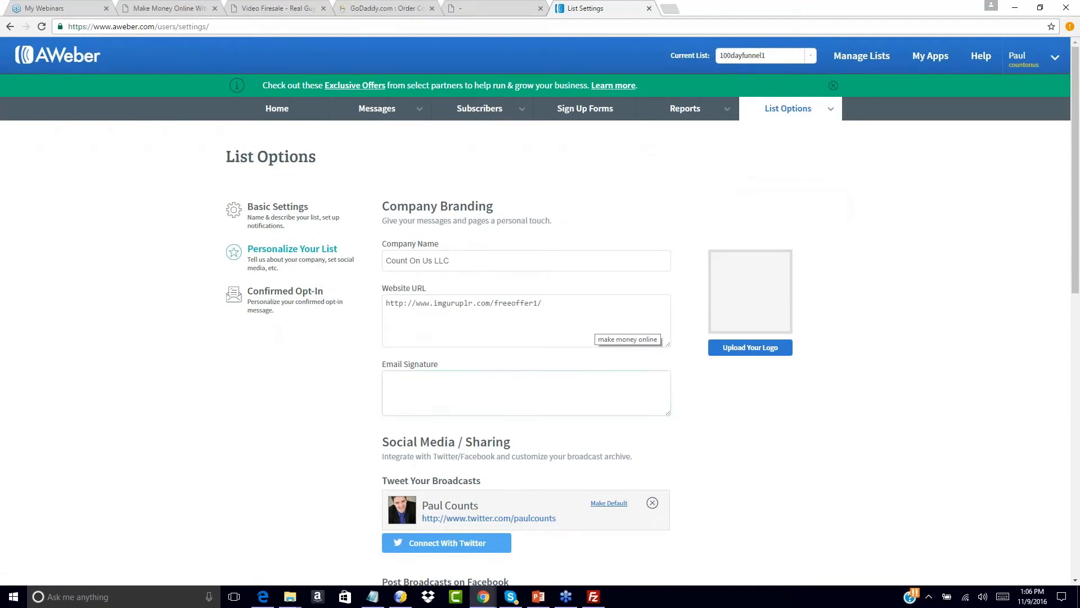
{"action": "scroll", "coordinate": [306, 411], "scroll_direction": "down", "scroll_amount": 5}
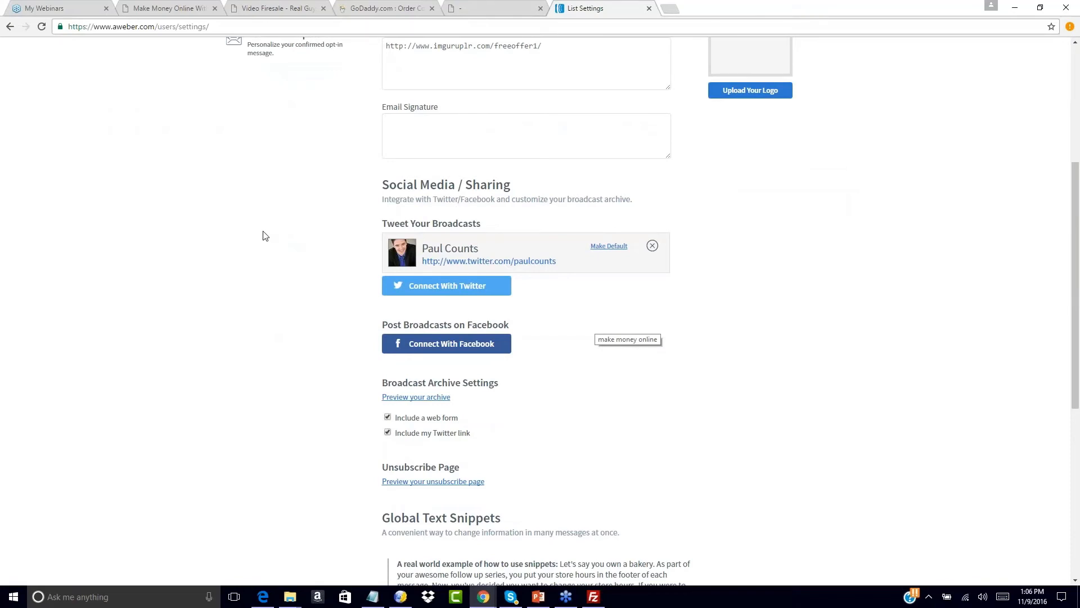
{"action": "scroll", "coordinate": [264, 235], "scroll_direction": "up", "scroll_amount": 1}
{"action": "scroll", "coordinate": [306, 239], "scroll_direction": "up", "scroll_amount": 4}
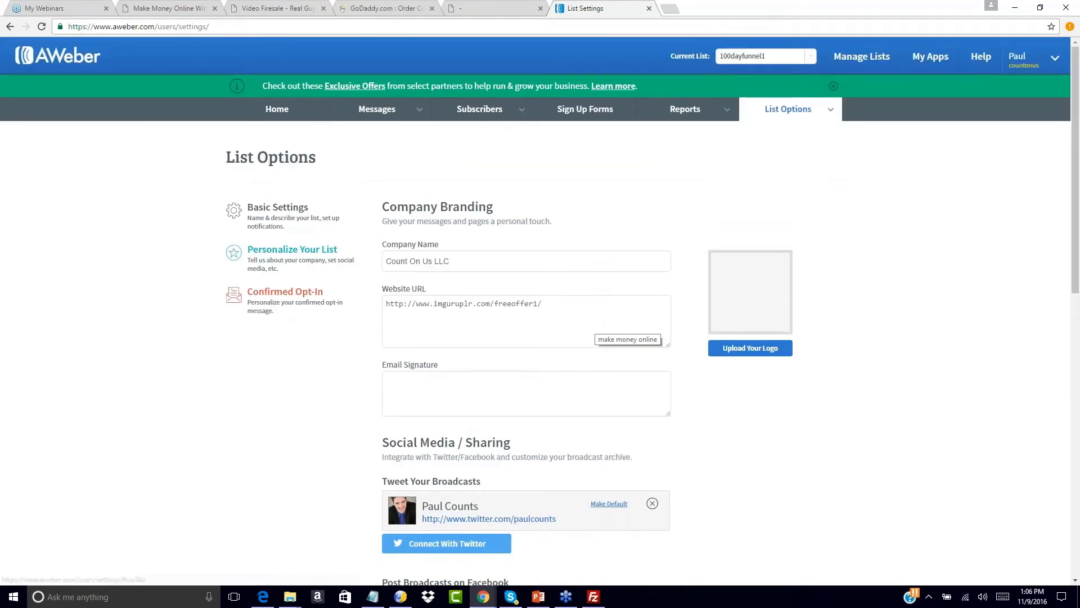
{"action": "left_click", "coordinate": [283, 317]}
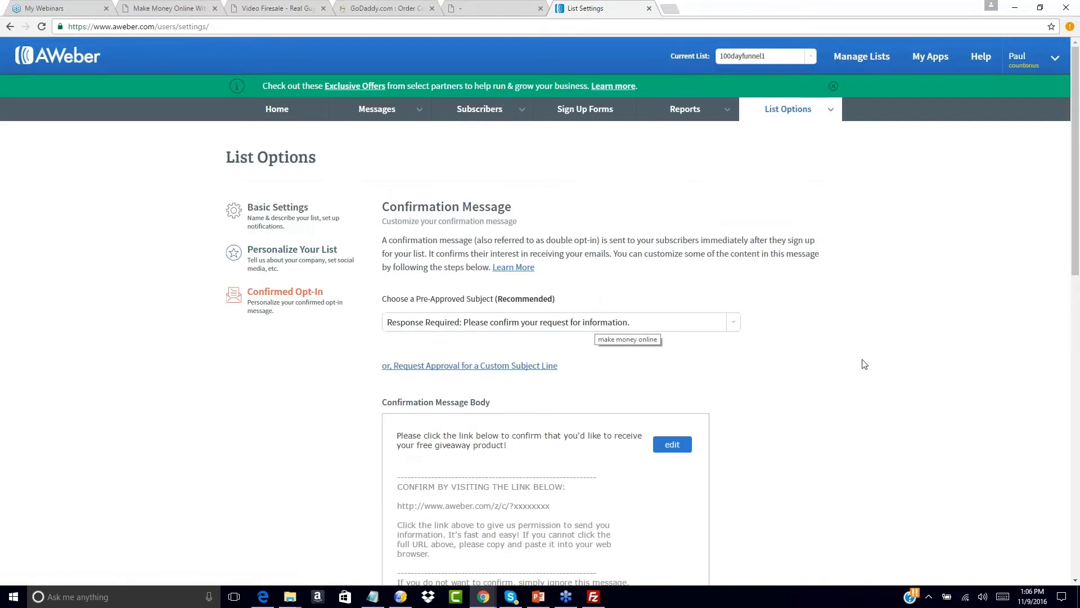
- Switch off the Web Forms confirmed opt-in toggle and confirm with YES
{"action": "scroll", "coordinate": [863, 363], "scroll_direction": "down", "scroll_amount": 3}
{"action": "scroll", "coordinate": [865, 364], "scroll_direction": "down", "scroll_amount": 2}
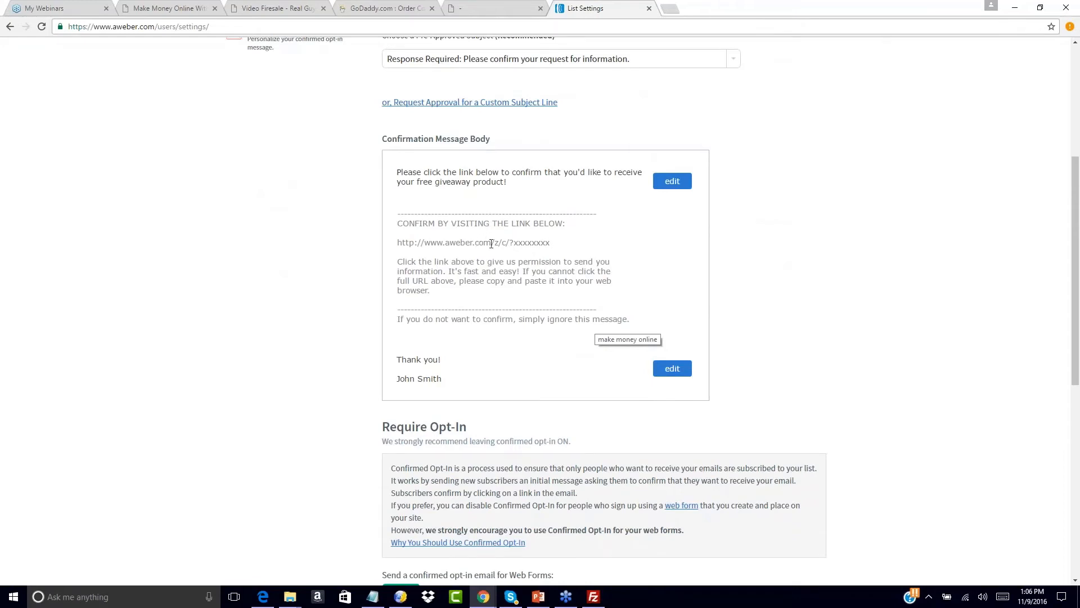
{"action": "scroll", "coordinate": [388, 400], "scroll_direction": "down", "scroll_amount": 4}
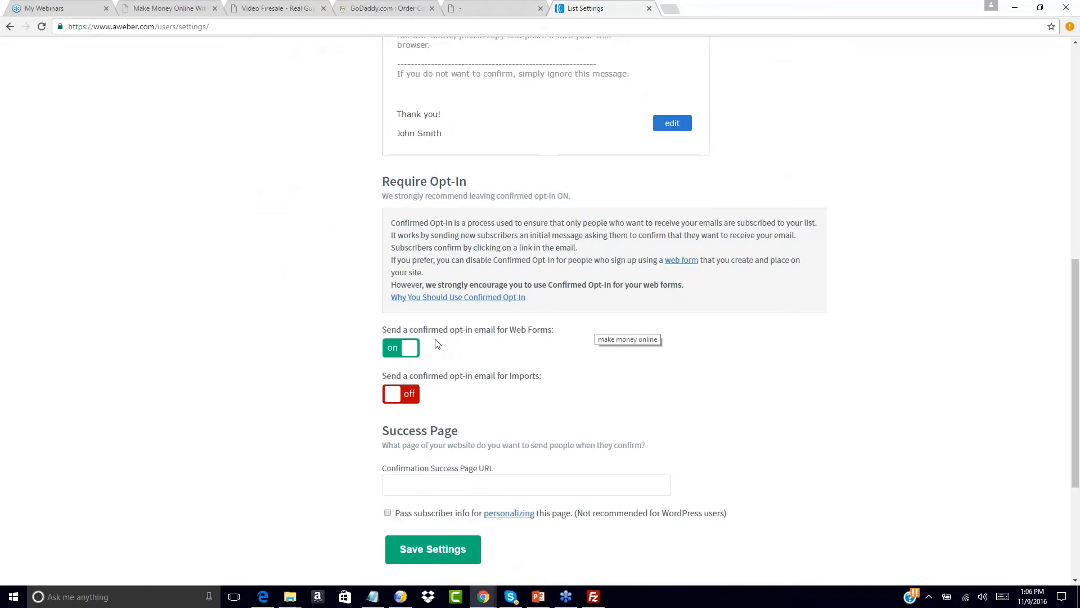
{"action": "left_click", "coordinate": [409, 350]}
{"action": "left_click", "coordinate": [647, 230]}
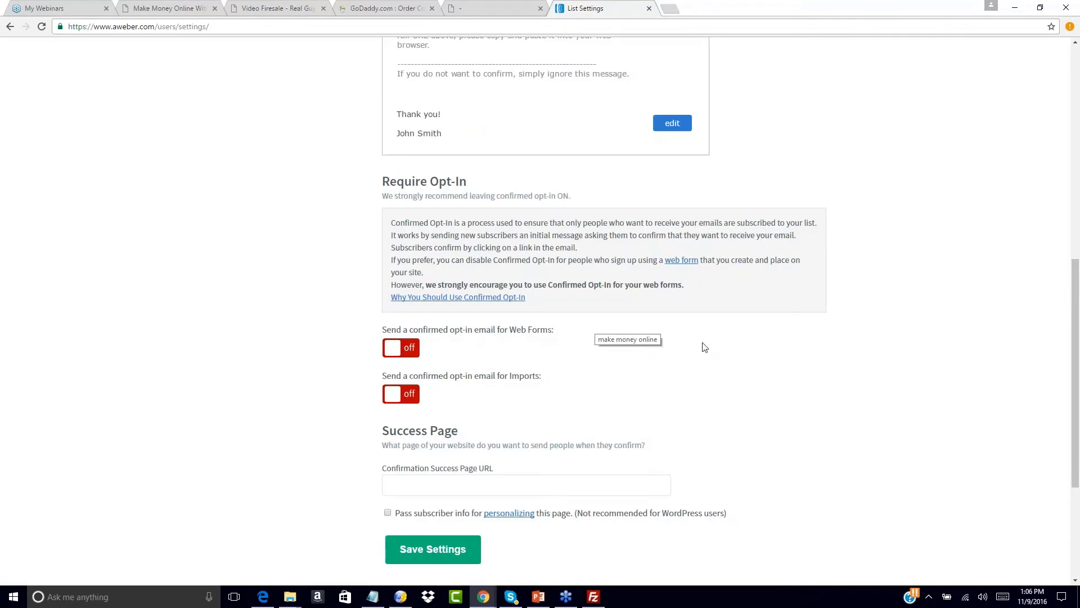
{"action": "scroll", "coordinate": [705, 348], "scroll_direction": "up", "scroll_amount": 1}
{"action": "scroll", "coordinate": [705, 347], "scroll_direction": "down", "scroll_amount": 1}
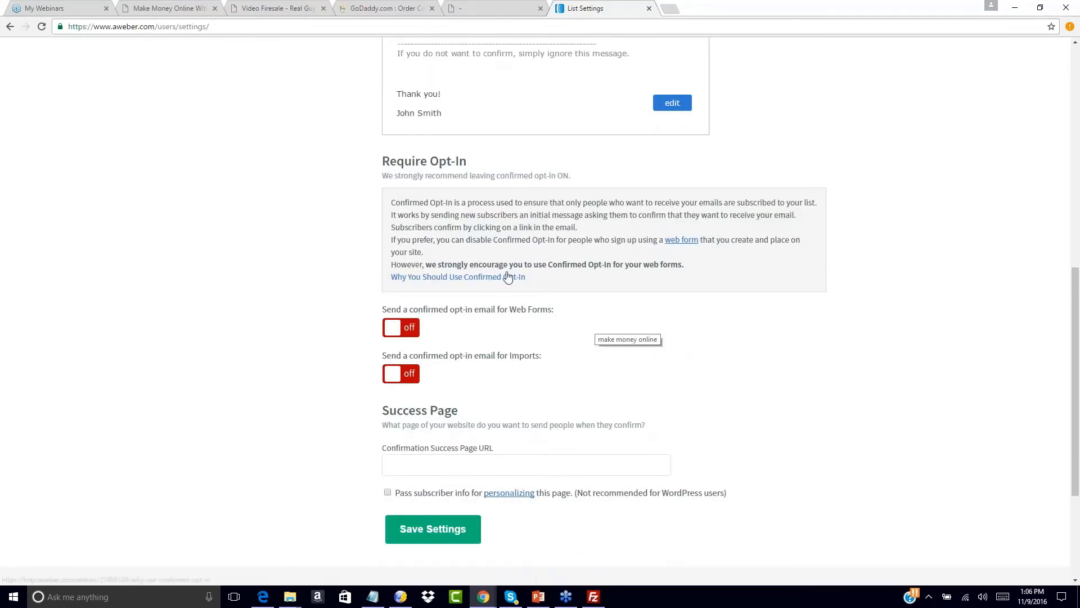
{"action": "scroll", "coordinate": [494, 321], "scroll_direction": "up", "scroll_amount": 1}
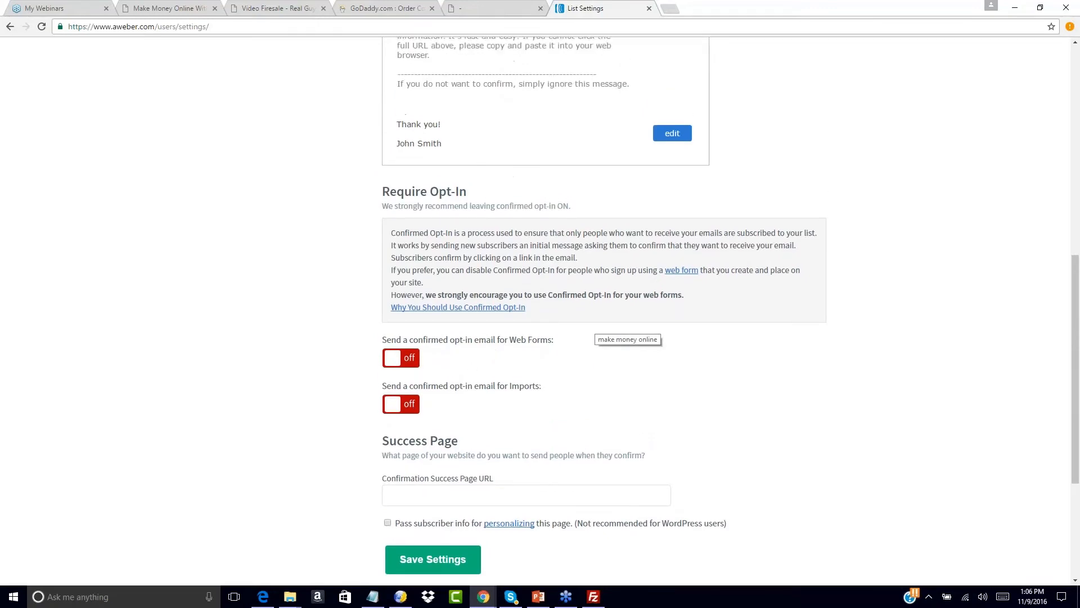
{"action": "scroll", "coordinate": [503, 349], "scroll_direction": "up", "scroll_amount": 9}
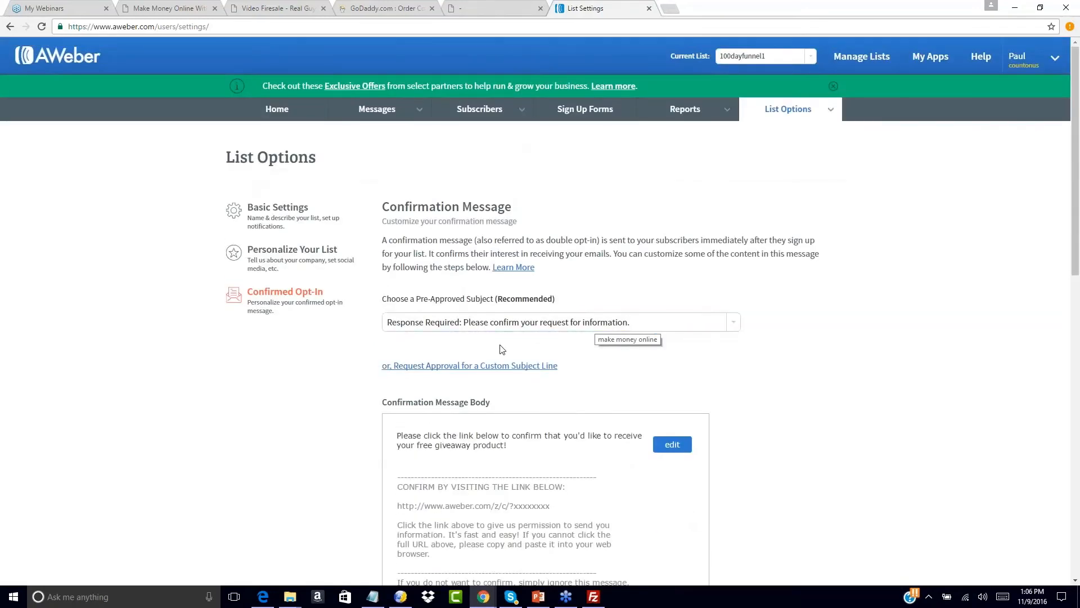
{"action": "scroll", "coordinate": [809, 320], "scroll_direction": "down", "scroll_amount": 14}
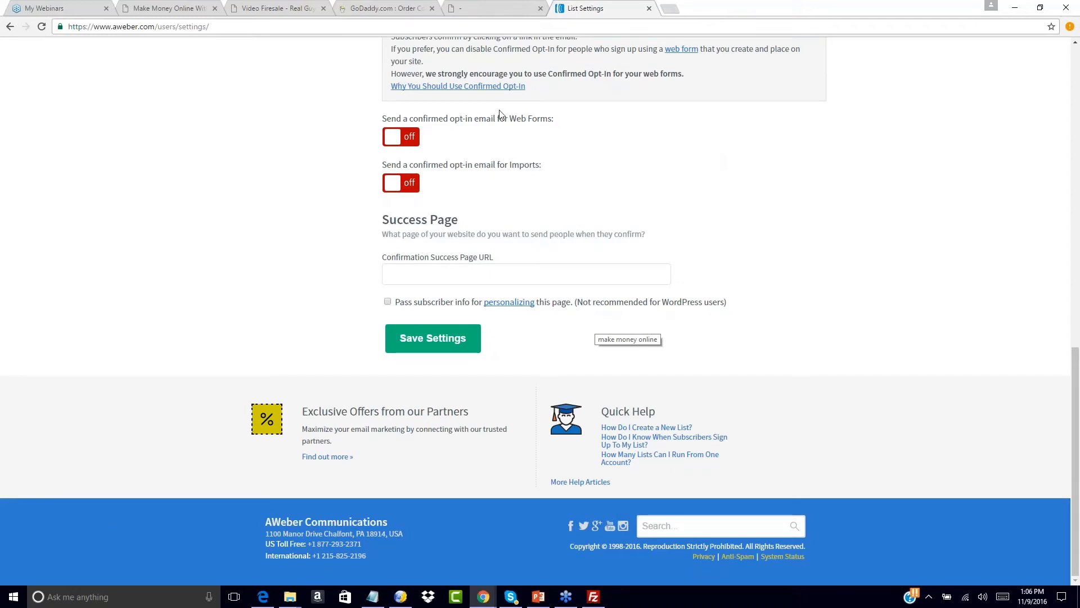
{"action": "left_click", "coordinate": [445, 274]}
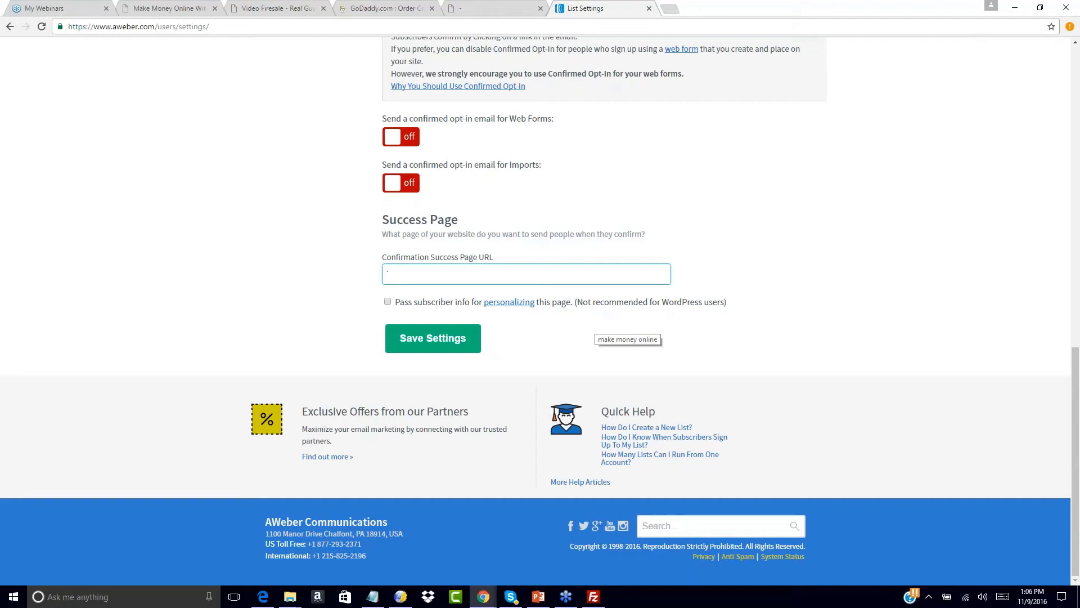
{"action": "left_click", "coordinate": [373, 596]}
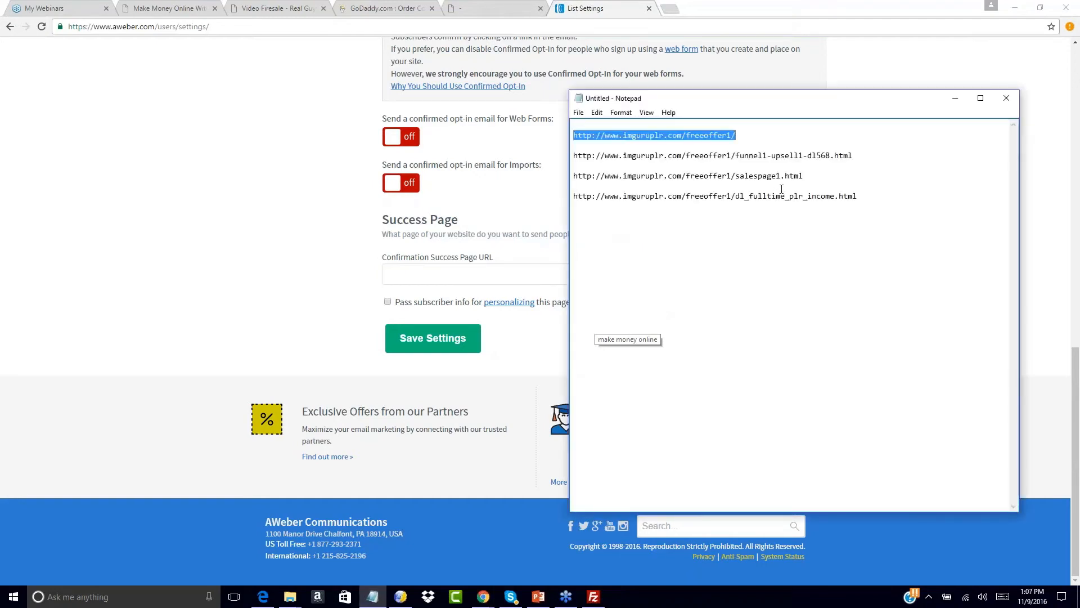
{"action": "left_click_drag", "start_coordinate": [857, 157], "coordinate": [557, 156]}
{"action": "left_click", "coordinate": [396, 278]}
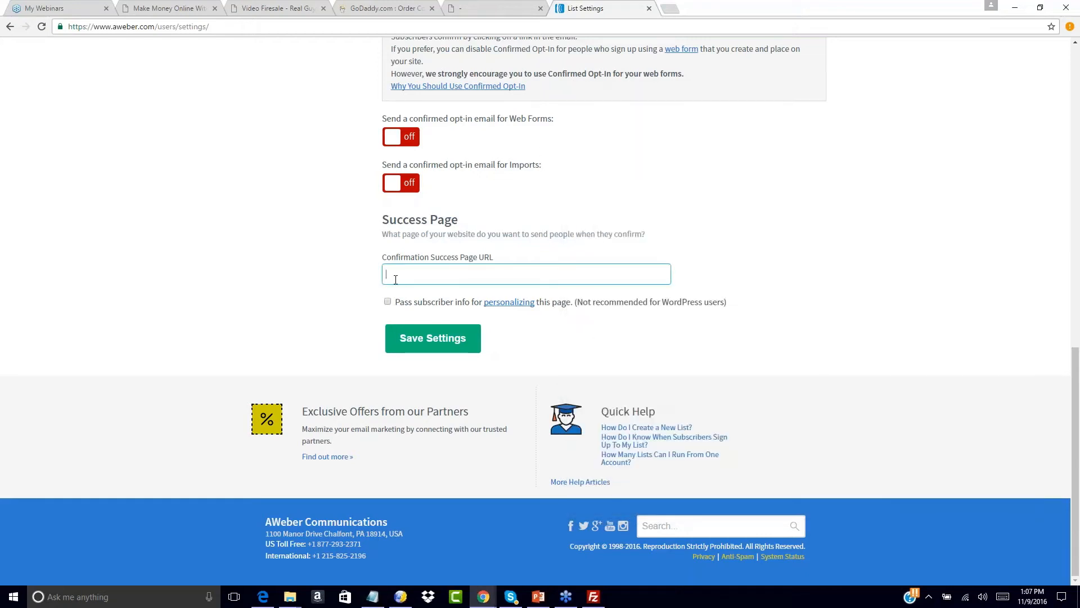
{"action": "type", "text": "http://www.imguruplr.com/freeoffer1/funnel1-upsell1-dl568.html"}
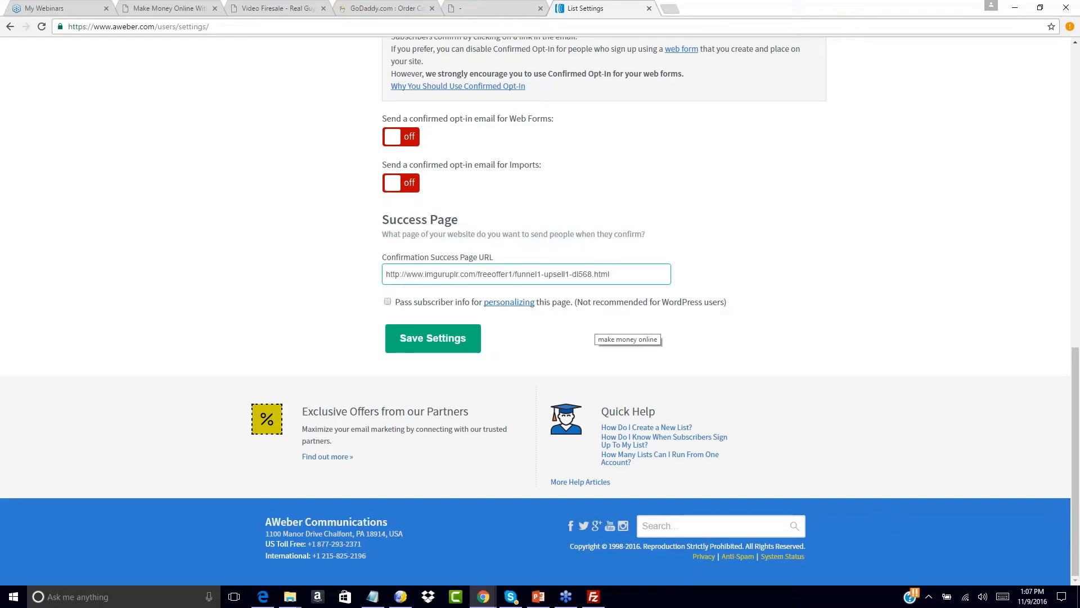
{"action": "left_click", "coordinate": [422, 339]}
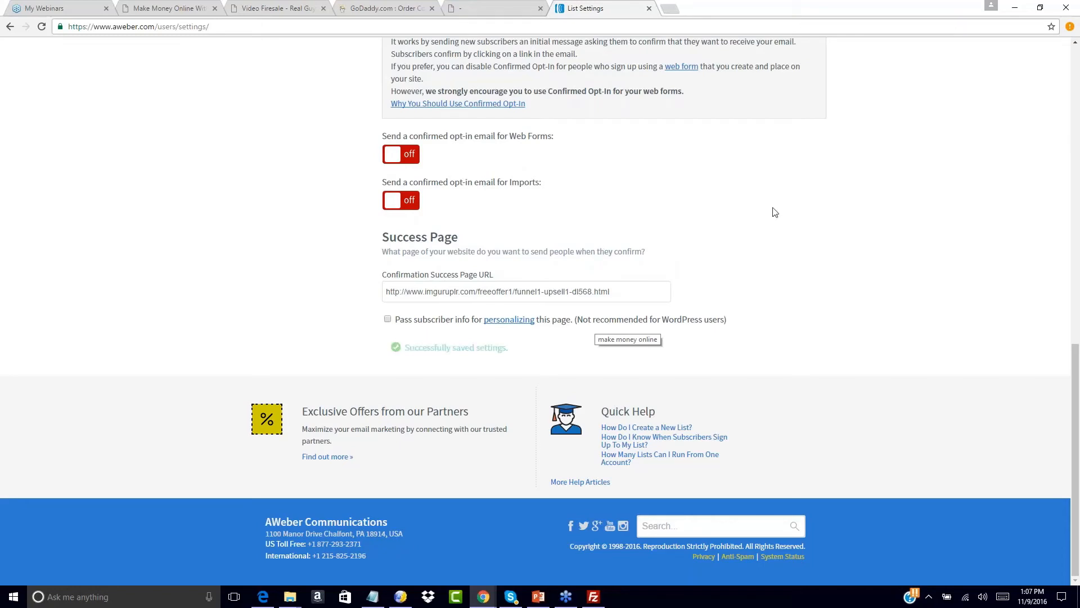
{"action": "scroll", "coordinate": [774, 212], "scroll_direction": "up", "scroll_amount": 9}
{"action": "scroll", "coordinate": [585, 324], "scroll_direction": "up", "scroll_amount": 4}
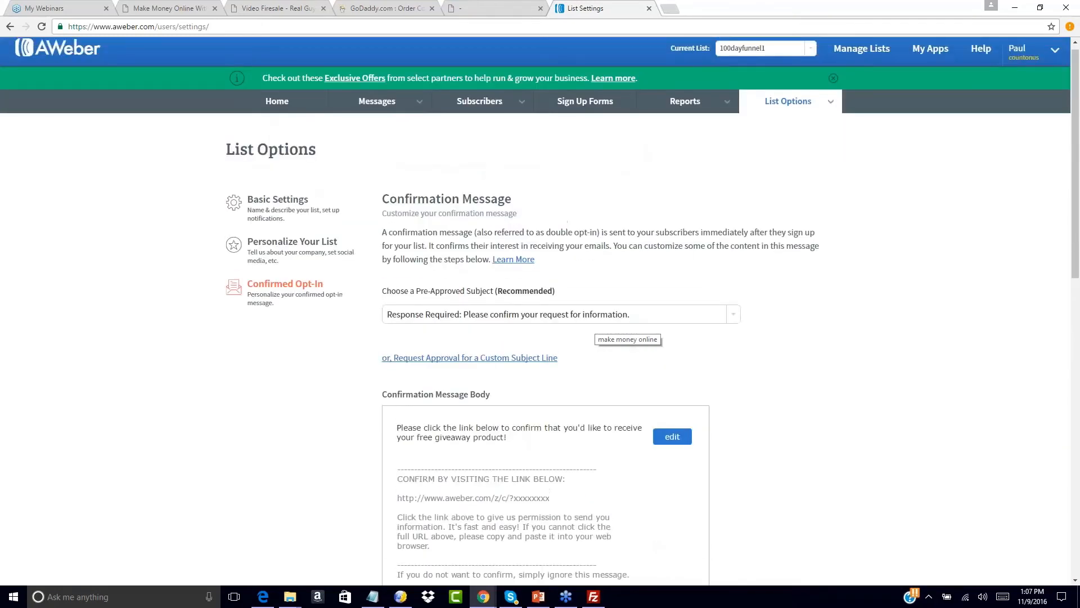
{"action": "scroll", "coordinate": [799, 221], "scroll_direction": "down", "scroll_amount": 13}
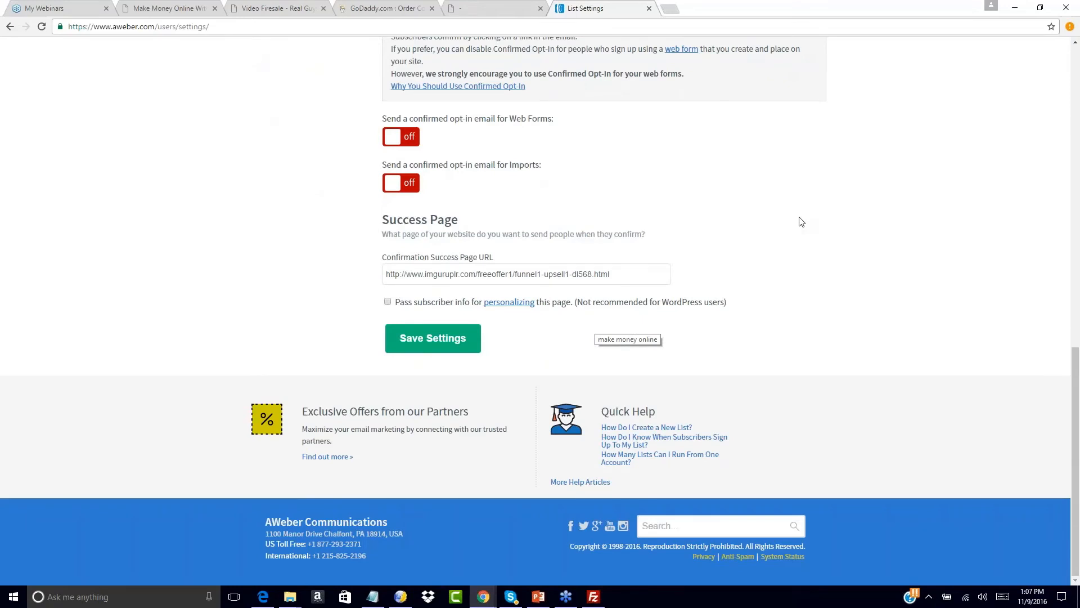
{"action": "scroll", "coordinate": [708, 203], "scroll_direction": "up", "scroll_amount": 9}
{"action": "scroll", "coordinate": [708, 203], "scroll_direction": "up", "scroll_amount": 4}
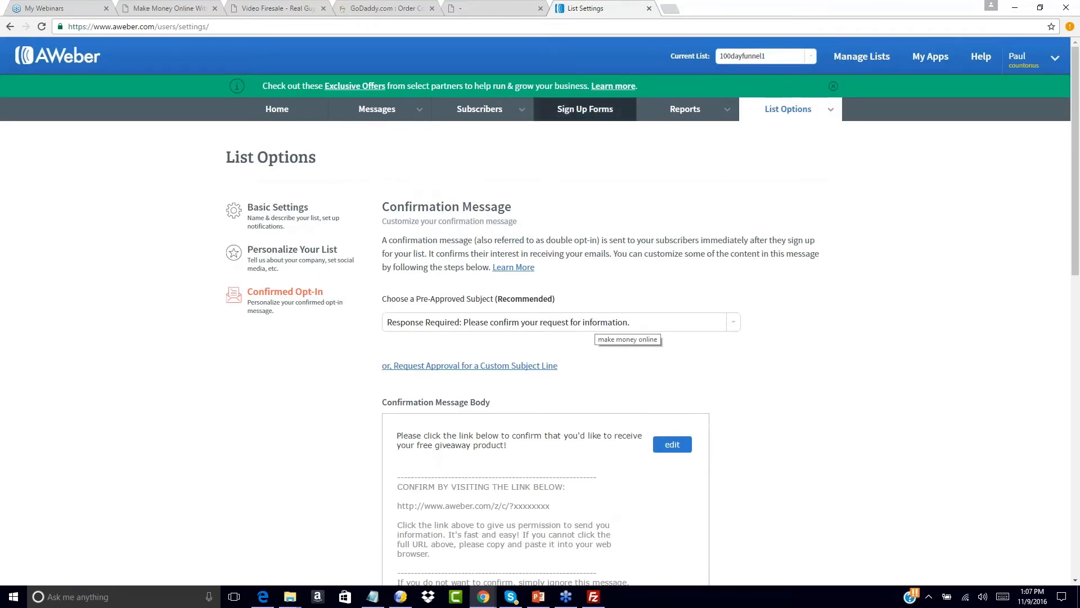
- Create the first sign-up form for 100dayfunnel1 from the Sign Up Forms area
{"action": "left_click", "coordinate": [577, 111]}
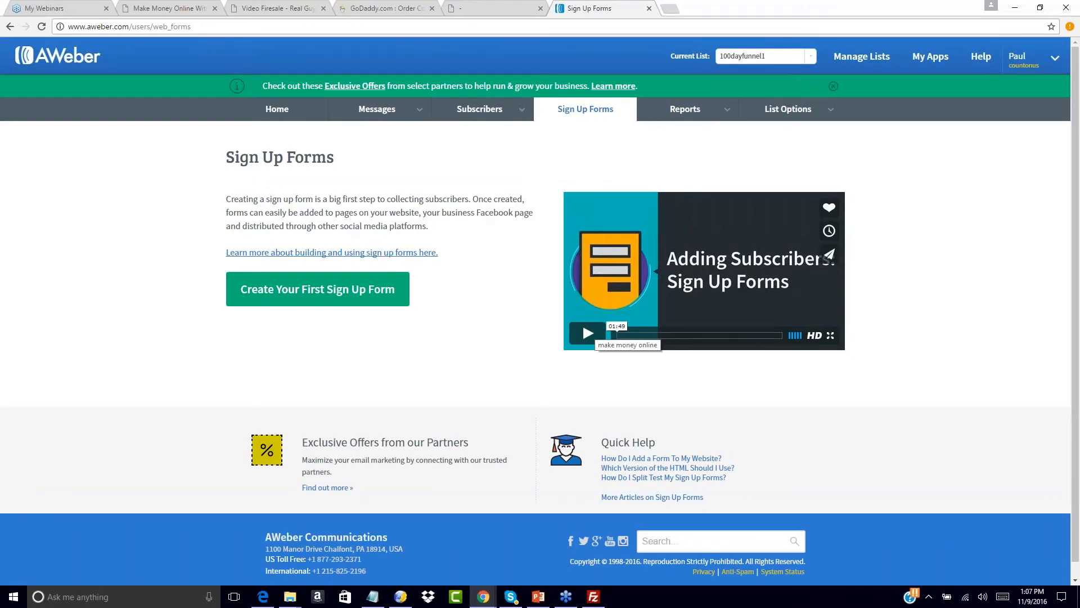
{"action": "left_click", "coordinate": [284, 290]}
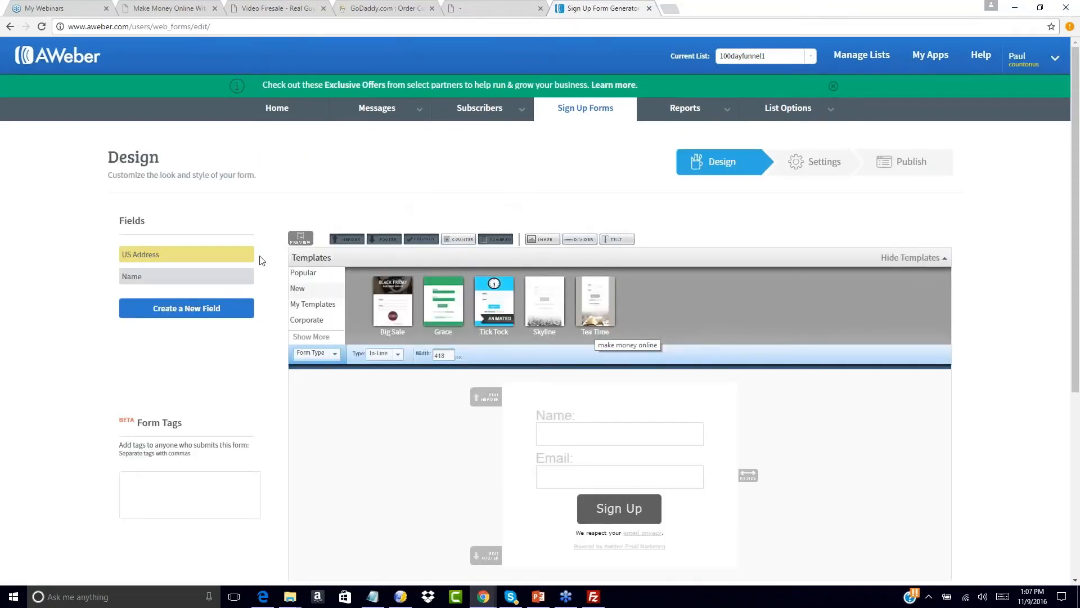
{"action": "scroll", "coordinate": [748, 320], "scroll_direction": "down", "scroll_amount": 2}
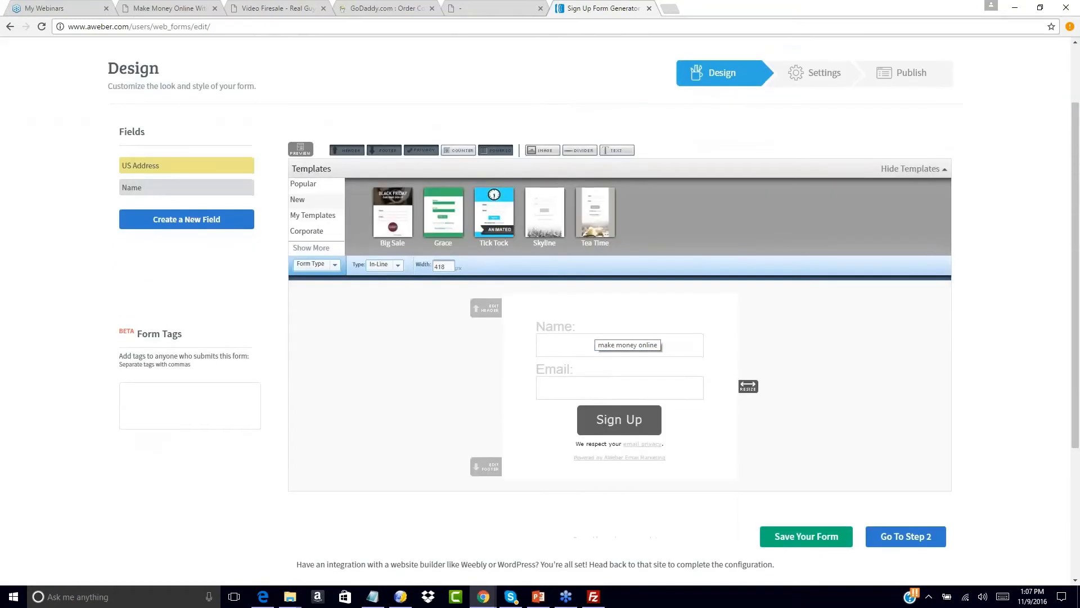
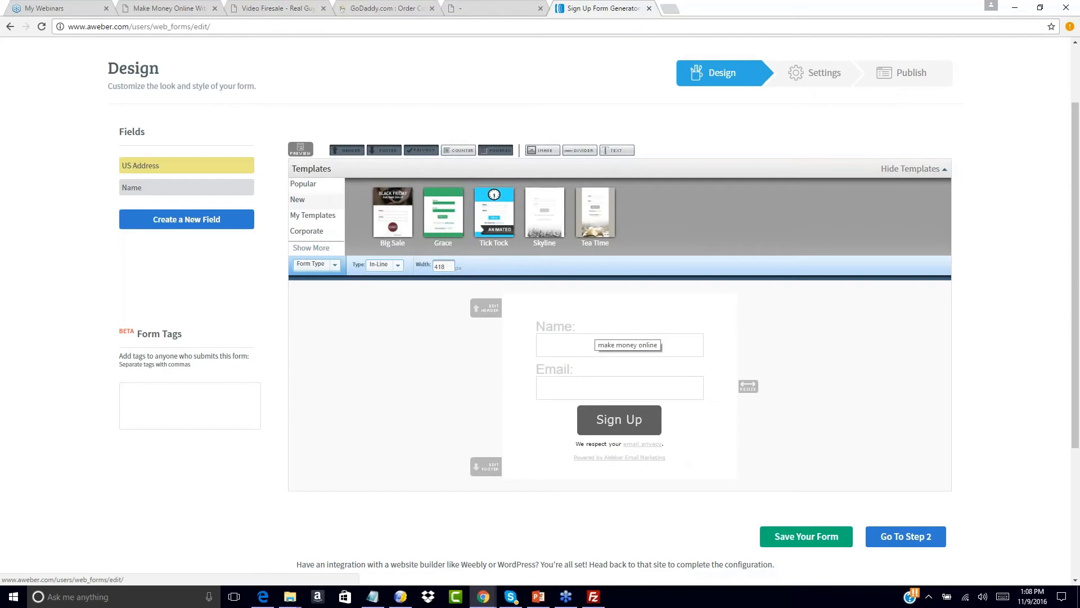
- Review the free-offer download and opt-in pages, then show another category of form templates
{"action": "left_click", "coordinate": [505, 7]}
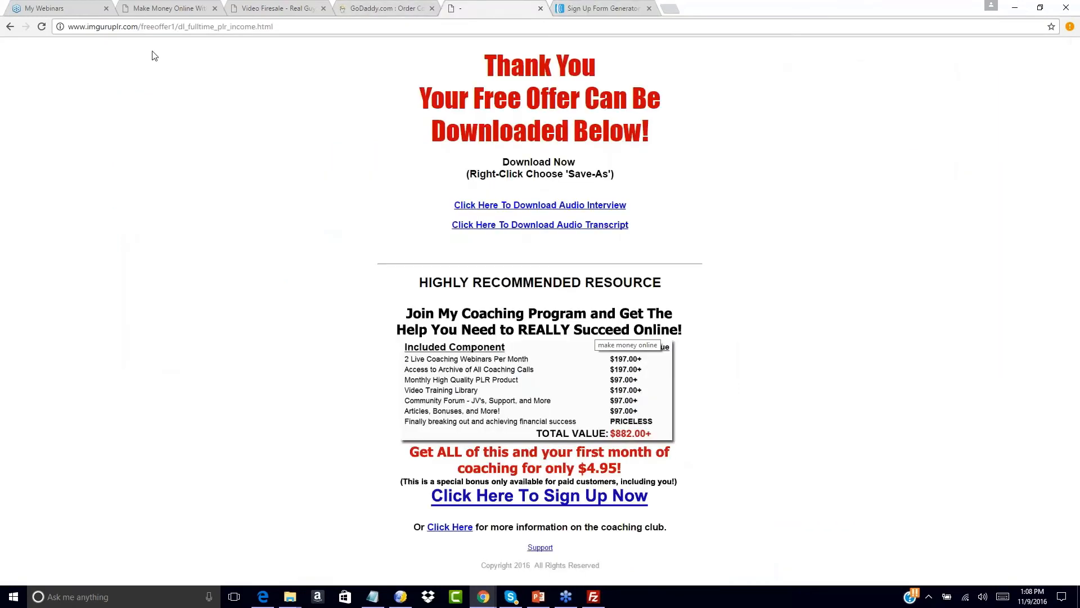
{"action": "left_click_drag", "start_coordinate": [183, 27], "coordinate": [274, 26]}
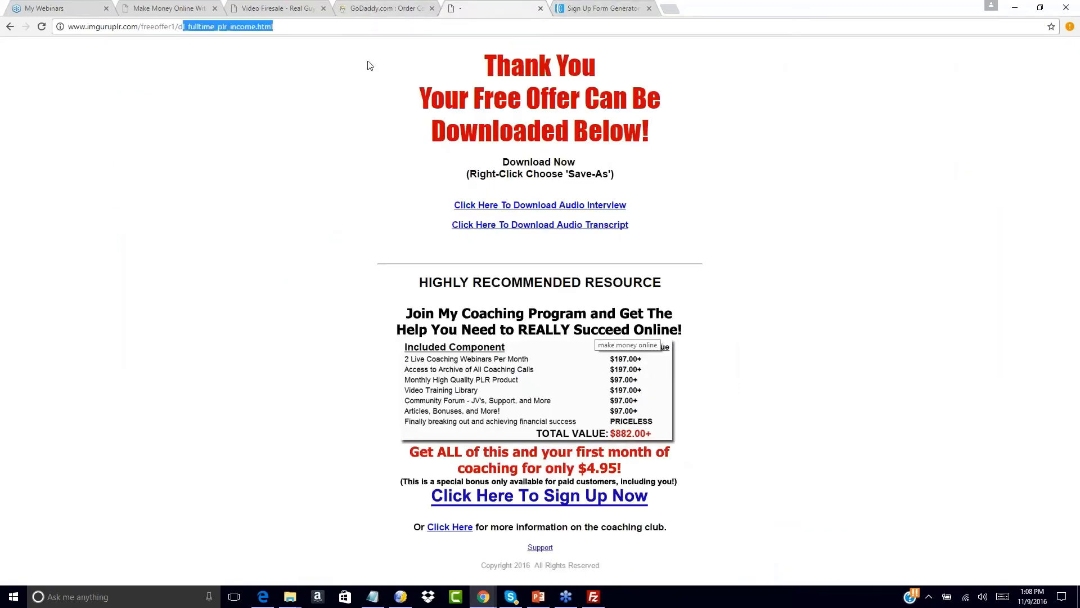
{"action": "left_click", "coordinate": [271, 6]}
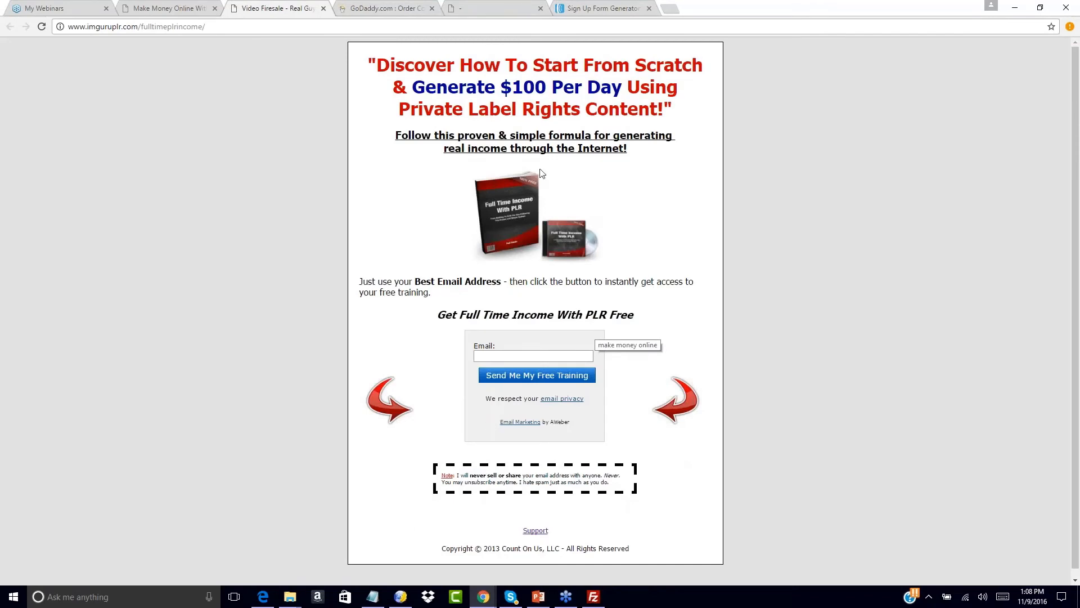
{"action": "left_click", "coordinate": [603, 6]}
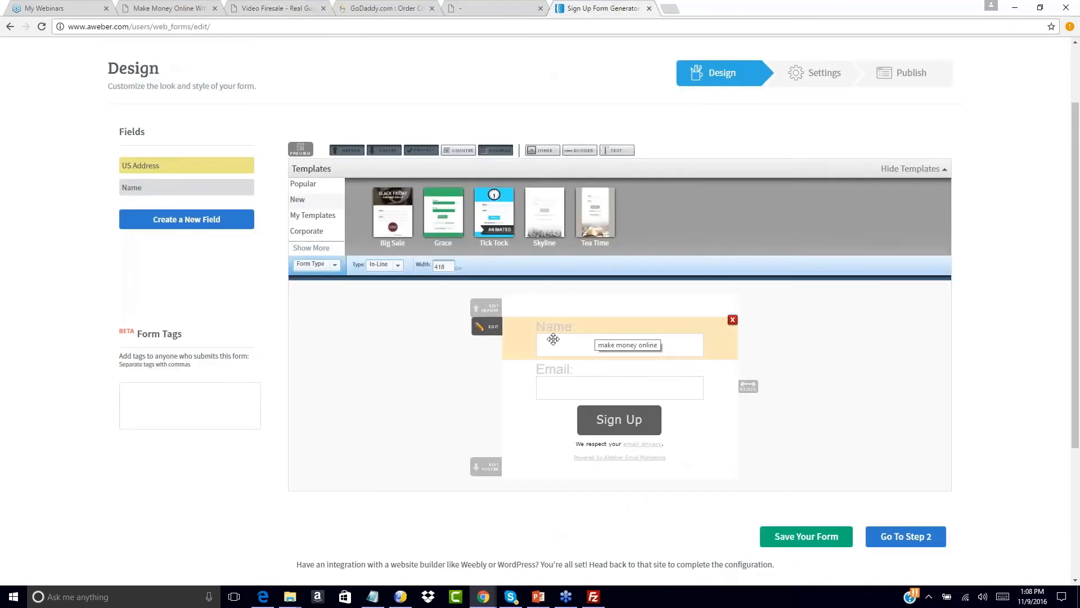
{"action": "left_click", "coordinate": [304, 184]}
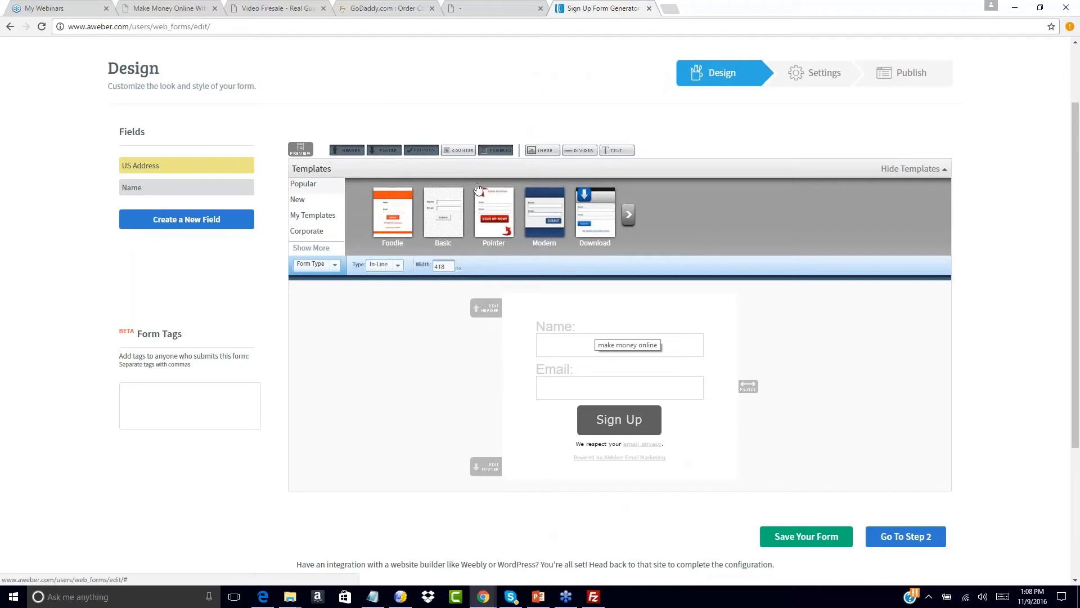
- Load the Download template, delete its download-icon header, and widen the form to 293
{"action": "left_click", "coordinate": [597, 201]}
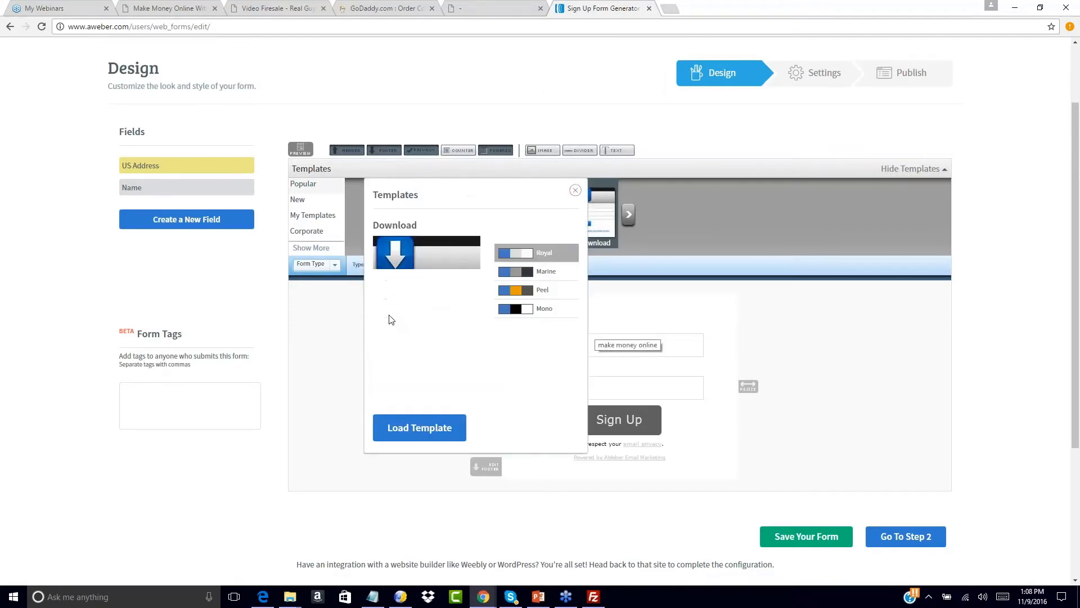
{"action": "left_click", "coordinate": [397, 429]}
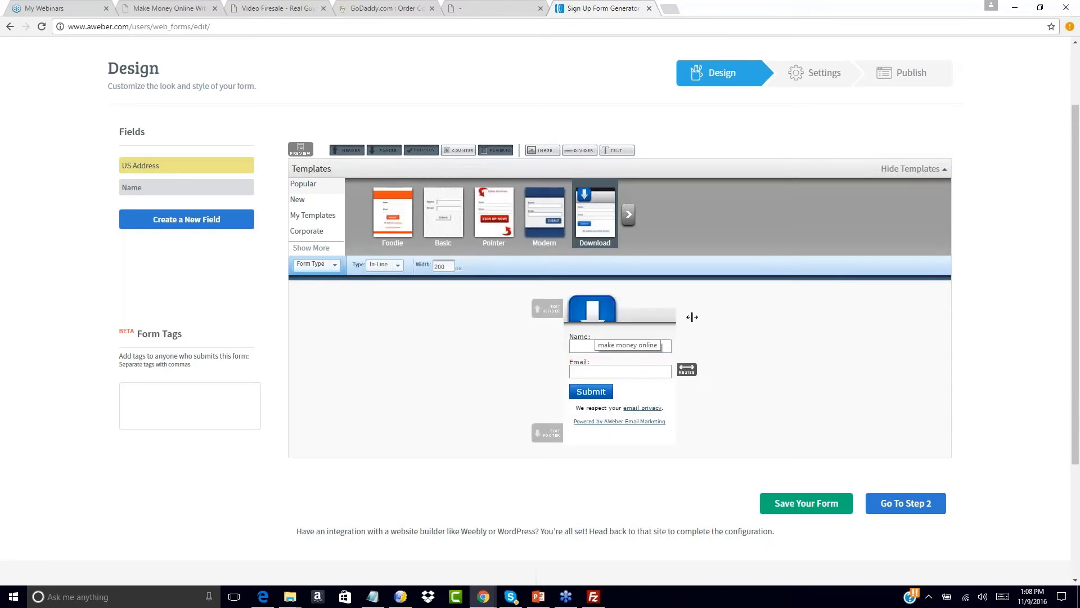
{"action": "left_click", "coordinate": [671, 298]}
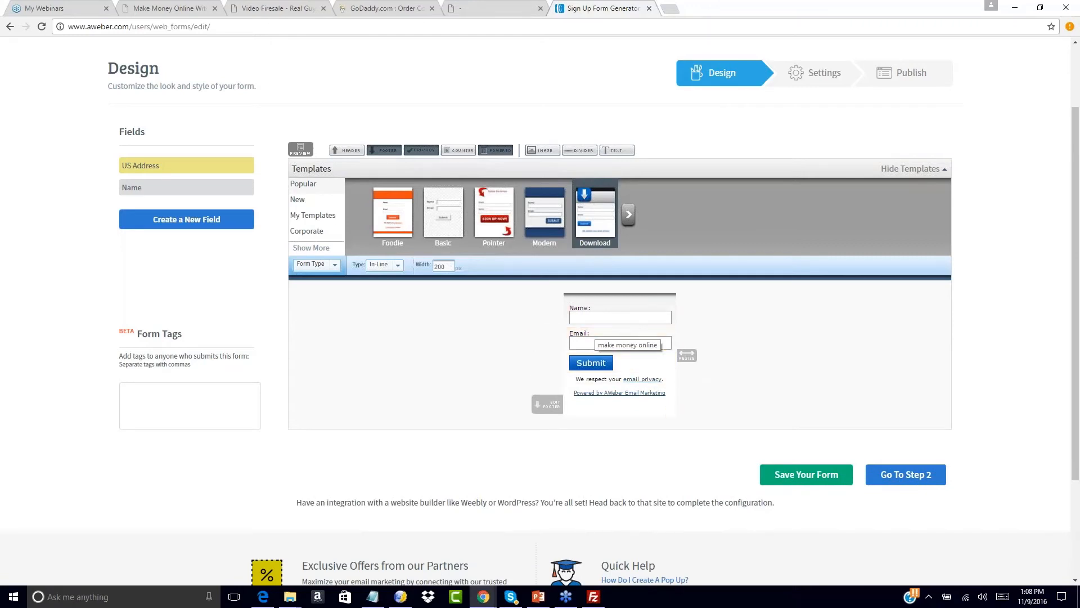
{"action": "left_click_drag", "start_coordinate": [687, 355], "coordinate": [725, 356]}
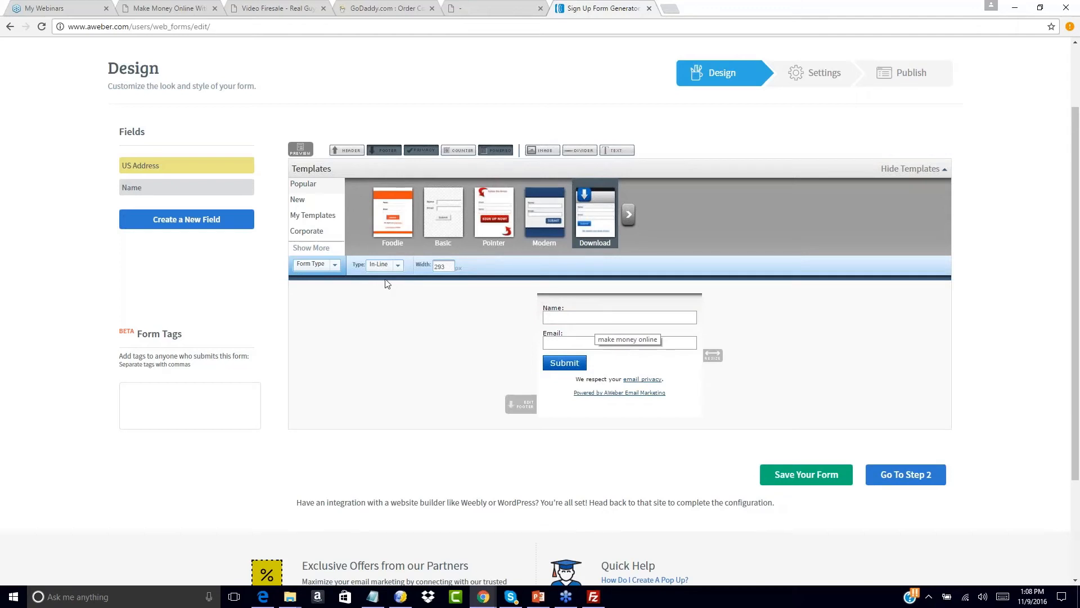
- Add a header back, try a magenta header background, discard it, and remove the header again
{"action": "left_click", "coordinate": [344, 150]}
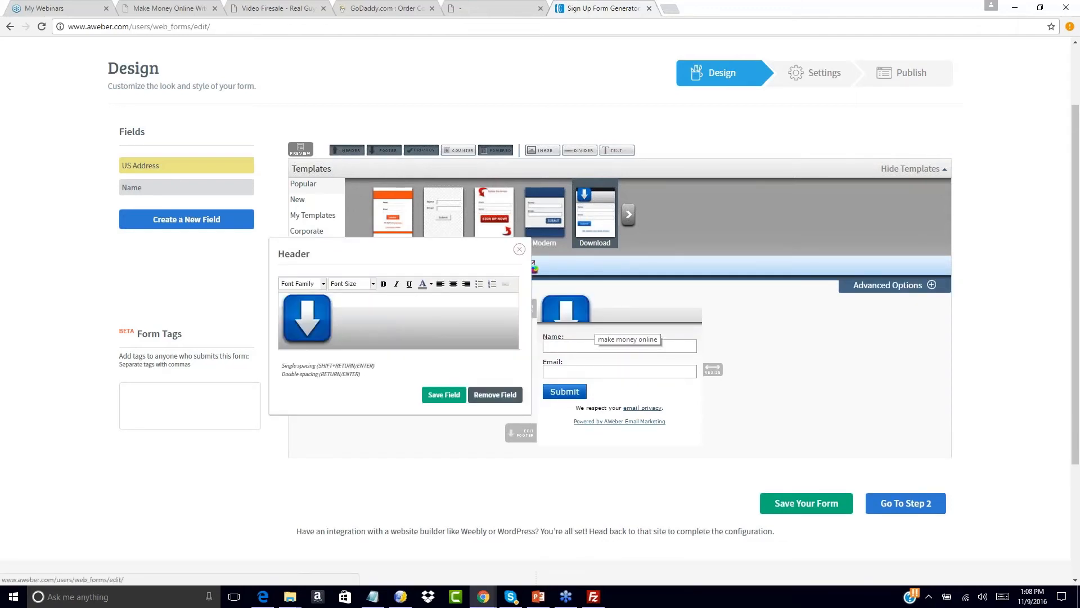
{"action": "left_click", "coordinate": [519, 250]}
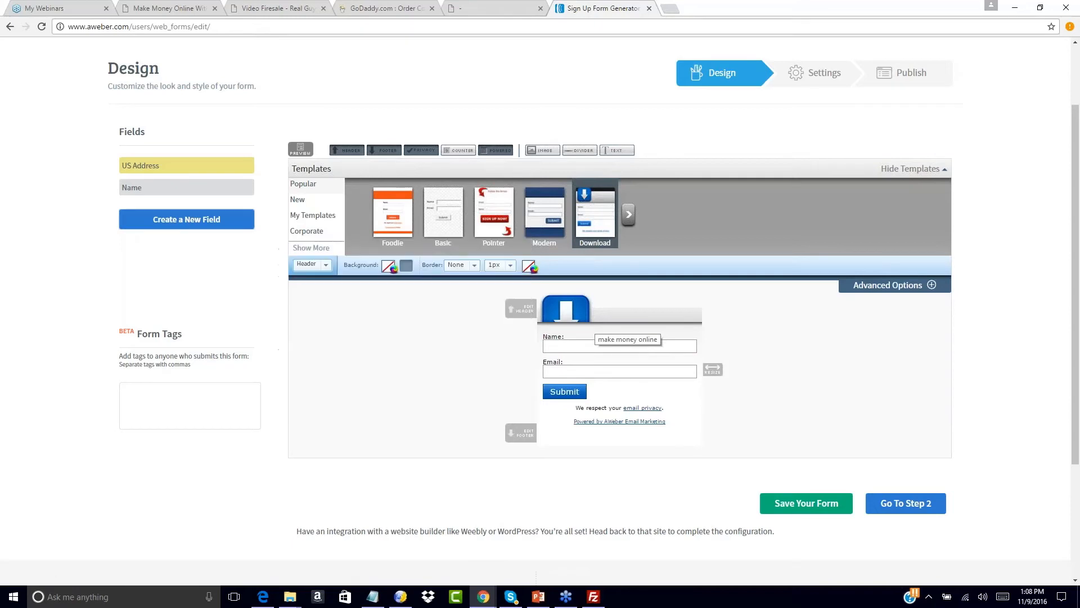
{"action": "left_click", "coordinate": [389, 268]}
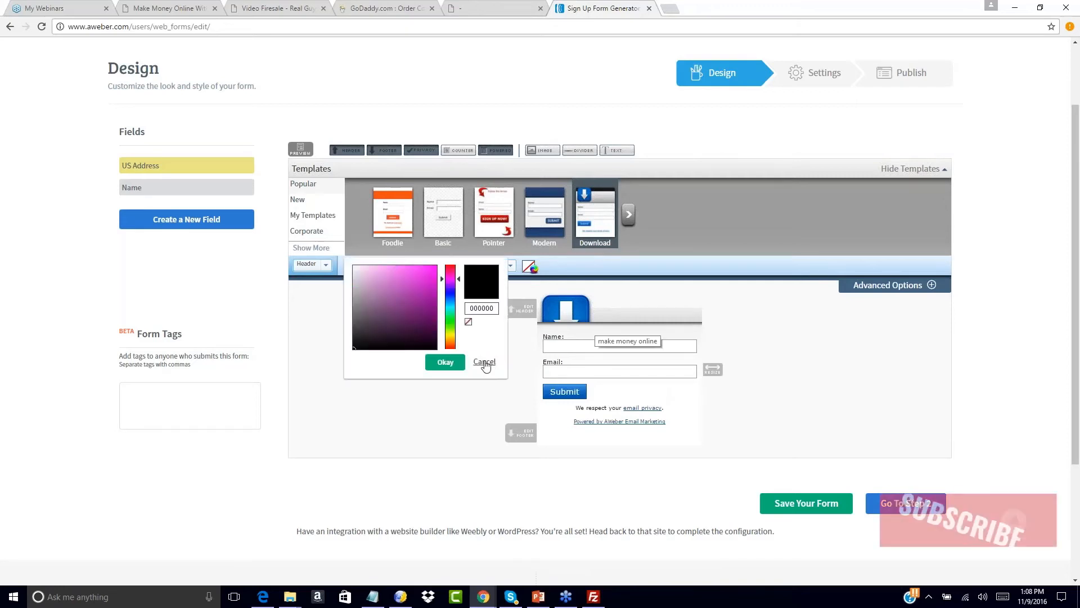
{"action": "left_click", "coordinate": [424, 283]}
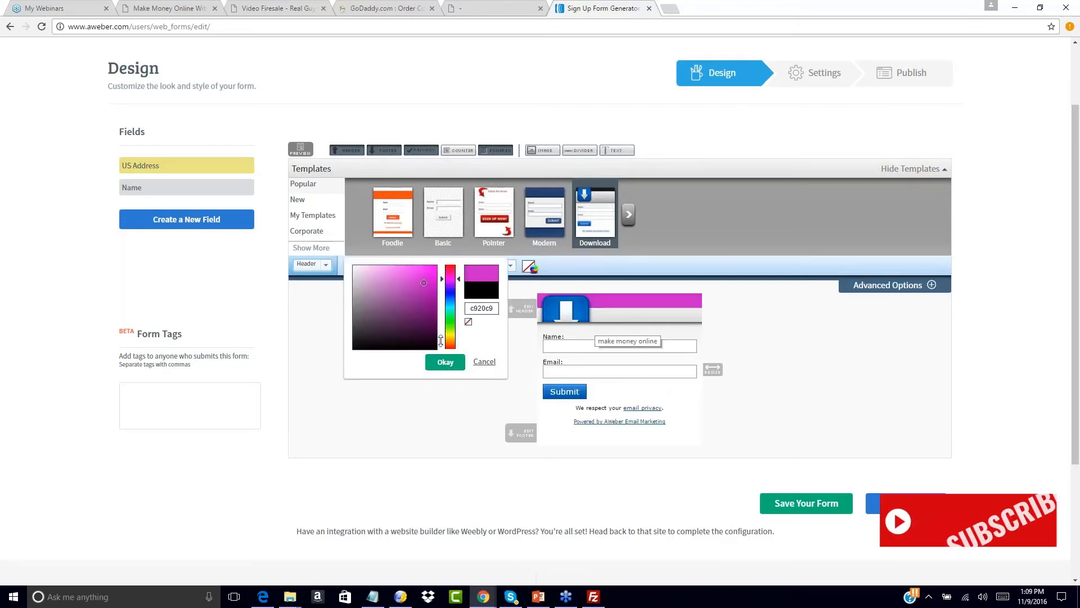
{"action": "left_click", "coordinate": [484, 362]}
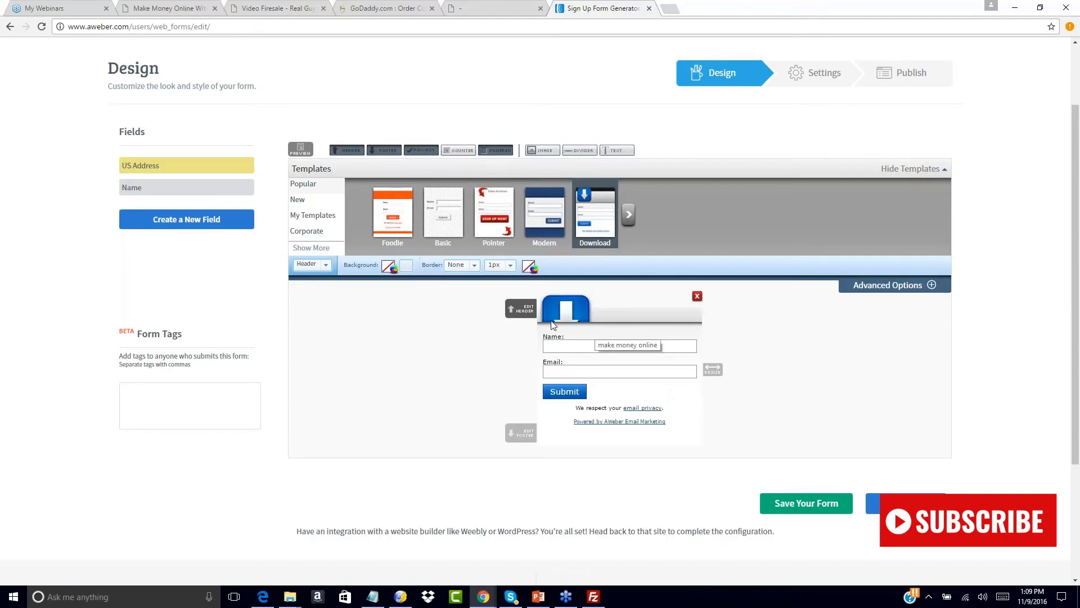
{"action": "left_click", "coordinate": [697, 298]}
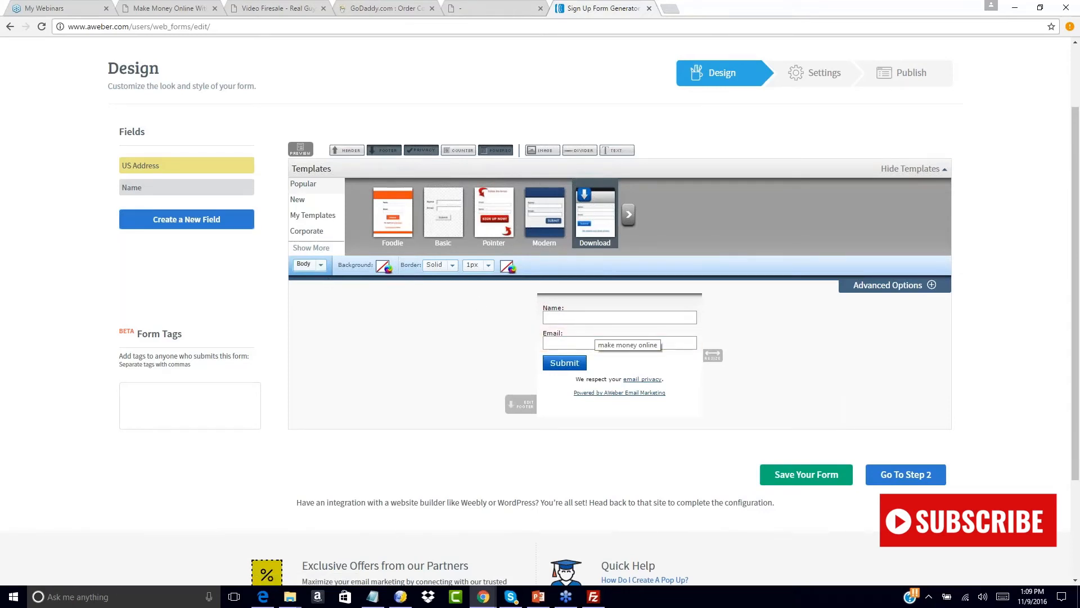
- Set the form body's background colour to black (000000)
{"action": "left_click", "coordinate": [316, 264]}
{"action": "left_click", "coordinate": [310, 274]}
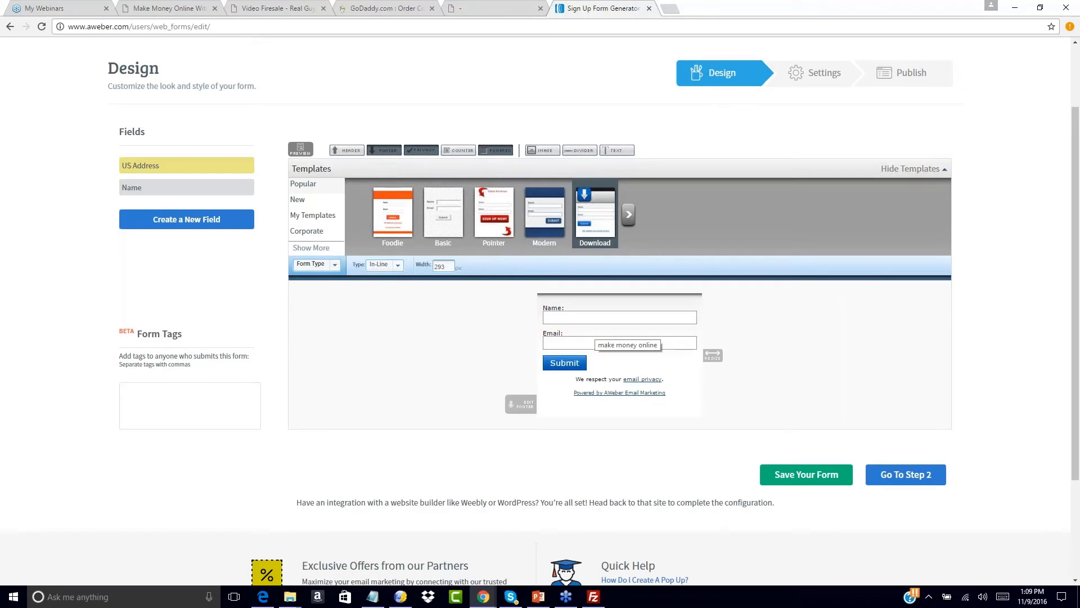
{"action": "left_click", "coordinate": [123, 394]}
{"action": "left_click", "coordinate": [335, 264]}
{"action": "left_click", "coordinate": [313, 279]}
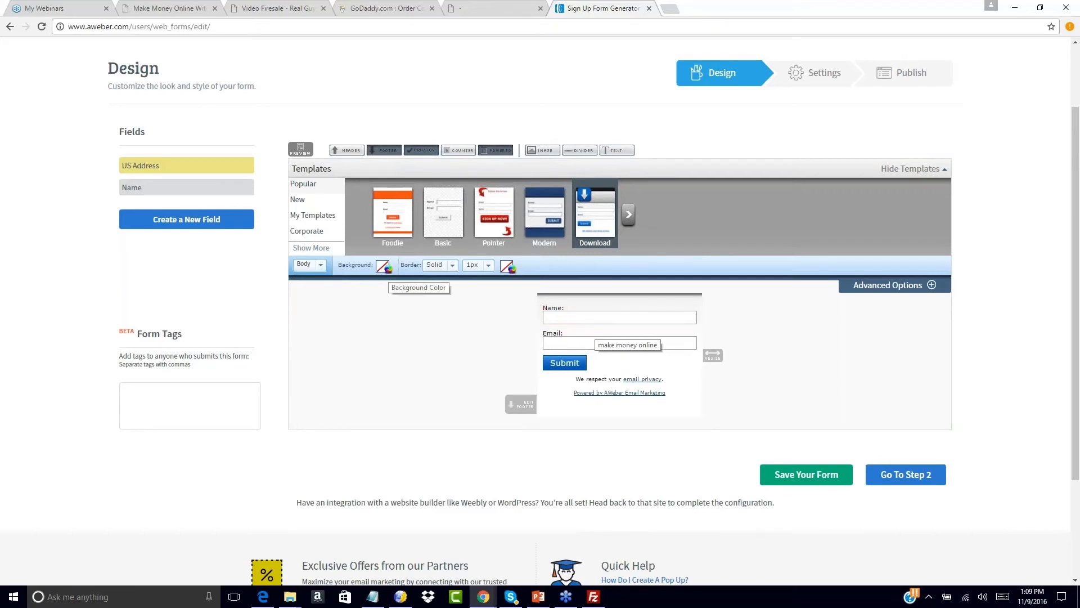
{"action": "left_click", "coordinate": [383, 266]}
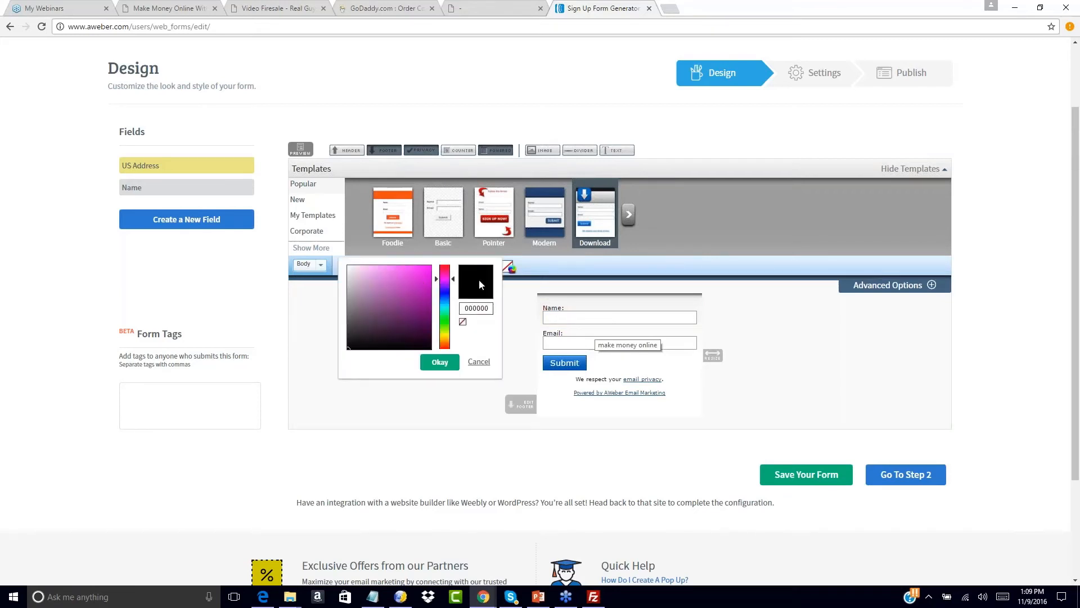
{"action": "left_click", "coordinate": [440, 362]}
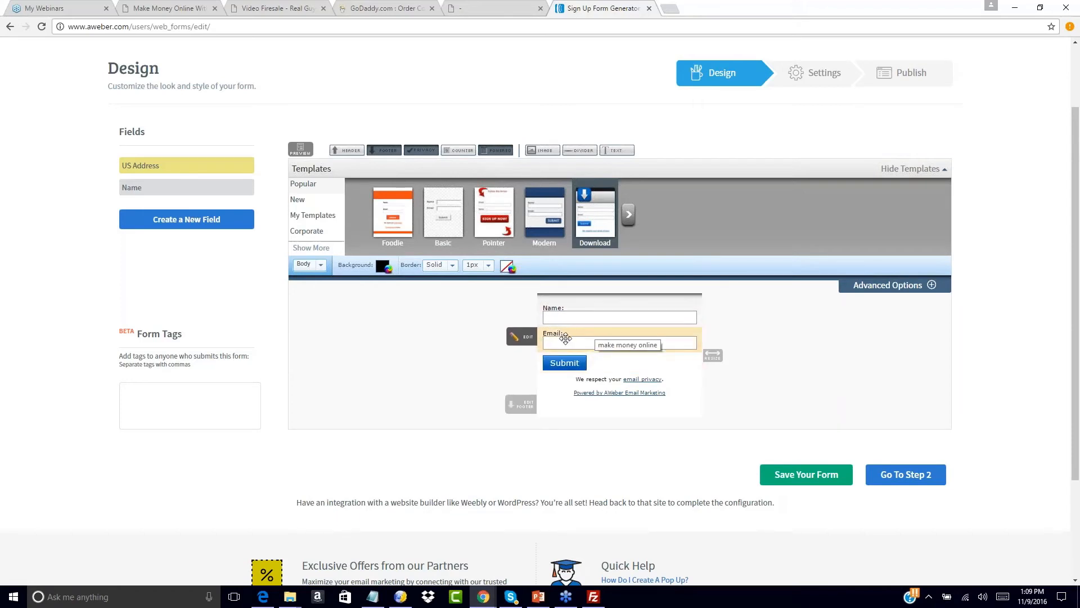
- Change the submit button text to 'Send Me My Free Training'
{"action": "left_click", "coordinate": [516, 365]}
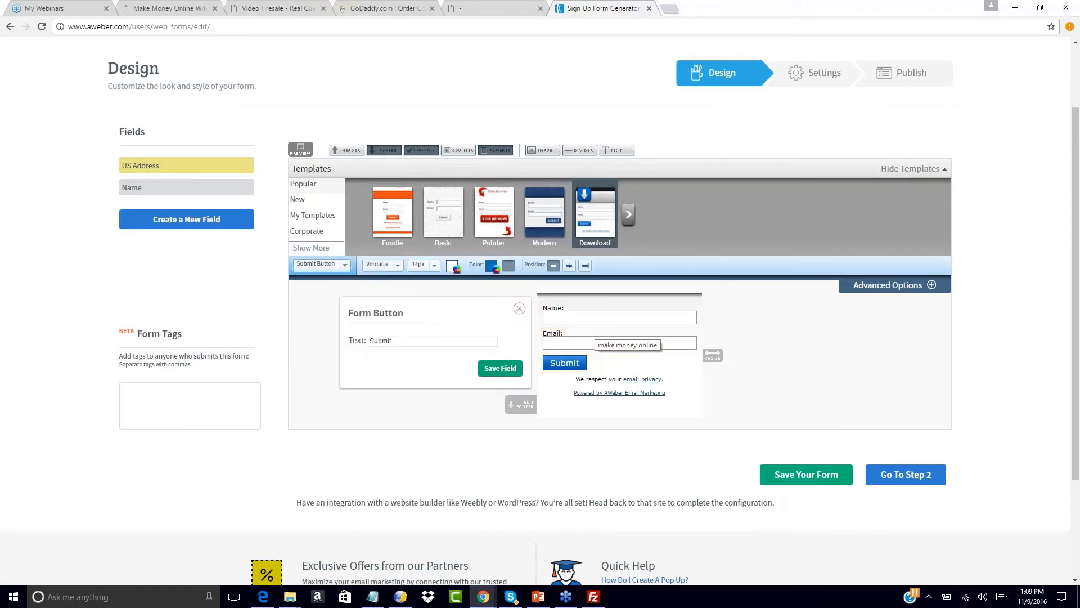
{"action": "double_click", "coordinate": [380, 340]}
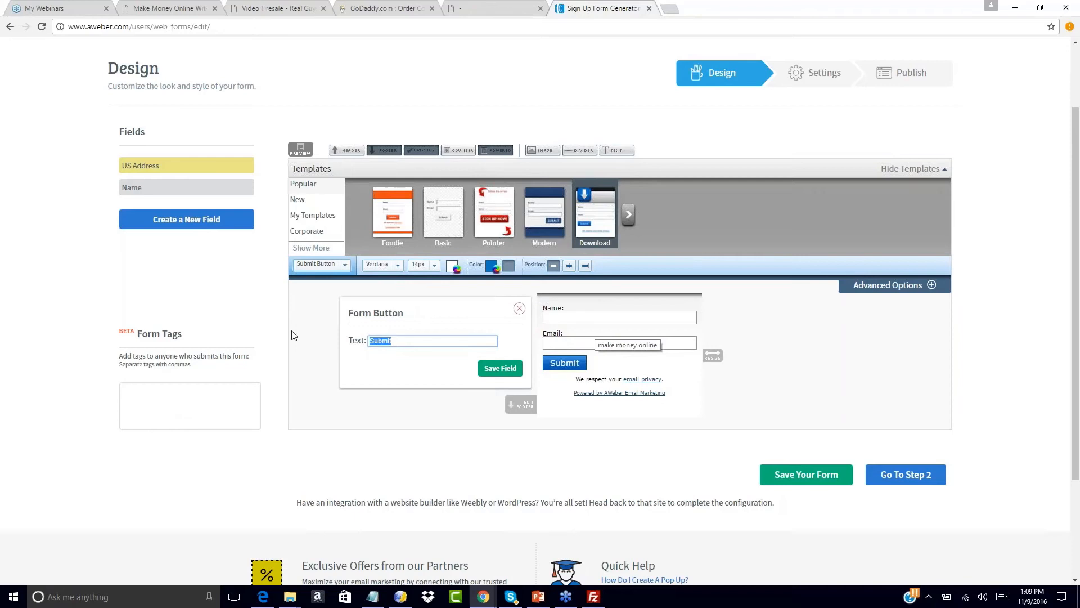
{"action": "left_click", "coordinate": [258, 8]}
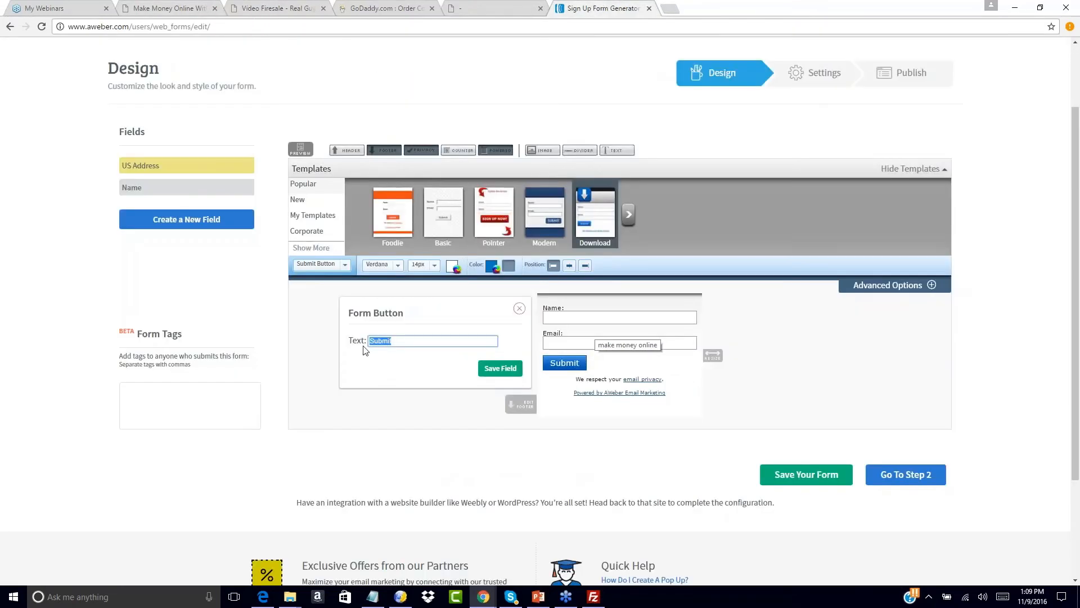
{"action": "type", "text": "Send Me My Free Training"}
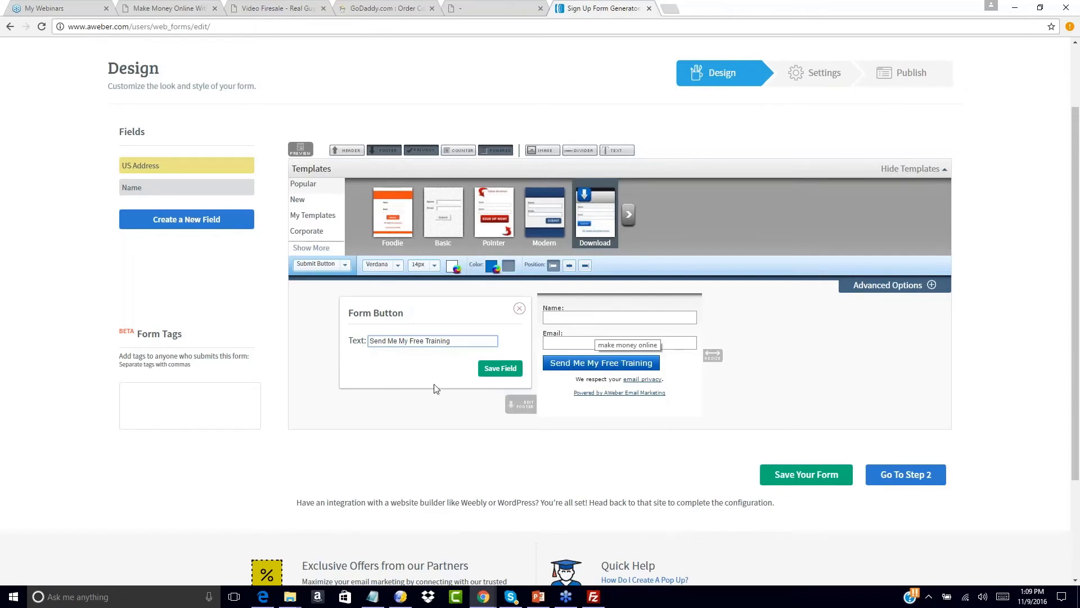
{"action": "left_click", "coordinate": [500, 368]}
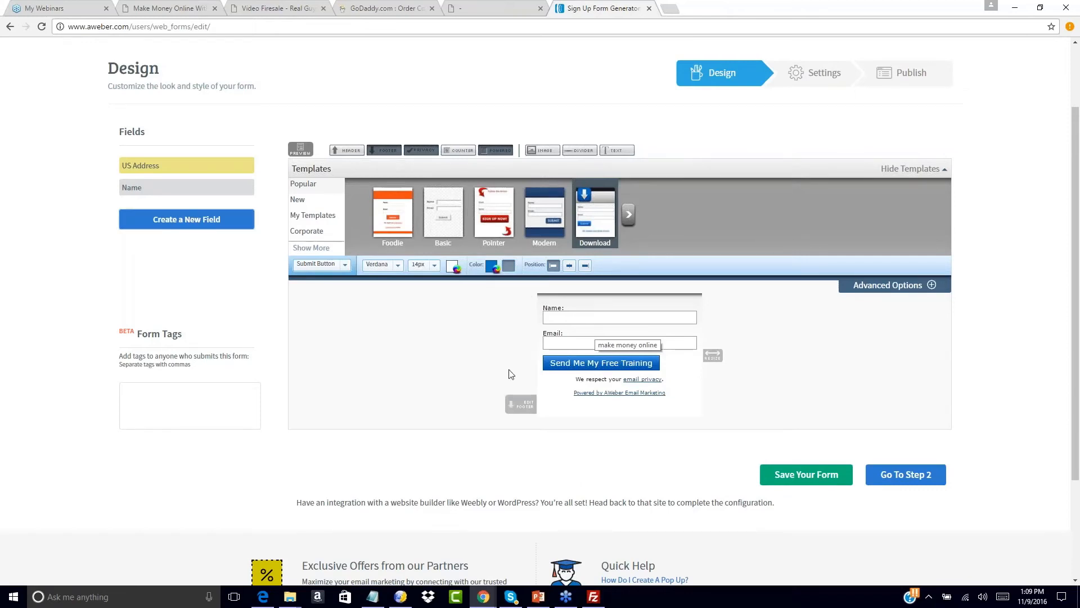
- Narrow the form slightly, remove the Powered by AWeber line, and delete the Name field
{"action": "left_click_drag", "start_coordinate": [712, 355], "coordinate": [681, 357]}
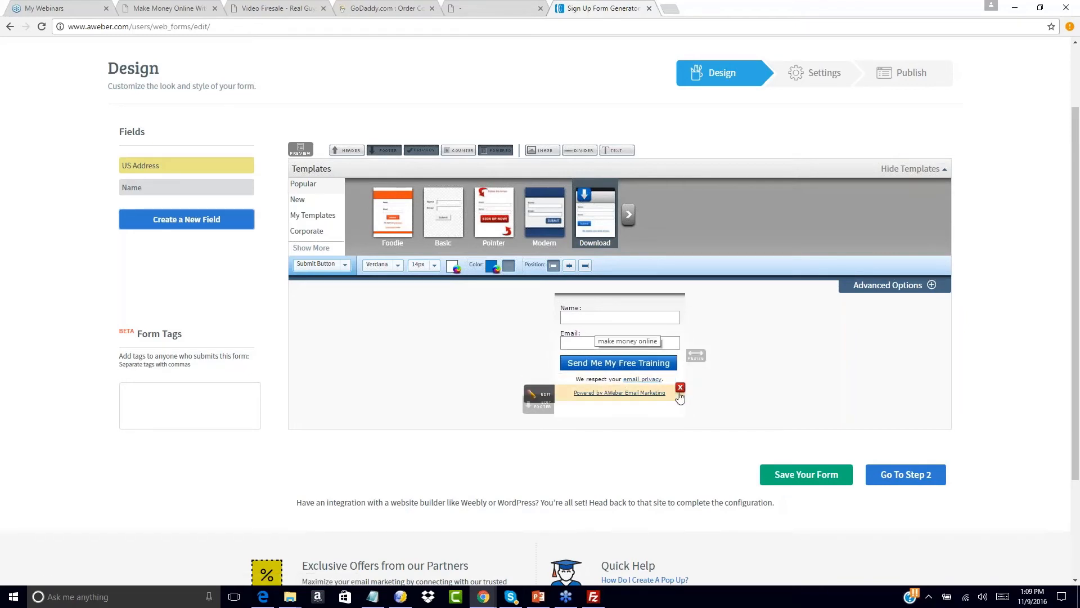
{"action": "left_click", "coordinate": [681, 388]}
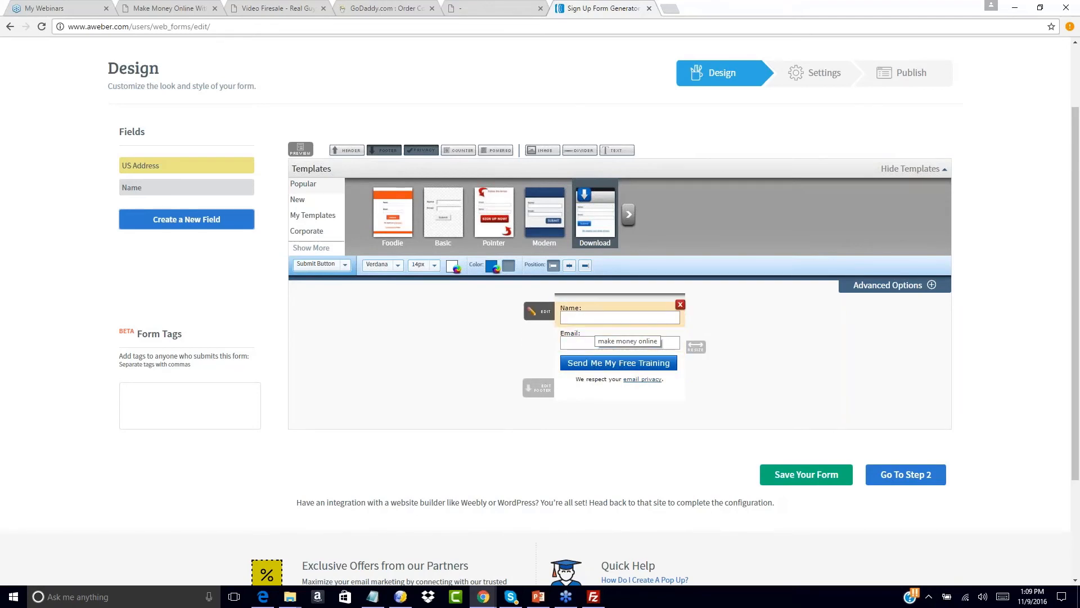
{"action": "left_click", "coordinate": [276, 7]}
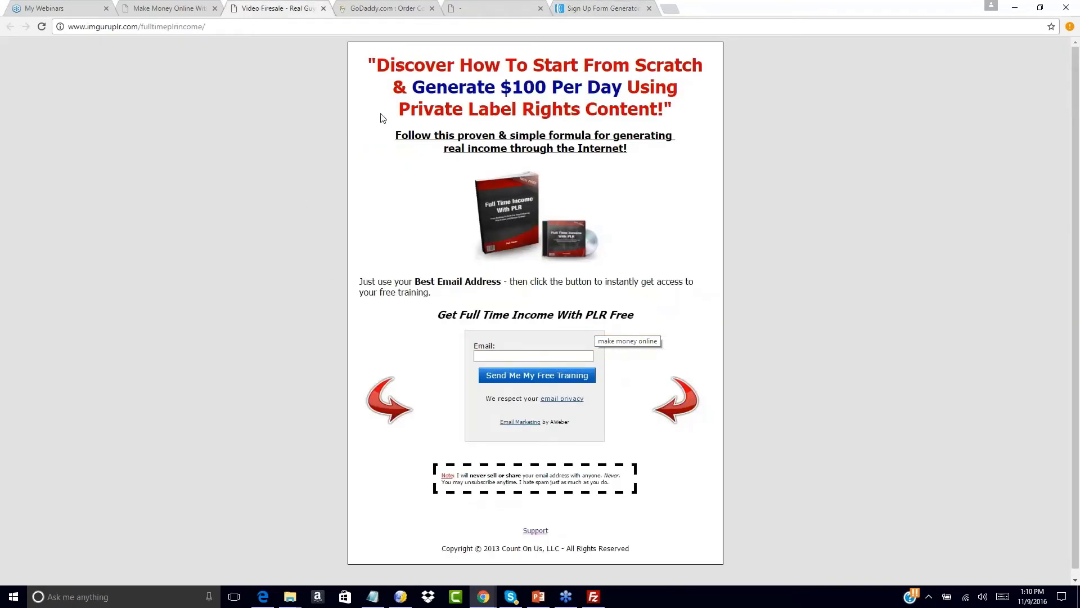
{"action": "left_click", "coordinate": [602, 8]}
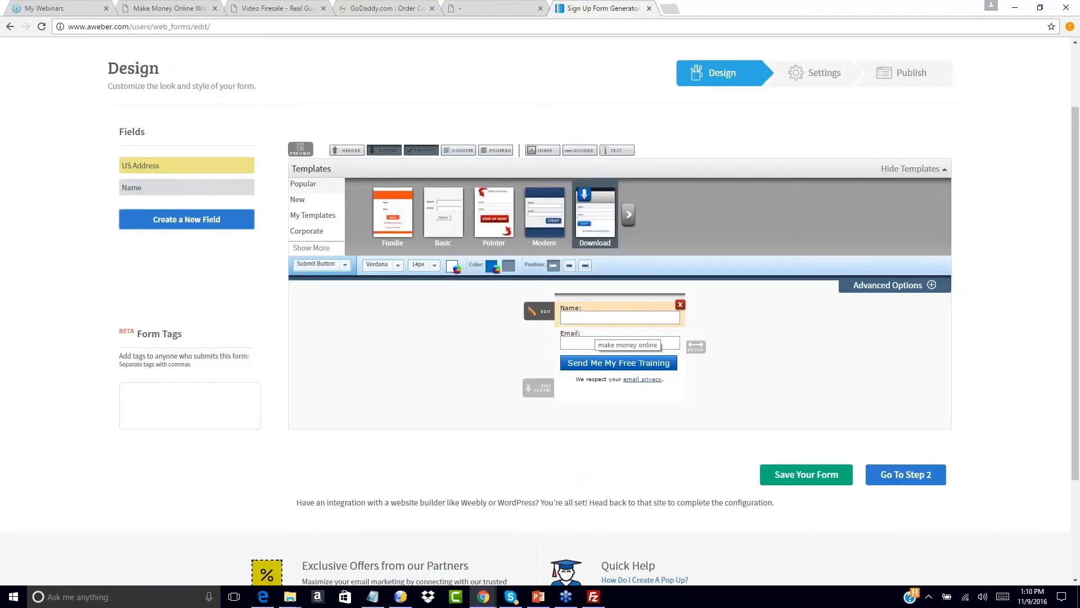
{"action": "left_click", "coordinate": [680, 305]}
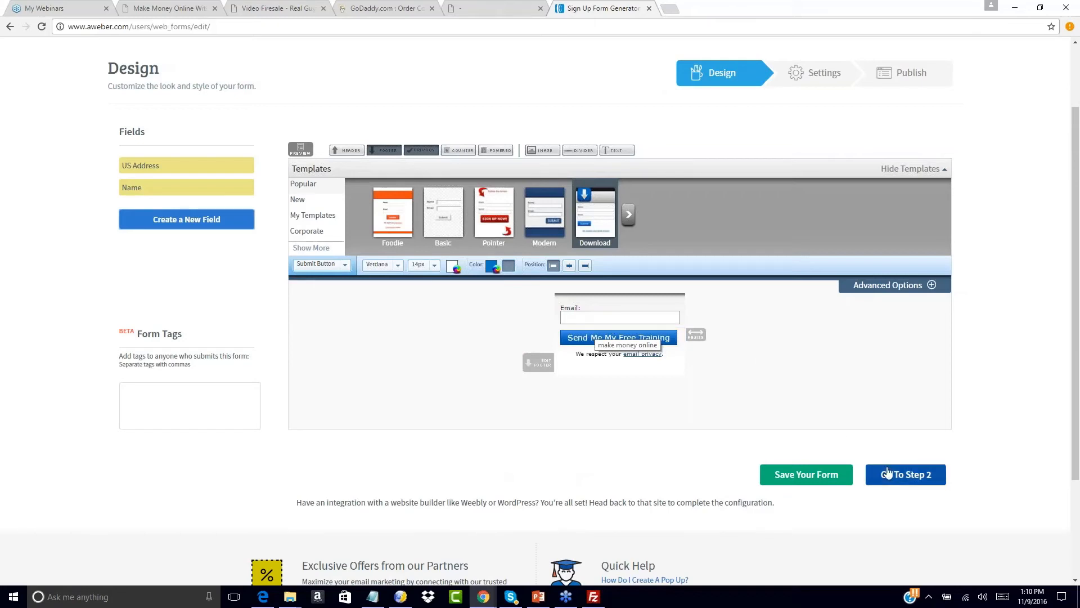
- Clear the form body's background image under Advanced Options
{"action": "left_click", "coordinate": [931, 285]}
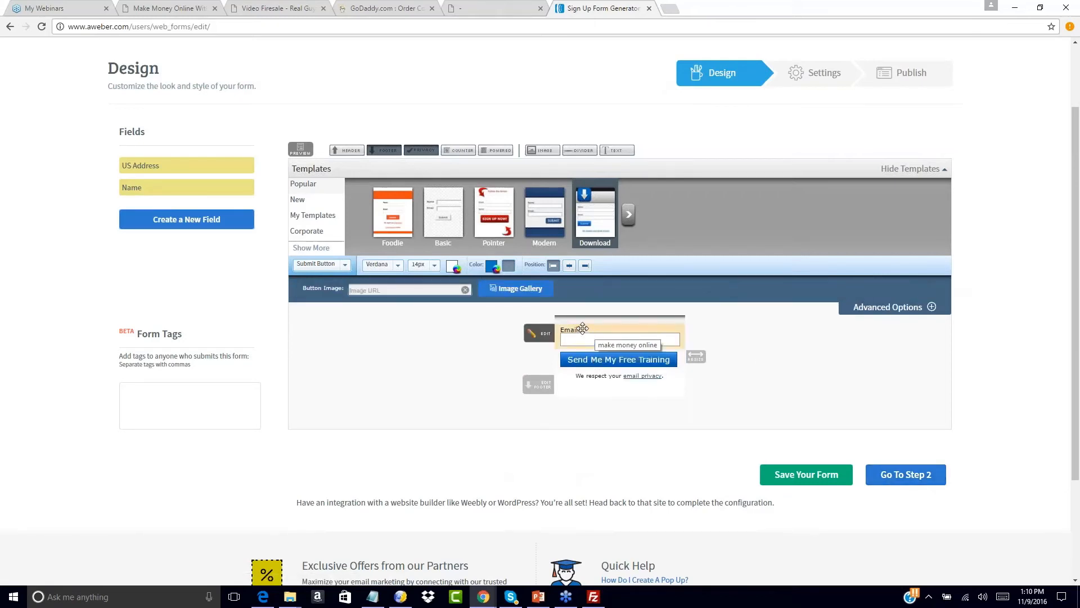
{"action": "left_click", "coordinate": [344, 264]}
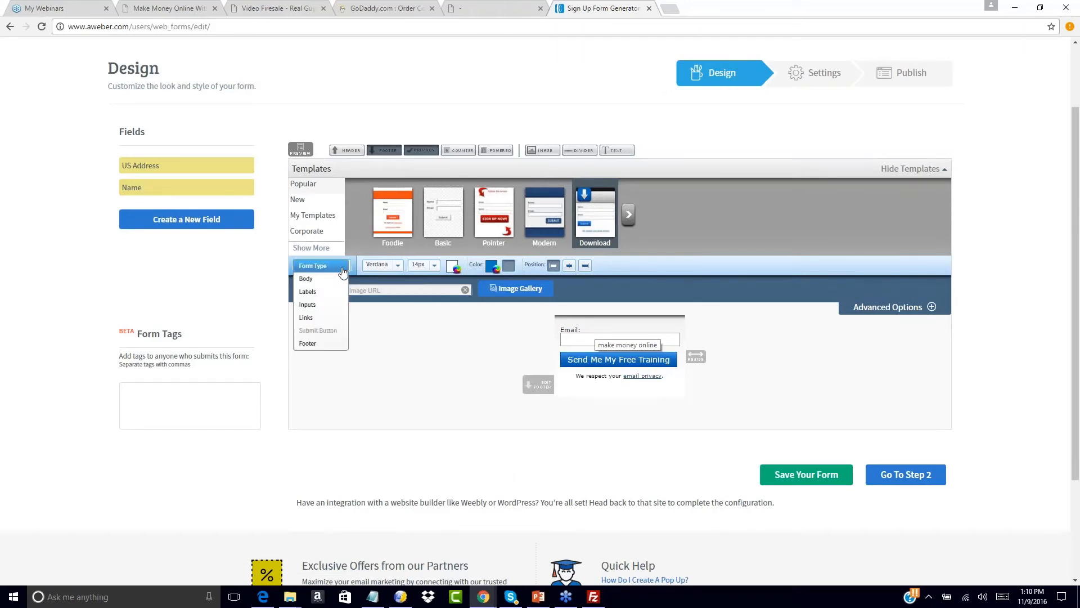
{"action": "left_click", "coordinate": [307, 278]}
{"action": "left_click", "coordinate": [480, 290]}
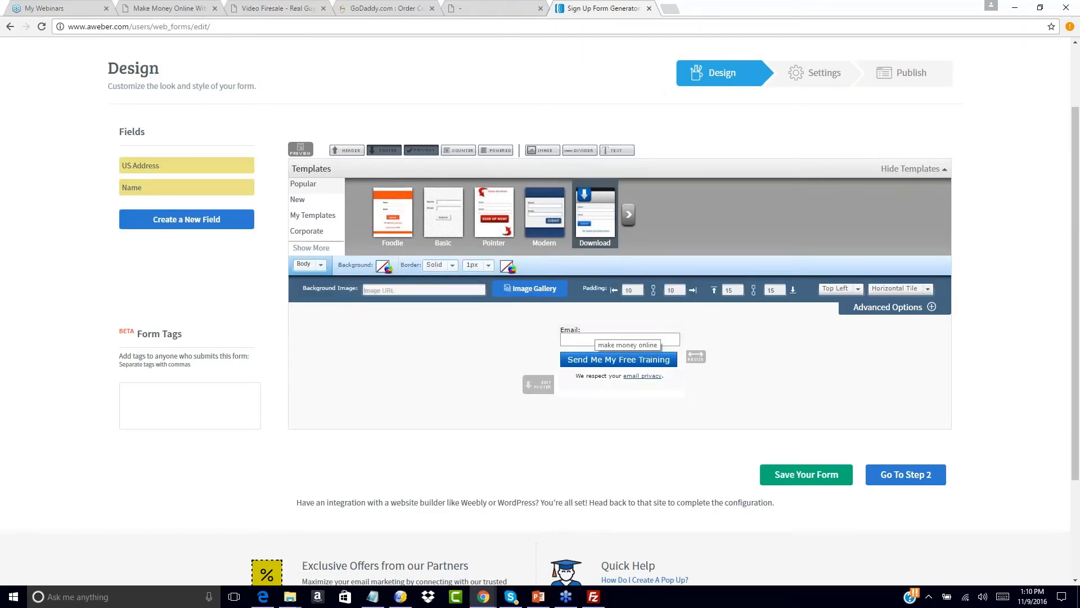
- Name the form 'Funnel 1 Optin' and choose Custom Page for its thank-you page
{"action": "left_click", "coordinate": [882, 475]}
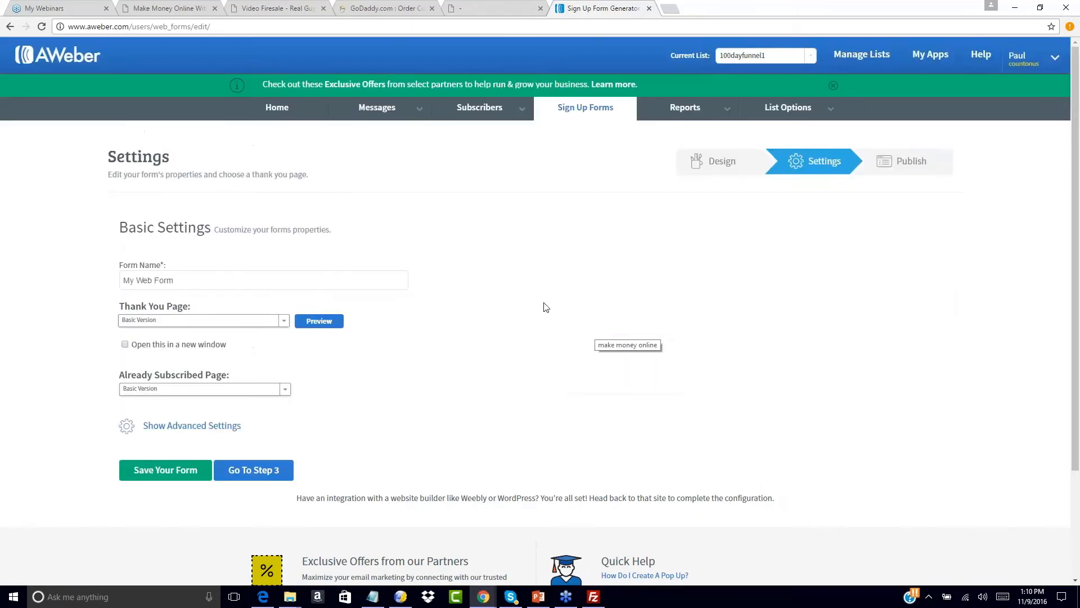
{"action": "triple_click", "coordinate": [169, 279]}
{"action": "type", "text": "F"}
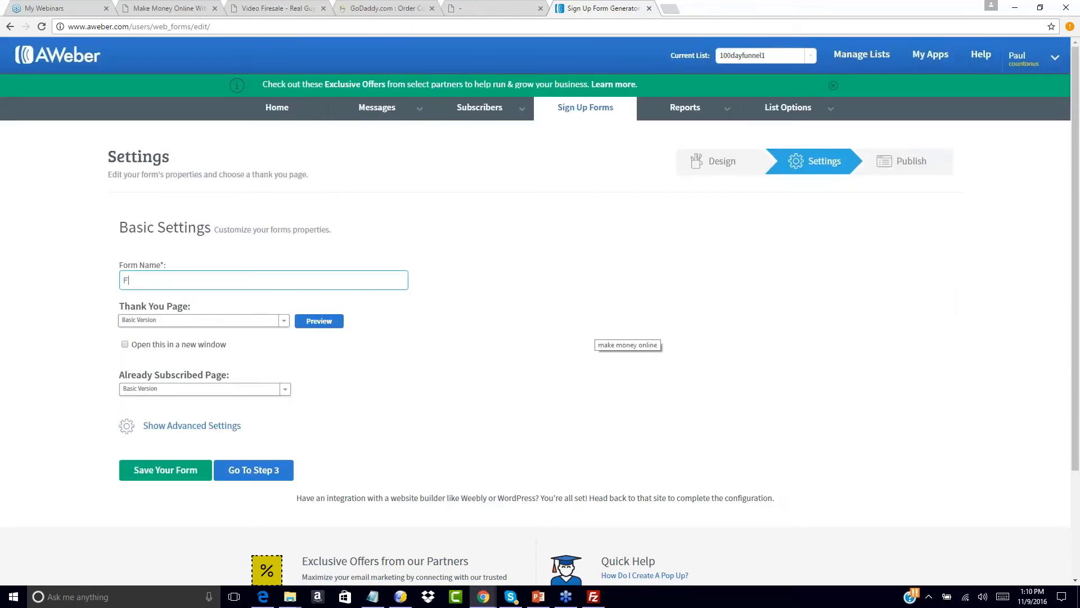
{"action": "type", "text": "unnel 1 Optin"}
{"action": "left_click", "coordinate": [174, 322]}
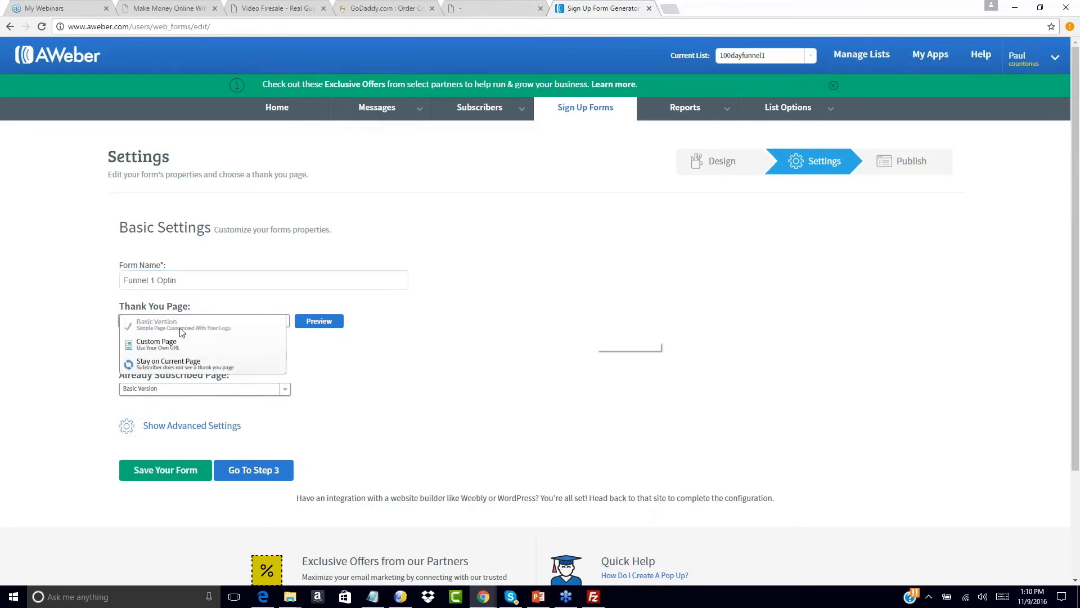
{"action": "left_click", "coordinate": [174, 349]}
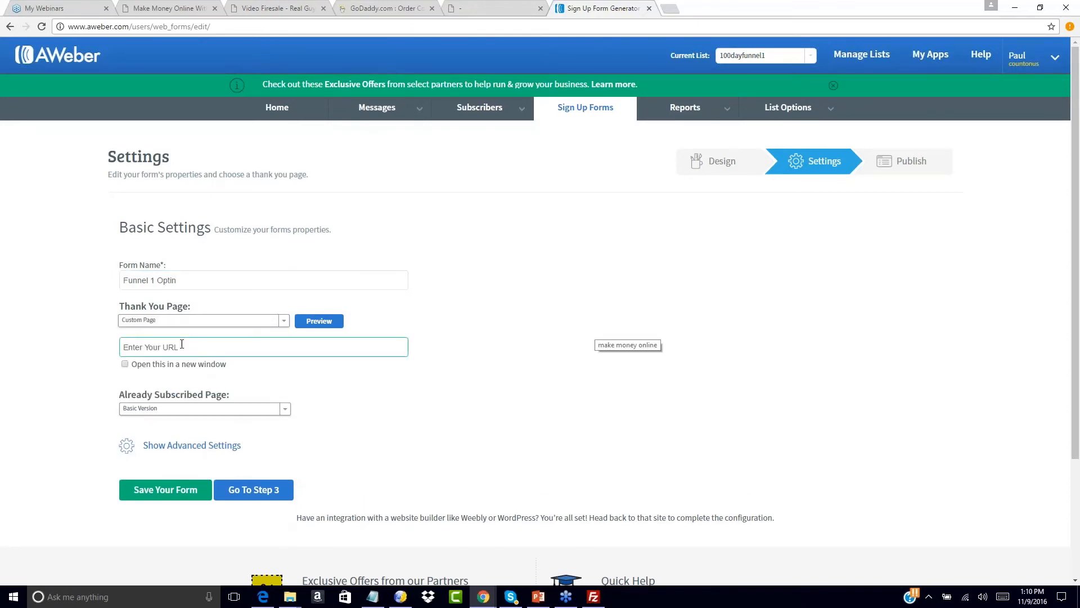
{"action": "left_click", "coordinate": [373, 598]}
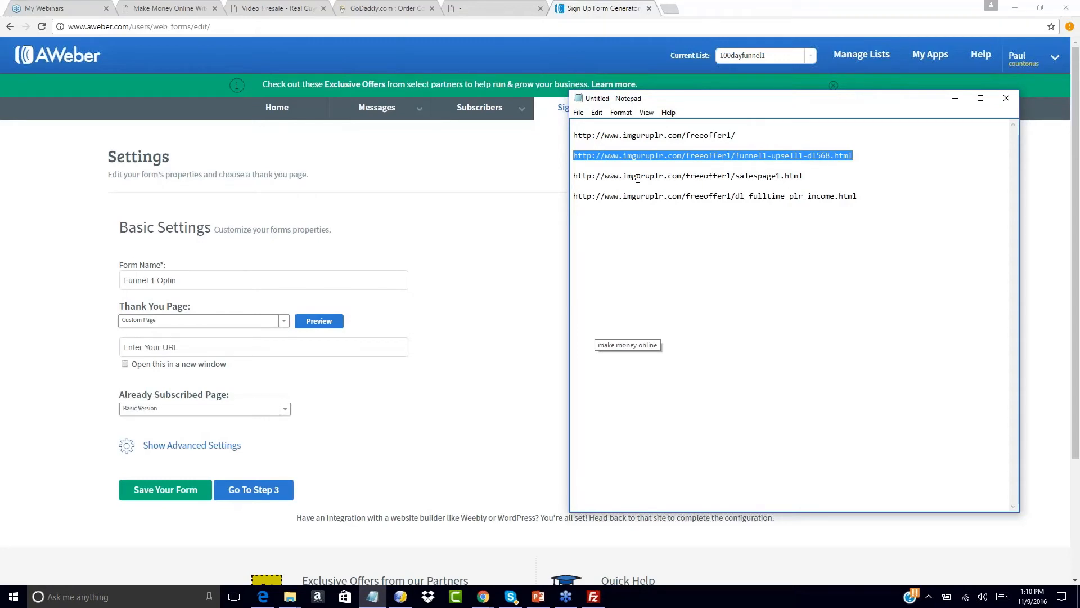
{"action": "left_click", "coordinate": [152, 349]}
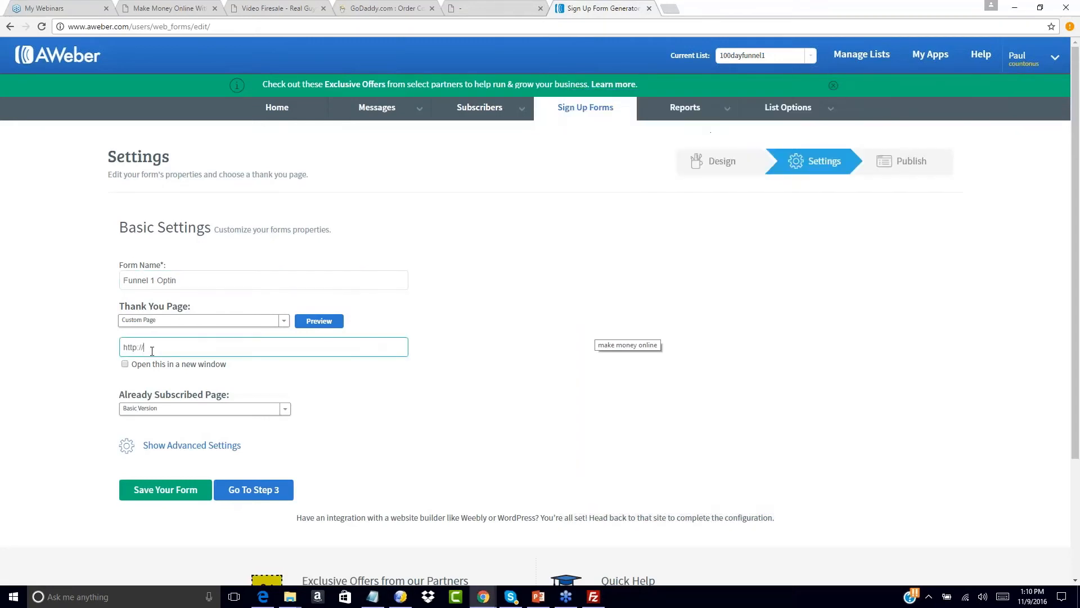
{"action": "left_click_drag", "start_coordinate": [178, 344], "coordinate": [60, 337]}
{"action": "type", "text": "http://www.imguruplr.com/freeoffer1/dl_fulltime_plr_income.html"}
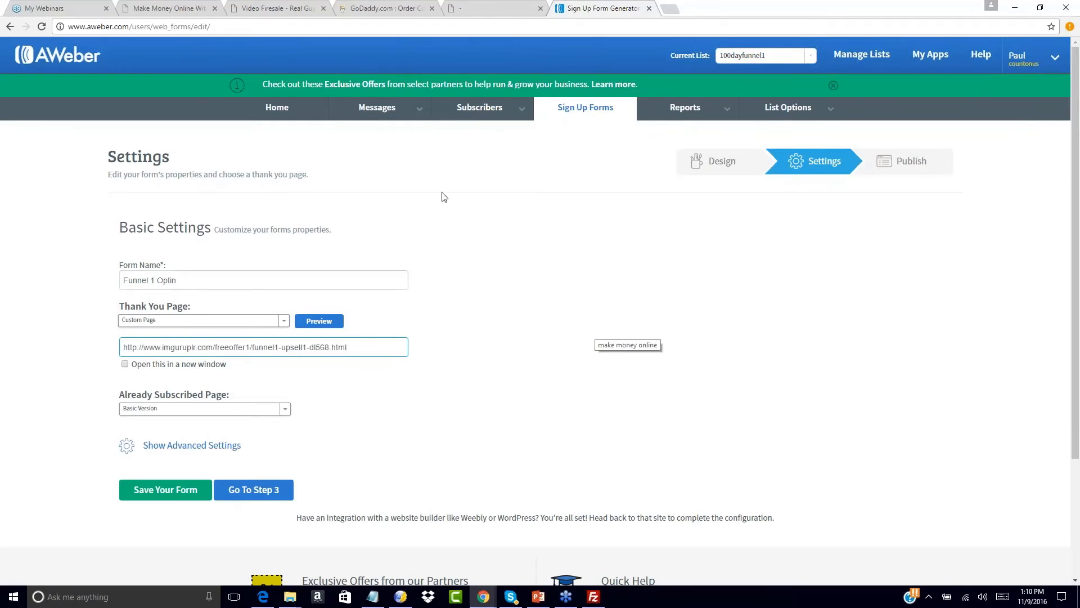
- Load the upsell page in a spare tab to confirm it works, then return to the form settings
{"action": "left_click", "coordinate": [490, 7]}
{"action": "left_click", "coordinate": [286, 24]}
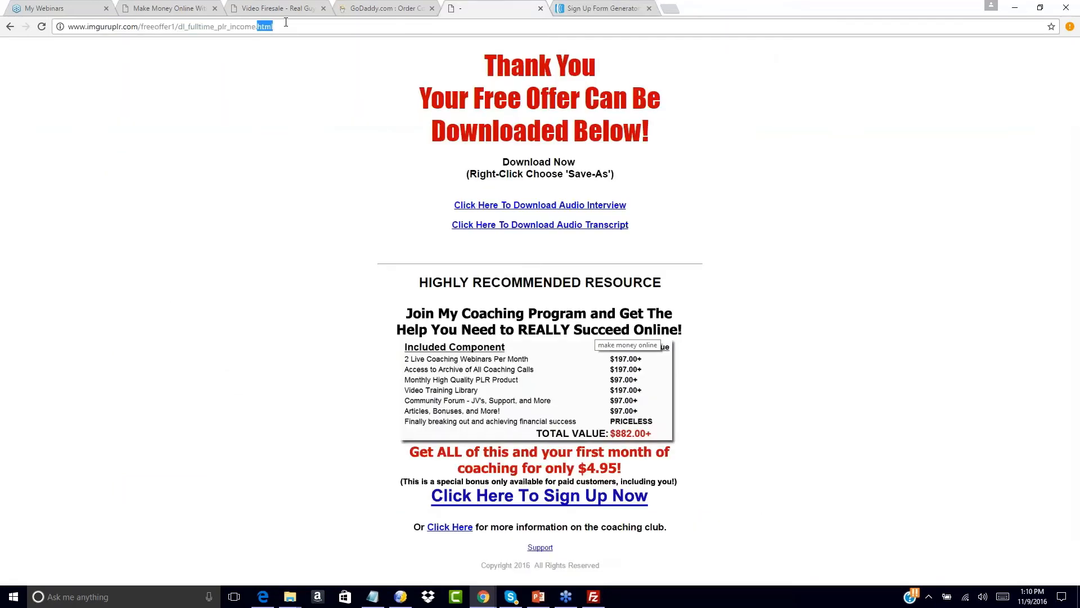
{"action": "type", "text": "http://www.imguruplr.com/freeoffer1/funnel1-upsell1-dl568.html"}
{"action": "key", "text": "Return"}
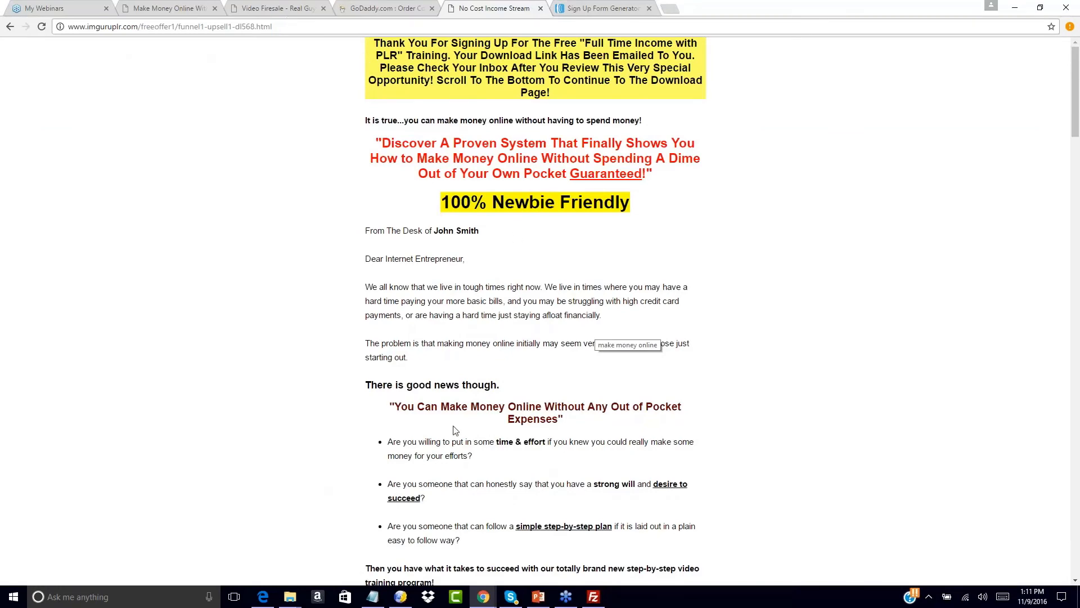
{"action": "scroll", "coordinate": [455, 429], "scroll_direction": "down", "scroll_amount": 20}
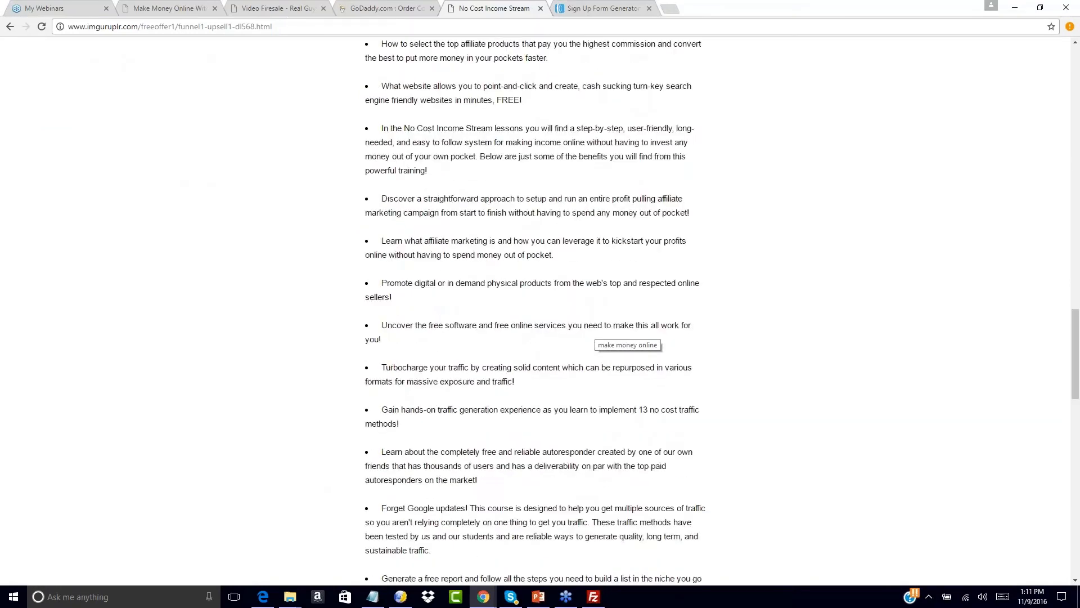
{"action": "scroll", "coordinate": [495, 371], "scroll_direction": "down", "scroll_amount": 10}
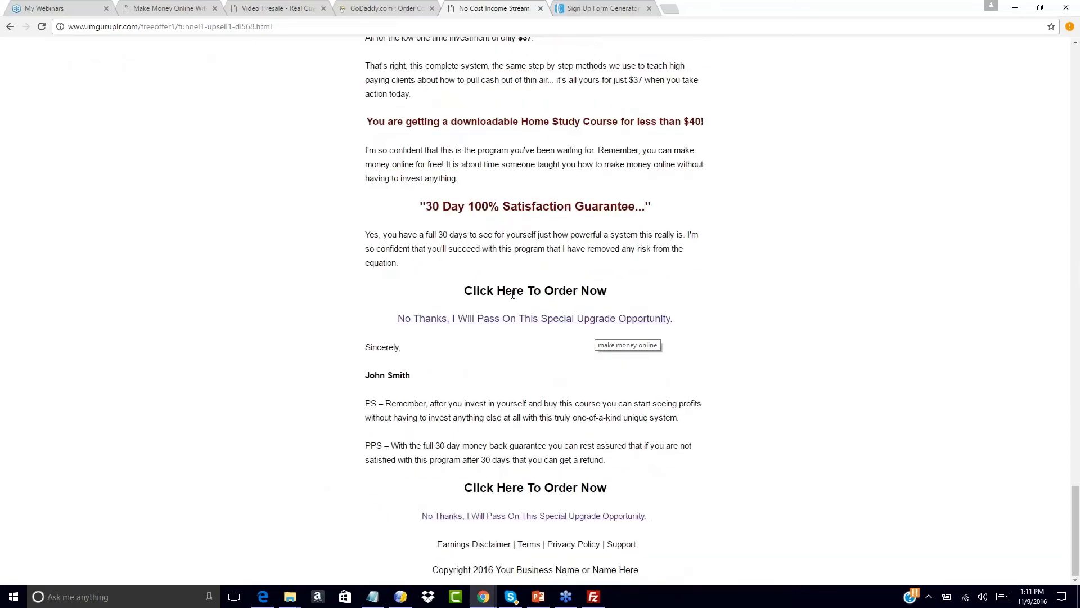
{"action": "left_click", "coordinate": [602, 8]}
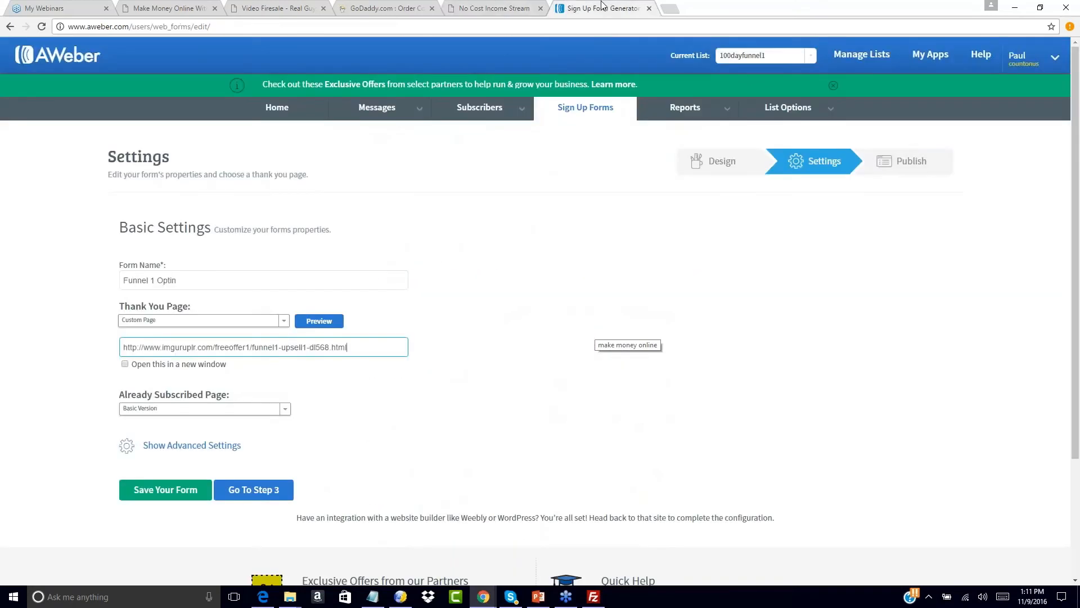
{"action": "left_click", "coordinate": [349, 417]}
{"action": "left_click", "coordinate": [284, 410]}
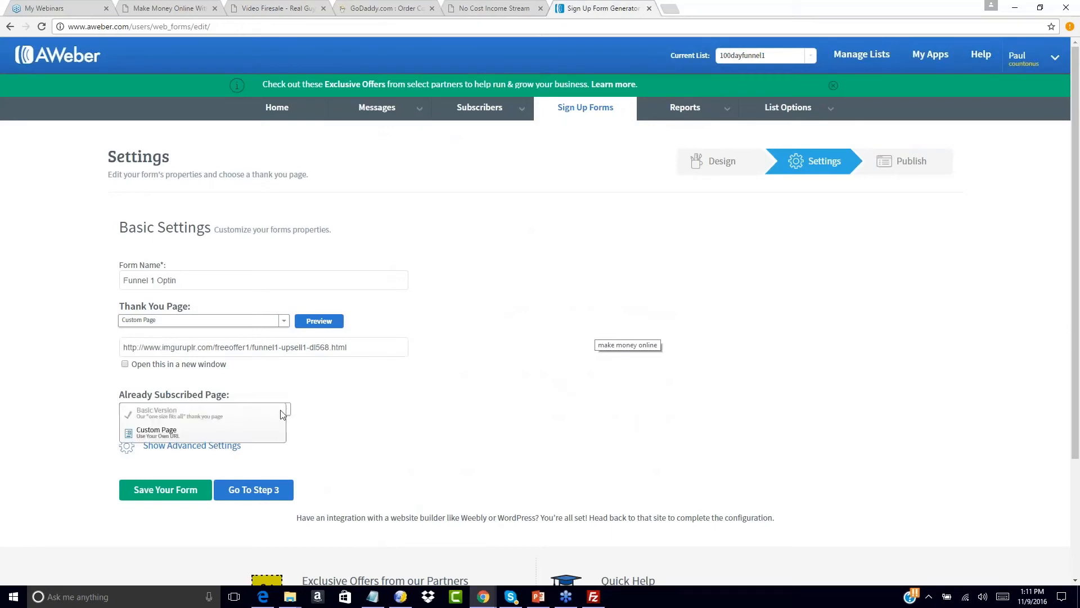
- Set the Already Subscribed Page to Custom Page with the same upsell URL, then go to Step 3
{"action": "left_click", "coordinate": [191, 416]}
{"action": "left_click", "coordinate": [165, 409]}
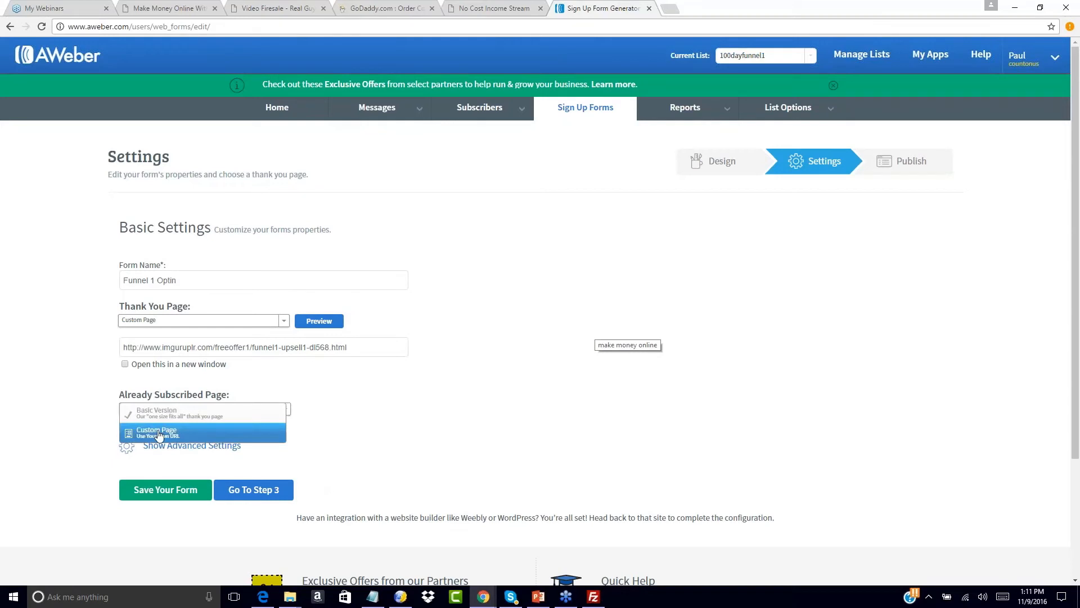
{"action": "left_click", "coordinate": [159, 432]}
{"action": "left_click", "coordinate": [190, 425]}
{"action": "key", "text": "ctrl+a"}
{"action": "type", "text": "http://www.imguruplr.com/freeoffer1/funnel1-upsell1-dl568.html"}
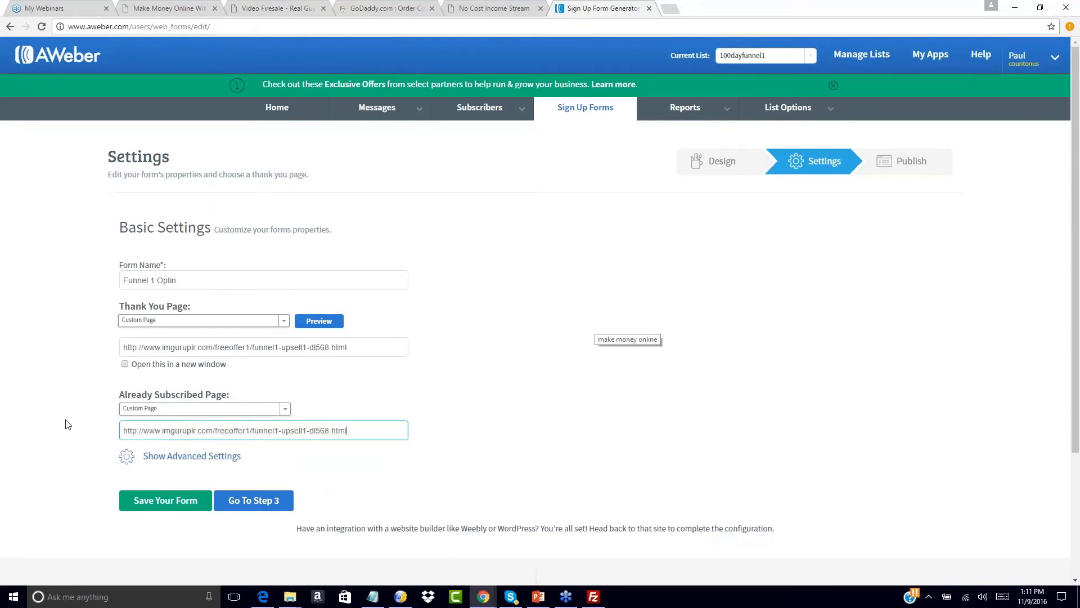
{"action": "left_click", "coordinate": [526, 417]}
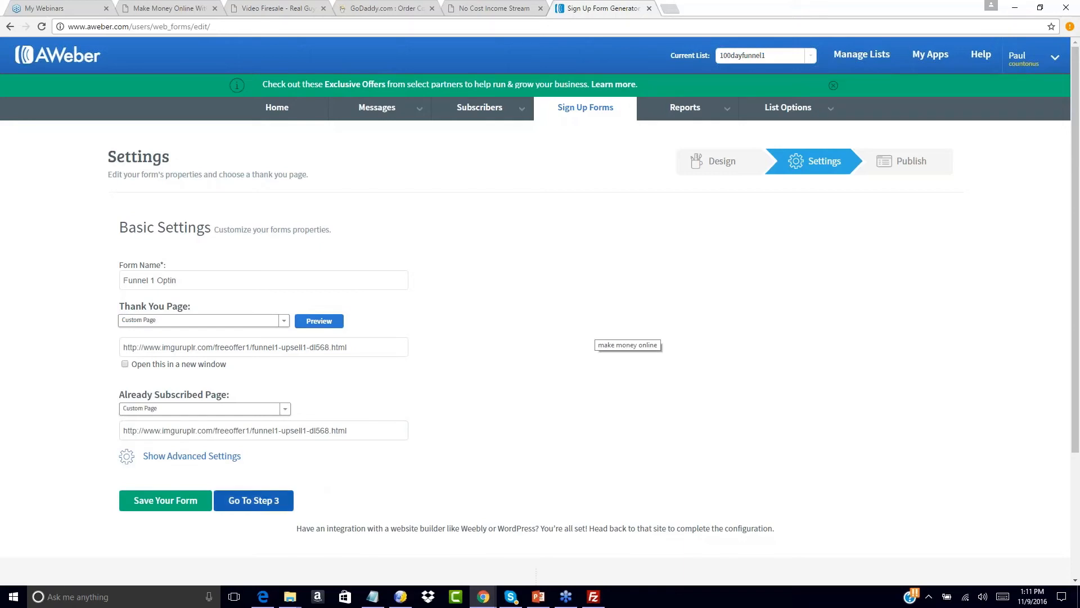
{"action": "left_click", "coordinate": [224, 506]}
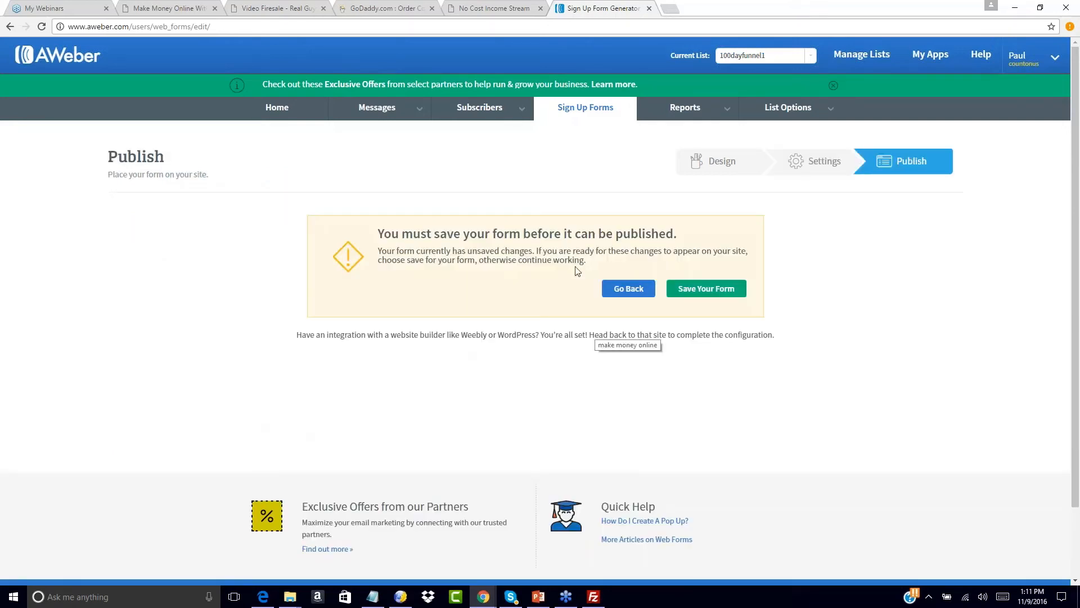
- Save the form, choose I Will Install My Form, and copy its JavaScript snippet
{"action": "left_click", "coordinate": [708, 290]}
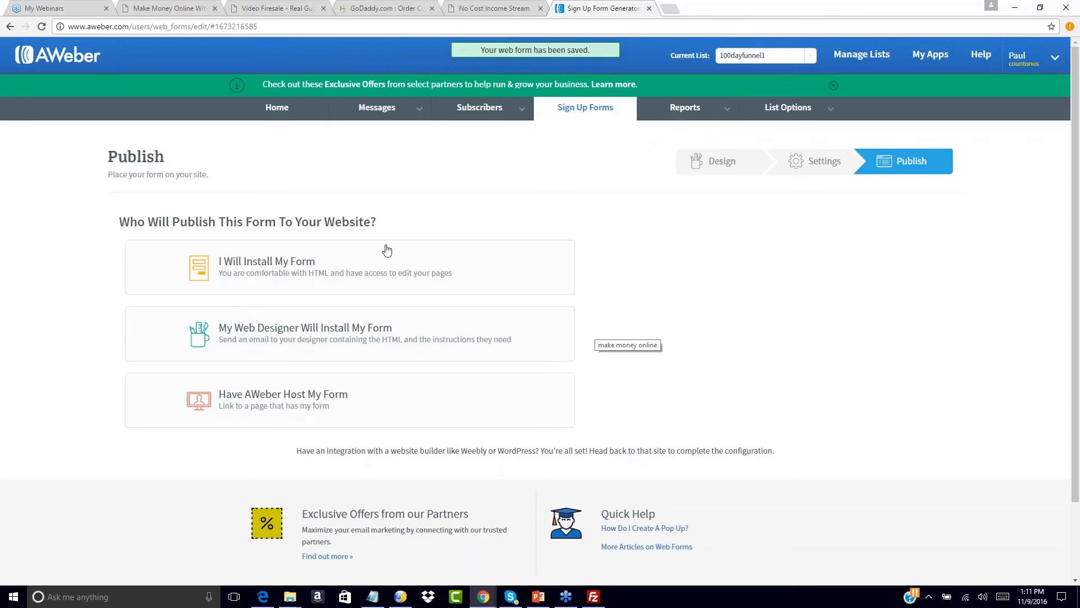
{"action": "left_click", "coordinate": [266, 274]}
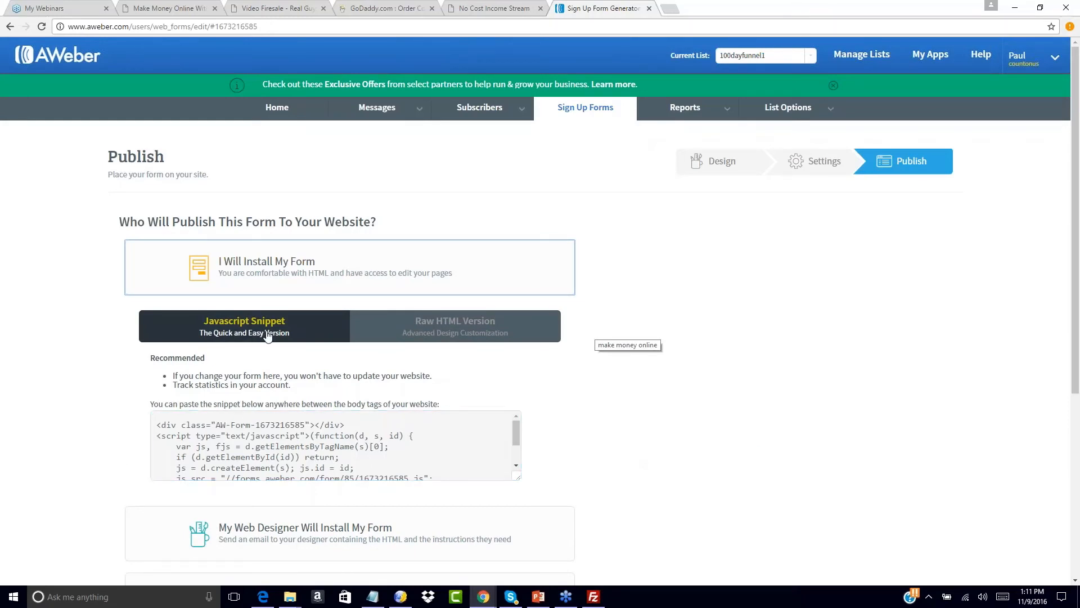
{"action": "left_click", "coordinate": [266, 446]}
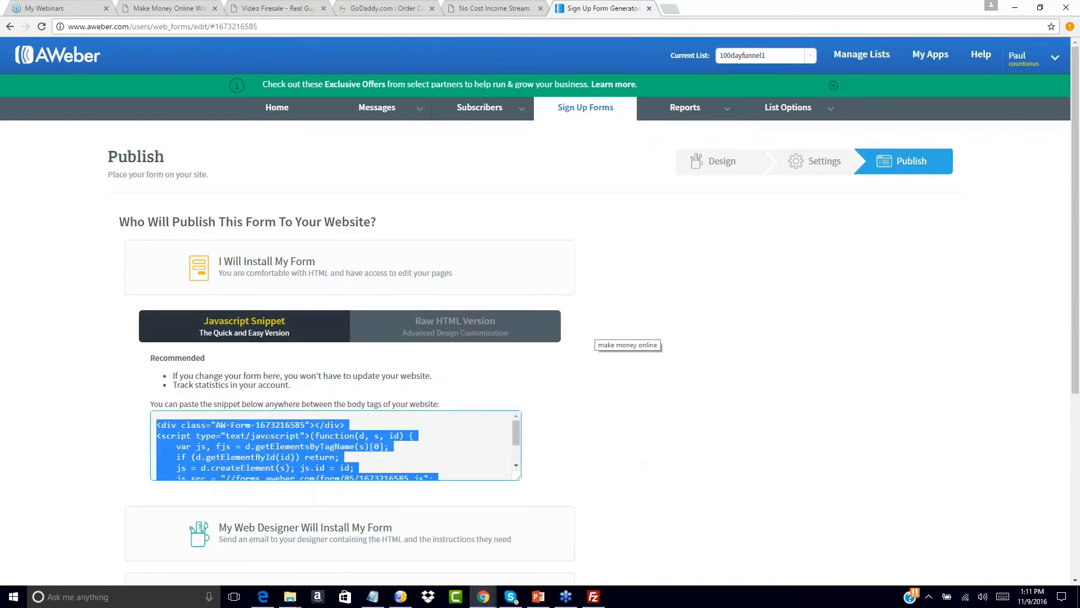
{"action": "right_click", "coordinate": [269, 436]}
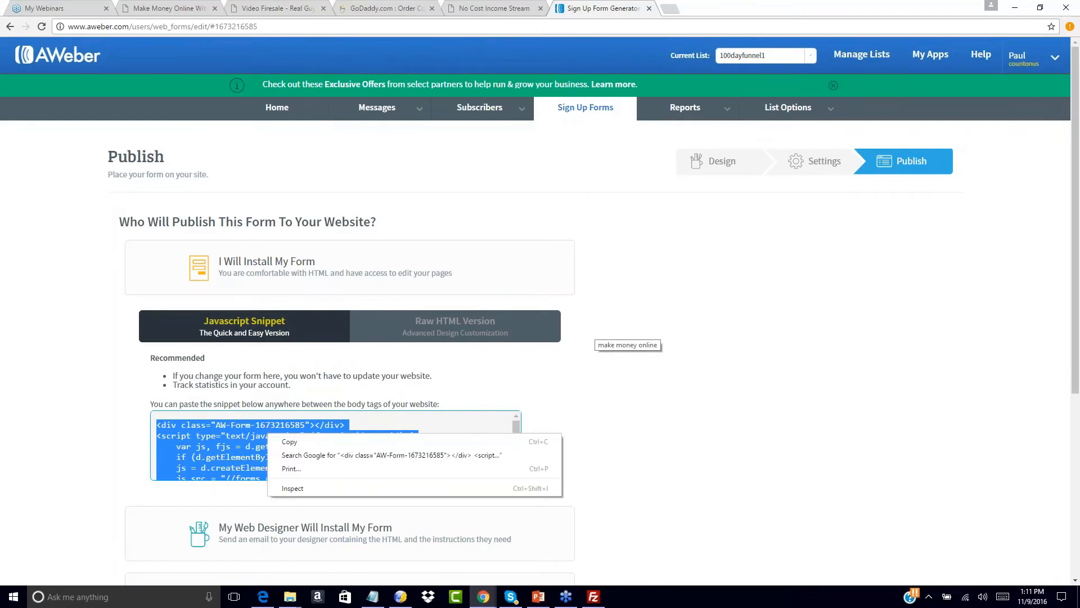
{"action": "left_click", "coordinate": [281, 440]}
{"action": "right_click", "coordinate": [280, 437]}
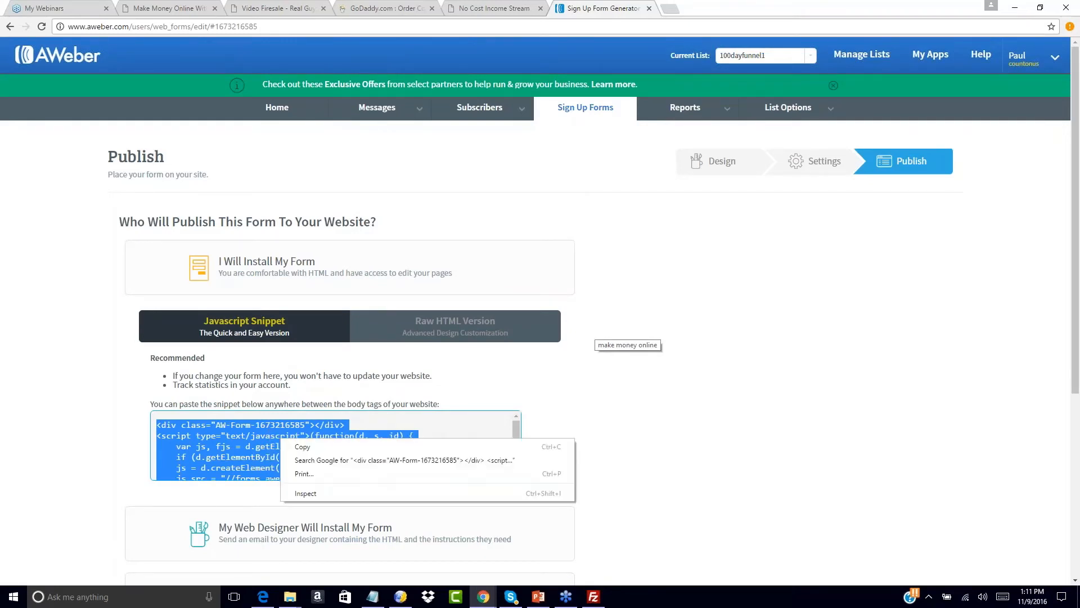
{"action": "left_click", "coordinate": [293, 446]}
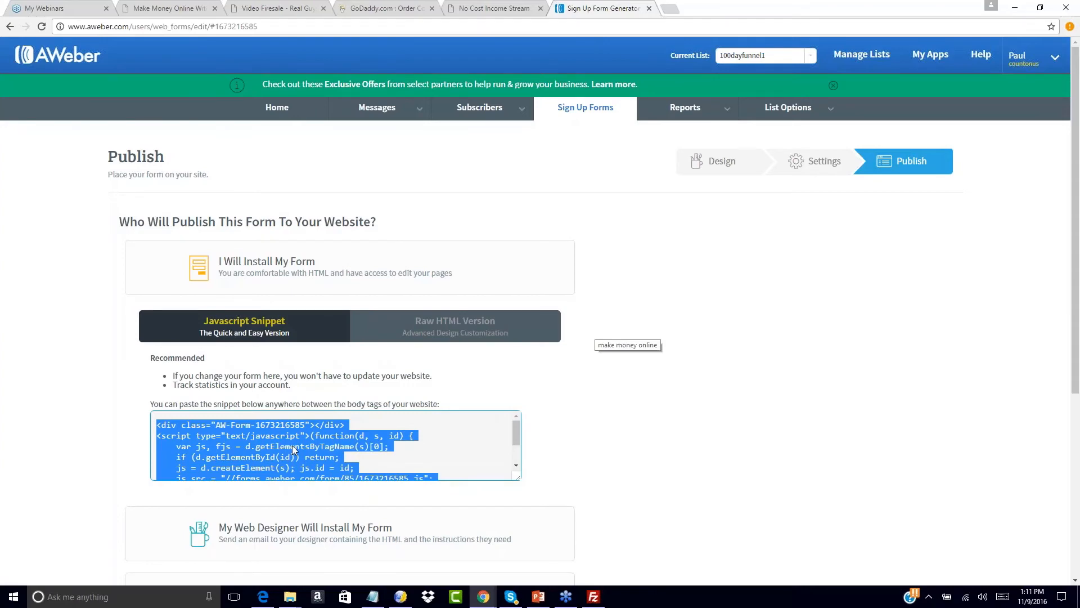
{"action": "left_click", "coordinate": [400, 596]}
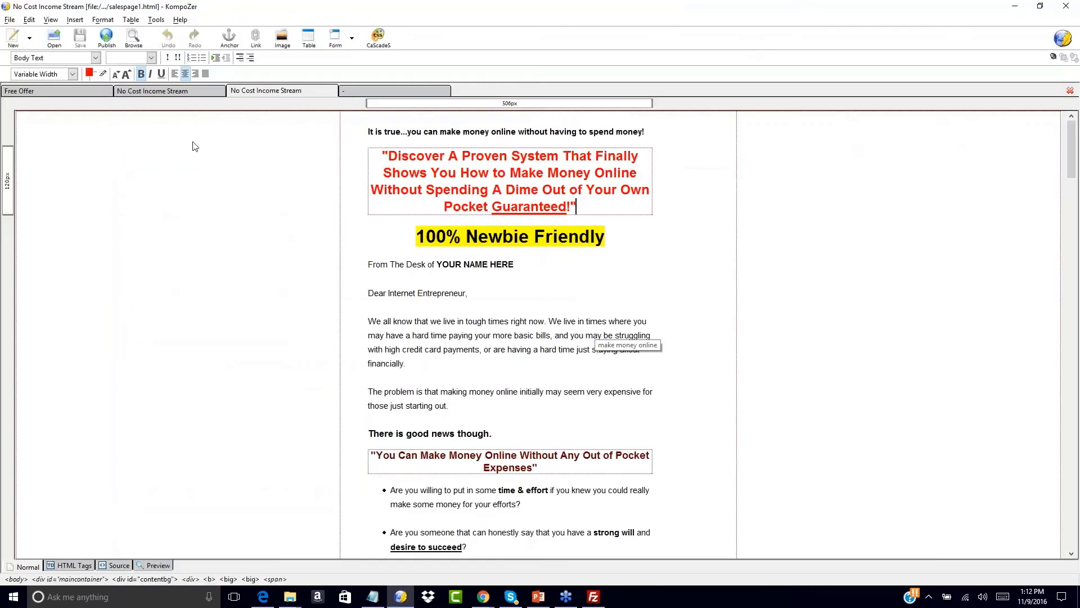
- Open the Free Offer page and select its '(Enter Autoresponder Code Here)' placeholder
{"action": "left_click", "coordinate": [64, 95]}
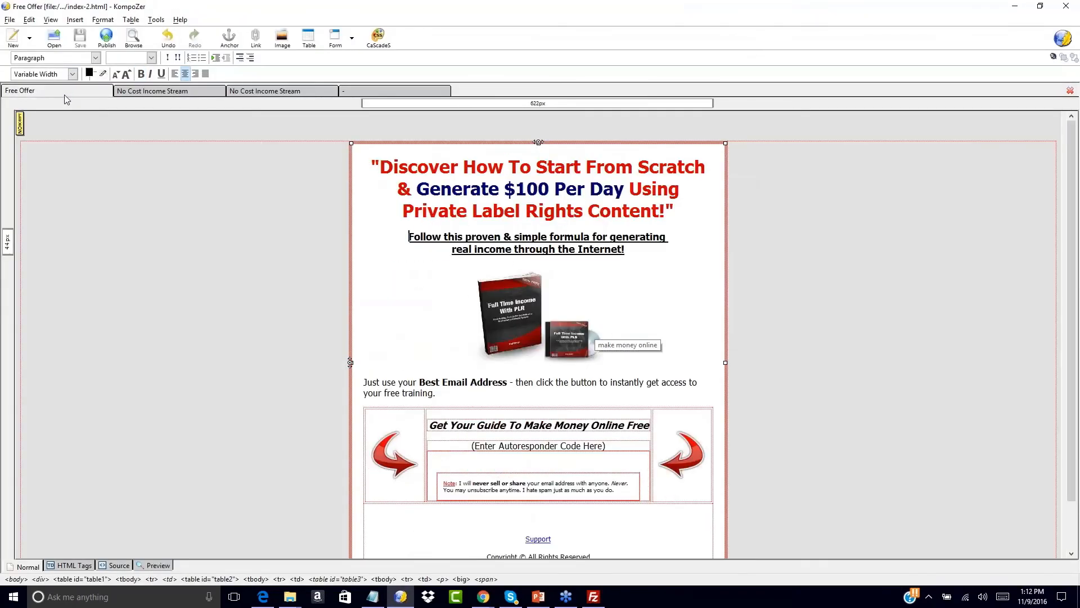
{"action": "left_click", "coordinate": [474, 445]}
{"action": "left_click_drag", "start_coordinate": [474, 445], "coordinate": [608, 450]}
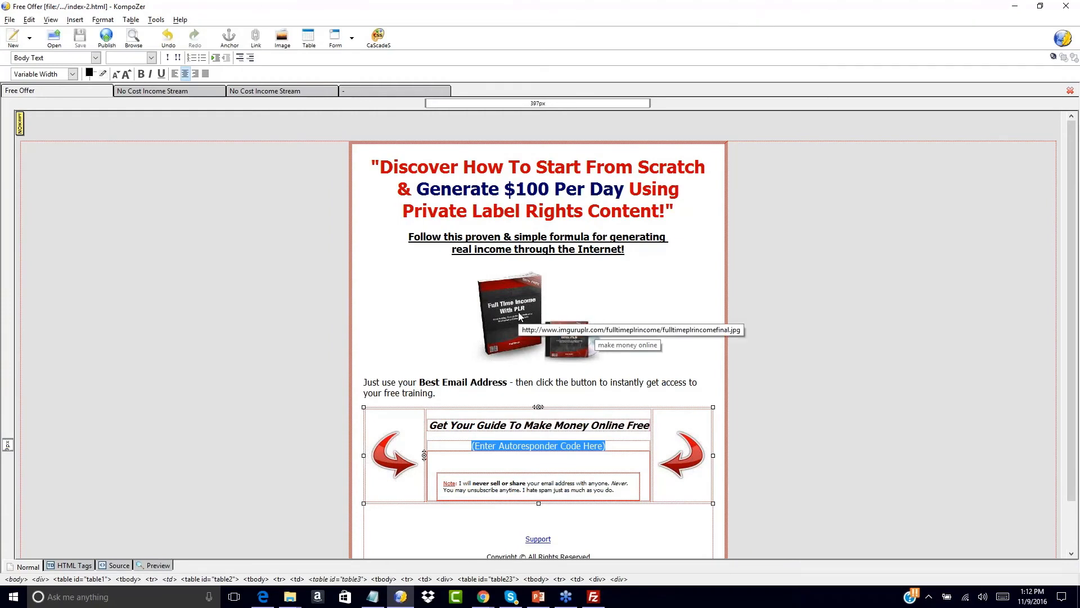
{"action": "left_click", "coordinate": [485, 446]}
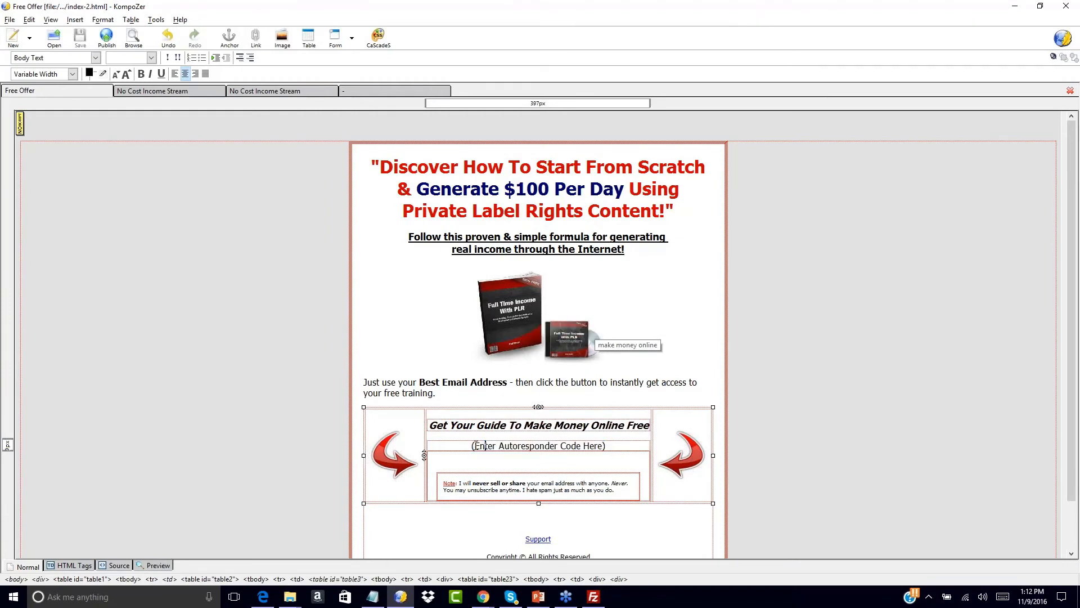
{"action": "left_click_drag", "start_coordinate": [473, 446], "coordinate": [606, 446]}
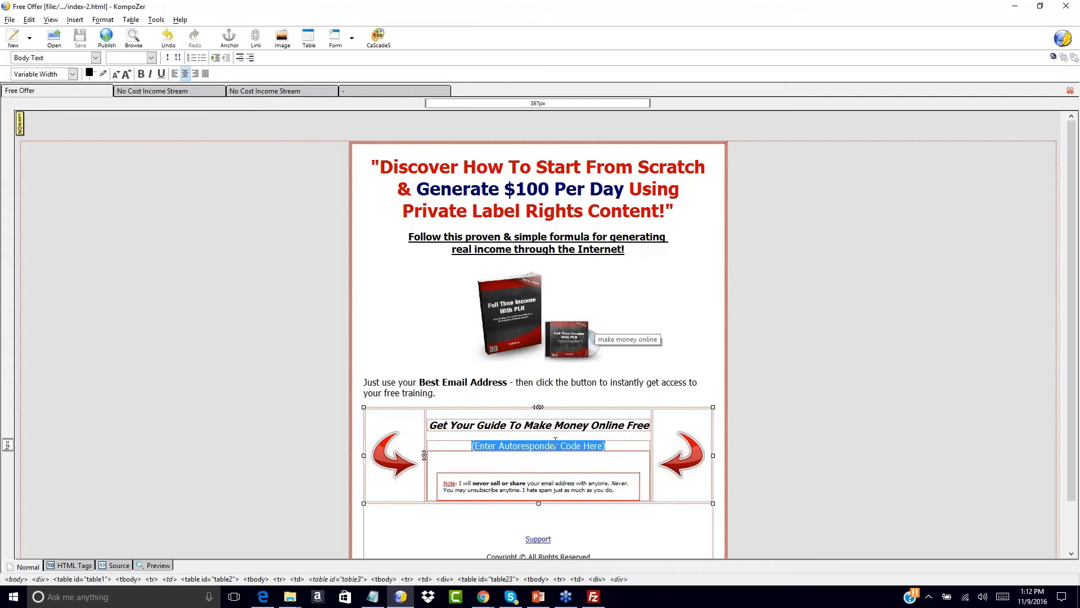
{"action": "left_click", "coordinate": [75, 20]}
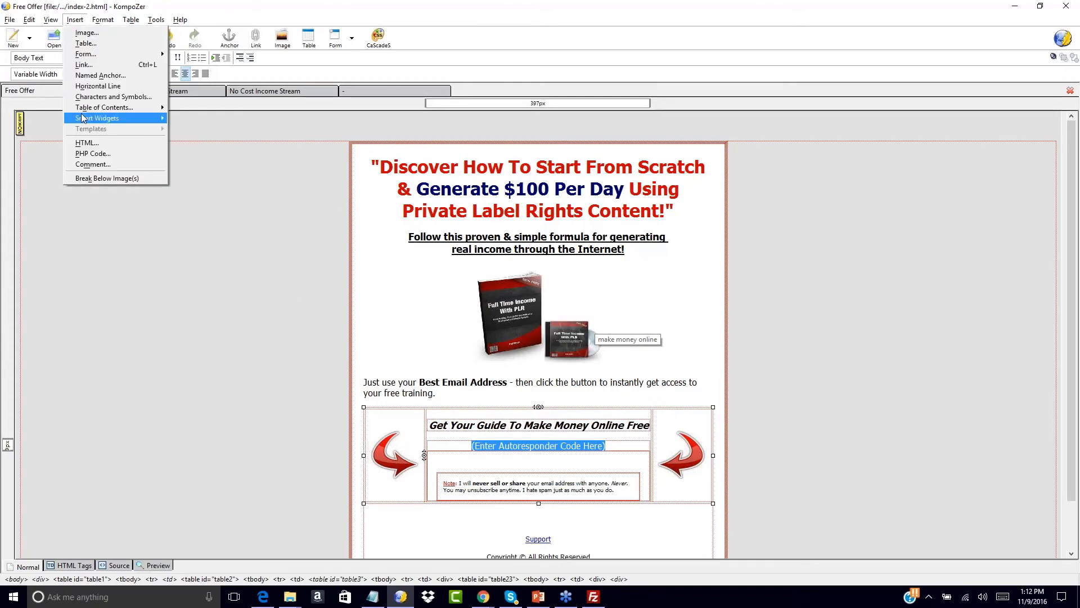
- Insert the AWeber form script as HTML over the placeholder and save the Free Offer page
{"action": "left_click", "coordinate": [86, 143]}
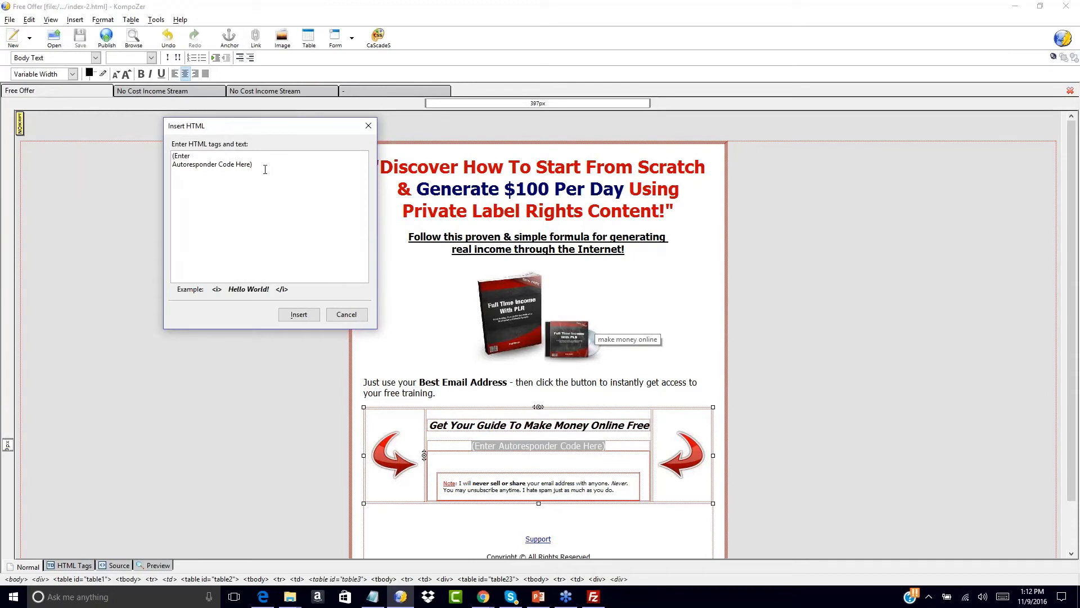
{"action": "left_click_drag", "start_coordinate": [267, 169], "coordinate": [108, 138]}
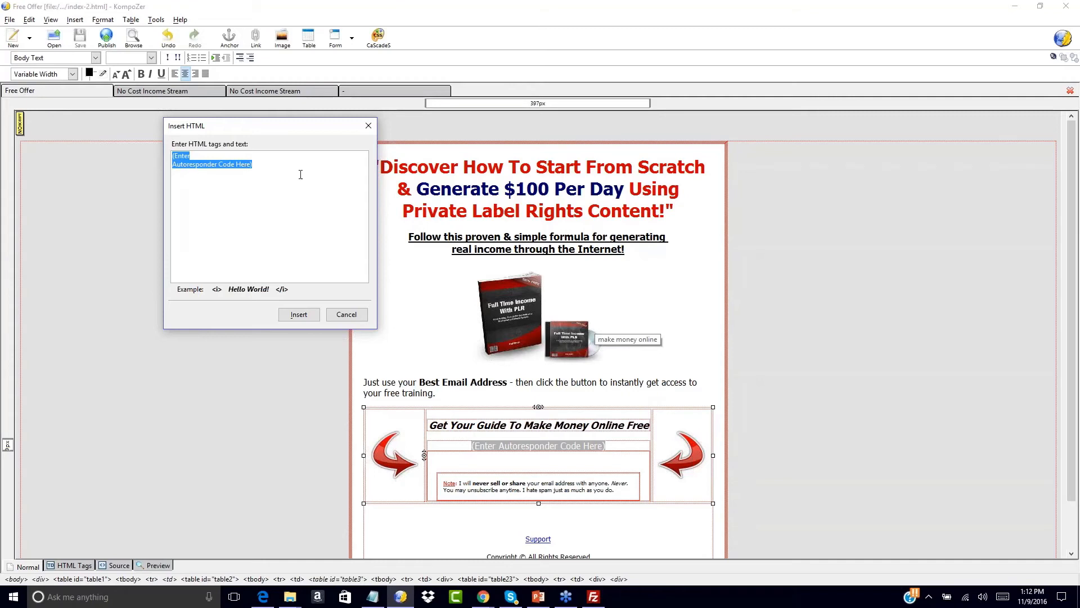
{"action": "key", "text": "ctrl+v"}
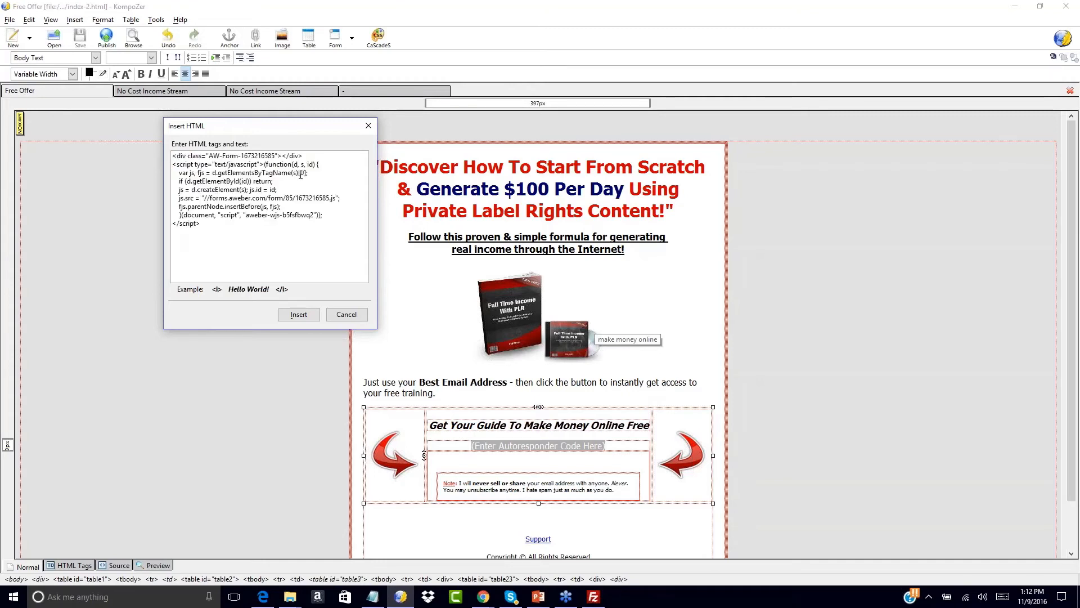
{"action": "left_click", "coordinate": [299, 315]}
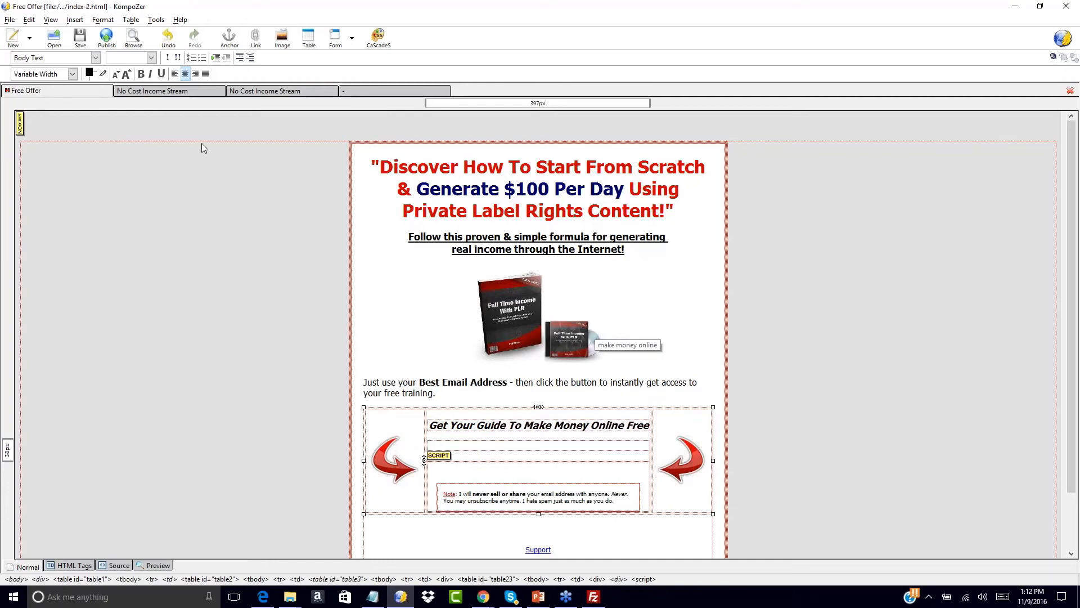
{"action": "left_click", "coordinate": [79, 38]}
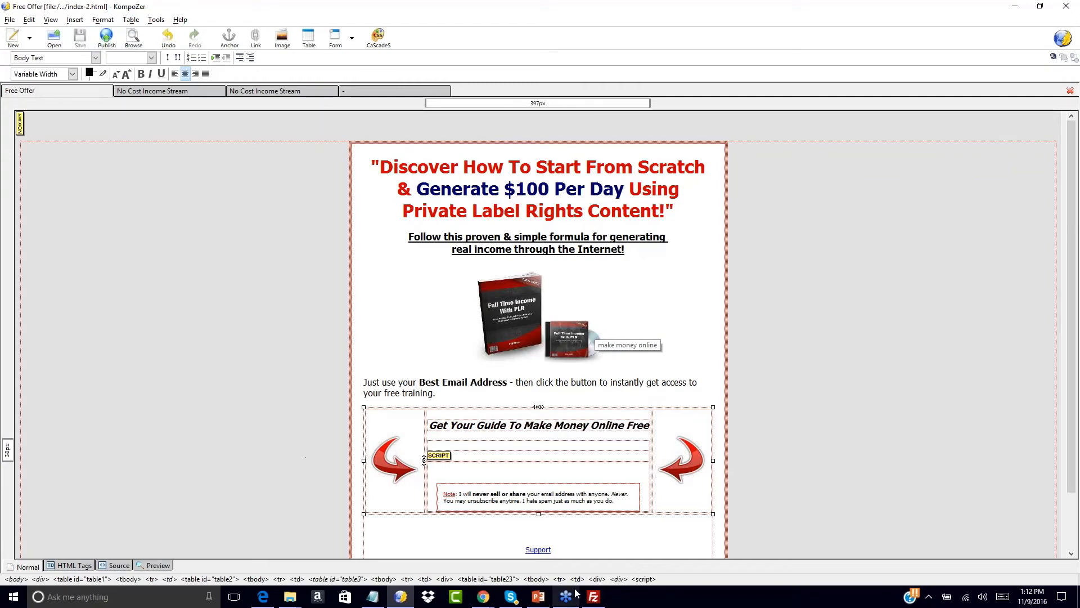
{"action": "left_click", "coordinate": [595, 597]}
- Upload index-2.html from the local Squeeze Page folder to freeoffer1 on the server
{"action": "left_click", "coordinate": [315, 398]}
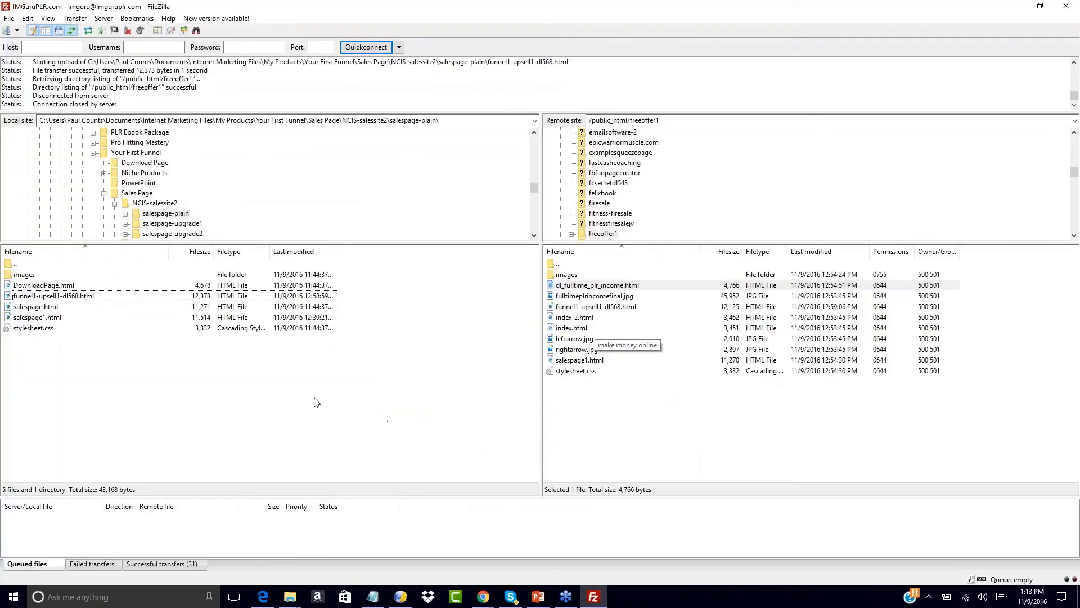
{"action": "double_click", "coordinate": [15, 264]}
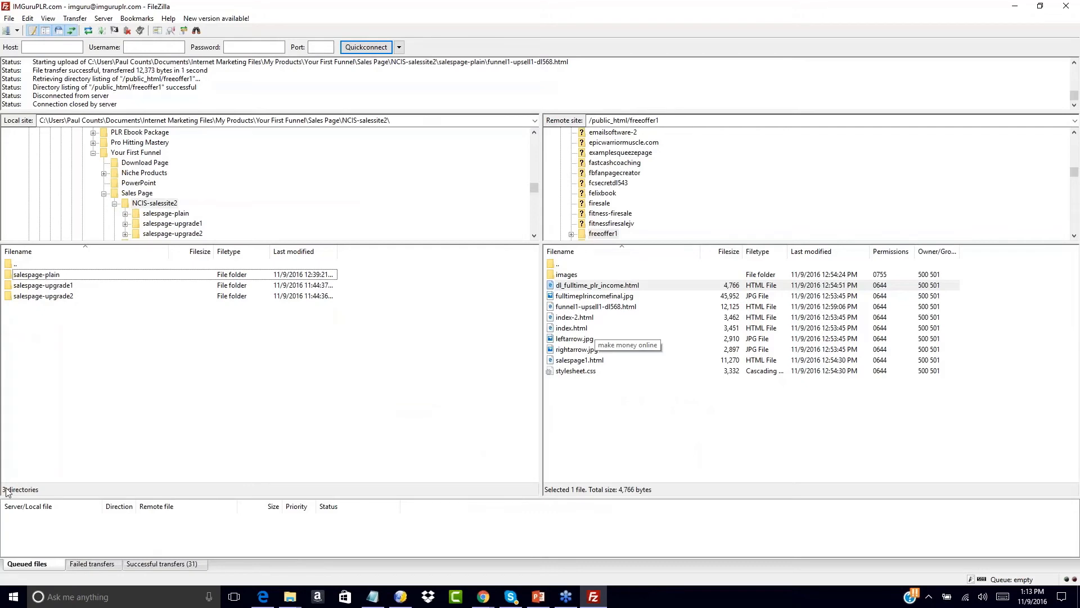
{"action": "double_click", "coordinate": [9, 266]}
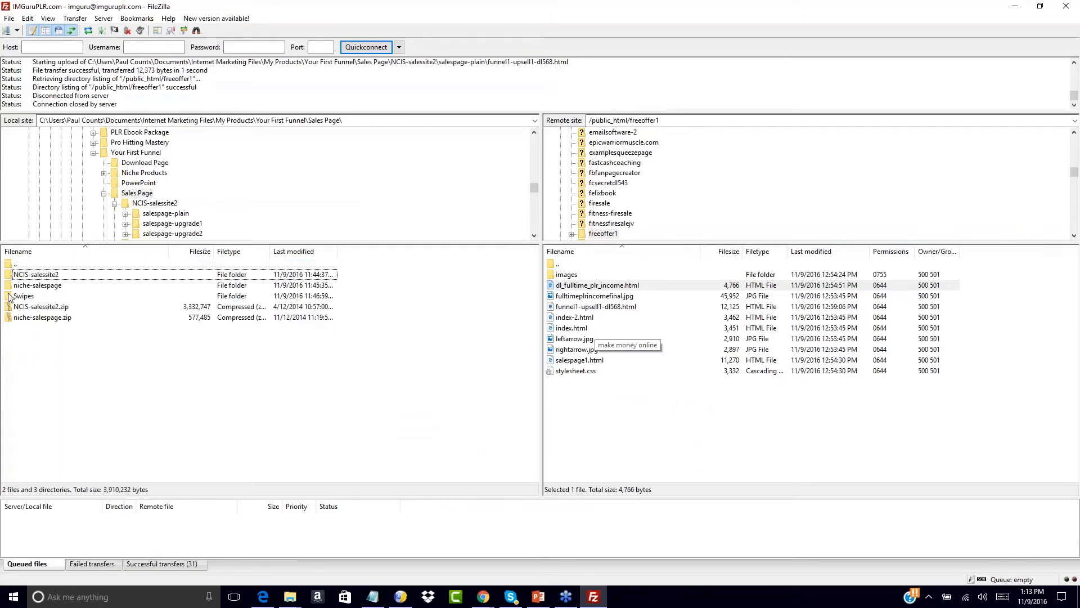
{"action": "double_click", "coordinate": [9, 267]}
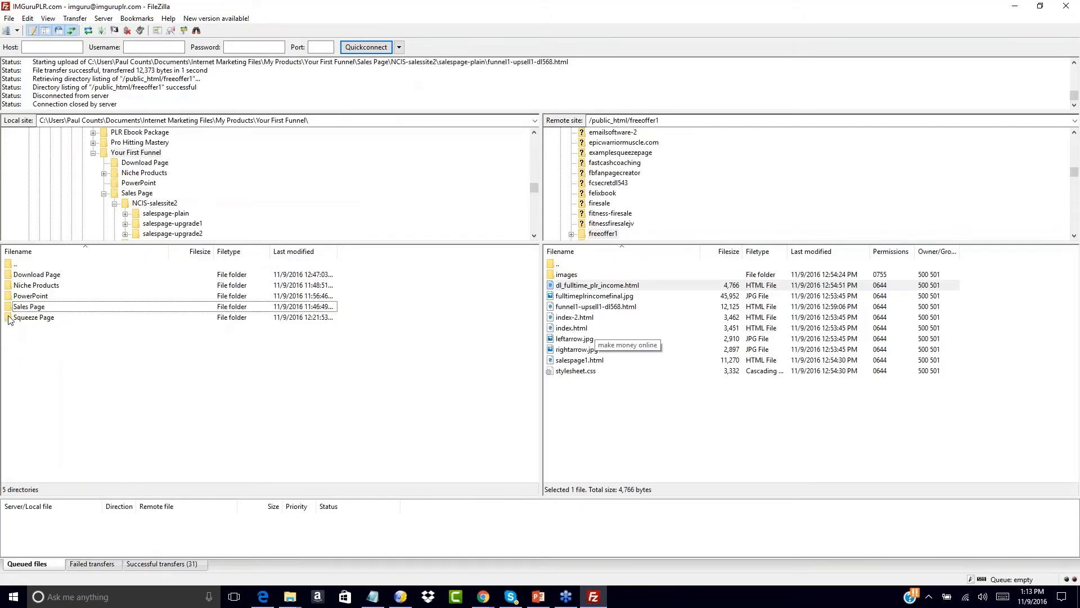
{"action": "double_click", "coordinate": [11, 318]}
{"action": "double_click", "coordinate": [9, 287]}
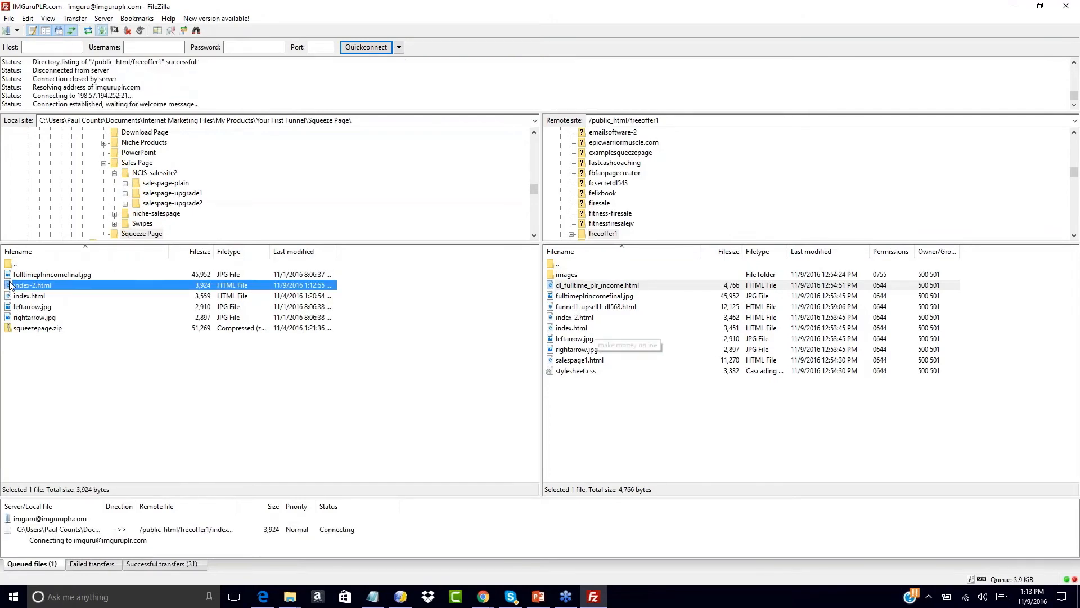
- Rename the old remote index.html to index-1a.html
{"action": "left_click", "coordinate": [561, 329]}
{"action": "right_click", "coordinate": [561, 331]}
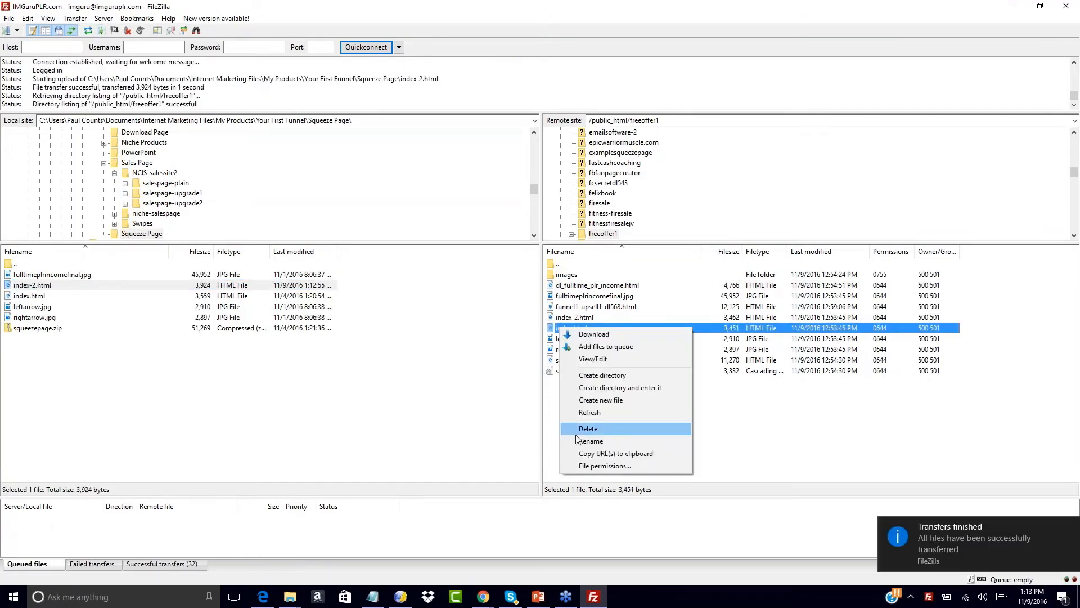
{"action": "left_click", "coordinate": [588, 438]}
{"action": "left_click", "coordinate": [573, 331]}
{"action": "type", "text": "-3"}
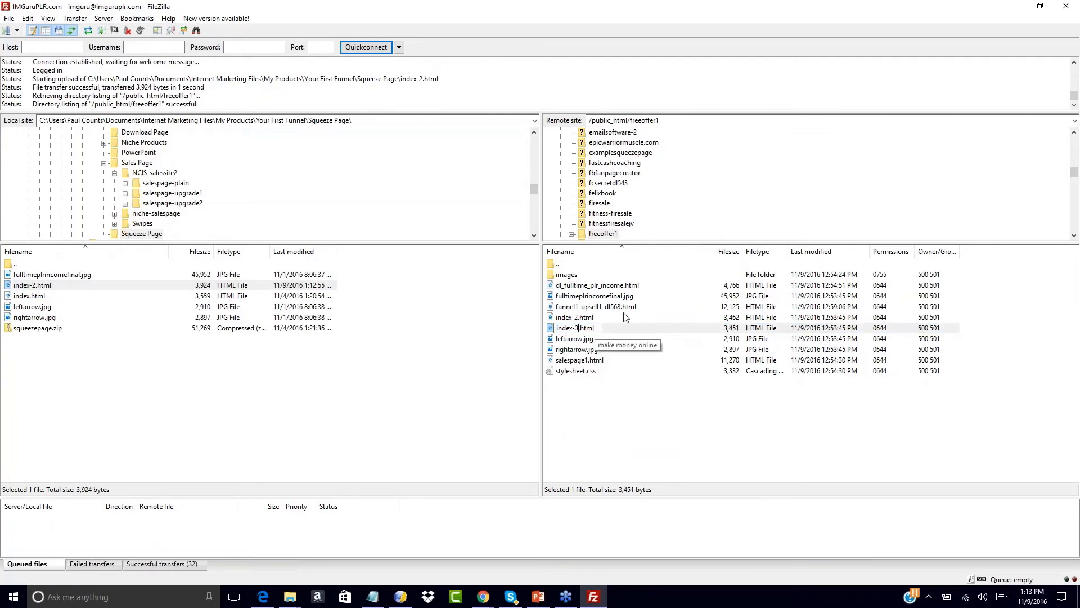
{"action": "key", "text": "BackSpace"}
{"action": "type", "text": "1a"}
{"action": "key", "text": "Return"}
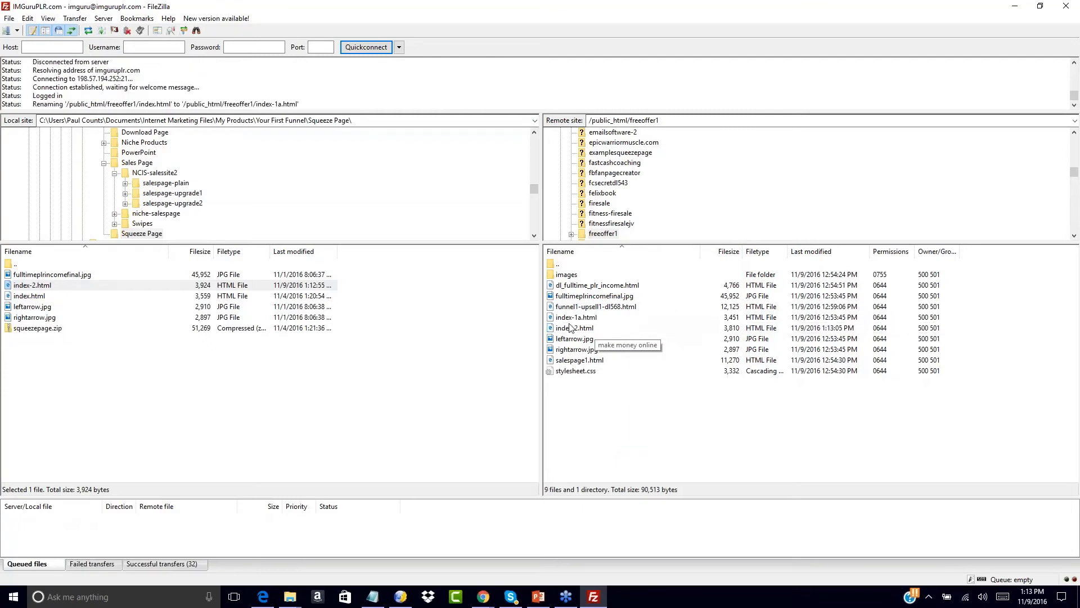
- Rename the uploaded index-2.html to index.html so it becomes the live page
{"action": "left_click", "coordinate": [572, 332]}
{"action": "right_click", "coordinate": [573, 332]}
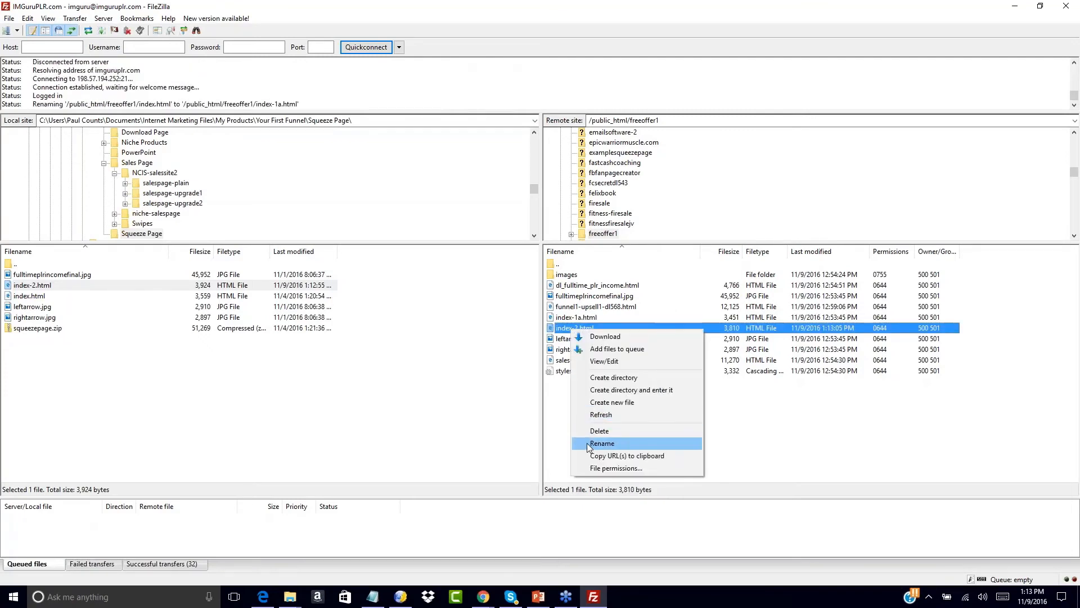
{"action": "left_click", "coordinate": [590, 447]}
{"action": "left_click", "coordinate": [579, 331]}
{"action": "key", "text": "BackSpace"}
{"action": "key", "text": "BackSpace"}
{"action": "left_click", "coordinate": [574, 410]}
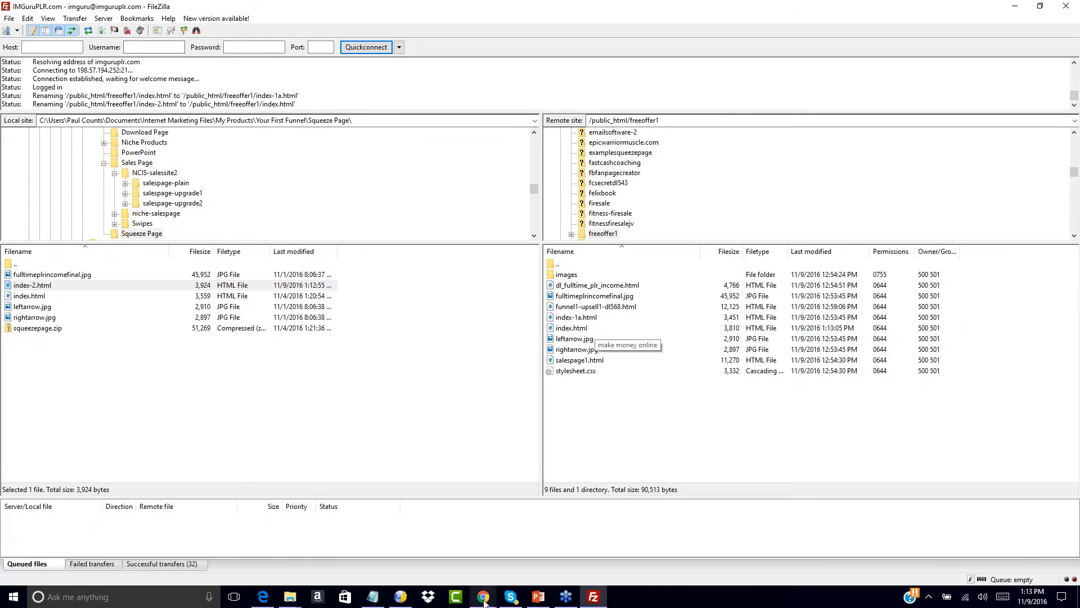
- In Chrome, load the freeoffer1 opt-in page by trimming the file name from the address
{"action": "mouse_move", "coordinate": [485, 600]}
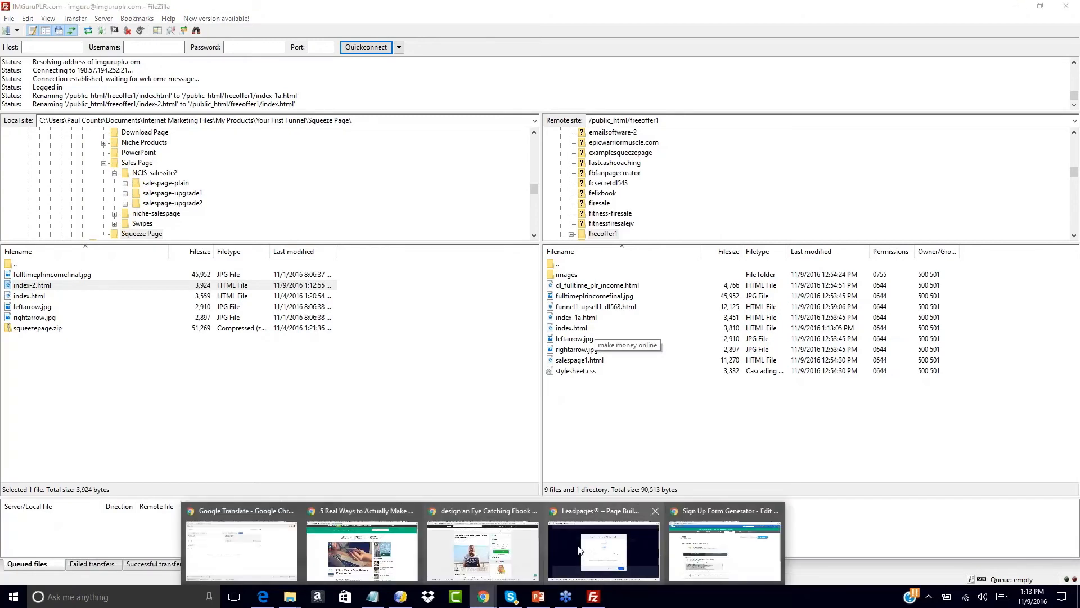
{"action": "left_click", "coordinate": [678, 557]}
{"action": "left_click", "coordinate": [290, 4]}
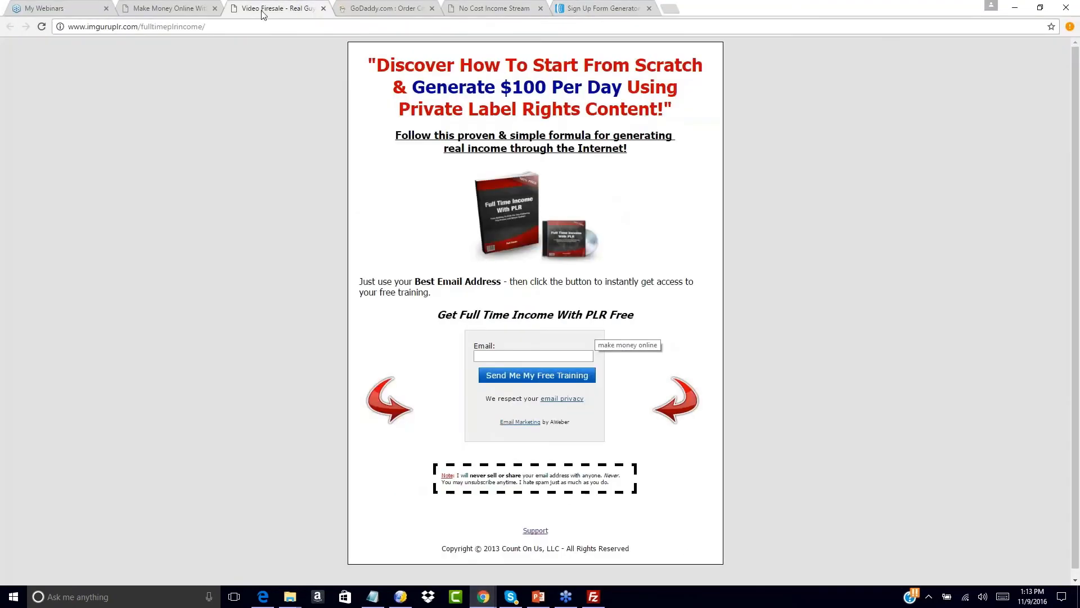
{"action": "left_click", "coordinate": [488, 6]}
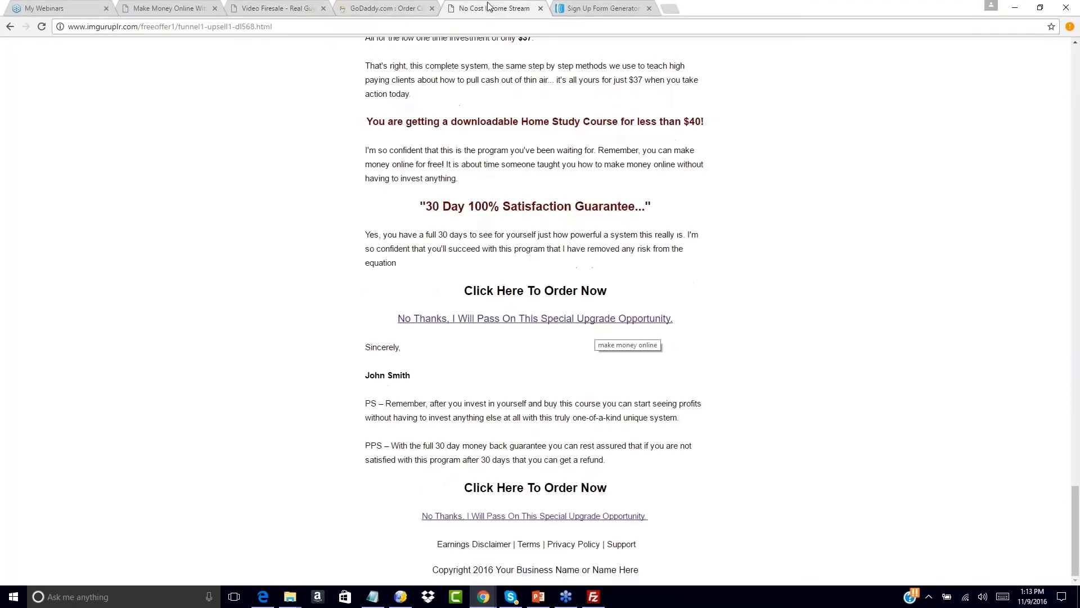
{"action": "left_click", "coordinate": [576, 7]}
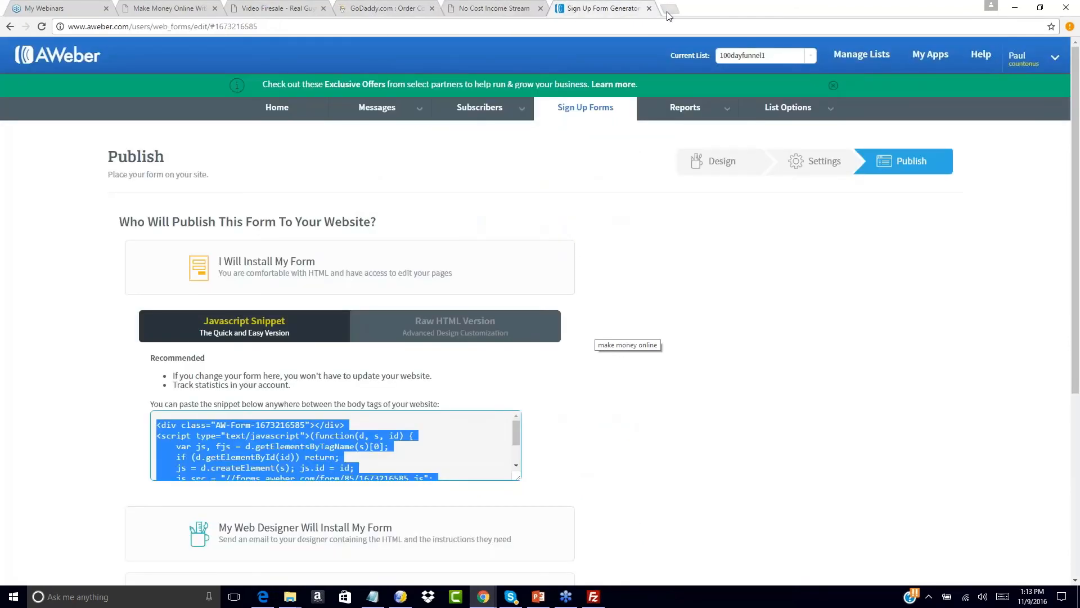
{"action": "left_click", "coordinate": [485, 7]}
{"action": "left_click_drag", "start_coordinate": [181, 27], "coordinate": [272, 26]}
{"action": "key", "text": "BackSpace"}
{"action": "key", "text": "Return"}
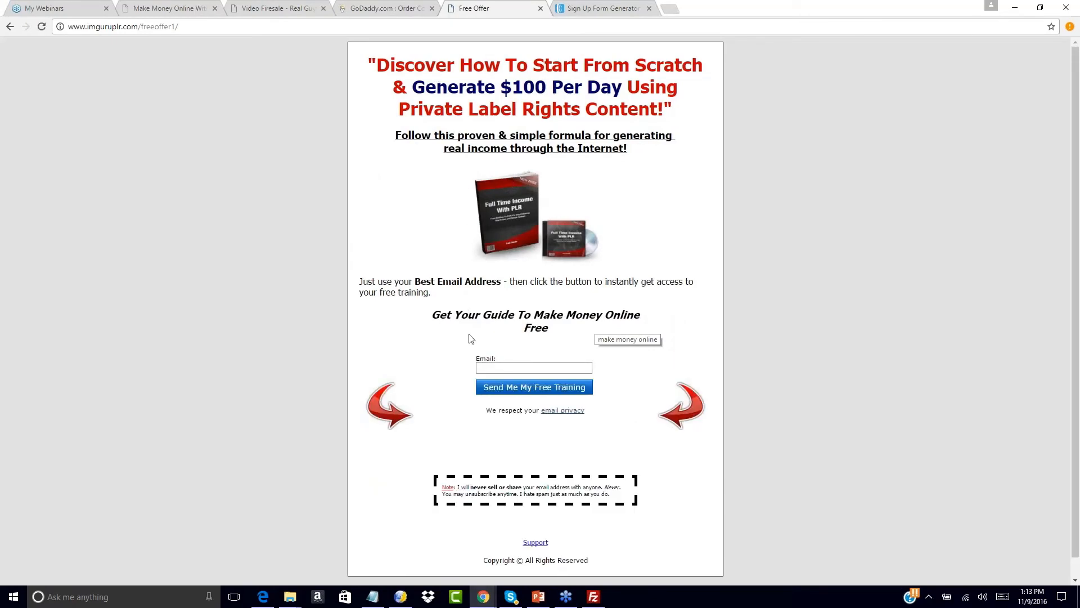
- Test the opt-in form by signing up with a saved e-mail address
{"action": "left_click", "coordinate": [499, 368]}
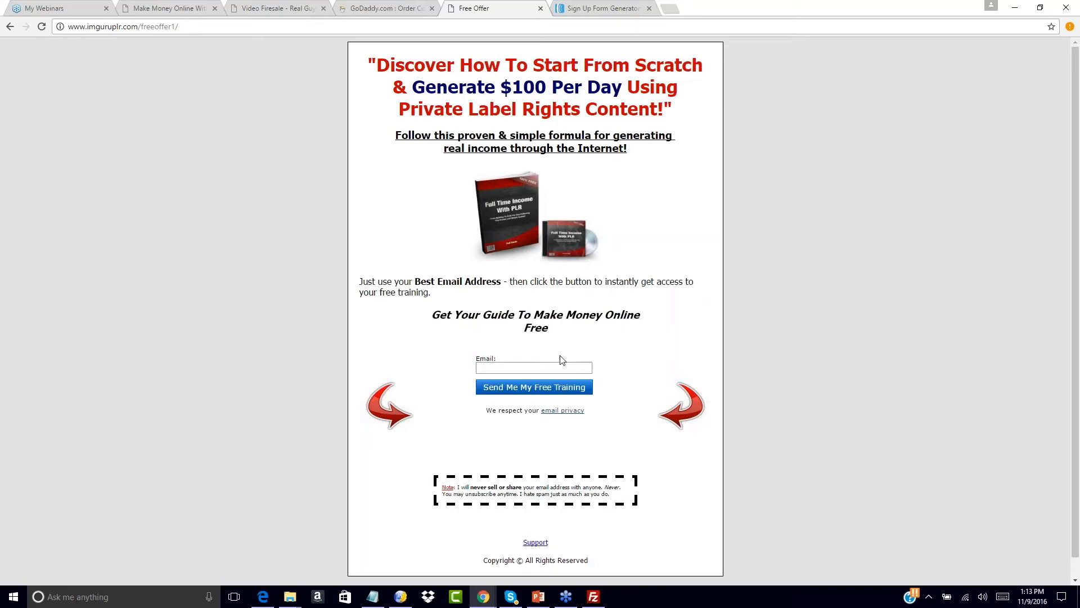
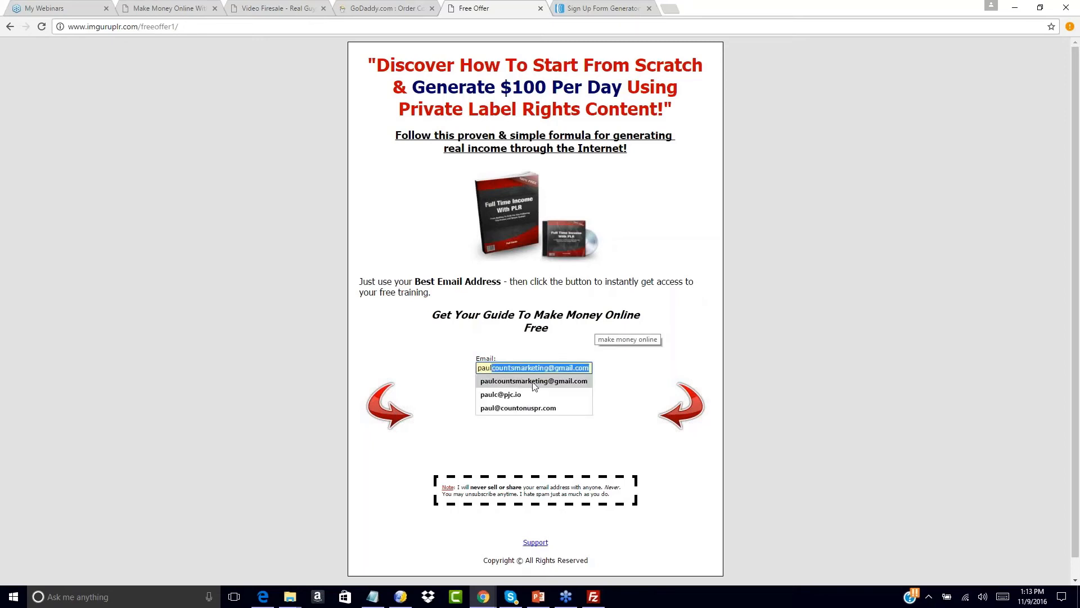
{"action": "left_click", "coordinate": [536, 382]}
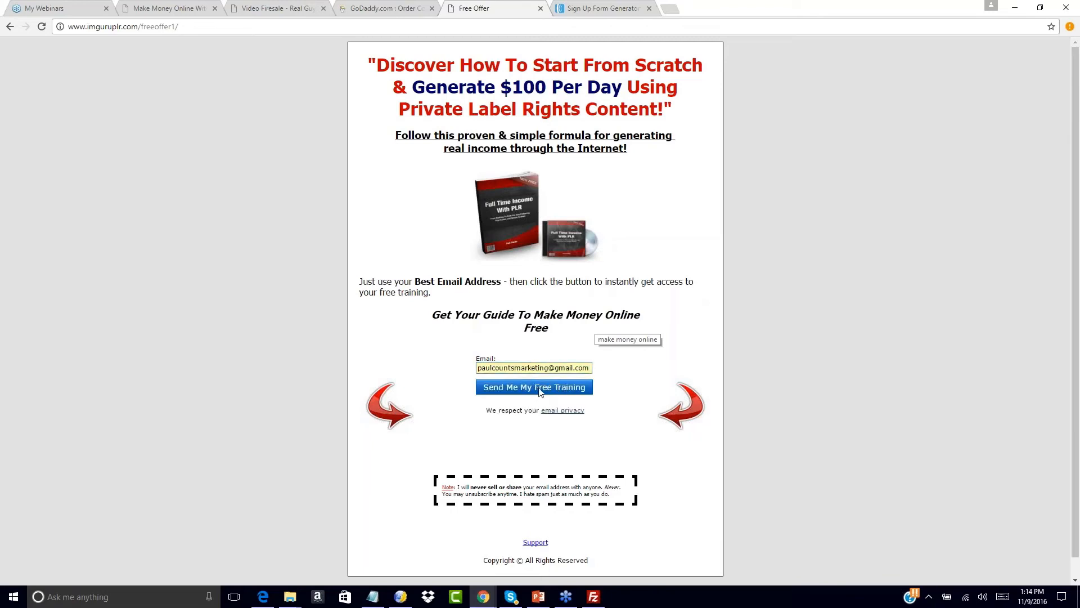
{"action": "left_click", "coordinate": [538, 390]}
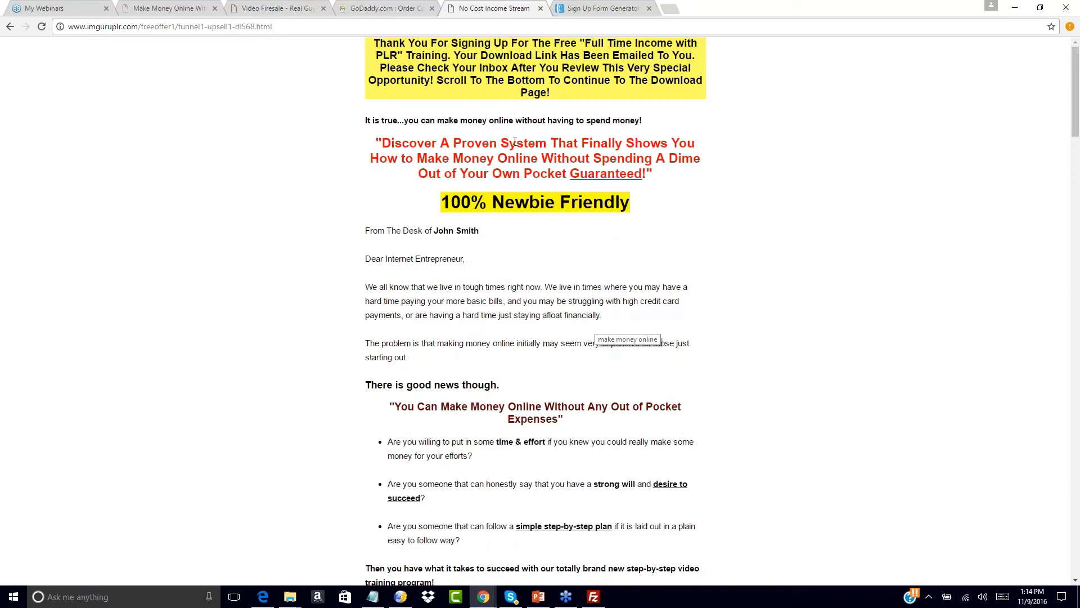
- Revisit the opt-in and download upsell pages, then return to the AWeber sign-up form publish page
{"action": "left_click", "coordinate": [603, 8]}
{"action": "scroll", "coordinate": [744, 274], "scroll_direction": "down", "scroll_amount": 3}
{"action": "left_click", "coordinate": [745, 274]}
{"action": "scroll", "coordinate": [744, 274], "scroll_direction": "up", "scroll_amount": 5}
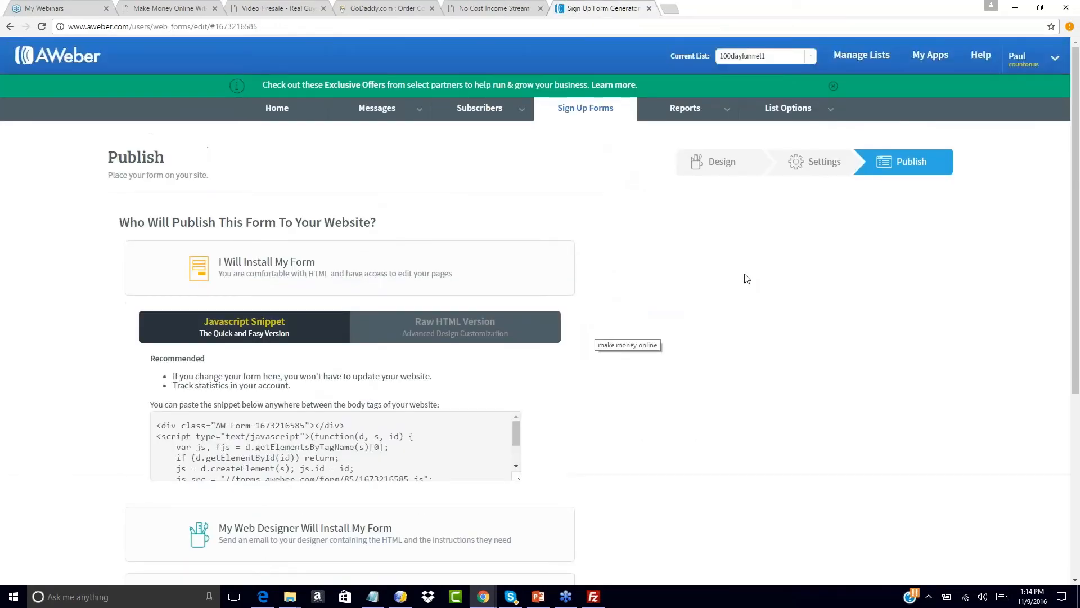
{"action": "left_click", "coordinate": [532, 7]}
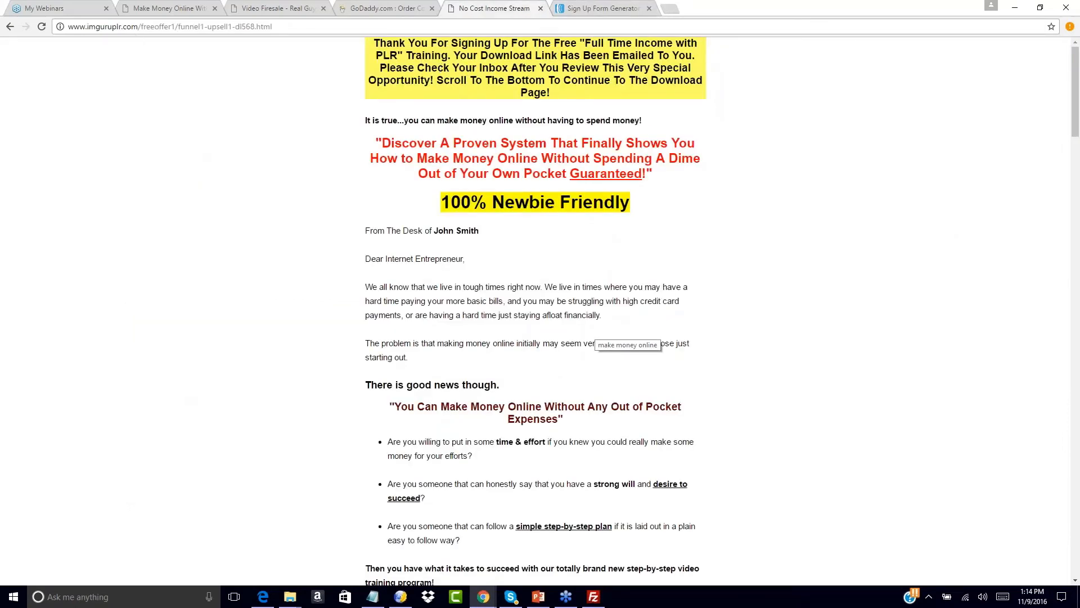
{"action": "left_click", "coordinate": [10, 27]}
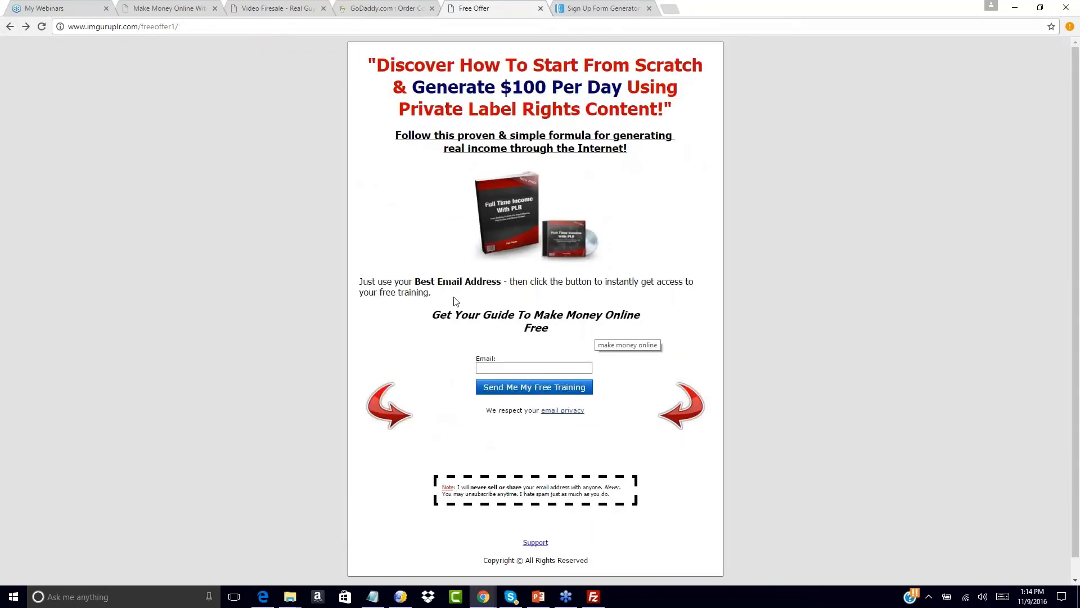
{"action": "left_click", "coordinate": [500, 367]}
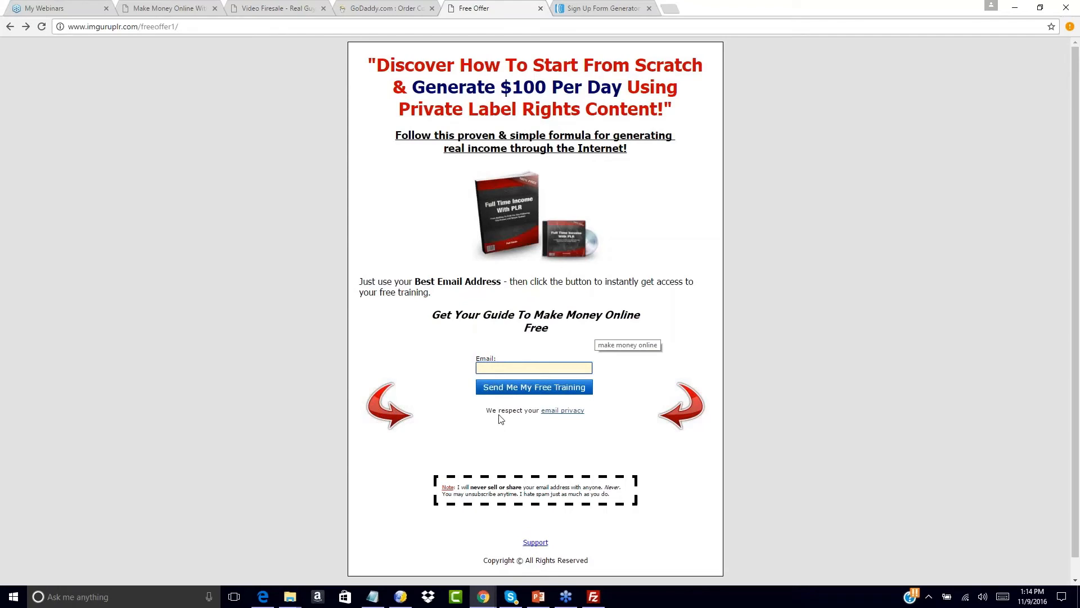
{"action": "left_click", "coordinate": [598, 7]}
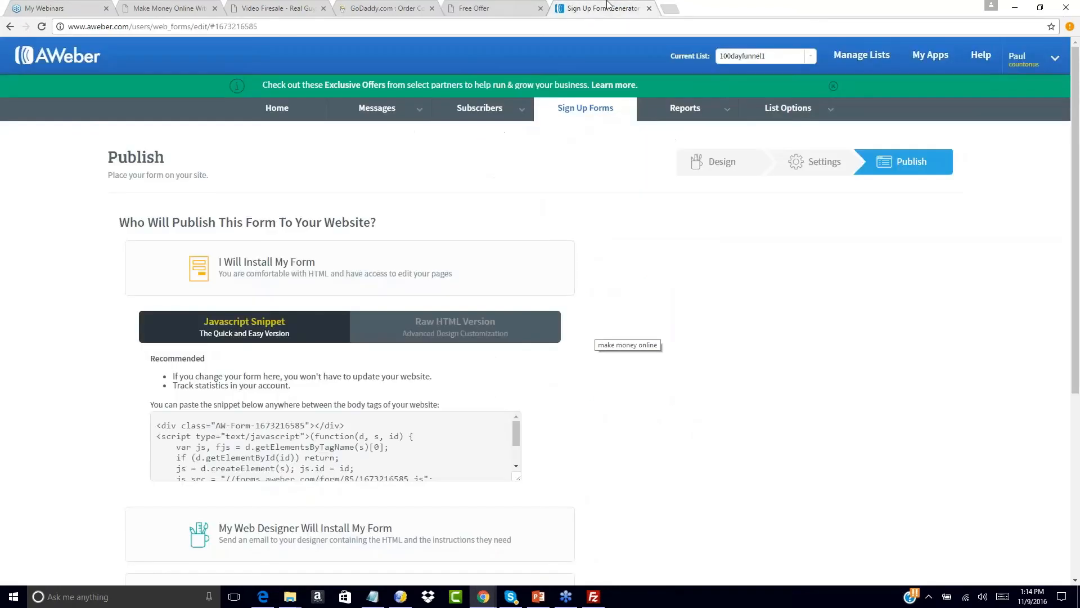
{"action": "left_click", "coordinate": [521, 5]}
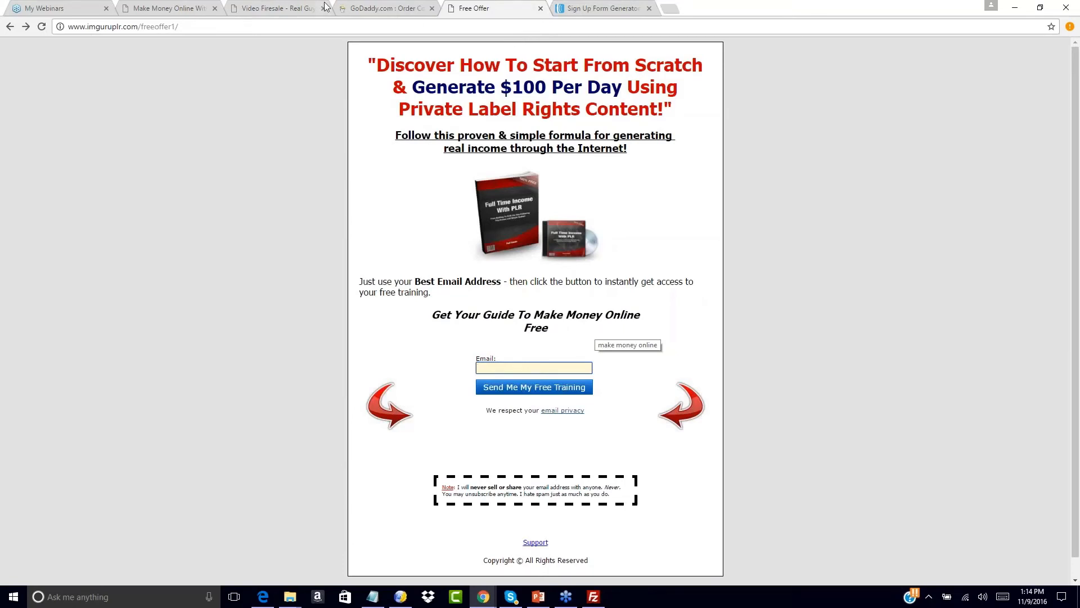
{"action": "left_click", "coordinate": [26, 27]}
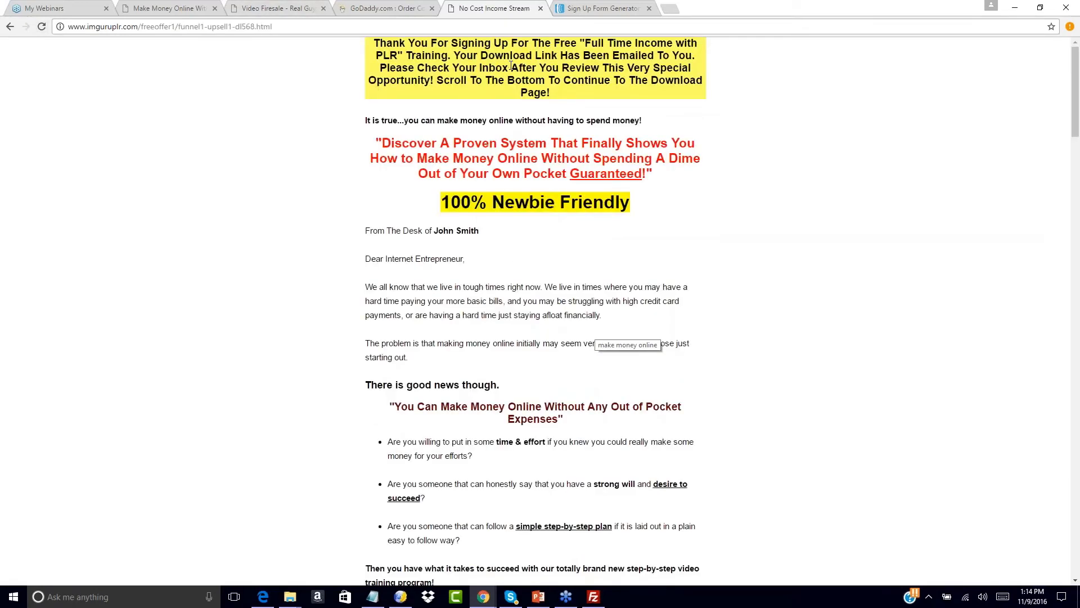
{"action": "left_click", "coordinate": [622, 5]}
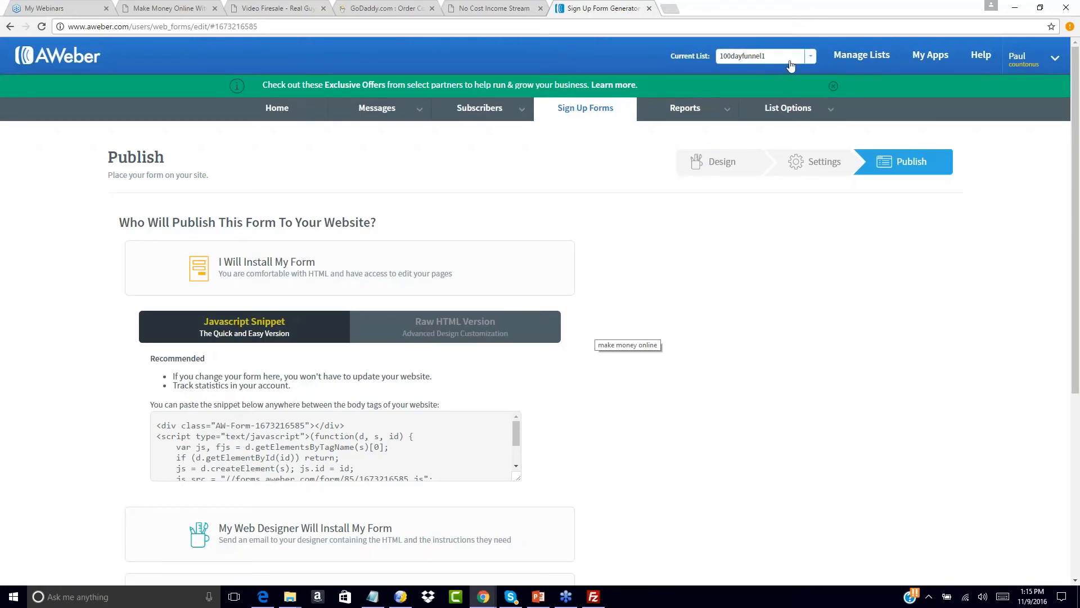
- Make 100dayfunnel1 the current list and create a new plain-text message from Drafts
{"action": "left_click", "coordinate": [812, 63]}
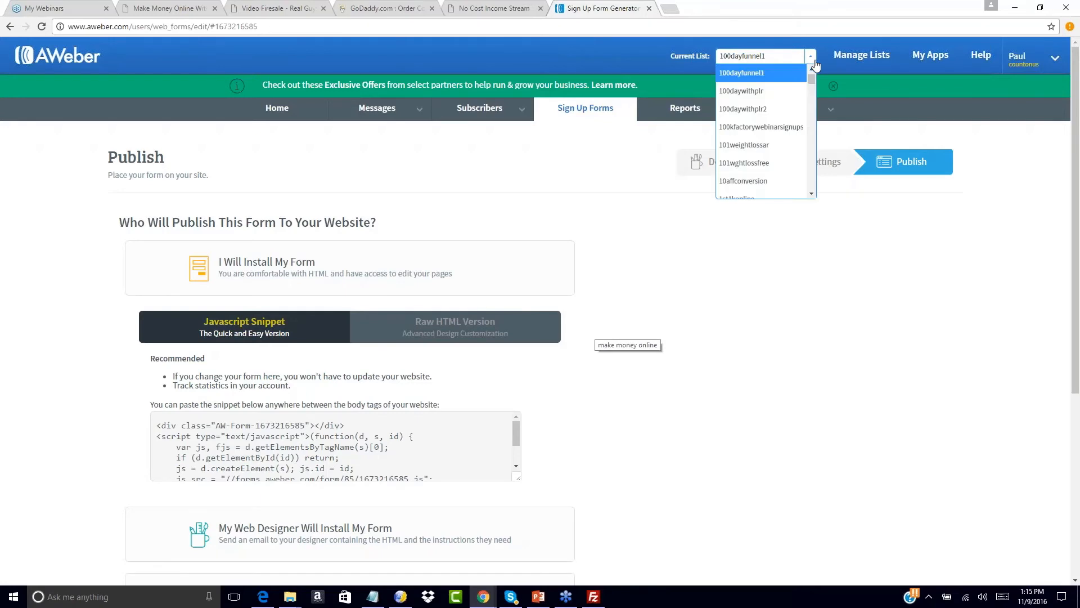
{"action": "left_click", "coordinate": [747, 77]}
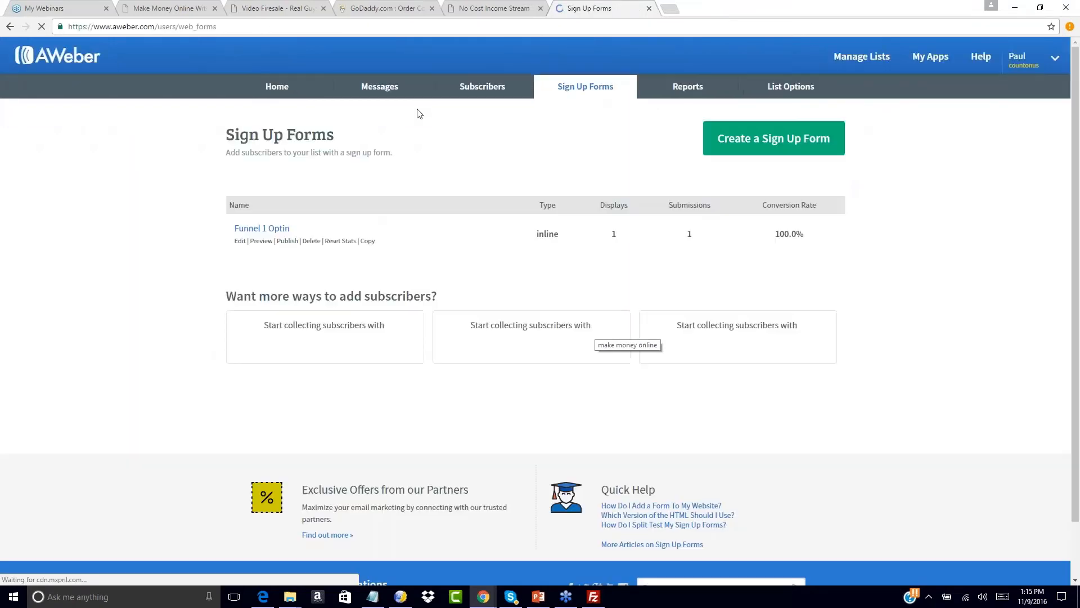
{"action": "mouse_move", "coordinate": [414, 108]}
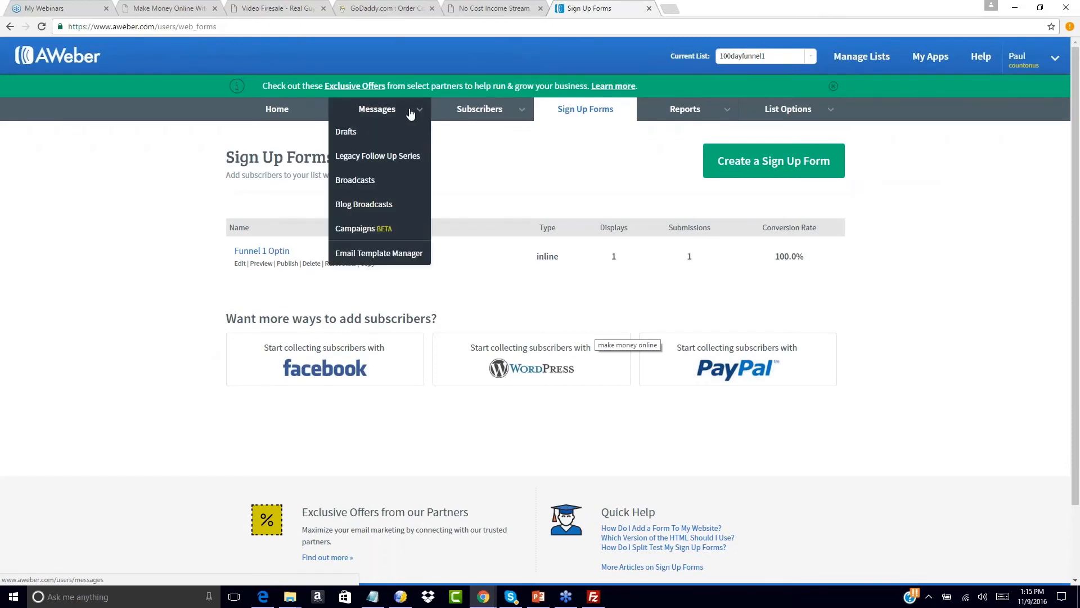
{"action": "left_click", "coordinate": [352, 133]}
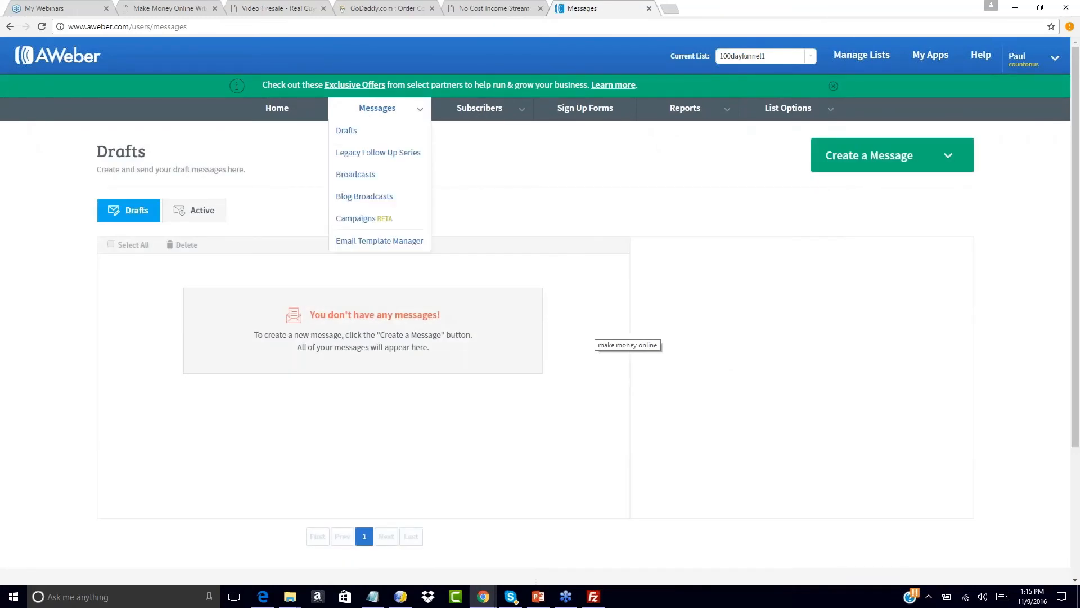
{"action": "left_click", "coordinate": [949, 159]}
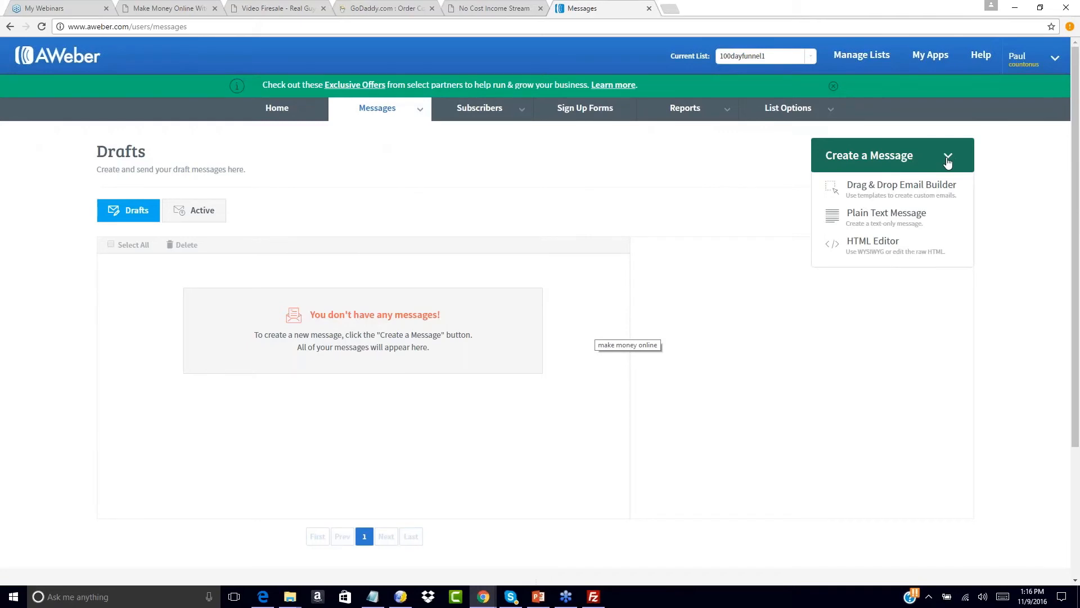
{"action": "left_click", "coordinate": [878, 217]}
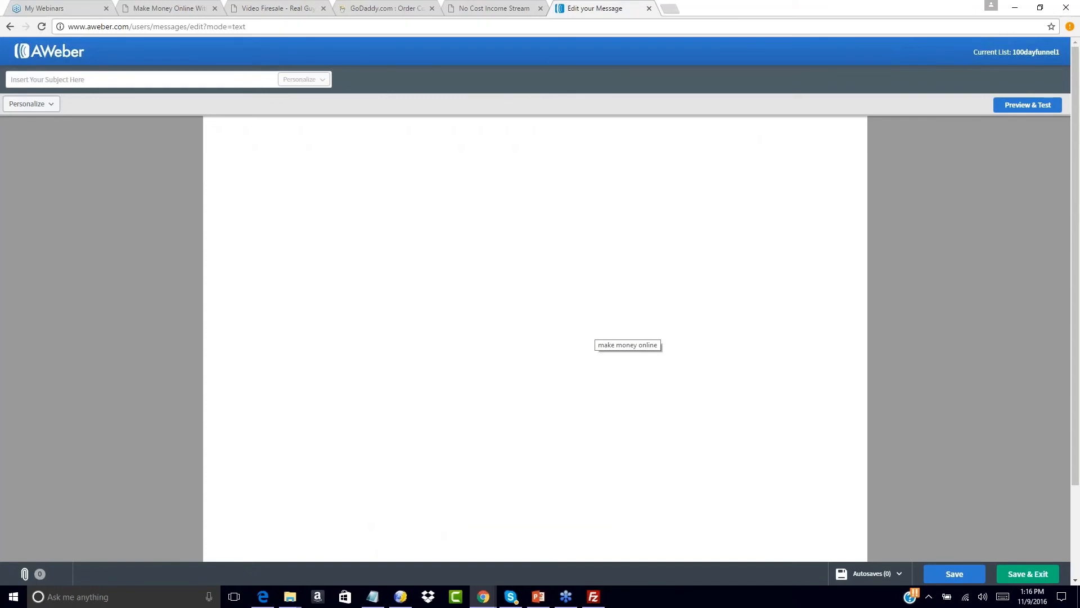
- Type the greeting and thank-you paragraph about the free report teaching $100 per day with PLR
{"action": "left_click", "coordinate": [354, 141]}
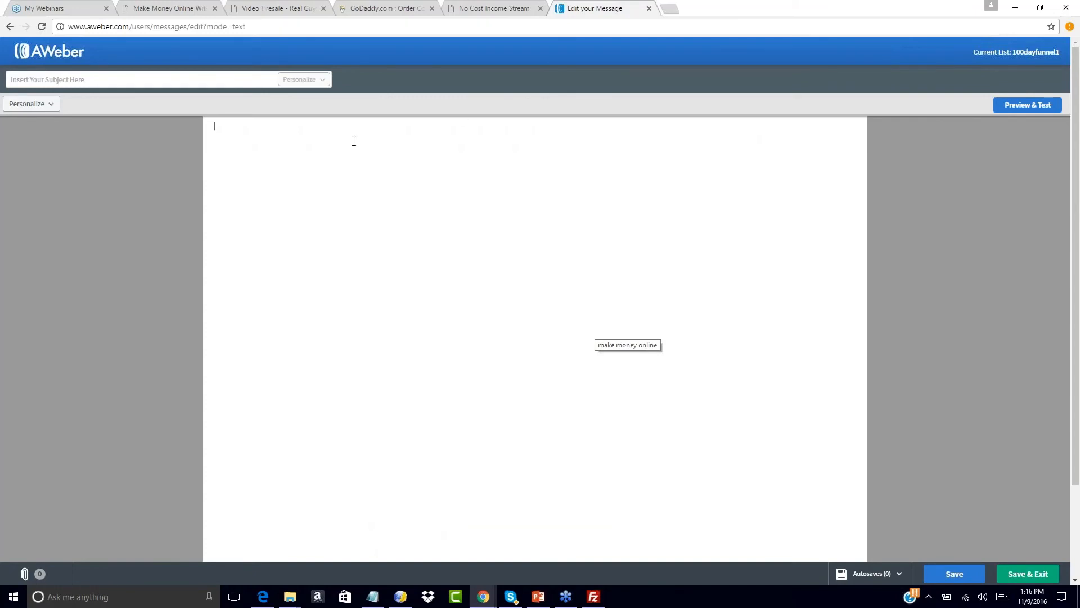
{"action": "left_click", "coordinate": [372, 596]}
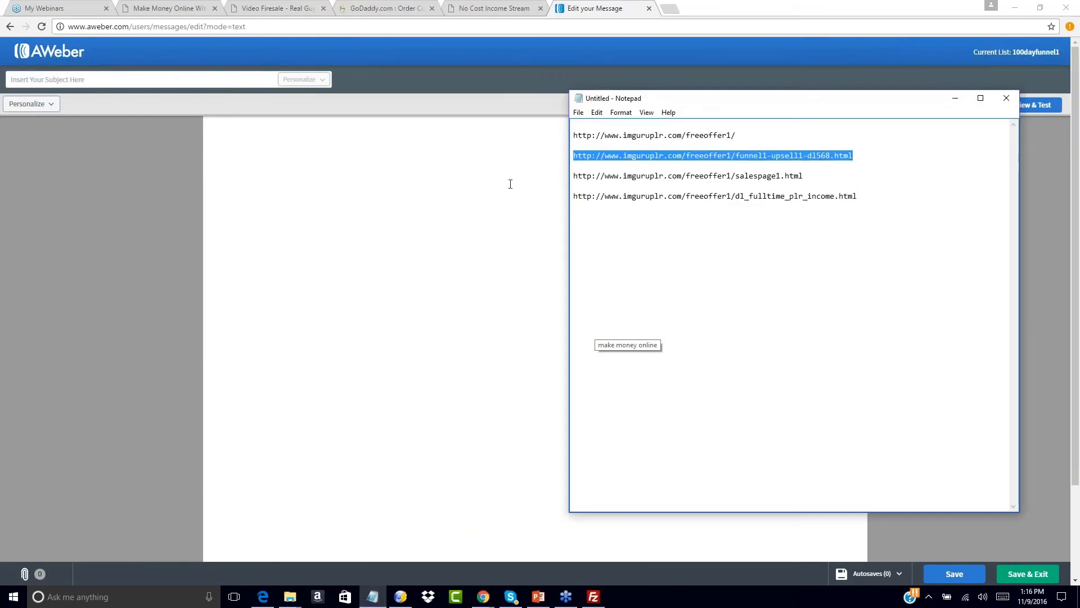
{"action": "left_click", "coordinate": [366, 166]}
{"action": "type", "text": "Hello"}
{"action": "type", "text": "hanks you f"}
{"action": "key", "text": "BackSpace"}
{"action": "key", "text": "BackSpace"}
{"action": "key", "text": "BackSpace"}
{"action": "key", "text": "BackSpace"}
{"action": "key", "text": "BackSpace"}
{"action": "key", "text": "BackSpace"}
{"action": "key", "text": "BackSpace"}
{"action": "type", "text": "you for signi"}
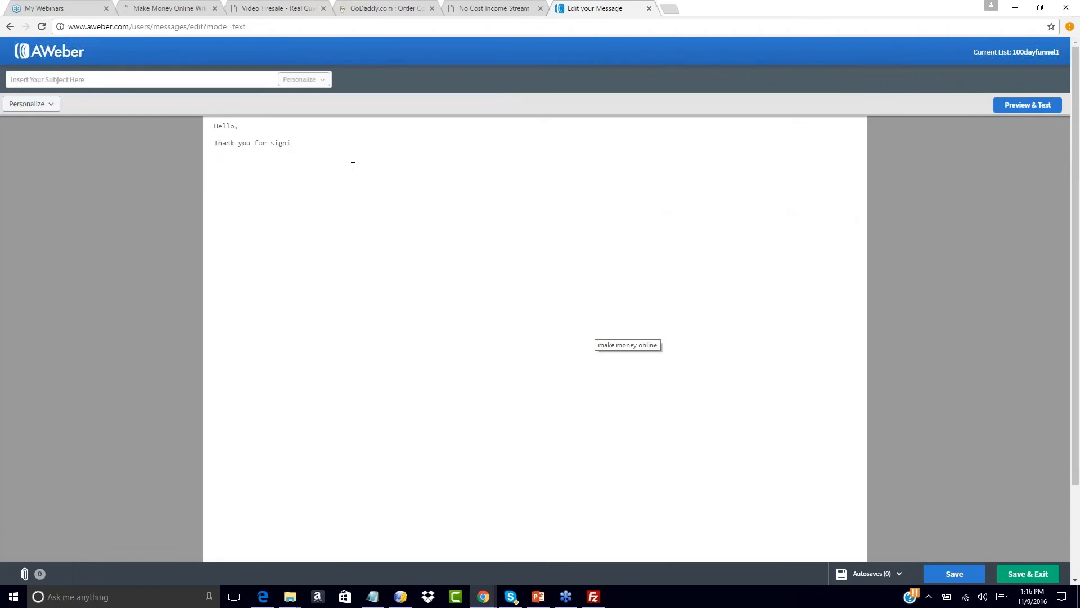
{"action": "type", "text": "ng up for mjy fr"}
{"action": "key", "text": "BackSpace"}
{"action": "key", "text": "BackSpace"}
{"action": "type", "text": "y free report and training teachingt h"}
{"action": "key", "text": "BackSpace"}
{"action": "key", "text": "BackSpace"}
{"action": "key", "text": "BackSpace"}
{"action": "type", "text": "you how to make $100 per d"}
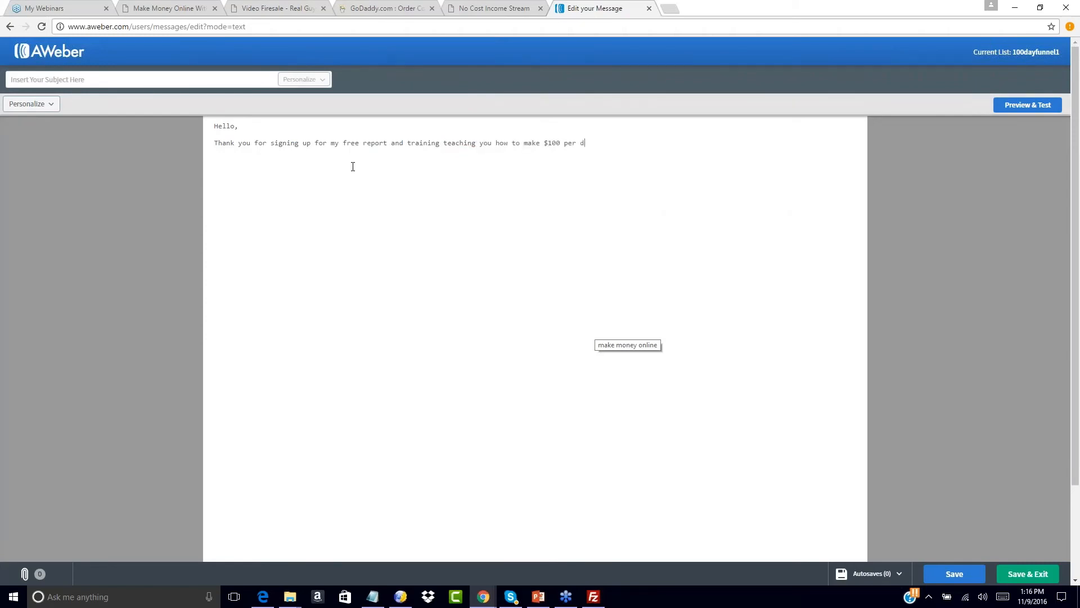
{"action": "type", "text": "ay with PLR content.  "}
{"action": "type", "text": "You can downloa"}
{"action": "type", "text": "r fr"}
{"action": "type", "text": "ee report a"}
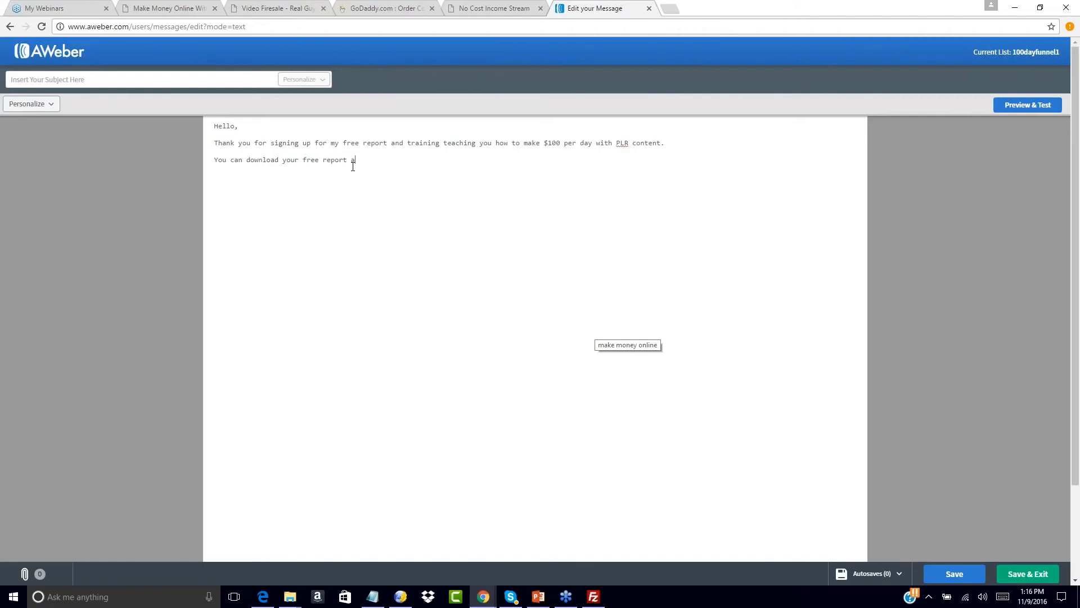
{"action": "type", "text": "nd audio interview at the link below:"}
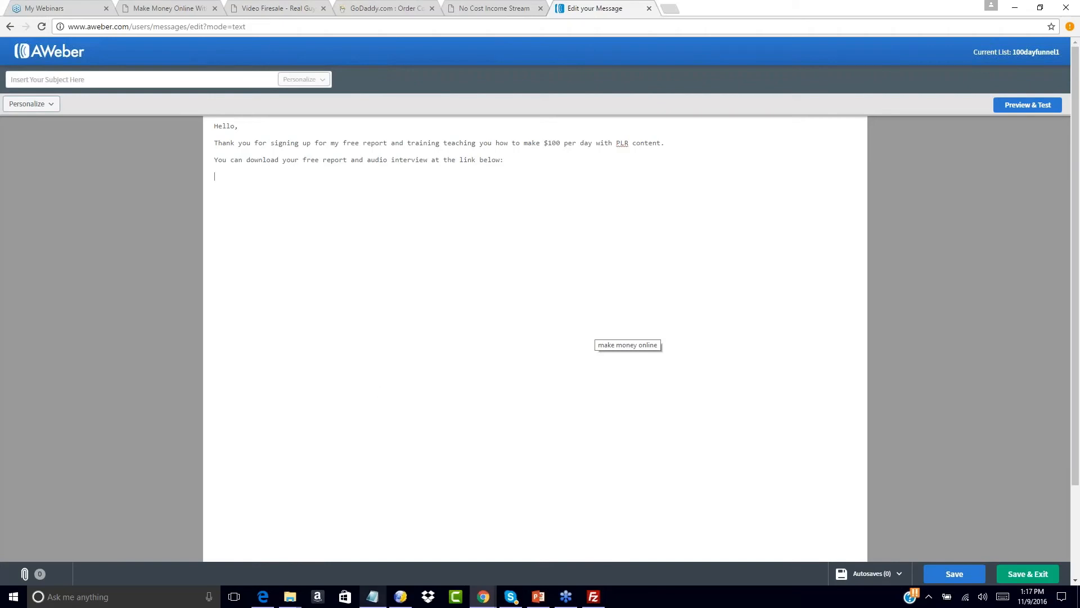
{"action": "left_click", "coordinate": [373, 597]}
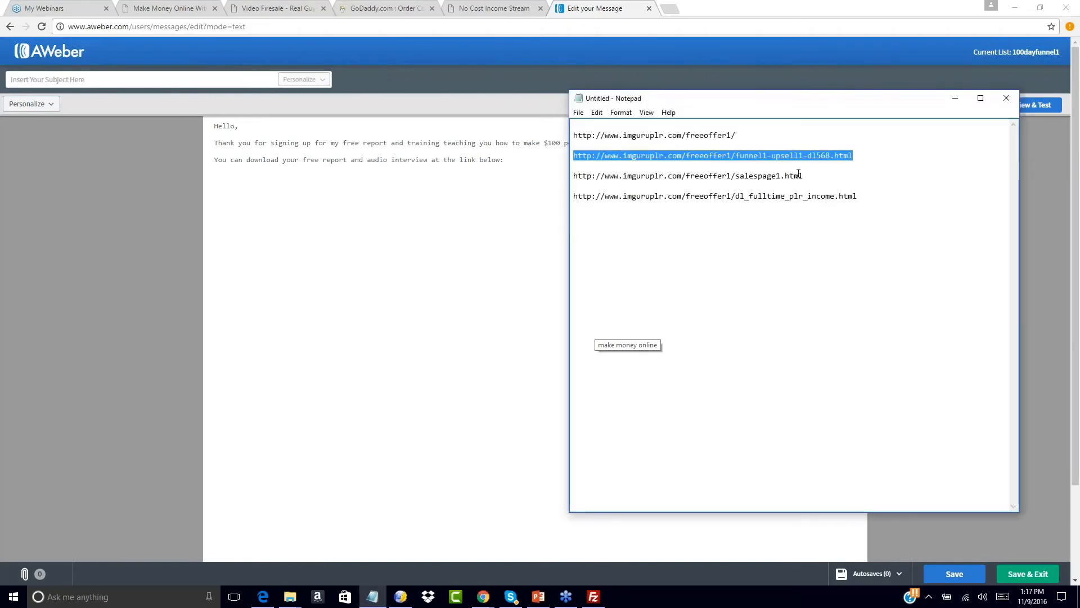
{"action": "left_click_drag", "start_coordinate": [864, 196], "coordinate": [570, 204]}
{"action": "key", "text": "ctrl+c"}
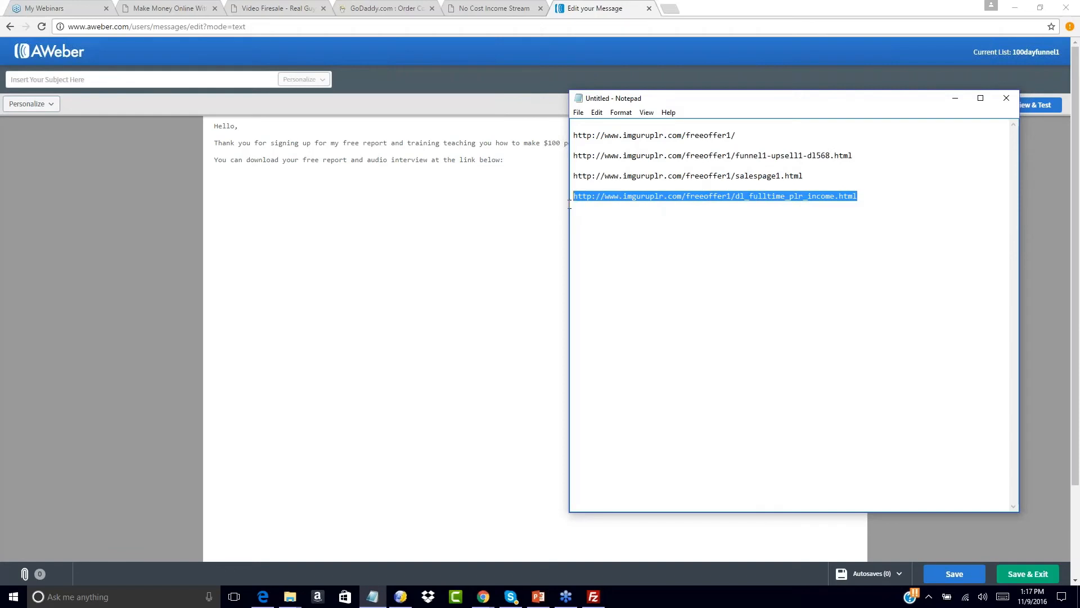
{"action": "left_click", "coordinate": [248, 181]}
{"action": "key", "text": "ctrl+v"}
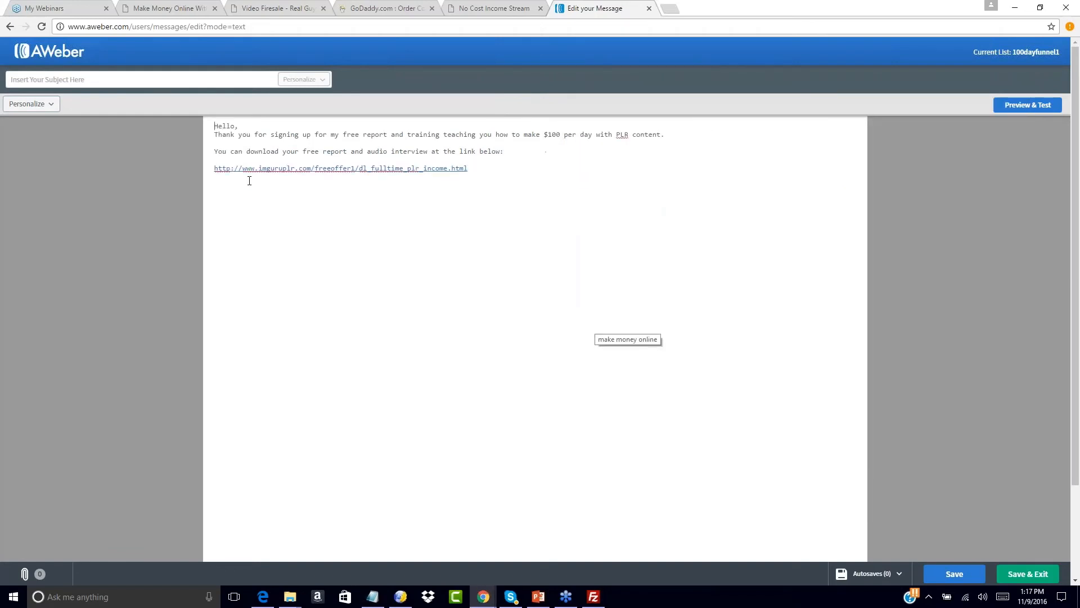
{"action": "left_click", "coordinate": [489, 168]}
- Add the reply invitation, a 'watch your inbox' line, and sign off with the sender's name
{"action": "type", "text": "If you need anything at all or have questions for me please respond to this email, and"}
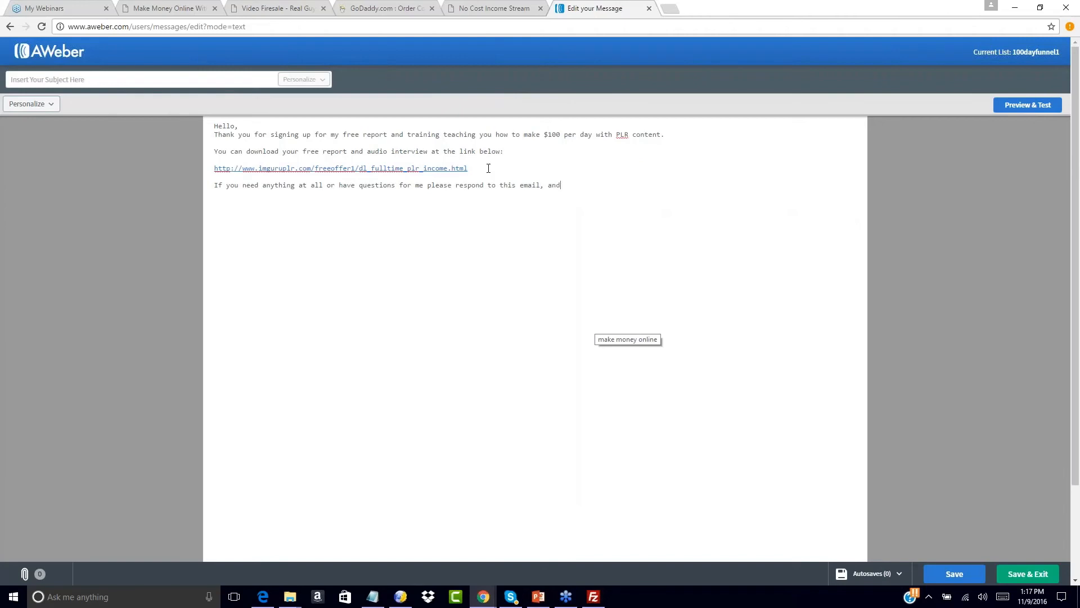
{"action": "type", "text": " I will ansewr you"}
{"action": "key", "text": "BackSpace"}
{"action": "key", "text": "BackSpace"}
{"action": "key", "text": "BackSpace"}
{"action": "key", "text": "BackSpace"}
{"action": "key", "text": "BackSpace"}
{"action": "type", "text": "er you directly."}
{"action": "key", "text": "Return"}
{"action": "key", "text": "Return"}
{"action": "type", "text": "Watch your inbox for the c"}
{"action": "type", "text": "oming da"}
{"action": "key", "text": "BackSpace"}
{"action": "key", "text": "BackSpace"}
{"action": "key", "text": "BackSpace"}
{"action": "key", "text": "BackSpace"}
{"action": "key", "text": "BackSpace"}
{"action": "key", "text": "BackSpace"}
{"action": "key", "text": "BackSpace"}
{"action": "key", "text": "BackSpace"}
{"action": "key", "text": "BackSpace"}
{"action": "type", "text": "ne"}
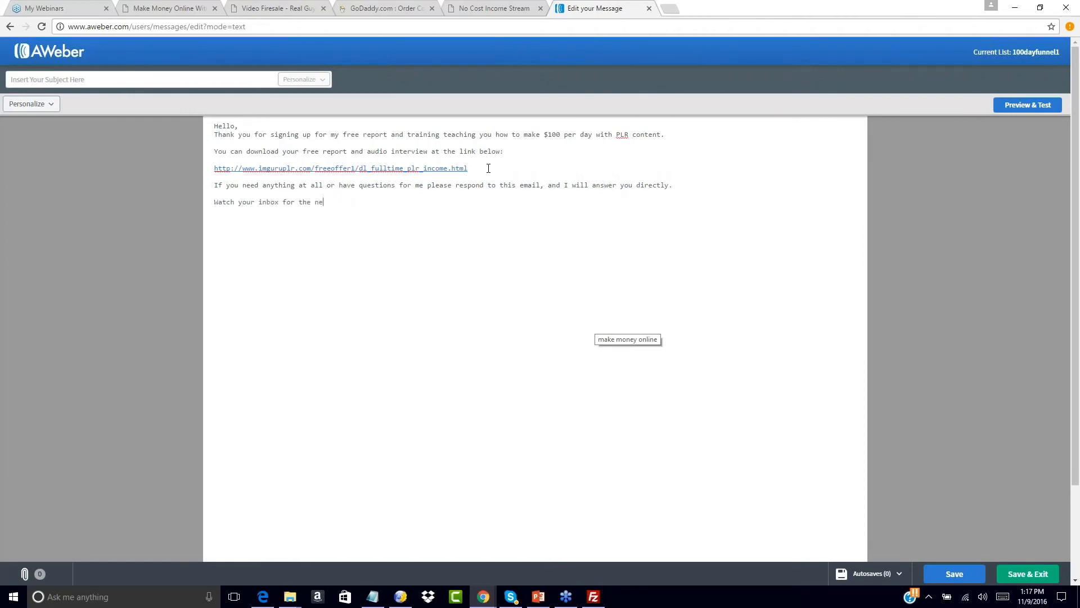
{"action": "type", "text": "xt few days"}
{"action": "type", "text": " as I will have more value "}
{"action": "type", "text": "to offer you. "}
{"action": "type", "text": "Thank yo"}
{"action": "key", "text": "Return"}
{"action": "type", "text": "Ed"}
{"action": "key", "text": "BackSpace"}
{"action": "key", "text": "BackSpace"}
{"action": "key", "text": "BackSpace"}
{"action": "type", "text": "John Smith"}
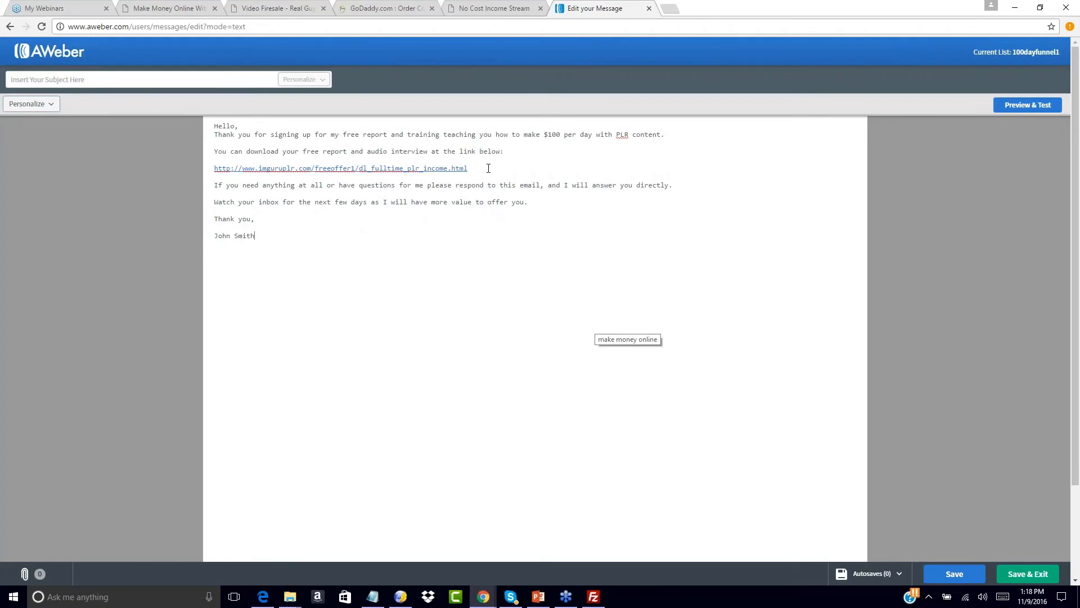
- Add a blank line after Hello, set subject 'Download Your Free Training Inside', and Save & Exit
{"action": "left_click", "coordinate": [263, 122]}
{"action": "key", "text": "Return"}
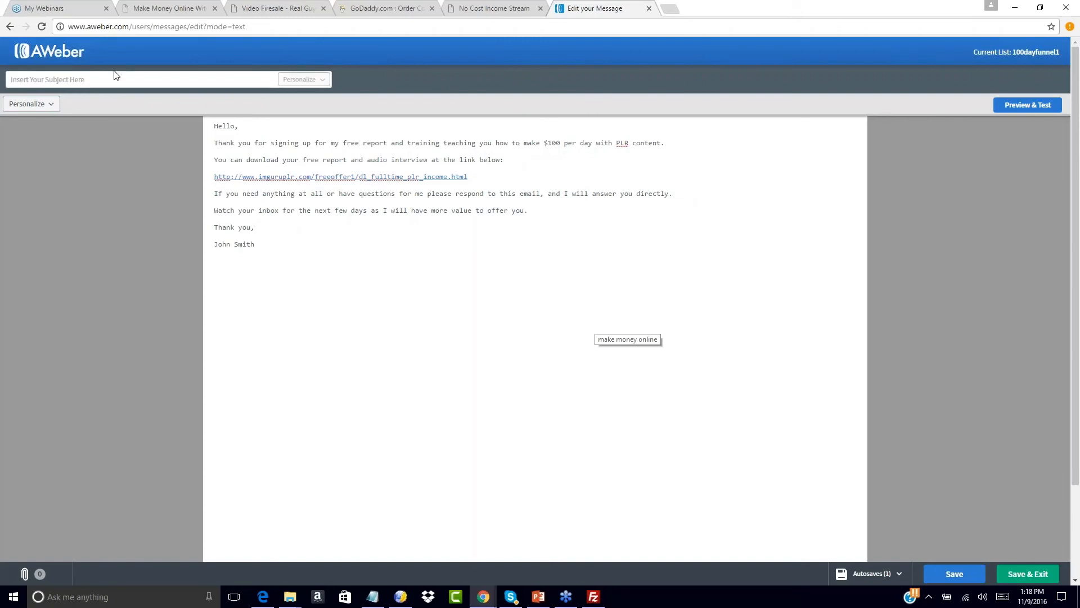
{"action": "left_click", "coordinate": [95, 79]}
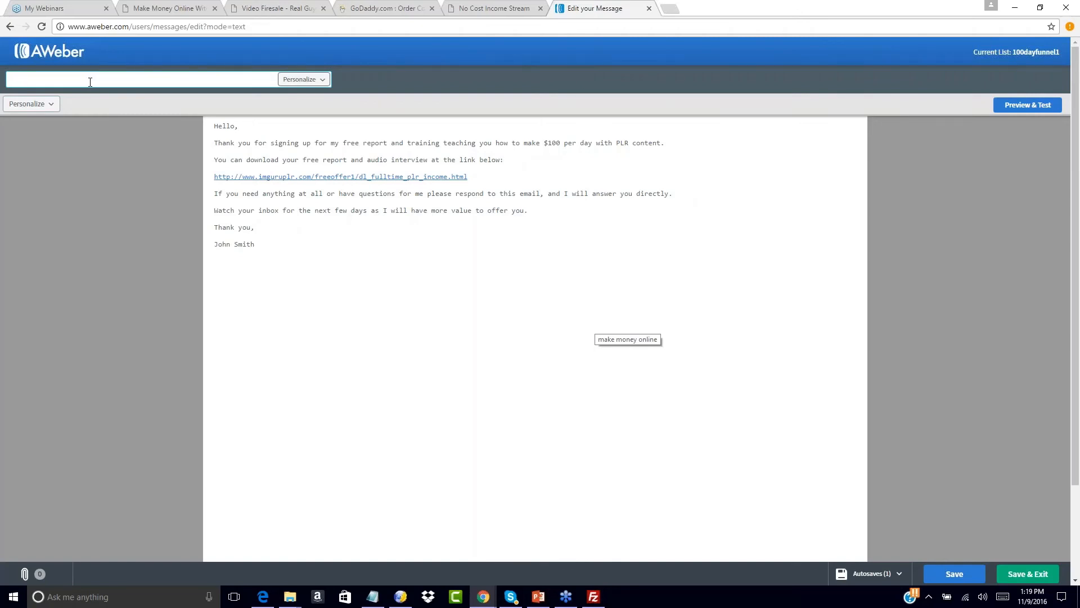
{"action": "type", "text": "our Free R"}
{"action": "key", "text": "BackSpace"}
{"action": "key", "text": "BackSpace"}
{"action": "key", "text": "BackSpace"}
{"action": "key", "text": "BackSpace"}
{"action": "key", "text": "BackSpace"}
{"action": "type", "text": "Download Link Is Bel"}
{"action": "key", "text": "BackSpace"}
{"action": "key", "text": "BackSpace"}
{"action": "key", "text": "BackSpace"}
{"action": "type", "text": "Inside"}
{"action": "key", "text": "BackSpace"}
{"action": "key", "text": "BackSpace"}
{"action": "key", "text": "BackSpace"}
{"action": "key", "text": "BackSpace"}
{"action": "key", "text": "BackSpace"}
{"action": "key", "text": "BackSpace"}
{"action": "key", "text": "BackSpace"}
{"action": "key", "text": "BackSpace"}
{"action": "key", "text": "BackSpace"}
{"action": "key", "text": "BackSpace"}
{"action": "key", "text": "BackSpace"}
{"action": "key", "text": "BackSpace"}
{"action": "key", "text": "BackSpace"}
{"action": "key", "text": "BackSpace"}
{"action": "key", "text": "BackSpace"}
{"action": "key", "text": "BackSpace"}
{"action": "key", "text": "BackSpace"}
{"action": "key", "text": "BackSpace"}
{"action": "key", "text": "BackSpace"}
{"action": "key", "text": "BackSpace"}
{"action": "key", "text": "BackSpace"}
{"action": "key", "text": "BackSpace"}
{"action": "key", "text": "BackSpace"}
{"action": "type", "text": "Download Your Free Training Inside"}
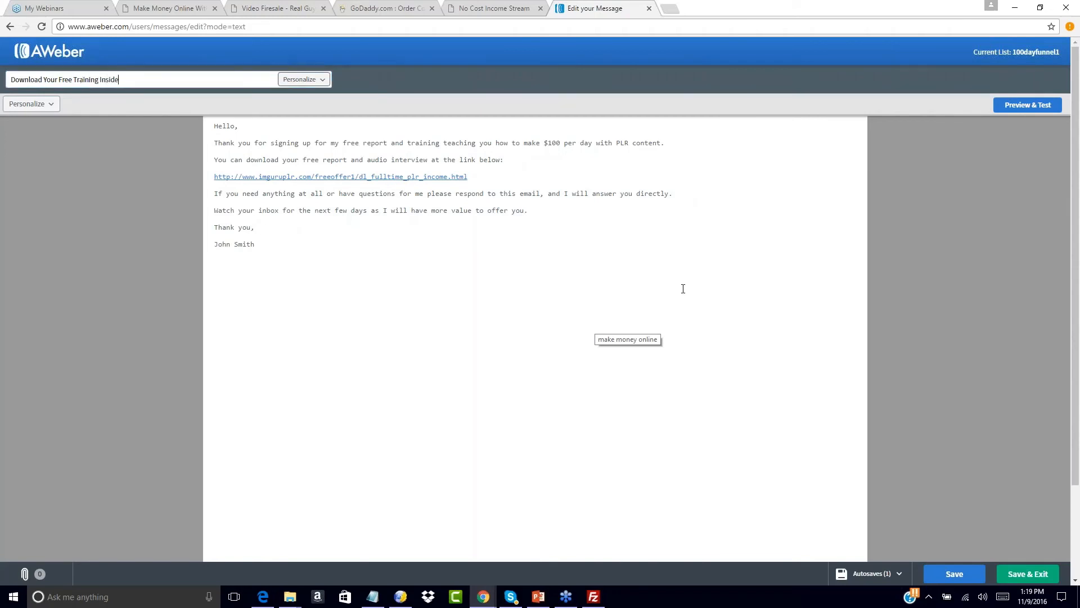
{"action": "scroll", "coordinate": [960, 403], "scroll_direction": "down", "scroll_amount": 2}
{"action": "left_click", "coordinate": [1037, 581]}
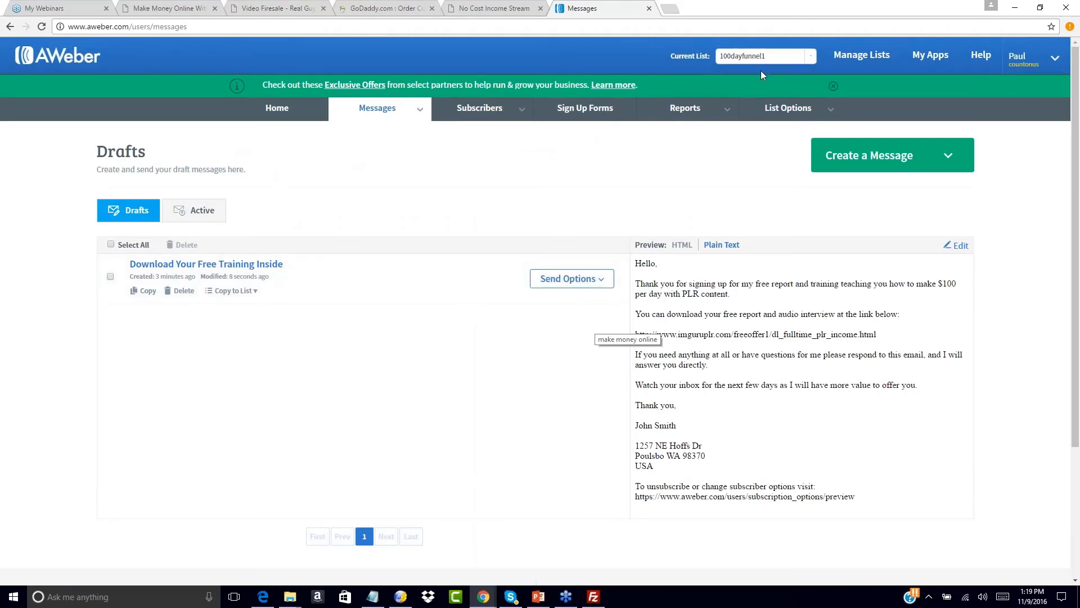
- Add the draft to the follow-up series as message 1, sent immediately with link tracking on
{"action": "left_click", "coordinate": [599, 280]}
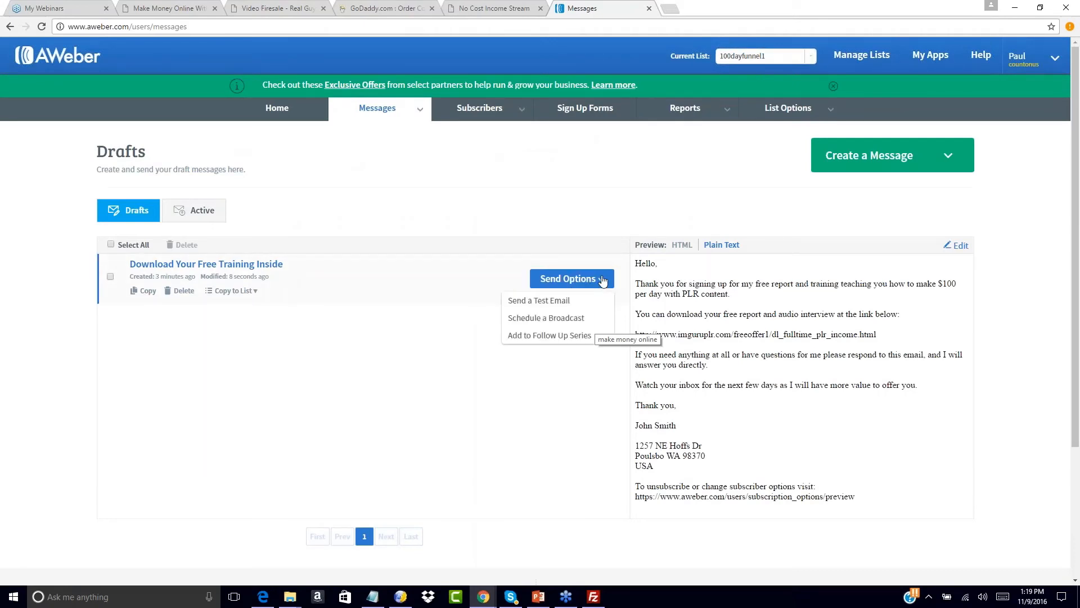
{"action": "left_click", "coordinate": [543, 336]}
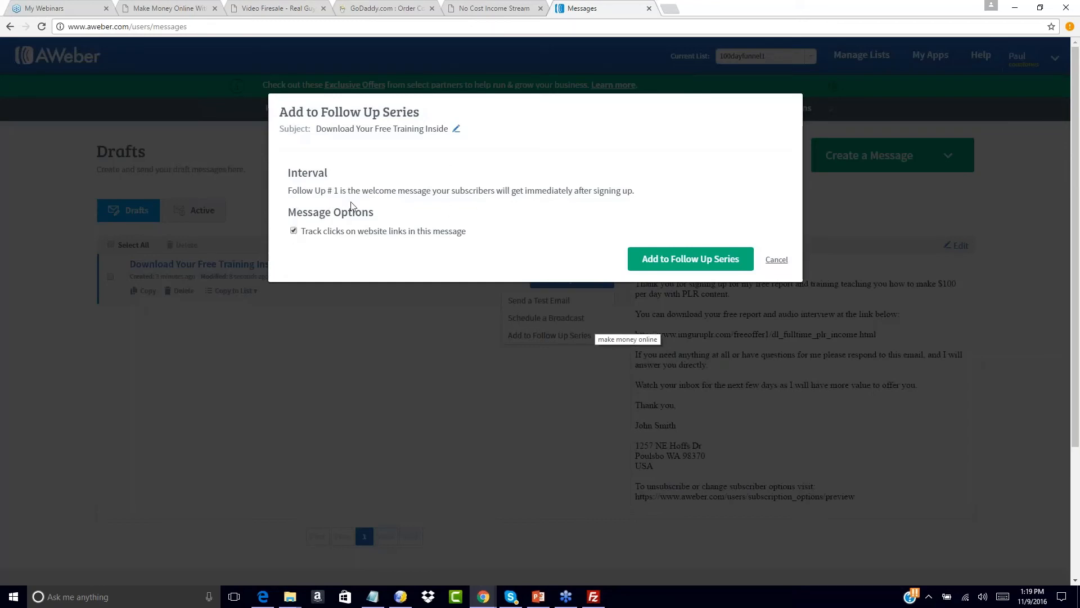
{"action": "left_click", "coordinate": [651, 263]}
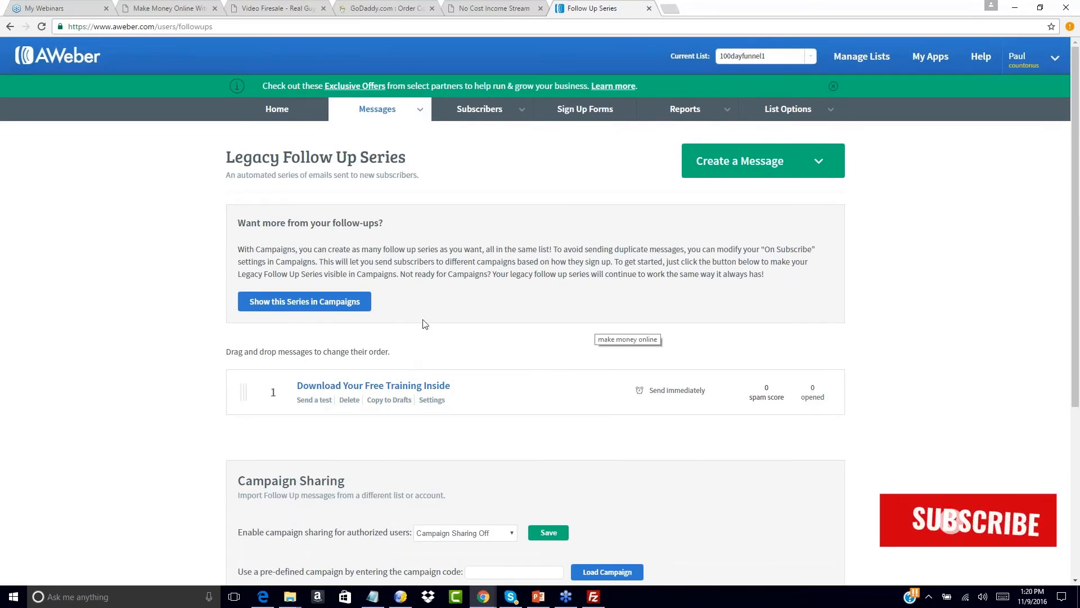
- Start a new plain-text AWeber message and bring the Swipes folder window forward
{"action": "left_click", "coordinate": [819, 162]}
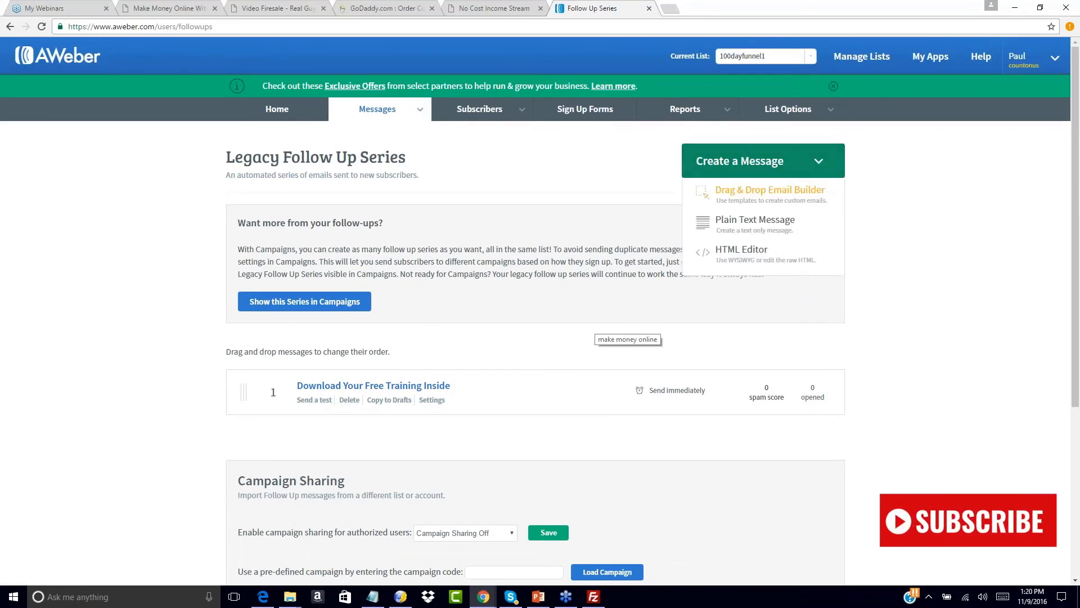
{"action": "left_click", "coordinate": [755, 221]}
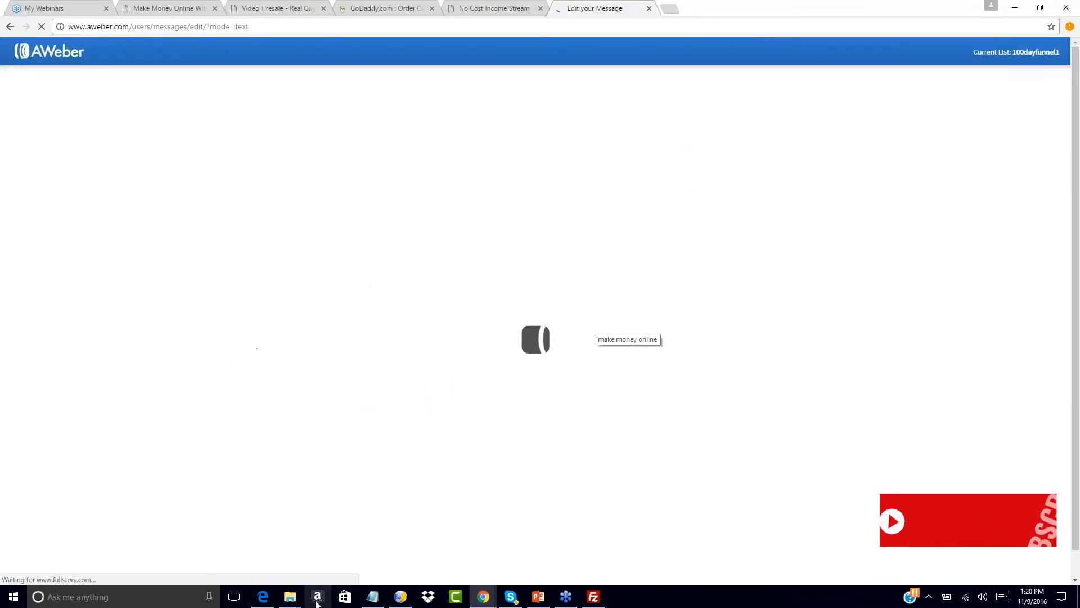
{"action": "mouse_move", "coordinate": [292, 601]}
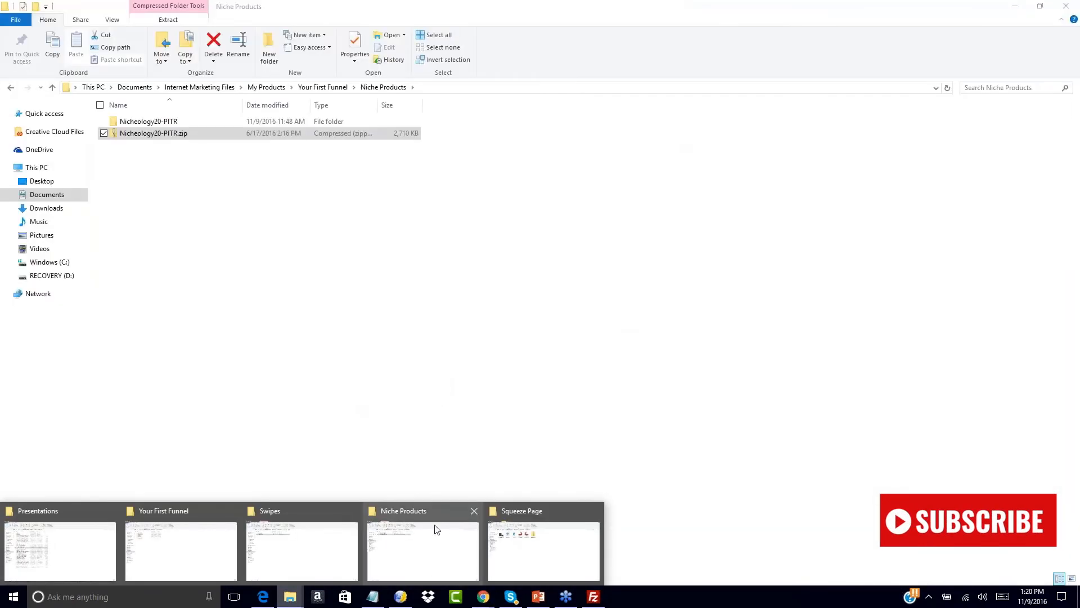
{"action": "left_click", "coordinate": [297, 537]}
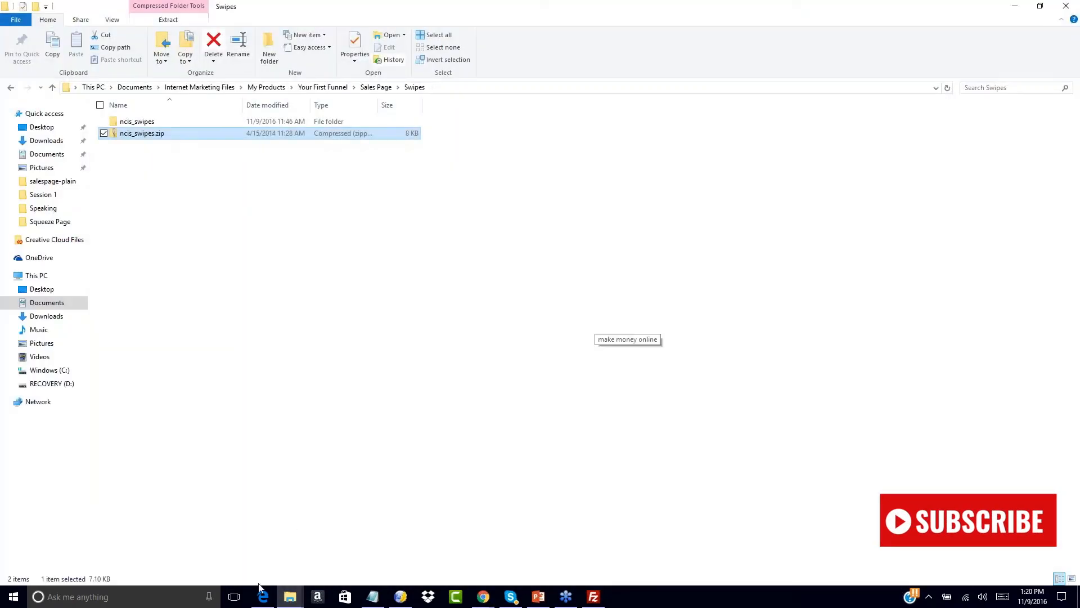
{"action": "left_click", "coordinate": [290, 601]}
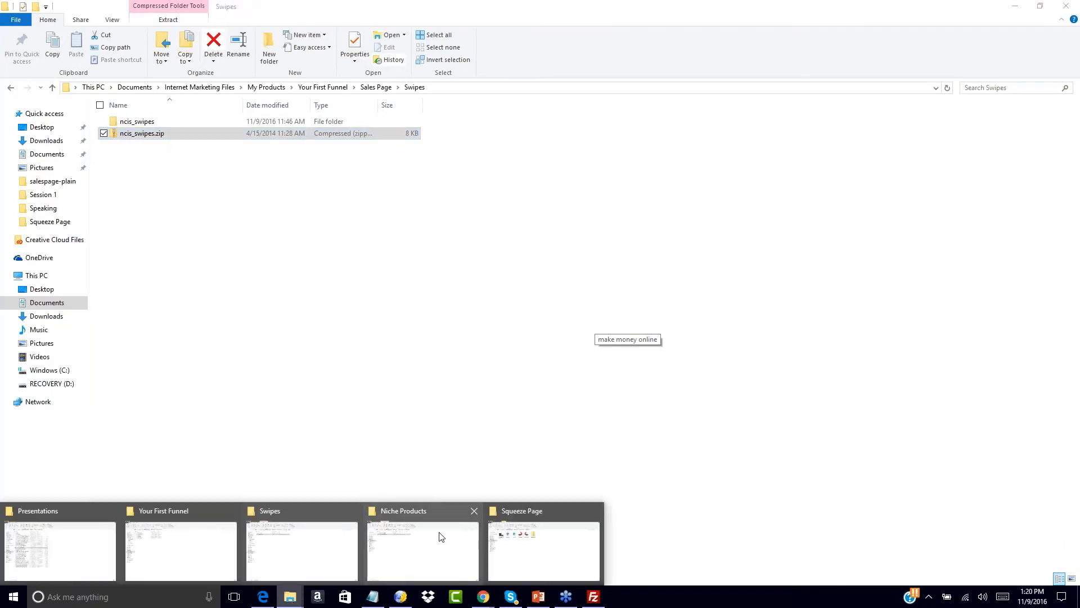
- Open ncis2.0swipe1.txt from the ncis_swipes folder in Notepad
{"action": "left_click", "coordinate": [188, 550]}
{"action": "mouse_move", "coordinate": [289, 595]}
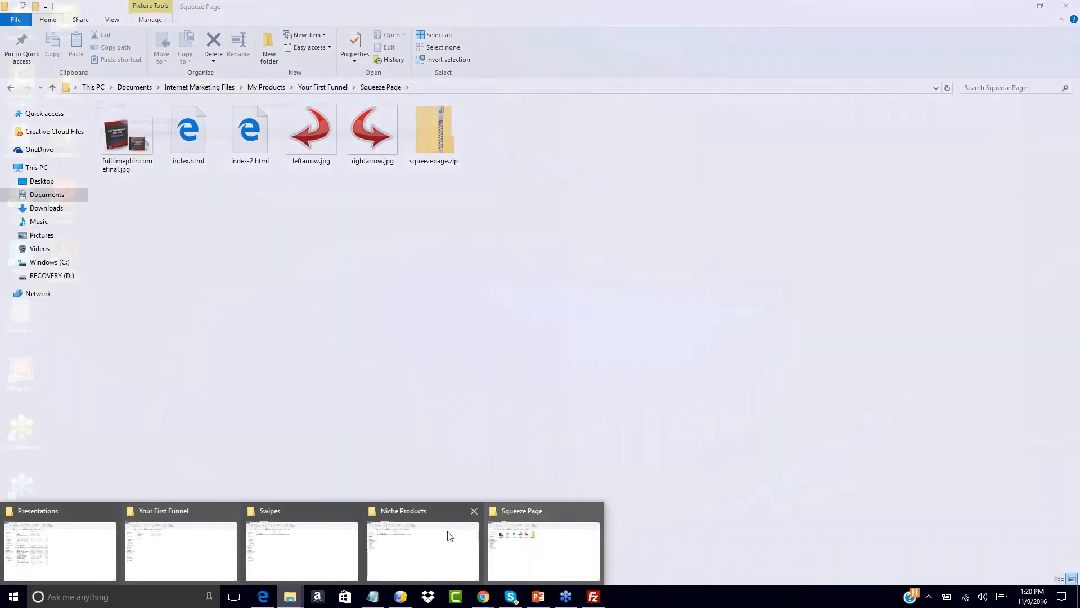
{"action": "left_click", "coordinate": [540, 557]}
{"action": "left_click", "coordinate": [304, 88]}
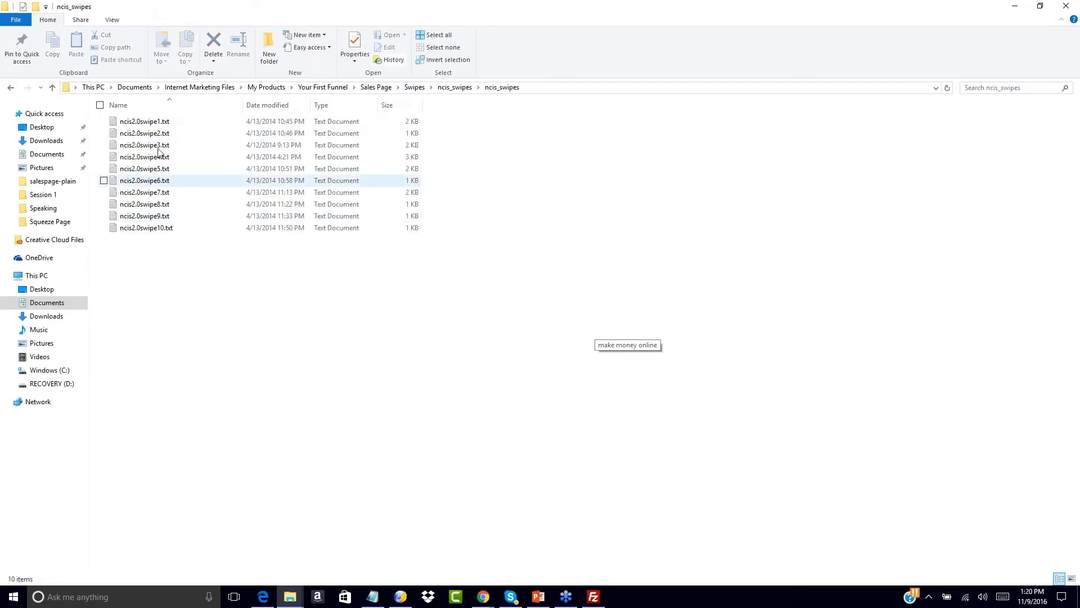
{"action": "left_click", "coordinate": [145, 123]}
{"action": "key", "text": "Return"}
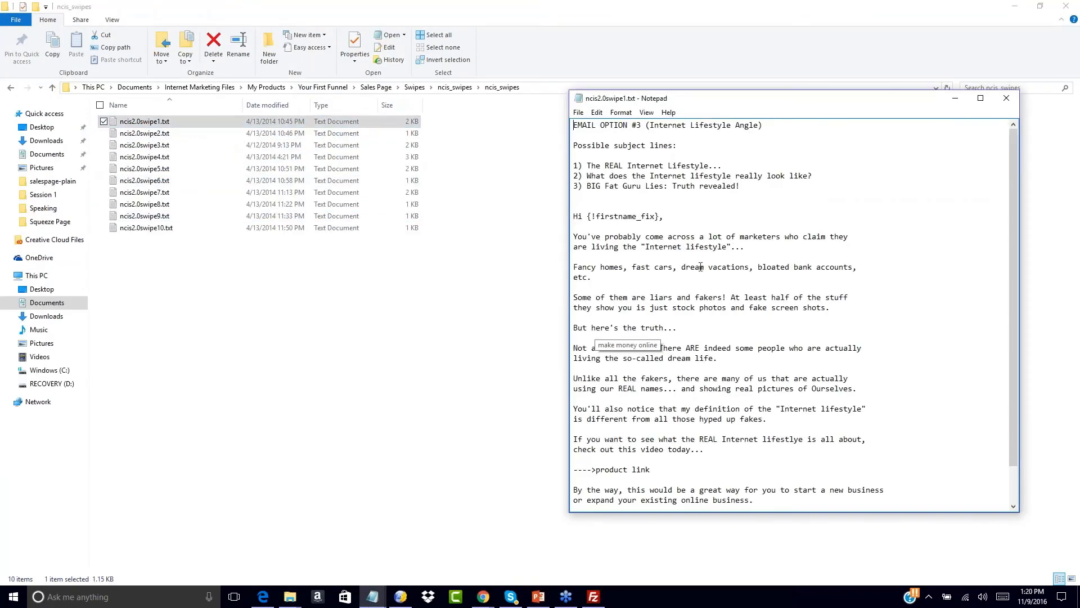
{"action": "scroll", "coordinate": [689, 274], "scroll_direction": "down", "scroll_amount": 1}
{"action": "scroll", "coordinate": [690, 274], "scroll_direction": "down", "scroll_amount": 1}
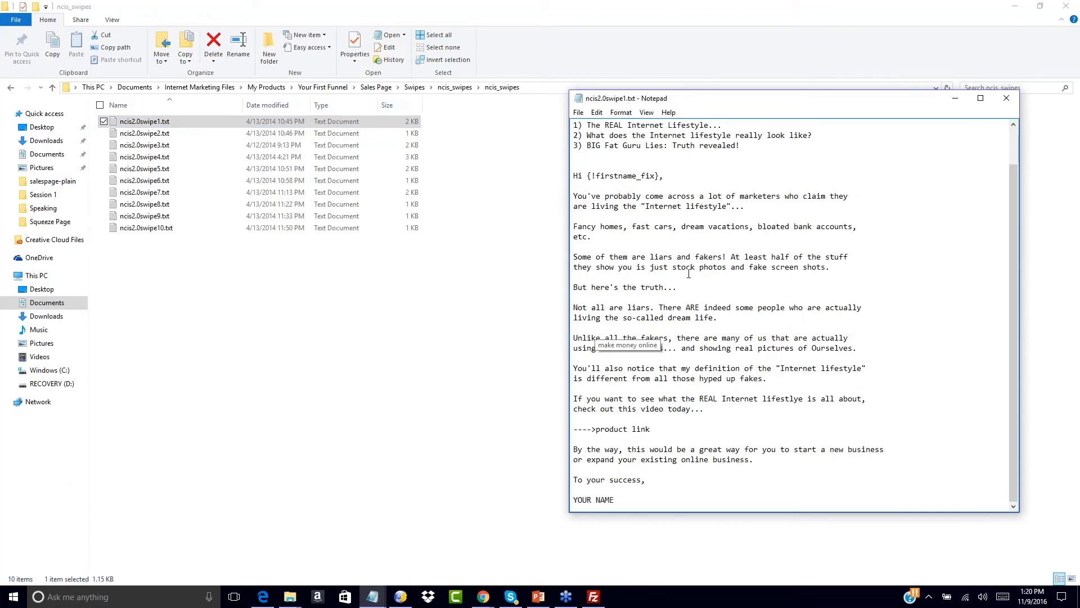
- Copy the swipe's first subject line 'The REAL Internet Lifestyle...' into the Subject field
{"action": "scroll", "coordinate": [689, 273], "scroll_direction": "up", "scroll_amount": 2}
{"action": "left_click_drag", "start_coordinate": [587, 166], "coordinate": [727, 165]}
{"action": "key", "text": "ctrl+c"}
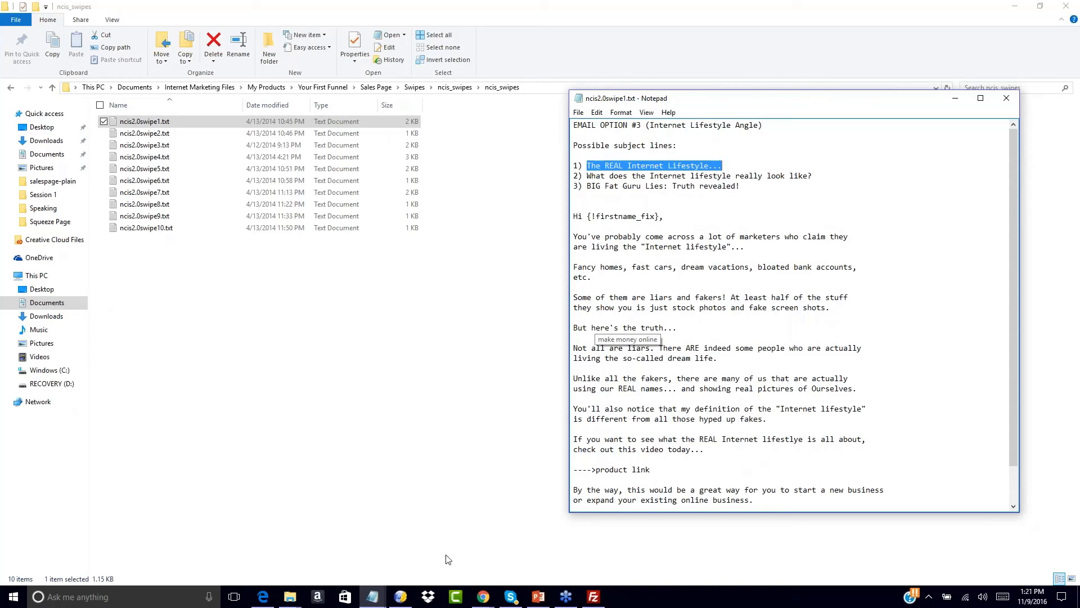
{"action": "mouse_move", "coordinate": [488, 603]}
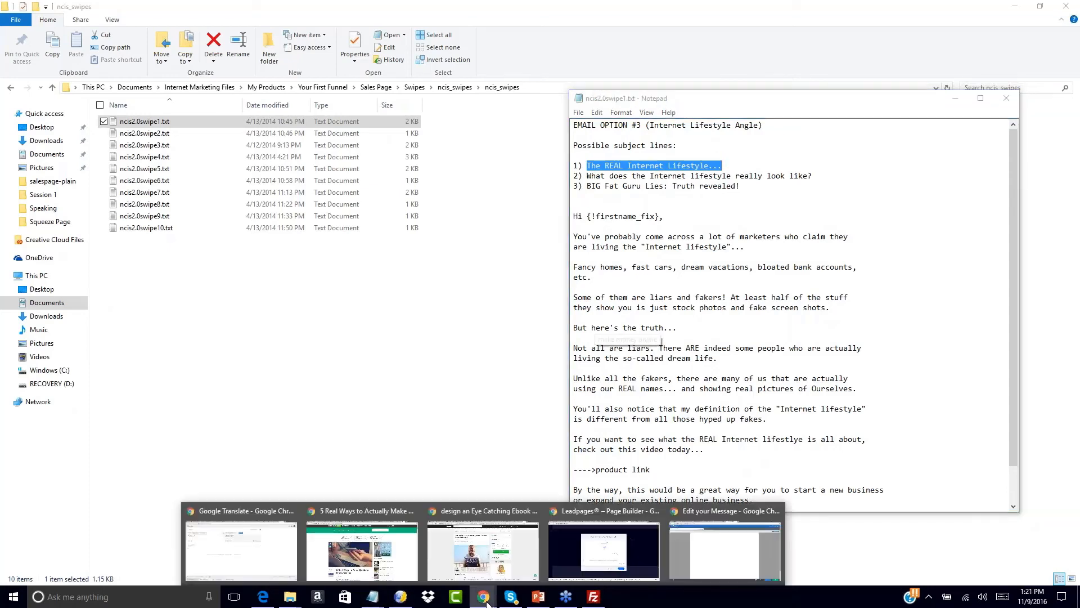
{"action": "left_click", "coordinate": [703, 554]}
{"action": "left_click", "coordinate": [65, 80]}
{"action": "key", "text": "ctrl+v"}
- Paste the swipe email body into the message and delete the product link placeholder
{"action": "left_click", "coordinate": [222, 128]}
{"action": "mouse_move", "coordinate": [373, 597]}
{"action": "left_click", "coordinate": [423, 538]}
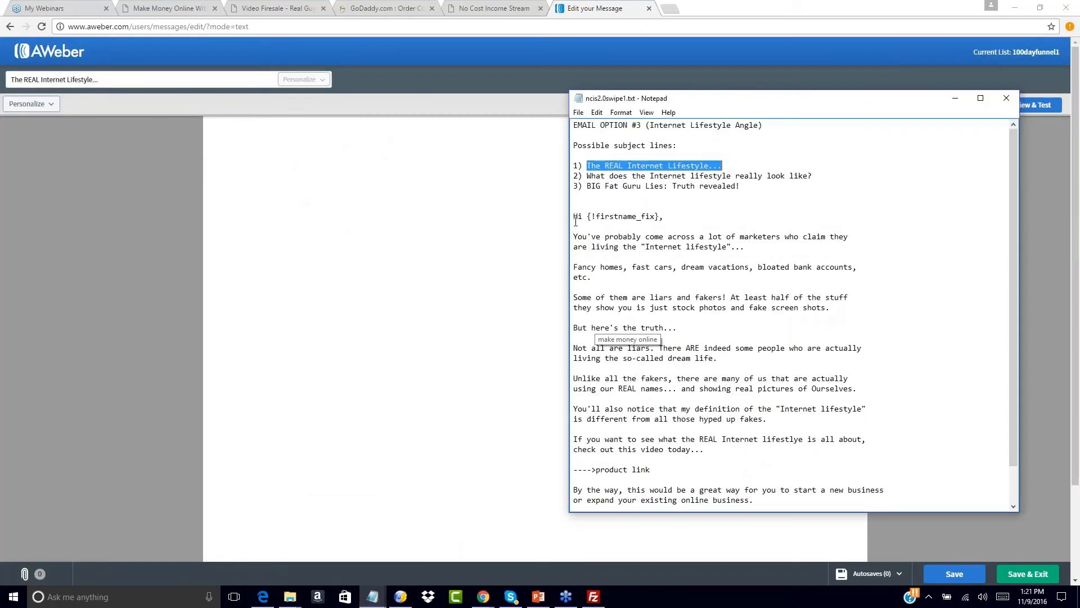
{"action": "left_click_drag", "start_coordinate": [576, 216], "coordinate": [704, 538]}
{"action": "key", "text": "ctrl+c"}
{"action": "left_click", "coordinate": [224, 127]}
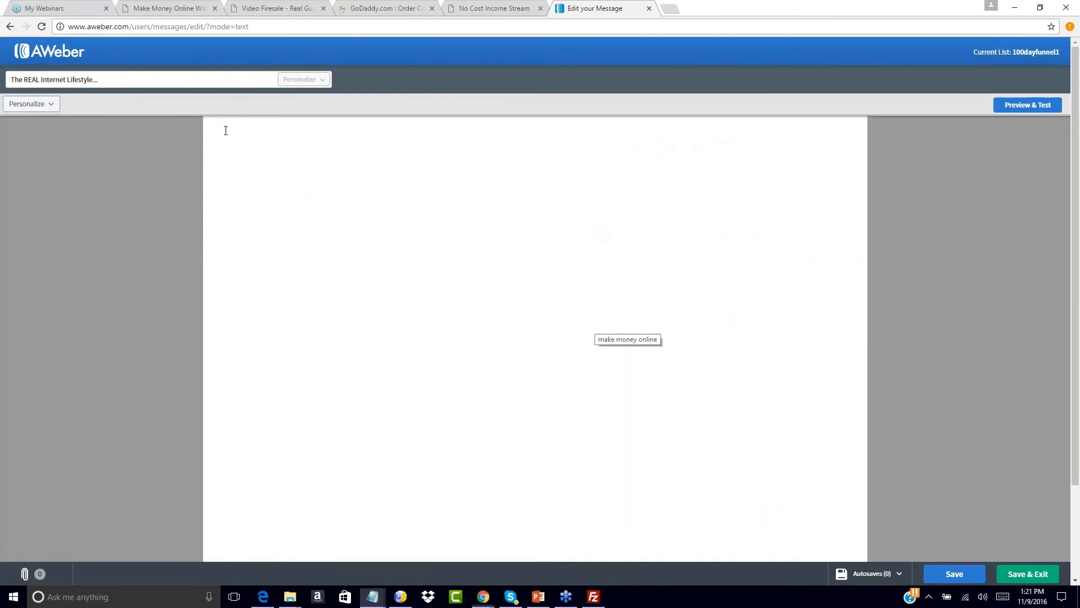
{"action": "key", "text": "ctrl+v"}
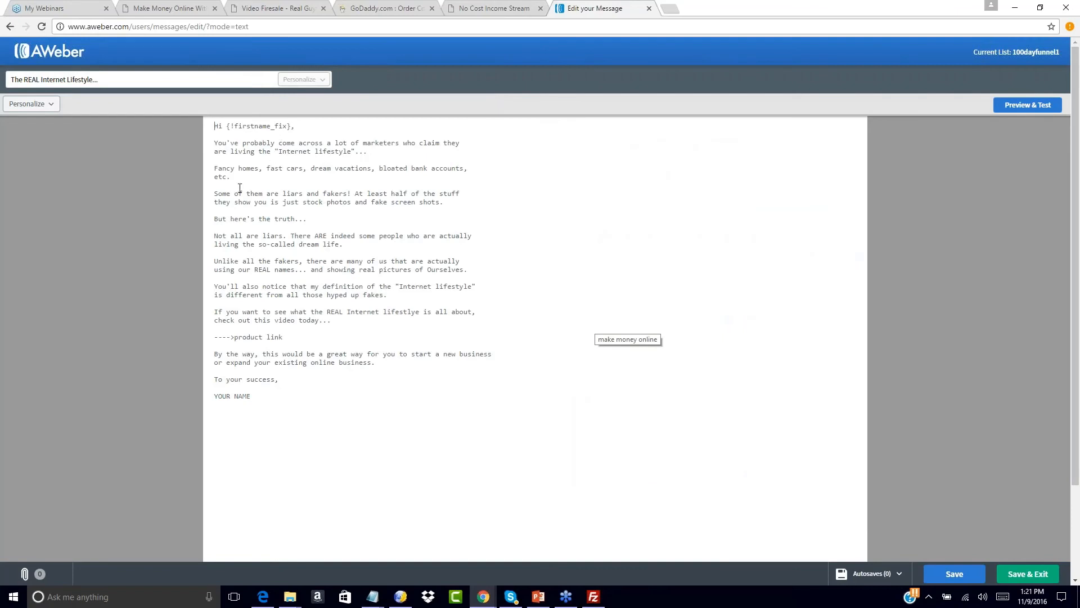
{"action": "left_click_drag", "start_coordinate": [234, 339], "coordinate": [302, 340]}
{"action": "key", "text": "BackSpace"}
{"action": "mouse_move", "coordinate": [372, 595]}
{"action": "left_click", "coordinate": [341, 546]}
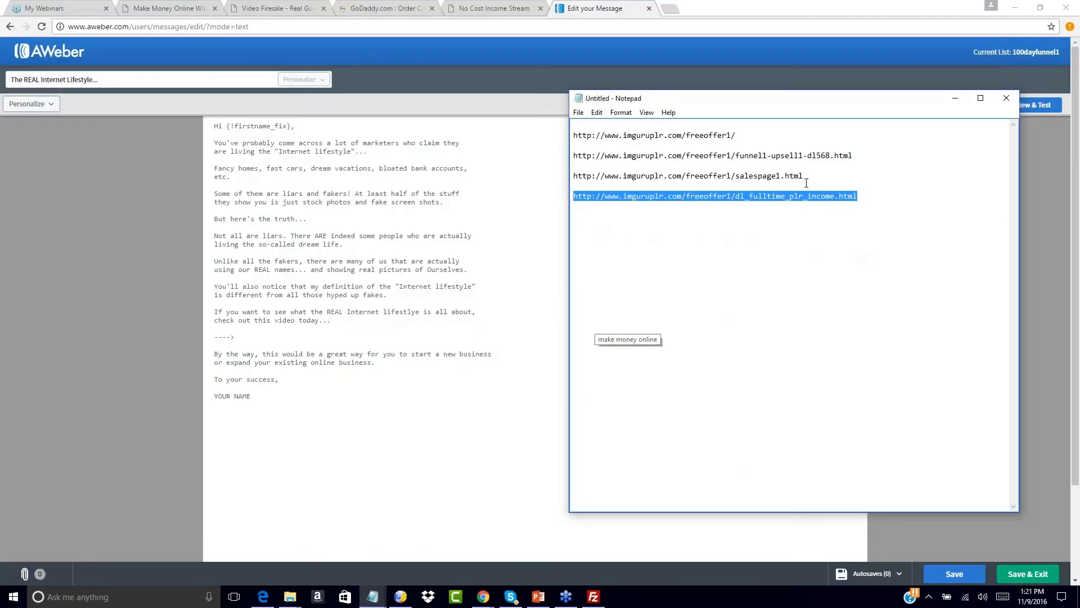
{"action": "left_click_drag", "start_coordinate": [805, 176], "coordinate": [598, 169]}
{"action": "key", "text": "ctrl+c"}
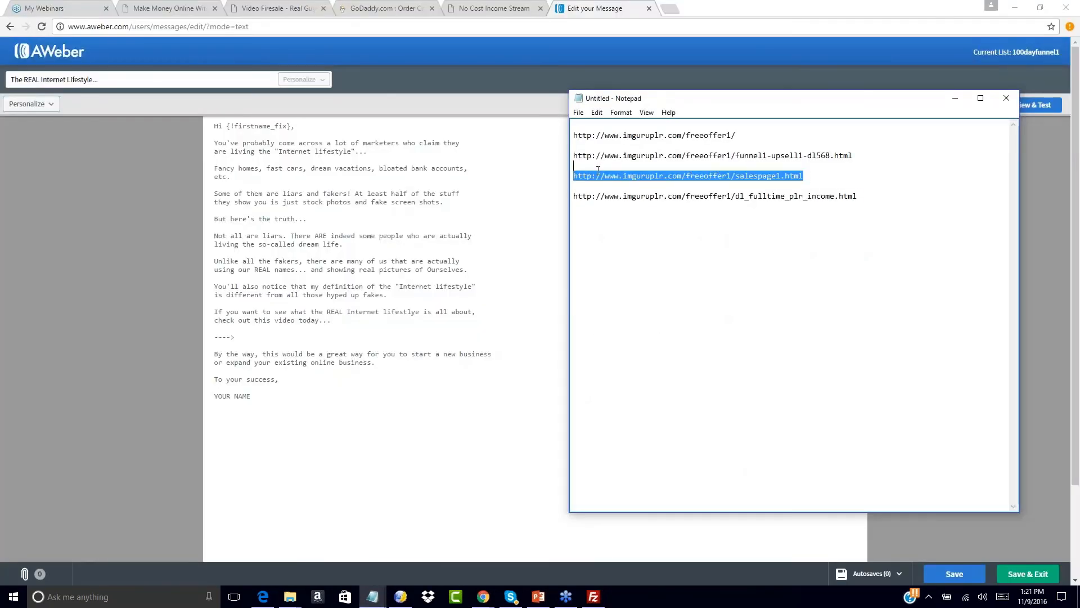
{"action": "left_click", "coordinate": [245, 337]}
{"action": "key", "text": "Return"}
{"action": "key", "text": "Return"}
{"action": "key", "text": "ctrl+v"}
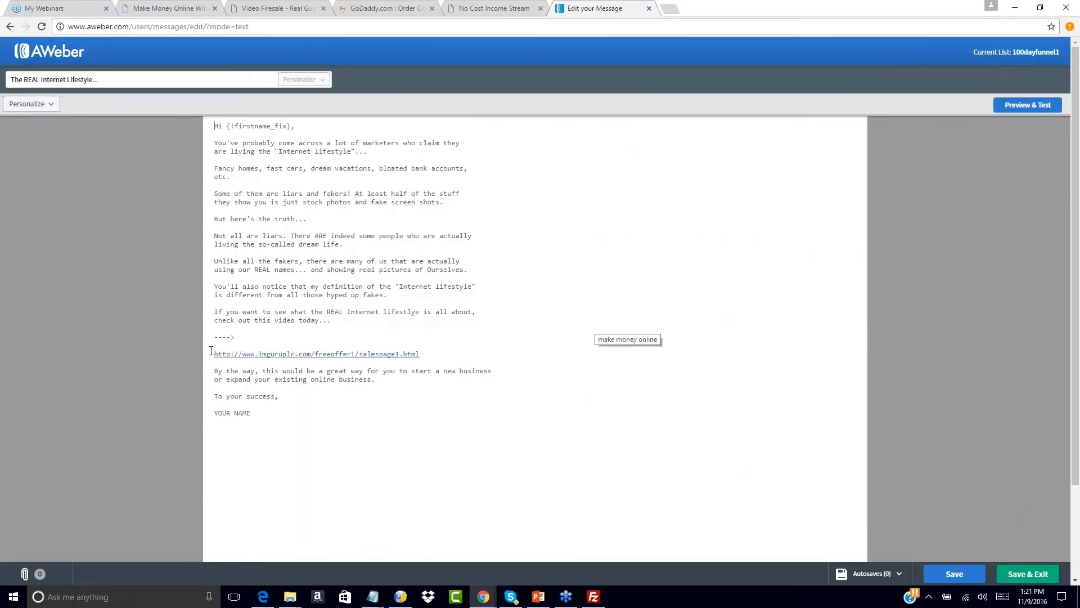
{"action": "key", "text": "BackSpace"}
{"action": "key", "text": "BackSpace"}
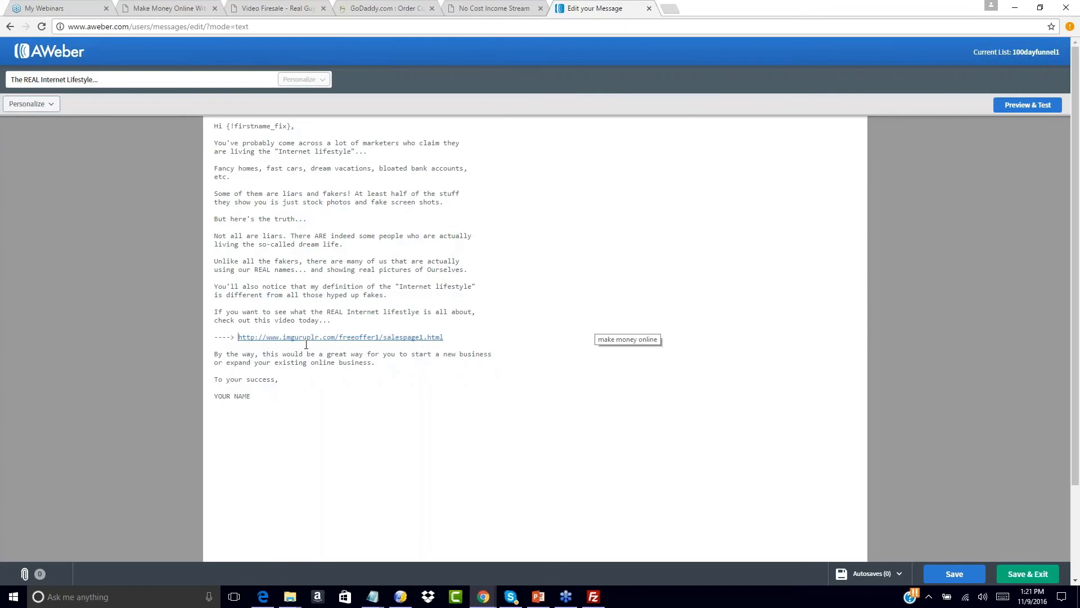
- Replace YOUR NAME with the sender's name and Save & Exit the draft
{"action": "left_click_drag", "start_coordinate": [215, 398], "coordinate": [269, 399]}
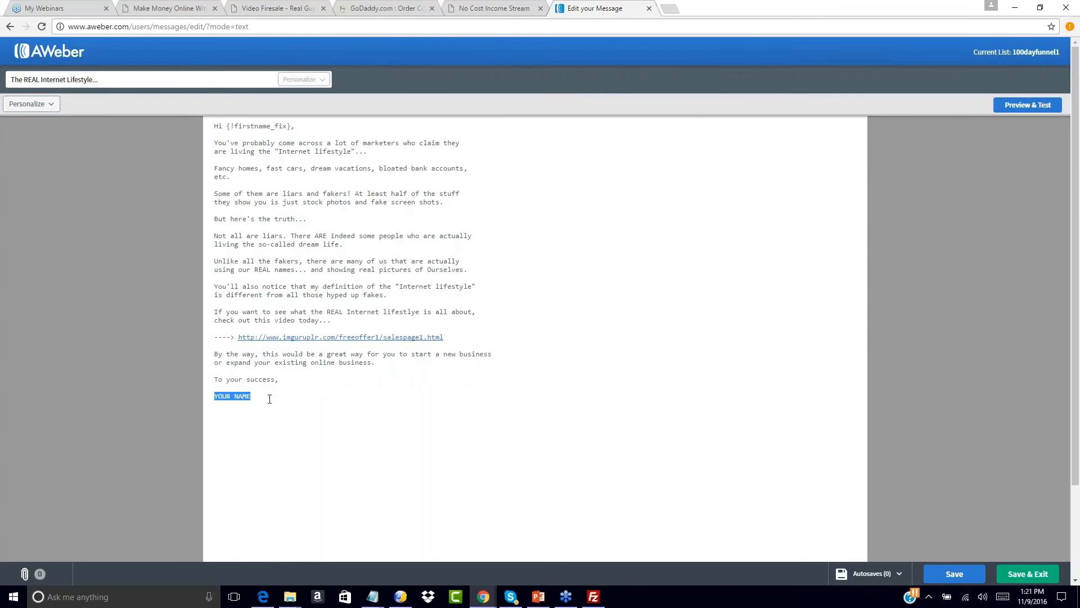
{"action": "type", "text": "John Smith"}
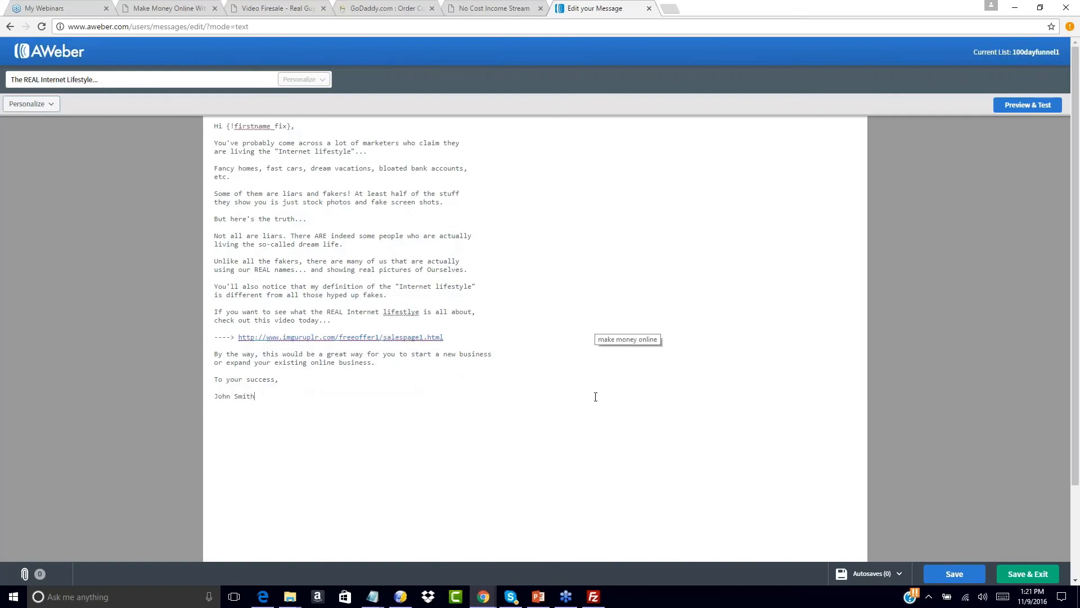
{"action": "scroll", "coordinate": [596, 397], "scroll_direction": "down", "scroll_amount": 2}
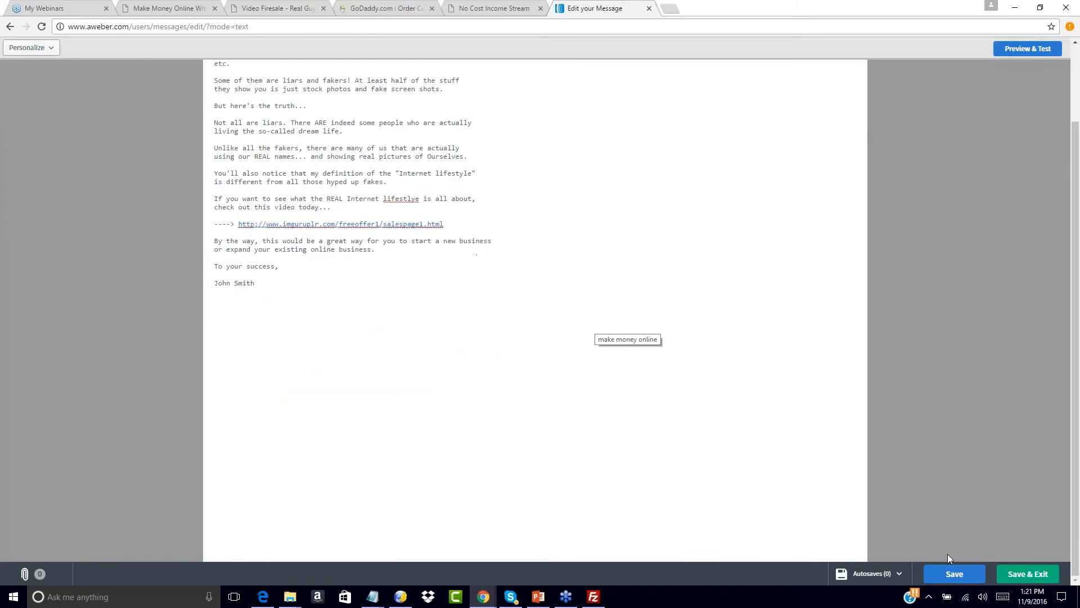
{"action": "left_click", "coordinate": [1028, 574]}
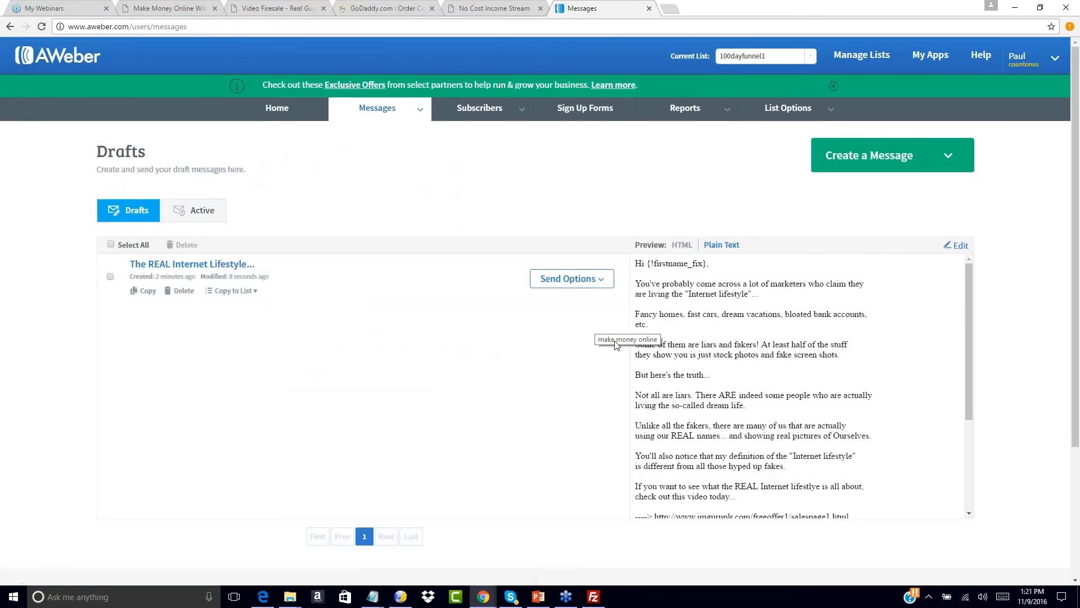
- Add the draft to the follow up series as message 2 with a 1-day interval
{"action": "double_click", "coordinate": [597, 341]}
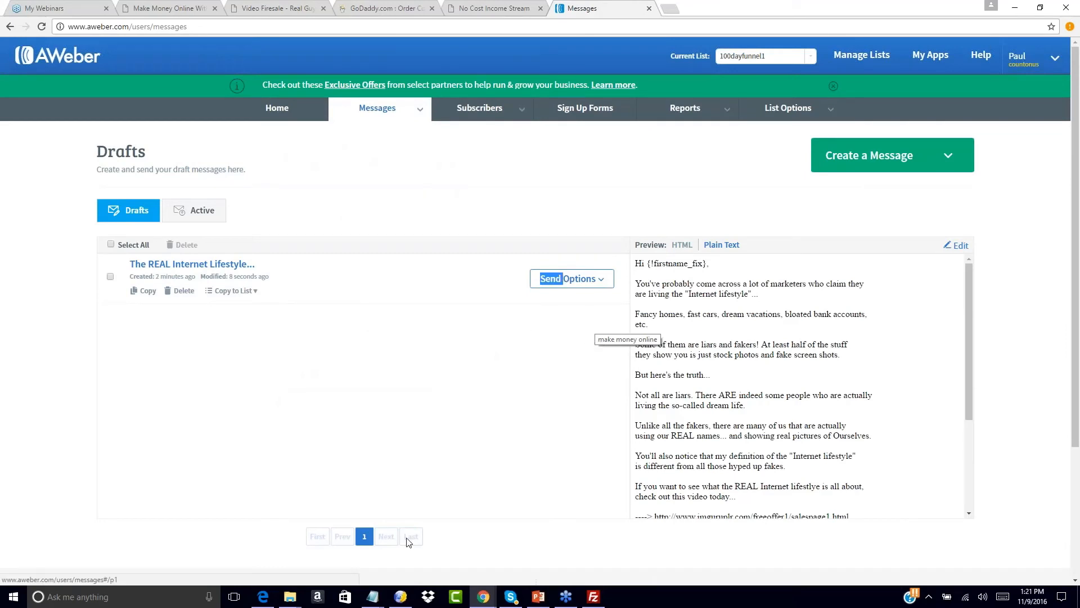
{"action": "left_click", "coordinate": [490, 354]}
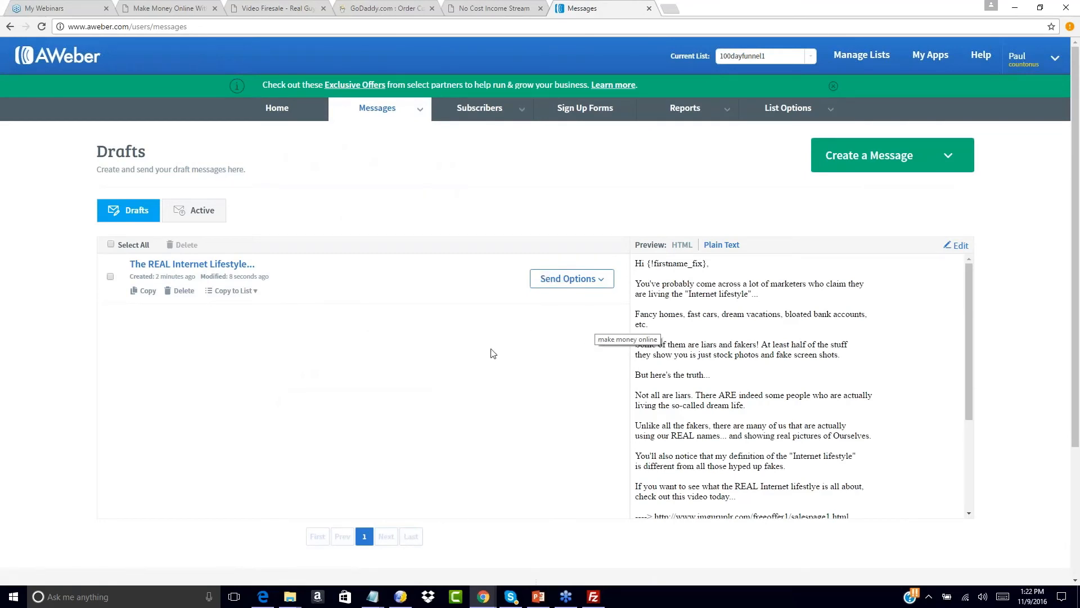
{"action": "left_click", "coordinate": [596, 277]}
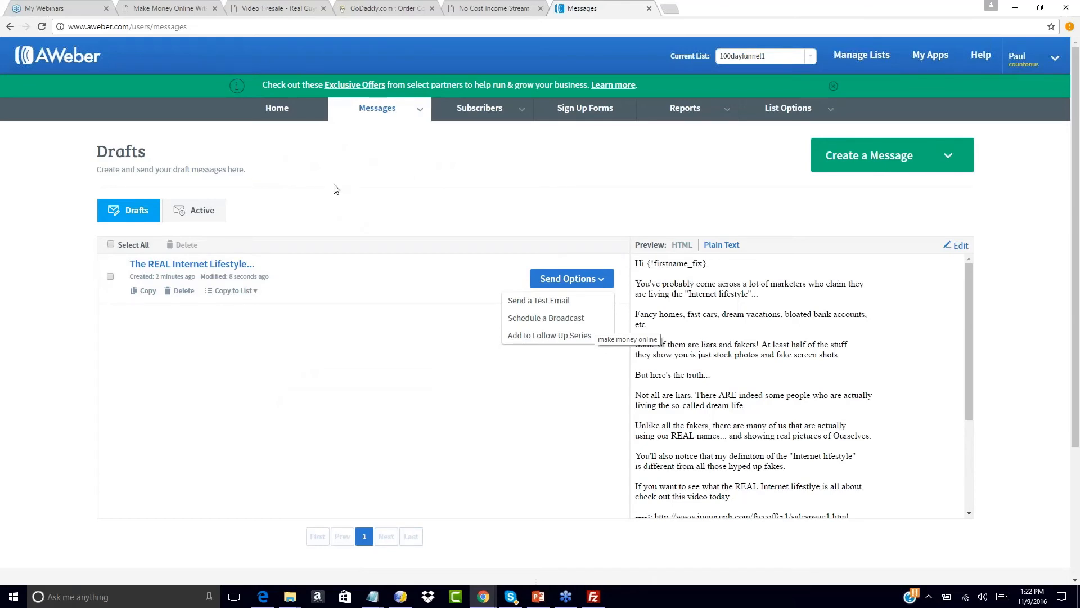
{"action": "left_click", "coordinate": [538, 336]}
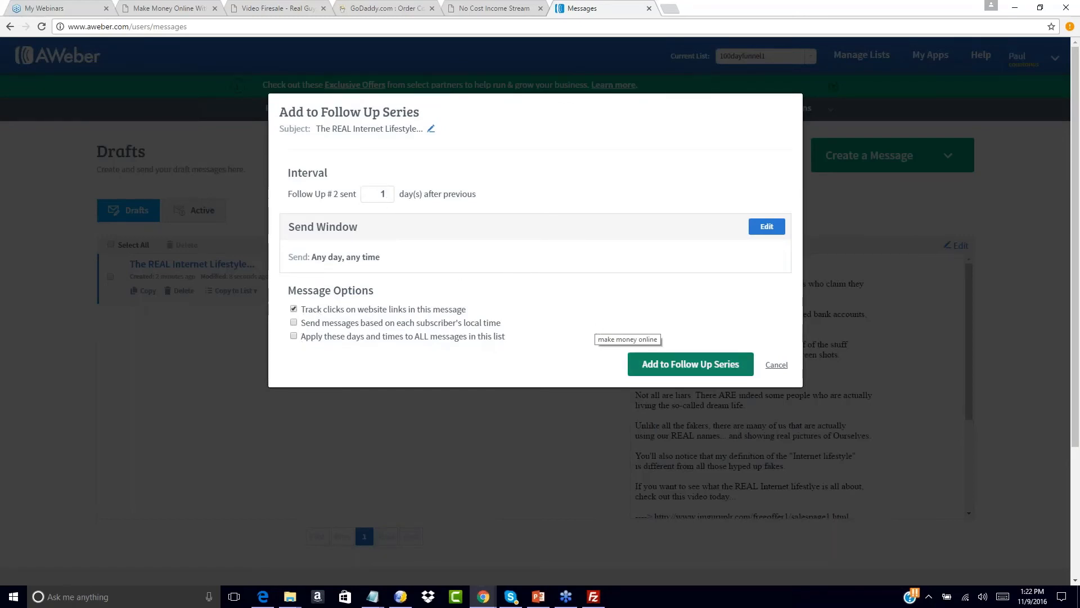
{"action": "left_click", "coordinate": [690, 366]}
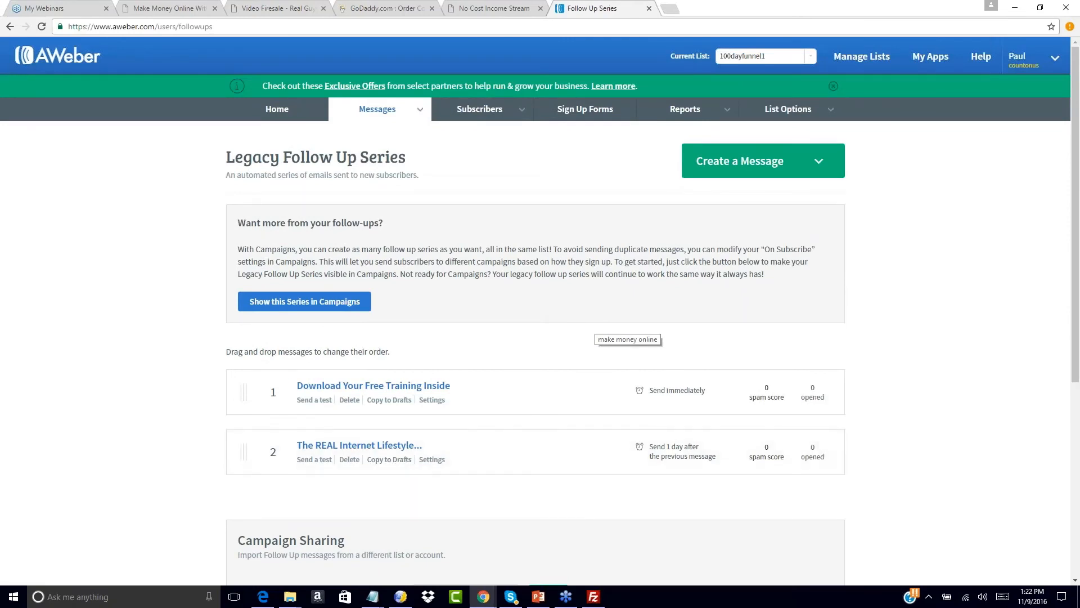
{"action": "left_click", "coordinate": [822, 167]}
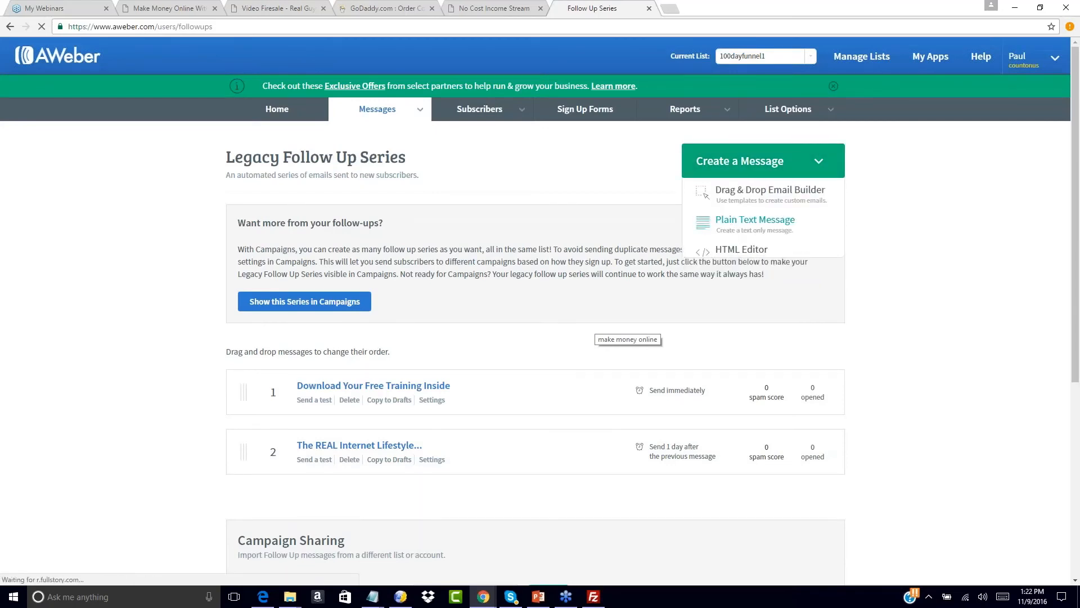
- Start a new plain-text message and open ncis2.0swipe3.txt from the swipe files folder
{"action": "left_click", "coordinate": [732, 227]}
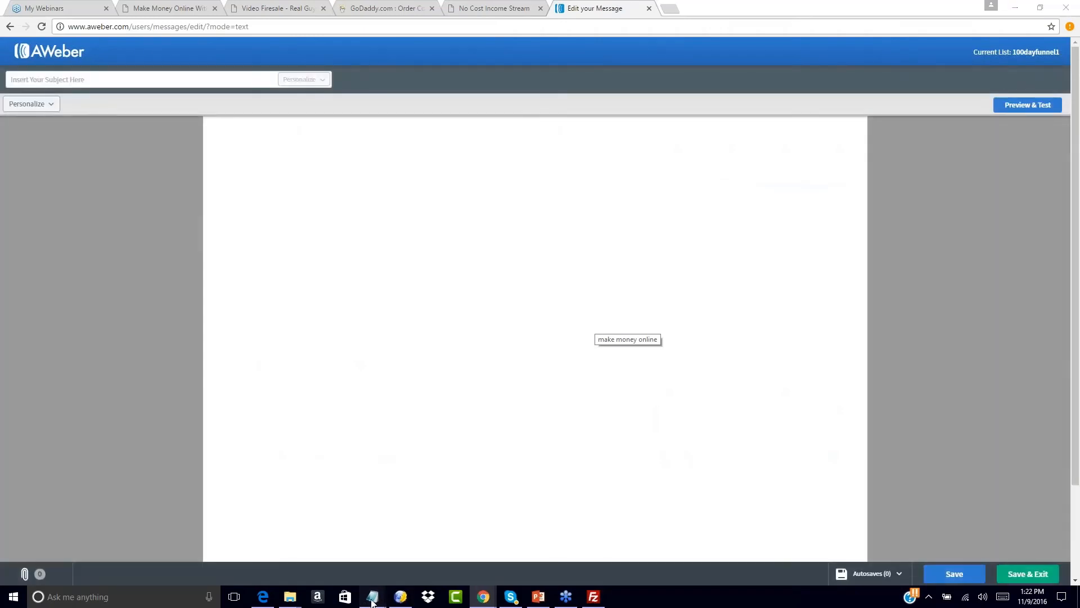
{"action": "mouse_move", "coordinate": [372, 602]}
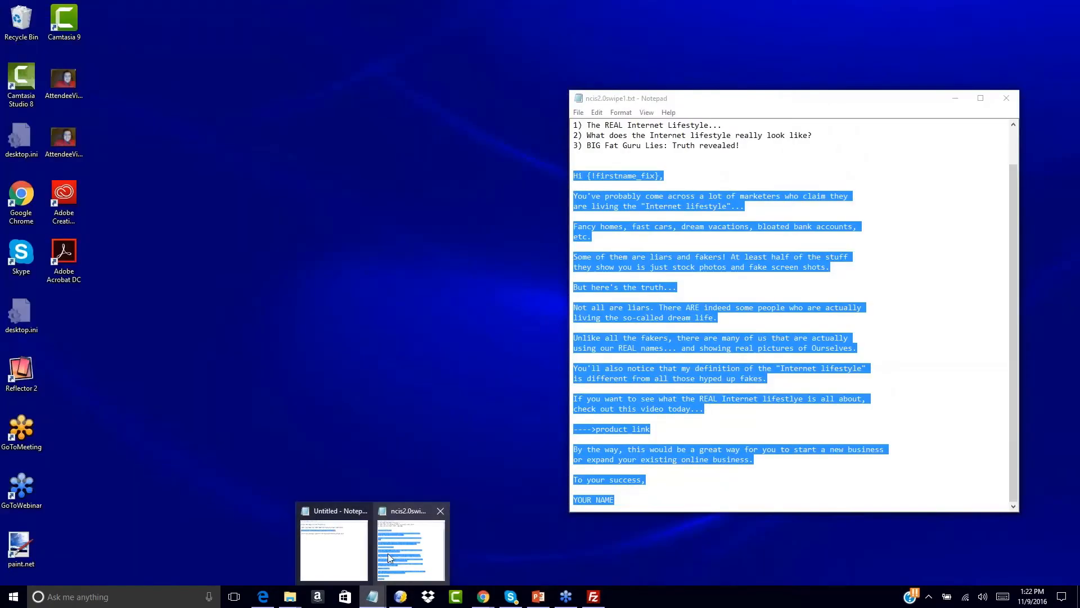
{"action": "left_click", "coordinate": [410, 549]}
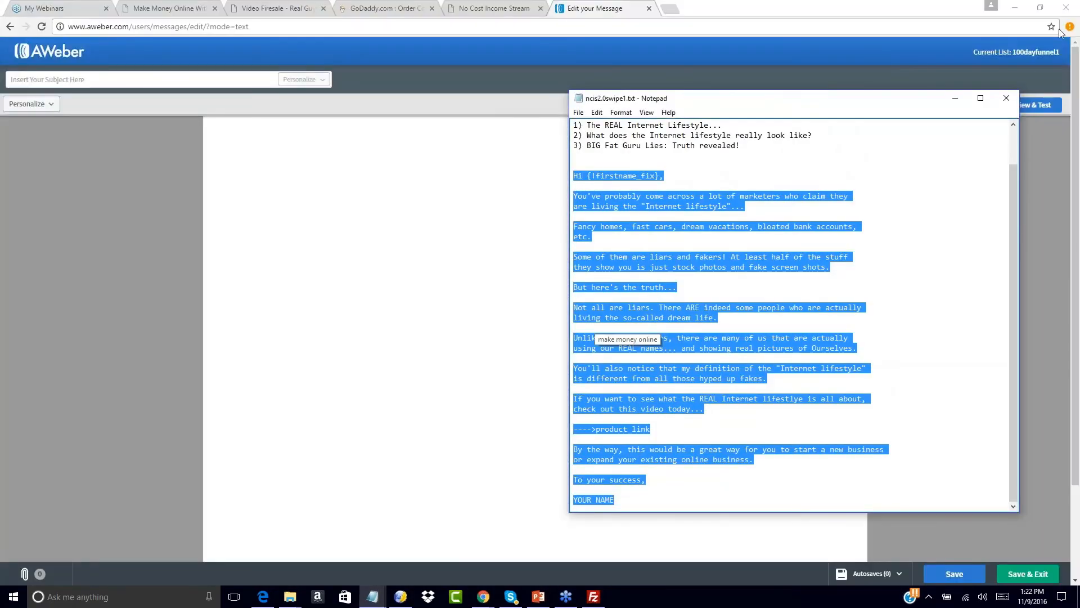
{"action": "left_click", "coordinate": [1007, 98]}
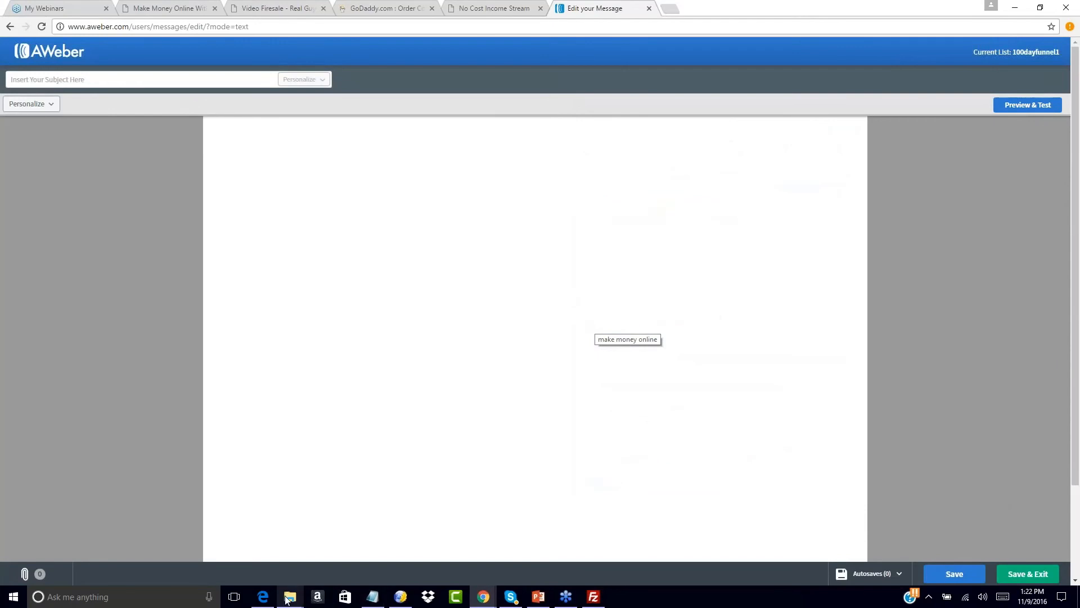
{"action": "mouse_move", "coordinate": [290, 596]}
{"action": "left_click", "coordinate": [255, 546]}
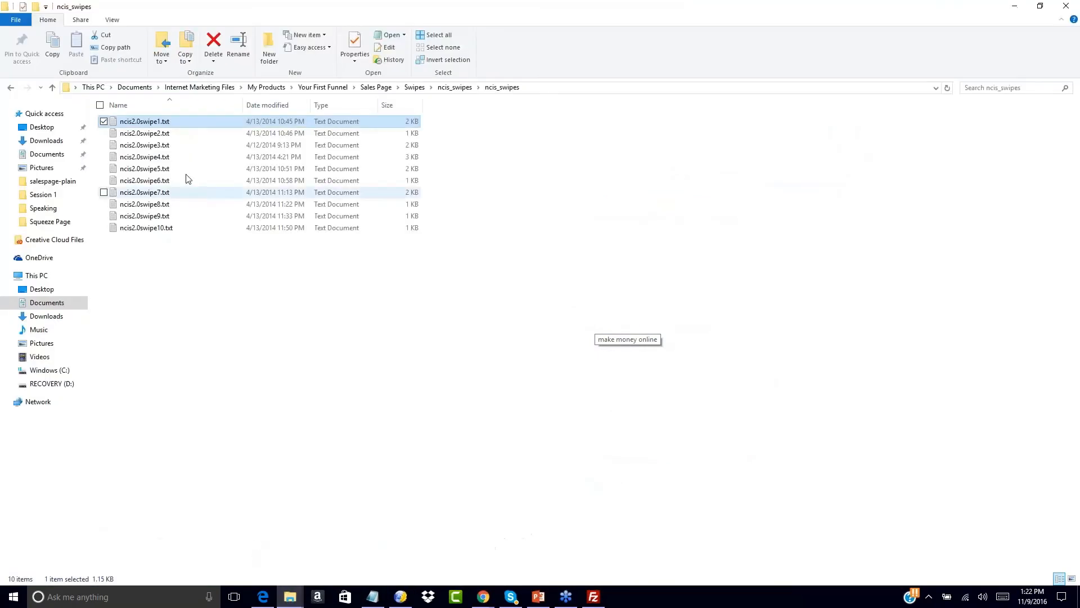
{"action": "double_click", "coordinate": [145, 145]}
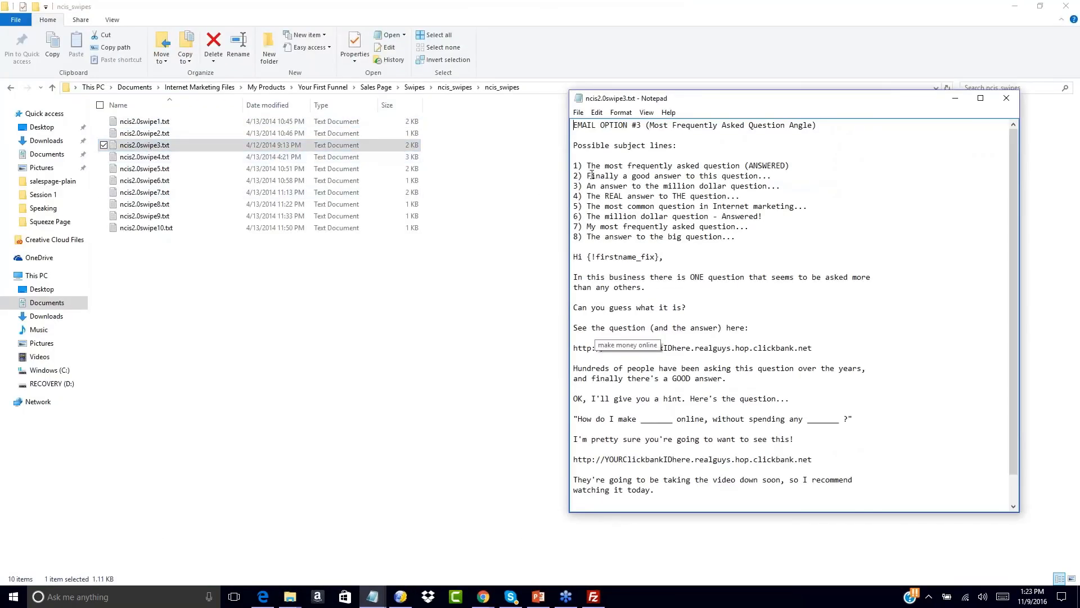
- Paste the subject 'The most frequently asked question (ANSWERED)' into the message
{"action": "left_click_drag", "start_coordinate": [588, 166], "coordinate": [790, 165]}
{"action": "key", "text": "ctrl+c"}
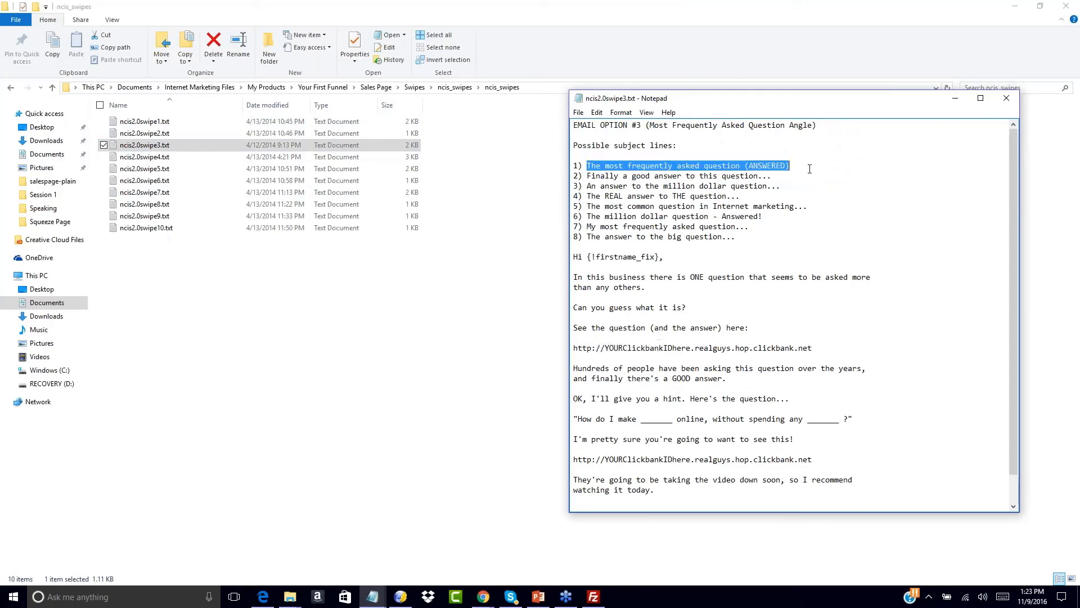
{"action": "left_click", "coordinate": [483, 596]}
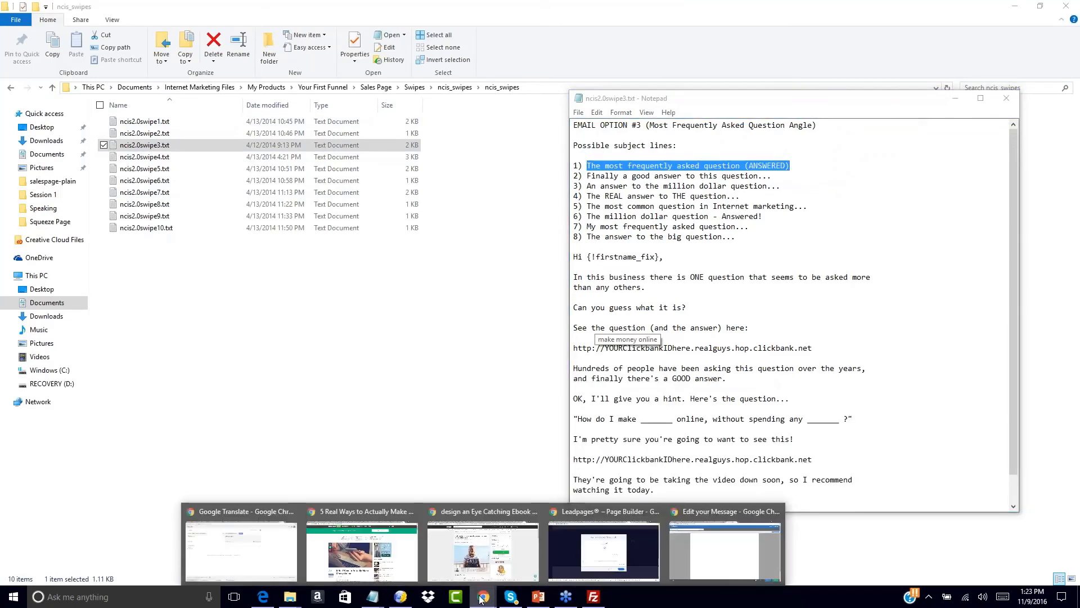
{"action": "left_click", "coordinate": [737, 540]}
{"action": "left_click", "coordinate": [149, 79]}
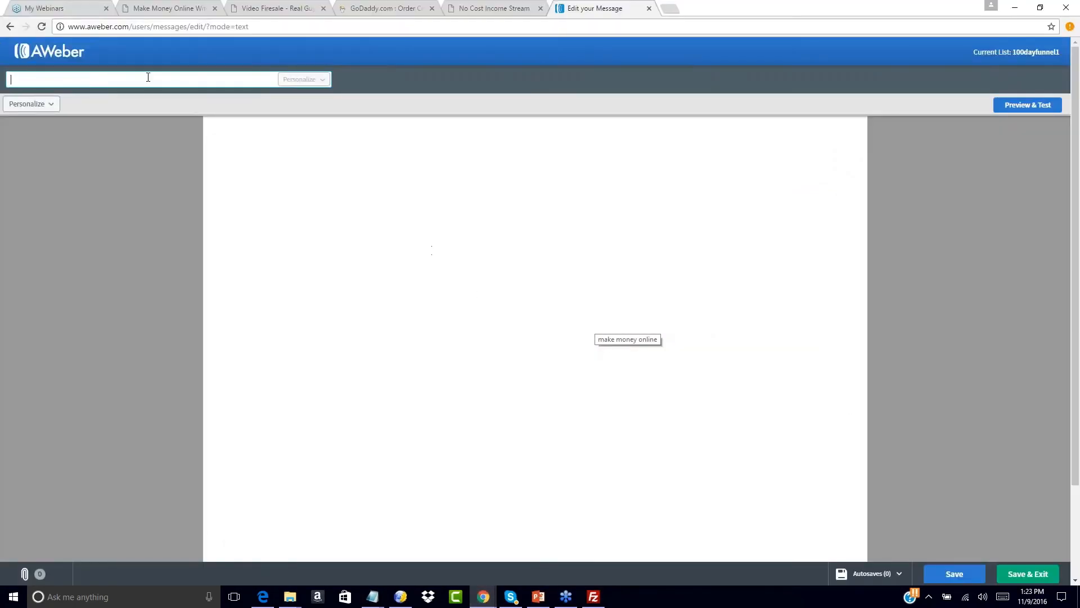
{"action": "key", "text": "ctrl+v"}
{"action": "left_click", "coordinate": [233, 121]}
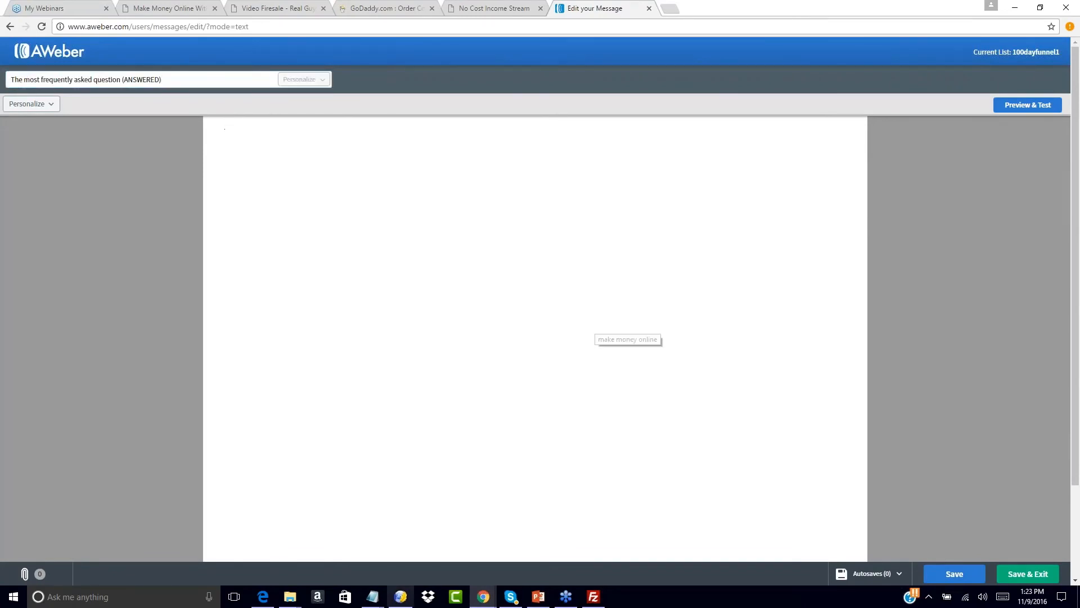
- Paste the swipe email's body, greeting through signature, into the message body
{"action": "left_click", "coordinate": [373, 597]}
{"action": "left_click", "coordinate": [411, 537]}
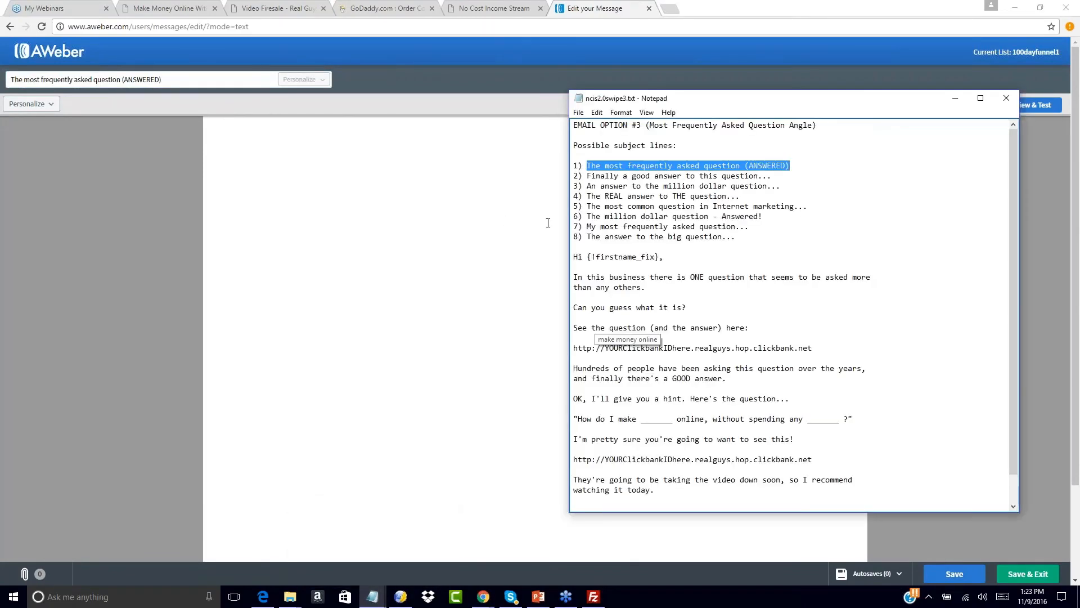
{"action": "left_click_drag", "start_coordinate": [573, 257], "coordinate": [718, 559]}
{"action": "key", "text": "ctrl+c"}
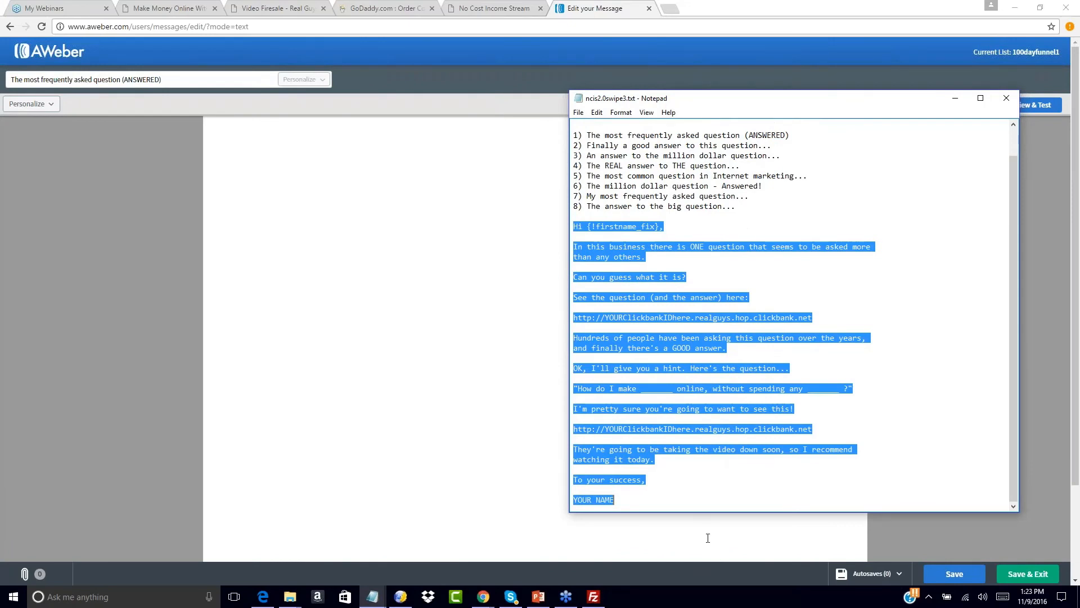
{"action": "left_click", "coordinate": [256, 150]}
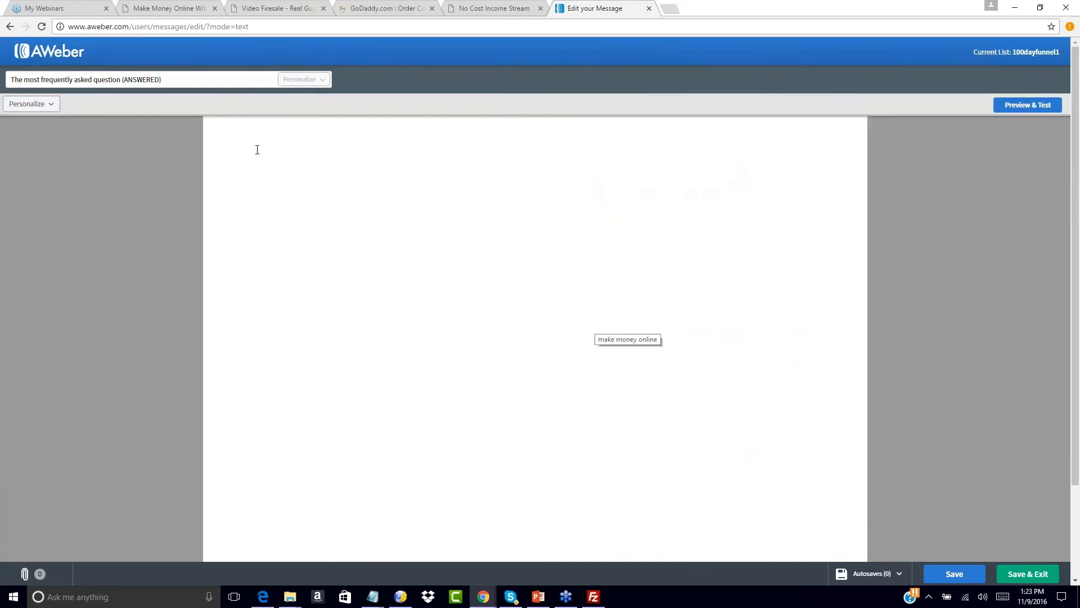
{"action": "key", "text": "ctrl+v"}
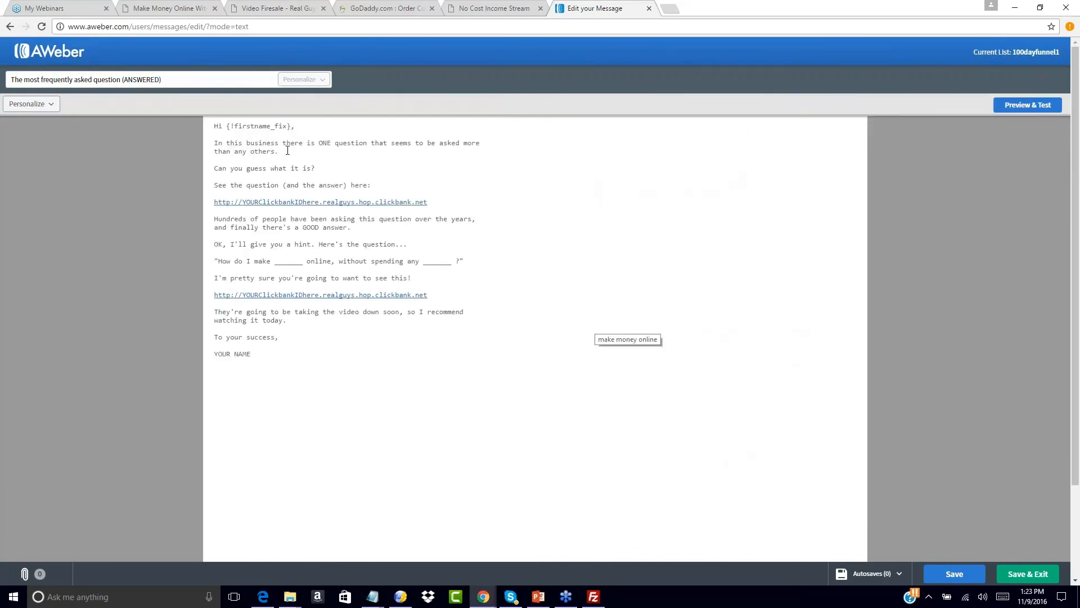
- Bring up the Notepad notes listing the funnel URLs
{"action": "mouse_move", "coordinate": [373, 595]}
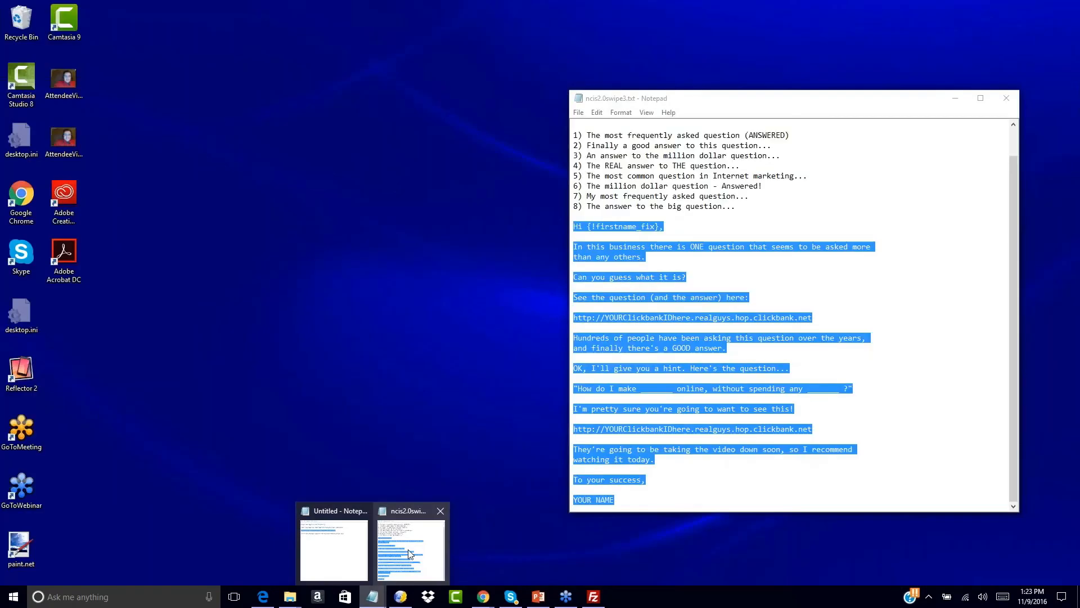
{"action": "left_click", "coordinate": [409, 555]}
{"action": "scroll", "coordinate": [680, 319], "scroll_direction": "up", "scroll_amount": 1}
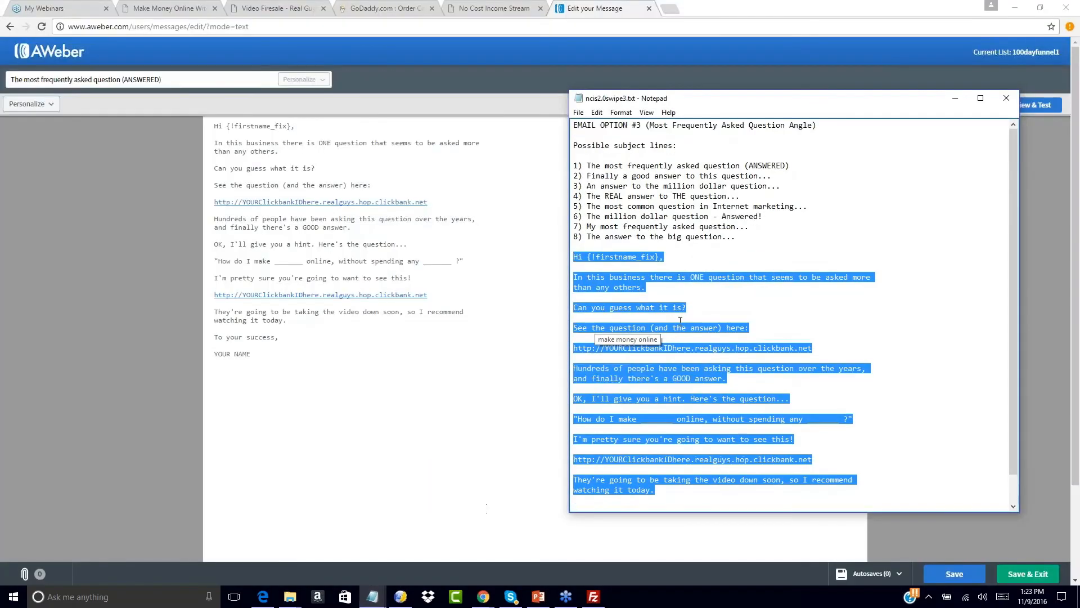
{"action": "scroll", "coordinate": [788, 338], "scroll_direction": "down", "scroll_amount": 1}
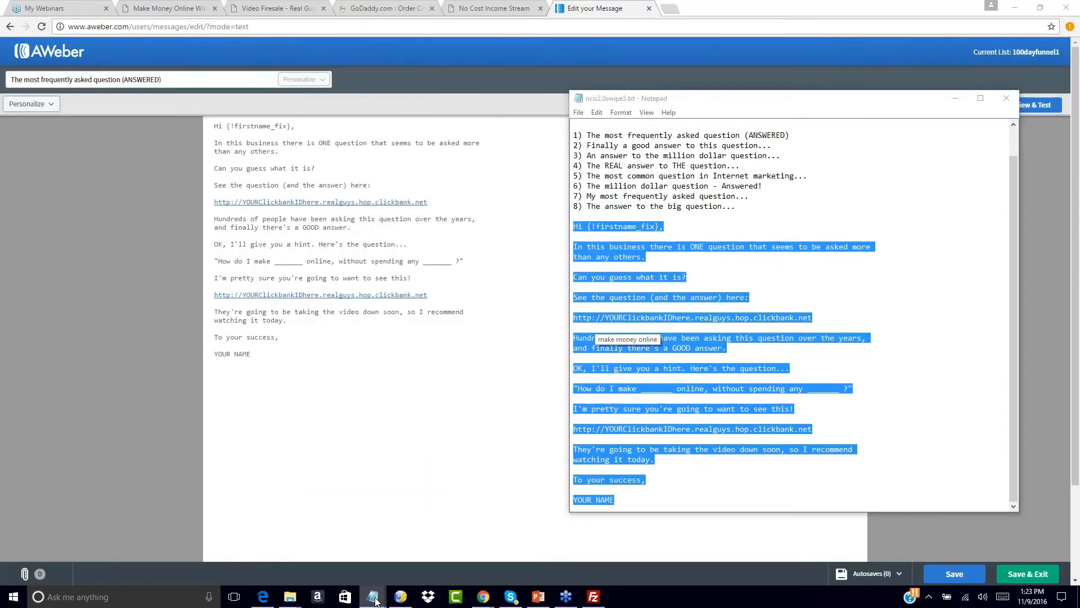
{"action": "mouse_move", "coordinate": [373, 596]}
{"action": "left_click", "coordinate": [332, 555]}
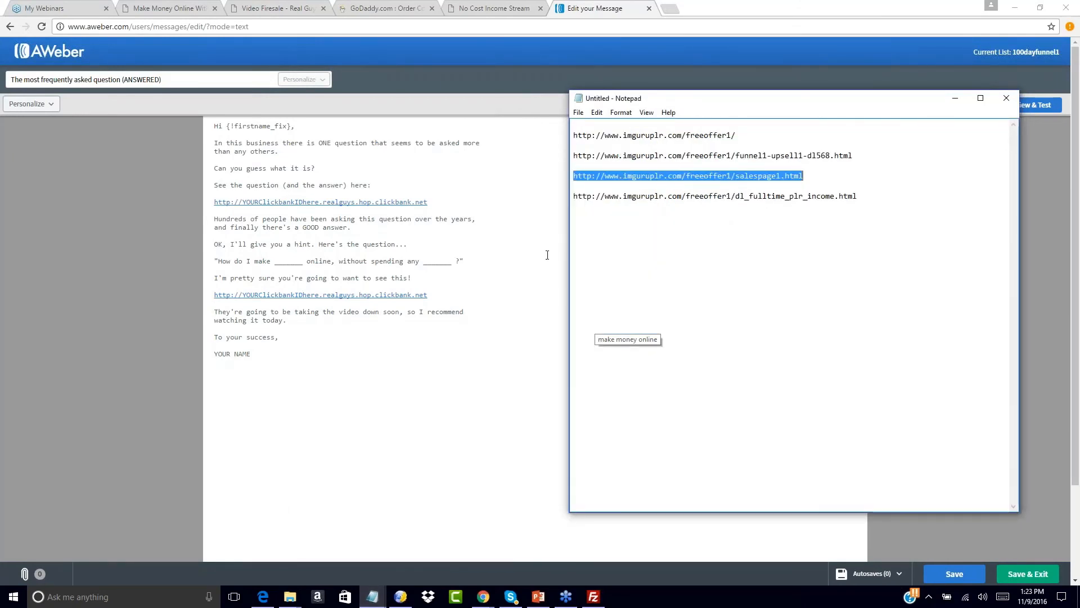
- Replace both ClickBank links with the salespage1.html URL and remove the extra blank lines
{"action": "left_click", "coordinate": [489, 224]}
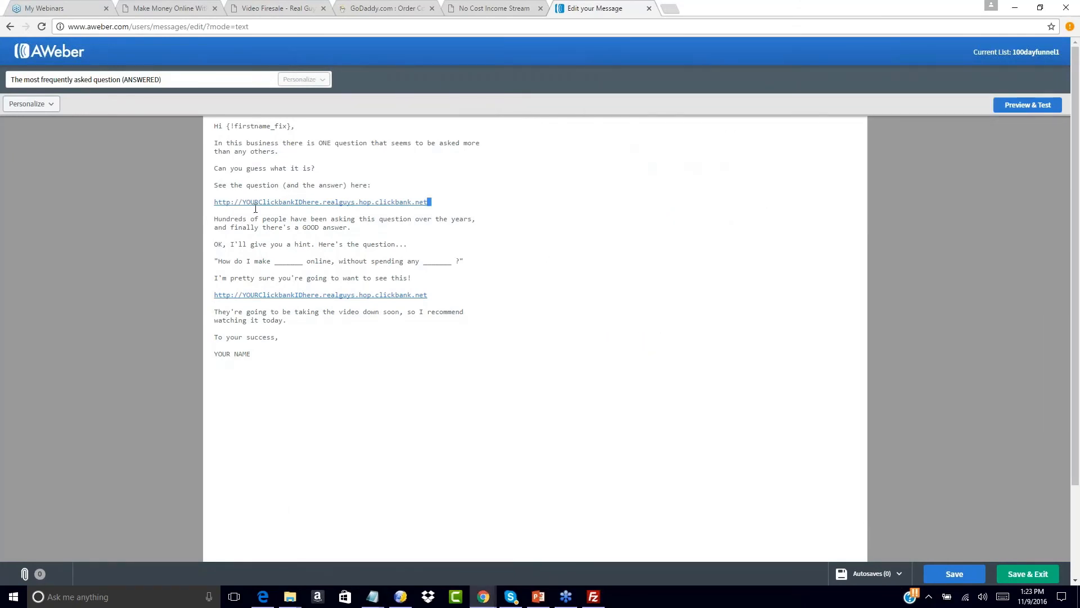
{"action": "left_click_drag", "start_coordinate": [429, 202], "coordinate": [187, 203]}
{"action": "key", "text": "BackSpace"}
{"action": "key", "text": "BackSpace"}
{"action": "key", "text": "BackSpace"}
{"action": "key", "text": "Return"}
{"action": "type", "text": "http://www.imguruplr.com/freeoffer1/salespage1.html"}
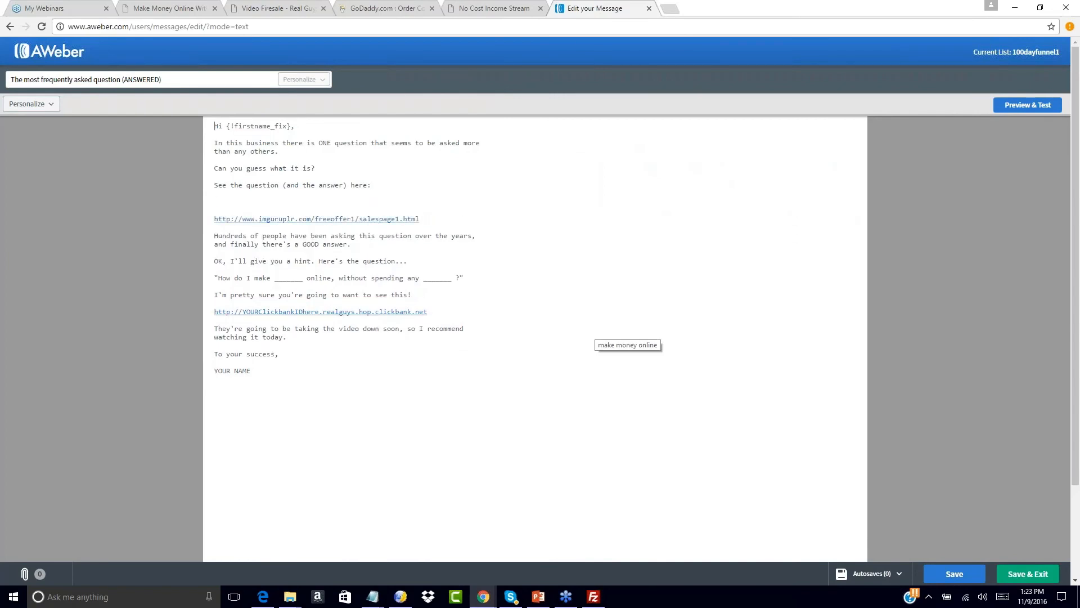
{"action": "left_click", "coordinate": [233, 202]}
{"action": "key", "text": "BackSpace"}
{"action": "key", "text": "BackSpace"}
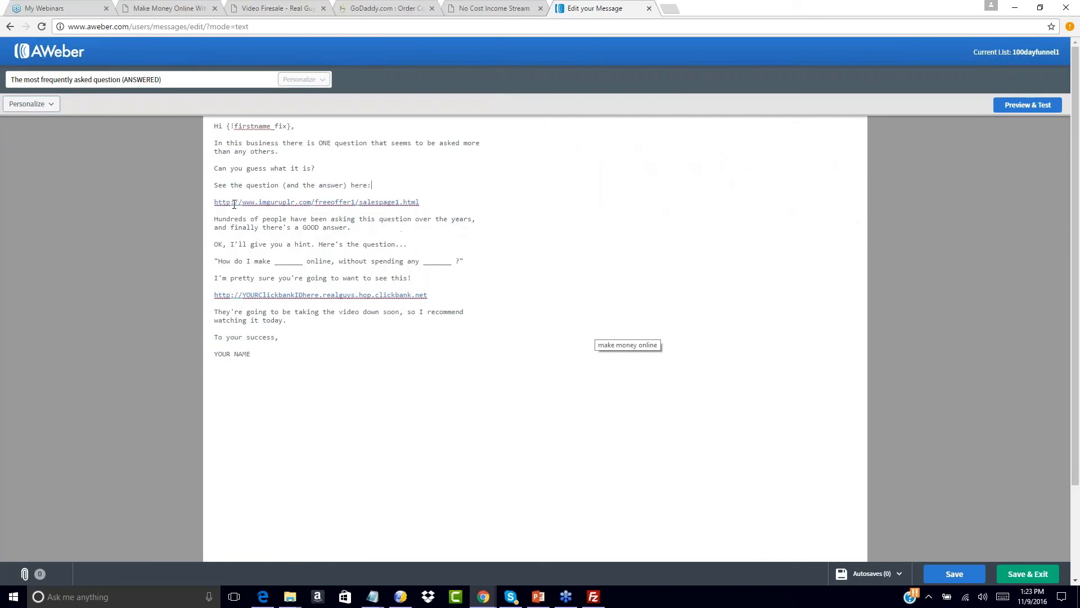
{"action": "left_click_drag", "start_coordinate": [214, 294], "coordinate": [429, 295]}
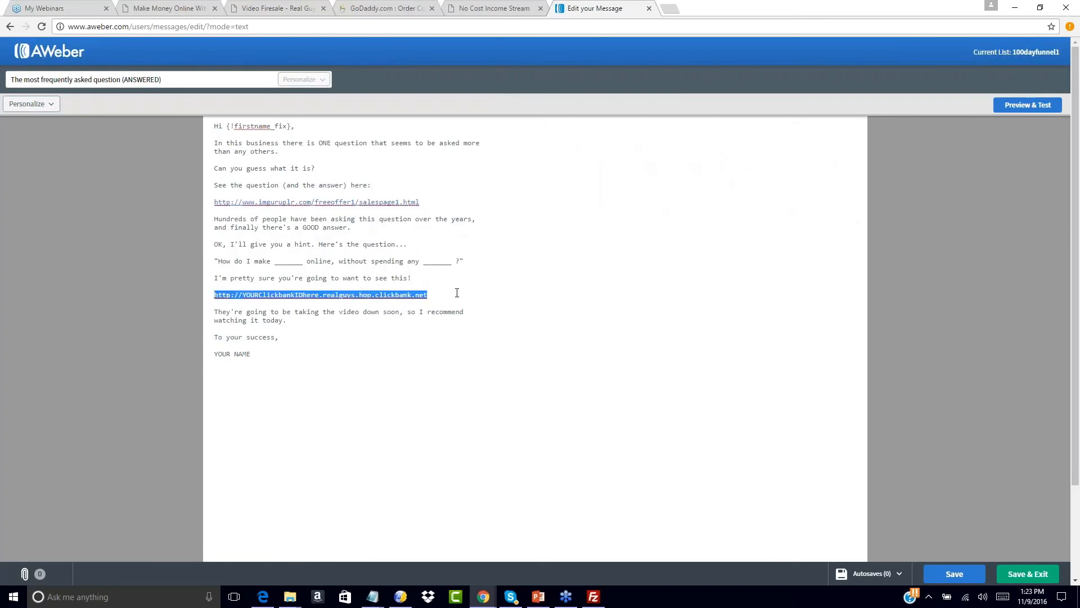
{"action": "type", "text": "http://www.imguruplr.com/freeoffer1/salespage1.html"}
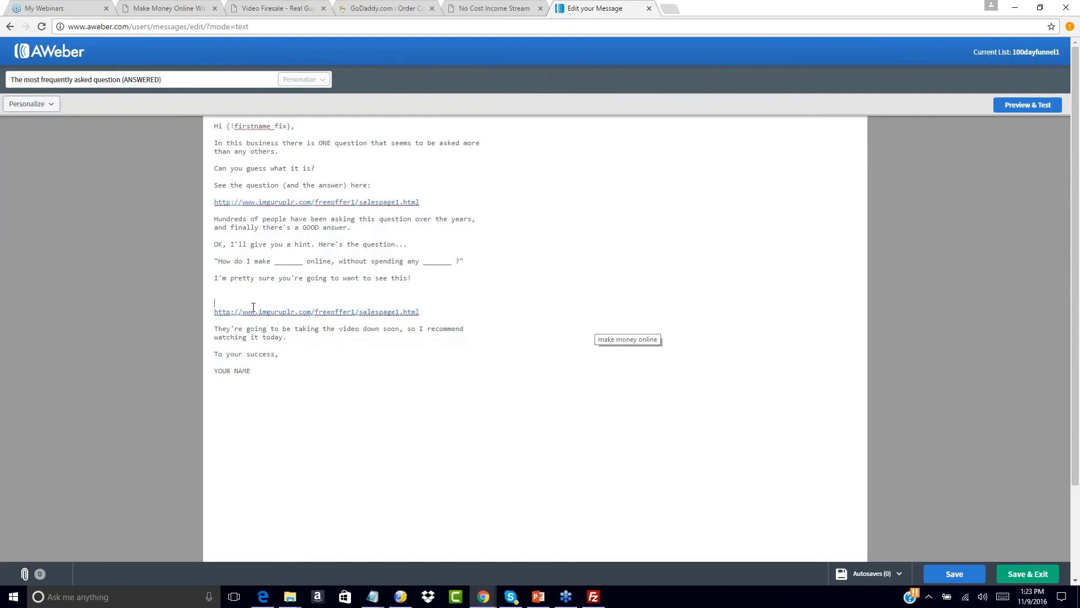
{"action": "key", "text": "BackSpace"}
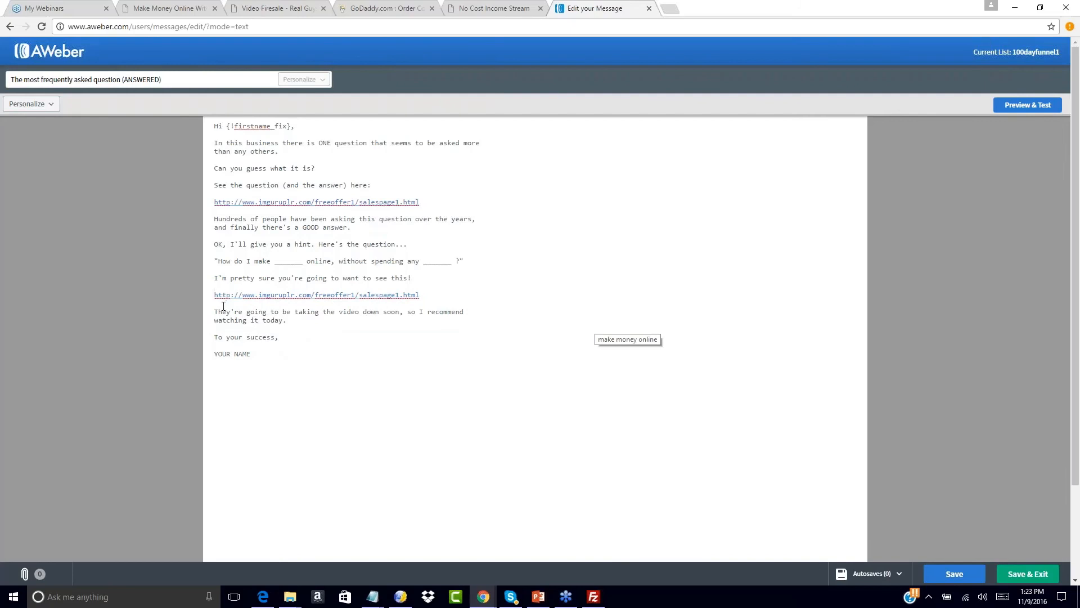
- Replace the YOUR NAME placeholder with the sender's name and save the message
{"action": "left_click_drag", "start_coordinate": [214, 353], "coordinate": [265, 356]}
{"action": "type", "text": "Joohn"}
{"action": "key", "text": "BackSpace"}
{"action": "key", "text": "BackSpace"}
{"action": "type", "text": "Smith"}
{"action": "left_click", "coordinate": [1028, 573]}
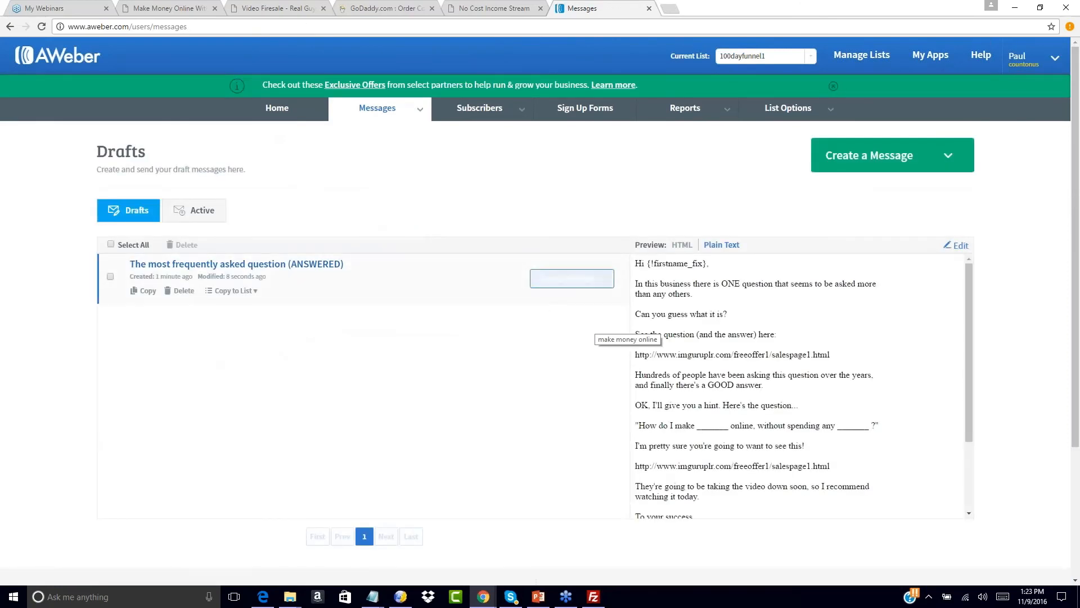
- Add the draft to the Legacy Follow Up Series with the default 1-day delay
{"action": "left_click", "coordinate": [597, 281]}
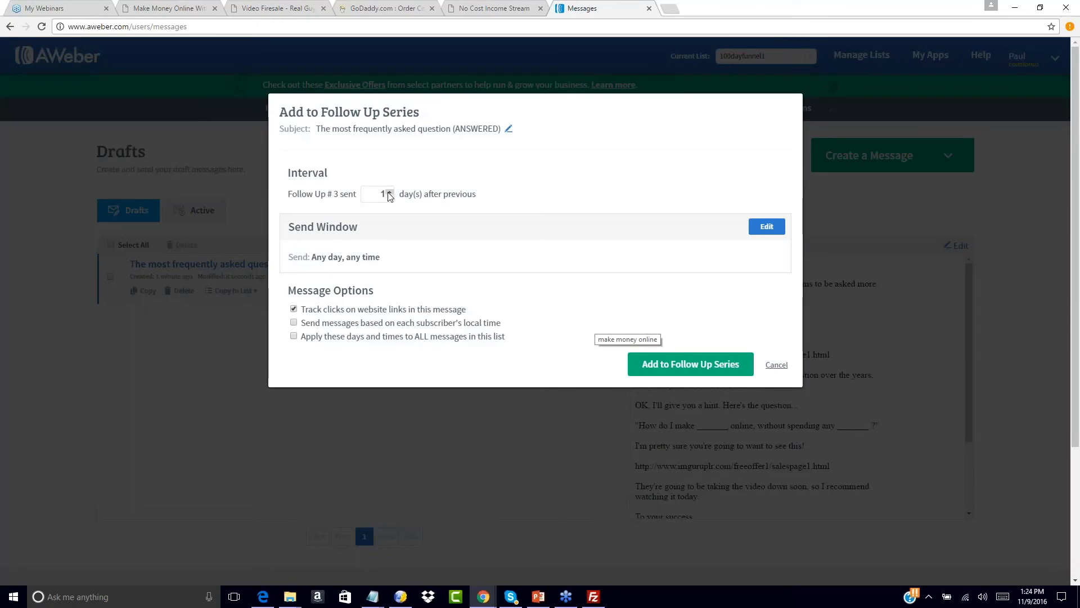
{"action": "left_click", "coordinate": [663, 367]}
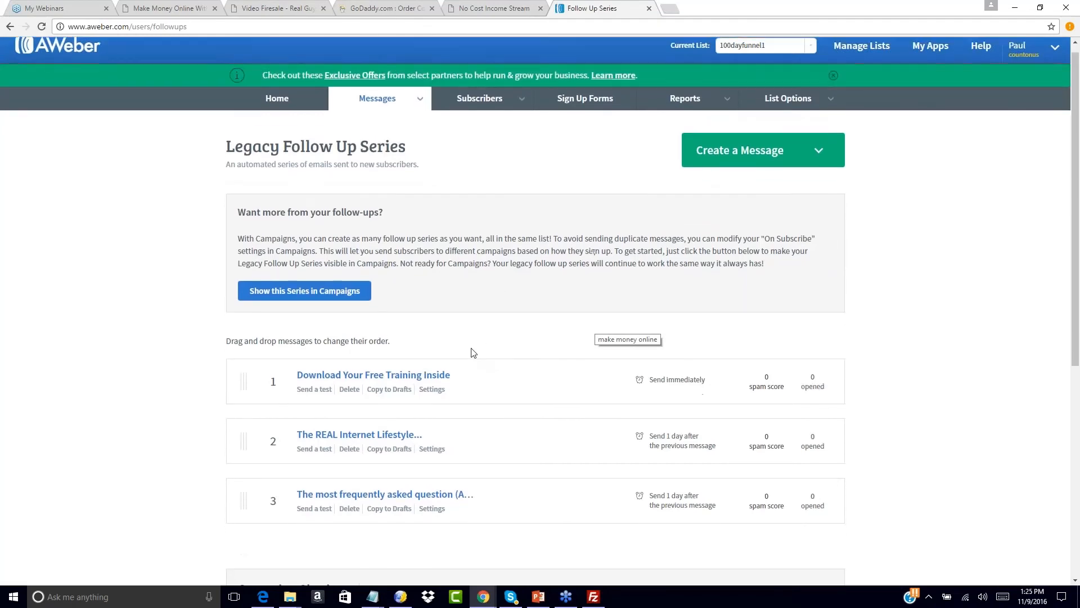
{"action": "scroll", "coordinate": [472, 353], "scroll_direction": "down", "scroll_amount": 2}
- Start another plain-text message and open the ncis2.0swipe6.txt swipe file
{"action": "left_click", "coordinate": [765, 120]}
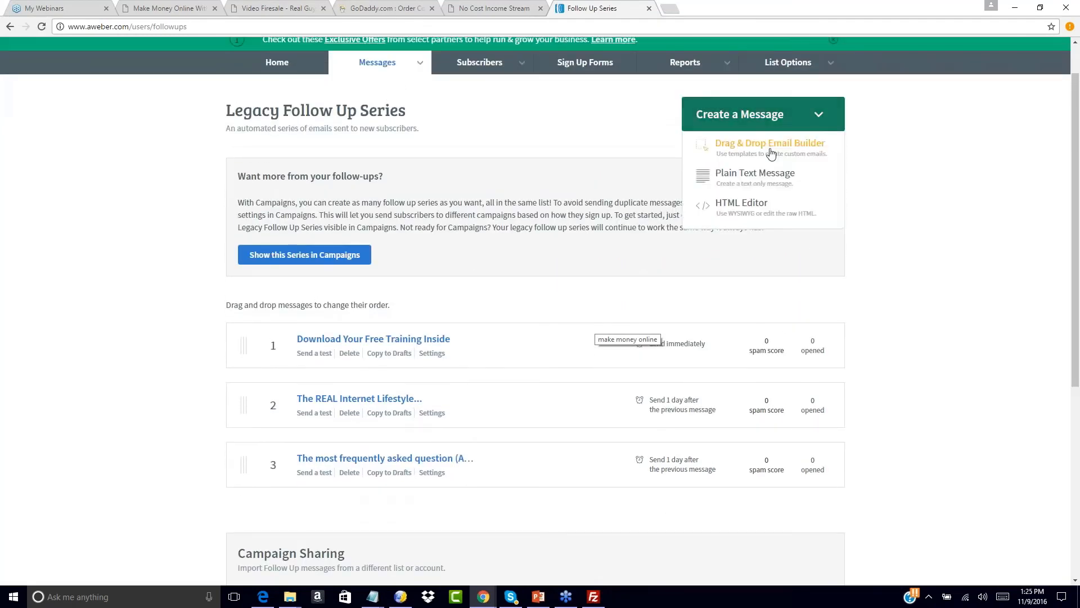
{"action": "left_click", "coordinate": [755, 175]}
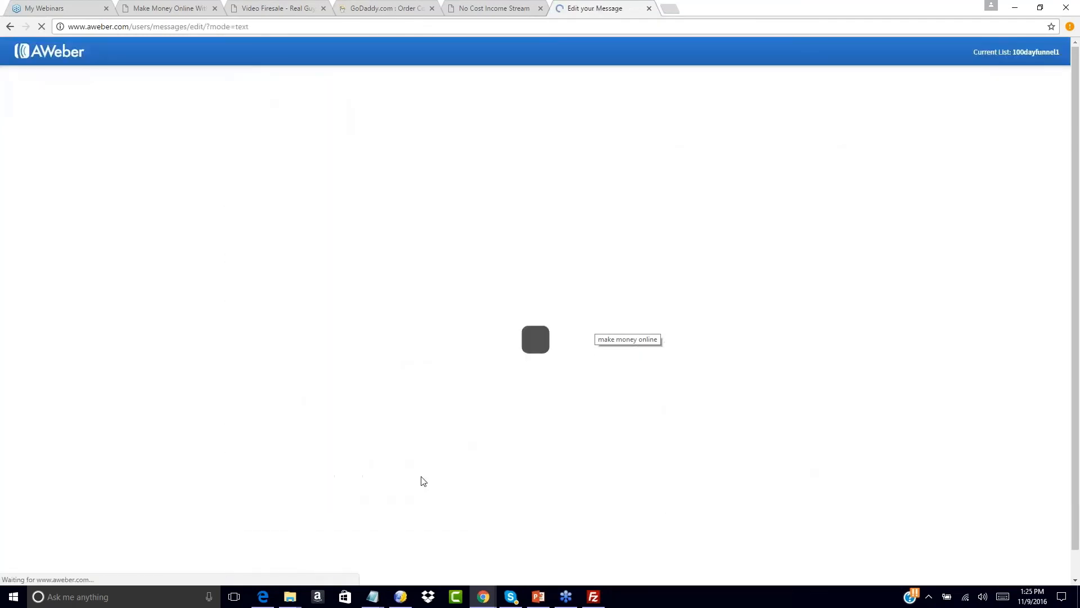
{"action": "mouse_move", "coordinate": [372, 596]}
{"action": "left_click", "coordinate": [410, 540]}
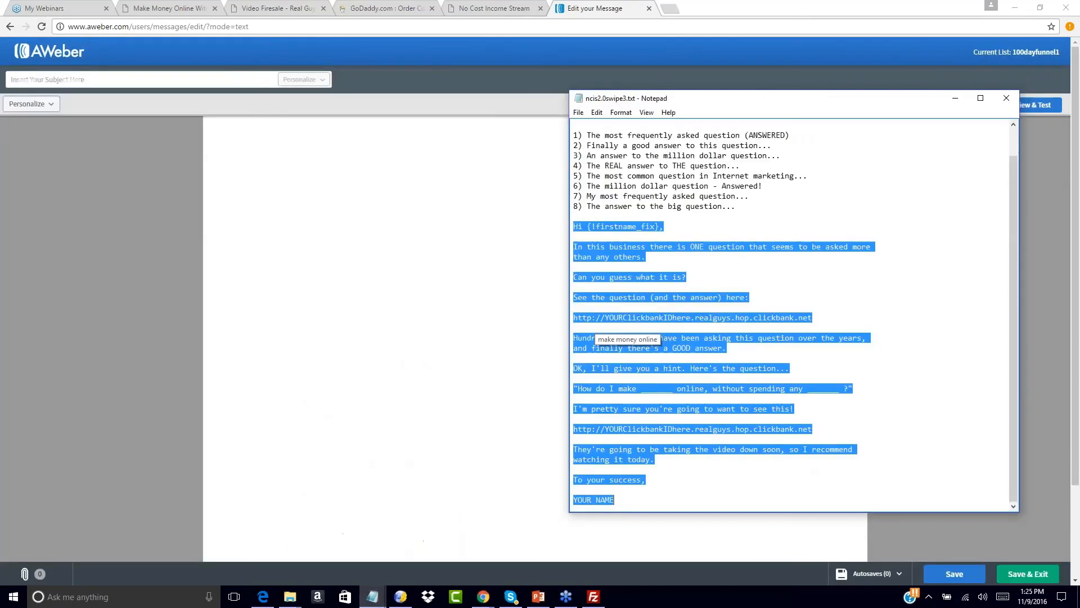
{"action": "left_click", "coordinate": [1013, 99]}
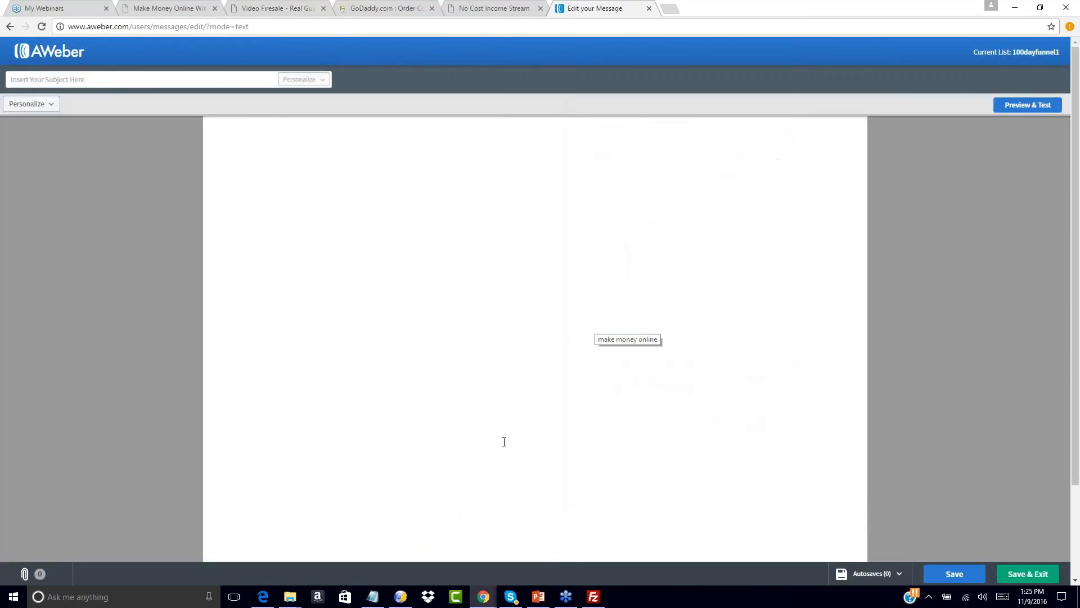
{"action": "mouse_move", "coordinate": [290, 597]}
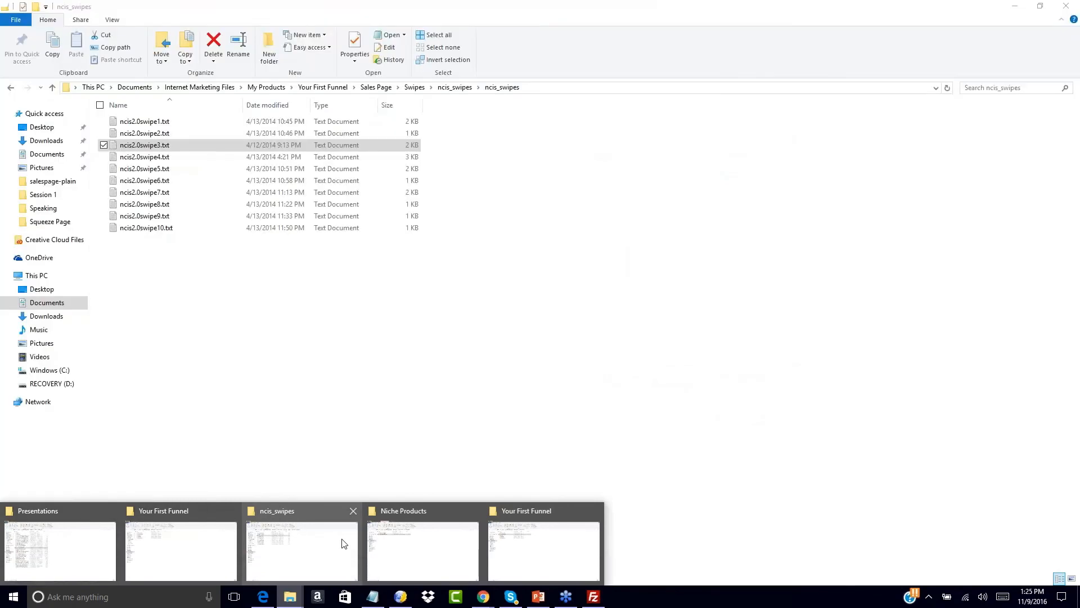
{"action": "left_click", "coordinate": [345, 544]}
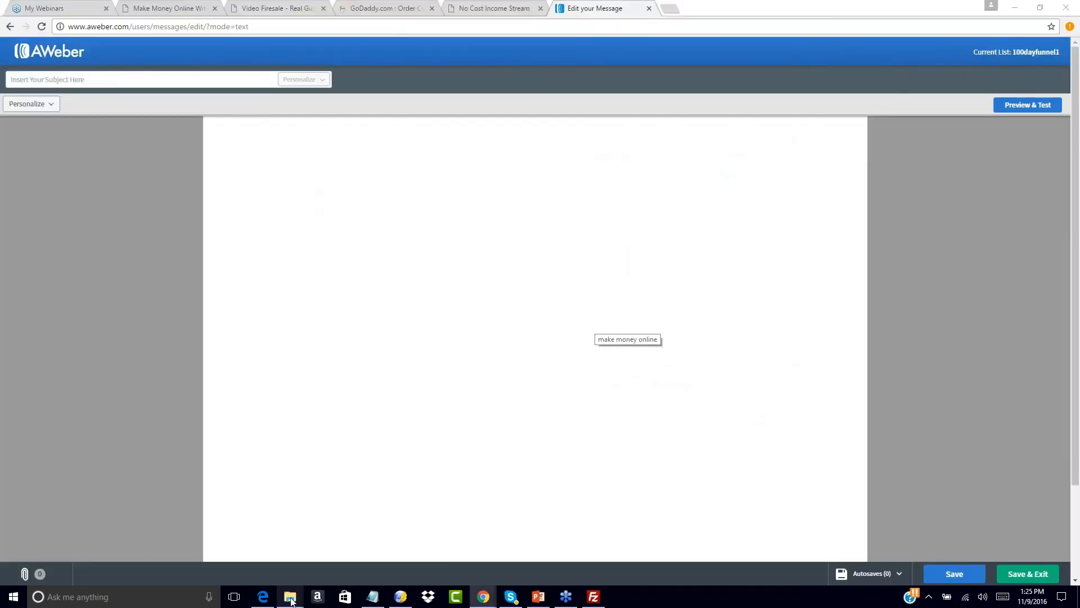
{"action": "mouse_move", "coordinate": [290, 596]}
{"action": "left_click", "coordinate": [315, 540]}
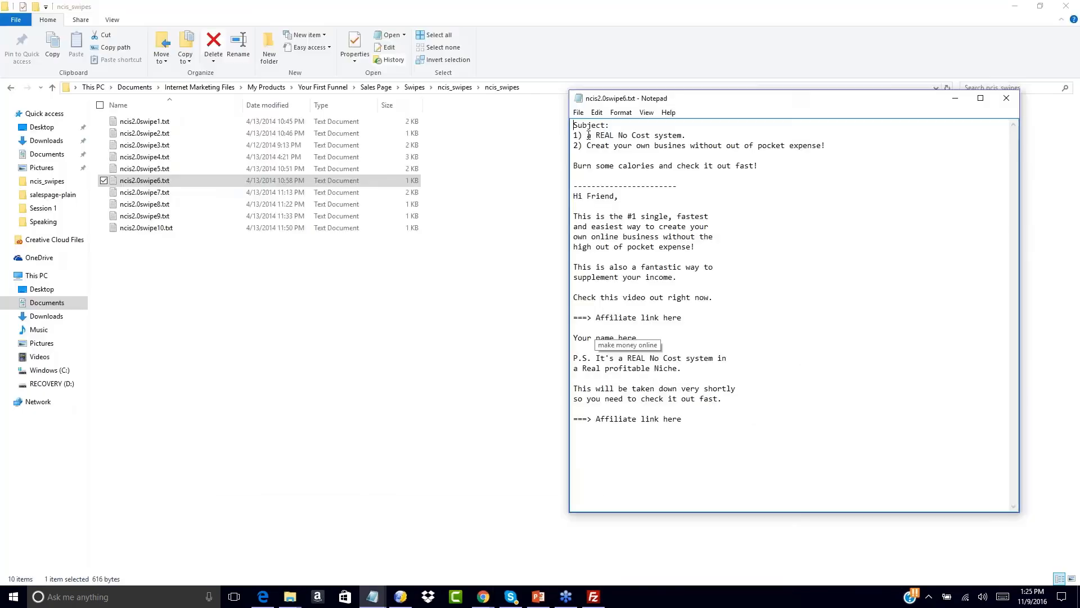
- Paste the subject 'a REAL No Cost system.' into the message
{"action": "left_click_drag", "start_coordinate": [586, 135], "coordinate": [729, 136]}
{"action": "key", "text": "ctrl+c"}
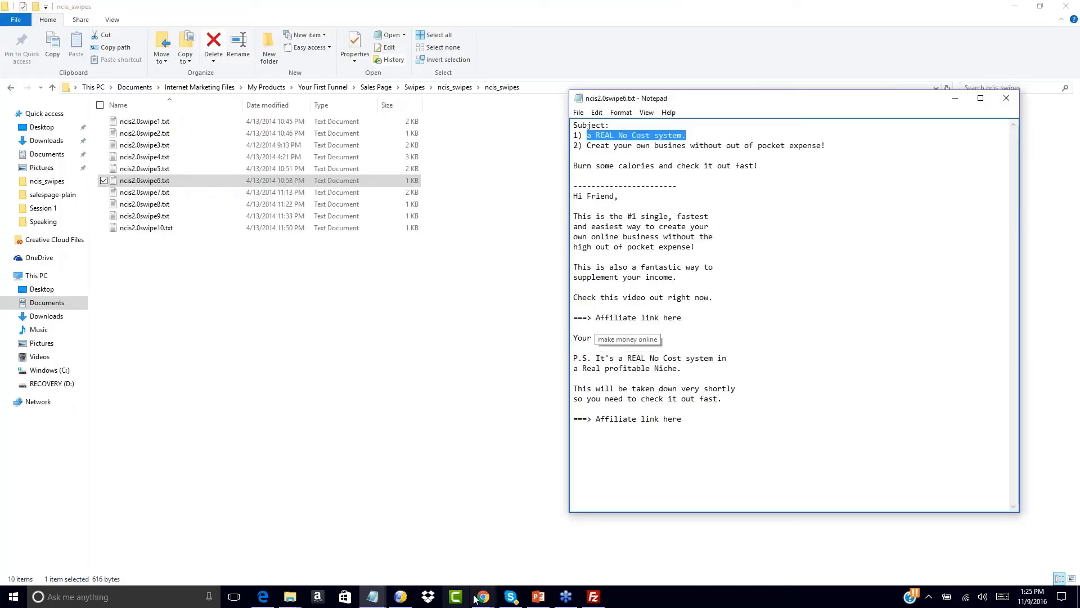
{"action": "mouse_move", "coordinate": [484, 596]}
{"action": "left_click", "coordinate": [712, 549]}
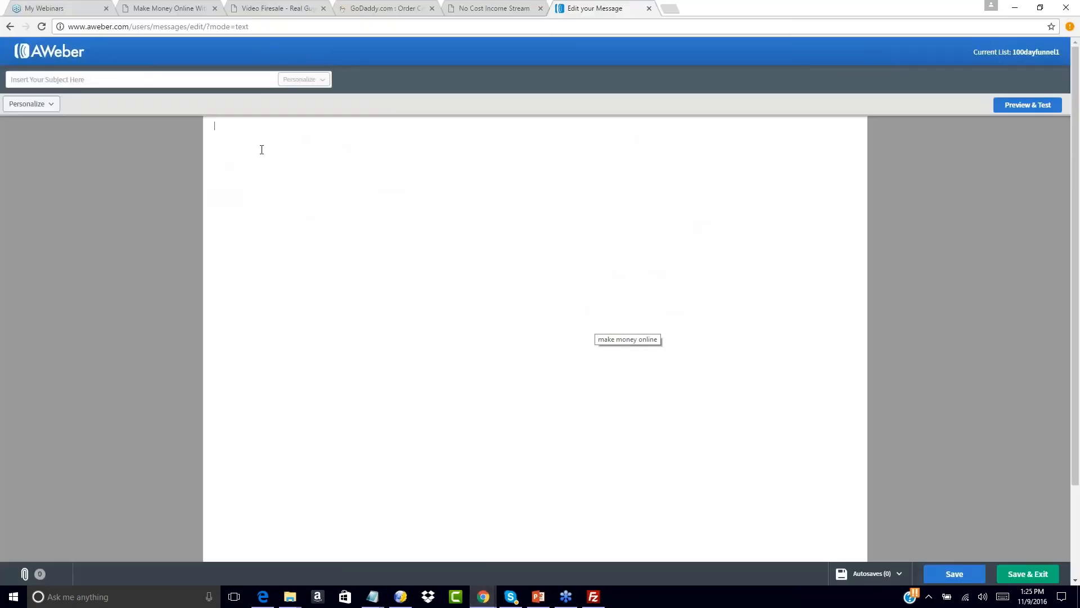
{"action": "left_click", "coordinate": [66, 79]}
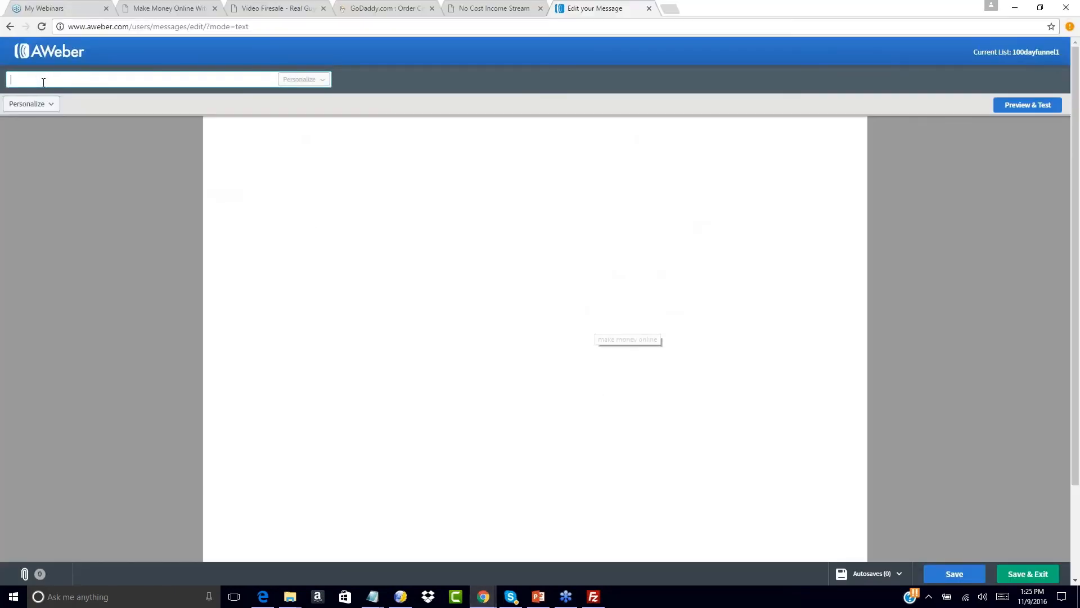
{"action": "key", "text": "ctrl+v"}
- Paste the swipe email body and change the greeting from Friend to Hello
{"action": "left_click", "coordinate": [240, 140]}
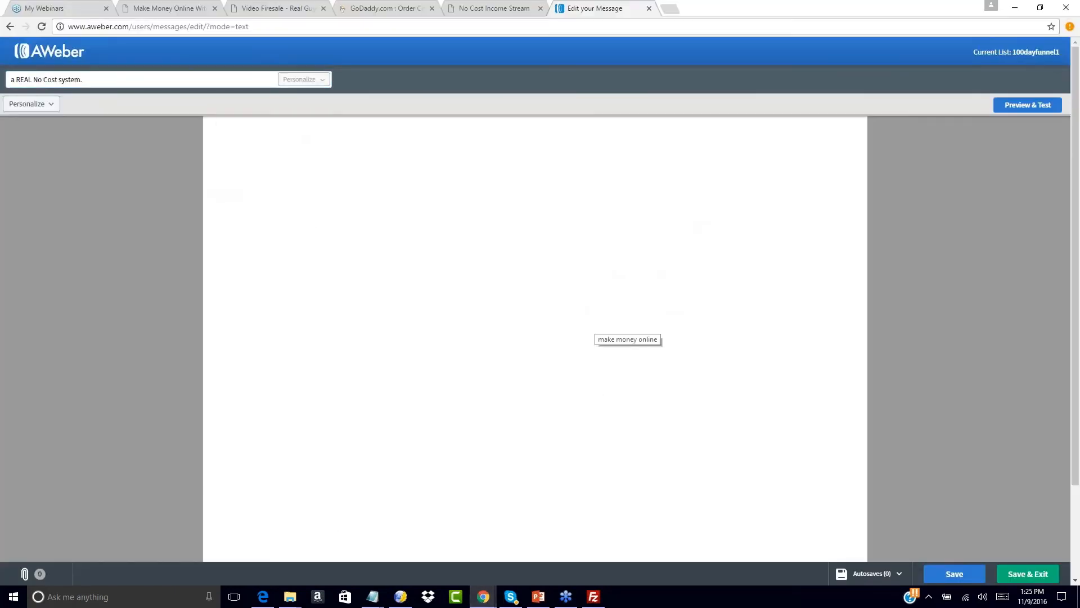
{"action": "mouse_move", "coordinate": [373, 597]}
{"action": "left_click", "coordinate": [430, 557]}
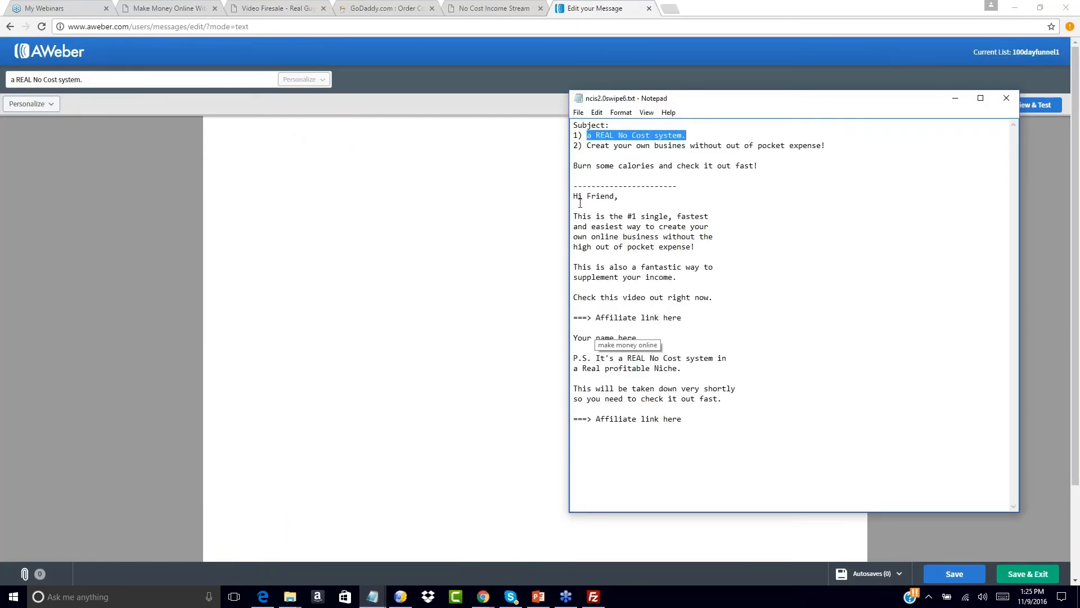
{"action": "left_click_drag", "start_coordinate": [575, 196], "coordinate": [682, 421]}
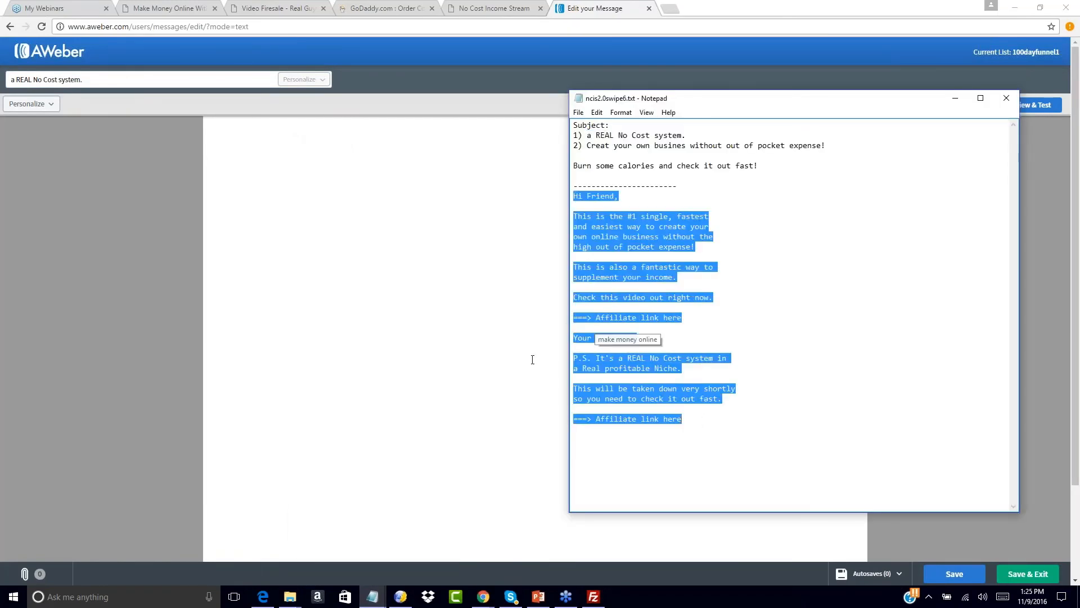
{"action": "left_click", "coordinate": [293, 200]}
{"action": "key", "text": "ctrl+v"}
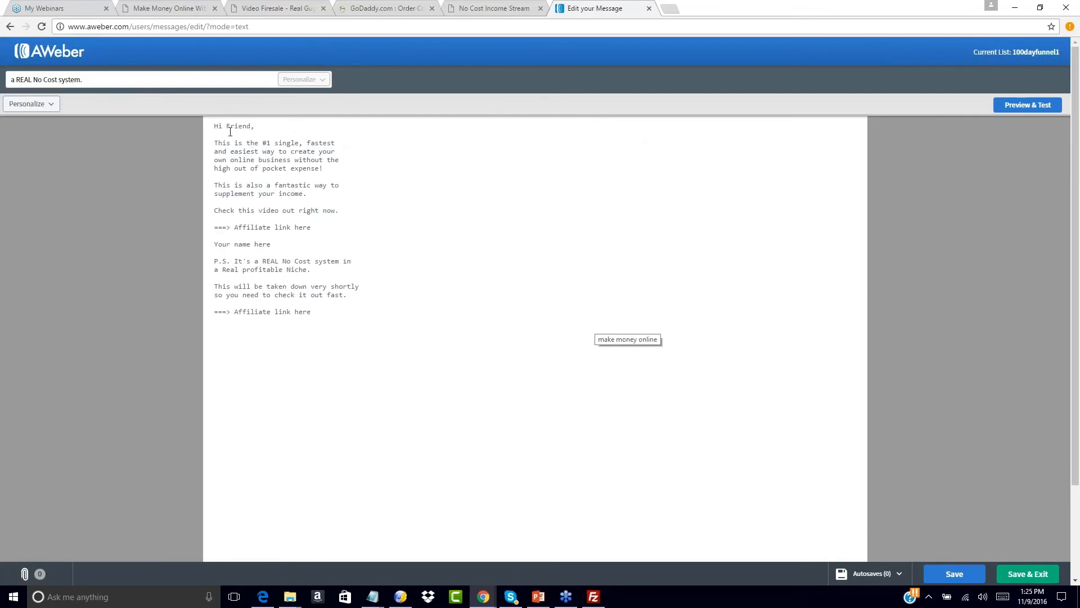
{"action": "double_click", "coordinate": [245, 124]}
{"action": "key", "text": "BackSpace"}
{"action": "key", "text": "BackSpace"}
{"action": "key", "text": "BackSpace"}
{"action": "type", "text": "e"}
- Replace the first 'Affiliate link here' placeholder with the sales page URL
{"action": "mouse_move", "coordinate": [372, 595]}
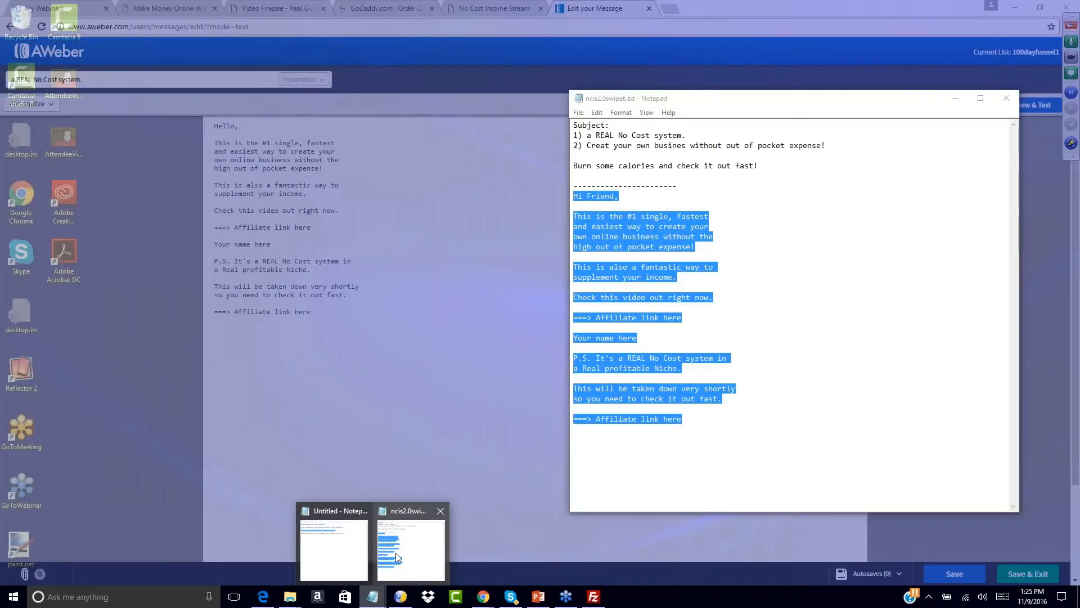
{"action": "left_click", "coordinate": [396, 552]}
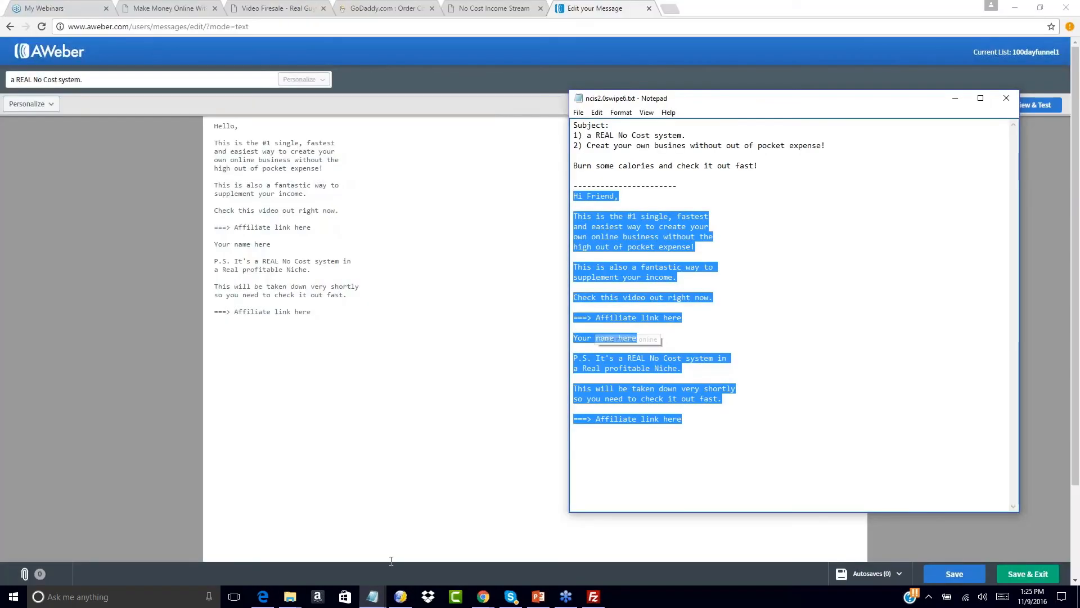
{"action": "left_click", "coordinate": [627, 292]}
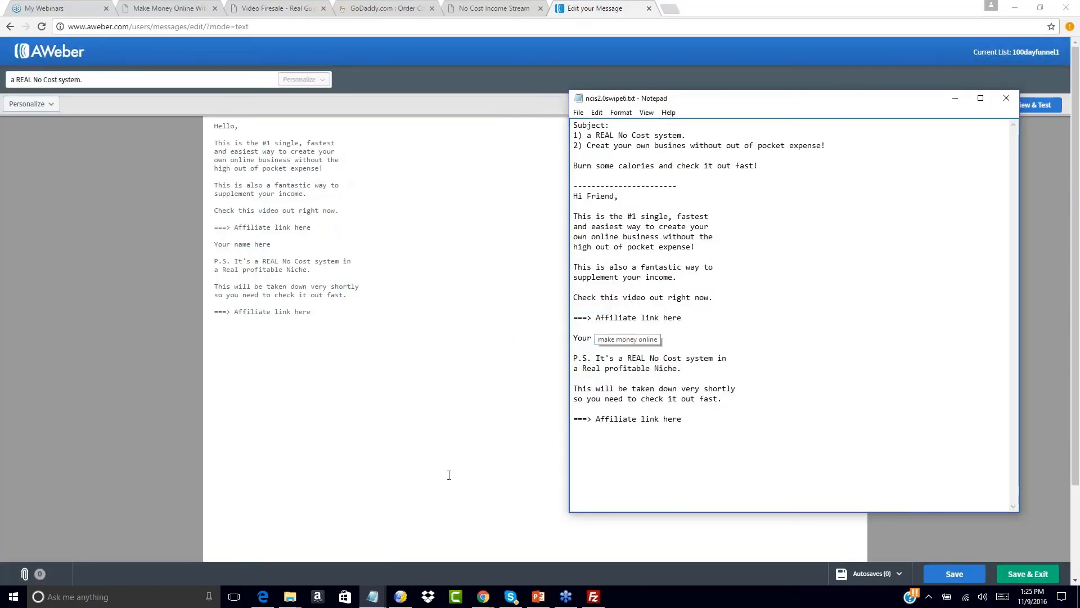
{"action": "mouse_move", "coordinate": [361, 600]}
{"action": "left_click", "coordinate": [341, 563]}
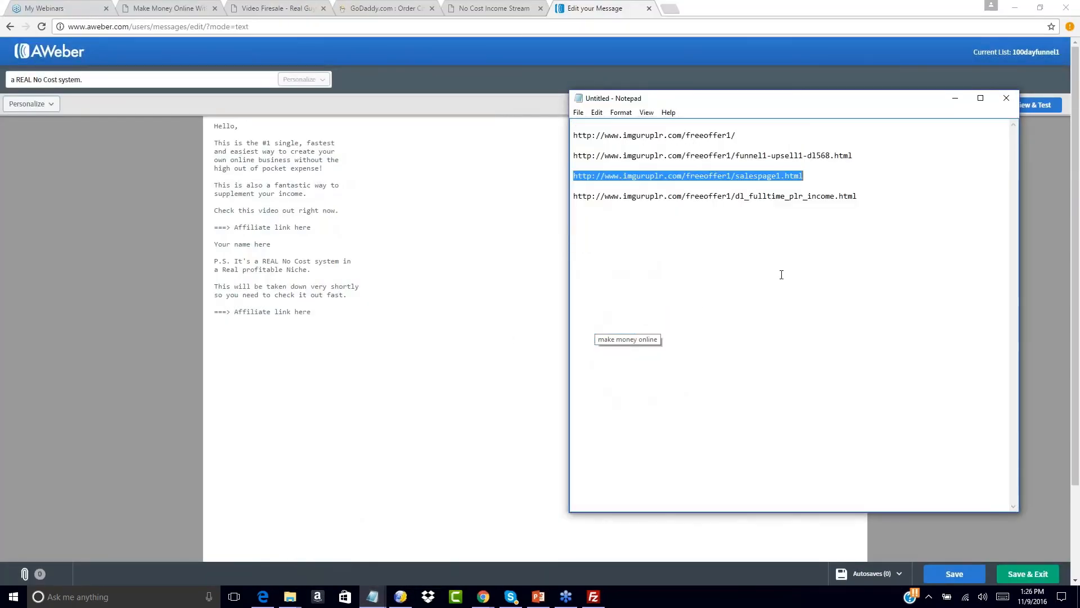
{"action": "left_click", "coordinate": [303, 256]}
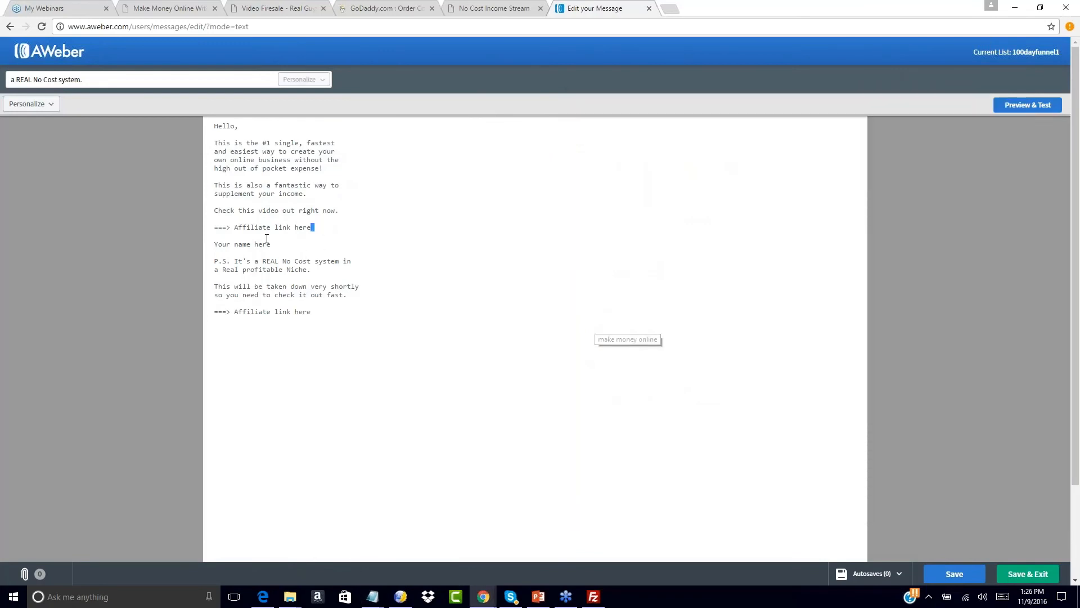
{"action": "left_click_drag", "start_coordinate": [310, 228], "coordinate": [236, 230]}
{"action": "key", "text": "ctrl+v"}
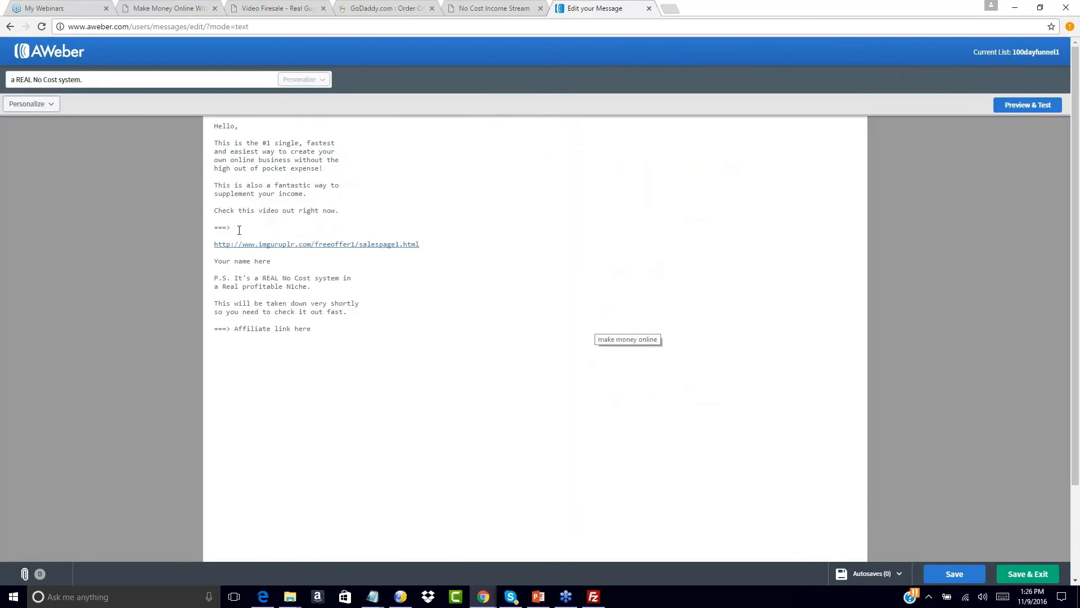
{"action": "key", "text": "BackSpace"}
{"action": "key", "text": "BackSpace"}
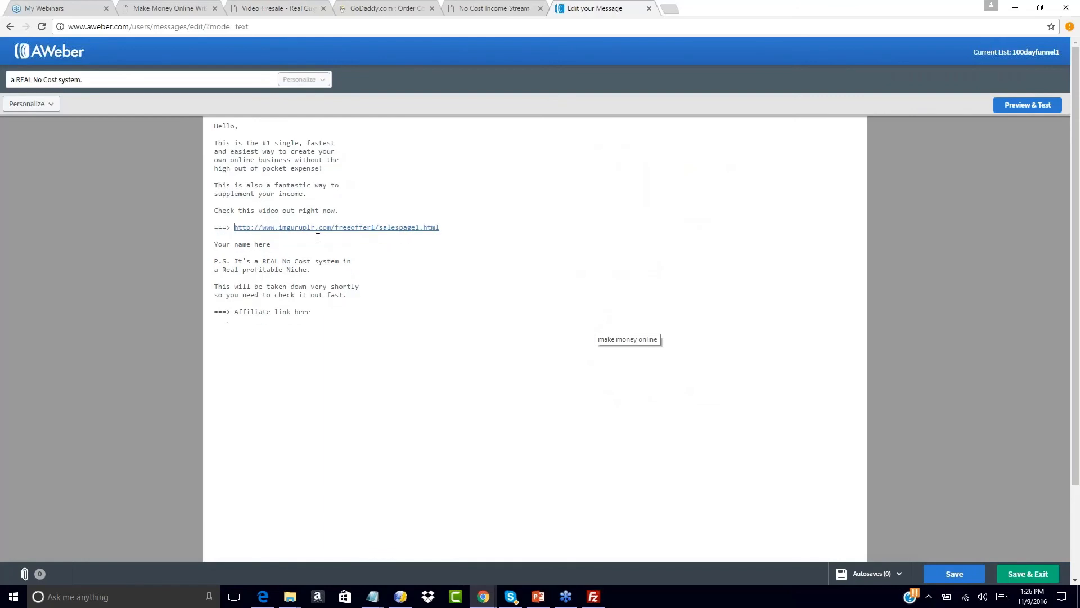
- Replace 'Your name here' with the sign-off 'To Your Success,' and the sender's name
{"action": "left_click_drag", "start_coordinate": [266, 239], "coordinate": [282, 244]}
{"action": "type", "text": "To Your Success,"}
{"action": "key", "text": "Return"}
{"action": "key", "text": "Return"}
{"action": "type", "text": "John Smith"}
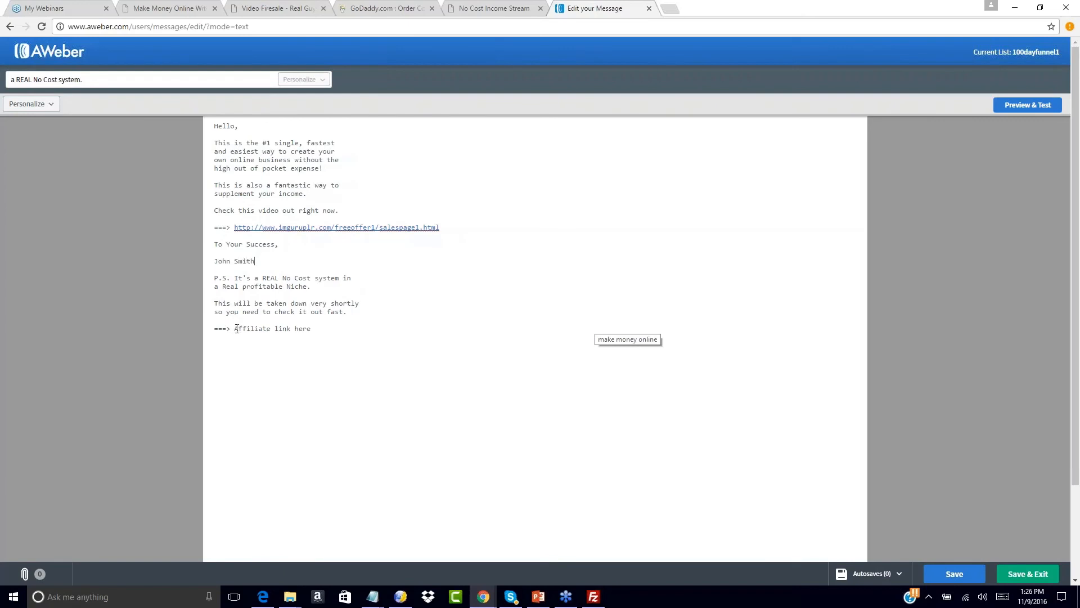
- Paste the sales page URL over the second affiliate placeholder and save the email
{"action": "left_click_drag", "start_coordinate": [235, 329], "coordinate": [314, 330]}
{"action": "key", "text": "ctrl+v"}
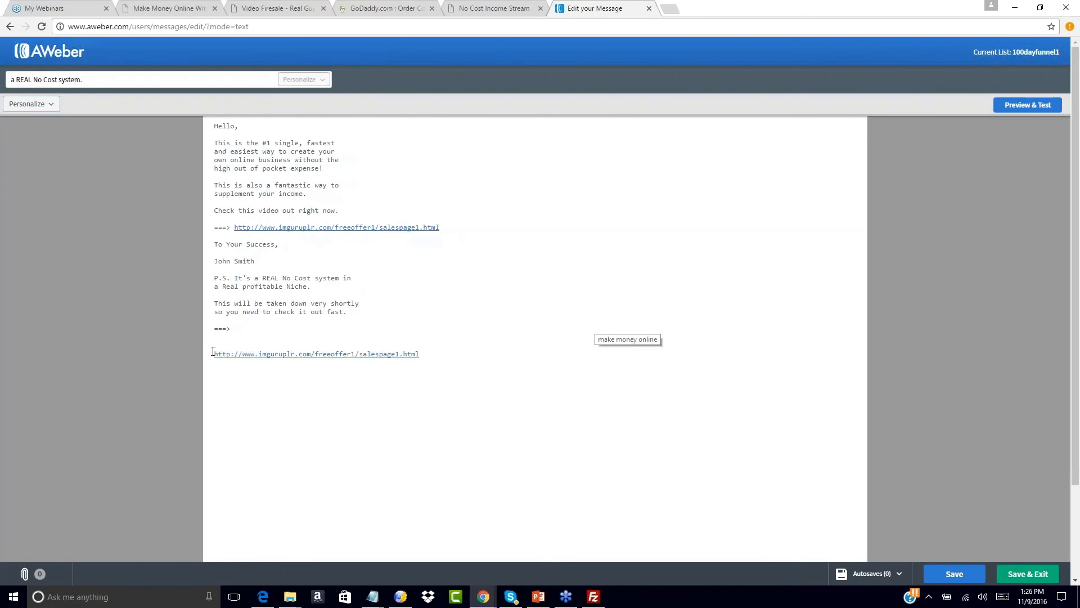
{"action": "key", "text": "BackSpace"}
{"action": "key", "text": "BackSpace"}
{"action": "key", "text": "BackSpace"}
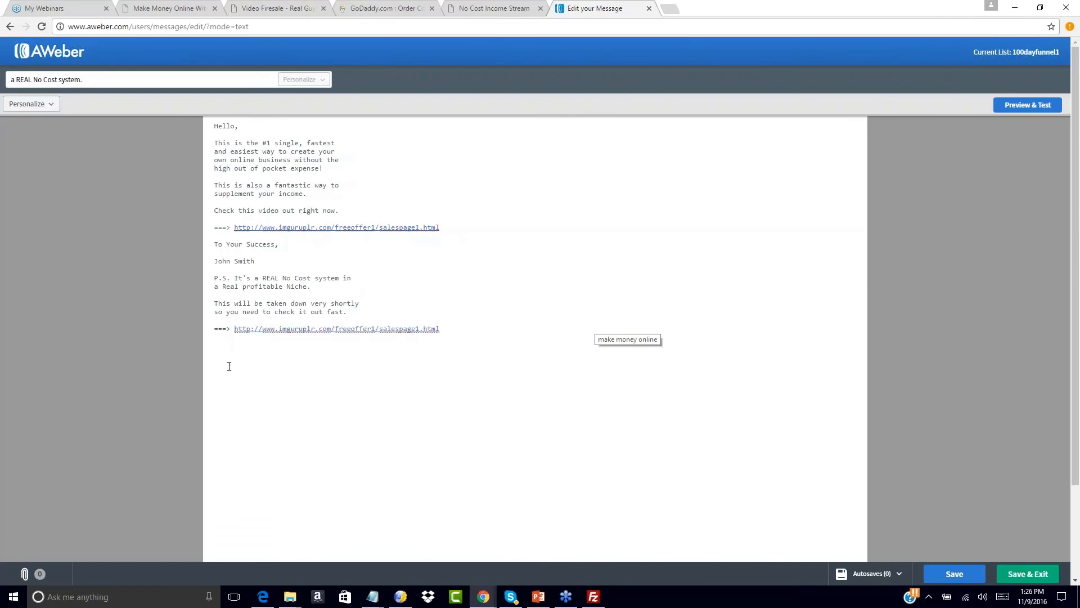
{"action": "left_click", "coordinate": [1027, 574]}
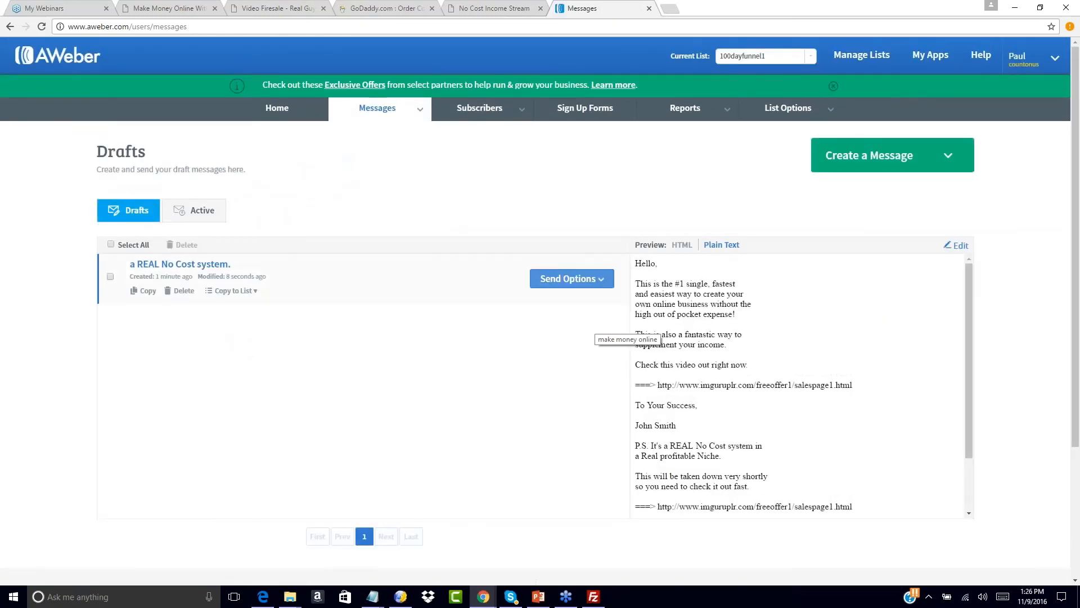
- Add 'a REAL No Cost system.' to the follow-up series, sent 2 days after the previous message
{"action": "left_click", "coordinate": [601, 279]}
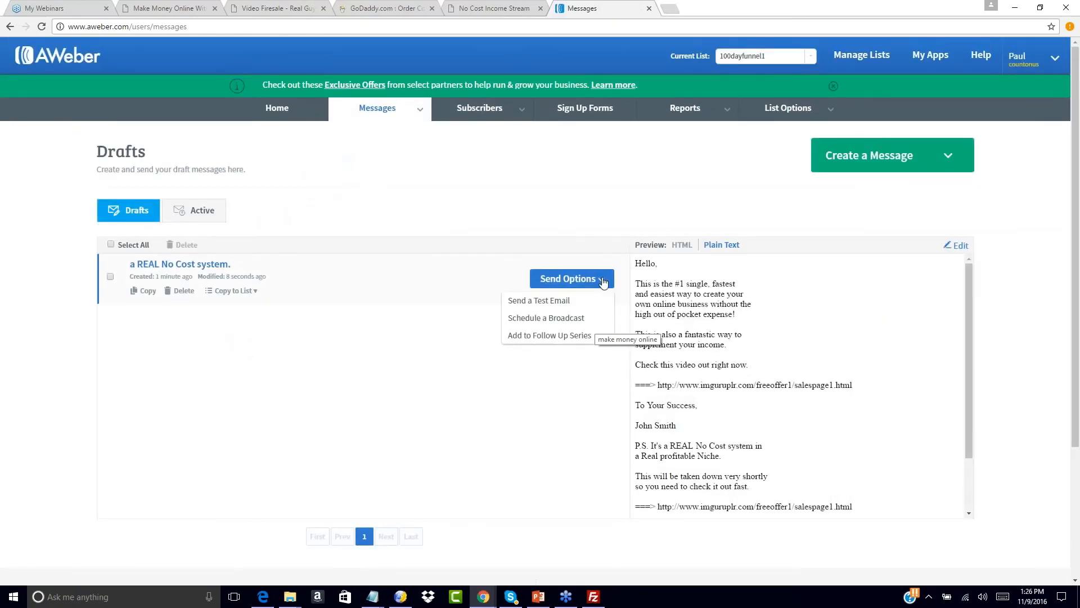
{"action": "left_click", "coordinate": [547, 336]}
{"action": "left_click", "coordinate": [390, 192]}
{"action": "left_click", "coordinate": [689, 371]}
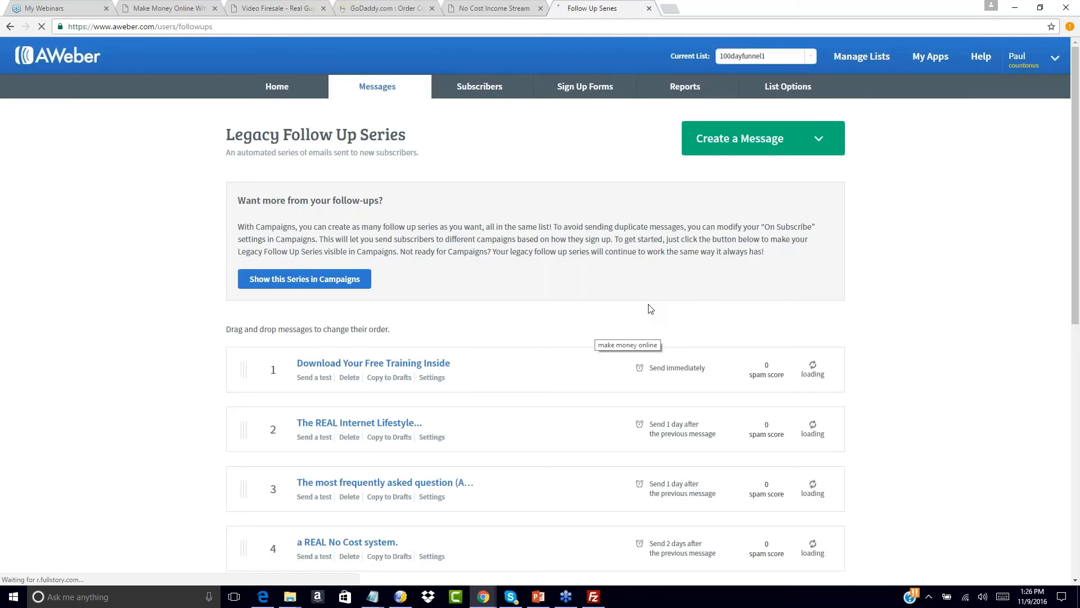
{"action": "scroll", "coordinate": [864, 336], "scroll_direction": "down", "scroll_amount": 3}
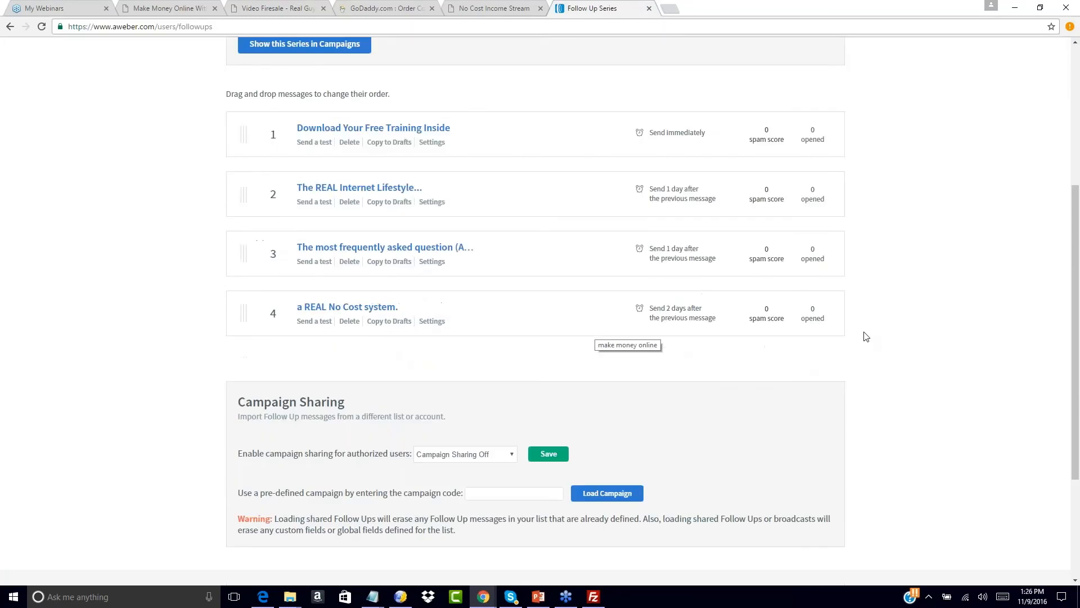
{"action": "scroll", "coordinate": [878, 298], "scroll_direction": "up", "scroll_amount": 1}
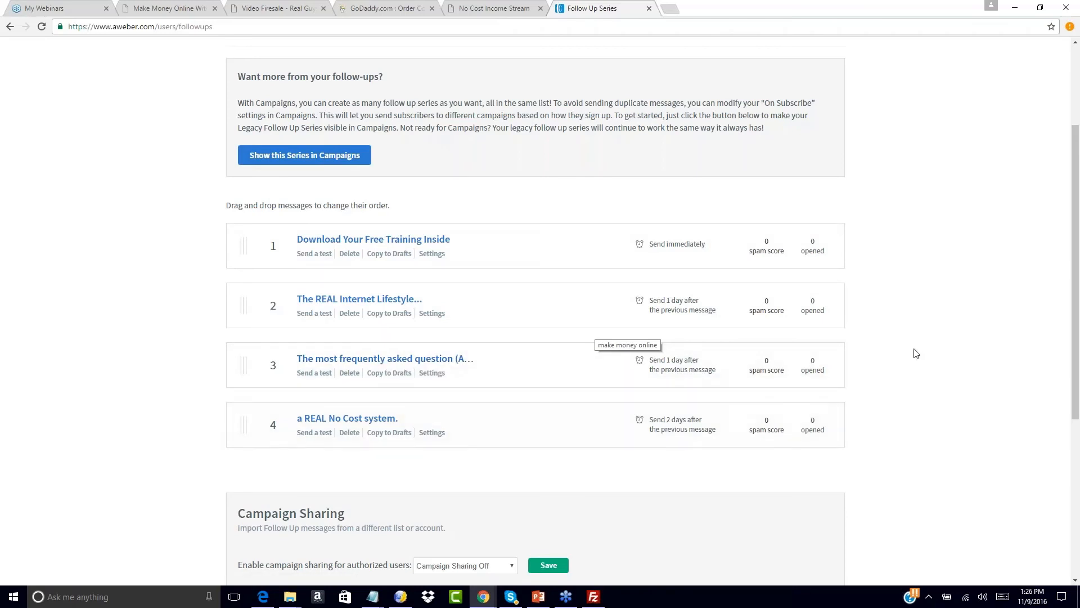
{"action": "scroll", "coordinate": [967, 283], "scroll_direction": "up", "scroll_amount": 3}
{"action": "scroll", "coordinate": [967, 283], "scroll_direction": "down", "scroll_amount": 4}
{"action": "scroll", "coordinate": [967, 283], "scroll_direction": "up", "scroll_amount": 4}
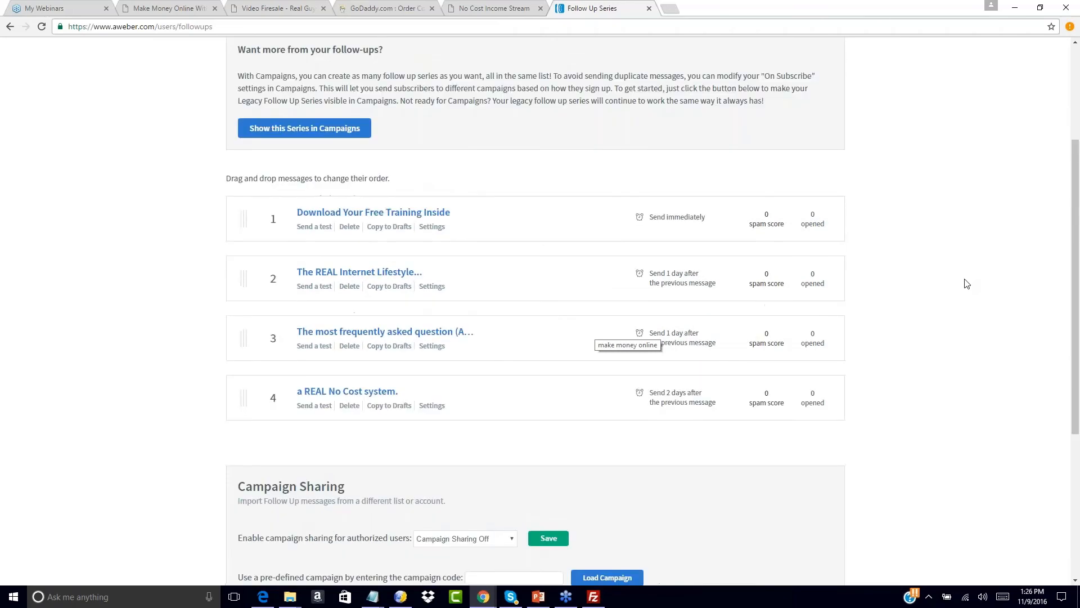
{"action": "scroll", "coordinate": [967, 283], "scroll_direction": "down", "scroll_amount": 4}
{"action": "scroll", "coordinate": [967, 283], "scroll_direction": "up", "scroll_amount": 3}
{"action": "scroll", "coordinate": [967, 283], "scroll_direction": "down", "scroll_amount": 3}
{"action": "scroll", "coordinate": [967, 283], "scroll_direction": "down", "scroll_amount": 2}
{"action": "scroll", "coordinate": [967, 283], "scroll_direction": "up", "scroll_amount": 5}
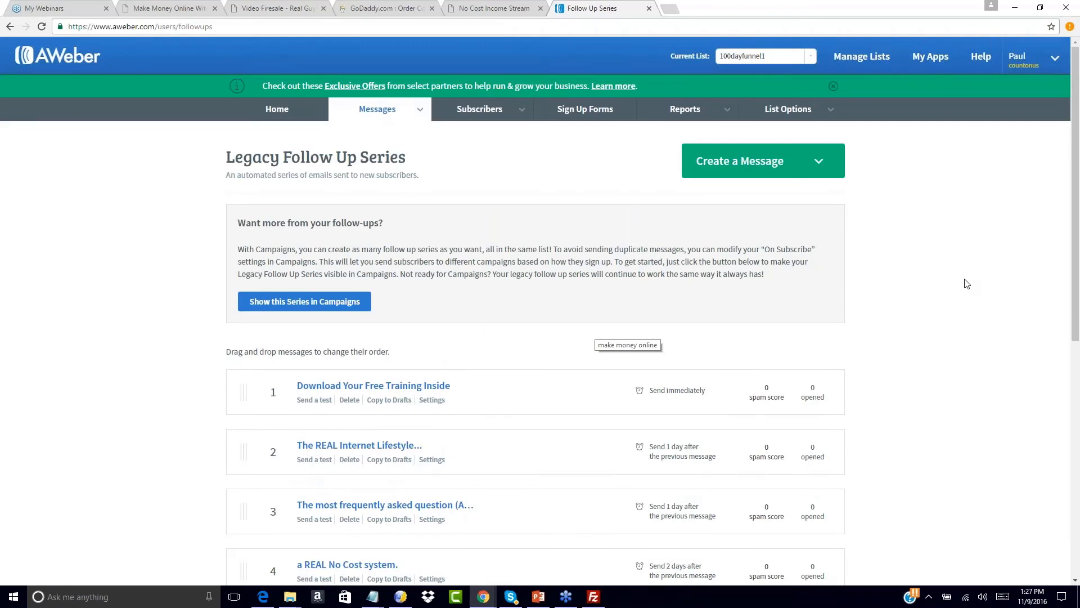
- Go back from the No Cost Income Stream page to the Free Offer opt-in page
{"action": "left_click", "coordinate": [477, 6]}
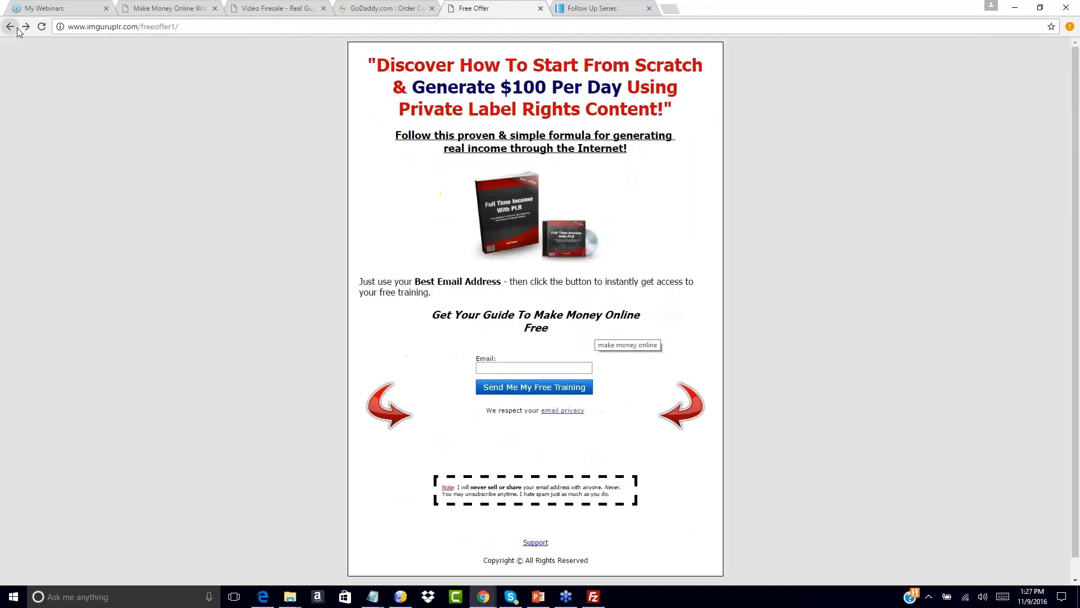
{"action": "left_click", "coordinate": [10, 27]}
{"action": "right_click", "coordinate": [17, 28]}
{"action": "left_click", "coordinate": [409, 192]}
{"action": "left_click", "coordinate": [490, 366]}
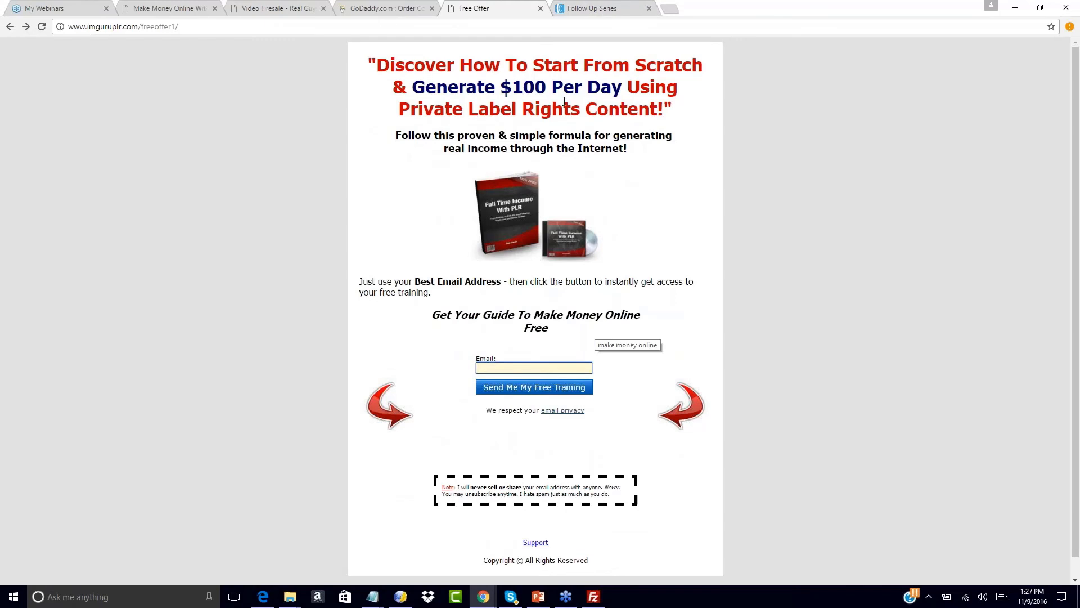
- Review the message list of the AWeber Legacy Follow Up Series
{"action": "left_click", "coordinate": [579, 7]}
{"action": "scroll", "coordinate": [409, 343], "scroll_direction": "down", "scroll_amount": 3}
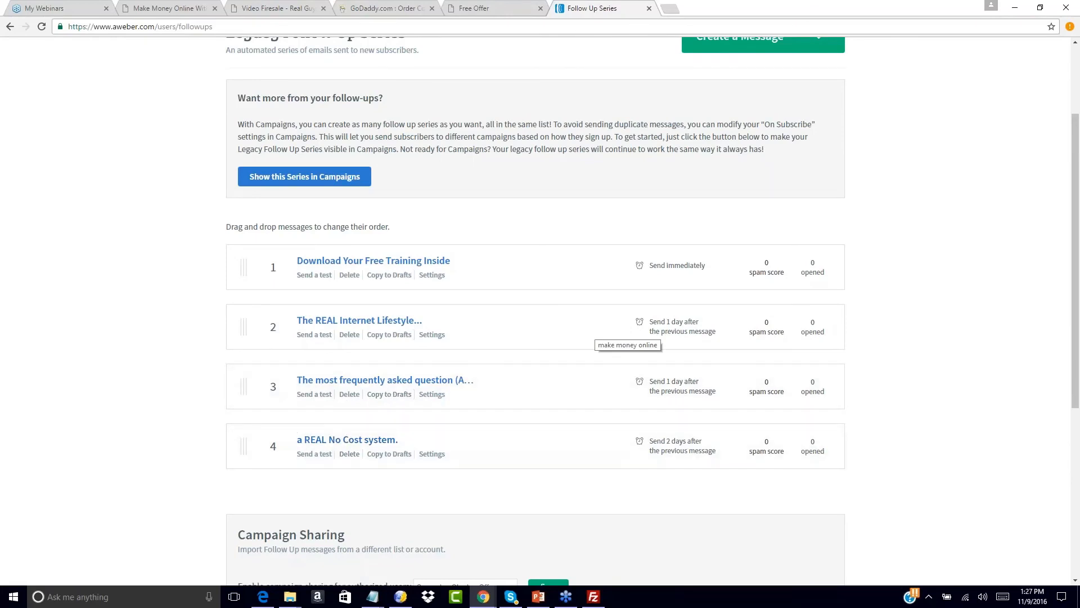
{"action": "scroll", "coordinate": [484, 240], "scroll_direction": "up", "scroll_amount": 2}
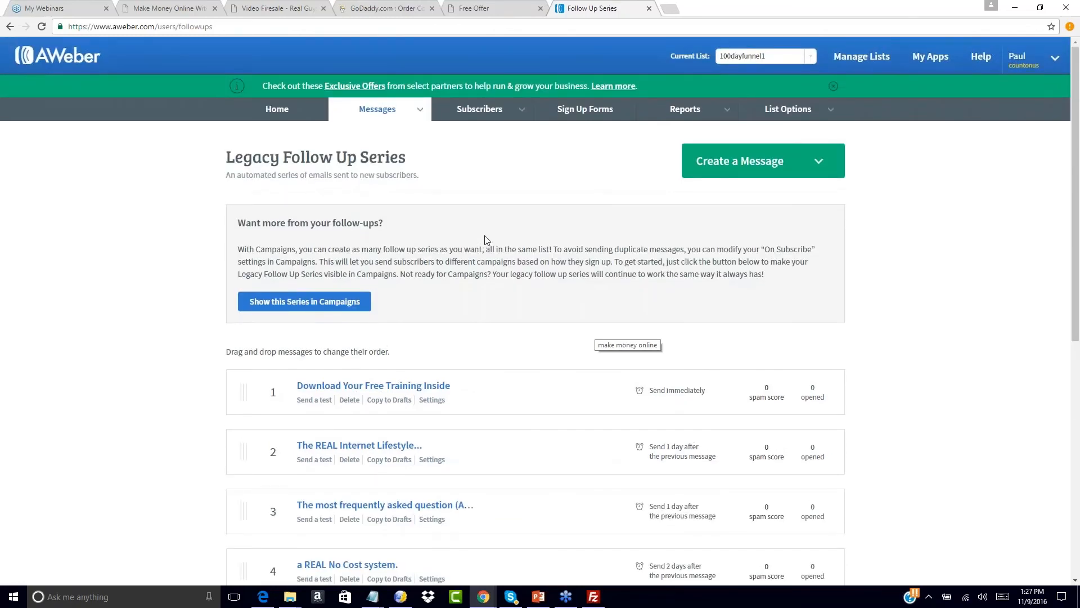
{"action": "left_click", "coordinate": [495, 8]}
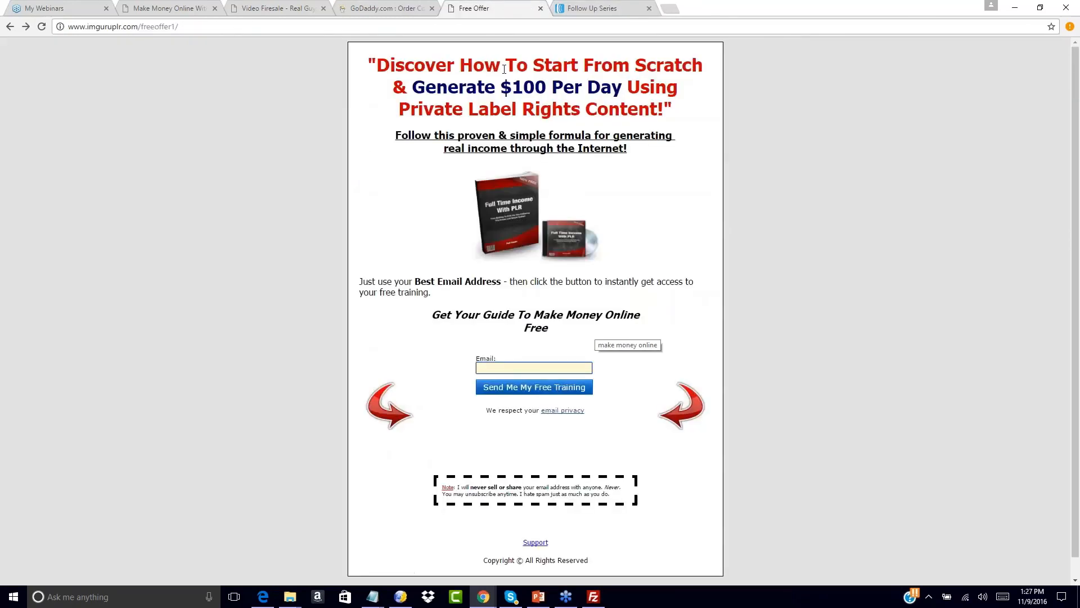
{"action": "left_click", "coordinate": [593, 7]}
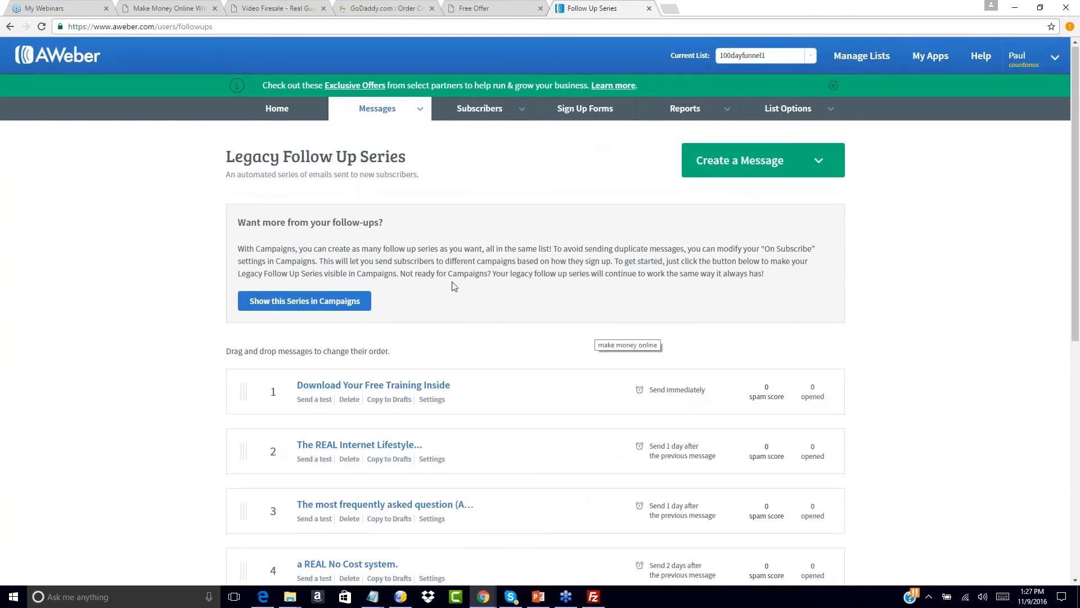
{"action": "scroll", "coordinate": [454, 287], "scroll_direction": "down", "scroll_amount": 5}
{"action": "scroll", "coordinate": [454, 287], "scroll_direction": "up", "scroll_amount": 5}
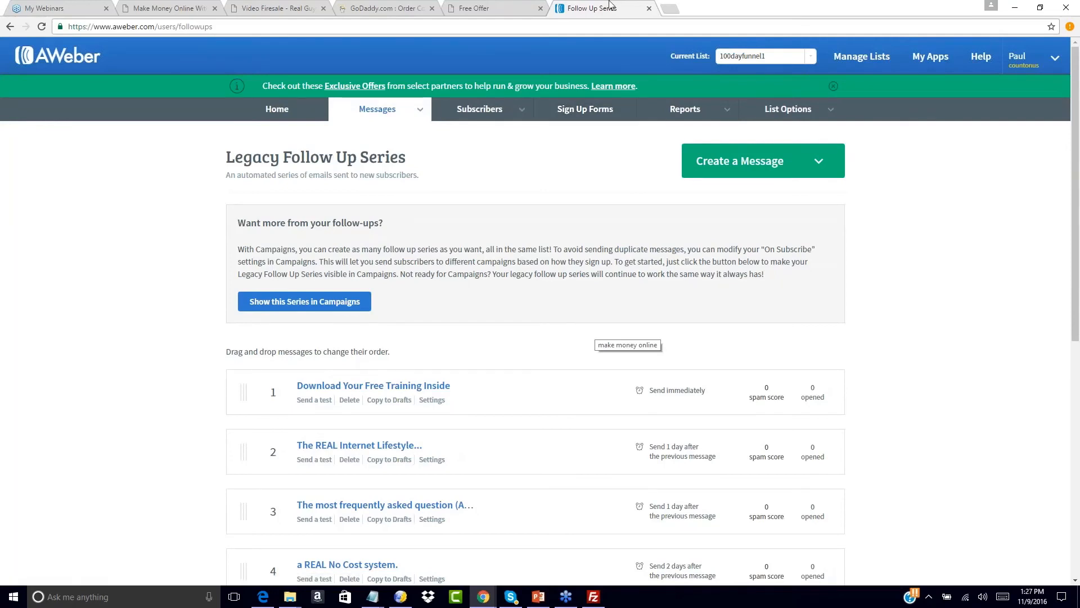
- Reload the opt-in page and submit it with a saved autofill email address
{"action": "left_click", "coordinate": [519, 5]}
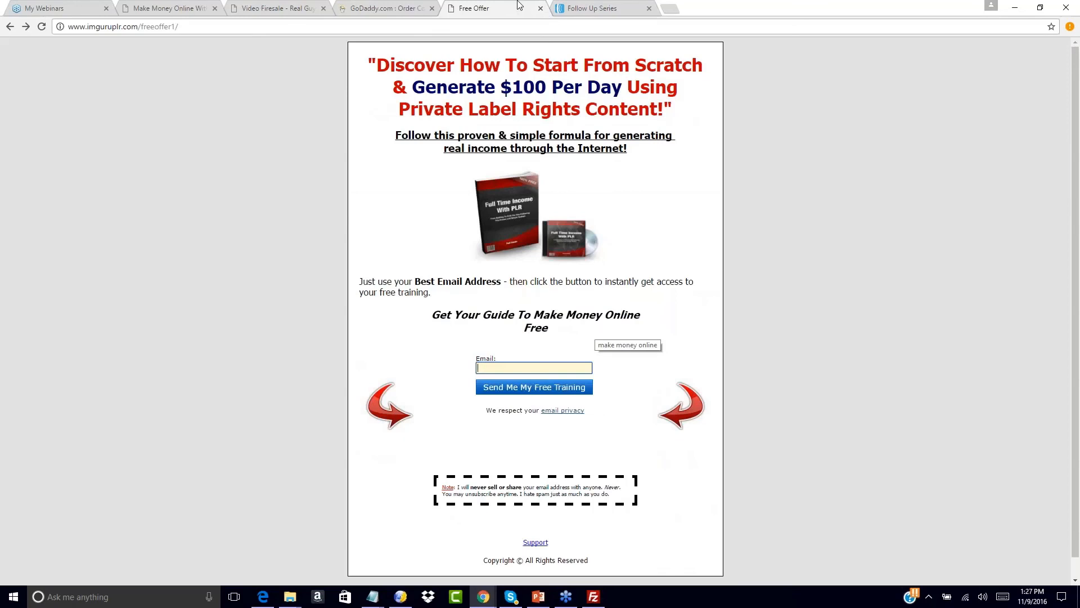
{"action": "left_click", "coordinate": [41, 27]}
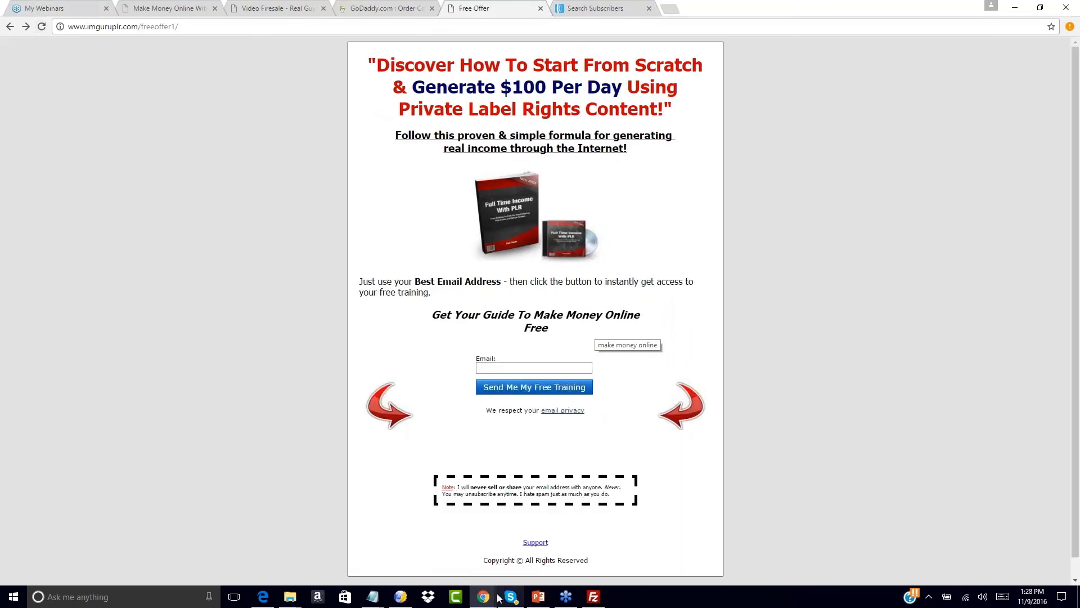
{"action": "mouse_move", "coordinate": [485, 598]}
{"action": "left_click", "coordinate": [493, 369]}
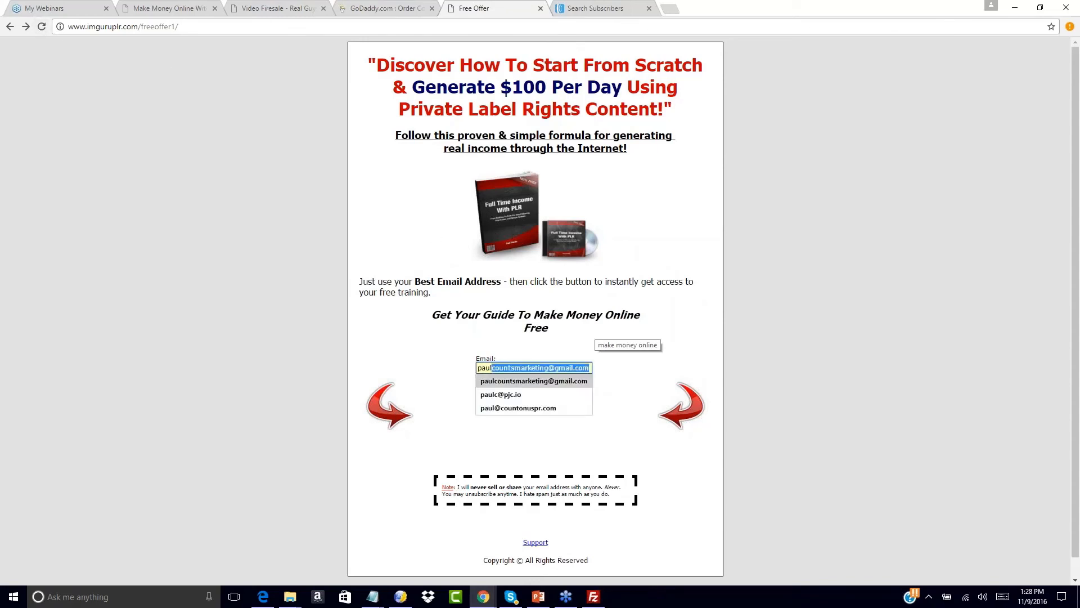
{"action": "left_click", "coordinate": [511, 382]}
{"action": "left_click", "coordinate": [511, 387]}
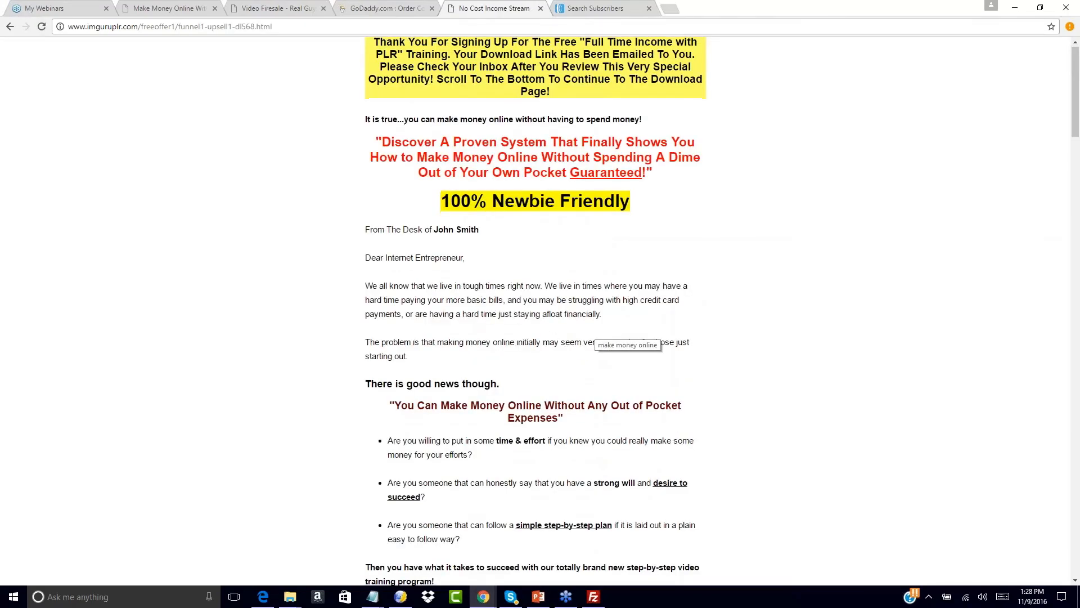
- Decline the upgrade offer with the No Thanks link to reach the free download page
{"action": "scroll", "coordinate": [503, 138], "scroll_direction": "down", "scroll_amount": 20}
{"action": "scroll", "coordinate": [510, 451], "scroll_direction": "down", "scroll_amount": 15}
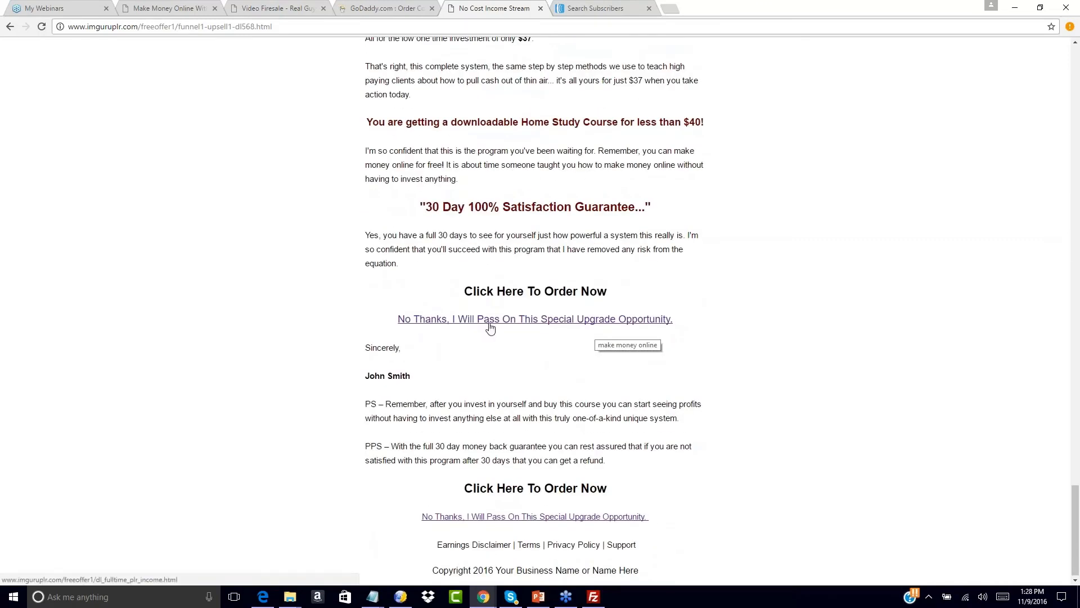
{"action": "left_click", "coordinate": [490, 325]}
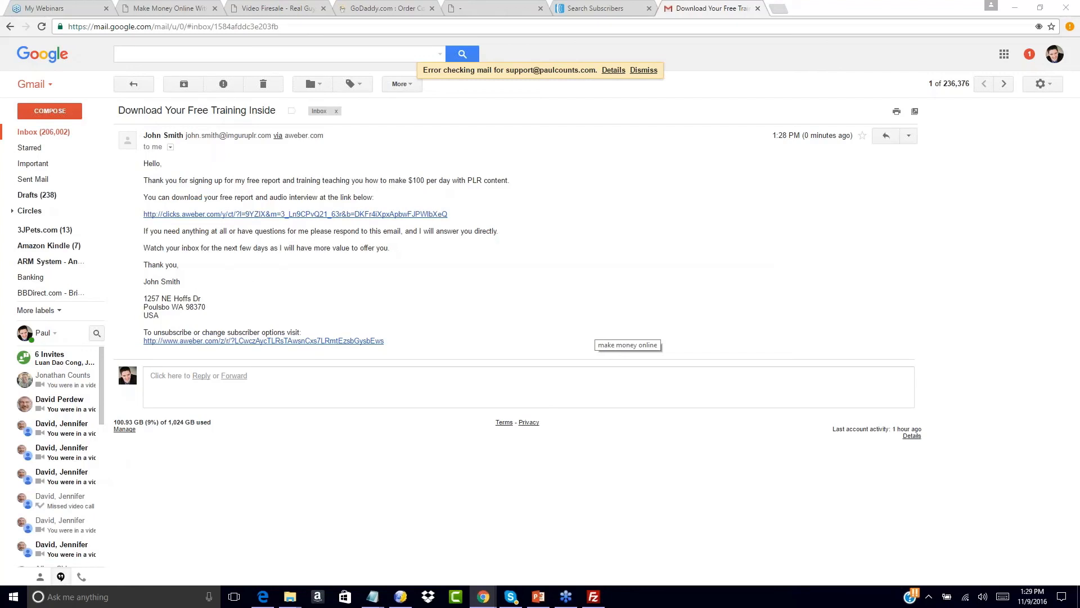
- Follow the welcome email's download link, check the download page URL, then return to AWeber
{"action": "left_click", "coordinate": [214, 214]}
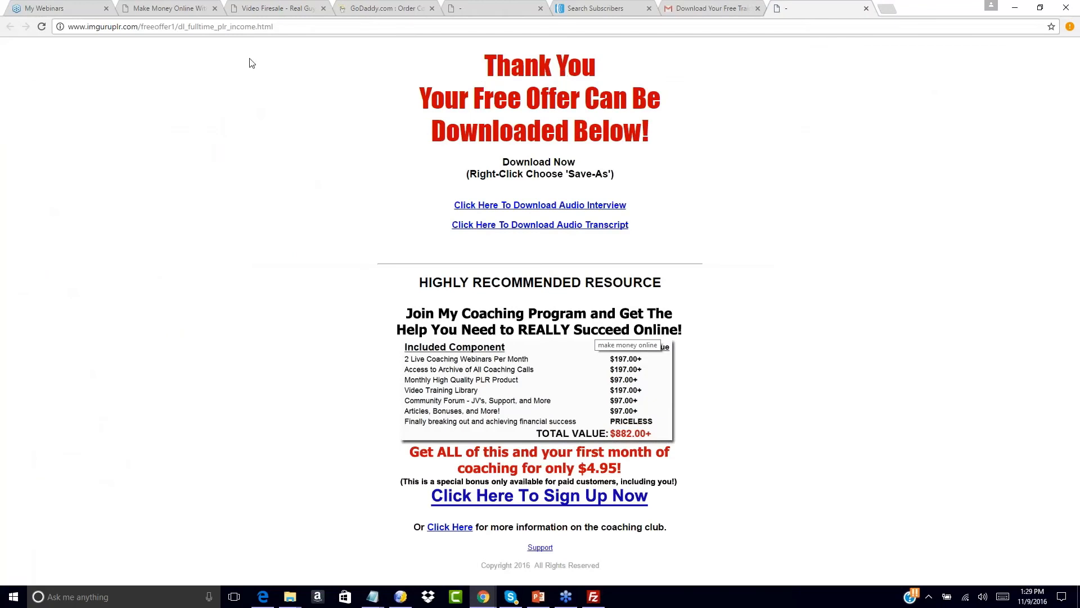
{"action": "left_click_drag", "start_coordinate": [179, 26], "coordinate": [286, 28]}
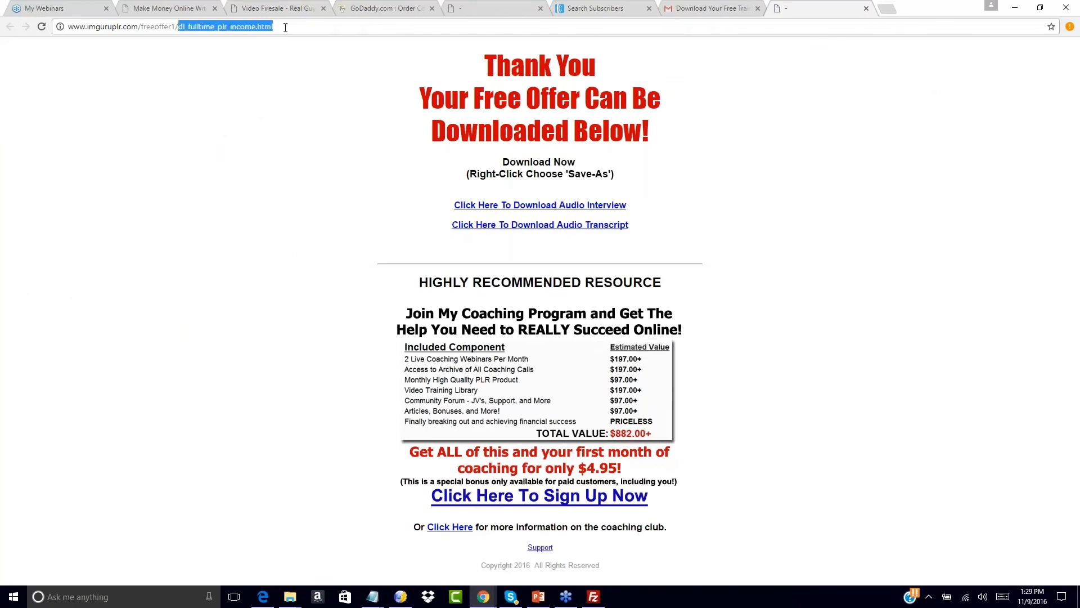
{"action": "left_click", "coordinate": [366, 196]}
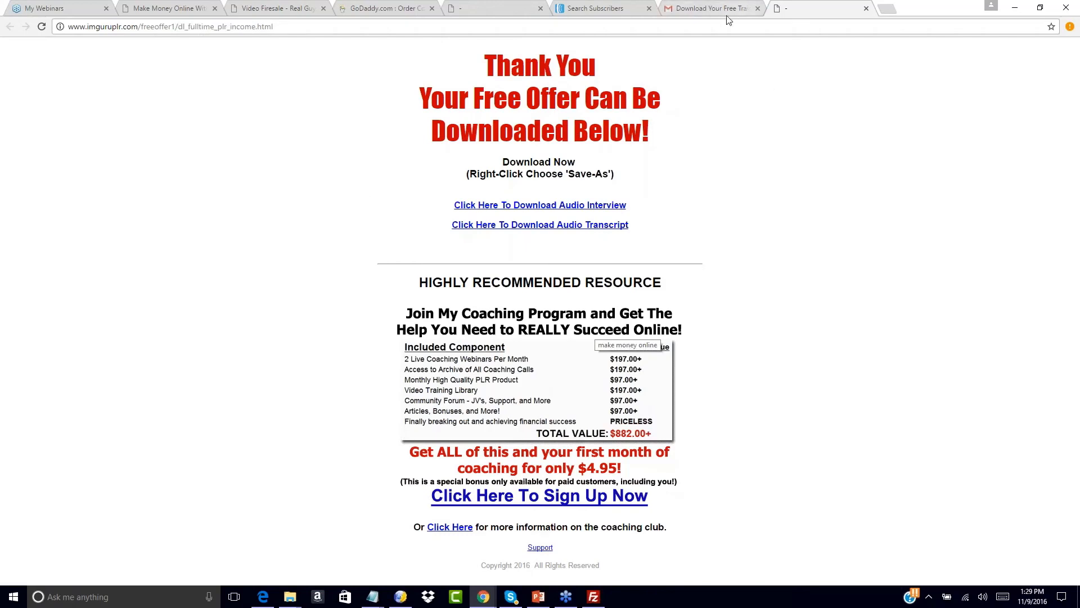
{"action": "left_click", "coordinate": [633, 5]}
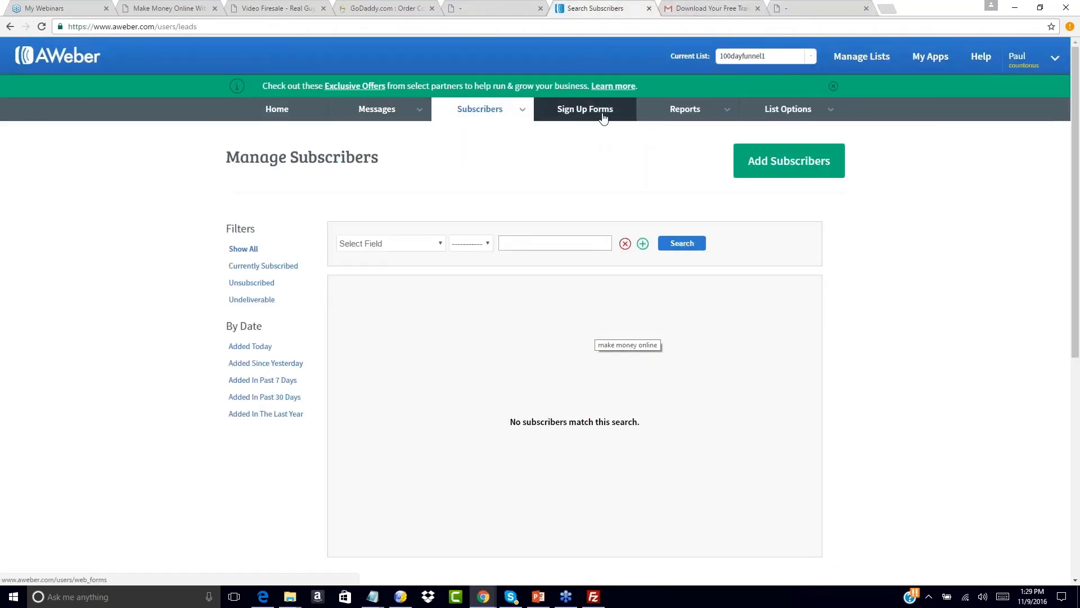
{"action": "mouse_move", "coordinate": [409, 110]}
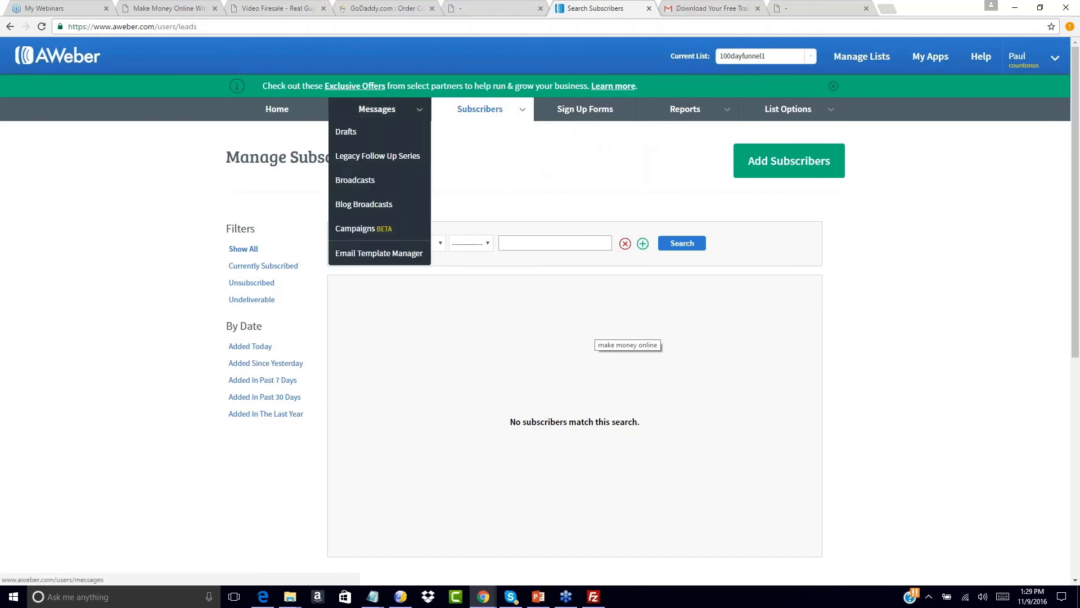
- Confirm message 1 of the Legacy Follow Up Series shows 100% opened, then return to the download page
{"action": "left_click", "coordinate": [385, 156]}
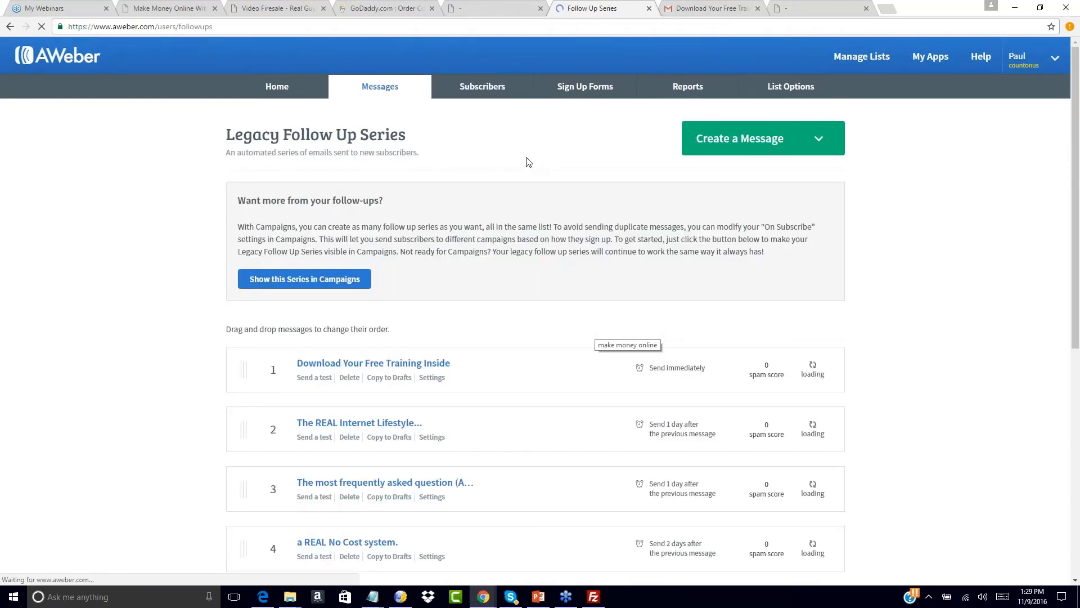
{"action": "scroll", "coordinate": [581, 249], "scroll_direction": "down", "scroll_amount": 3}
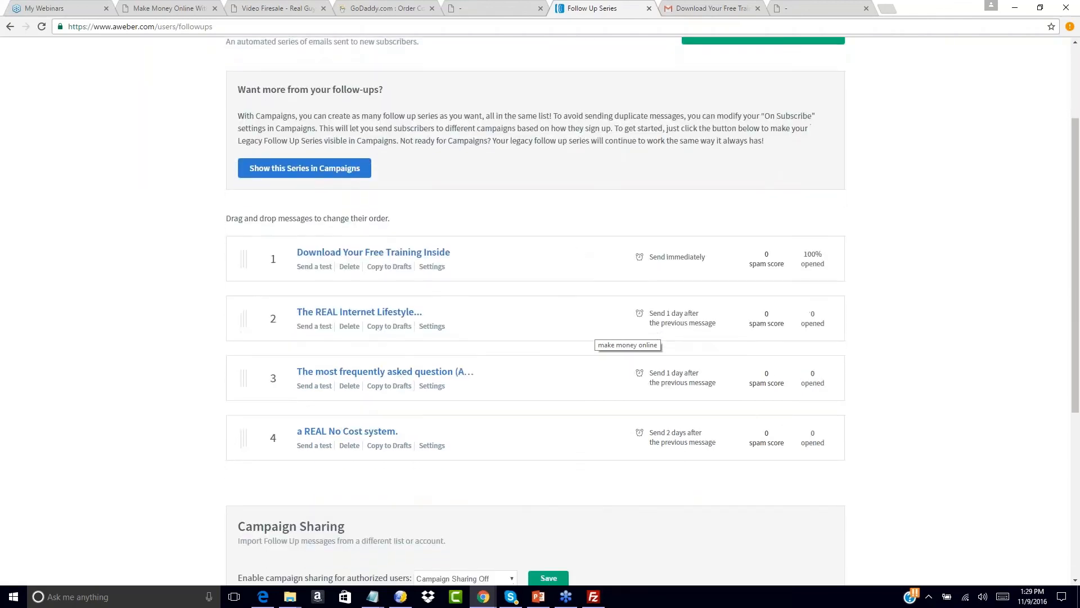
{"action": "scroll", "coordinate": [582, 248], "scroll_direction": "up", "scroll_amount": 3}
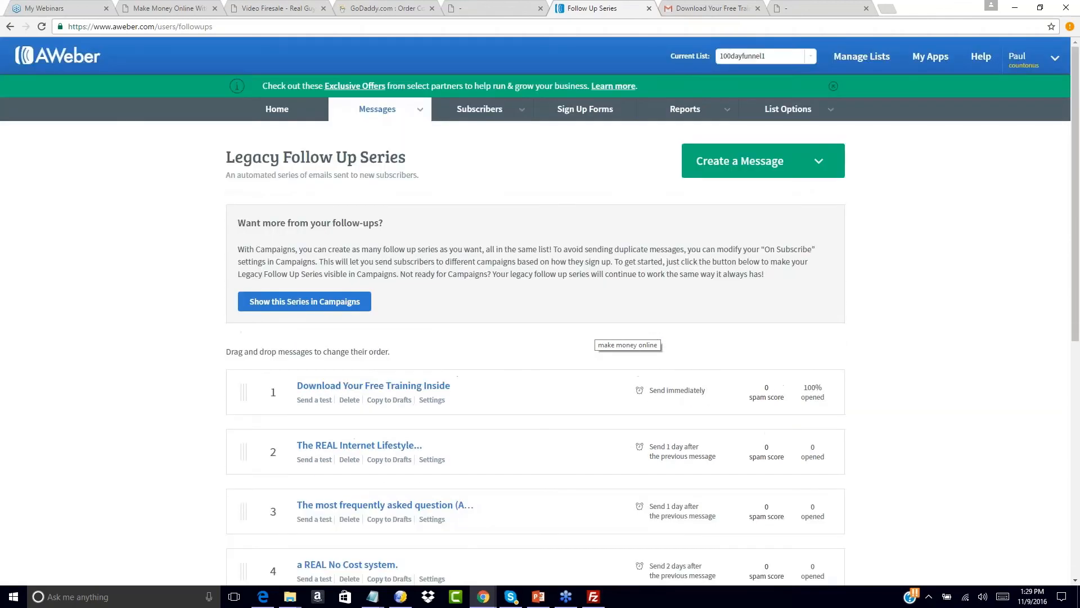
{"action": "left_click", "coordinate": [497, 8]}
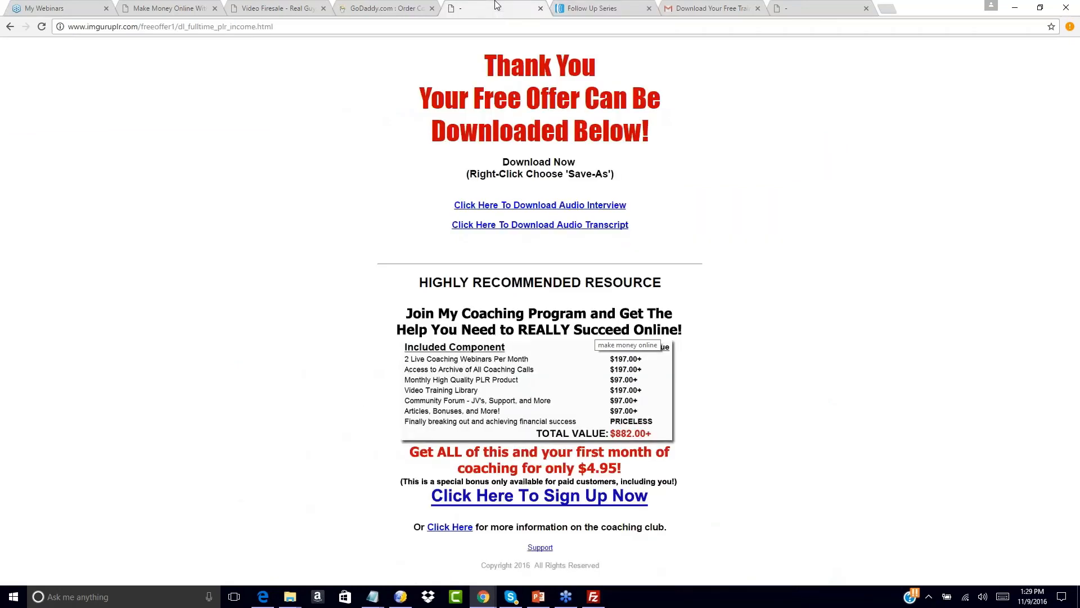
{"action": "left_click", "coordinate": [579, 8]}
{"action": "left_click", "coordinate": [503, 8]}
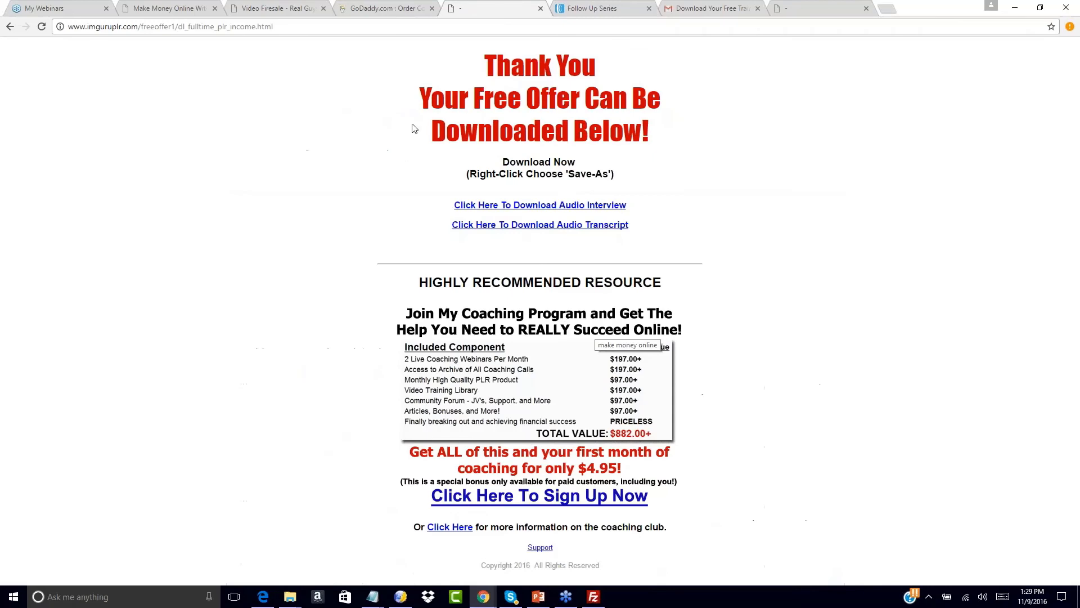
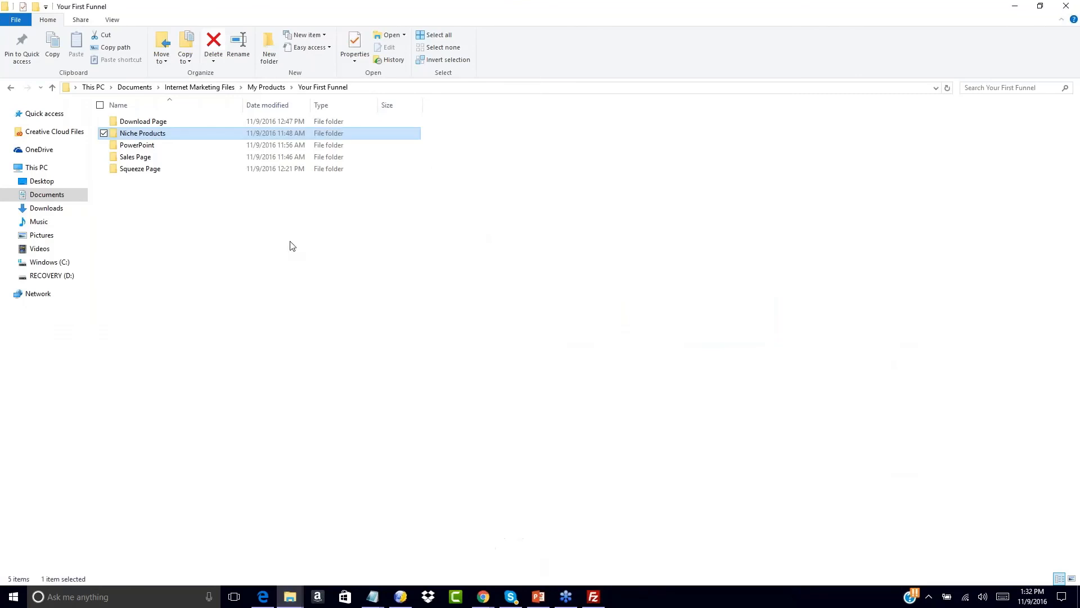
- Browse the Niche Products and Nicheology20-PITR folders, then start opening an HTML file in KompoZer
{"action": "double_click", "coordinate": [149, 134]}
{"action": "double_click", "coordinate": [141, 122]}
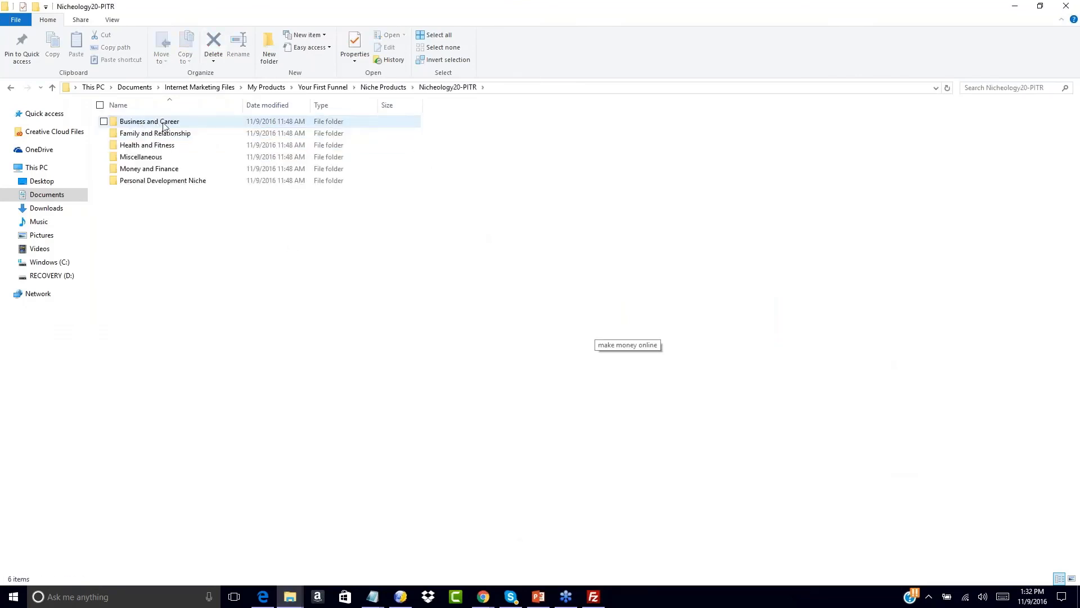
{"action": "left_click", "coordinate": [324, 88]}
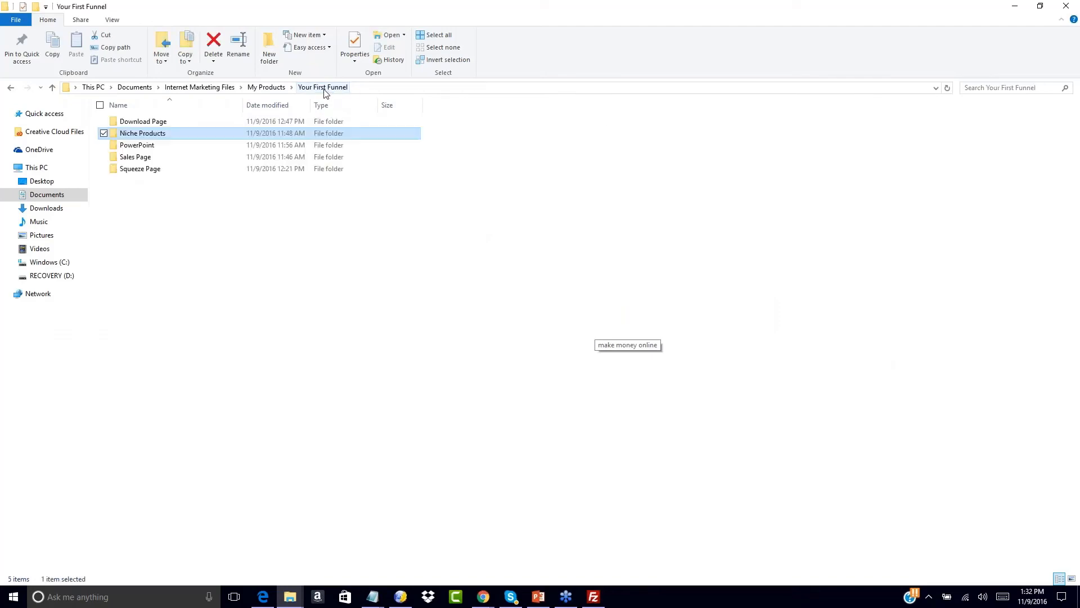
{"action": "left_click", "coordinate": [181, 212]}
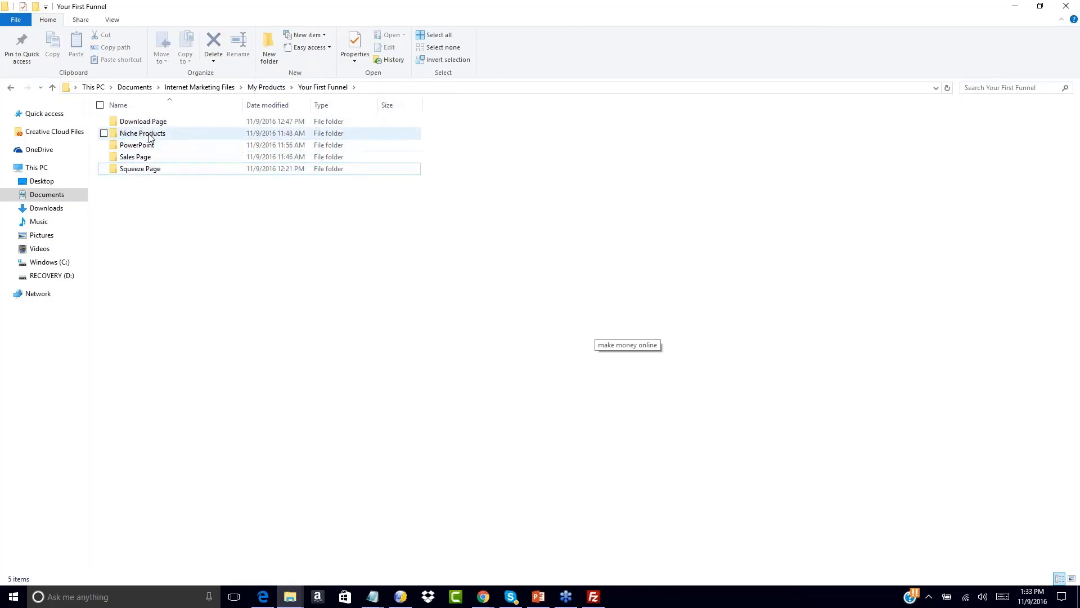
{"action": "left_click", "coordinate": [403, 594]}
{"action": "left_click", "coordinate": [53, 45]}
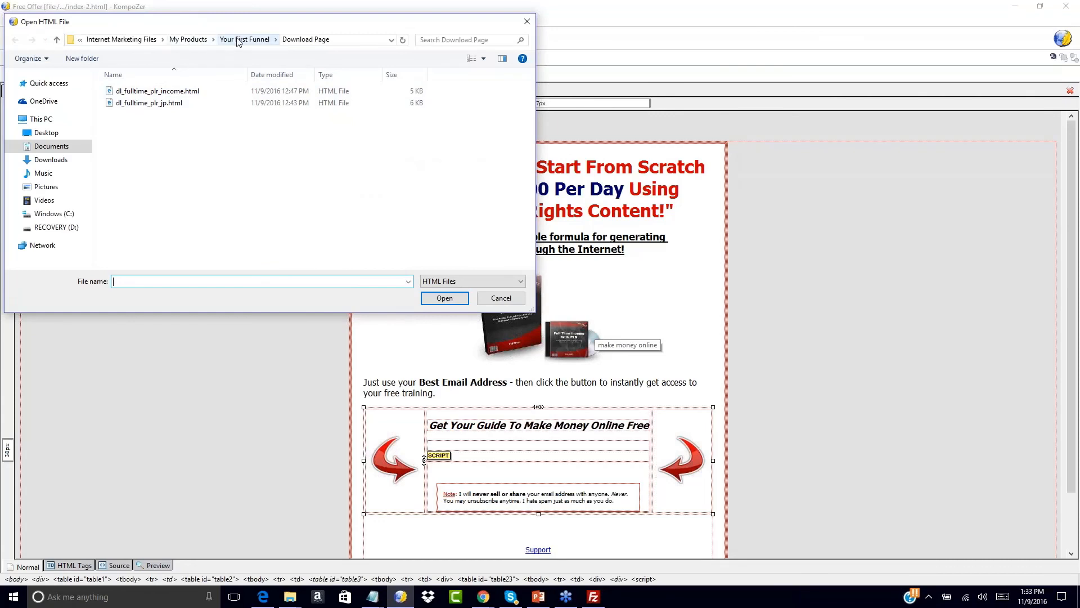
- Open Sales Page/NCIS-salessite2/salespage-plain/salespage.html in KompoZer
{"action": "left_click", "coordinate": [238, 39]}
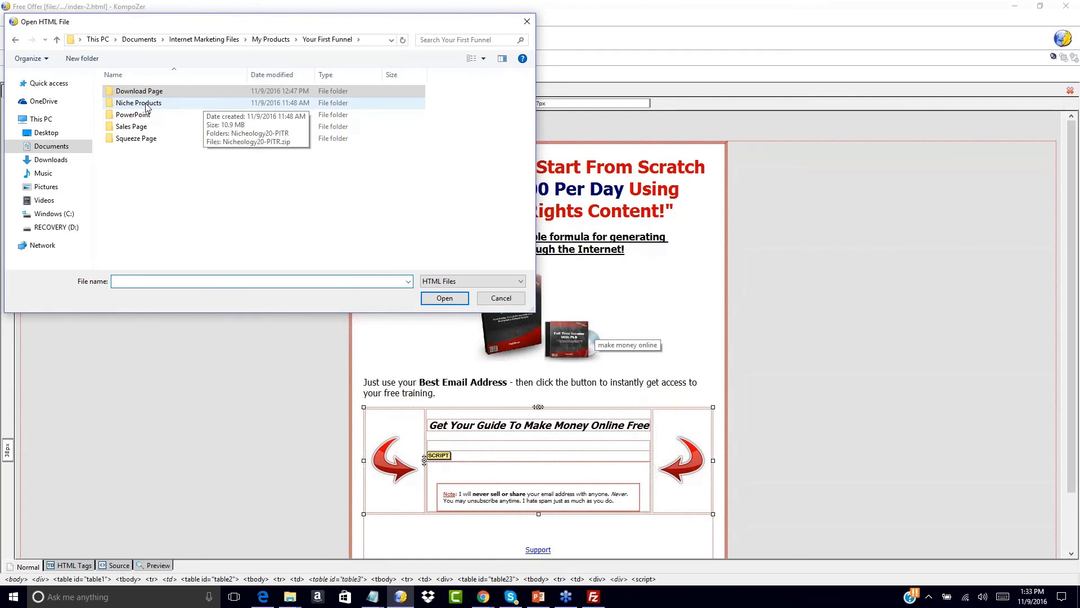
{"action": "double_click", "coordinate": [125, 128]}
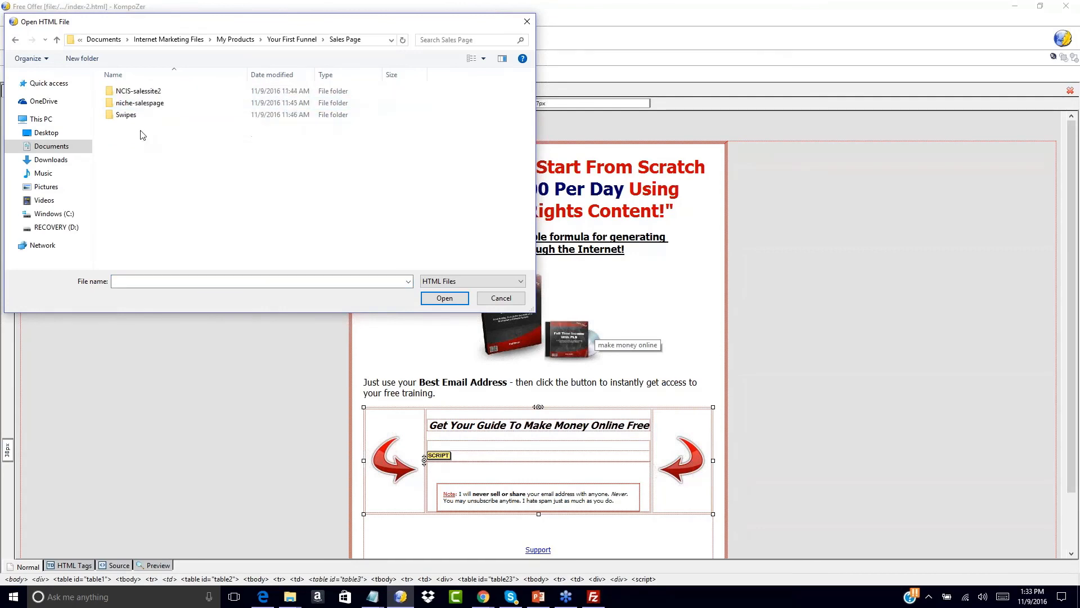
{"action": "double_click", "coordinate": [135, 91]}
{"action": "double_click", "coordinate": [142, 92]}
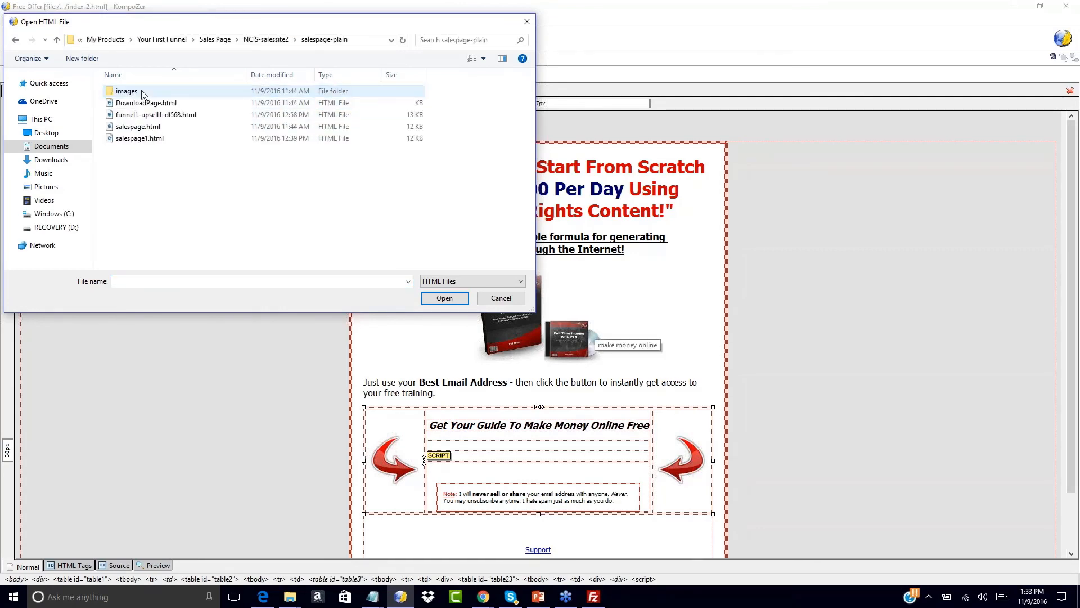
{"action": "left_click", "coordinate": [142, 130]}
{"action": "double_click", "coordinate": [143, 131]}
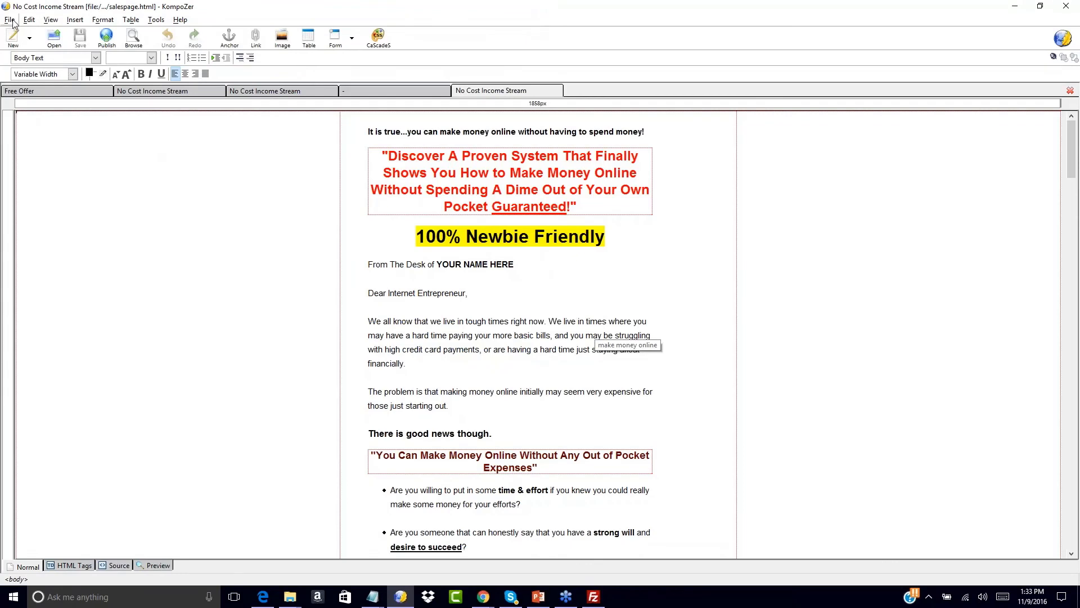
- Open niche-salespage/index.html as a second tab, then return to the No Cost Income Stream page
{"action": "left_click", "coordinate": [55, 34]}
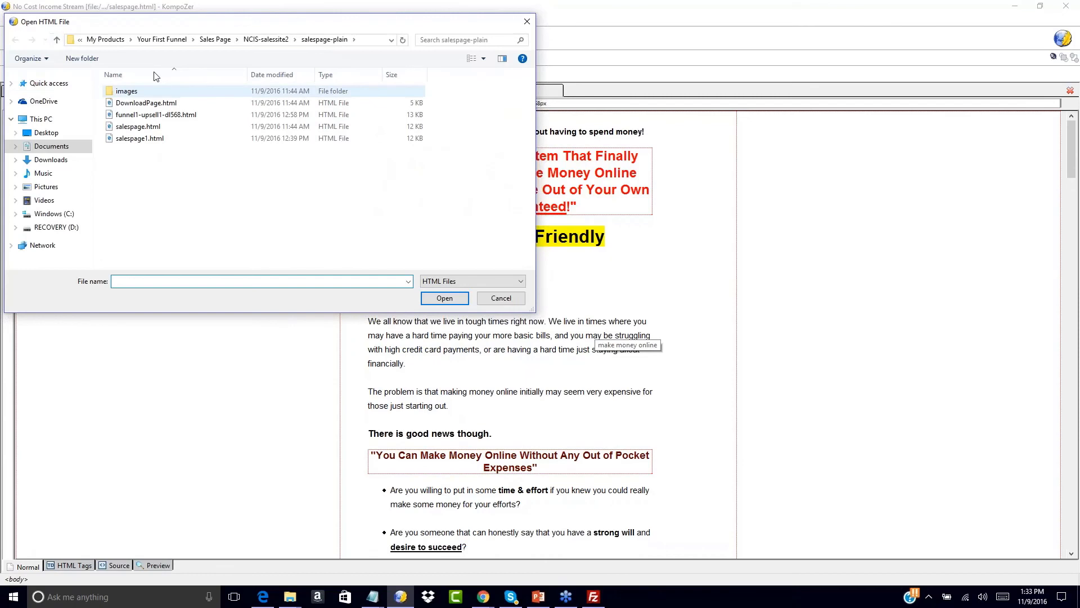
{"action": "left_click", "coordinate": [215, 39]}
{"action": "double_click", "coordinate": [140, 103]}
{"action": "double_click", "coordinate": [135, 103]}
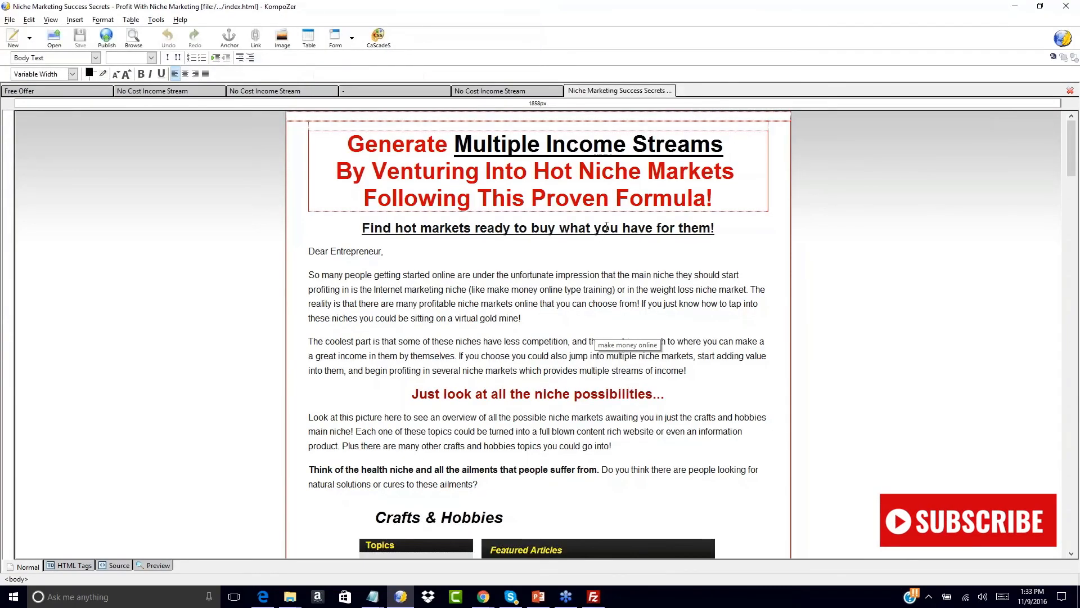
{"action": "scroll", "coordinate": [578, 331], "scroll_direction": "down", "scroll_amount": 3}
{"action": "scroll", "coordinate": [577, 330], "scroll_direction": "up", "scroll_amount": 3}
{"action": "left_click", "coordinate": [491, 91]}
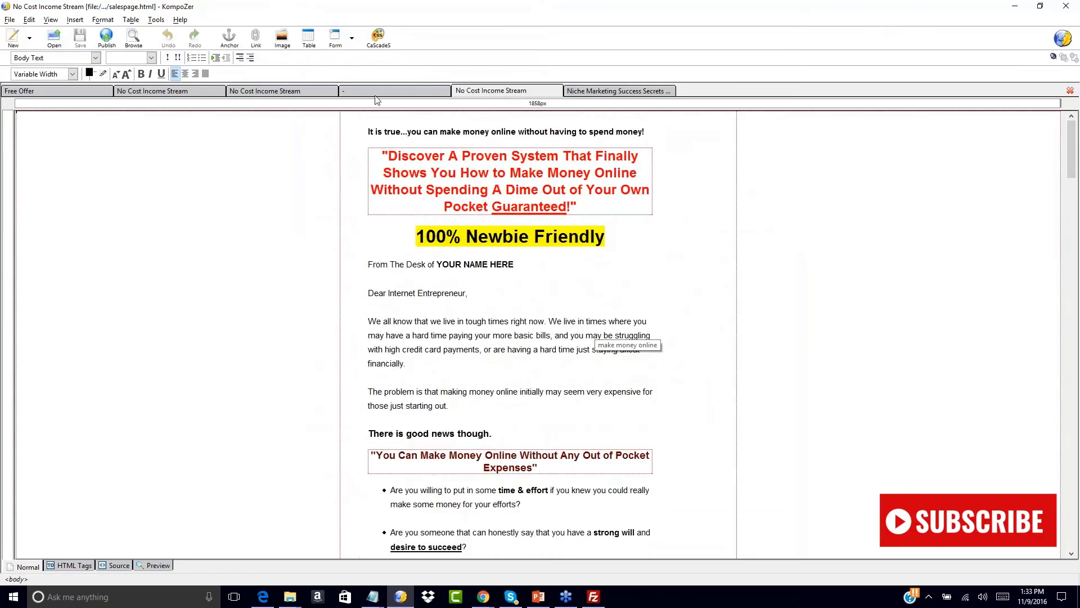
{"action": "left_click", "coordinate": [370, 132]}
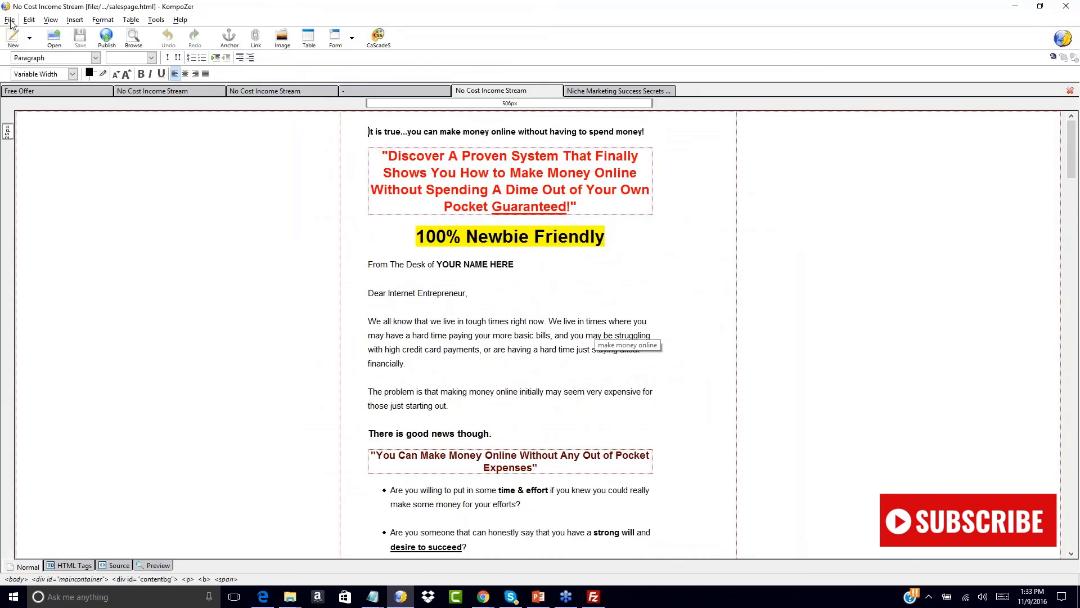
- Save the No Cost Income Stream page as salespage-oto1.html, with All Files as the type
{"action": "left_click", "coordinate": [11, 20]}
{"action": "left_click", "coordinate": [28, 111]}
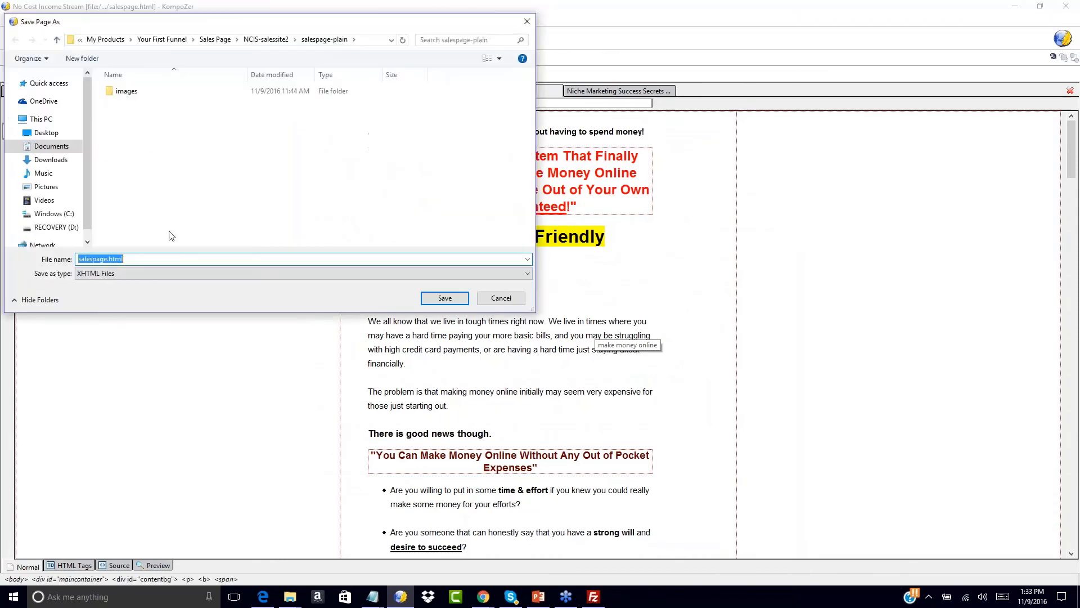
{"action": "left_click", "coordinate": [112, 273]}
{"action": "left_click", "coordinate": [113, 293]}
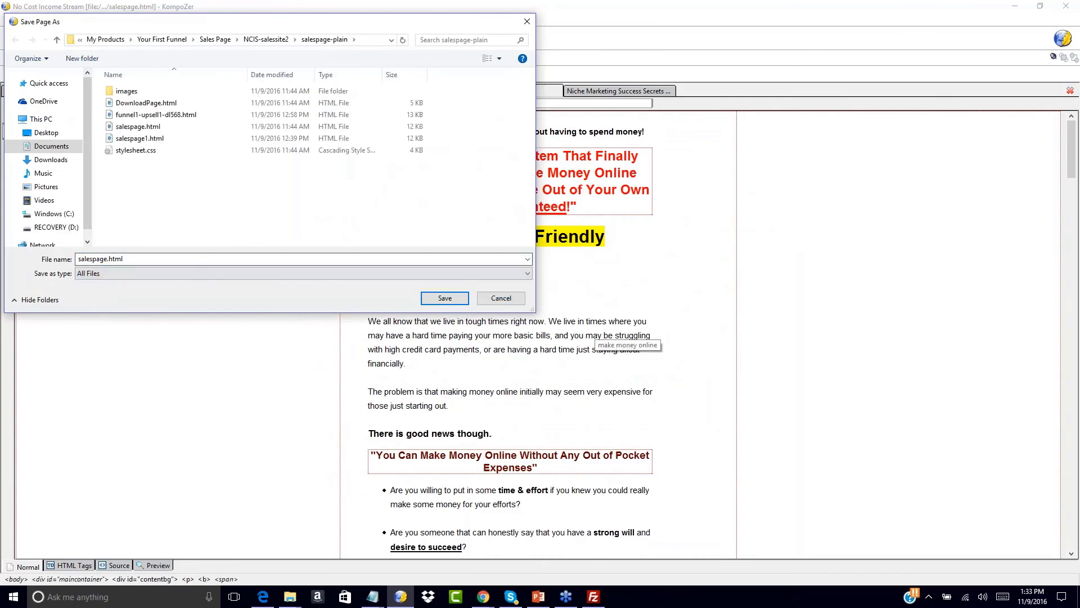
{"action": "left_click", "coordinate": [107, 259]}
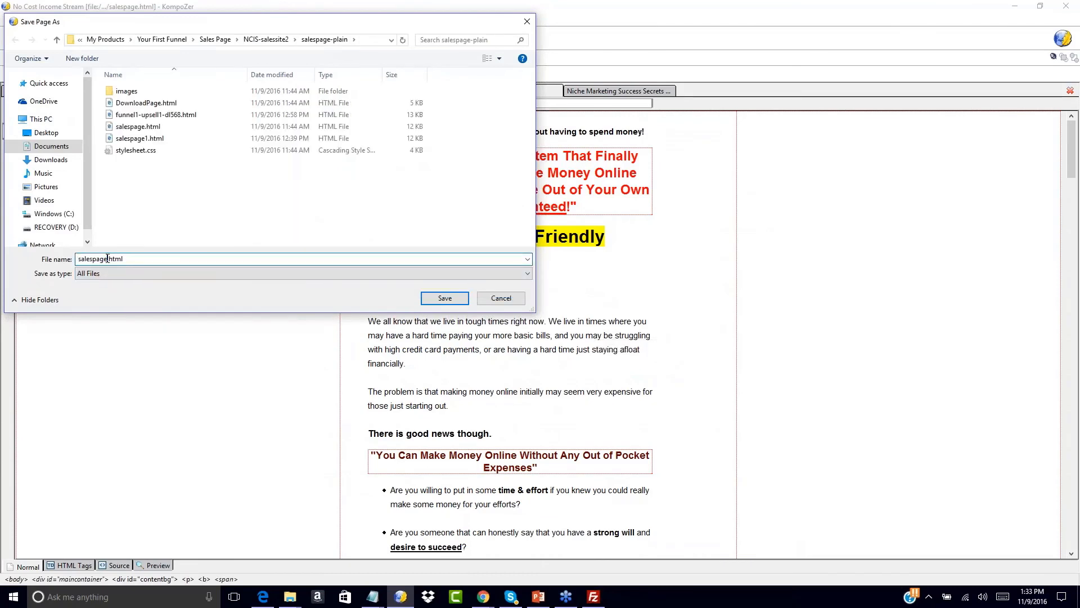
{"action": "type", "text": "-0"}
{"action": "key", "text": "BackSpace"}
{"action": "type", "text": "oto"}
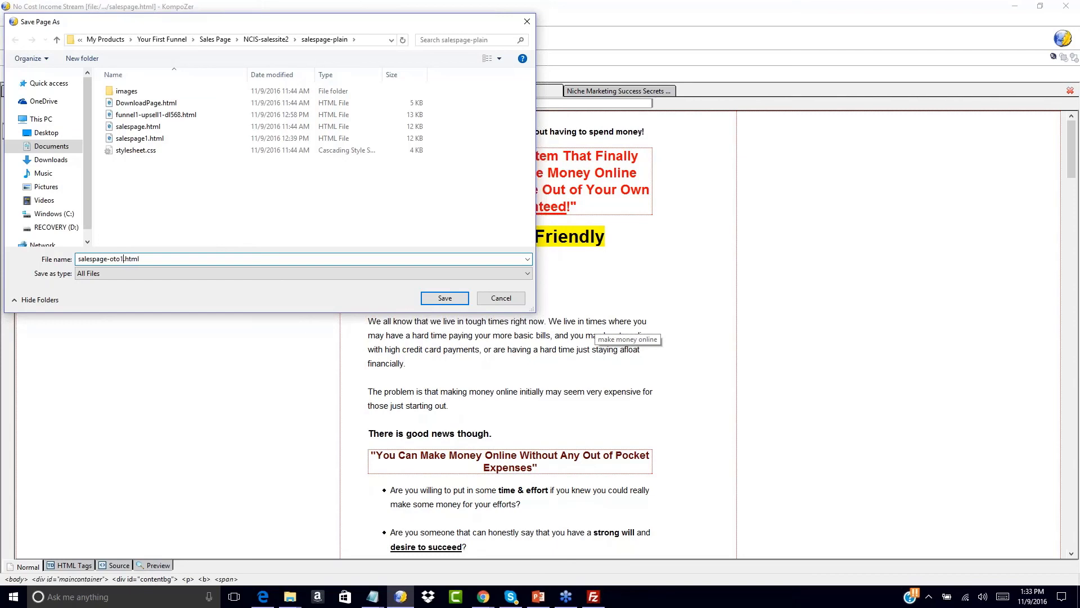
{"action": "type", "text": "1"}
{"action": "left_click", "coordinate": [441, 298]}
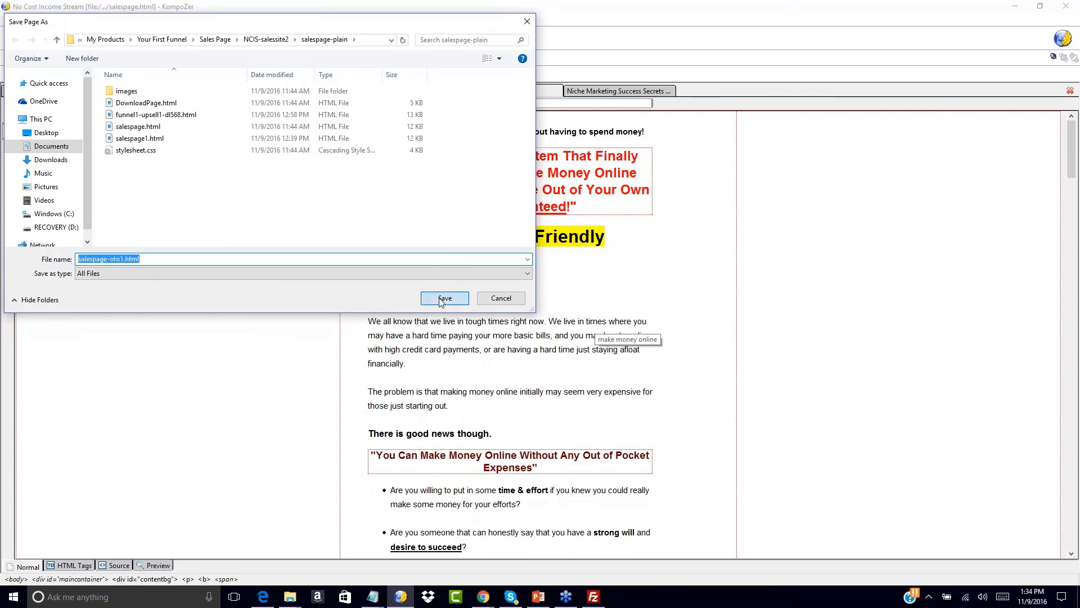
- Save the Niche Marketing Success Secrets page as salespage-oto2.html in the niche-salespage folder
{"action": "left_click", "coordinate": [585, 92]}
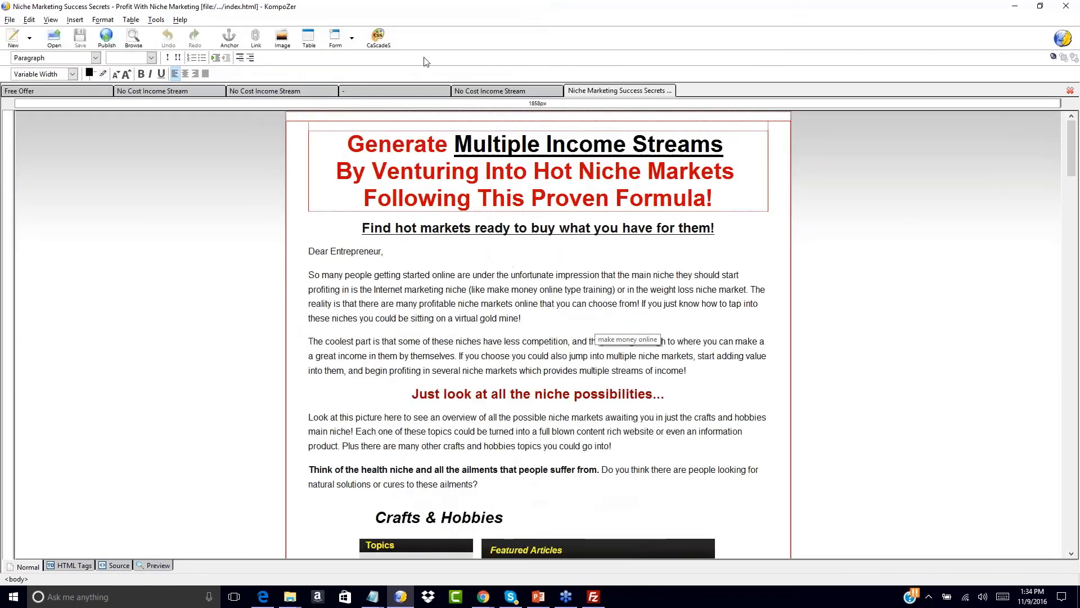
{"action": "left_click", "coordinate": [9, 20]}
{"action": "left_click", "coordinate": [25, 110]}
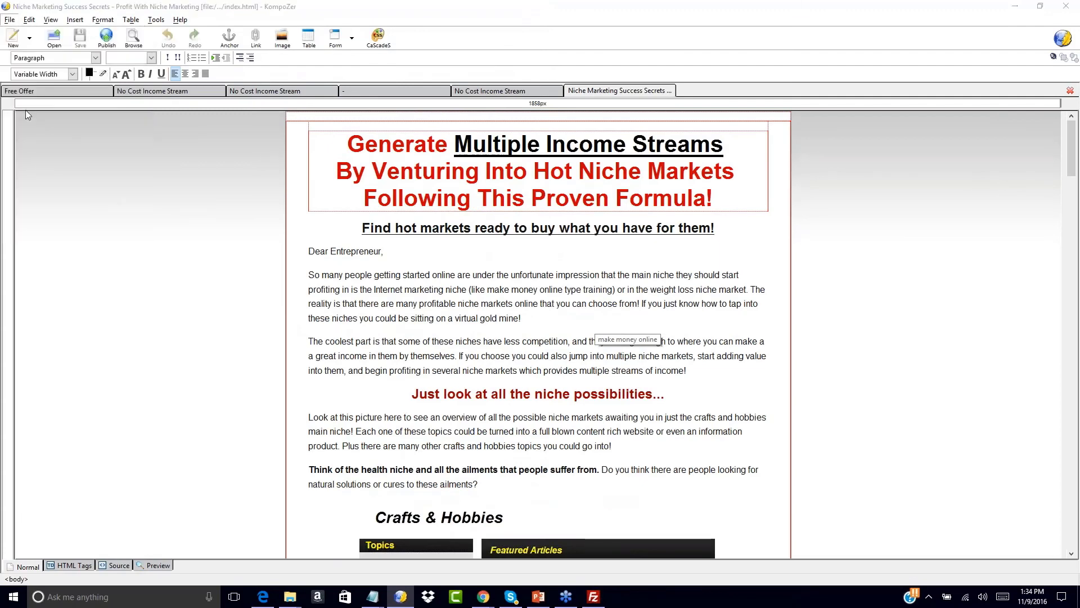
{"action": "left_click", "coordinate": [115, 276]}
{"action": "left_click", "coordinate": [94, 291]}
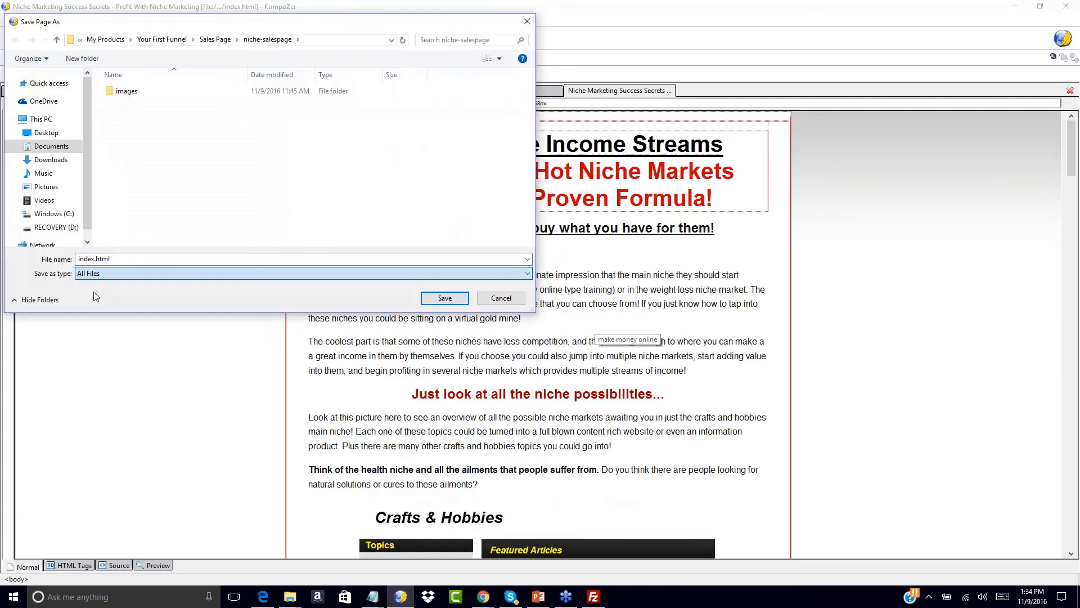
{"action": "double_click", "coordinate": [95, 259]}
{"action": "left_click", "coordinate": [95, 260]}
{"action": "type", "text": "-oto2"}
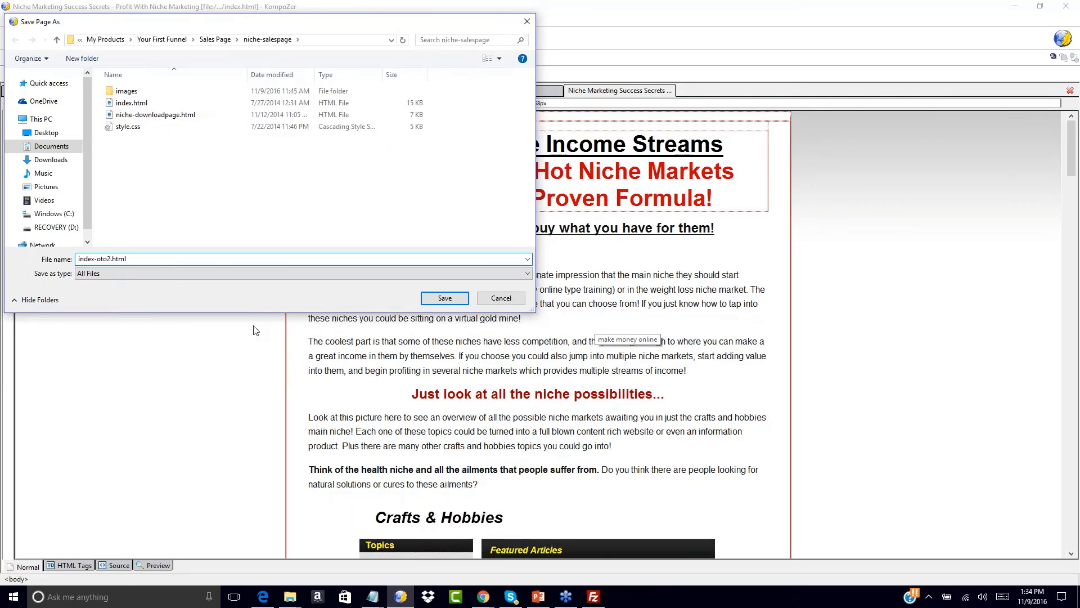
{"action": "double_click", "coordinate": [96, 258]}
{"action": "type", "text": "salespage"}
{"action": "key", "text": "Return"}
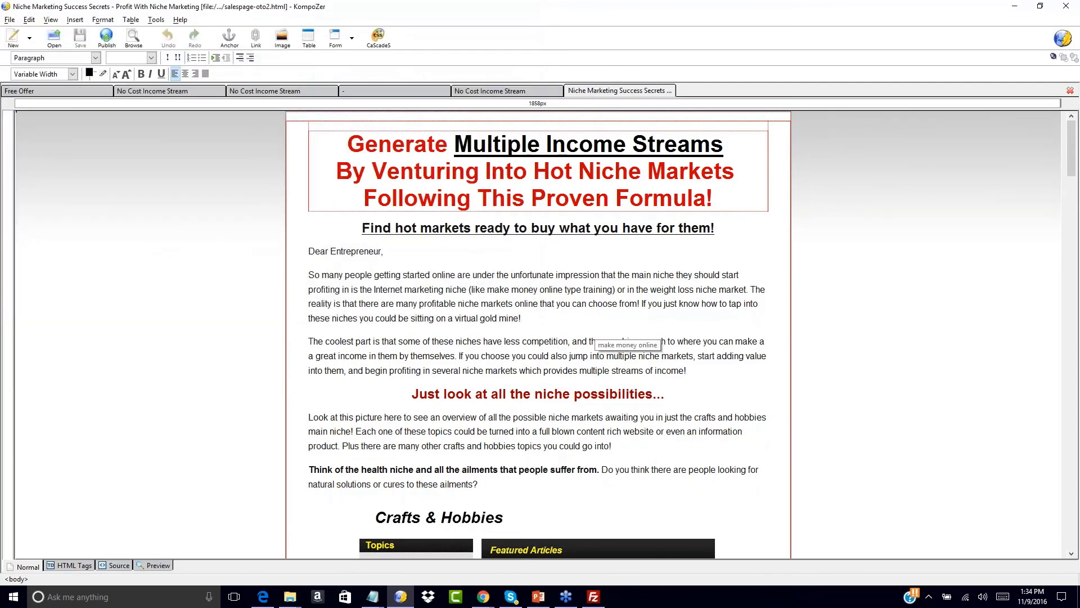
{"action": "left_click", "coordinate": [484, 91]}
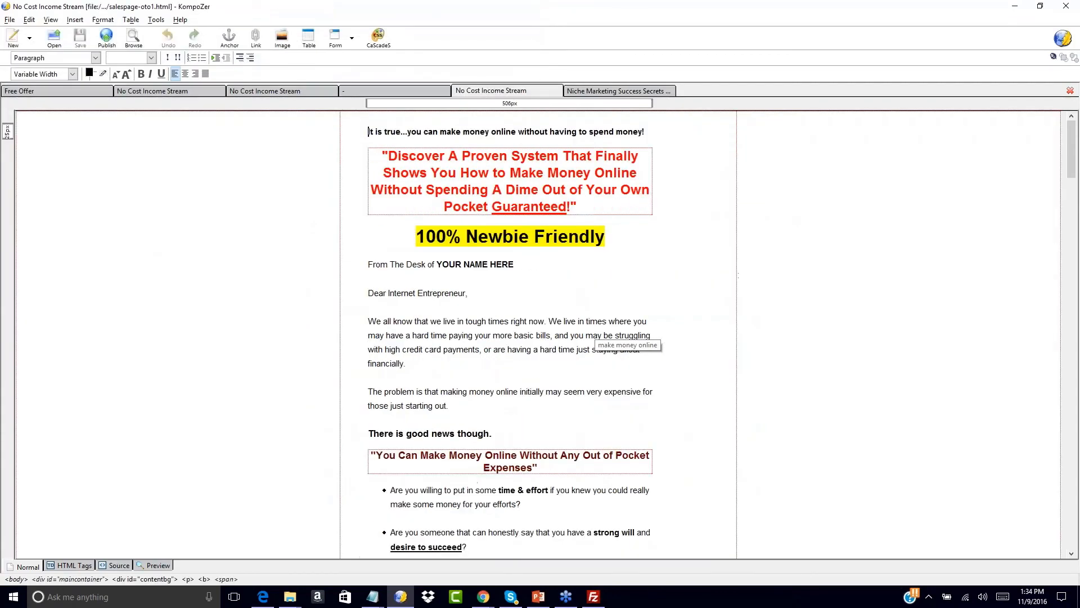
{"action": "key", "text": "Return"}
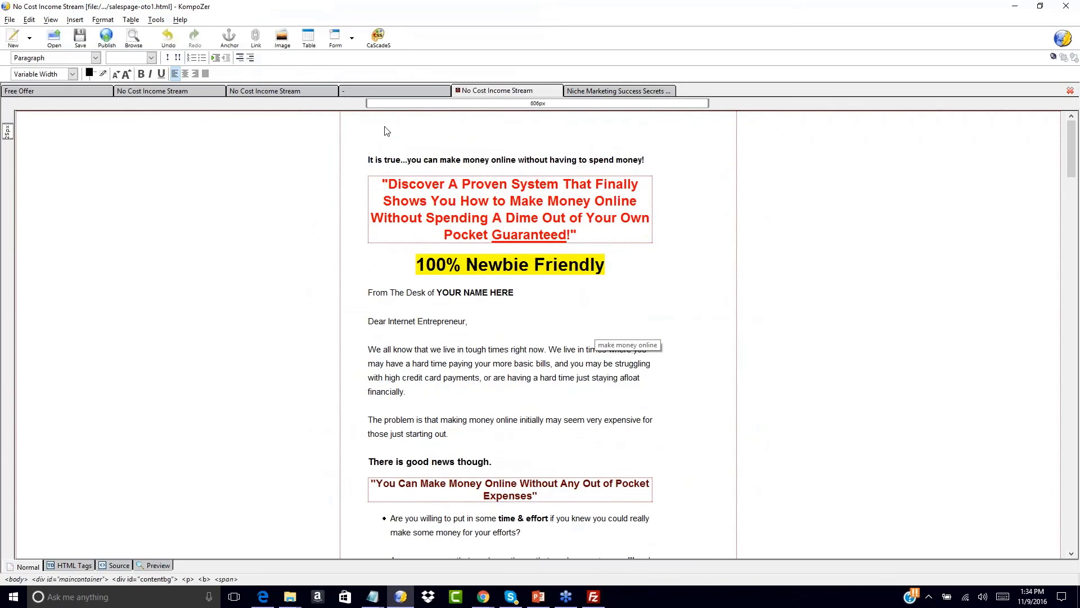
{"action": "left_click", "coordinate": [185, 74]}
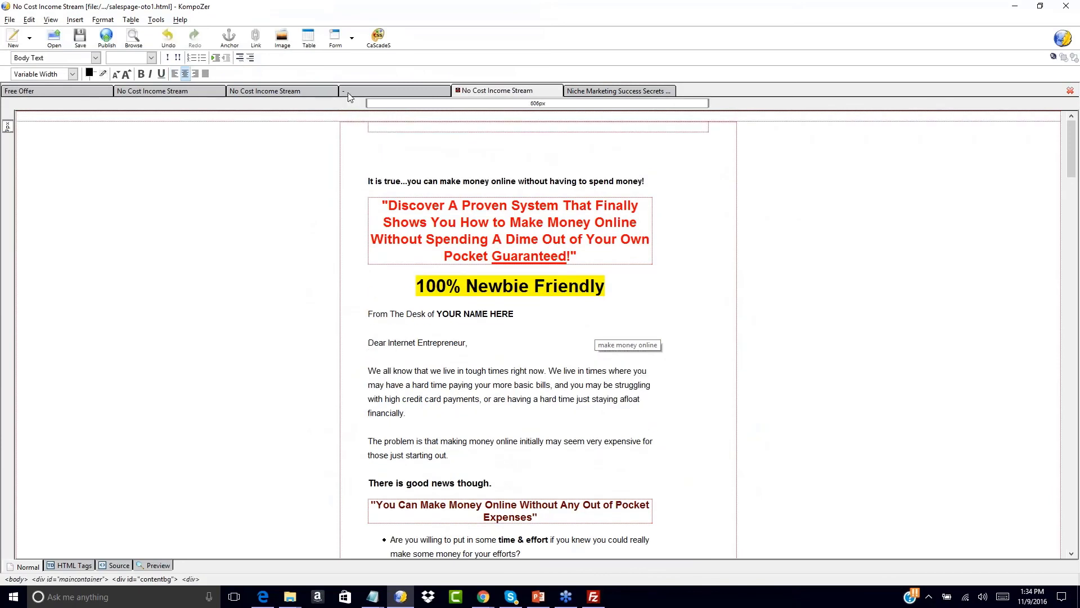
{"action": "left_click", "coordinate": [537, 162]}
{"action": "type", "text": "Congrats On Your Investment Today Check C"}
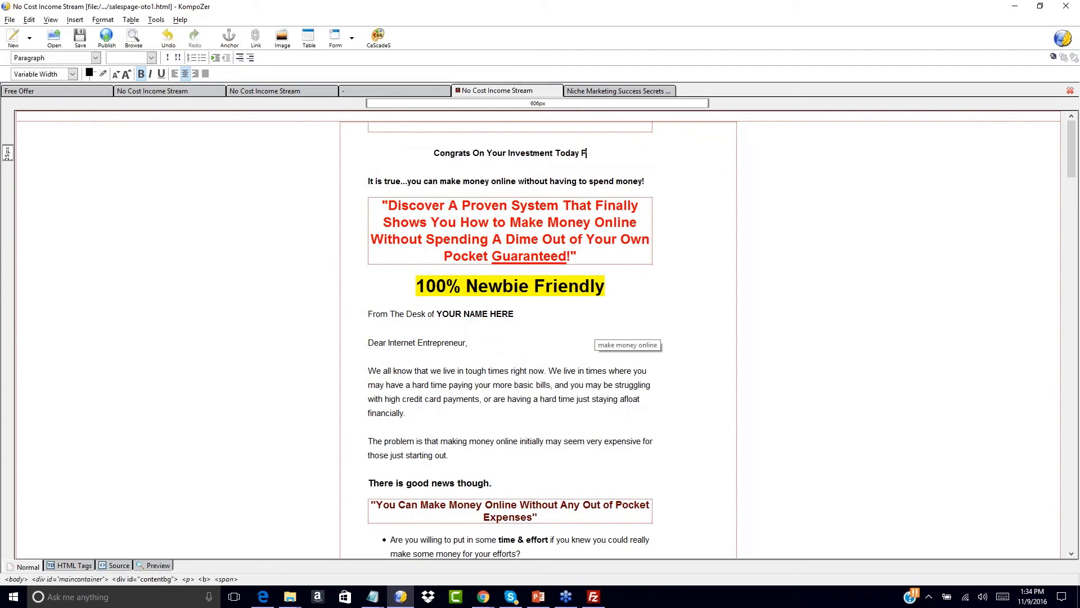
{"action": "type", "text": "ut T"}
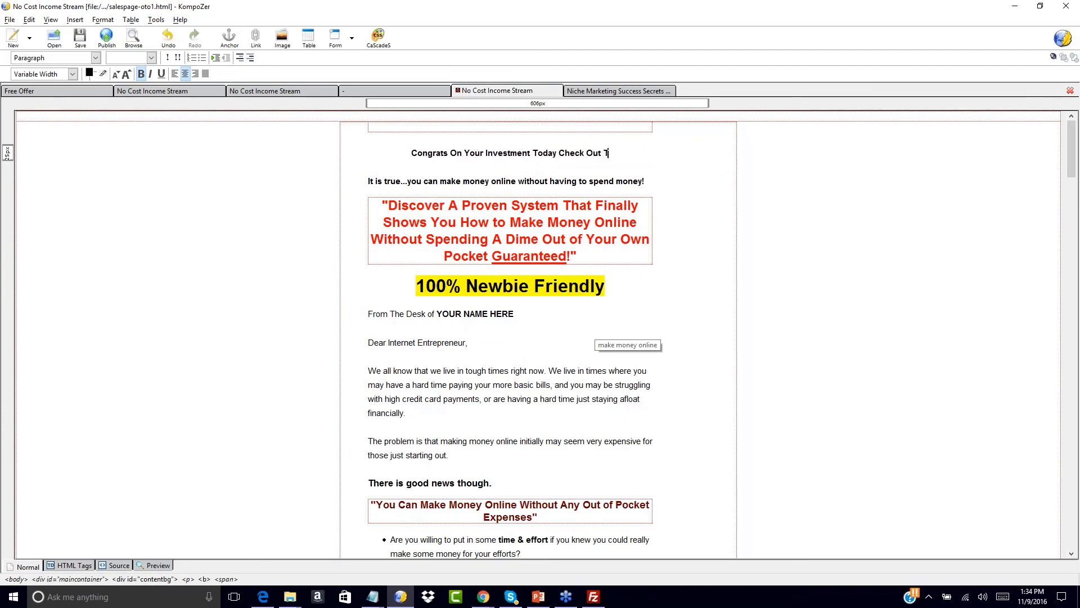
{"action": "type", "text": "his Amazing One Time Offer!"}
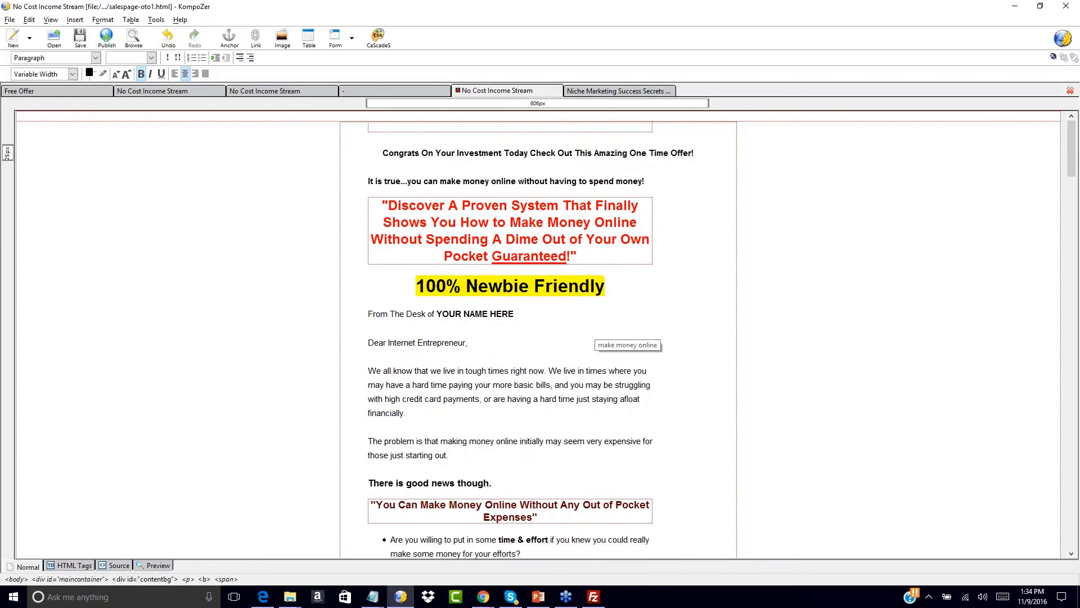
{"action": "left_click_drag", "start_coordinate": [384, 154], "coordinate": [700, 160]}
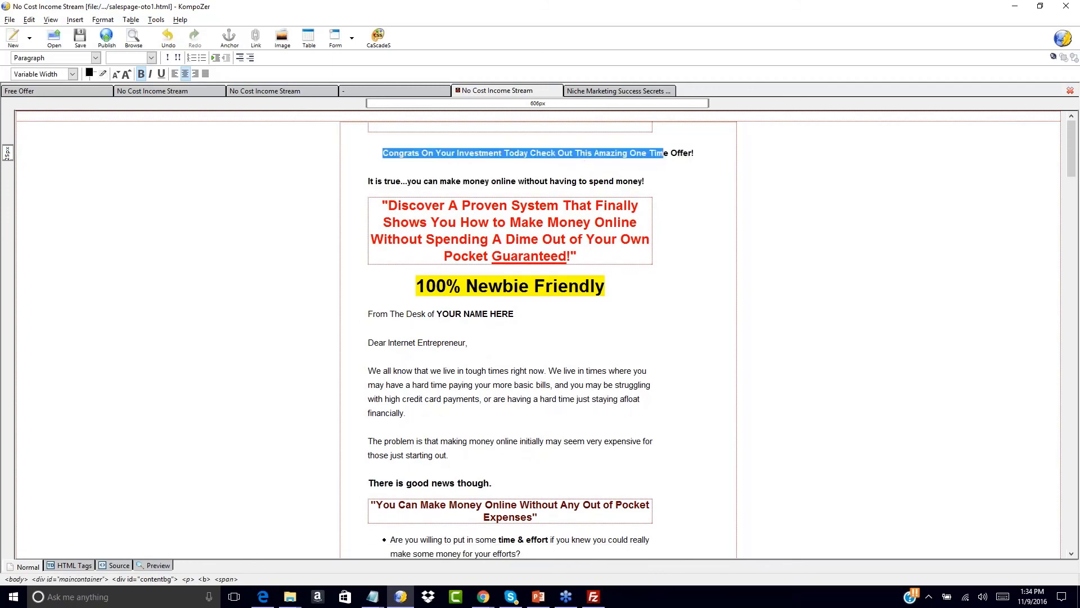
{"action": "left_click", "coordinate": [630, 172]}
{"action": "left_click", "coordinate": [654, 225]}
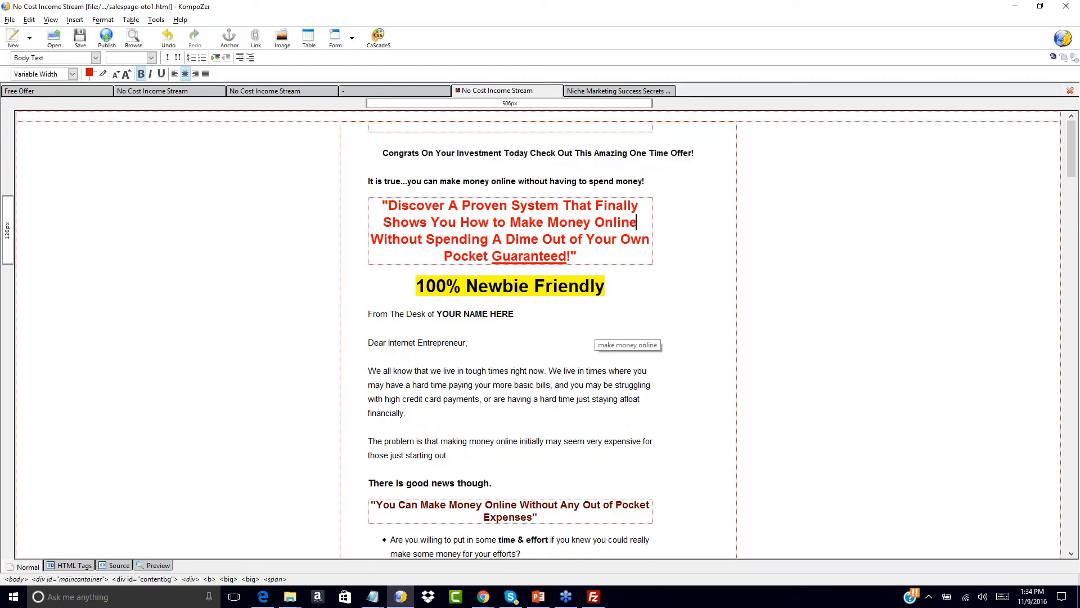
{"action": "scroll", "coordinate": [445, 340], "scroll_direction": "down", "scroll_amount": 20}
{"action": "scroll", "coordinate": [444, 341], "scroll_direction": "down", "scroll_amount": 15}
{"action": "left_click", "coordinate": [462, 373]}
{"action": "left_click_drag", "start_coordinate": [473, 375], "coordinate": [513, 347]}
{"action": "left_click", "coordinate": [599, 273]}
{"action": "left_click", "coordinate": [593, 268]}
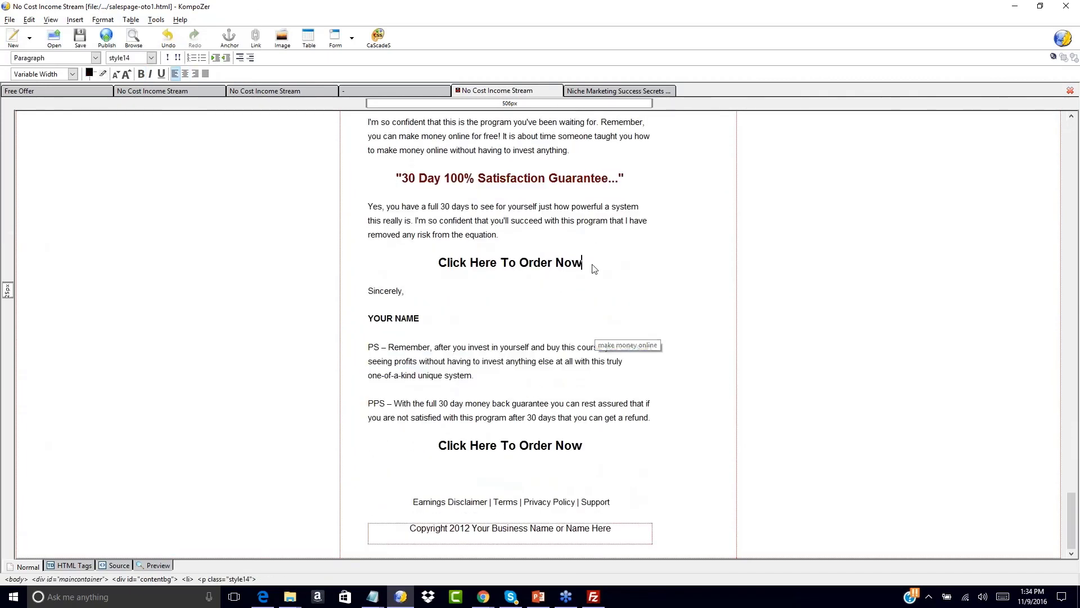
- Type the 'No, Thanks I will pass on this unique upgrade opportunity…' line below the order line
{"action": "left_click", "coordinate": [592, 473]}
{"action": "type", "text": "No, Thank"}
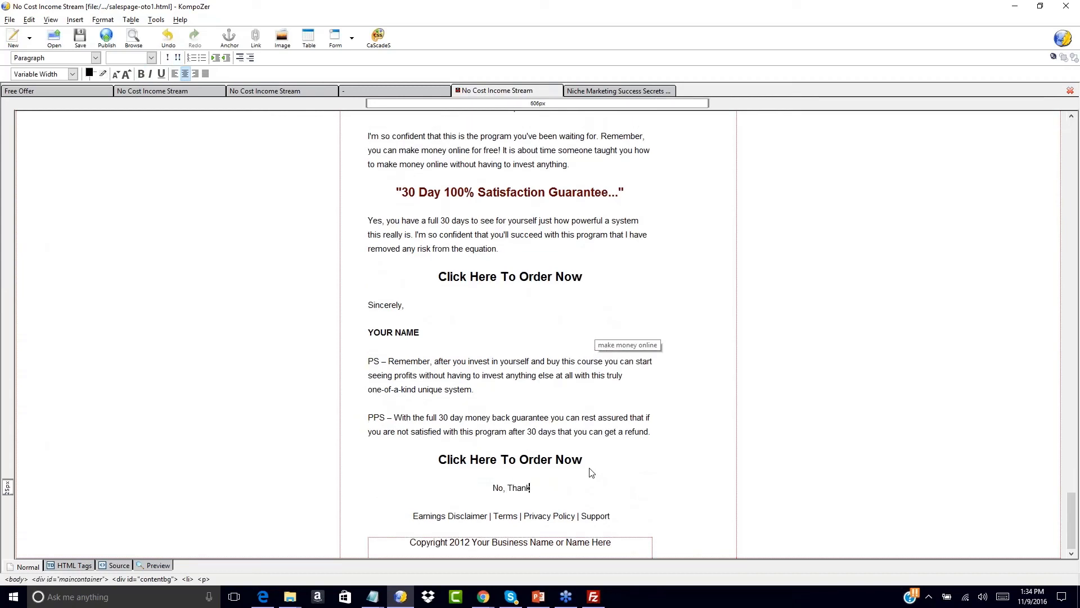
{"action": "type", "text": "s I will pass on this unique upgrad"}
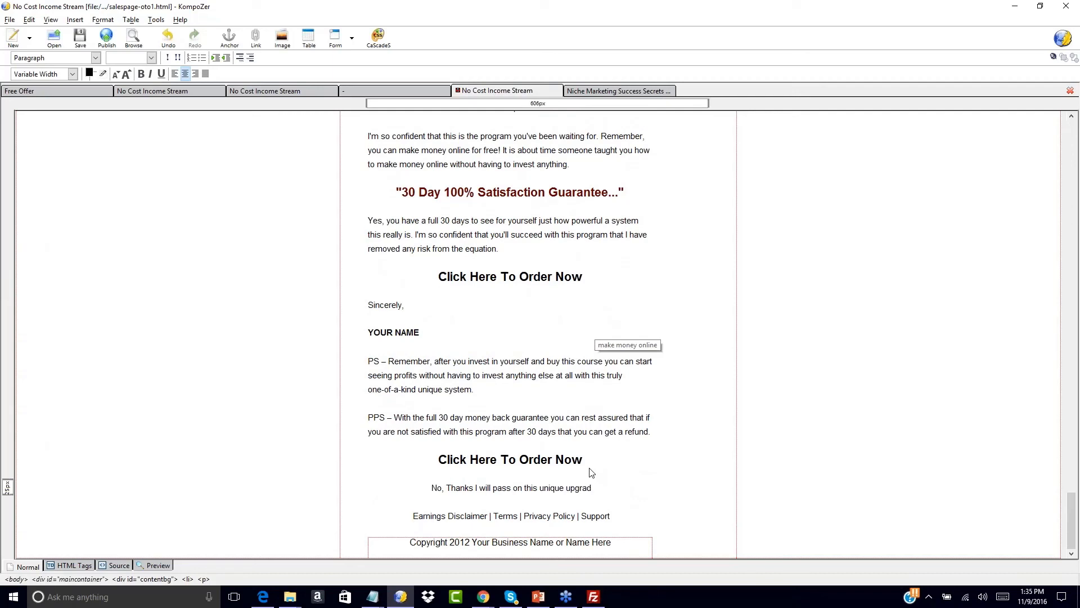
{"action": "type", "text": "e opportunity and say"}
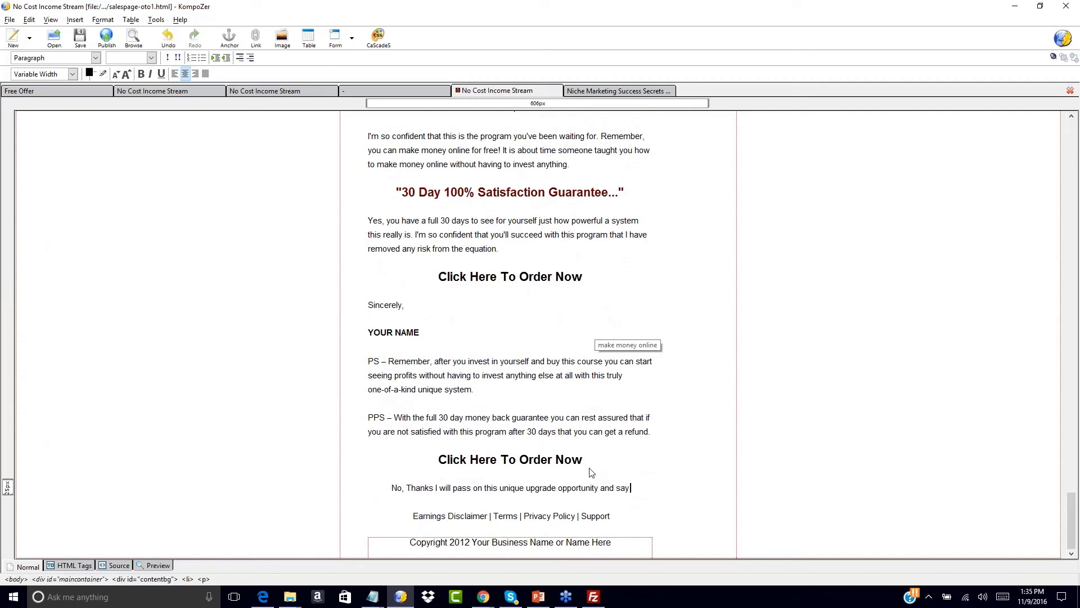
{"action": "type", "text": " no to the s"}
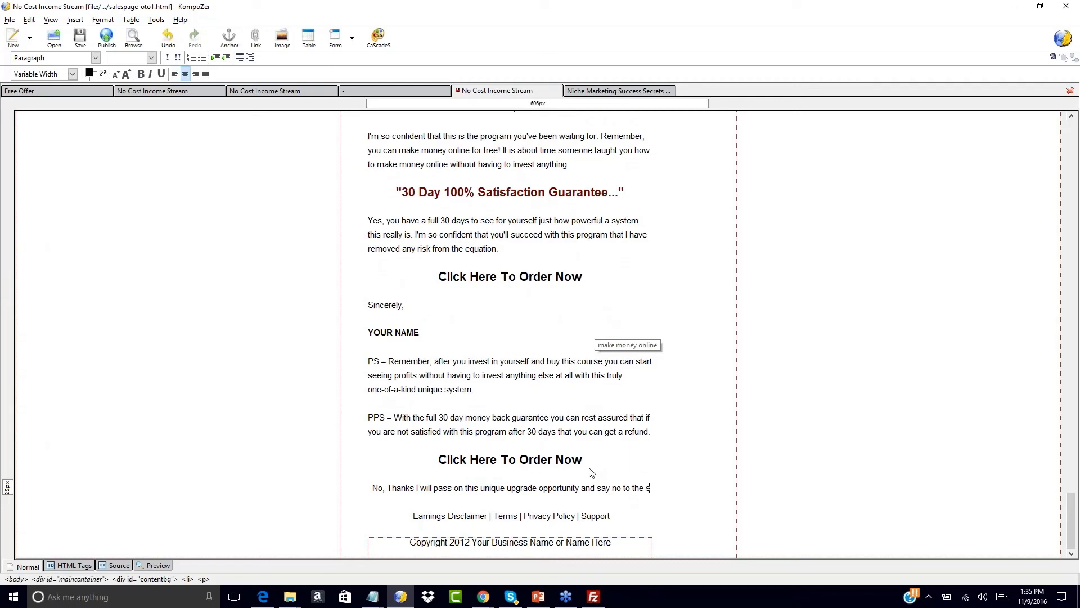
{"action": "type", "text": "tep-by-step va"}
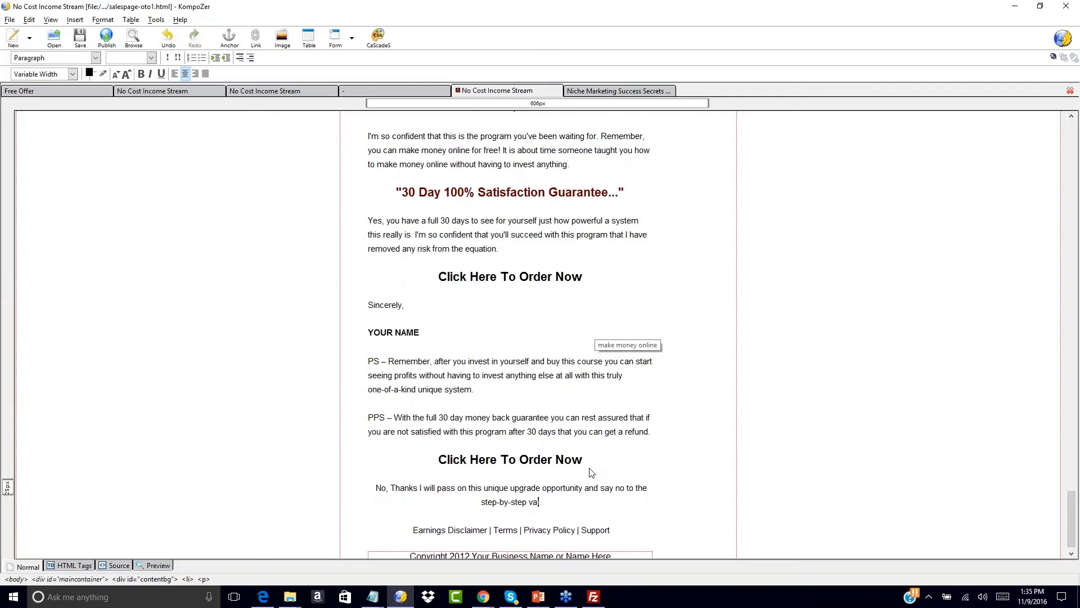
{"action": "key", "text": "BackSpace"}
{"action": "type", "text": "ideo traini"}
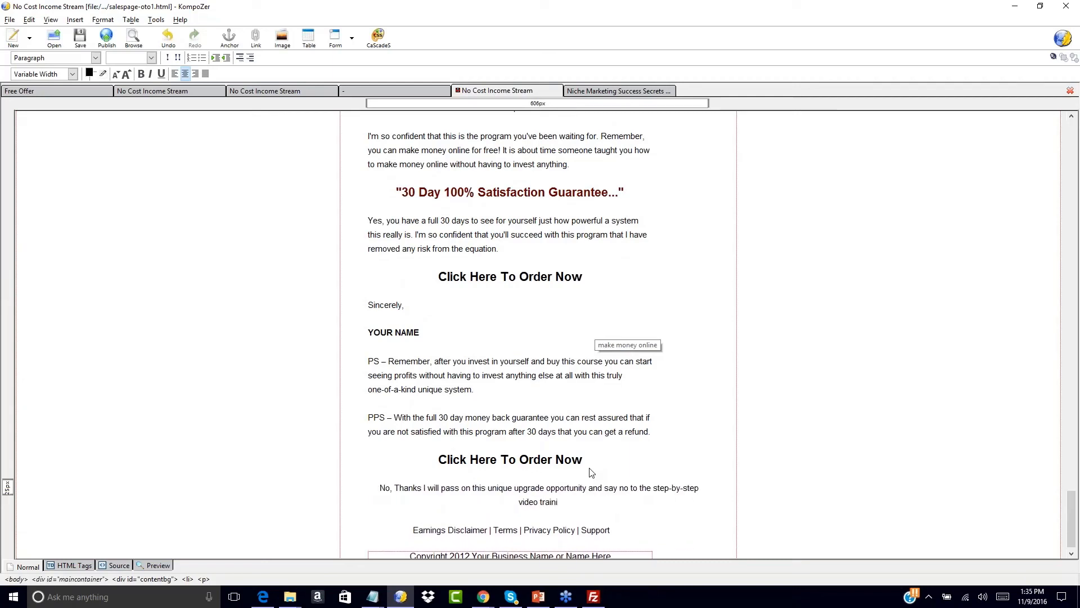
{"action": "type", "text": "ng who"}
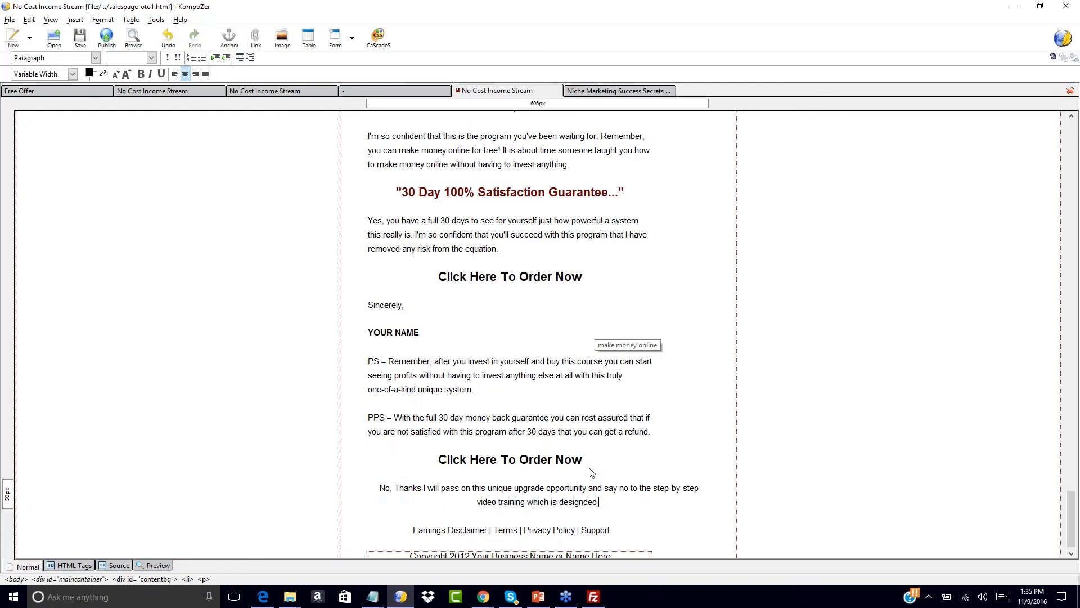
{"action": "type", "text": "ed to take me to the next level!"}
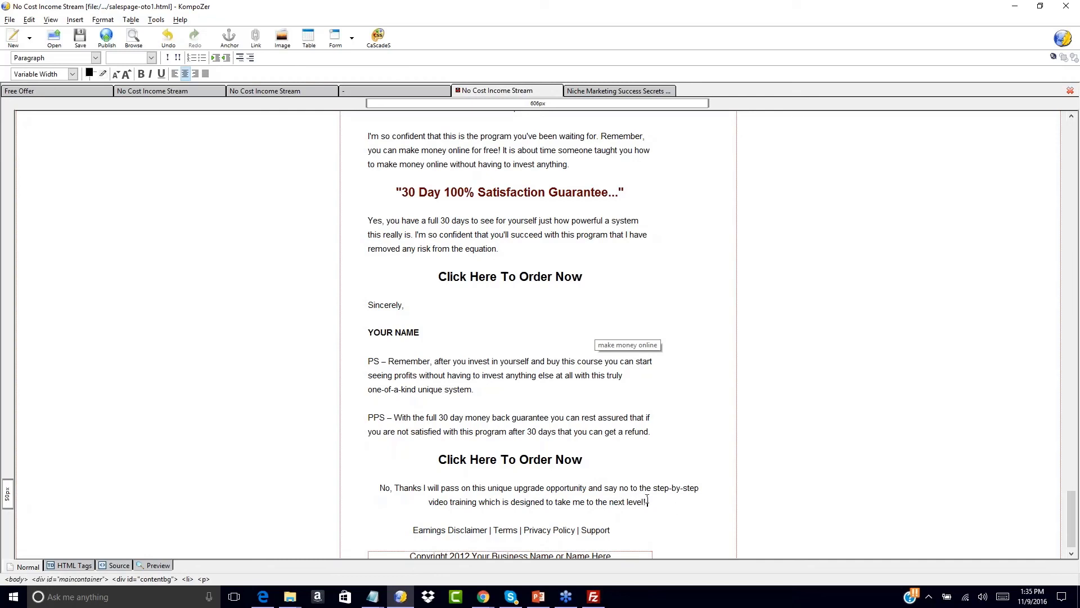
{"action": "key", "text": "Return"}
{"action": "key", "text": "BackSpace"}
{"action": "key", "text": "BackSpace"}
{"action": "key", "text": "ctrl+z"}
{"action": "key", "text": "ctrl+z"}
- Link the No, Thanks line to salespage-oto2.html and save salespage-oto1
{"action": "left_click_drag", "start_coordinate": [375, 490], "coordinate": [607, 512]}
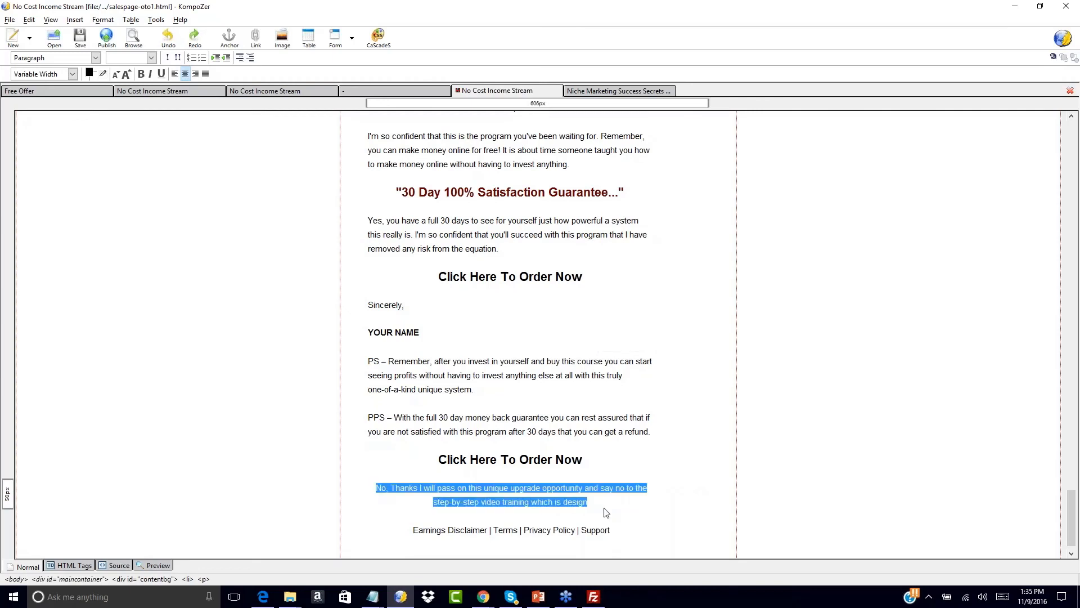
{"action": "left_click", "coordinate": [74, 20]}
{"action": "left_click", "coordinate": [84, 65]}
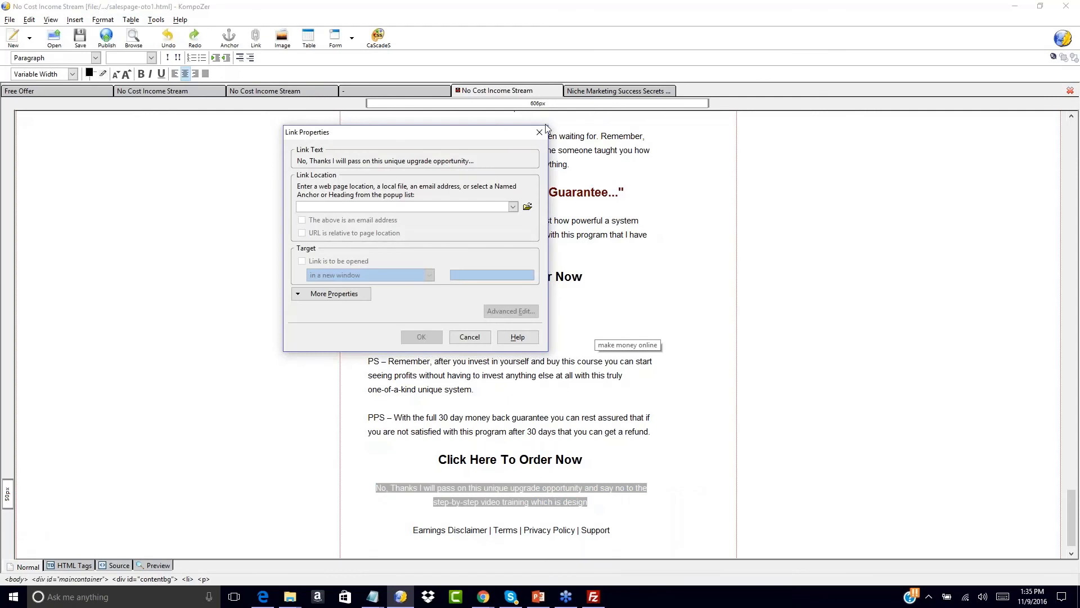
{"action": "left_click", "coordinate": [527, 206]}
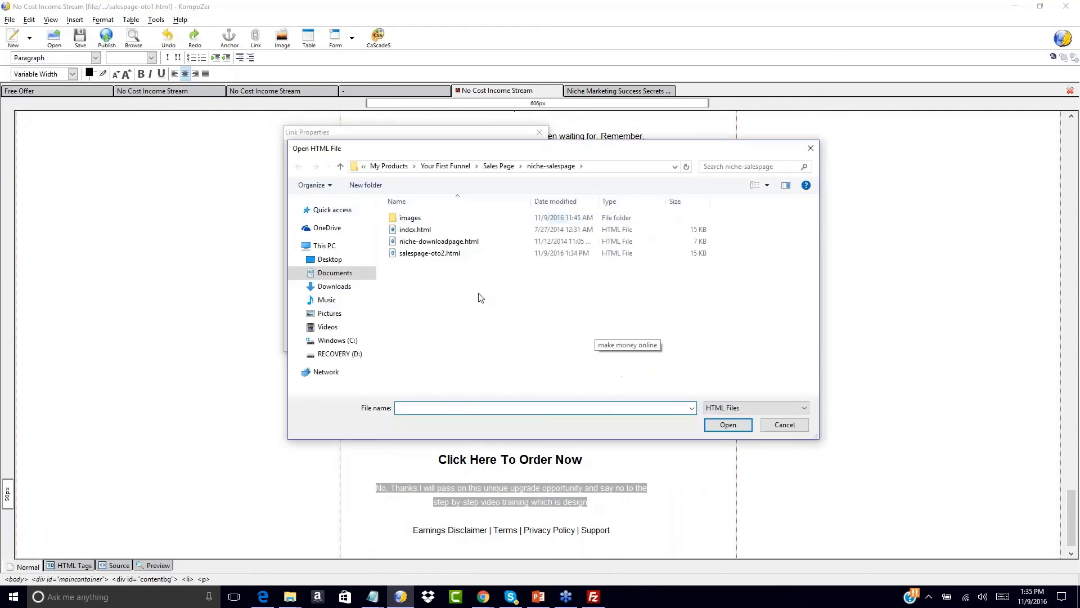
{"action": "double_click", "coordinate": [437, 254]}
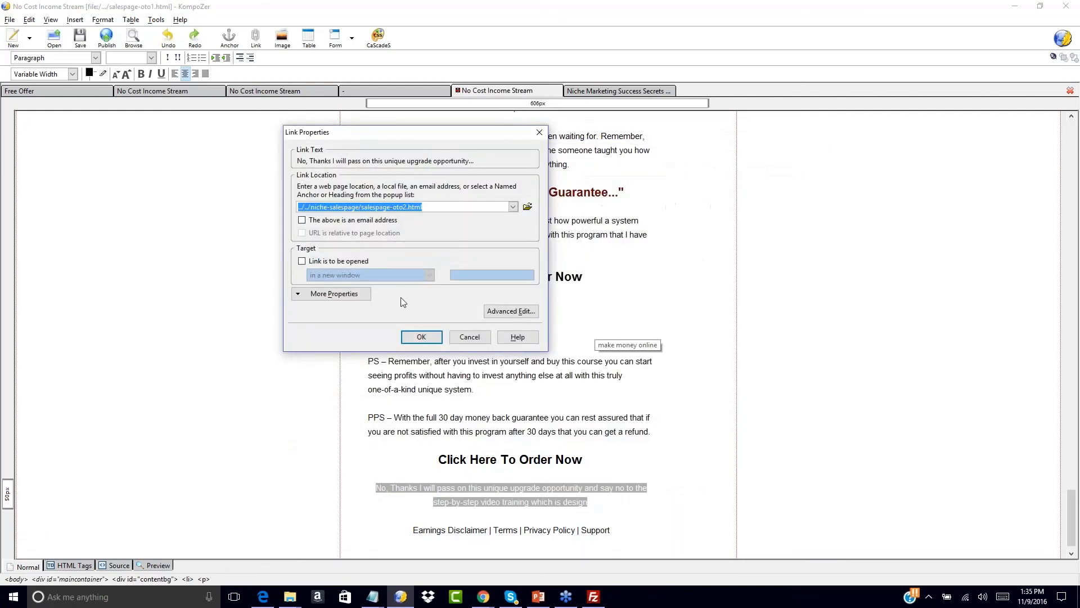
{"action": "left_click", "coordinate": [422, 334]}
{"action": "left_click", "coordinate": [565, 459]}
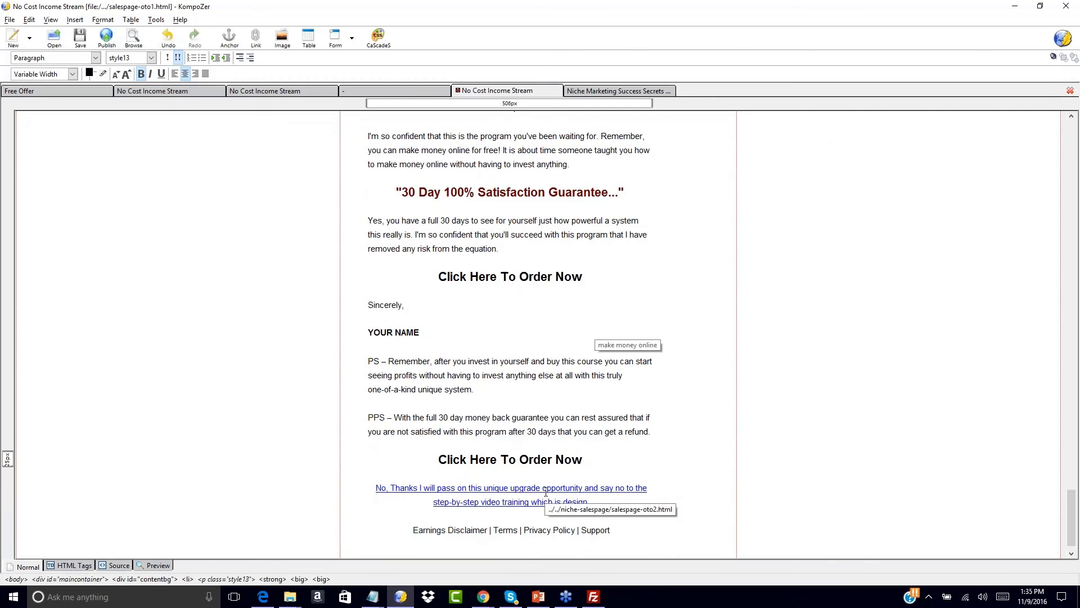
{"action": "left_click", "coordinate": [80, 39]}
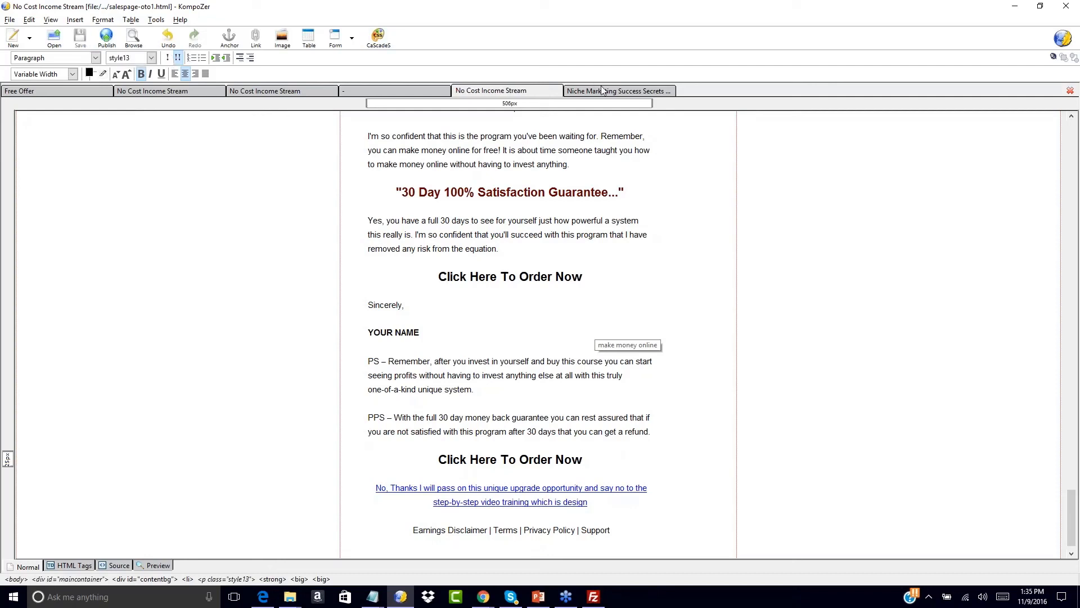
{"action": "left_click", "coordinate": [603, 91]}
- Add the line 'No Thank! I will pass on this and continue to my download page..' below the ORDER NOW image
{"action": "scroll", "coordinate": [436, 373], "scroll_direction": "down", "scroll_amount": 20}
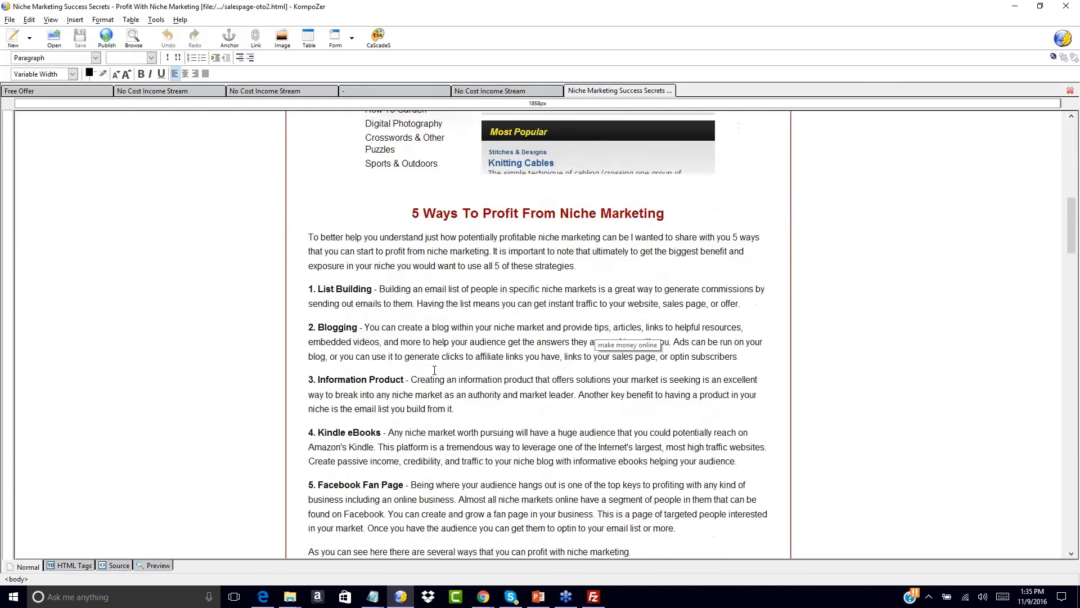
{"action": "left_click", "coordinate": [537, 320]}
{"action": "left_click", "coordinate": [685, 330]}
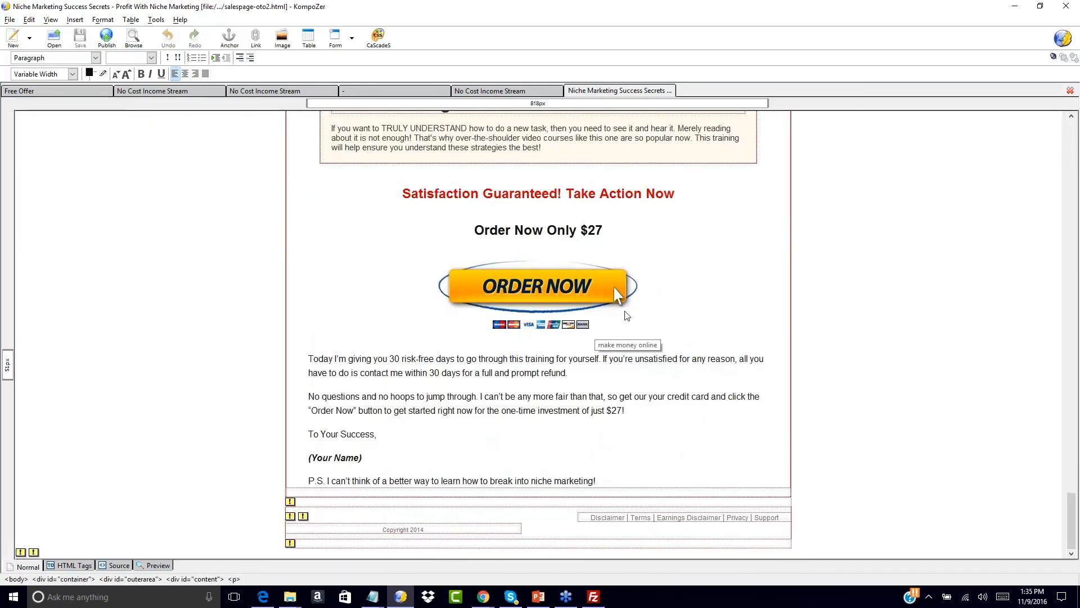
{"action": "left_click", "coordinate": [629, 292]}
{"action": "left_click", "coordinate": [654, 304]}
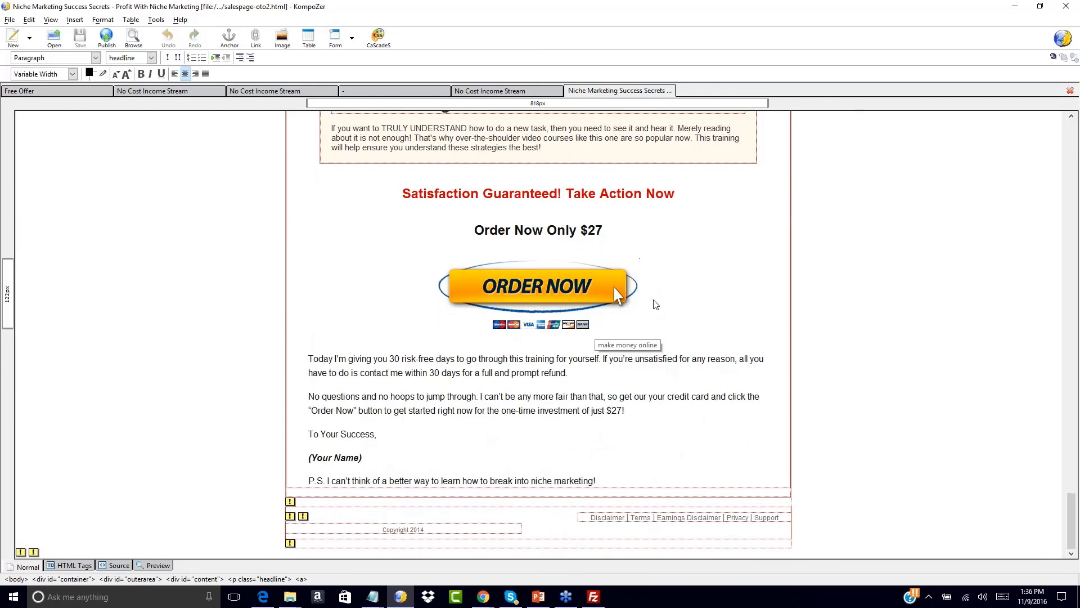
{"action": "key", "text": "Return"}
{"action": "type", "text": "No"}
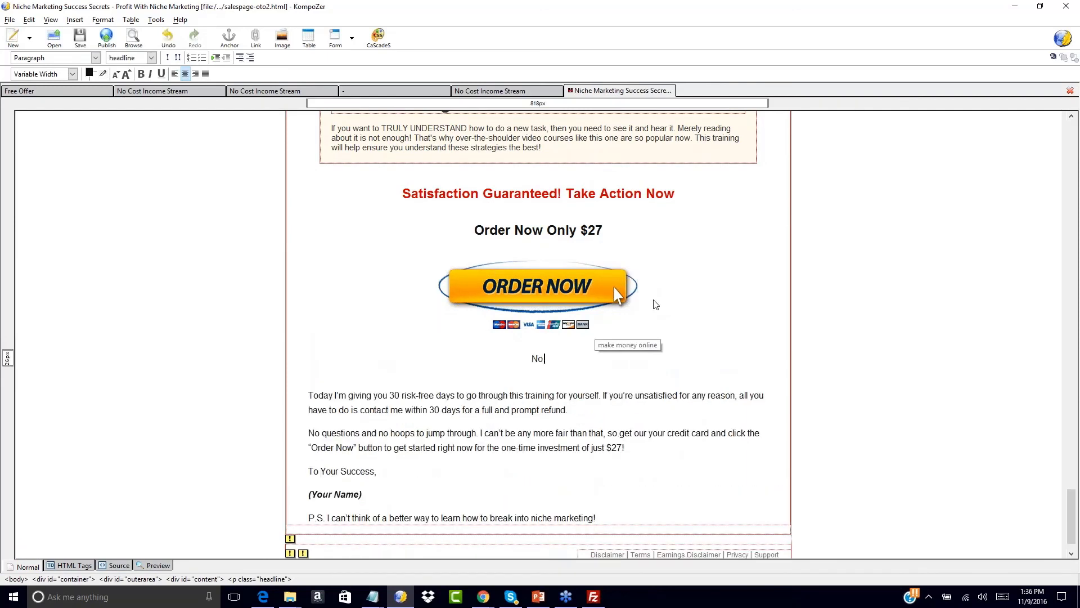
{"action": "type", "text": " Thank! I will pa"}
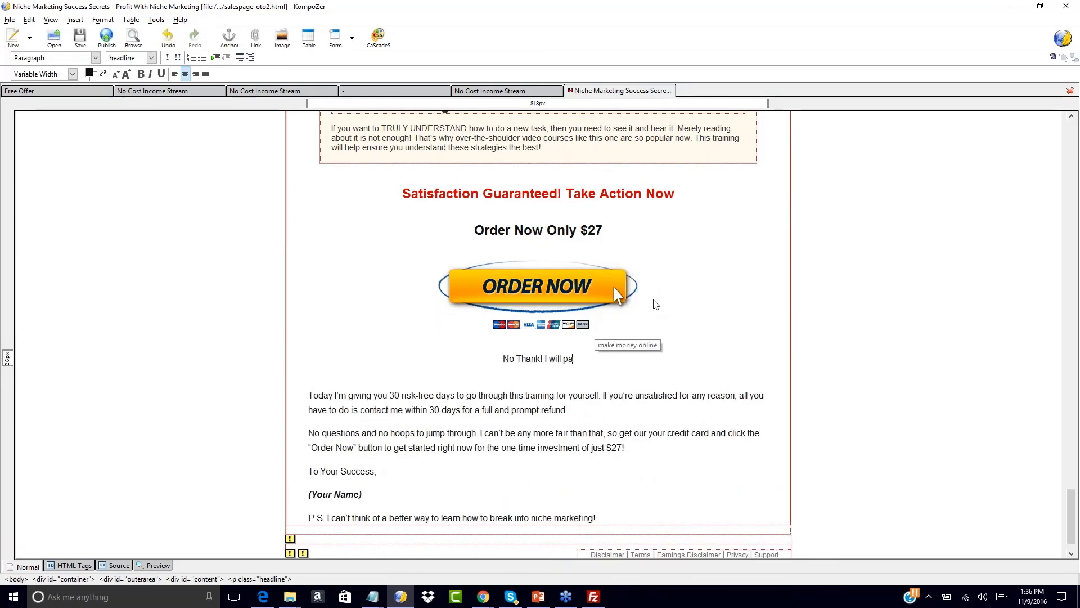
{"action": "type", "text": "ss on this and continue to"}
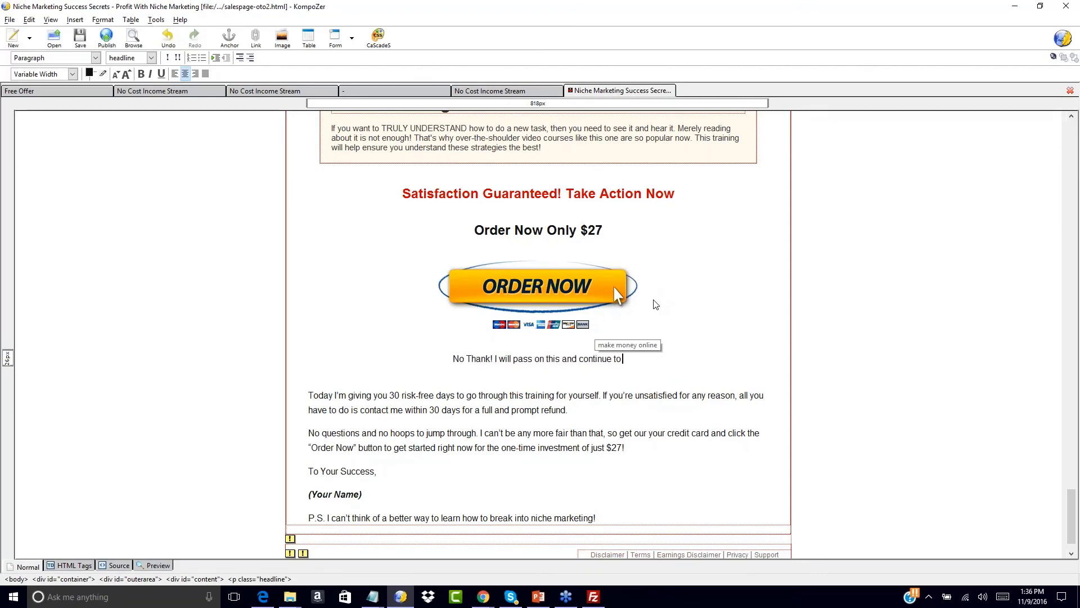
{"action": "type", "text": " my download page.."}
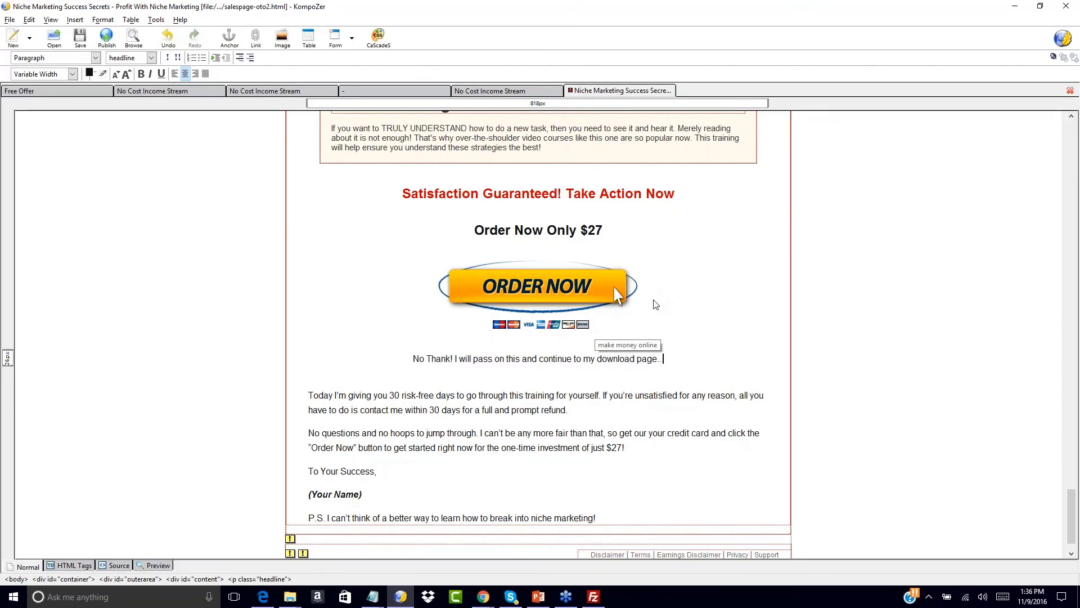
- Link the No Thank! line to niche-downloadpage.html and save salespage-oto2
{"action": "left_click_drag", "start_coordinate": [417, 354], "coordinate": [665, 360]}
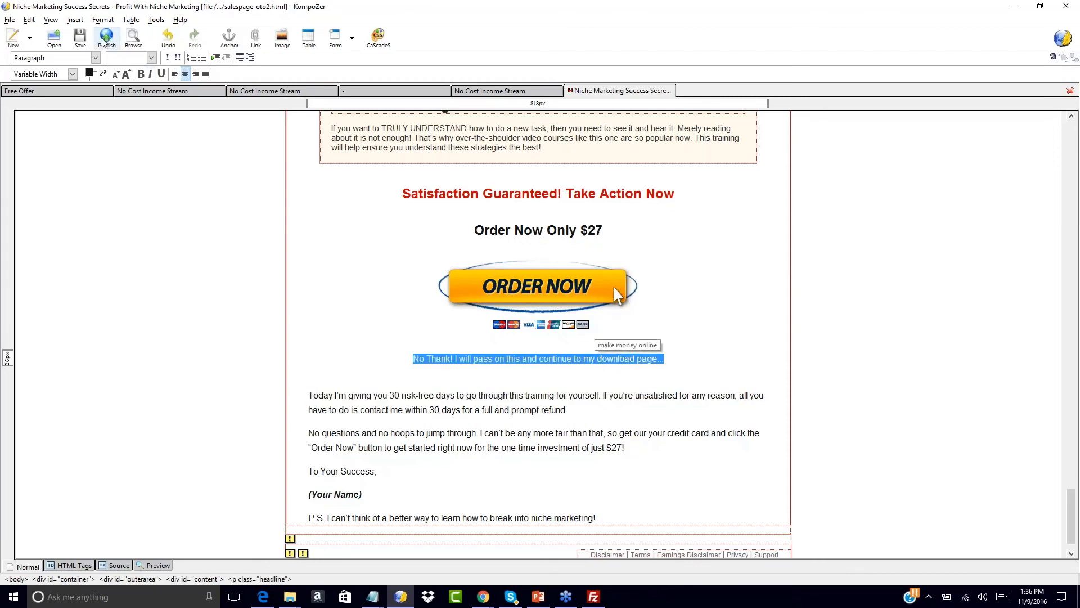
{"action": "left_click", "coordinate": [75, 20]}
{"action": "left_click", "coordinate": [85, 66]}
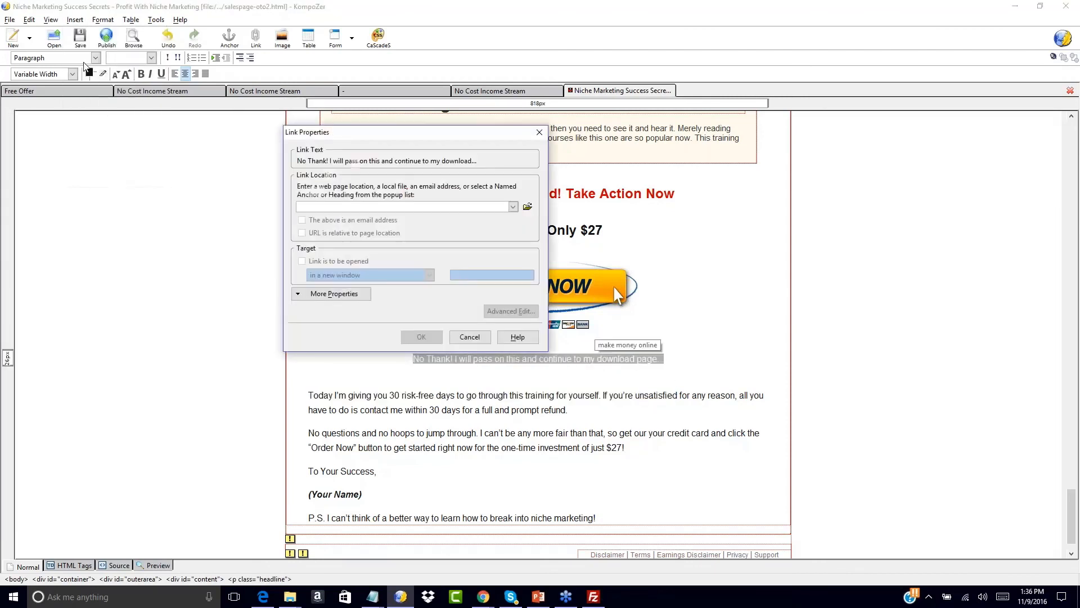
{"action": "left_click", "coordinate": [527, 206]}
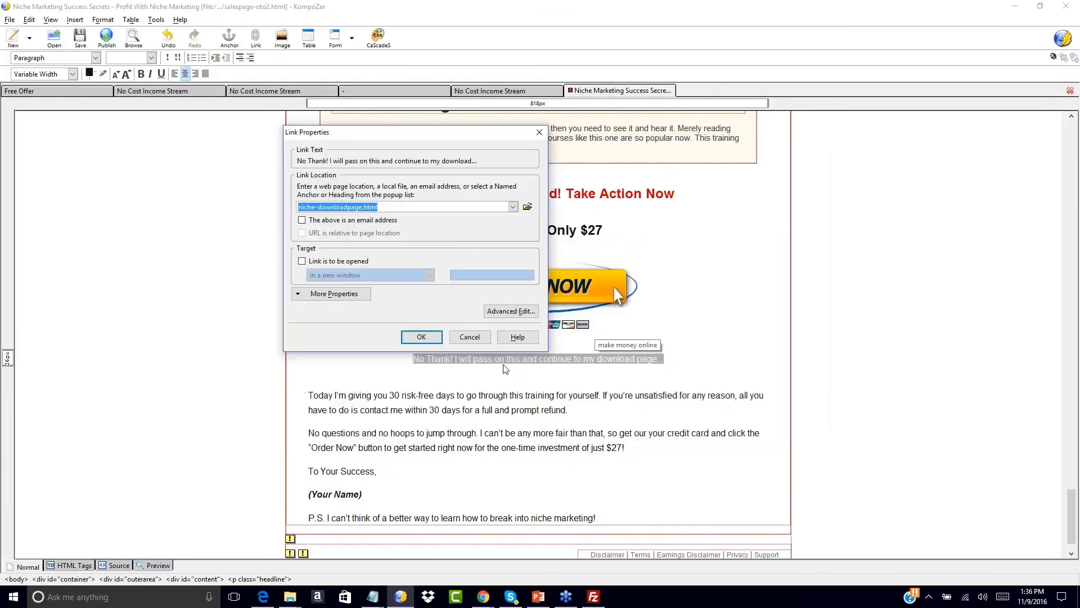
{"action": "left_click", "coordinate": [421, 337]}
{"action": "left_click", "coordinate": [358, 291]}
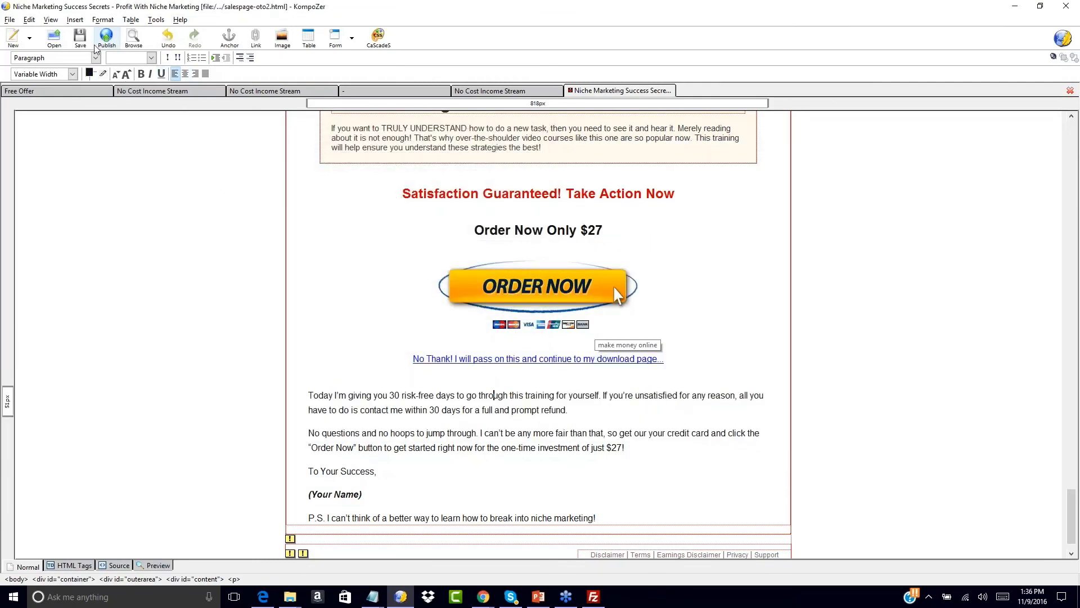
{"action": "left_click", "coordinate": [80, 39]}
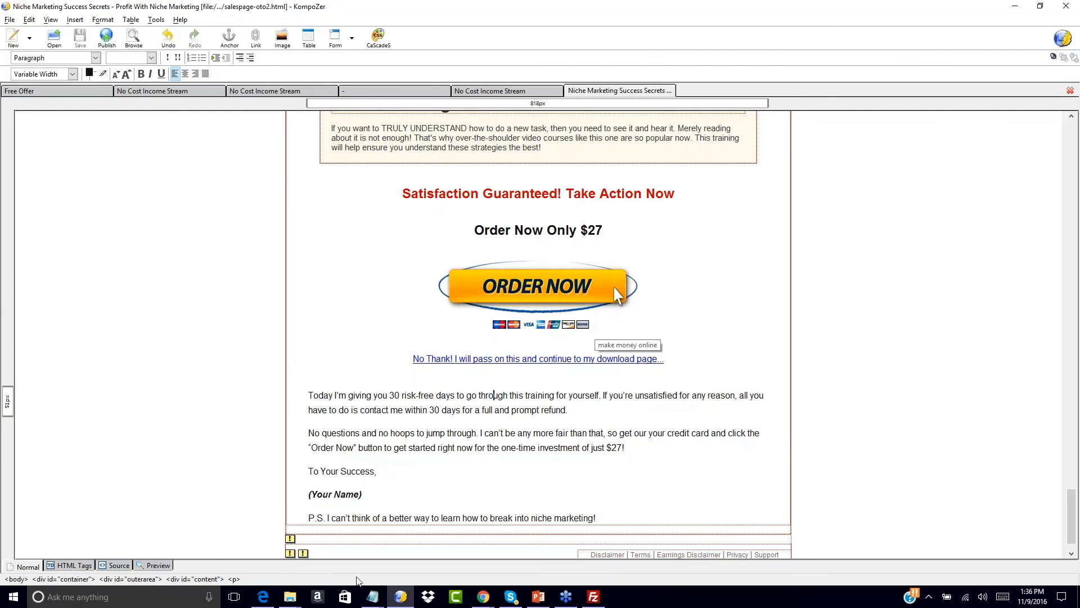
{"action": "mouse_move", "coordinate": [289, 597]}
{"action": "mouse_move", "coordinate": [545, 532]}
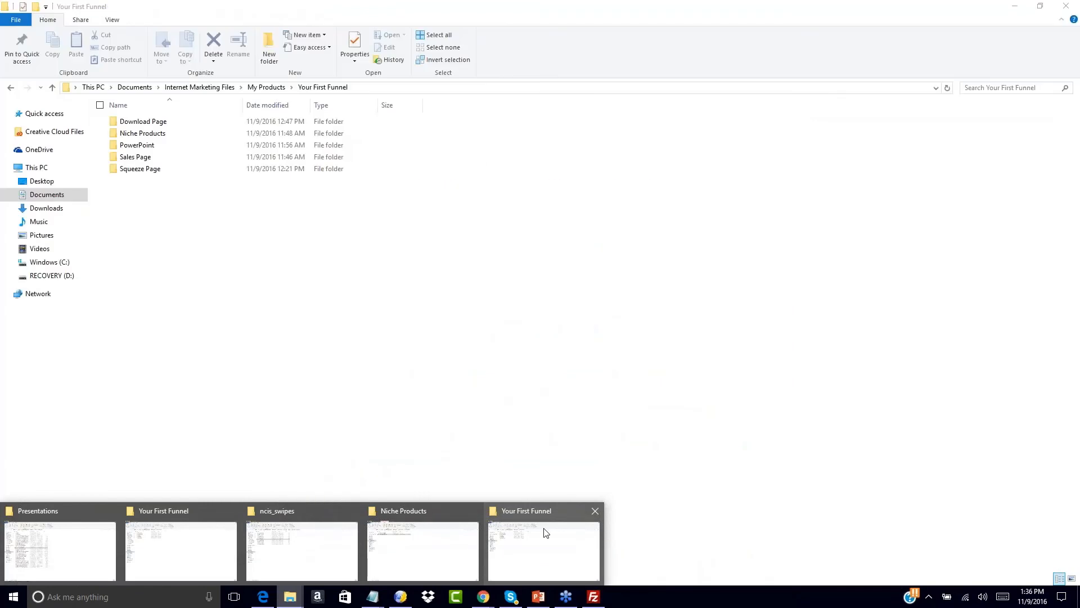
- Open salespage-oto1.html from Sales Page > NCIS-salessite2 > salespage-plain in Edge
{"action": "left_click", "coordinate": [545, 531]}
{"action": "double_click", "coordinate": [135, 157]}
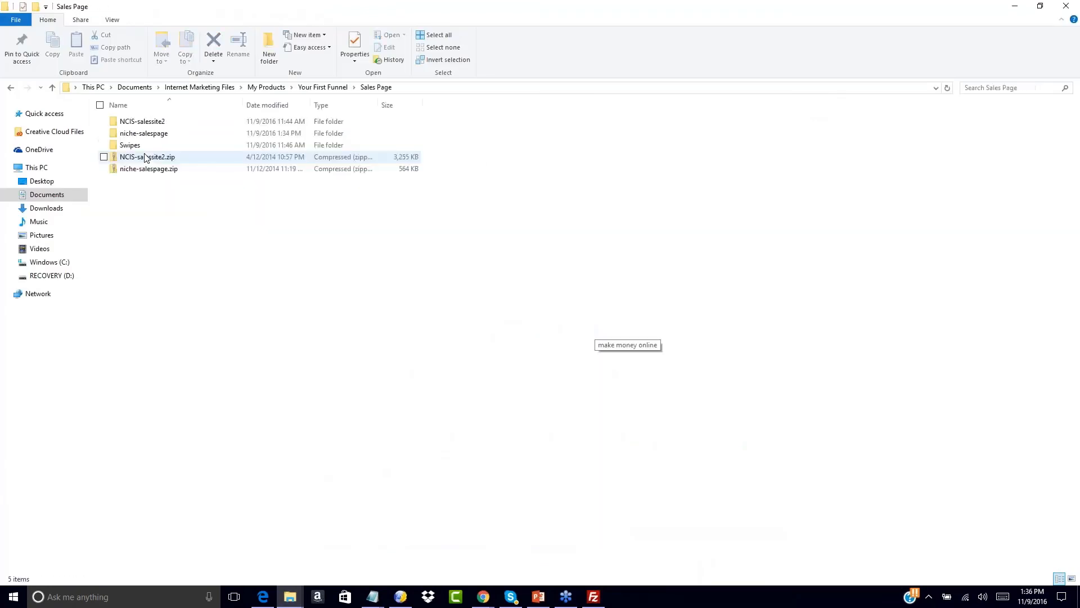
{"action": "left_click", "coordinate": [141, 125]}
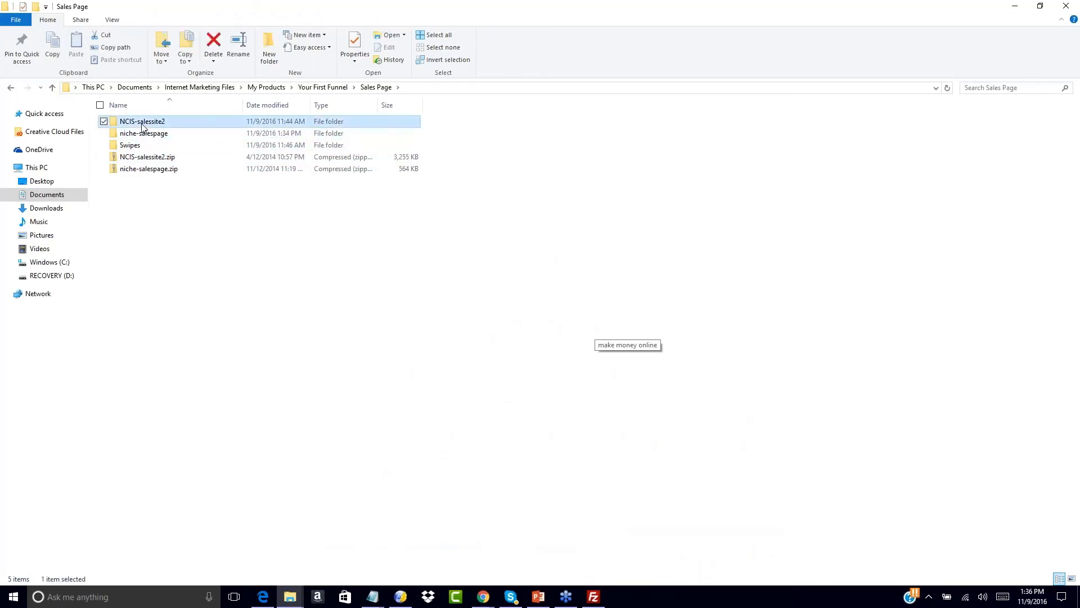
{"action": "double_click", "coordinate": [142, 125]}
{"action": "double_click", "coordinate": [136, 122]}
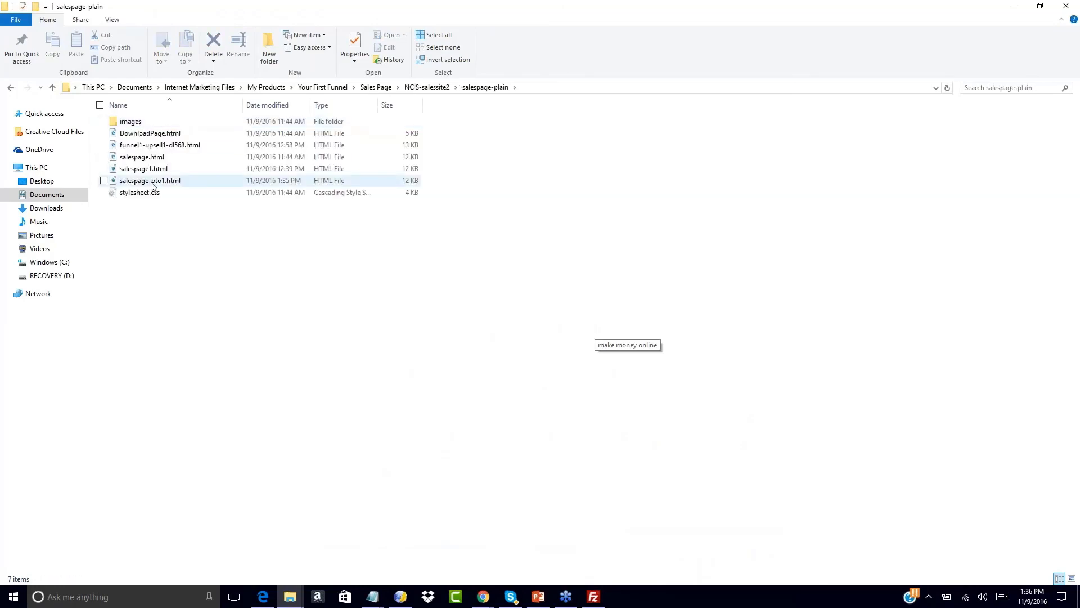
{"action": "double_click", "coordinate": [152, 182]}
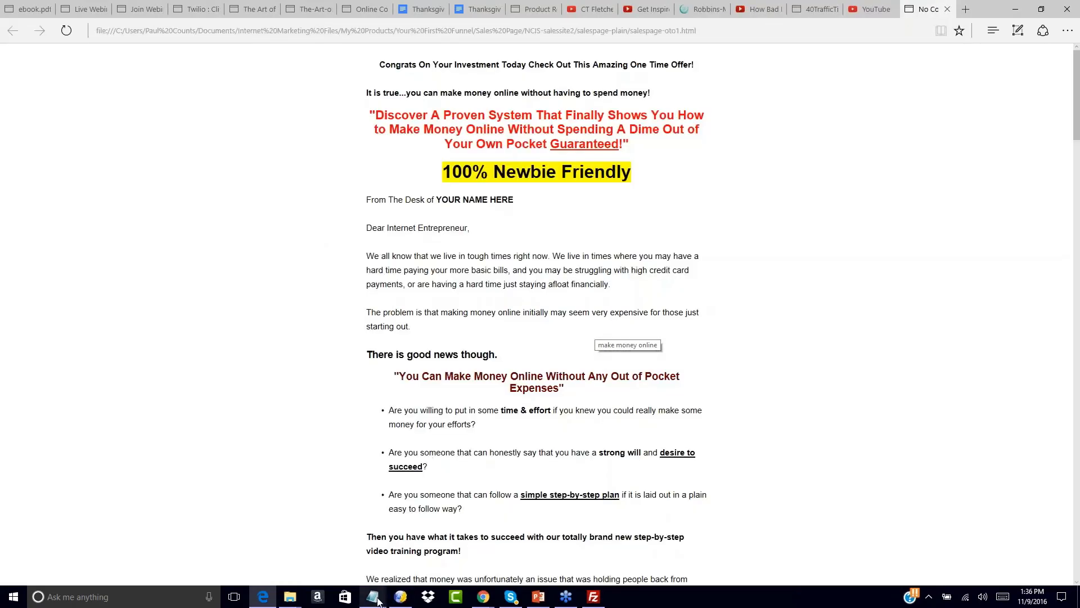
- Follow salespage-oto1's No Thanks link to the second upsell page
{"action": "mouse_move", "coordinate": [292, 601]}
{"action": "scroll", "coordinate": [554, 235], "scroll_direction": "down", "scroll_amount": 4}
{"action": "scroll", "coordinate": [474, 529], "scroll_direction": "down", "scroll_amount": 20}
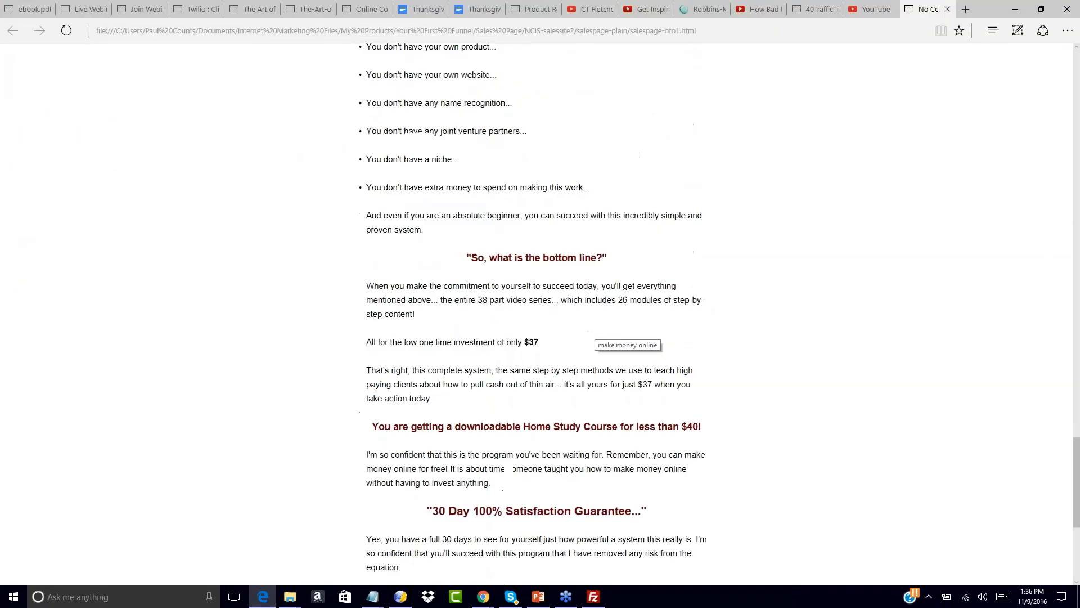
{"action": "left_click", "coordinate": [502, 508]}
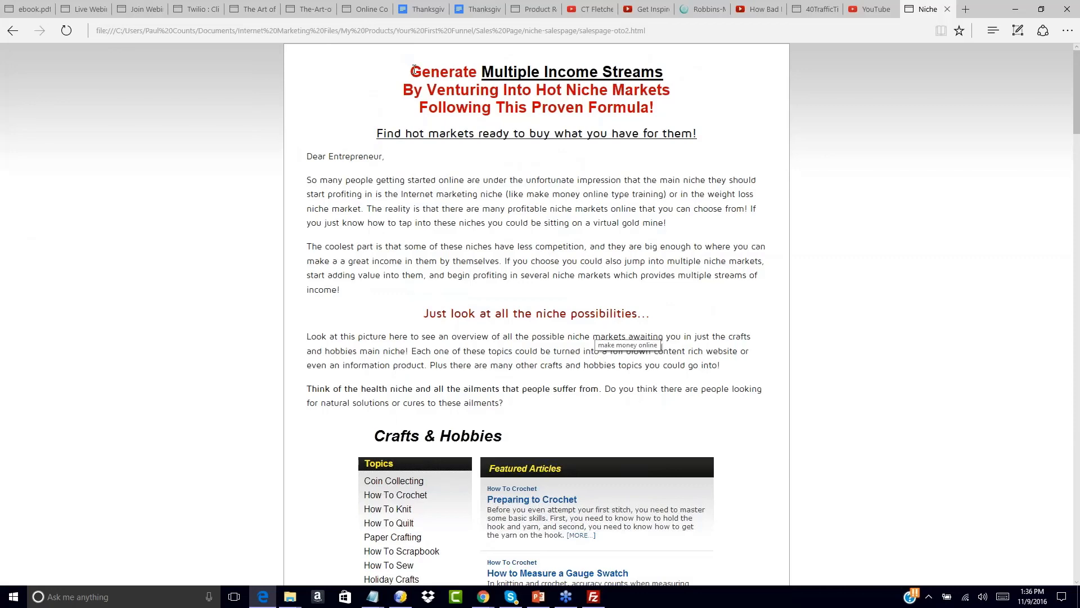
- Follow salespage-oto2's No Thank link to the download page
{"action": "scroll", "coordinate": [616, 79], "scroll_direction": "down", "scroll_amount": 20}
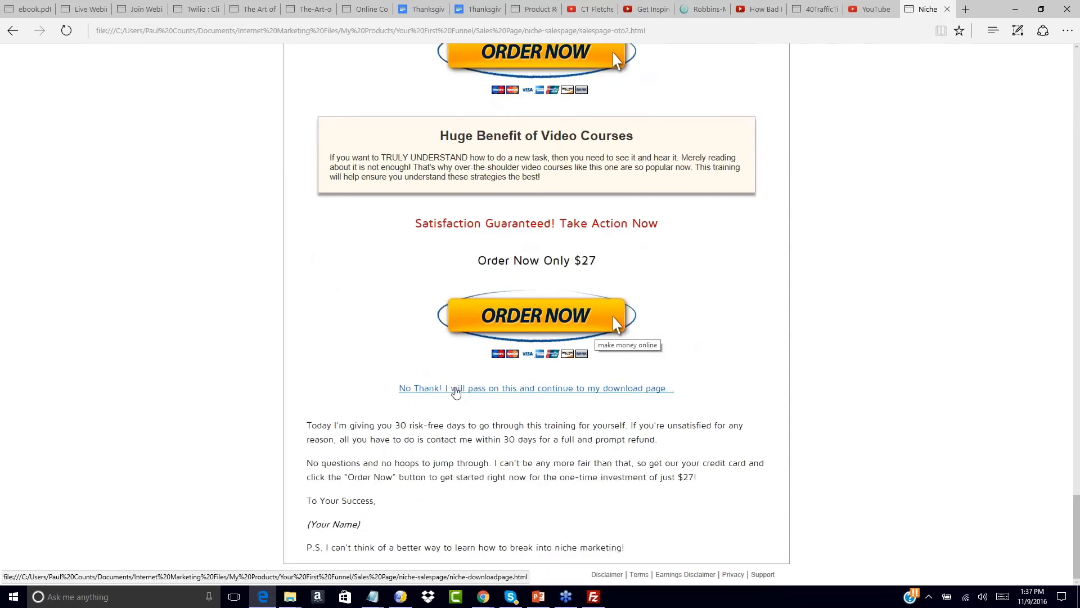
{"action": "left_click", "coordinate": [456, 389]}
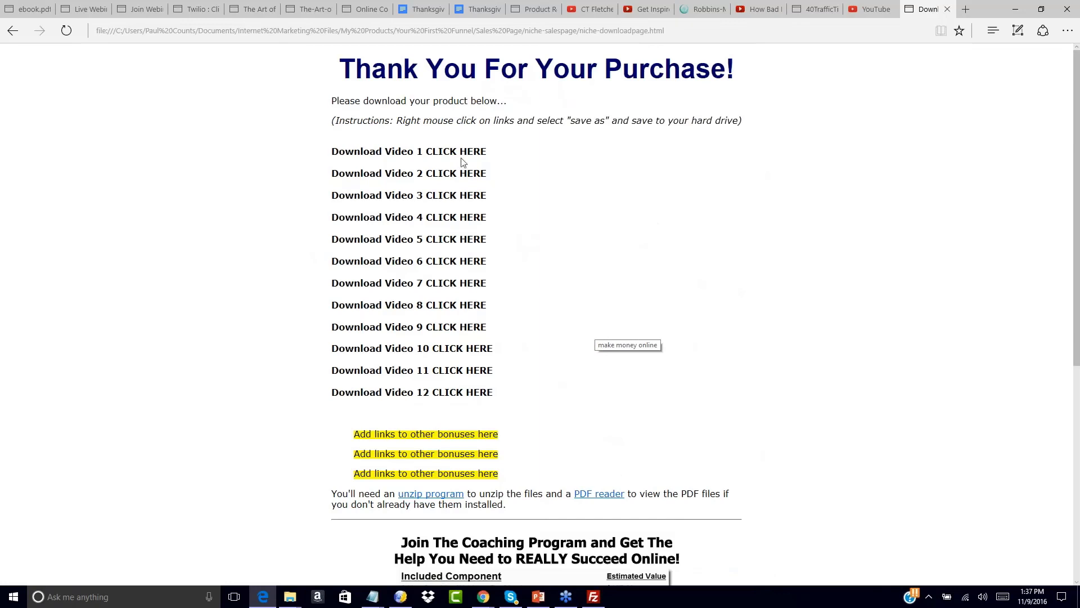
{"action": "scroll", "coordinate": [455, 321], "scroll_direction": "down", "scroll_amount": 5}
{"action": "scroll", "coordinate": [456, 321], "scroll_direction": "up", "scroll_amount": 5}
- Go back to salespage-oto2 and look over the Generate Multiple Income Streams page
{"action": "left_click", "coordinate": [12, 30]}
{"action": "scroll", "coordinate": [471, 207], "scroll_direction": "up", "scroll_amount": 20}
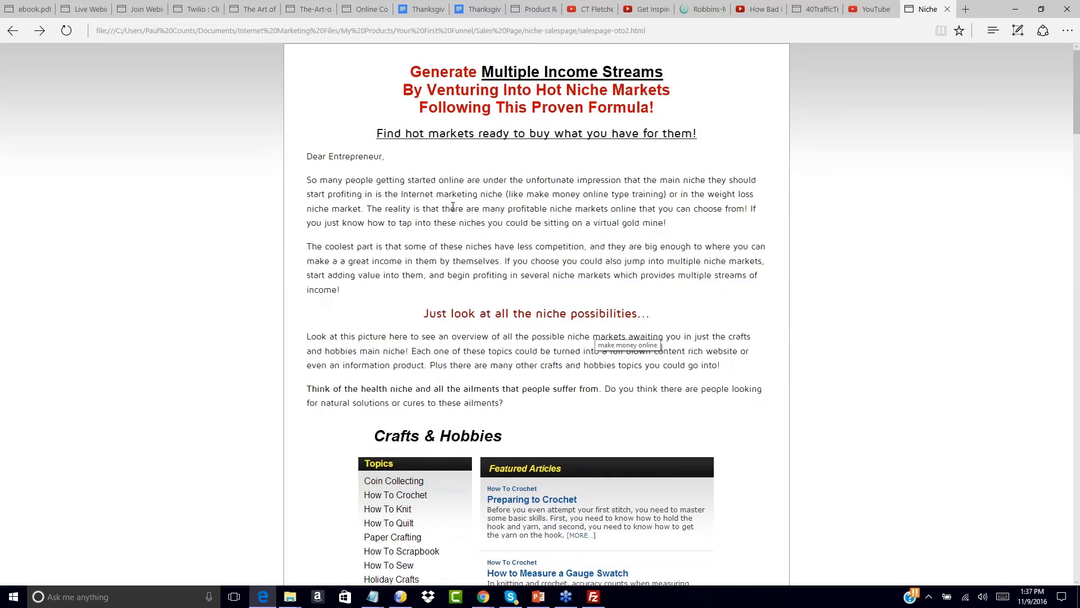
{"action": "scroll", "coordinate": [453, 207], "scroll_direction": "down", "scroll_amount": 20}
{"action": "scroll", "coordinate": [617, 325], "scroll_direction": "down", "scroll_amount": 10}
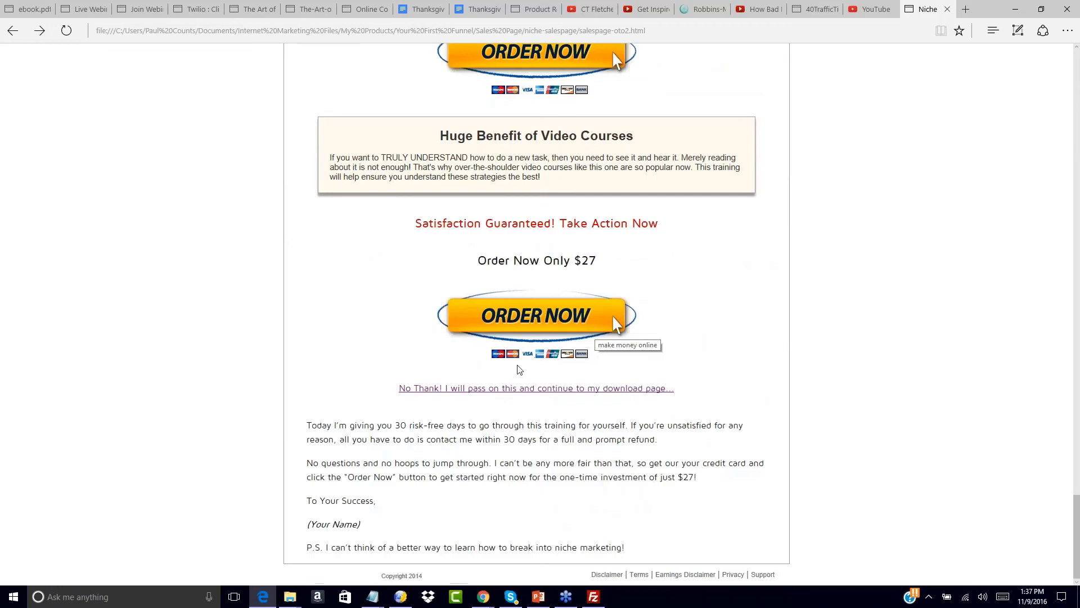
{"action": "scroll", "coordinate": [558, 340], "scroll_direction": "up", "scroll_amount": 8}
{"action": "scroll", "coordinate": [558, 340], "scroll_direction": "down", "scroll_amount": 8}
{"action": "scroll", "coordinate": [748, 326], "scroll_direction": "up", "scroll_amount": 1}
{"action": "scroll", "coordinate": [749, 326], "scroll_direction": "up", "scroll_amount": 20}
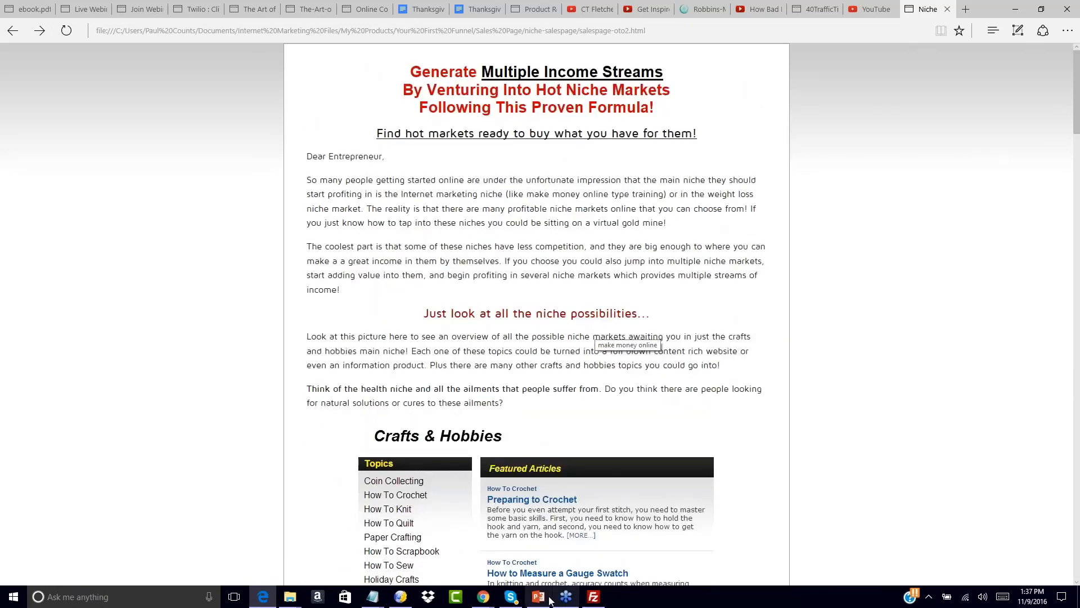
{"action": "mouse_move", "coordinate": [541, 597]}
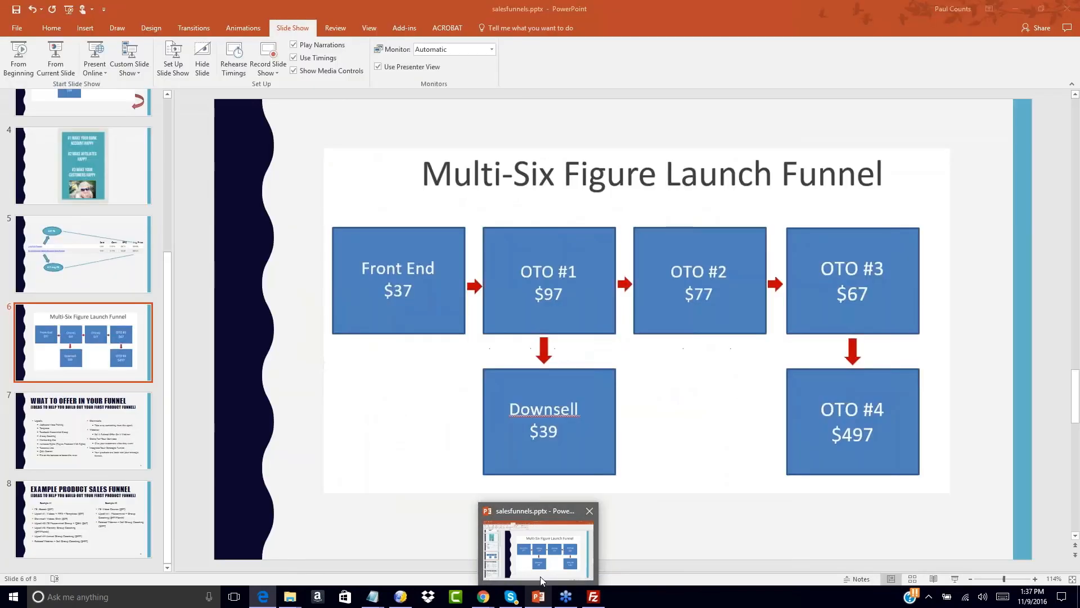
{"action": "mouse_move", "coordinate": [479, 600]}
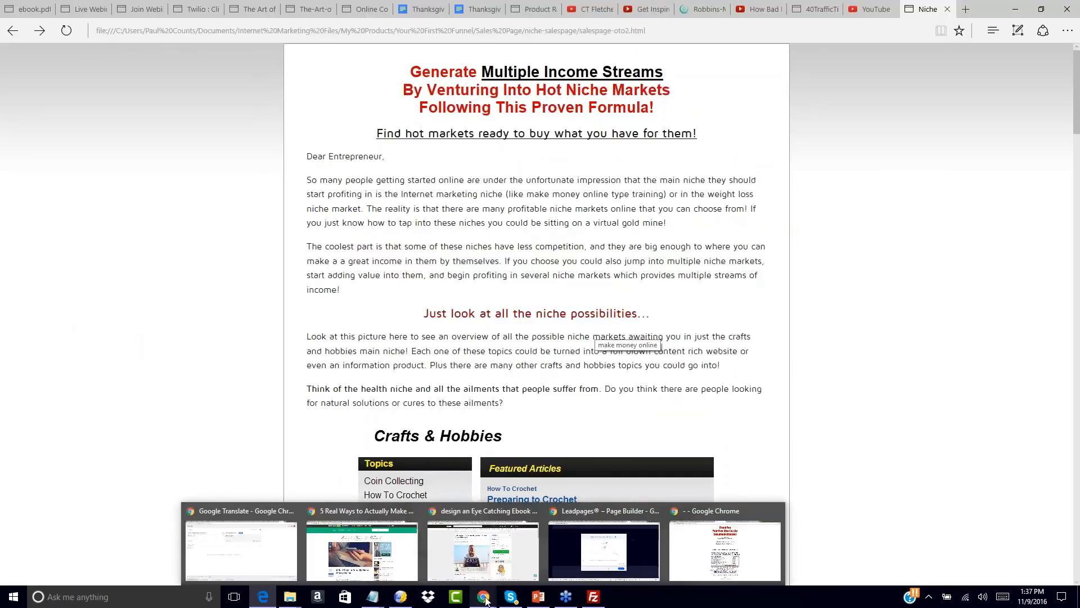
- Load imguruplr.com/freeoffer1/ in Chrome, then return to the AWeber Follow Up Series page
{"action": "left_click", "coordinate": [692, 550]}
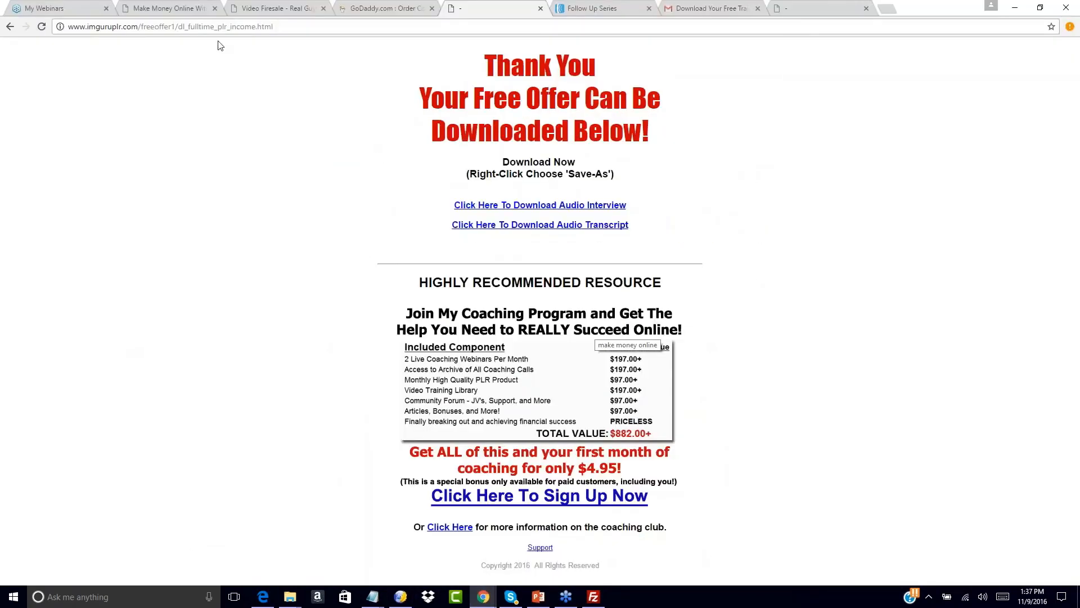
{"action": "left_click_drag", "start_coordinate": [178, 27], "coordinate": [346, 32]}
{"action": "key", "text": "BackSpace"}
{"action": "key", "text": "Return"}
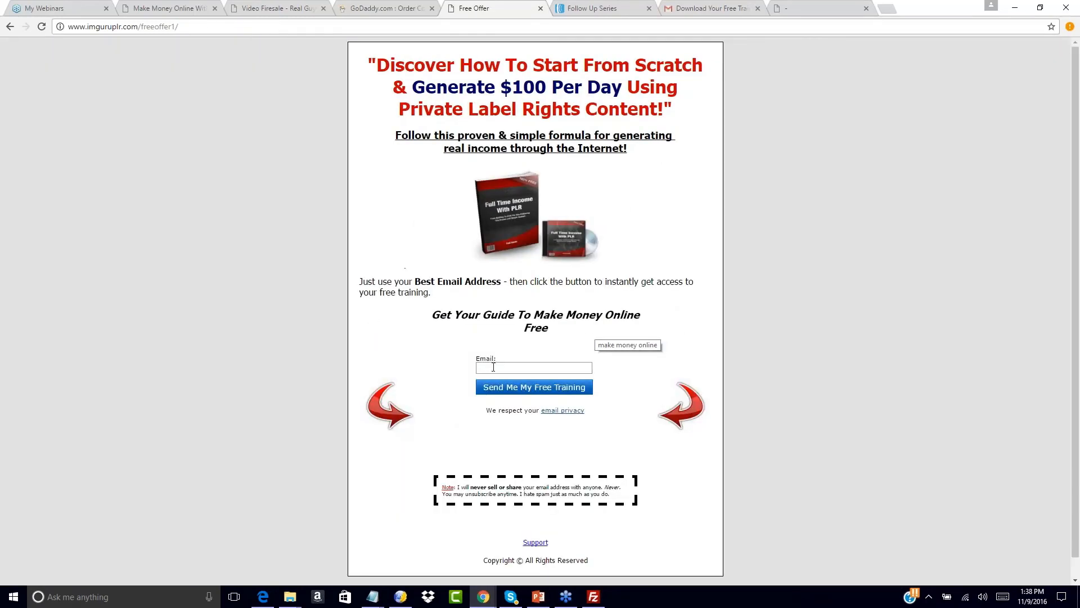
{"action": "left_click", "coordinate": [494, 367]}
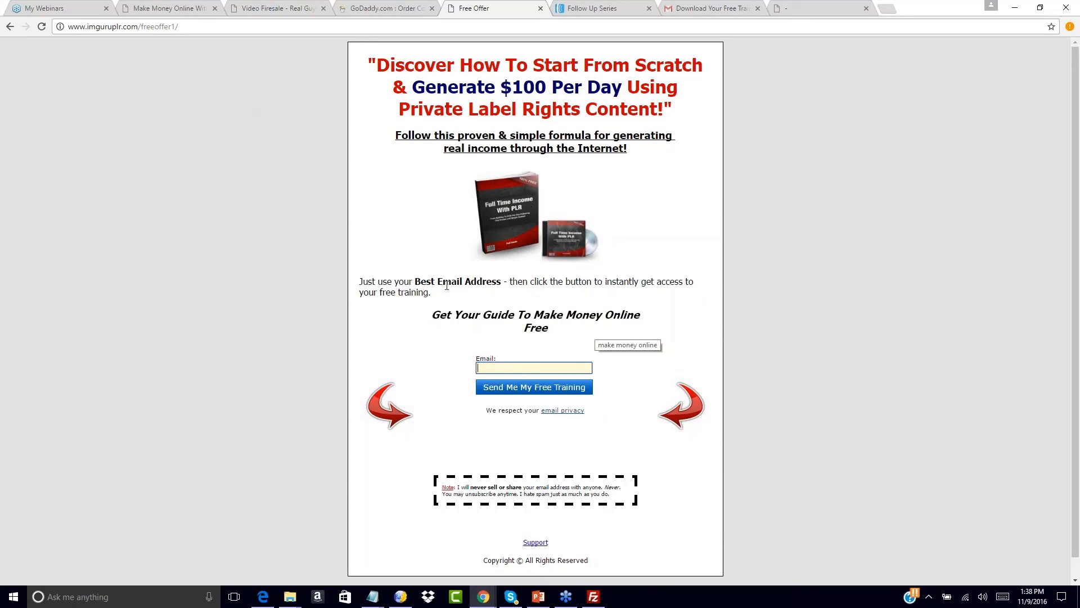
{"action": "left_click", "coordinate": [591, 8]}
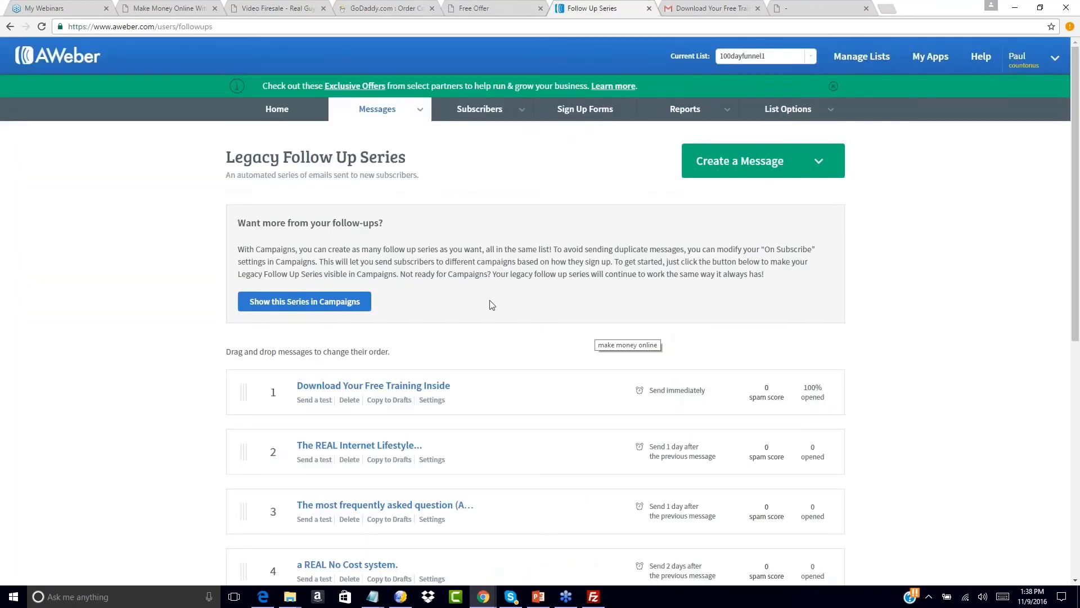
- Review the four Follow Up Series messages and compare them with the Free Offer opt-in page
{"action": "scroll", "coordinate": [491, 305], "scroll_direction": "down", "scroll_amount": 1}
{"action": "scroll", "coordinate": [491, 305], "scroll_direction": "down", "scroll_amount": 4}
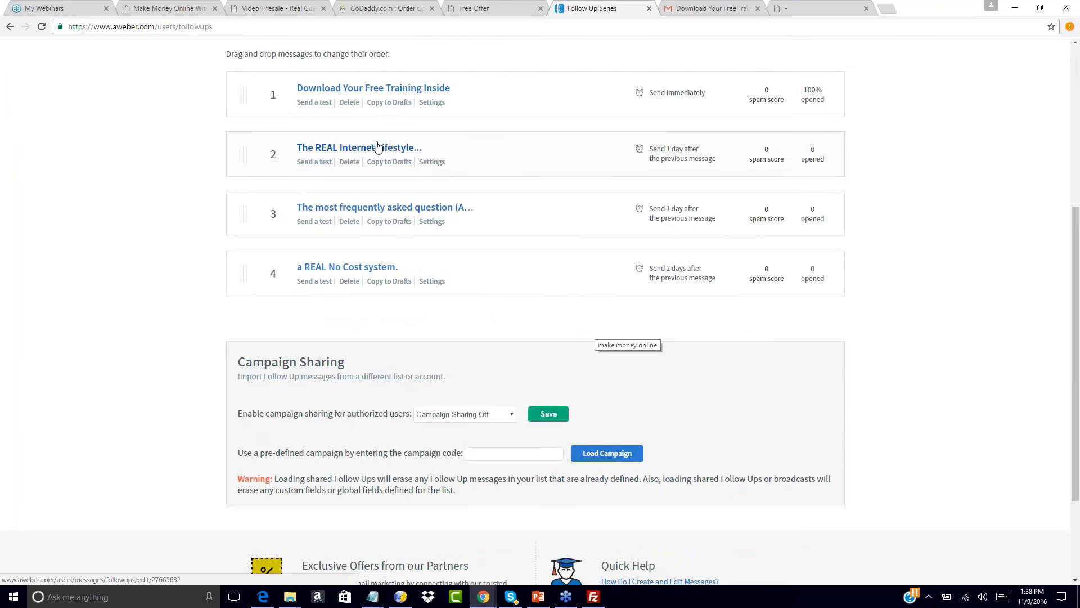
{"action": "scroll", "coordinate": [175, 161], "scroll_direction": "up", "scroll_amount": 5}
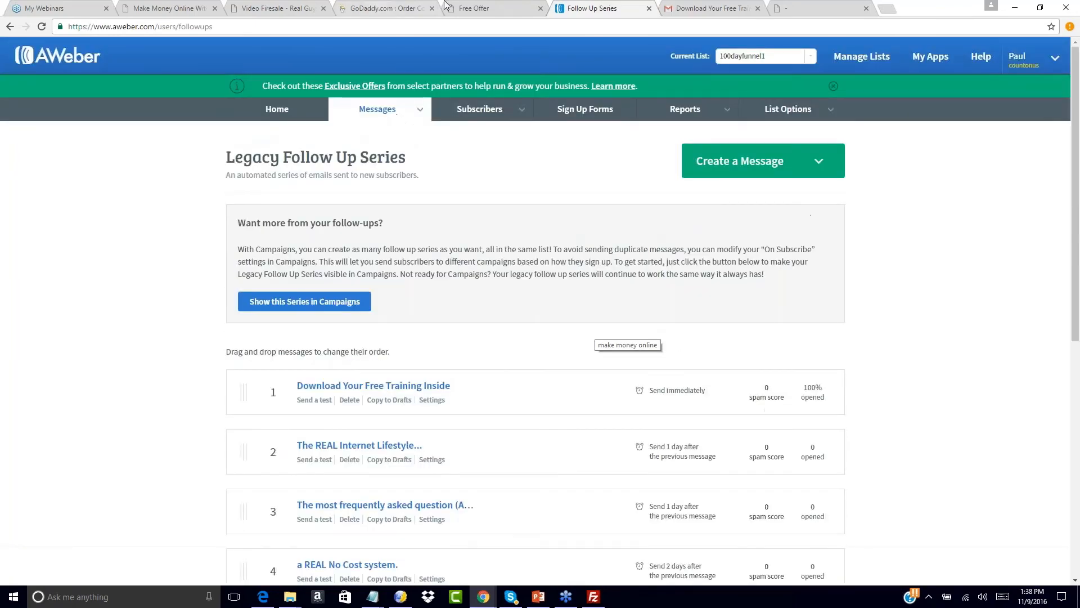
{"action": "left_click", "coordinate": [487, 6]}
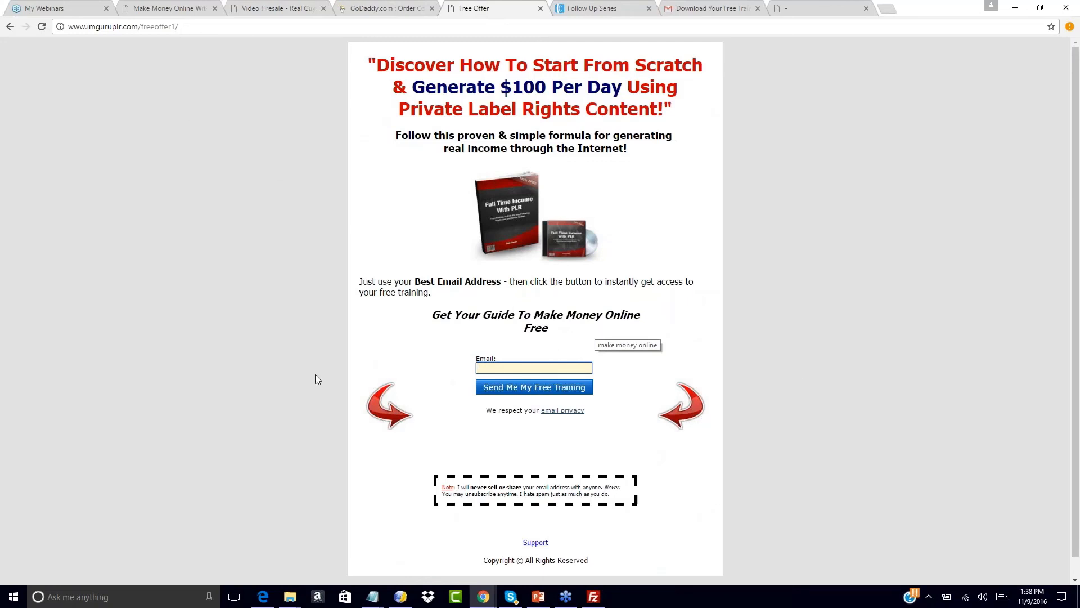
{"action": "left_click", "coordinate": [588, 7]}
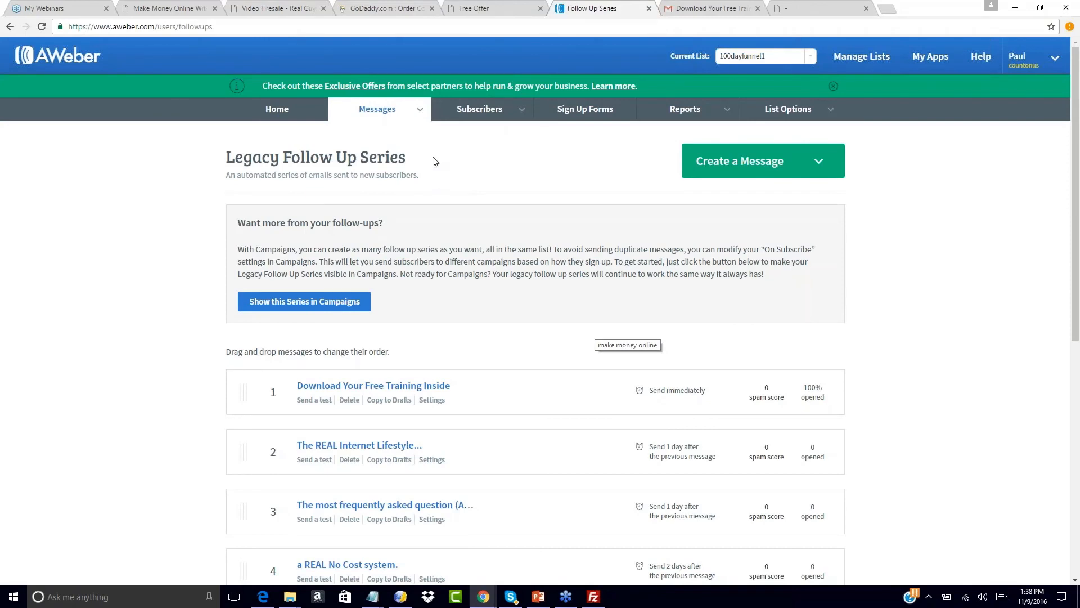
- Open the Broadcast Messages page and check the 'Download Your Free Training Inside' email in Gmail
{"action": "mouse_move", "coordinate": [427, 116]}
{"action": "left_click", "coordinate": [378, 171]}
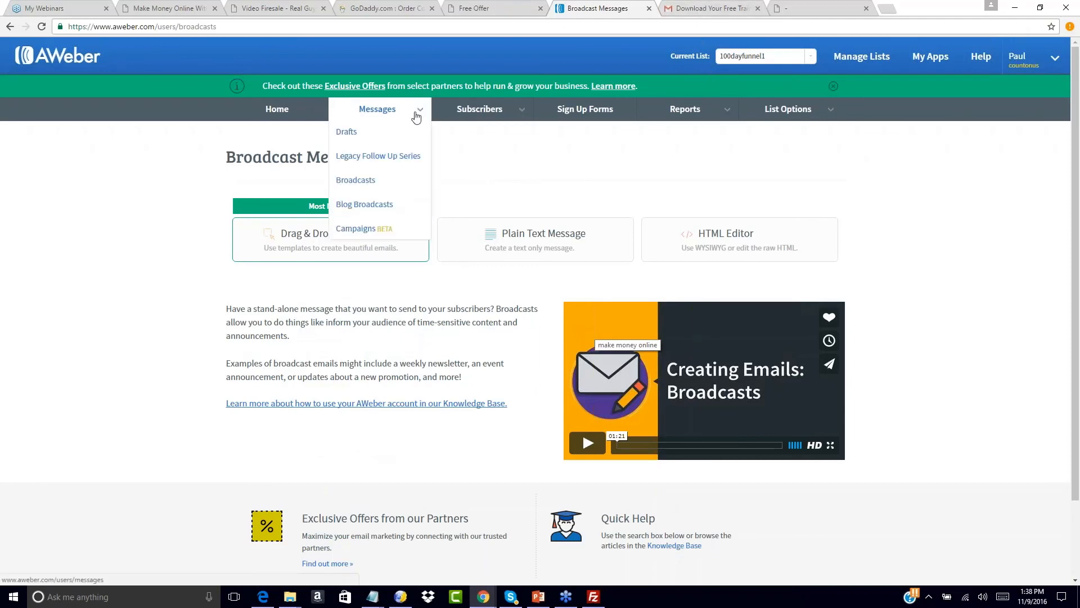
{"action": "left_click", "coordinate": [513, 6]}
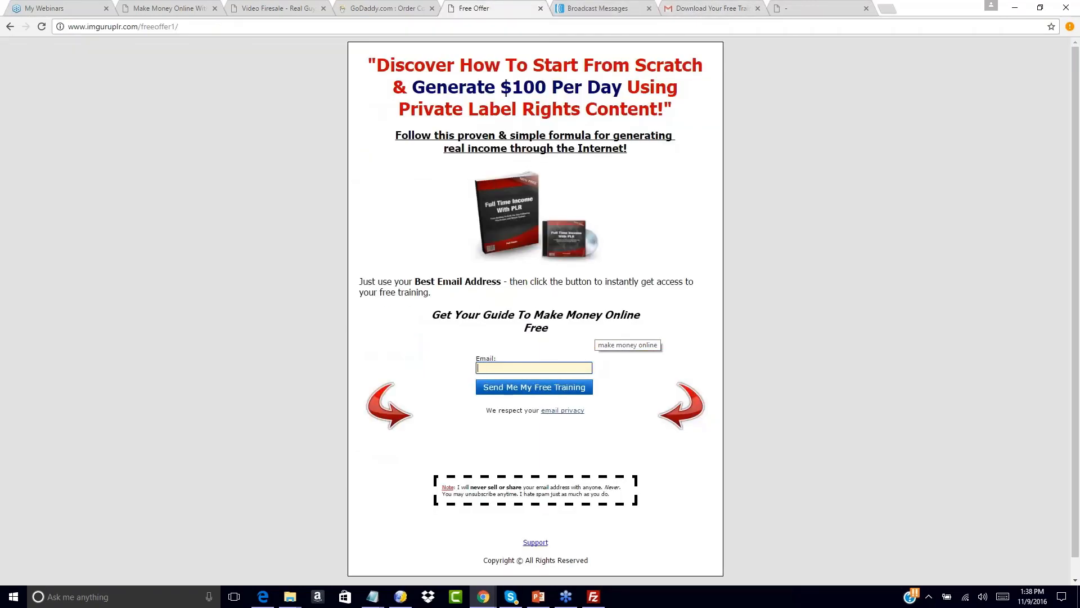
{"action": "left_click", "coordinate": [603, 9]}
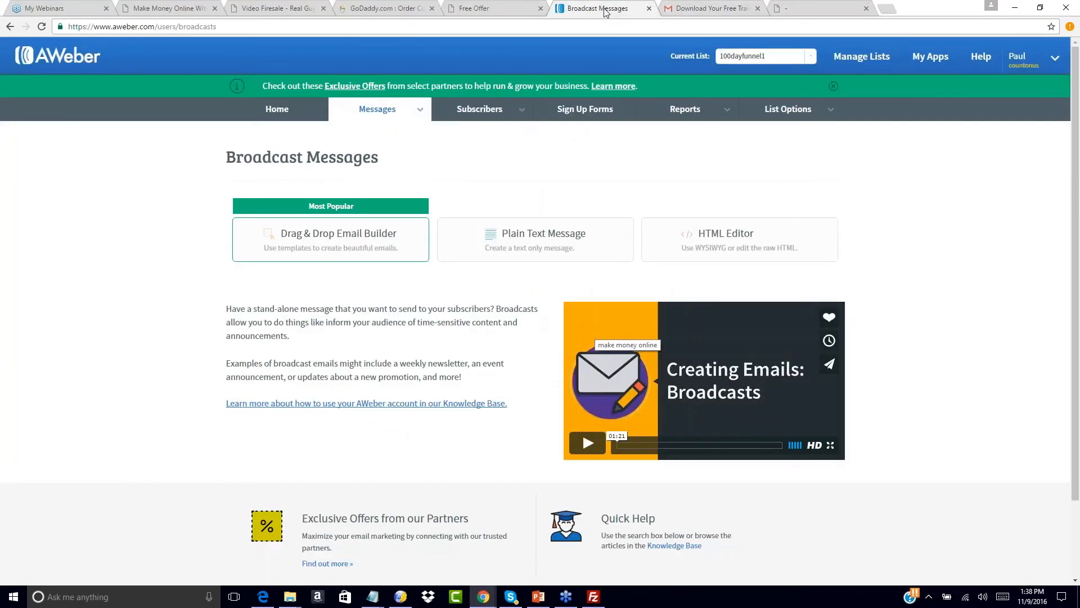
{"action": "left_click", "coordinate": [697, 7]}
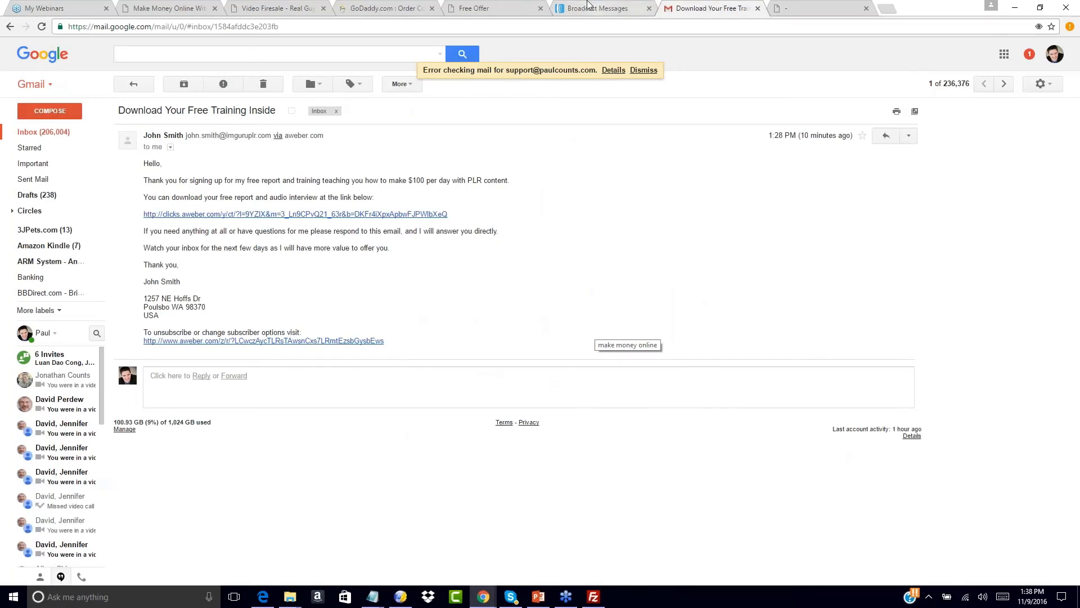
{"action": "left_click", "coordinate": [588, 6]}
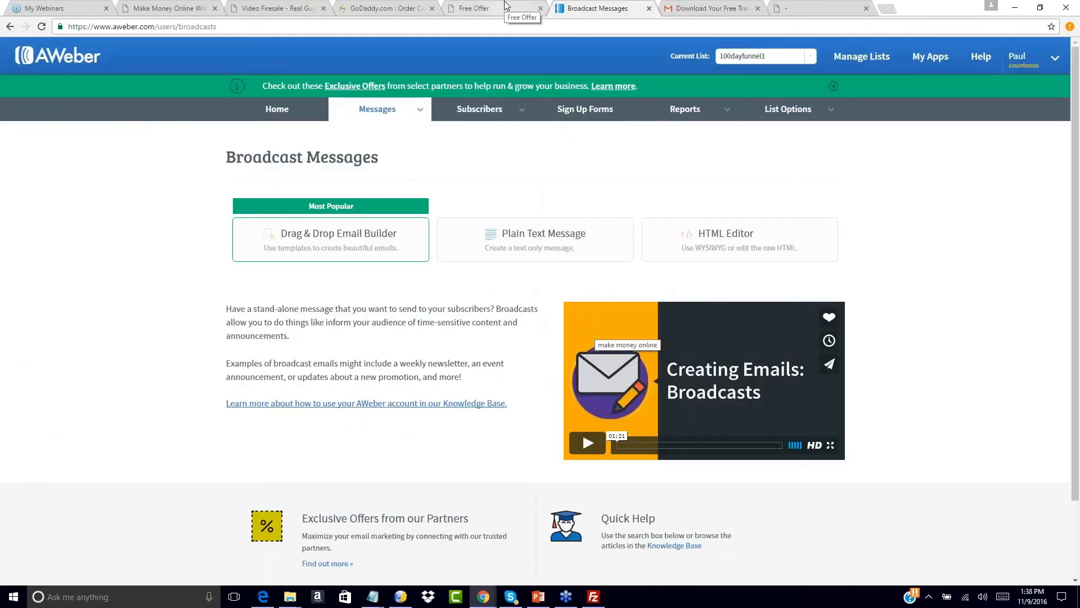